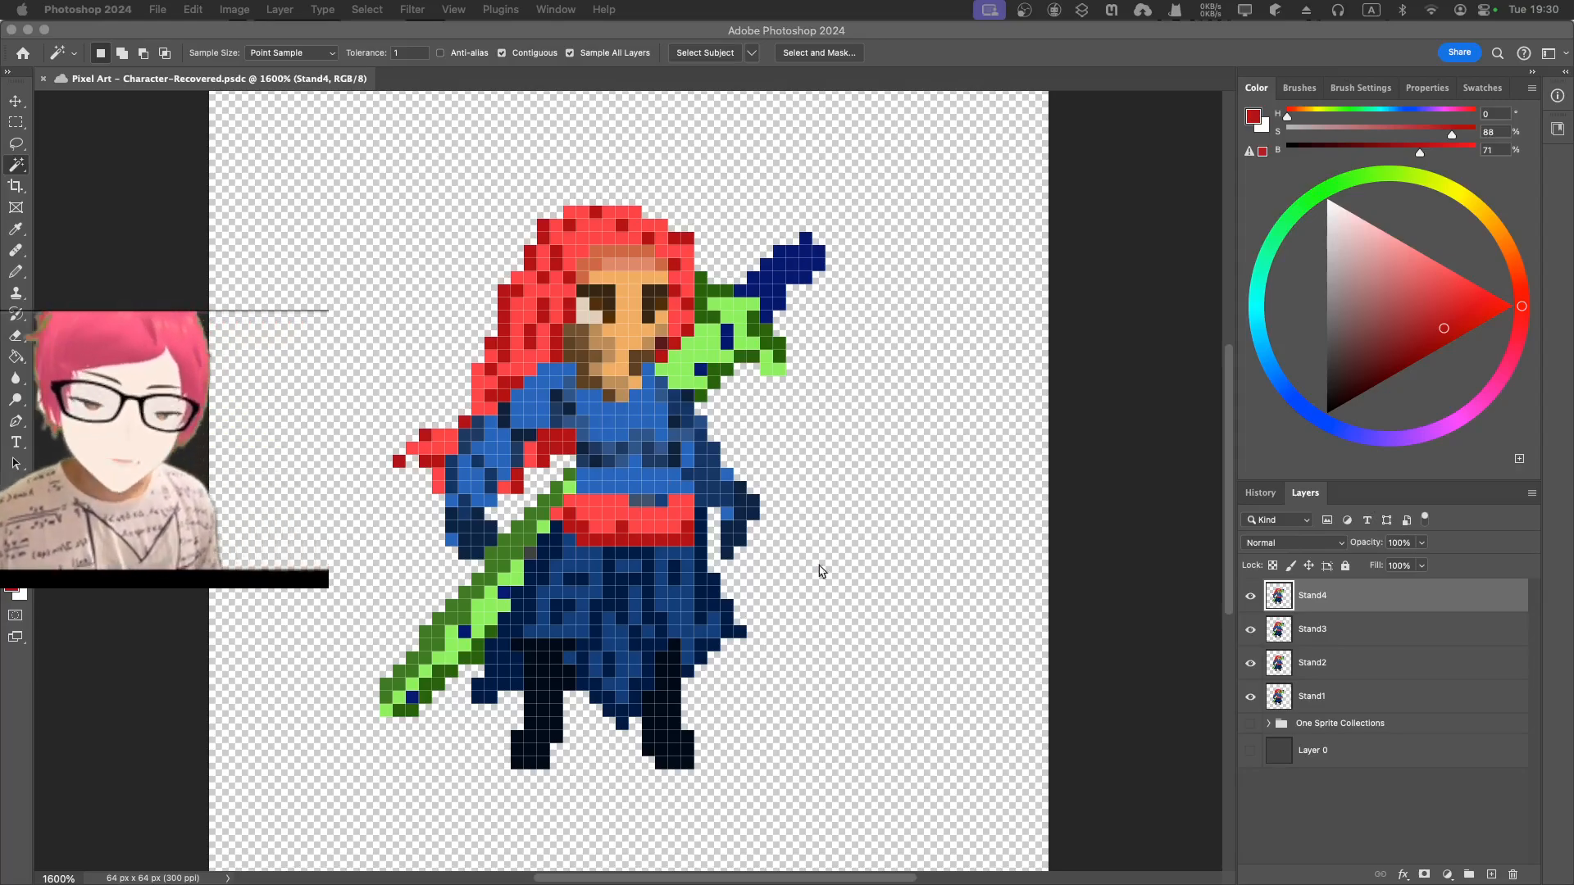
- Select the Stand1 layer and review the whole sprite at a small scale, then return the view to 1600%
left_click(1329, 699)
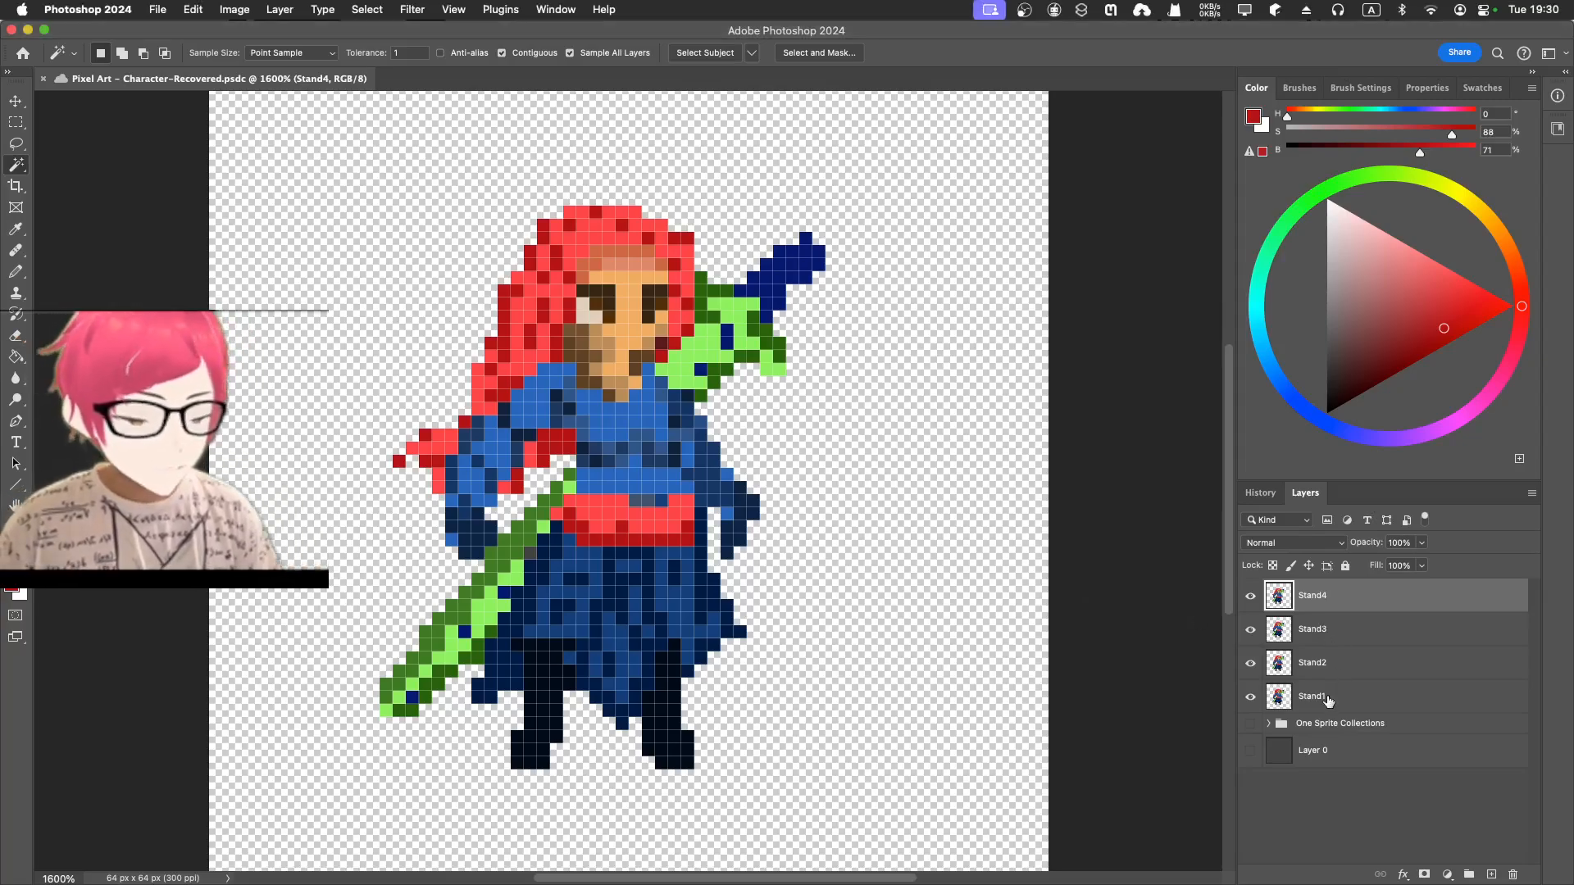
left_click(1329, 699)
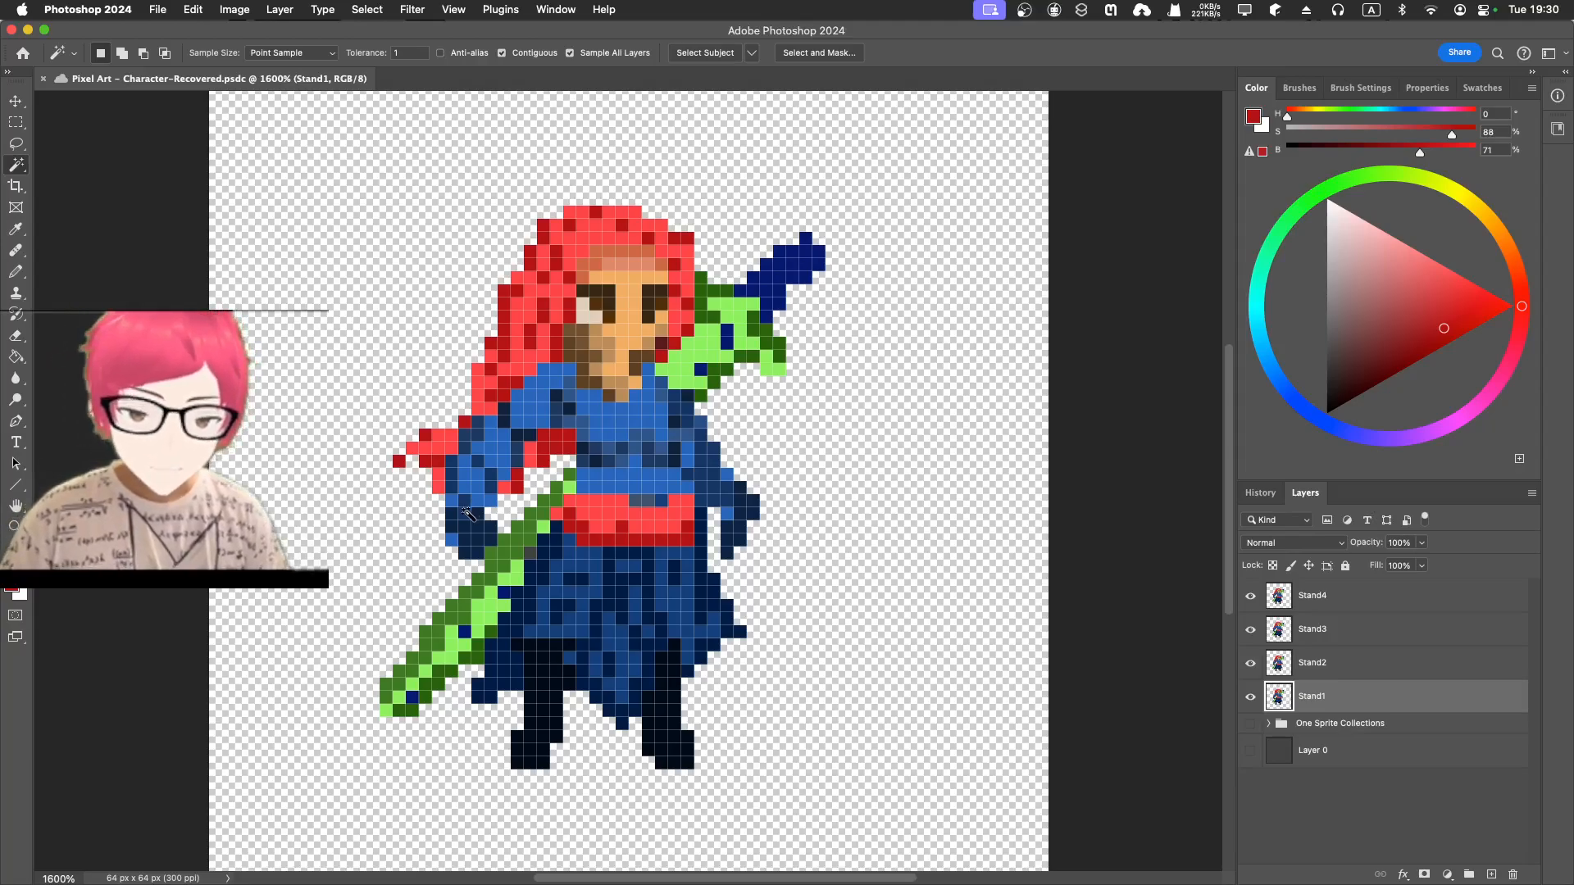
key("super+1")
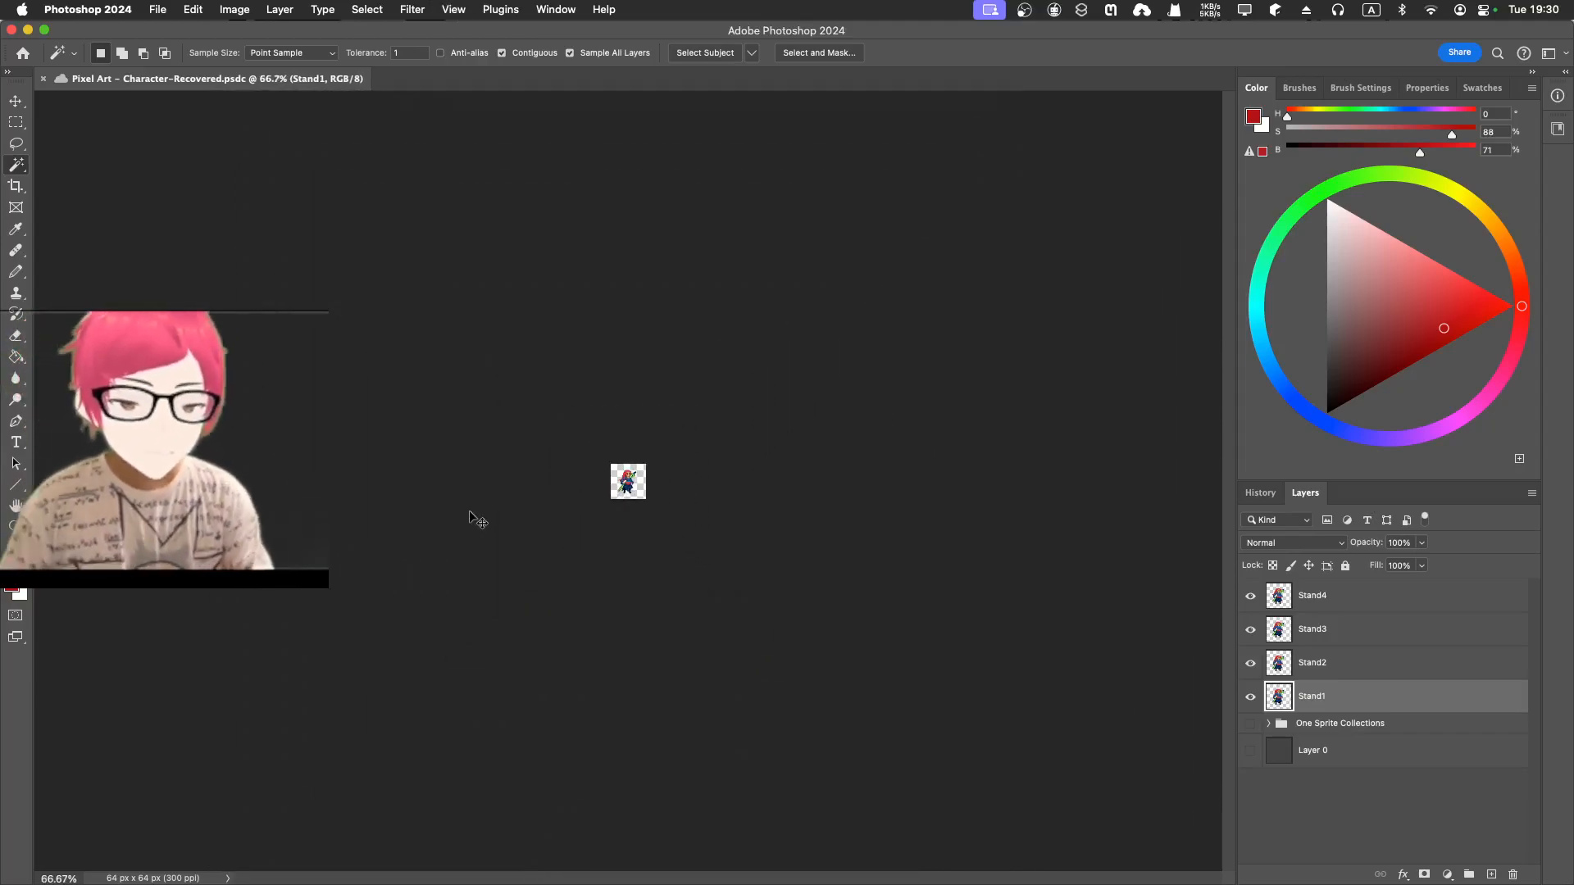
key("super+equal")
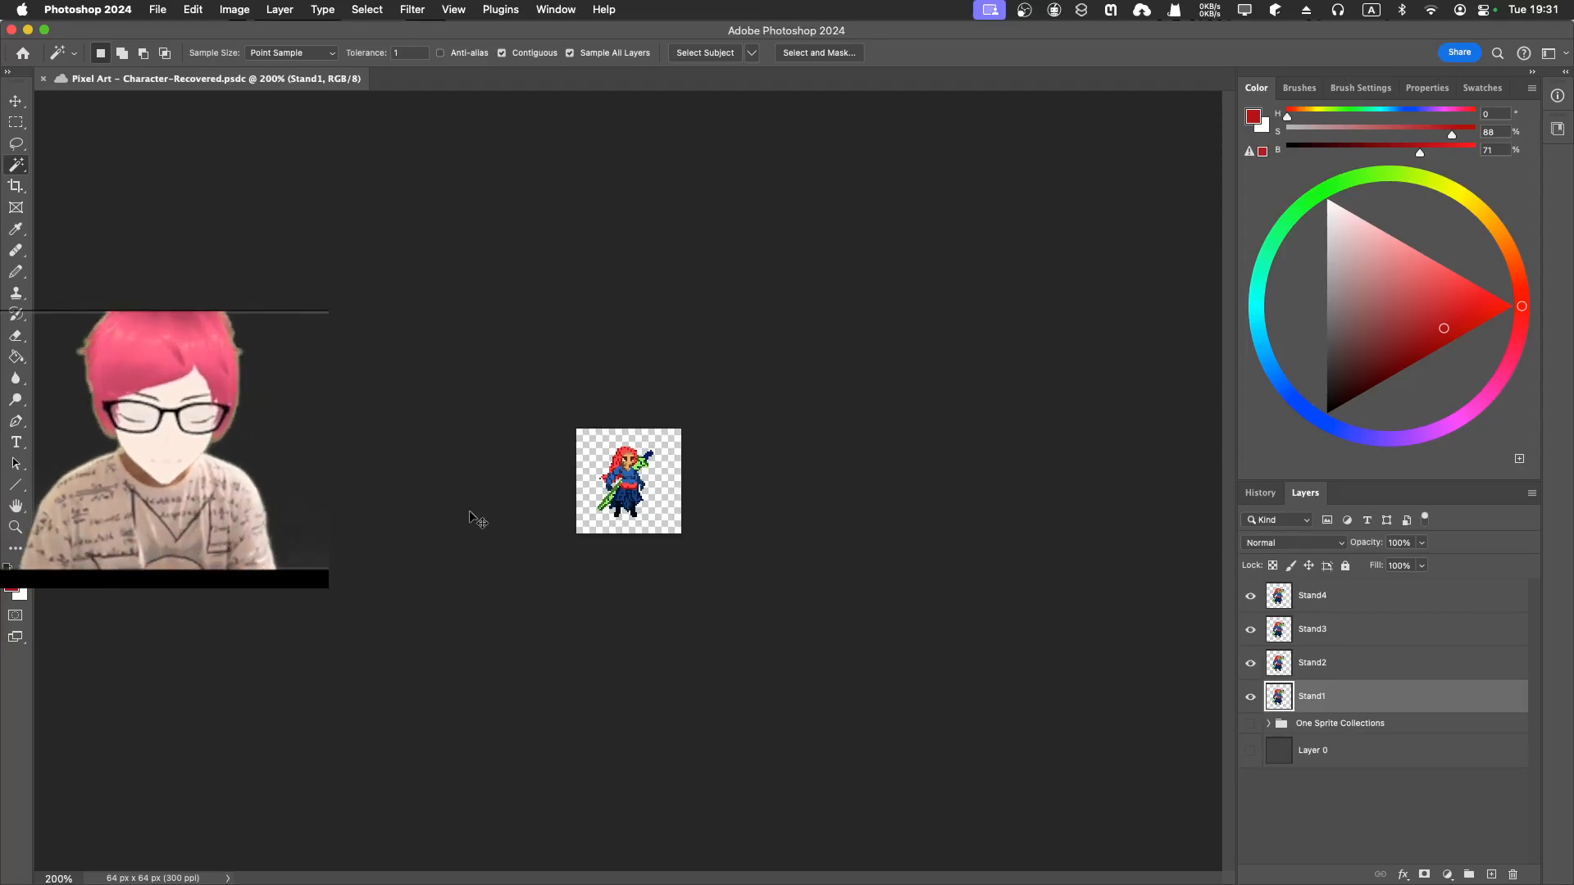
key("super+equal")
key("super+equal")
key("super+equal")
key("super+equal")
key("super+equal")
key("super+equal")
key("super+equal")
key("super+equal")
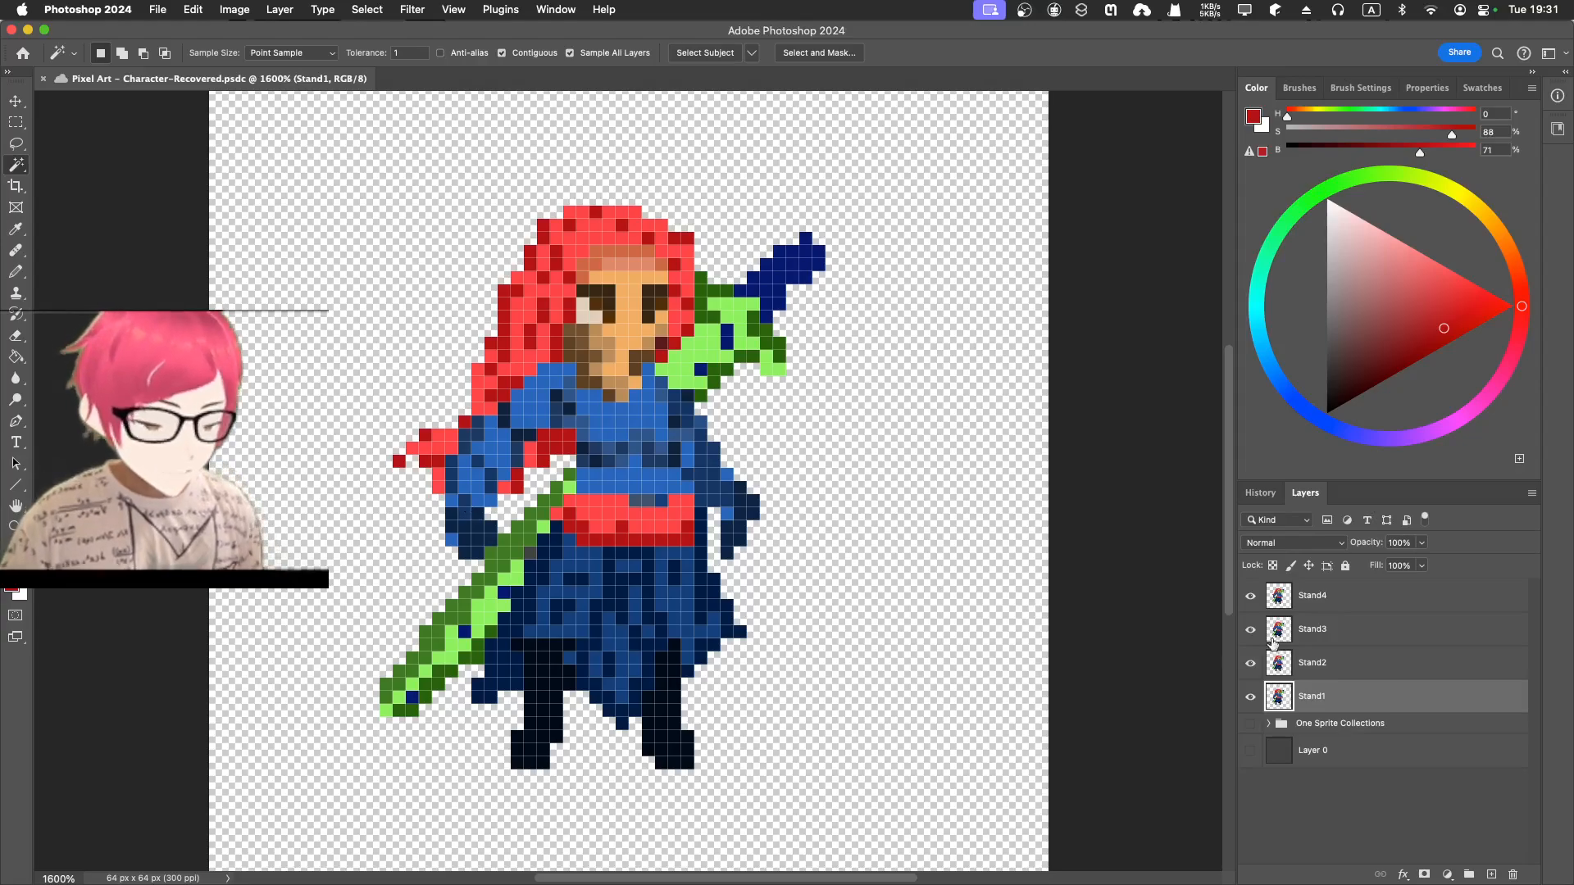
- Hide the Stand4, Stand3 and Stand1 layers, and make Stand2 the active and only visible frame
left_click(1250, 596)
left_click_drag(1252, 635, 1254, 664)
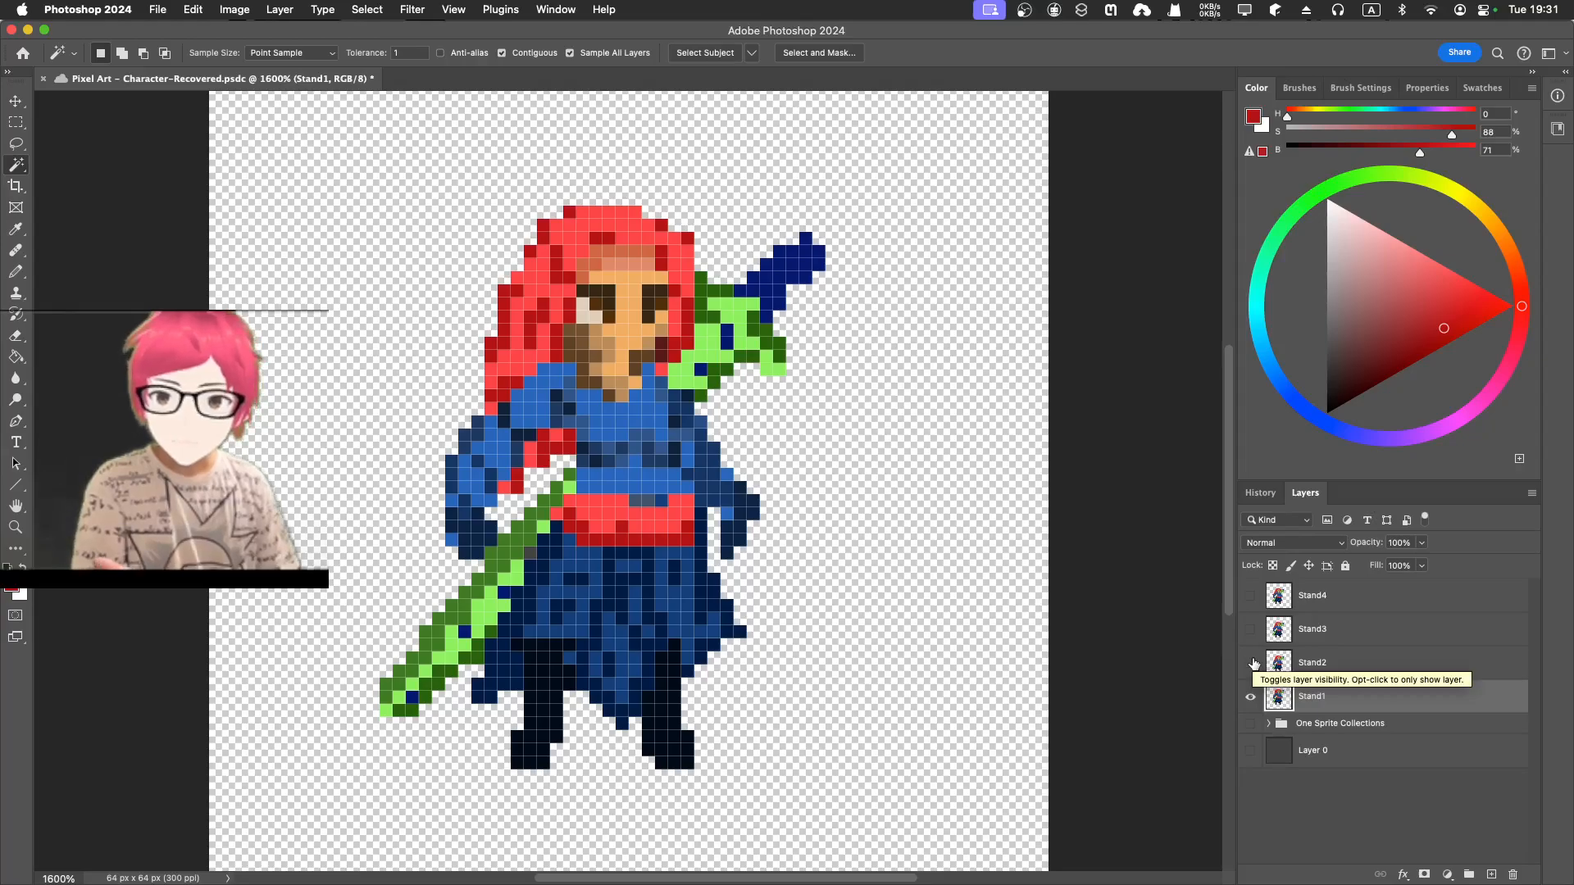
left_click(1307, 663)
left_click(1250, 662)
left_click(1250, 696)
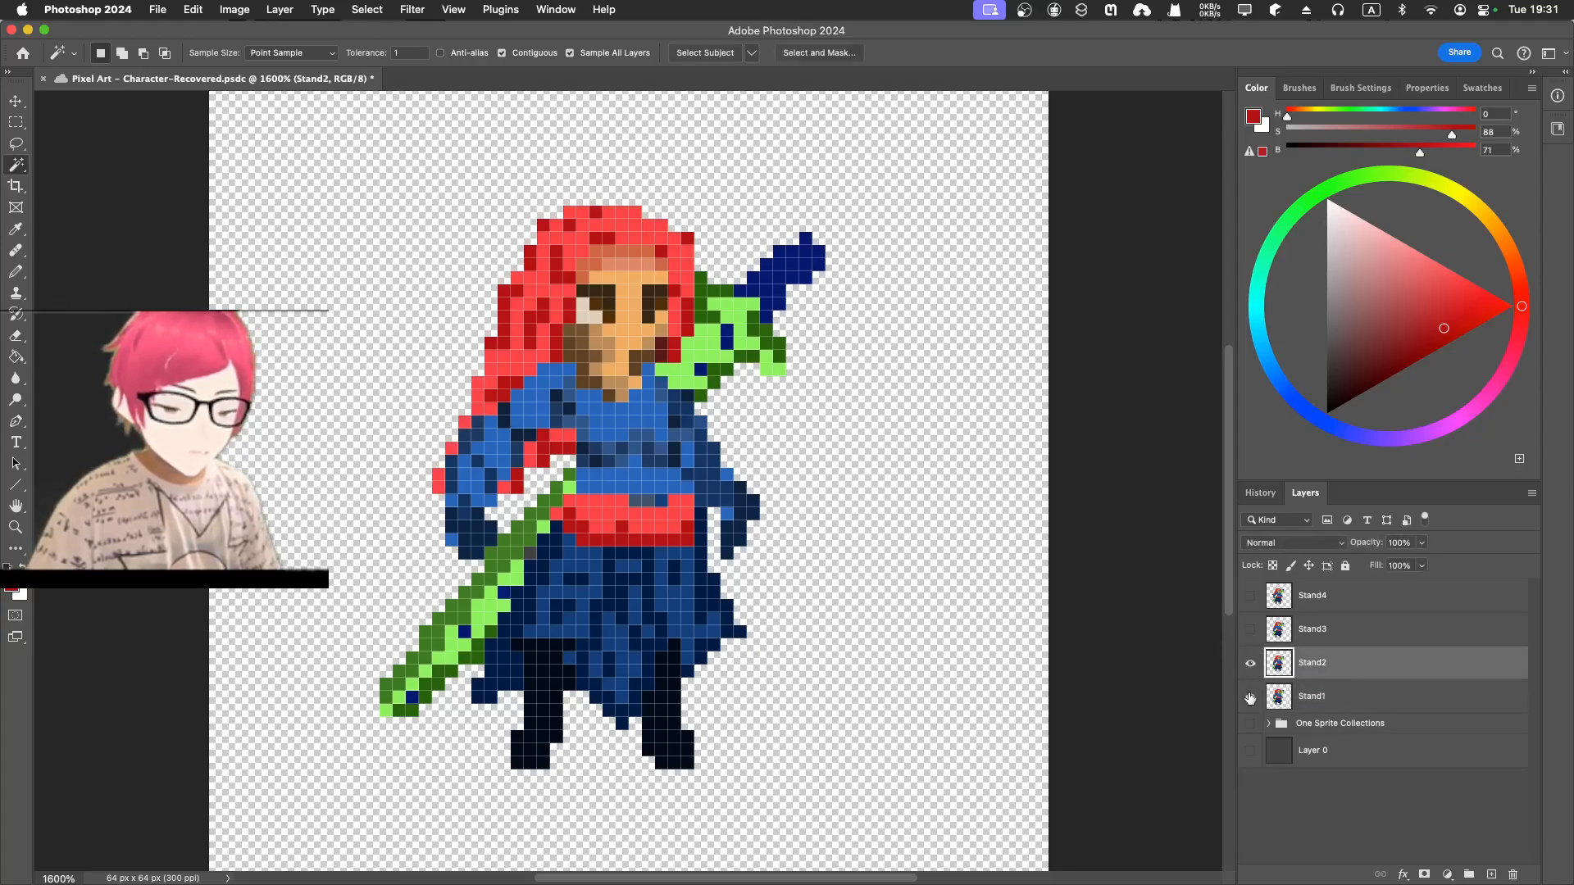
left_click(1250, 696)
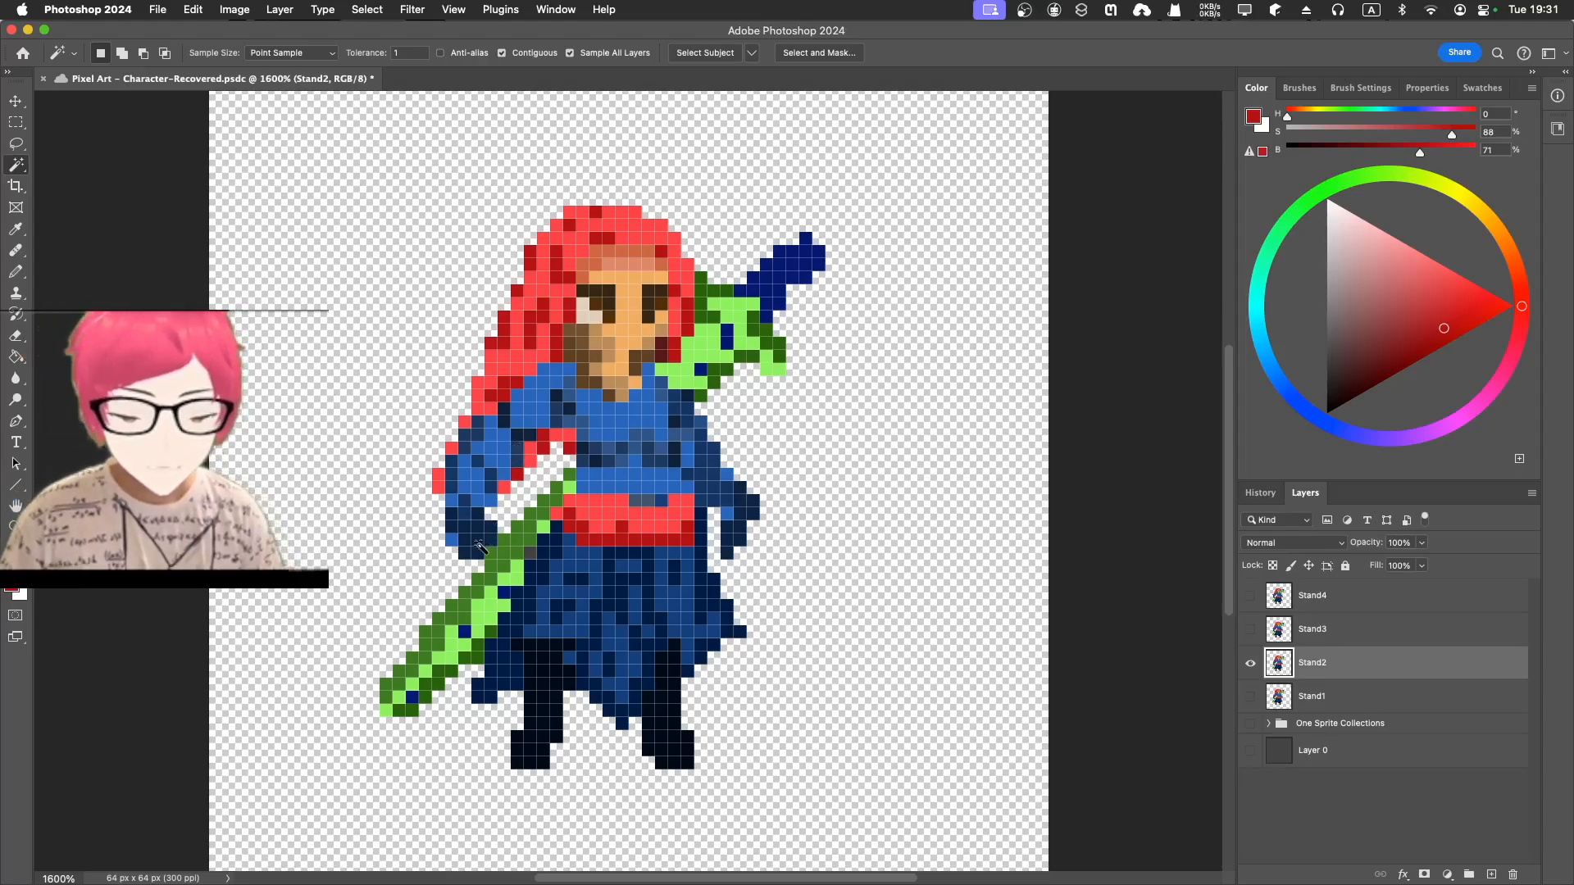
- Erase the pixels along the inner edge and inner underside of the hand beside the sword blade on Stand2
key("i")
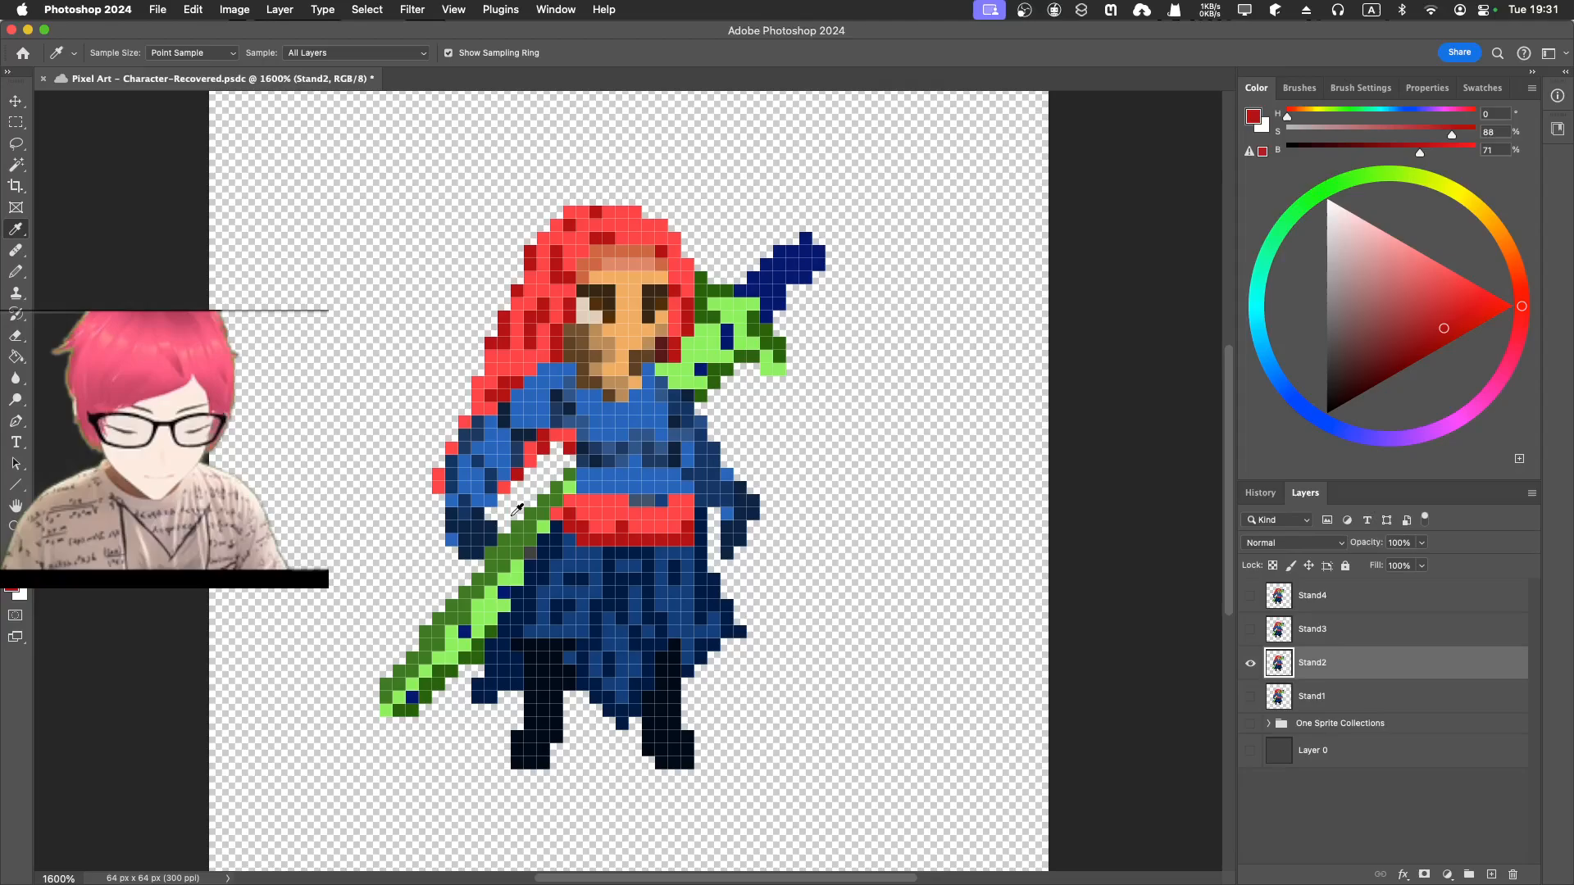
left_click(512, 511)
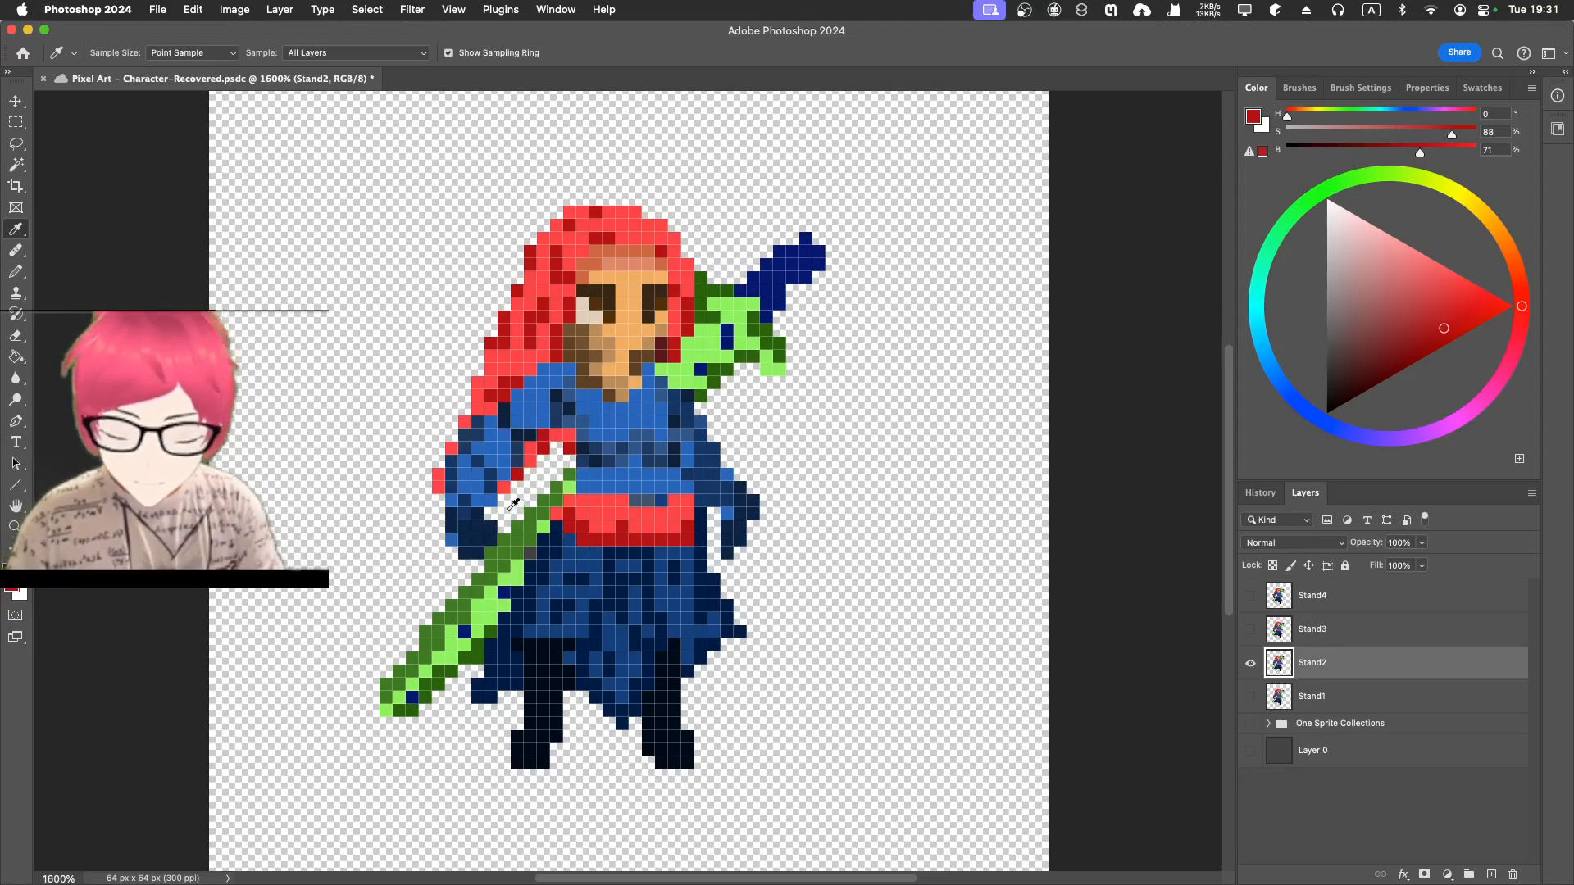
key("e")
key("super+plus")
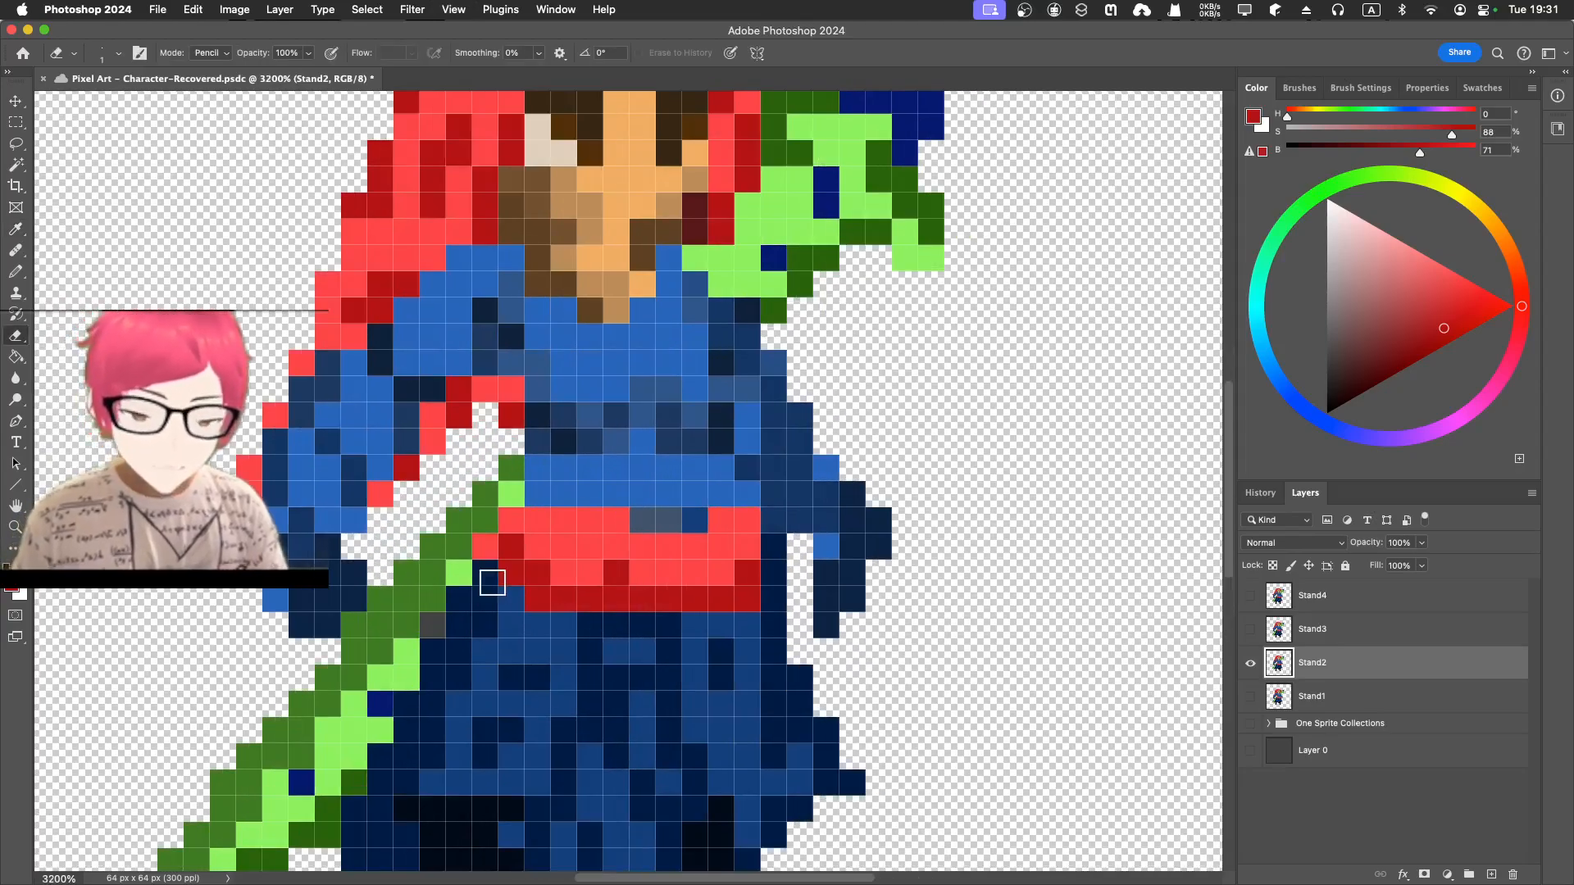
scroll(491, 582, "left", 5)
scroll(492, 582, "down", 3)
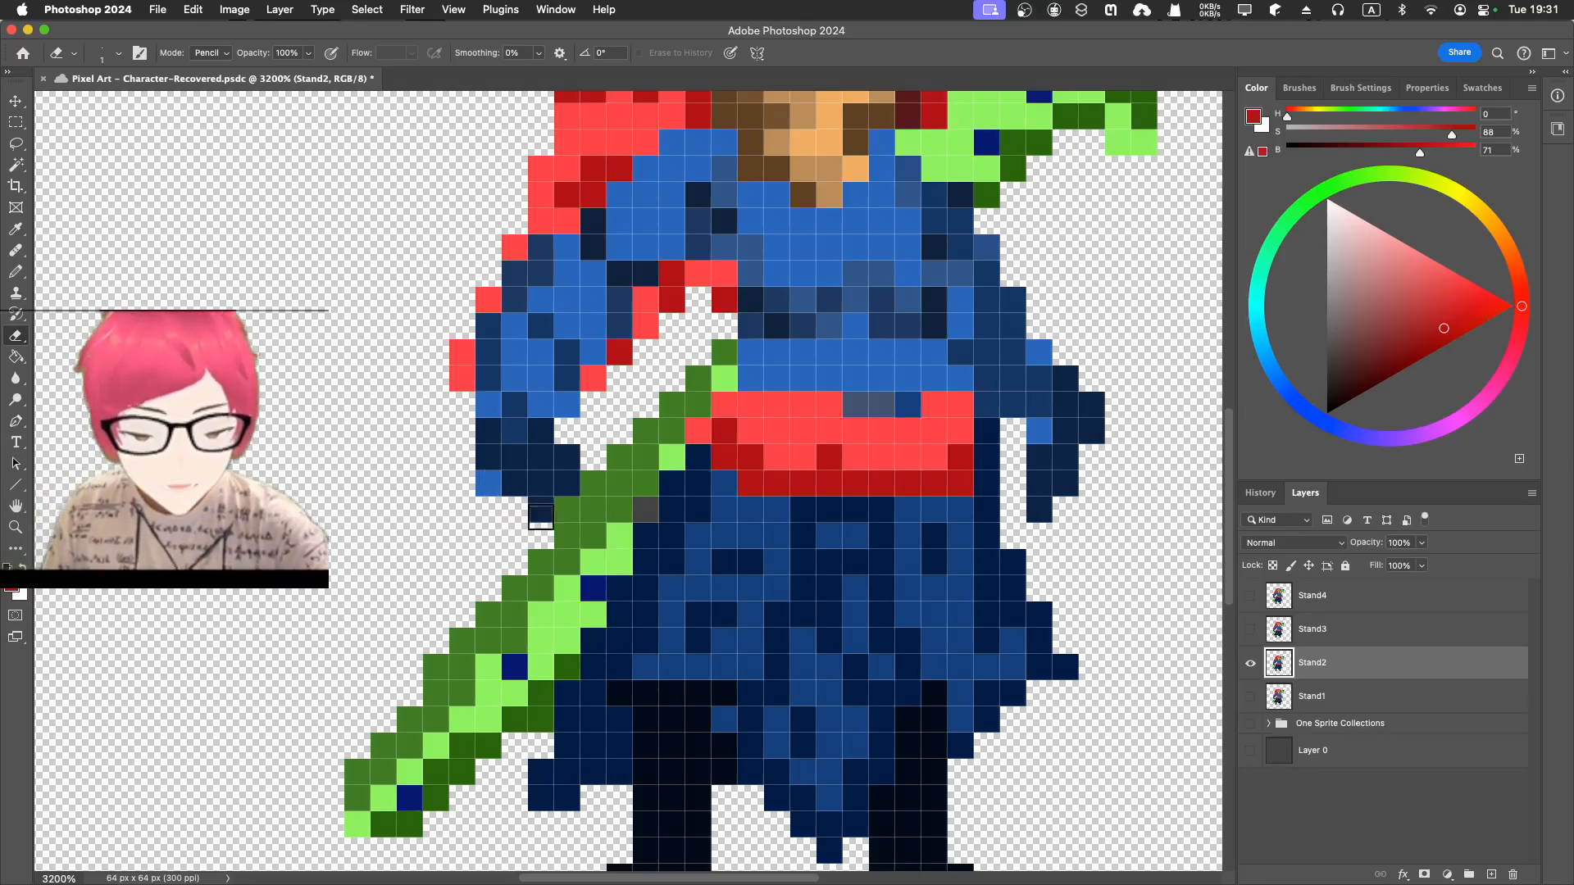
left_click_drag(569, 482, 573, 461)
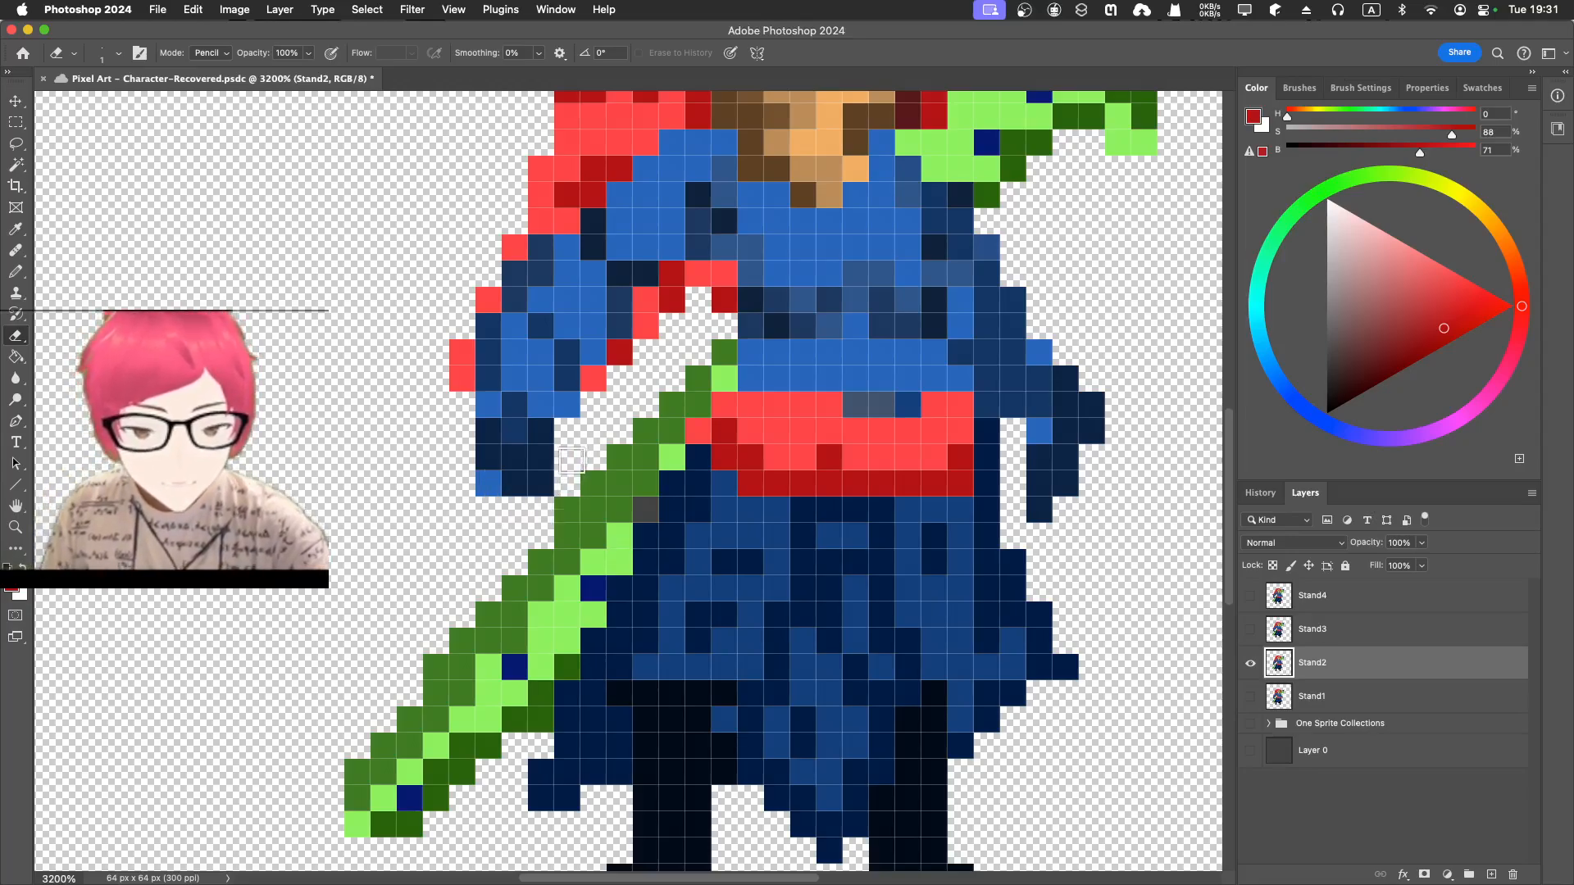
- Sample the glove's dark blue and pencil new pixels along the outer edge and underside of the hand beside the blade
key("b")
left_click(485, 453, "alt")
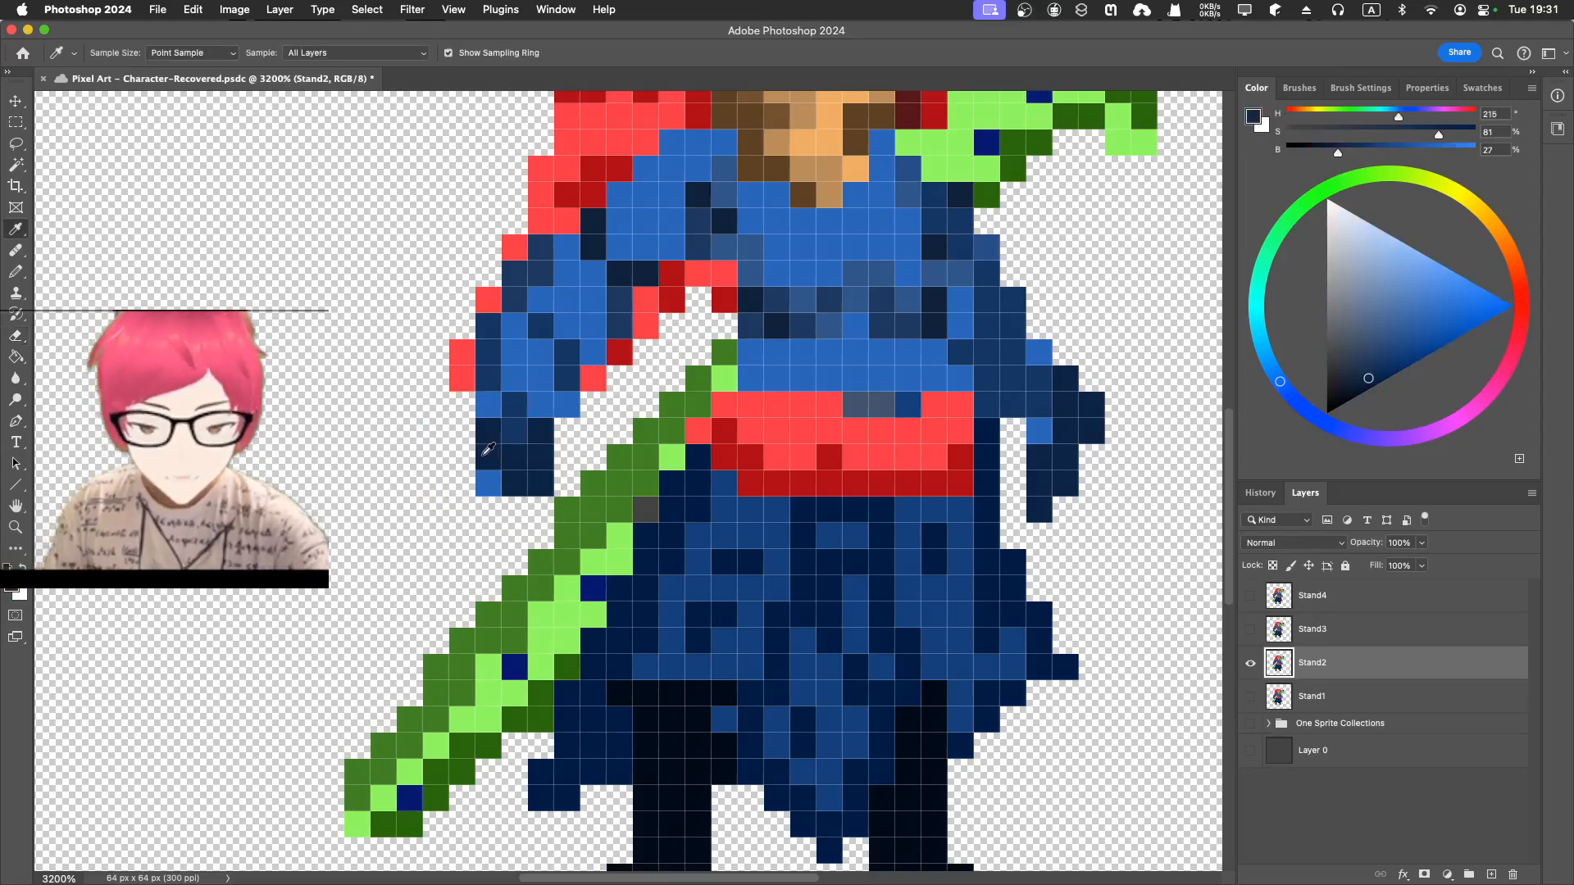
left_click(464, 456)
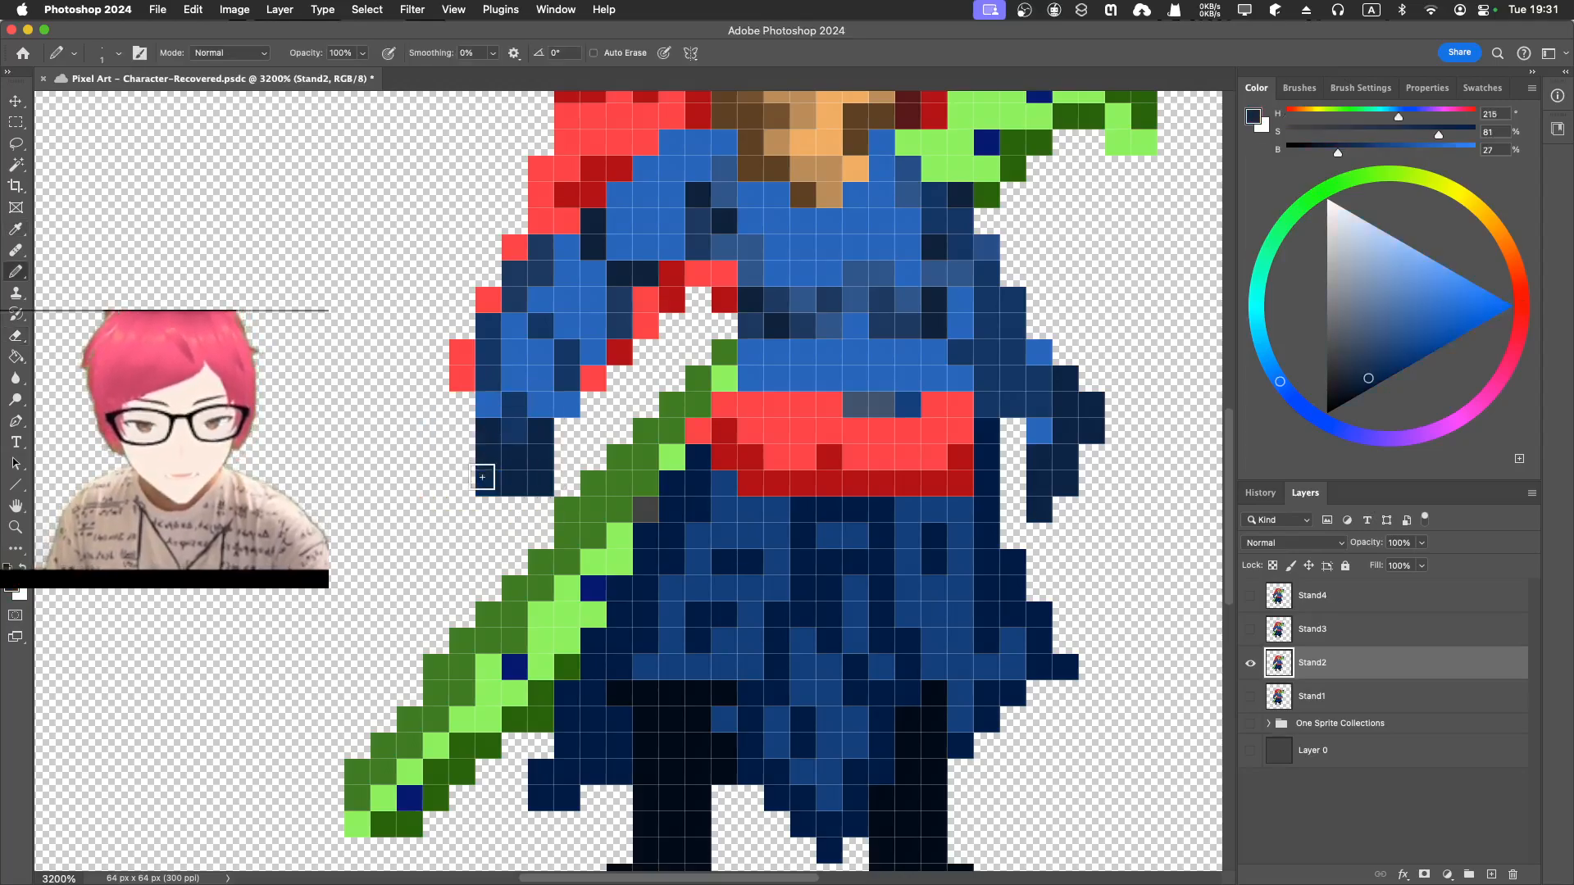
left_click(464, 484)
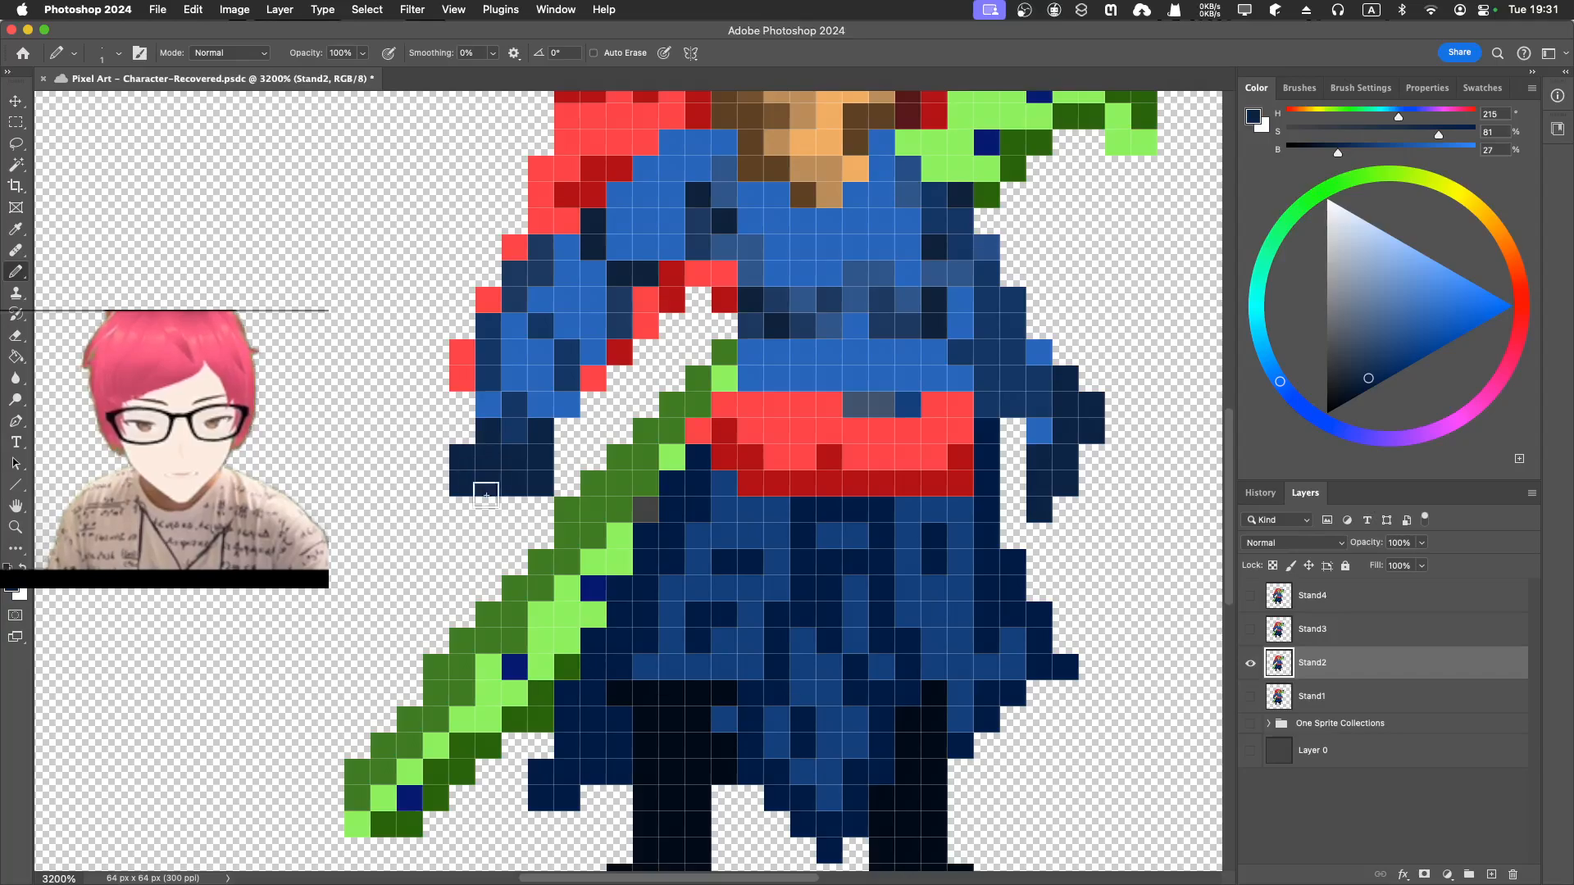
left_click(487, 501)
left_click(514, 508)
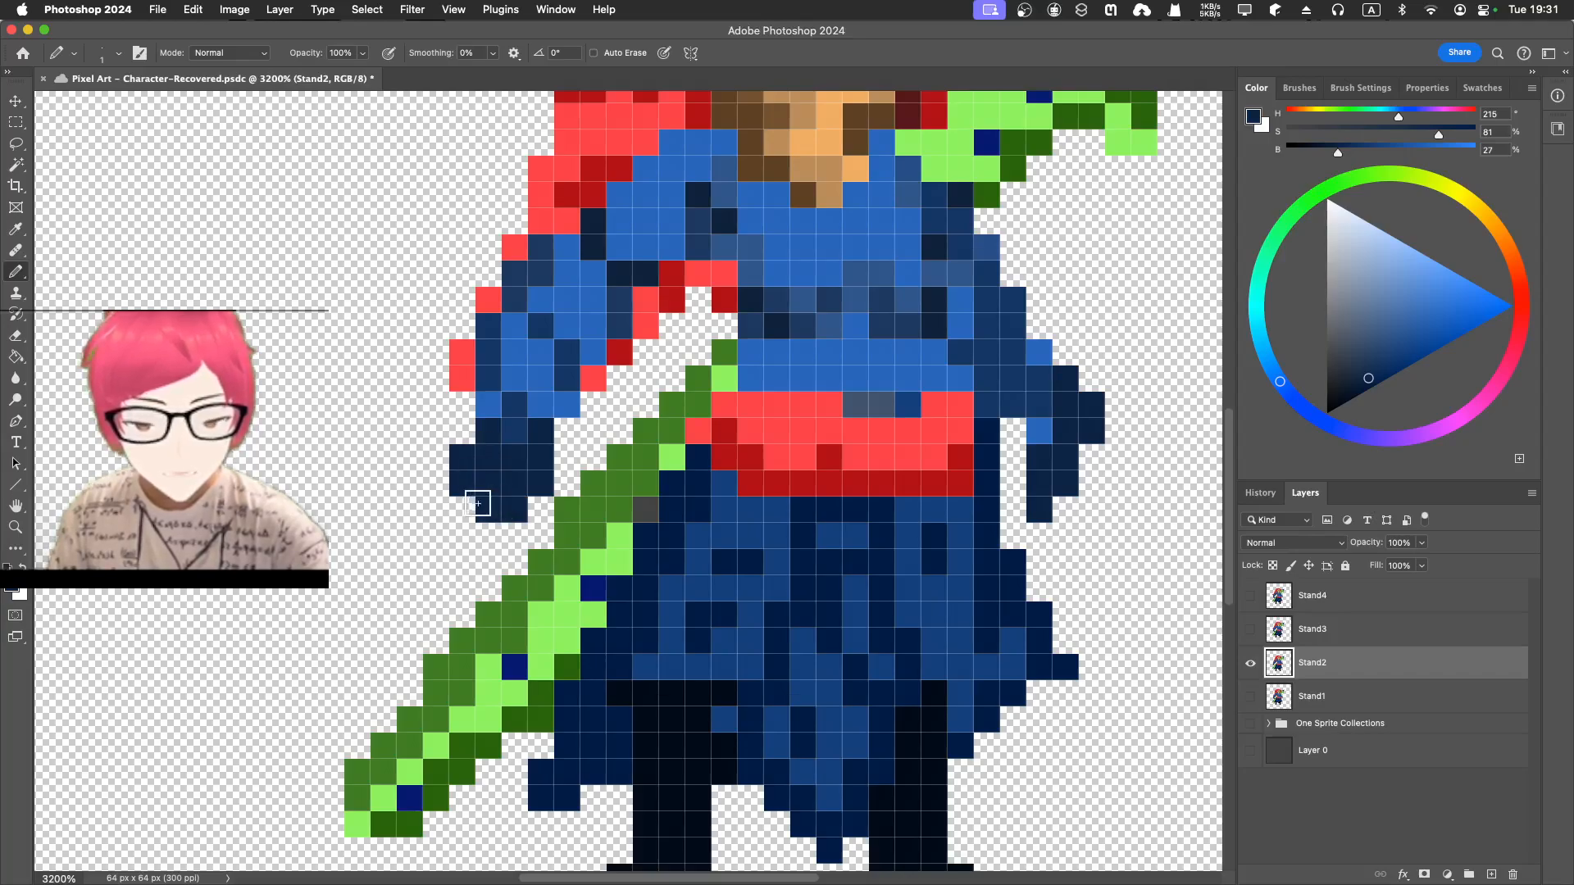
left_click(469, 441)
left_click(464, 405)
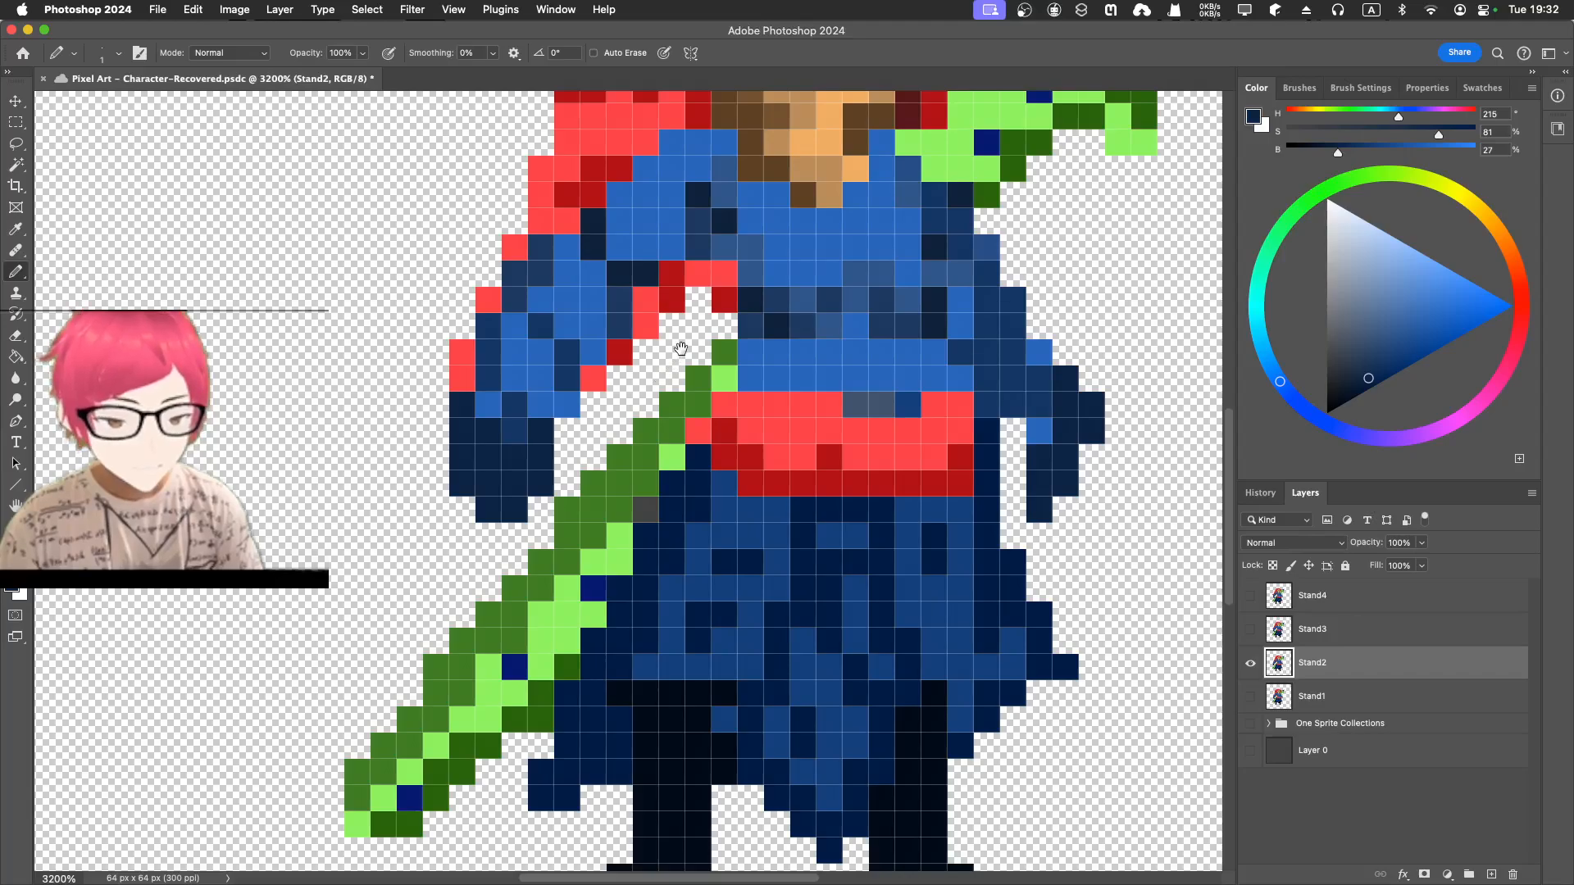
- Compare the redrawn arm with the Stand1 frame by swapping layer visibility, ending with only Stand2 shown
left_click_drag(679, 354, 612, 515)
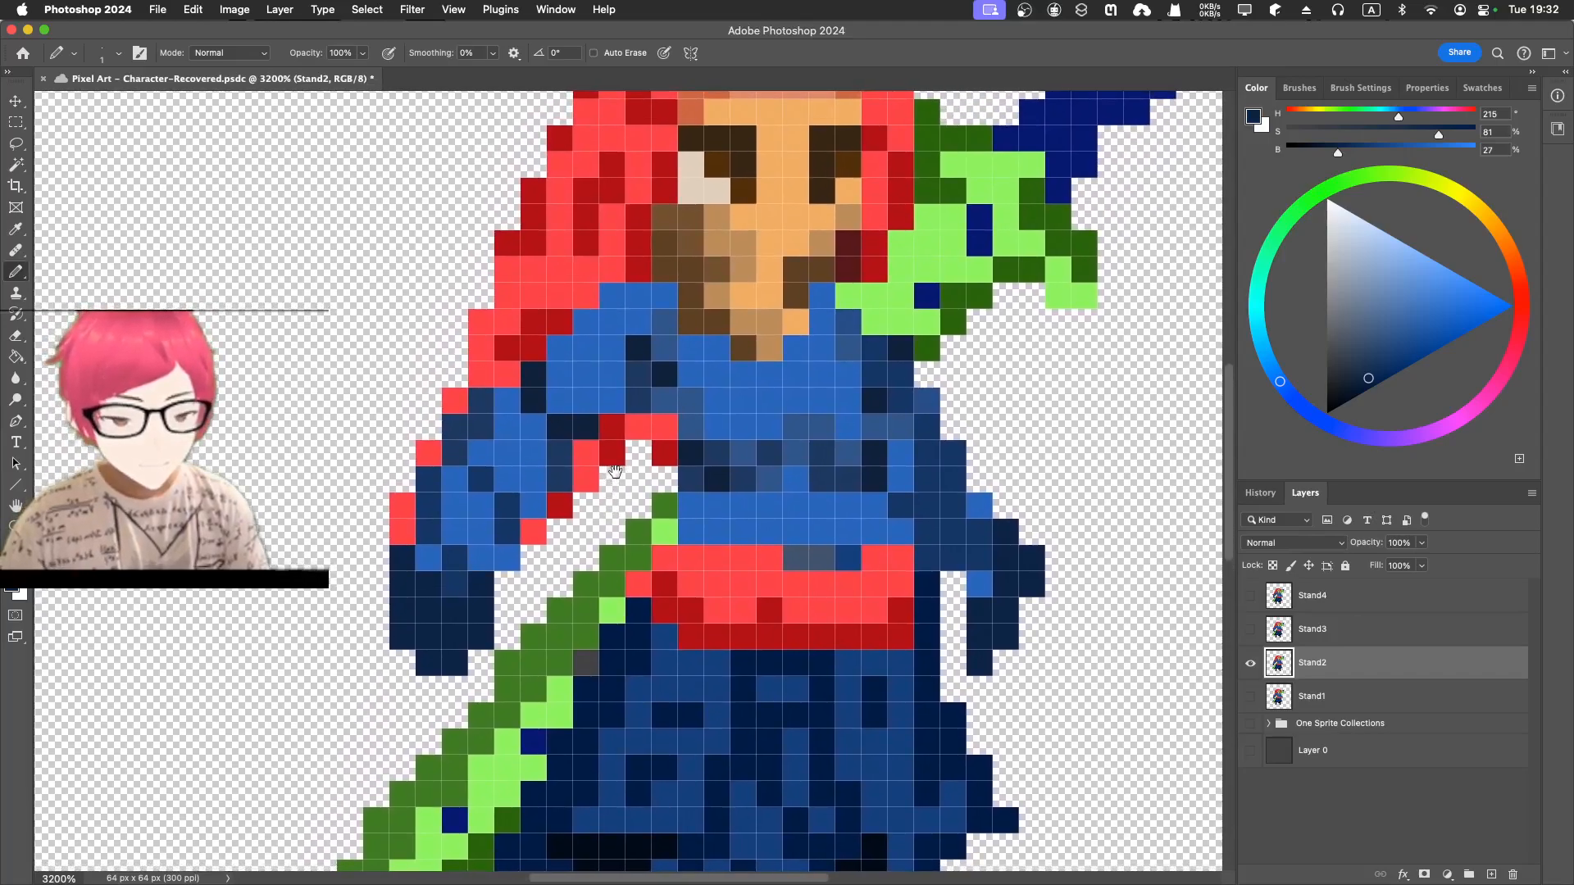
left_click(1250, 697)
left_click(1248, 664)
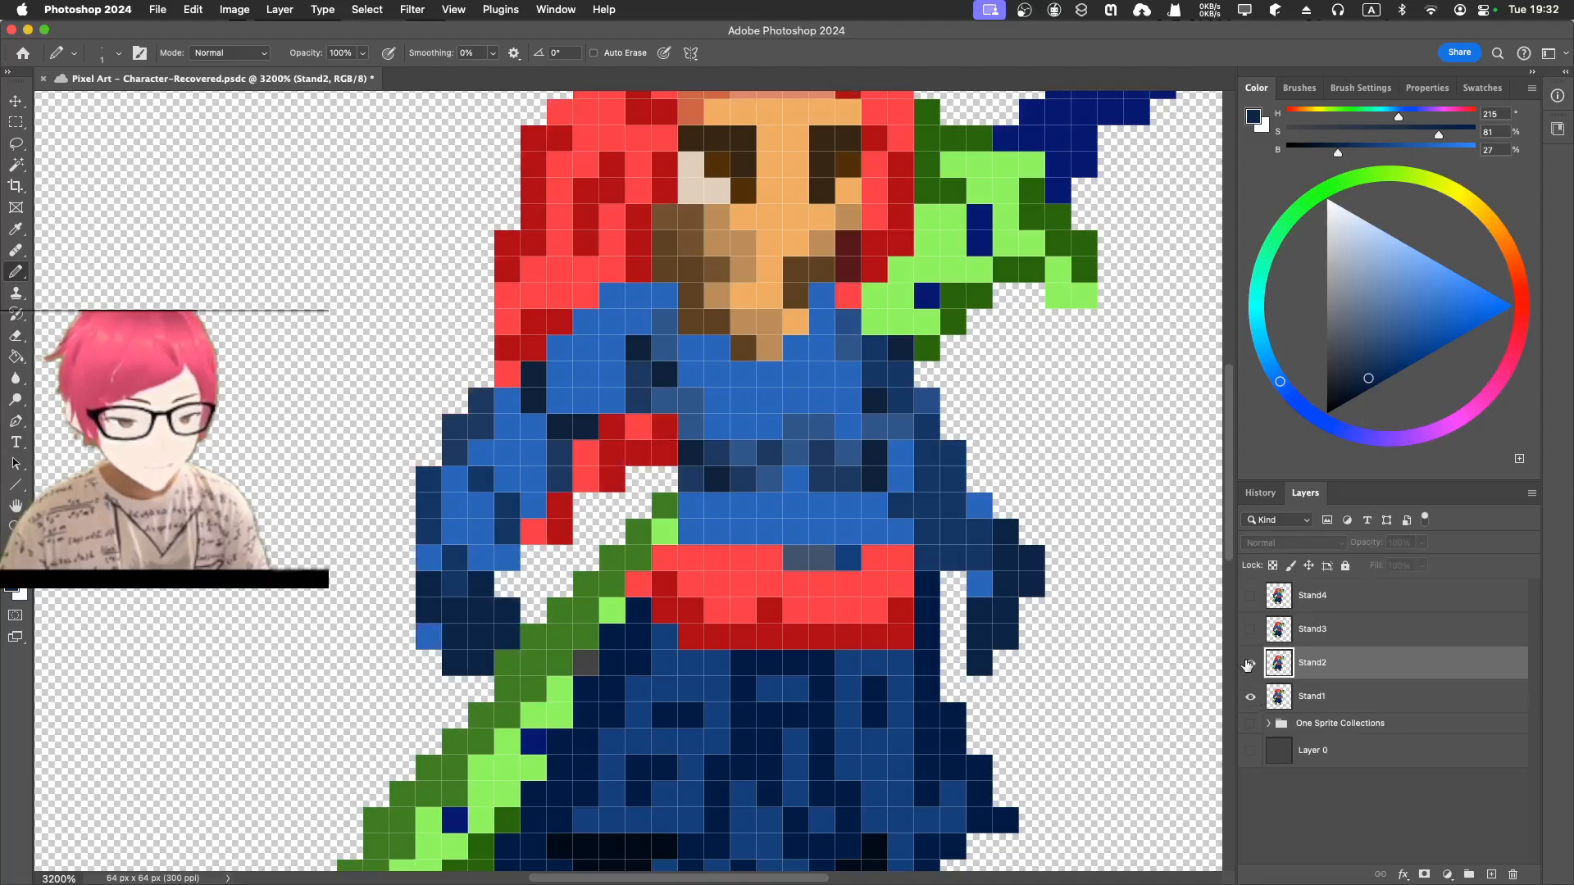
left_click(1248, 664)
left_click(1251, 695)
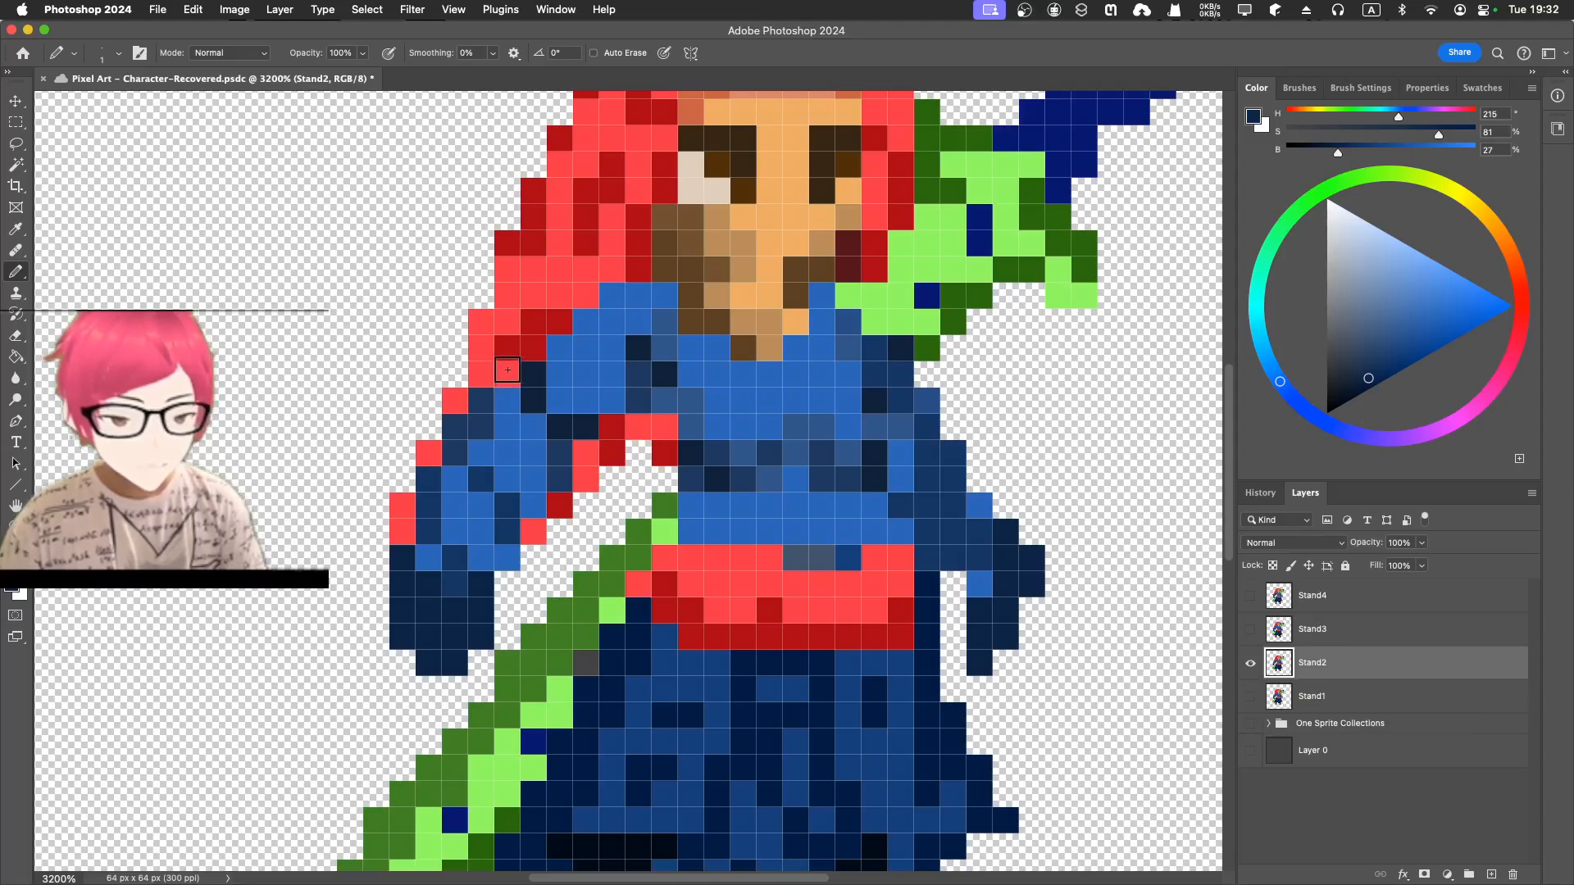
- Sample the darkest blue at the shoulder and paint it over the adjoining red hair pixels to widen the upper sleeve
key("i")
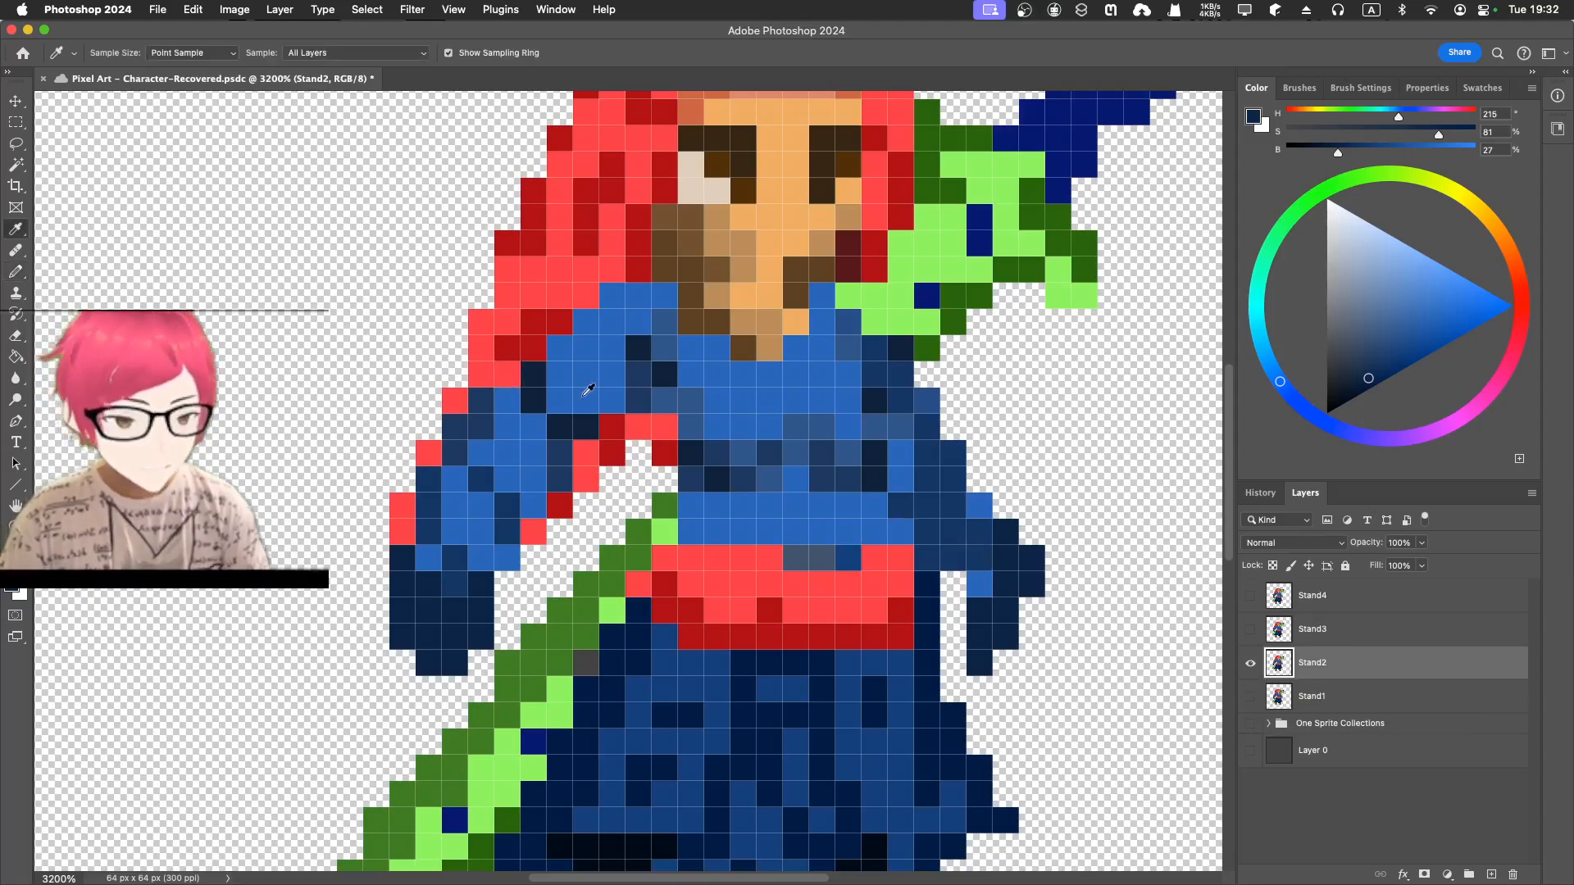
left_click(540, 374)
key("b")
mouse_move(512, 378)
left_mouse_down()
mouse_move(503, 355)
mouse_move(567, 314)
left_mouse_up()
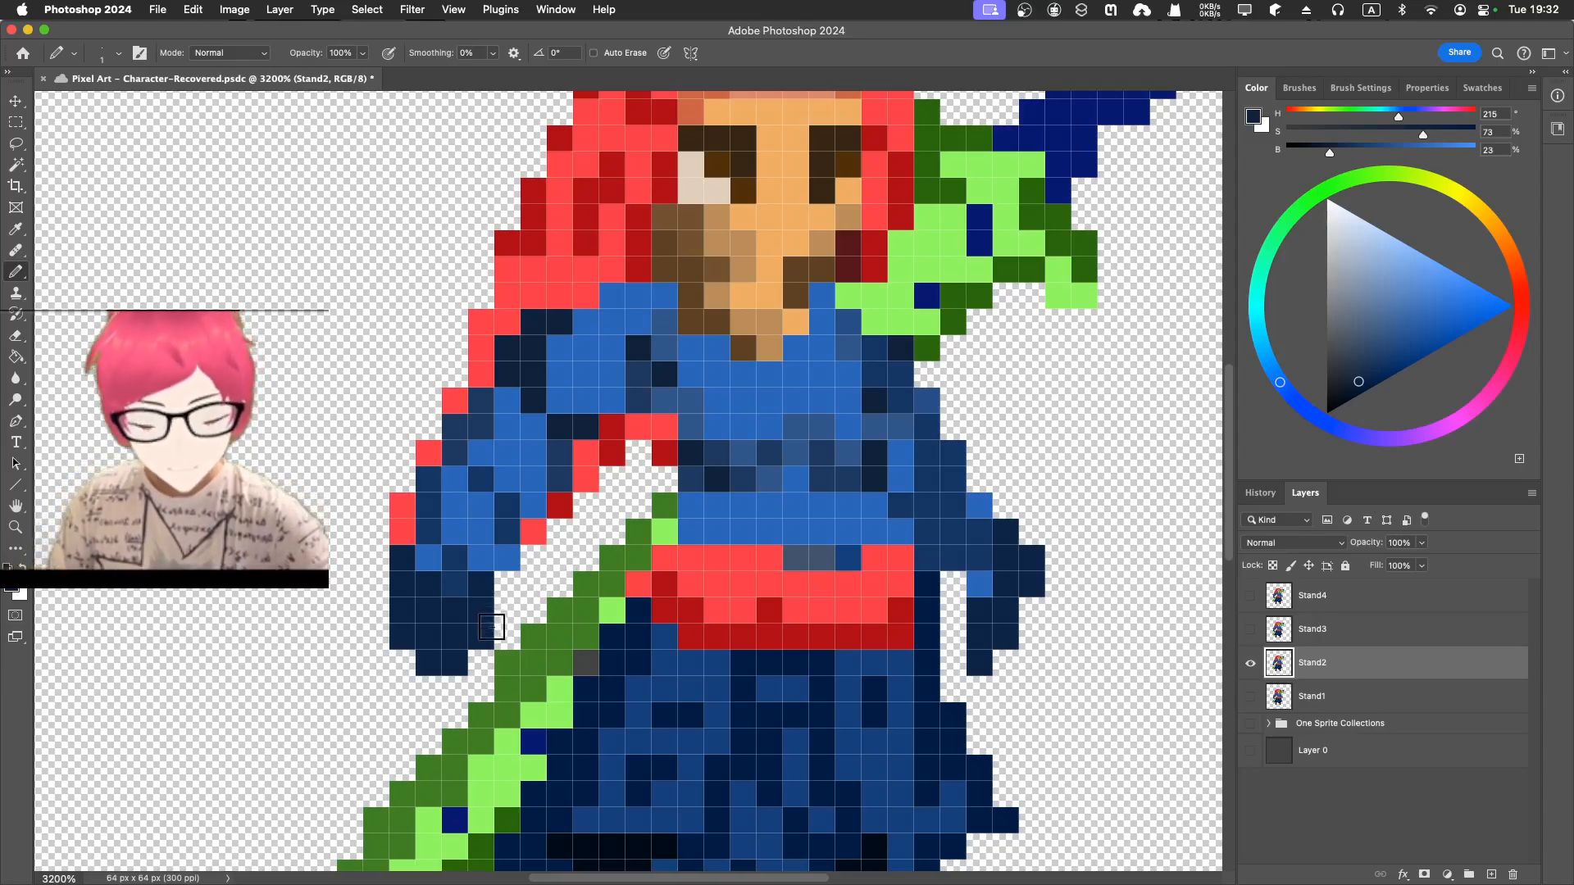
- Erase the lower inner pixels of the hand beside the blade and extend its outer edge with the glove's dark blue
key("i")
key("e")
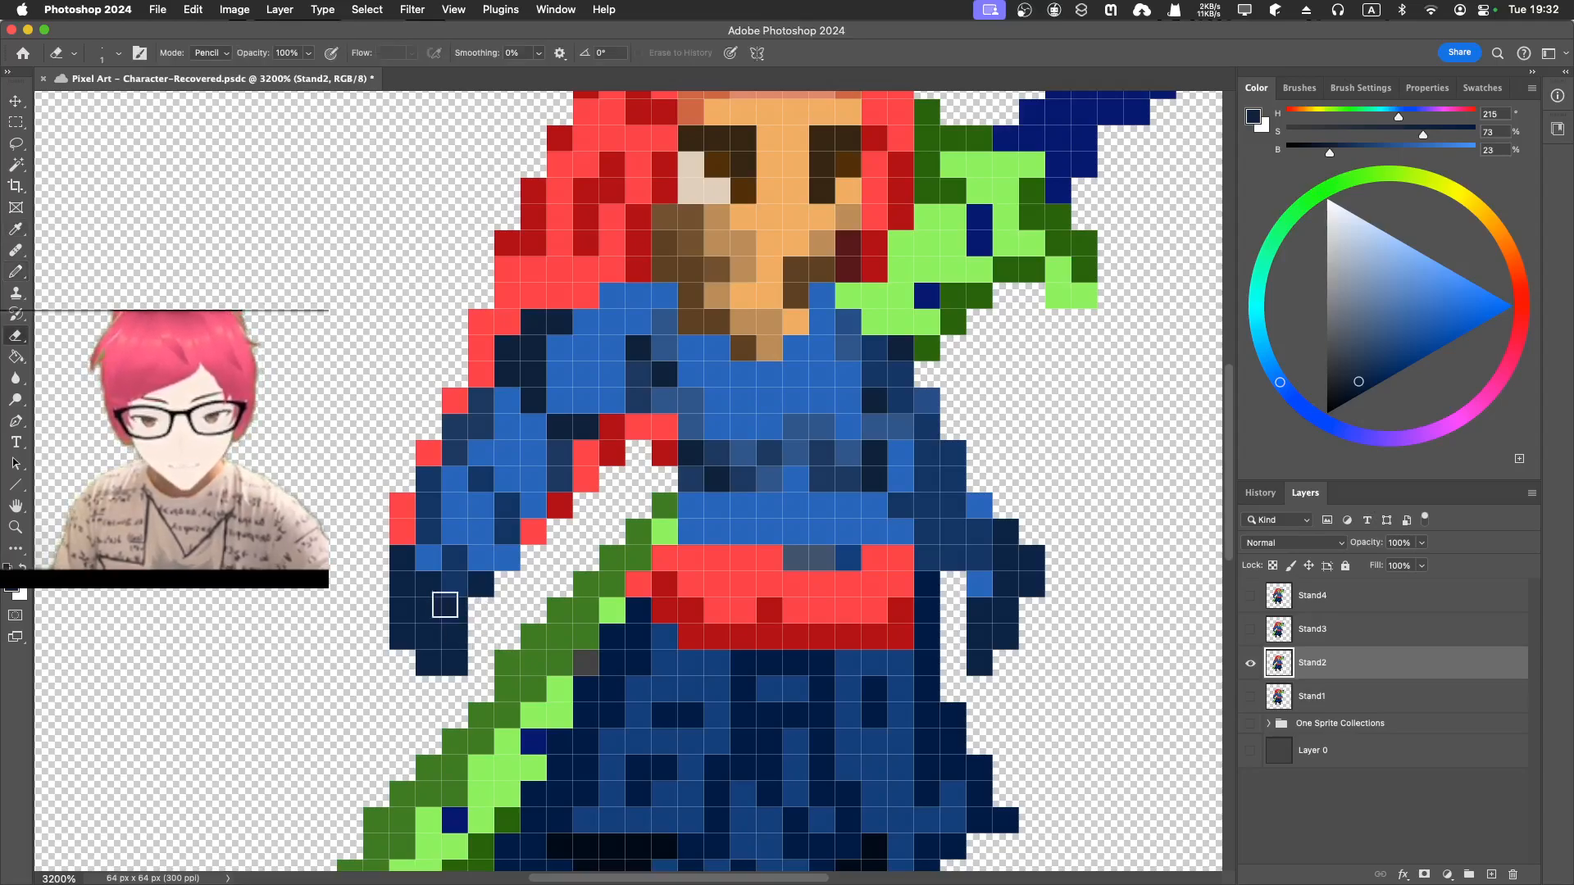
key("i")
left_click(408, 566)
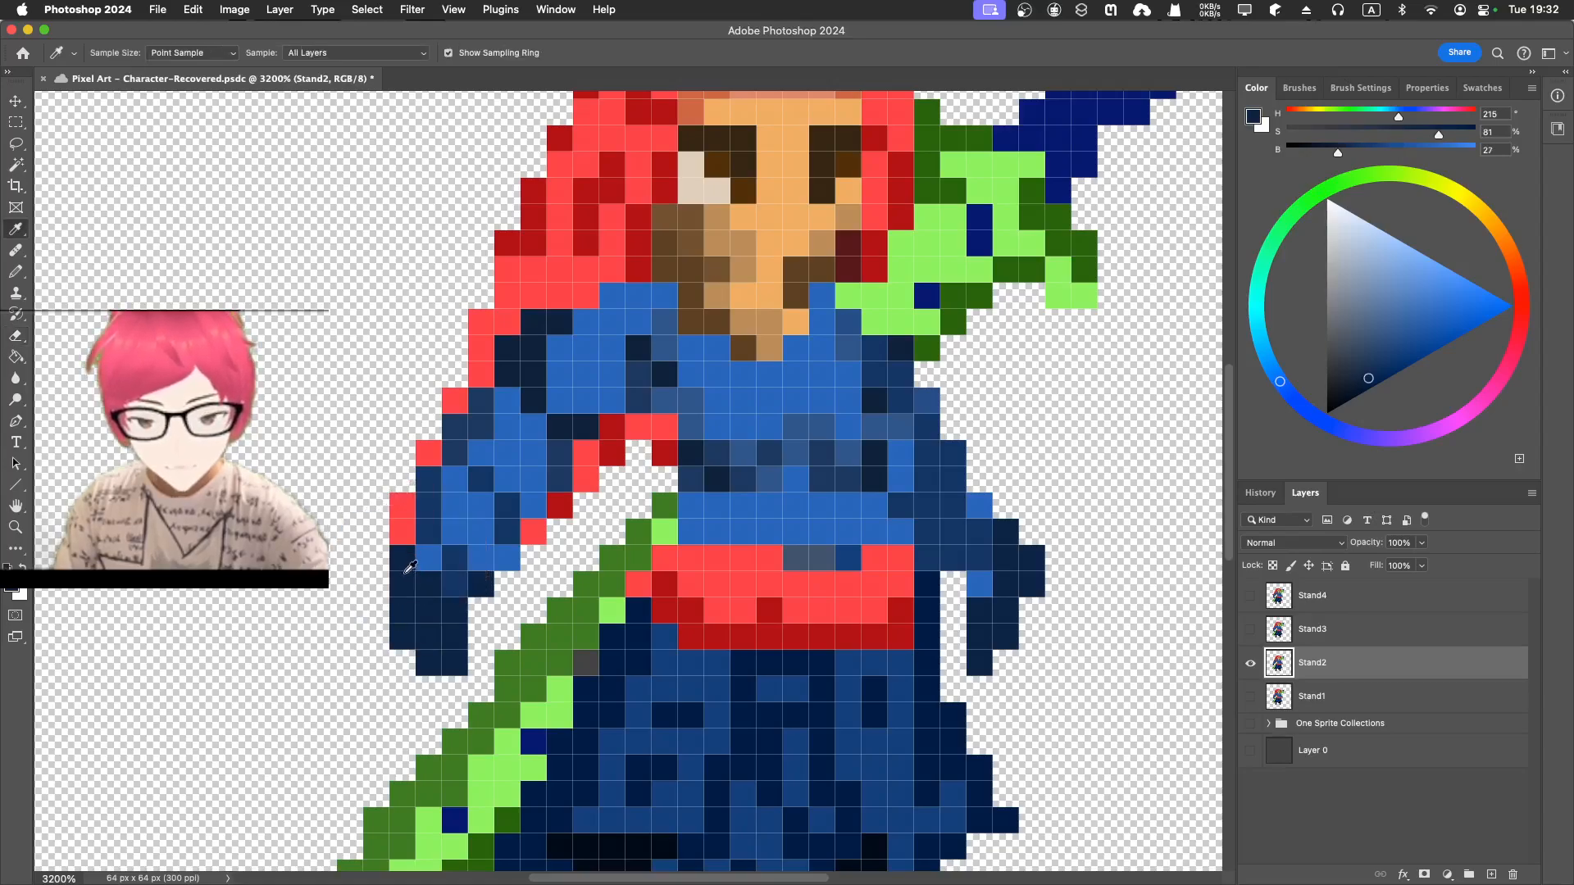
key("b")
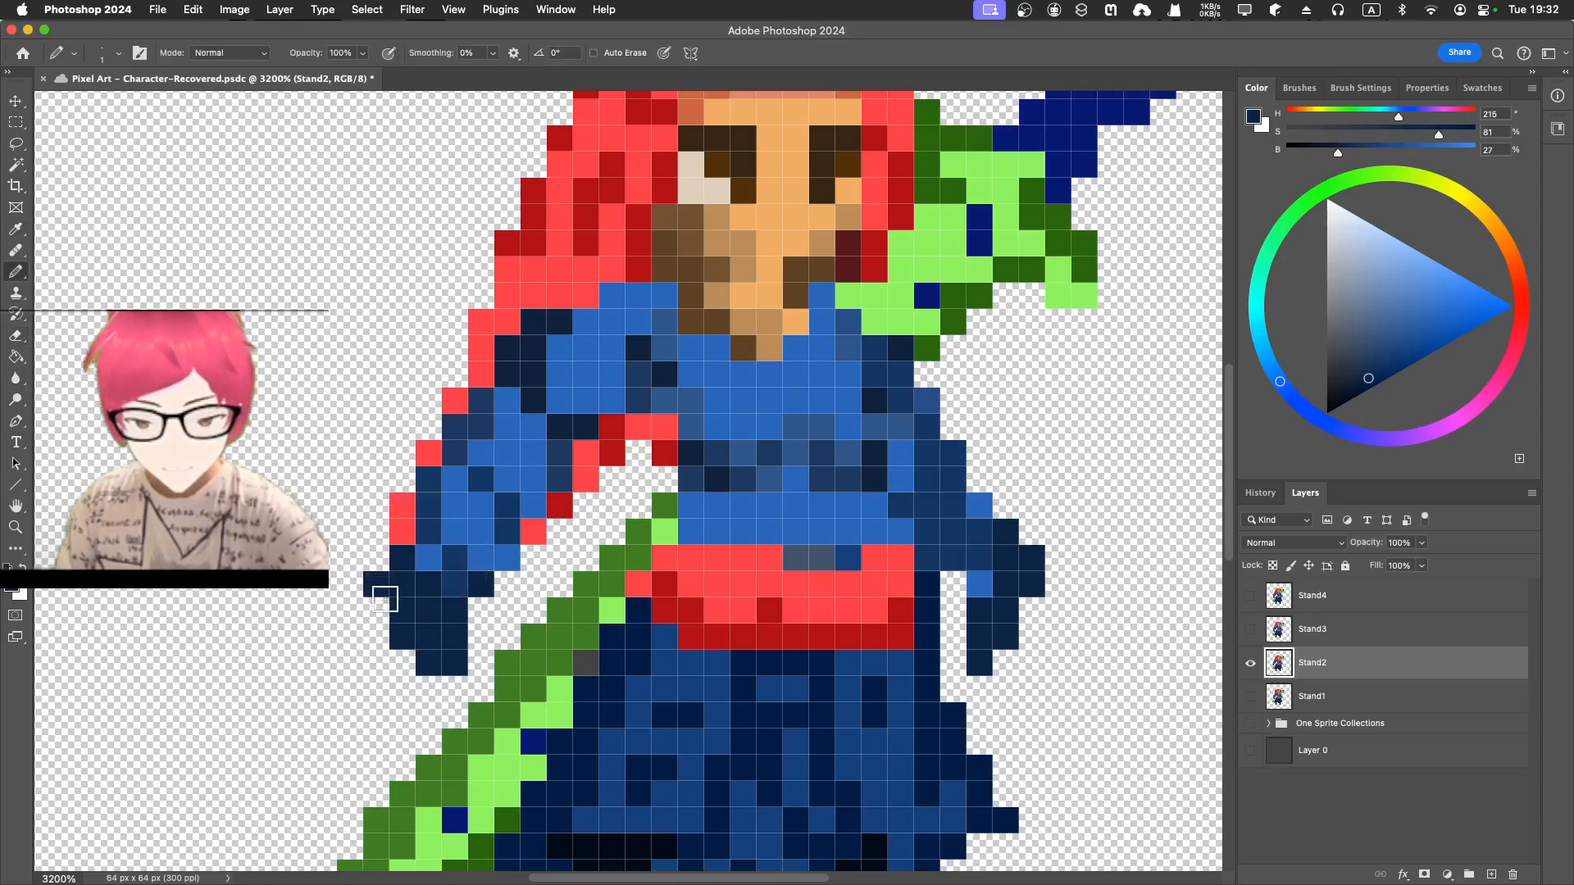
left_click(386, 568)
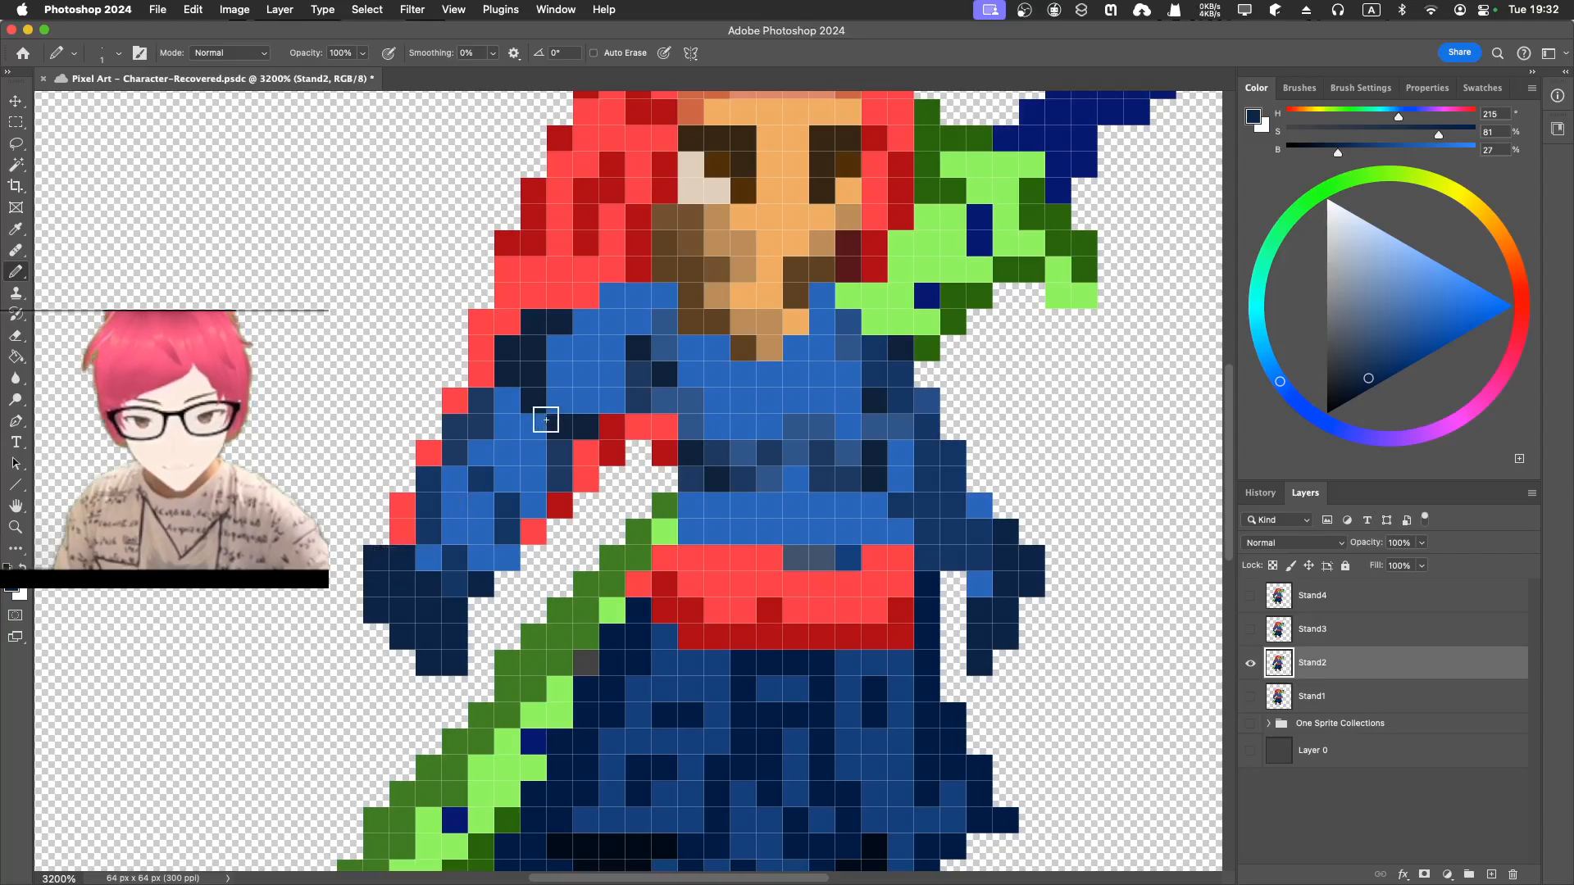
- Sample the sleeve's shadow blue and paint over the red hair pixels along the forearm's outer edge
key("i")
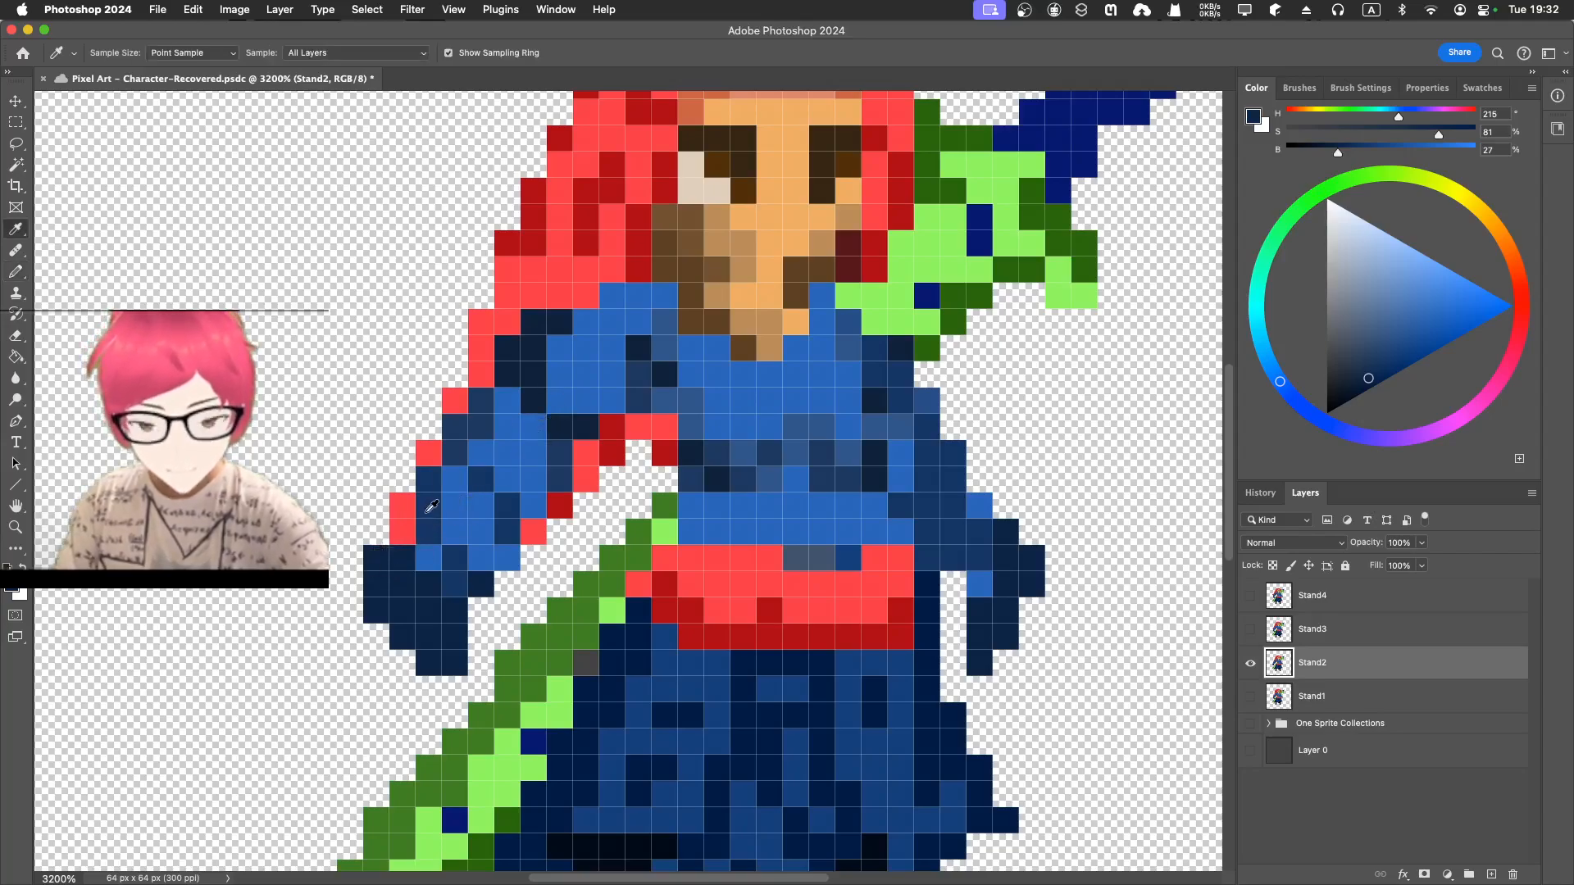
left_click(429, 510)
key("b")
left_click(409, 531)
left_click(412, 505)
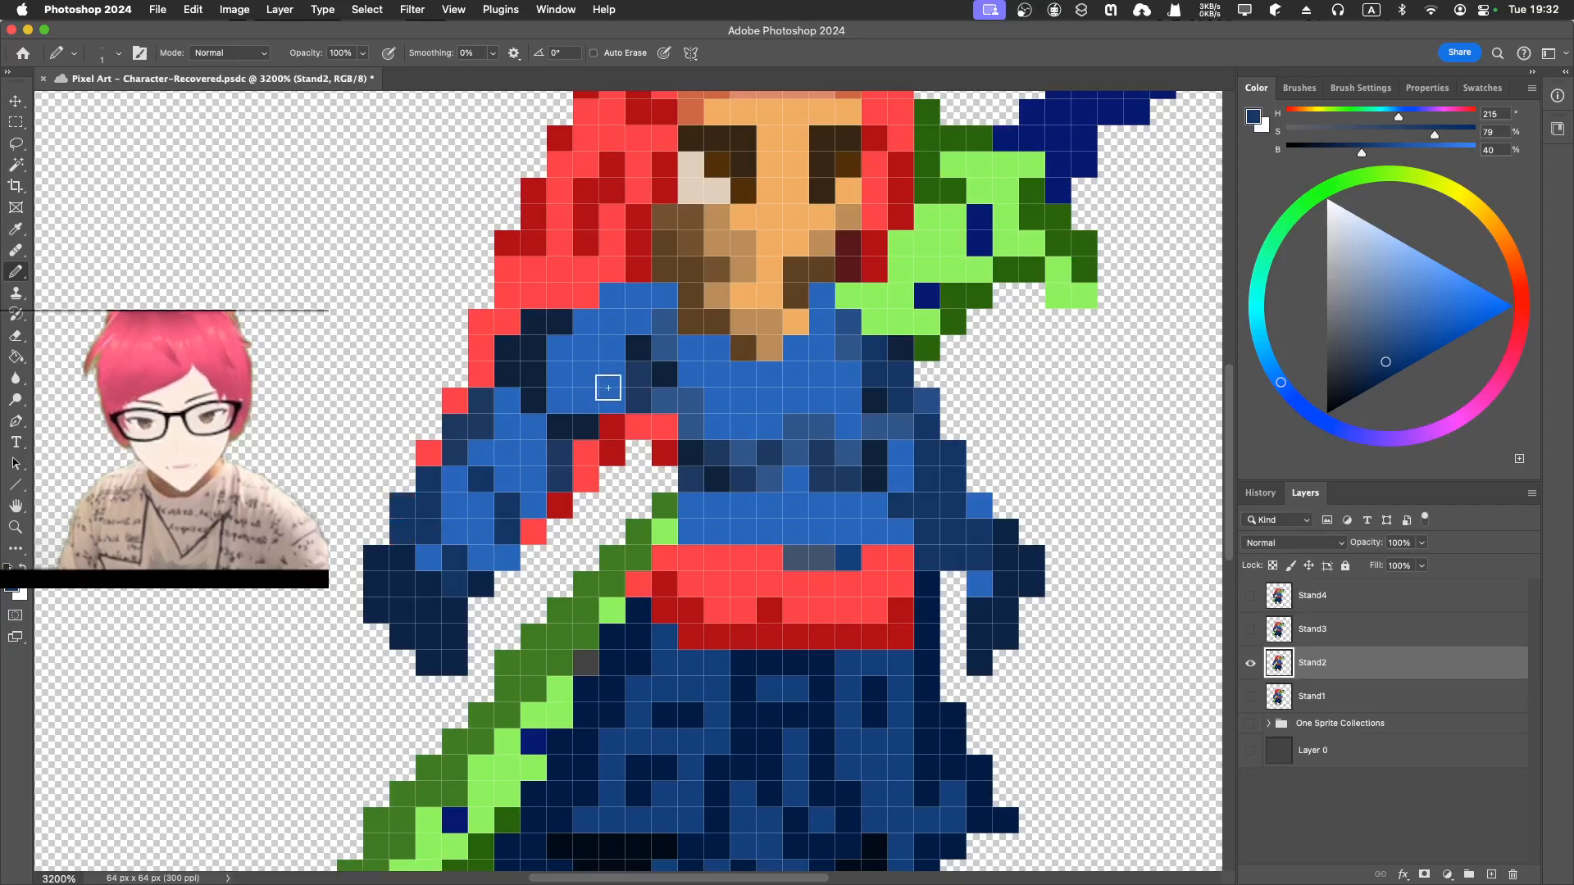
- Try recolouring the pixel at the top of the shoulder with the hair's light red
key("i")
left_click(612, 282)
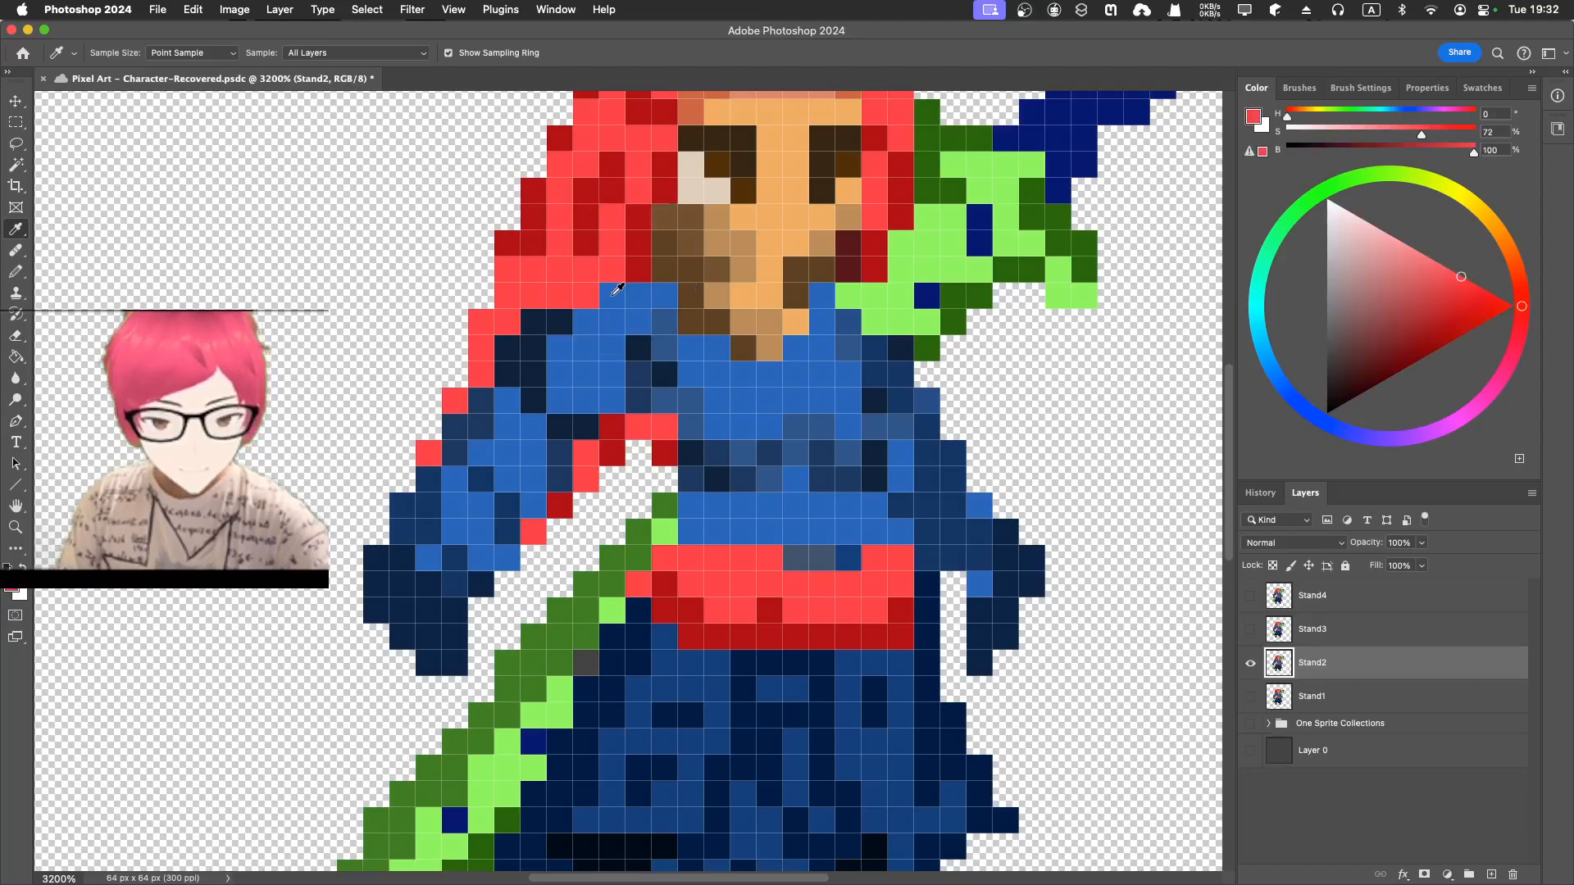
left_click(615, 287)
left_click(616, 264)
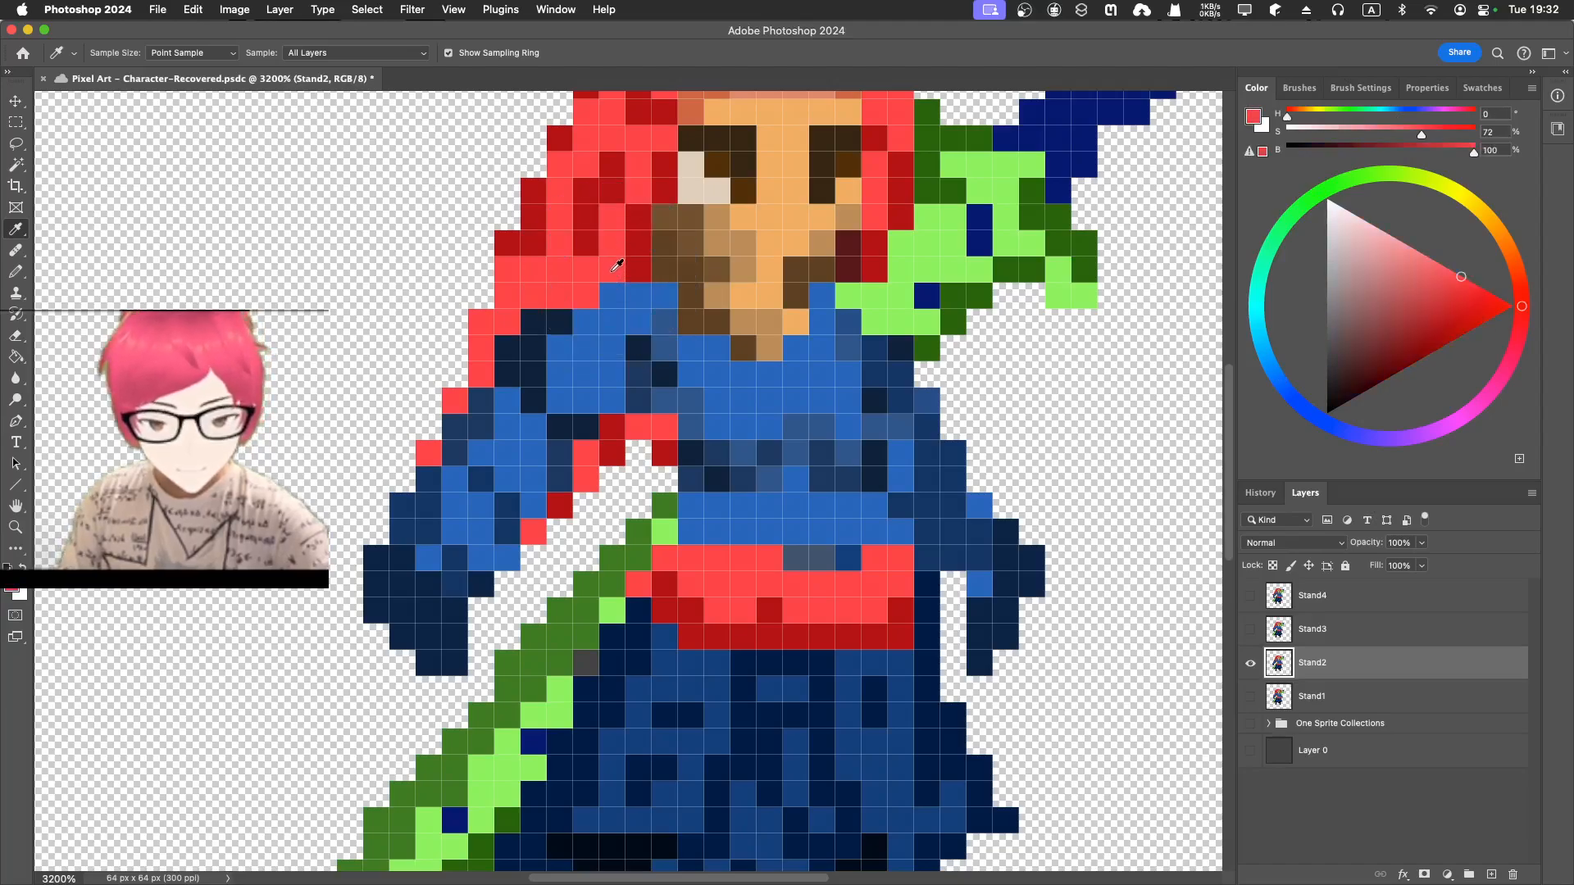
key("b")
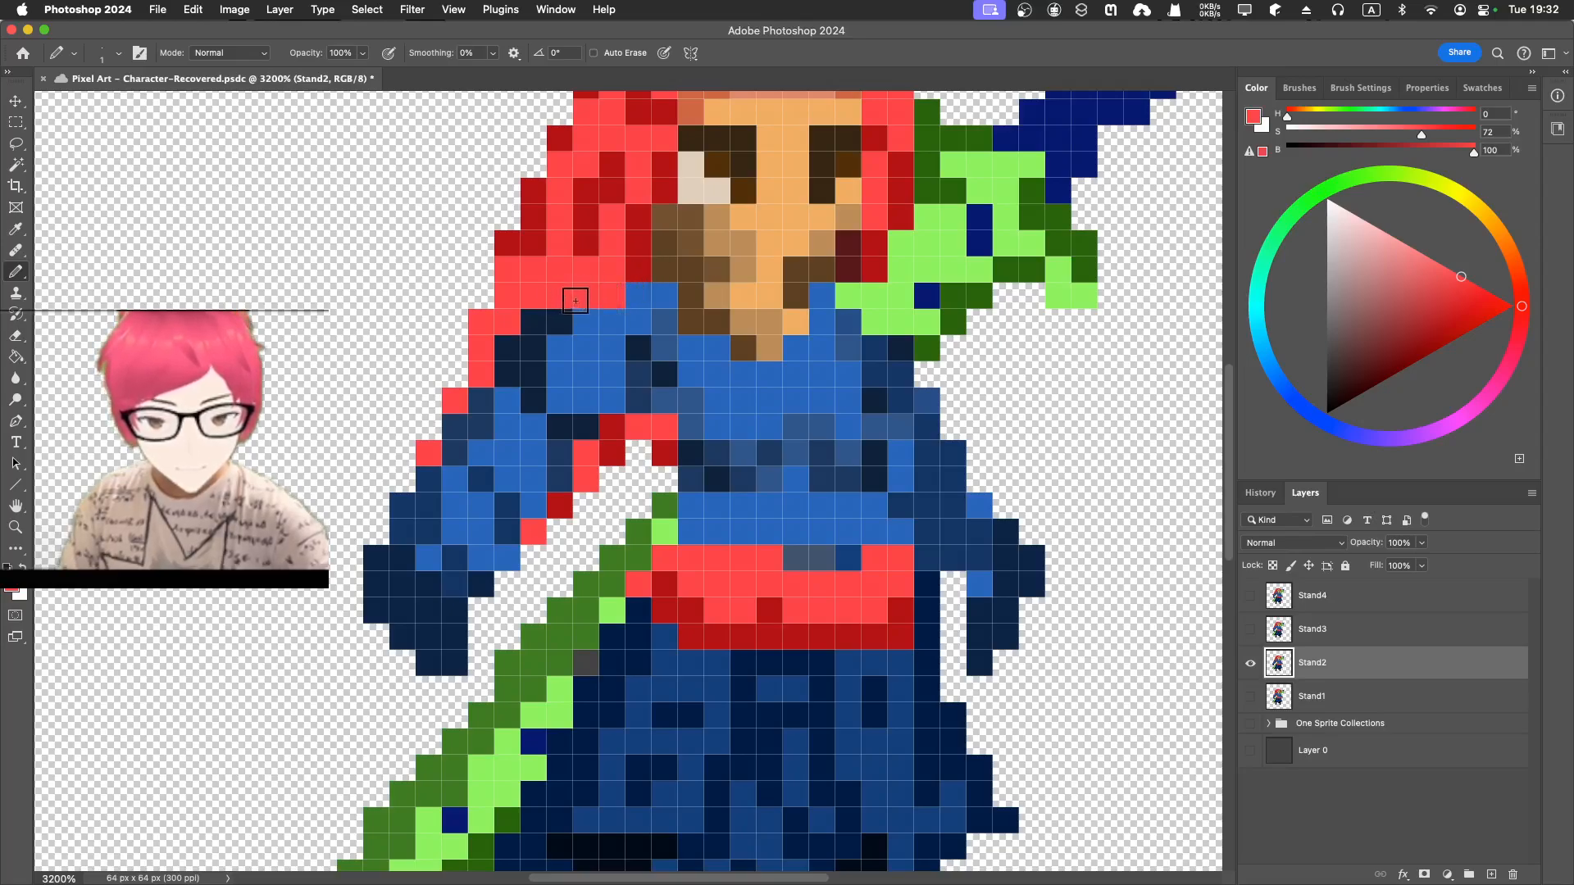
- Sample a dark sleeve blue and pencil a shaded outline along the top of the shoulder beneath the hair
key("i")
left_click(489, 397)
key("b")
left_click_drag(589, 294, 618, 291)
left_click(618, 267)
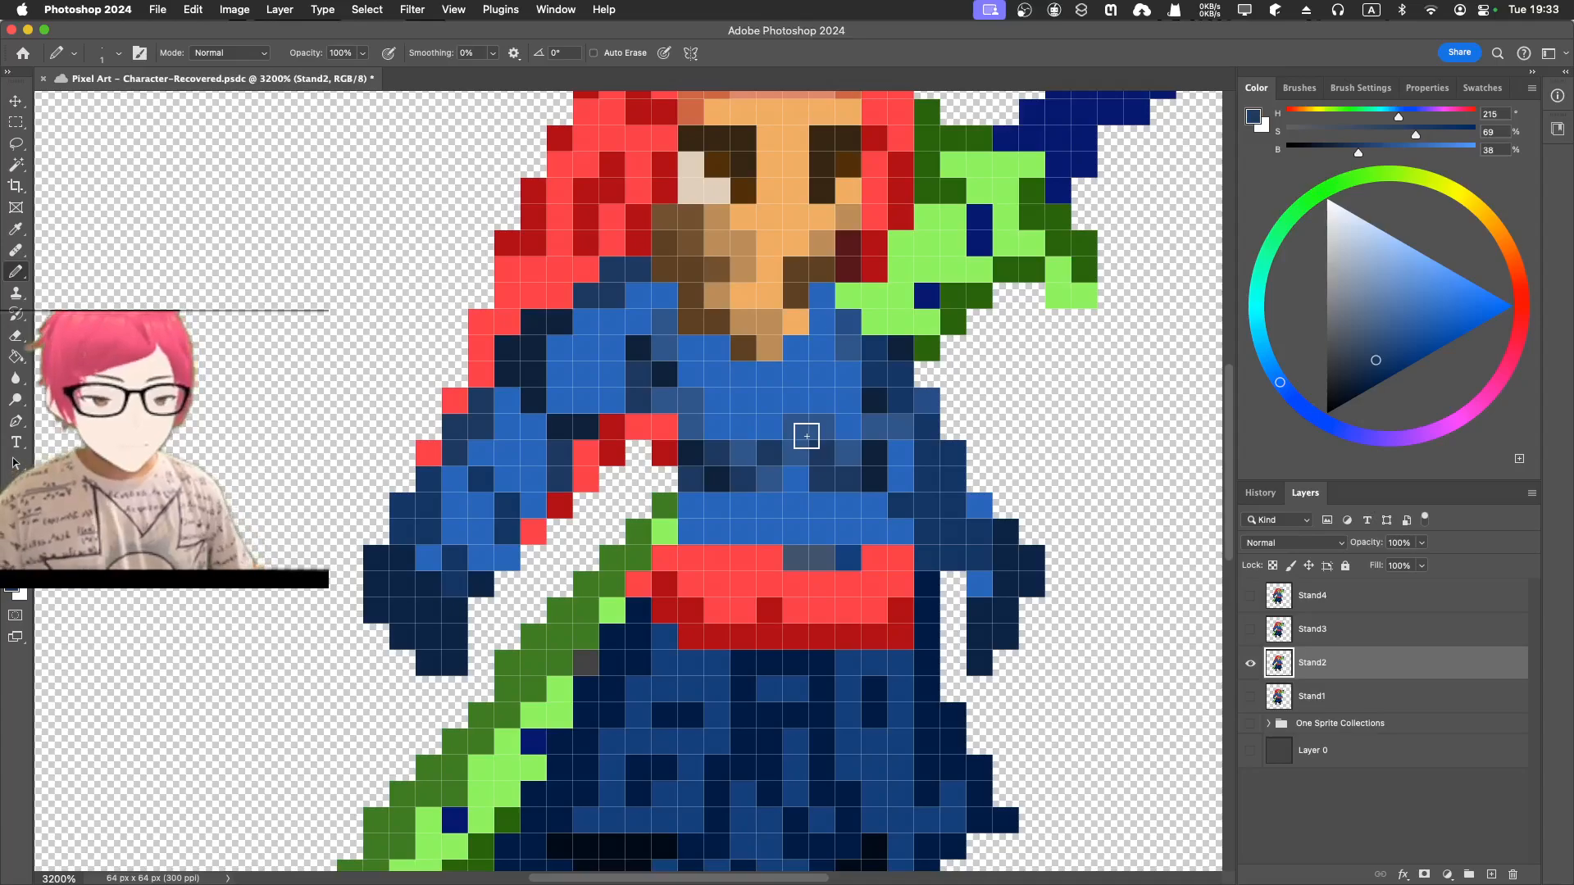
- Check the reshaped shoulder and arm against Stand1 by toggling the two frames, leaving only Stand2 visible
left_click(1250, 696)
left_click(1250, 662)
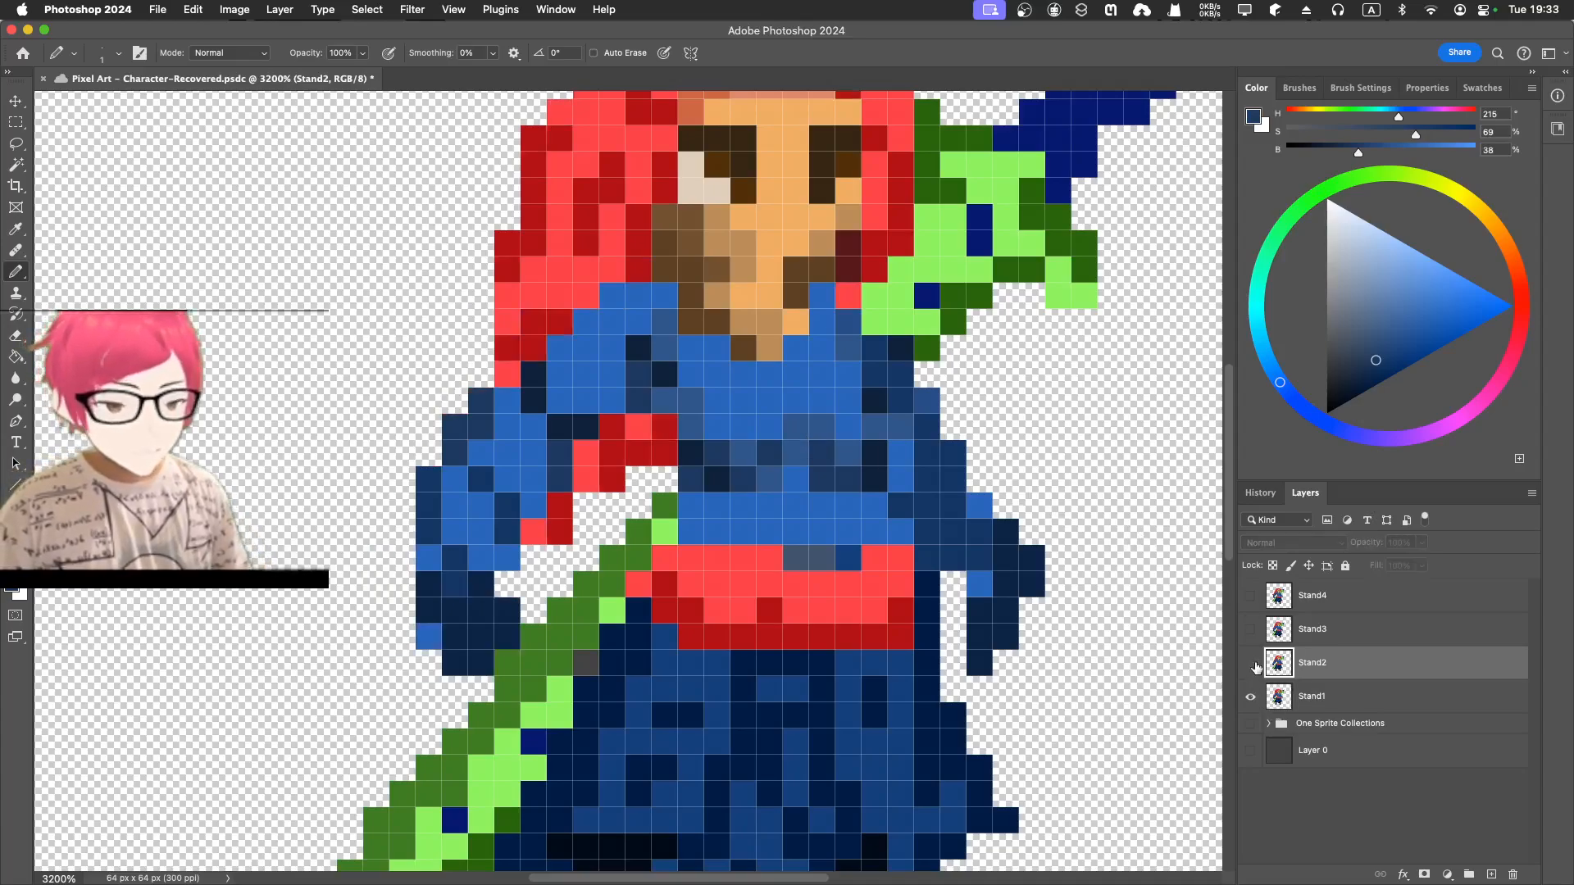
left_click(1250, 662)
left_click(1250, 696)
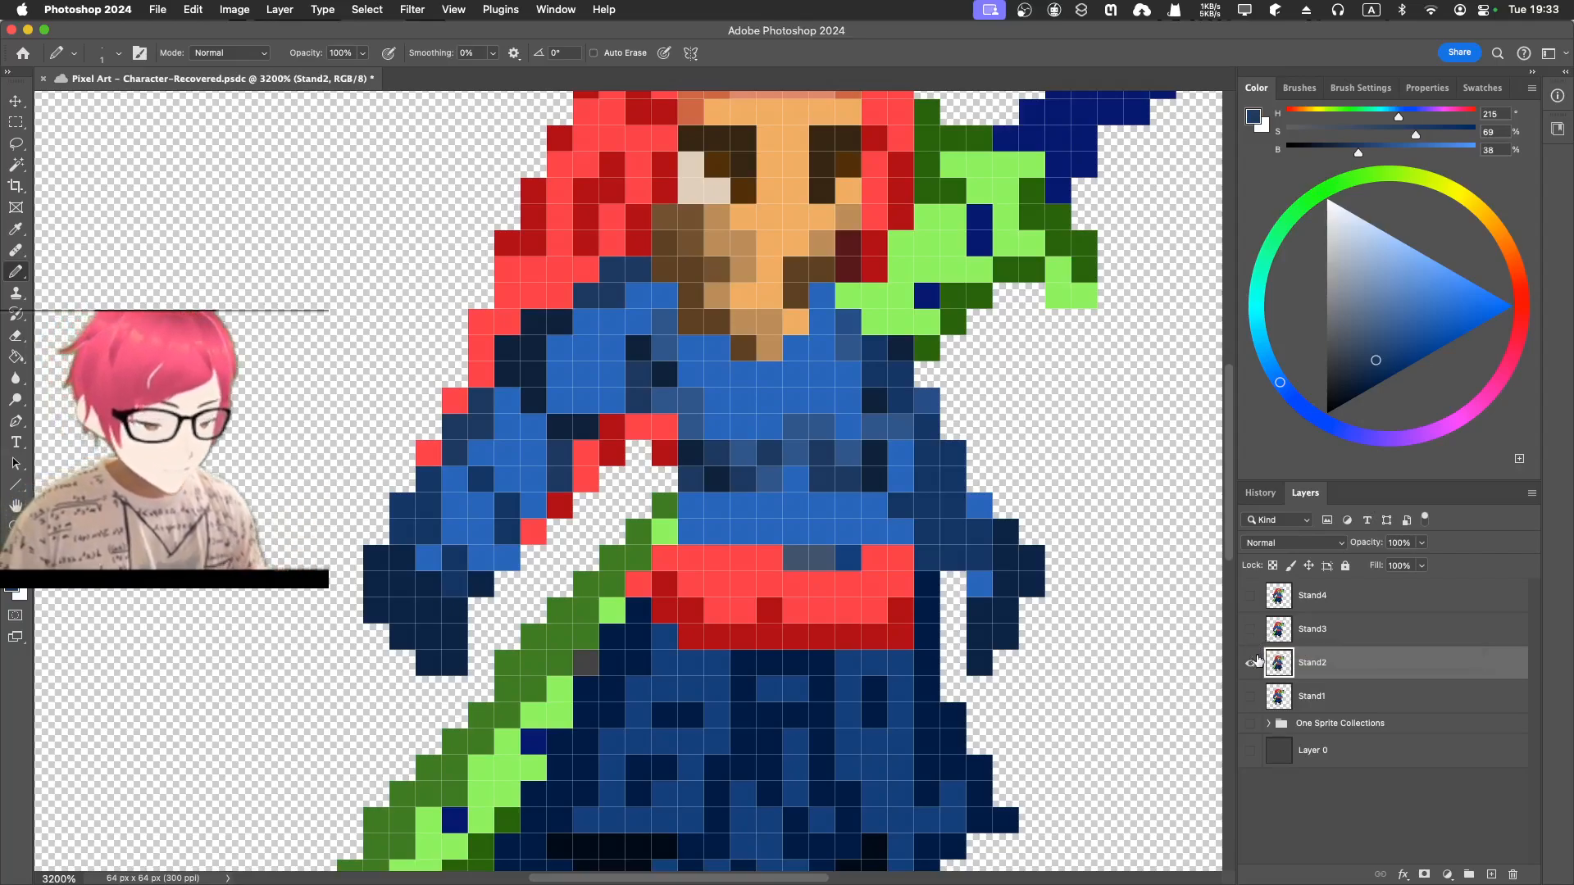
- Compare the Stand2 shoulder outline with Stand1 by switching between the two frames, ending on Stand2 alone
left_click(1251, 697)
left_click(1246, 666)
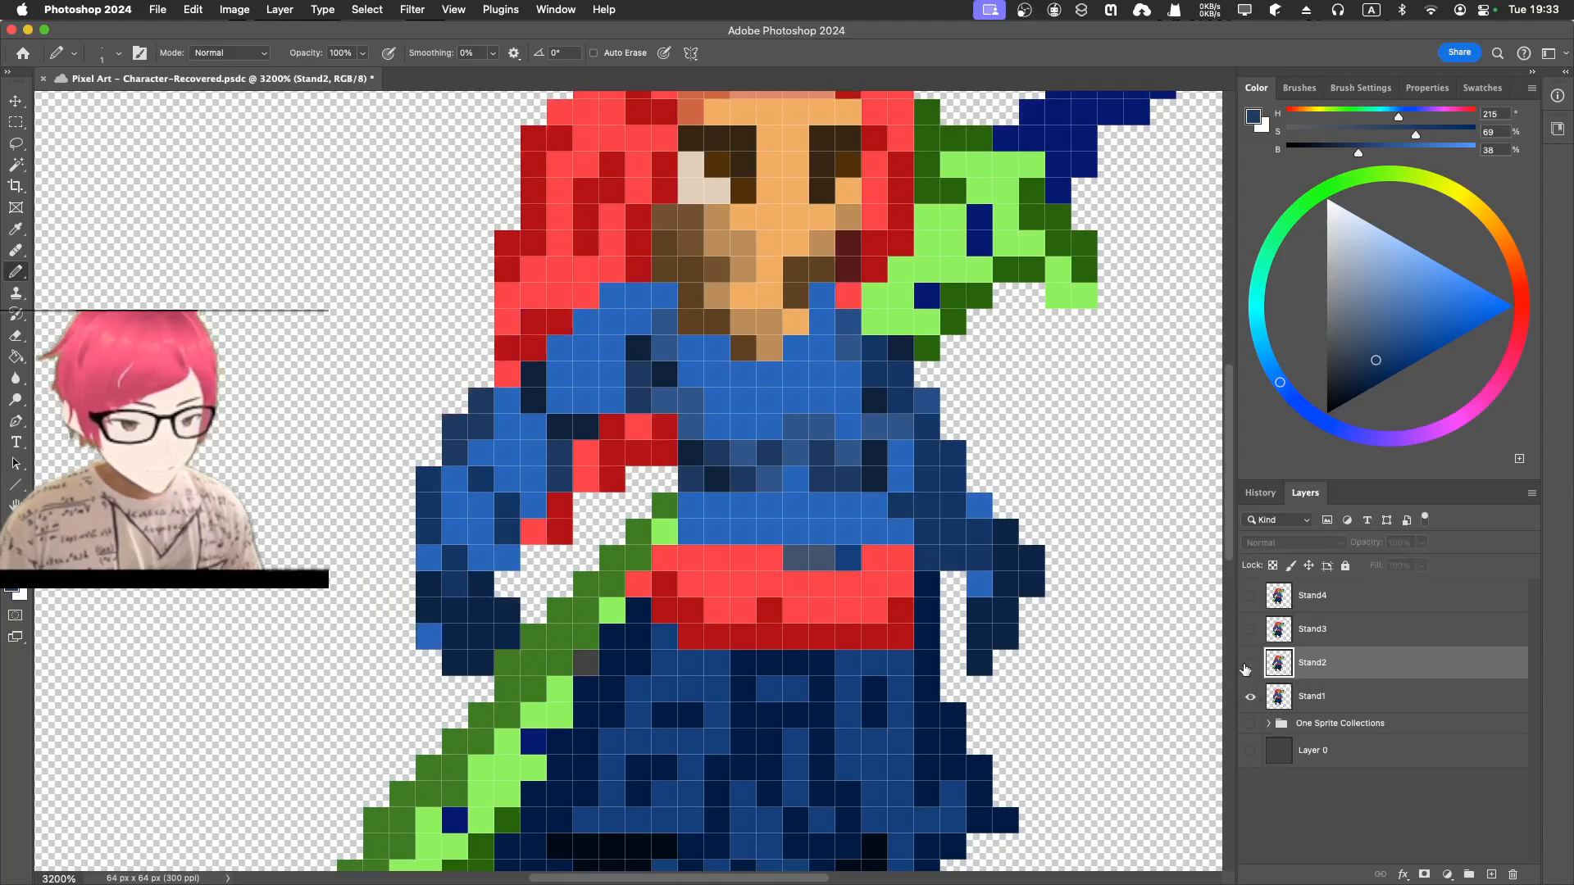
left_click(1249, 664)
left_click(1249, 697)
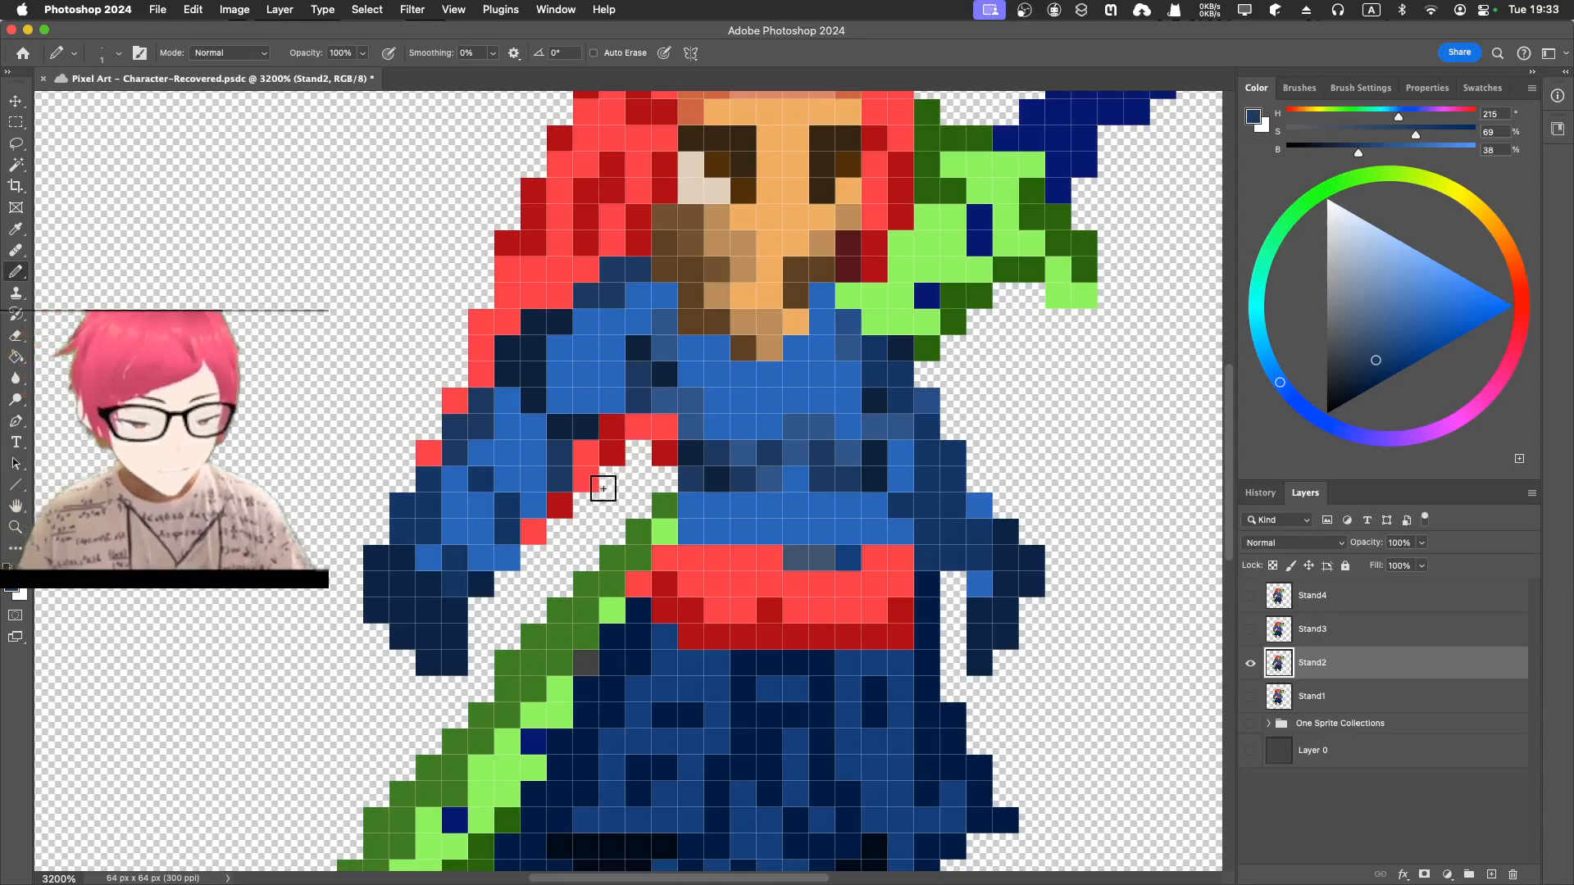
- Sample the sleeve lining's light red and pencil it over the blue pixels along the forearm's inner edge down to the hand
key("i")
left_click(591, 456)
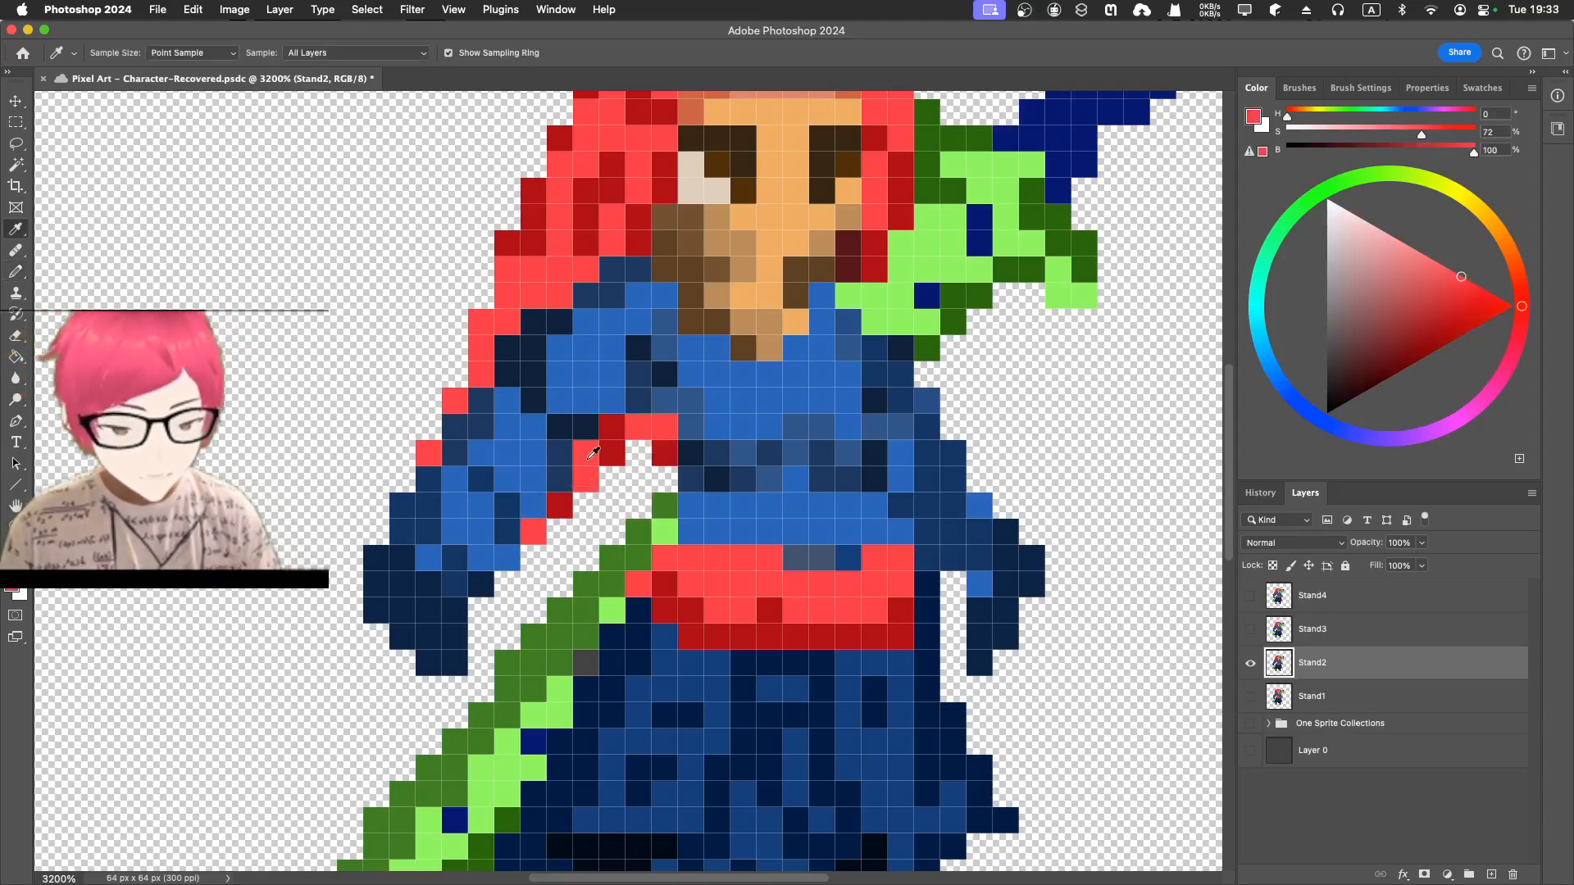
key("b")
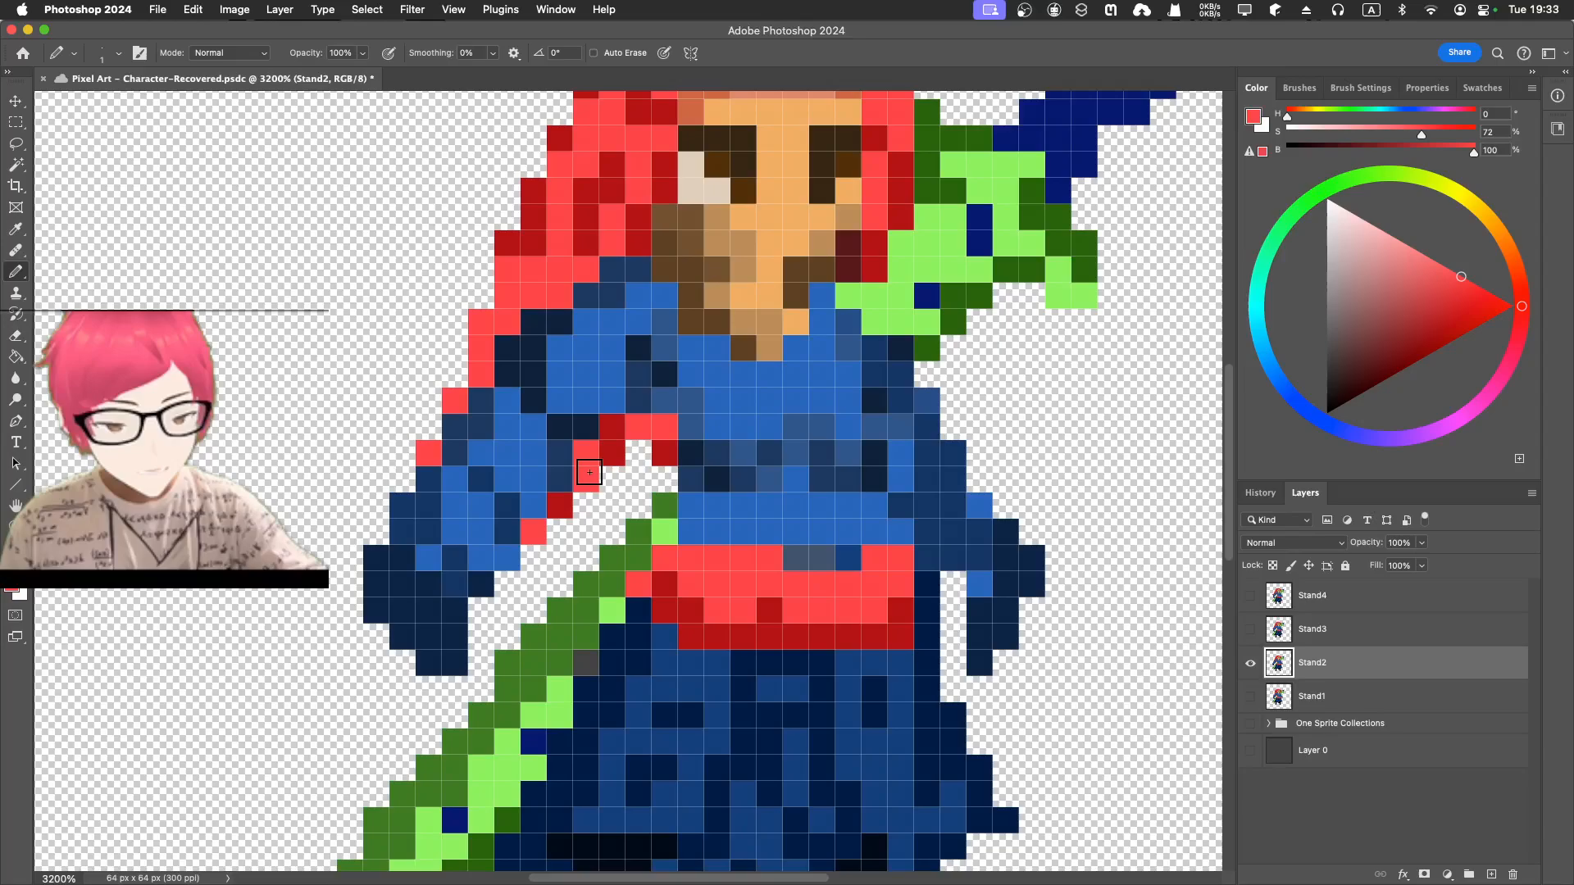
left_click(513, 554)
left_click_drag(516, 527, 511, 506)
left_click(534, 500)
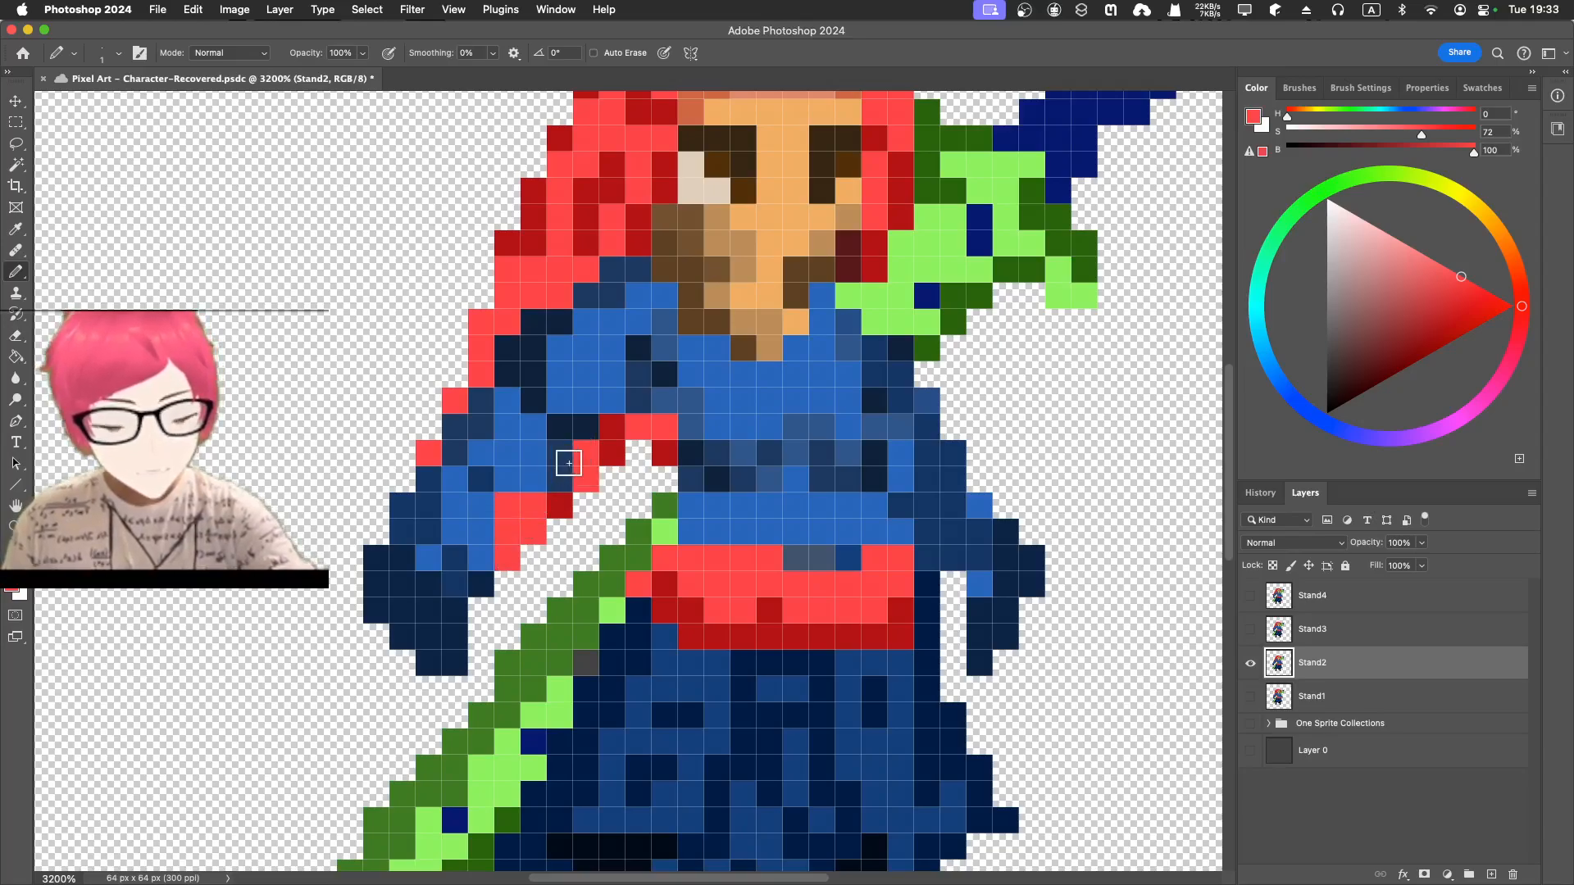
left_click(558, 480)
left_click(539, 482)
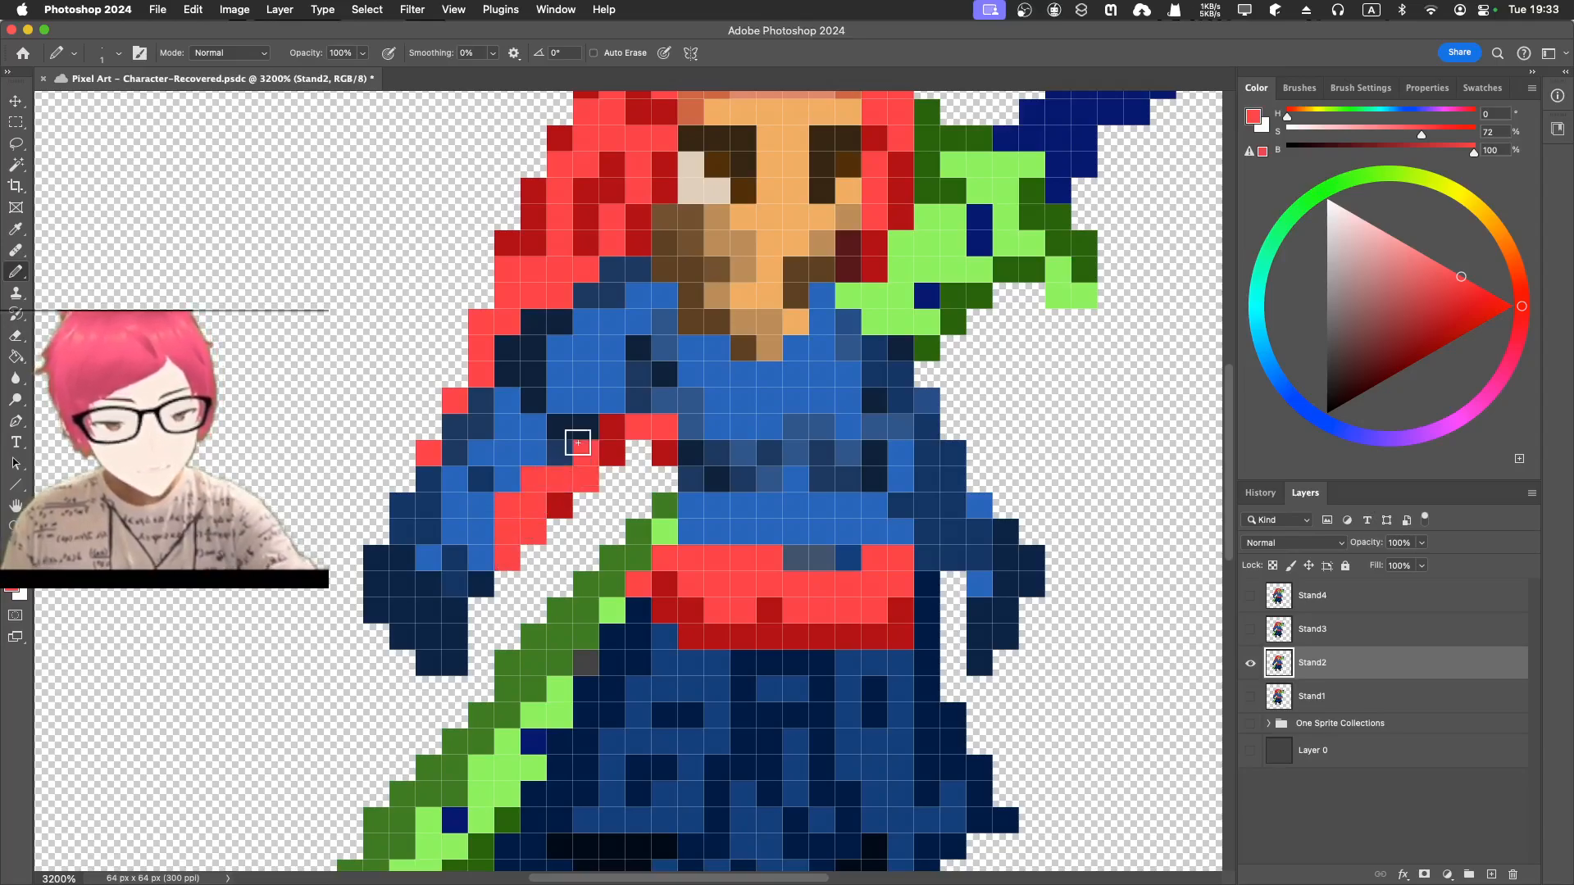
left_click(490, 560)
left_click(483, 582)
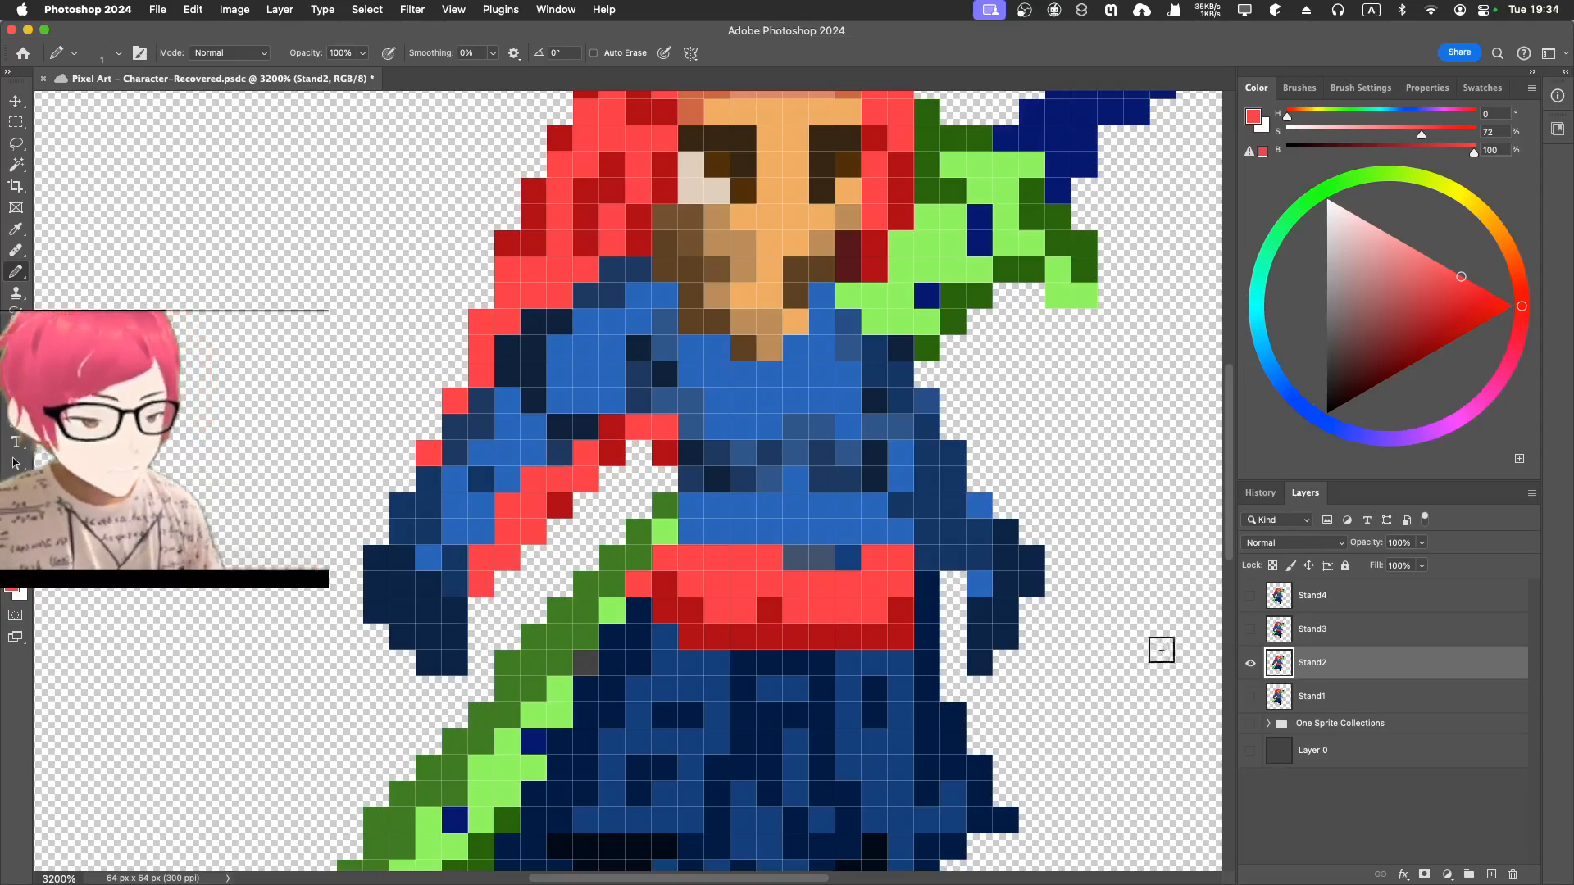
- Compare the widened red sleeve lining with Stand1 by alternating the frames' visibility, leaving only Stand2 shown
left_click(1250, 698)
left_click(1250, 663)
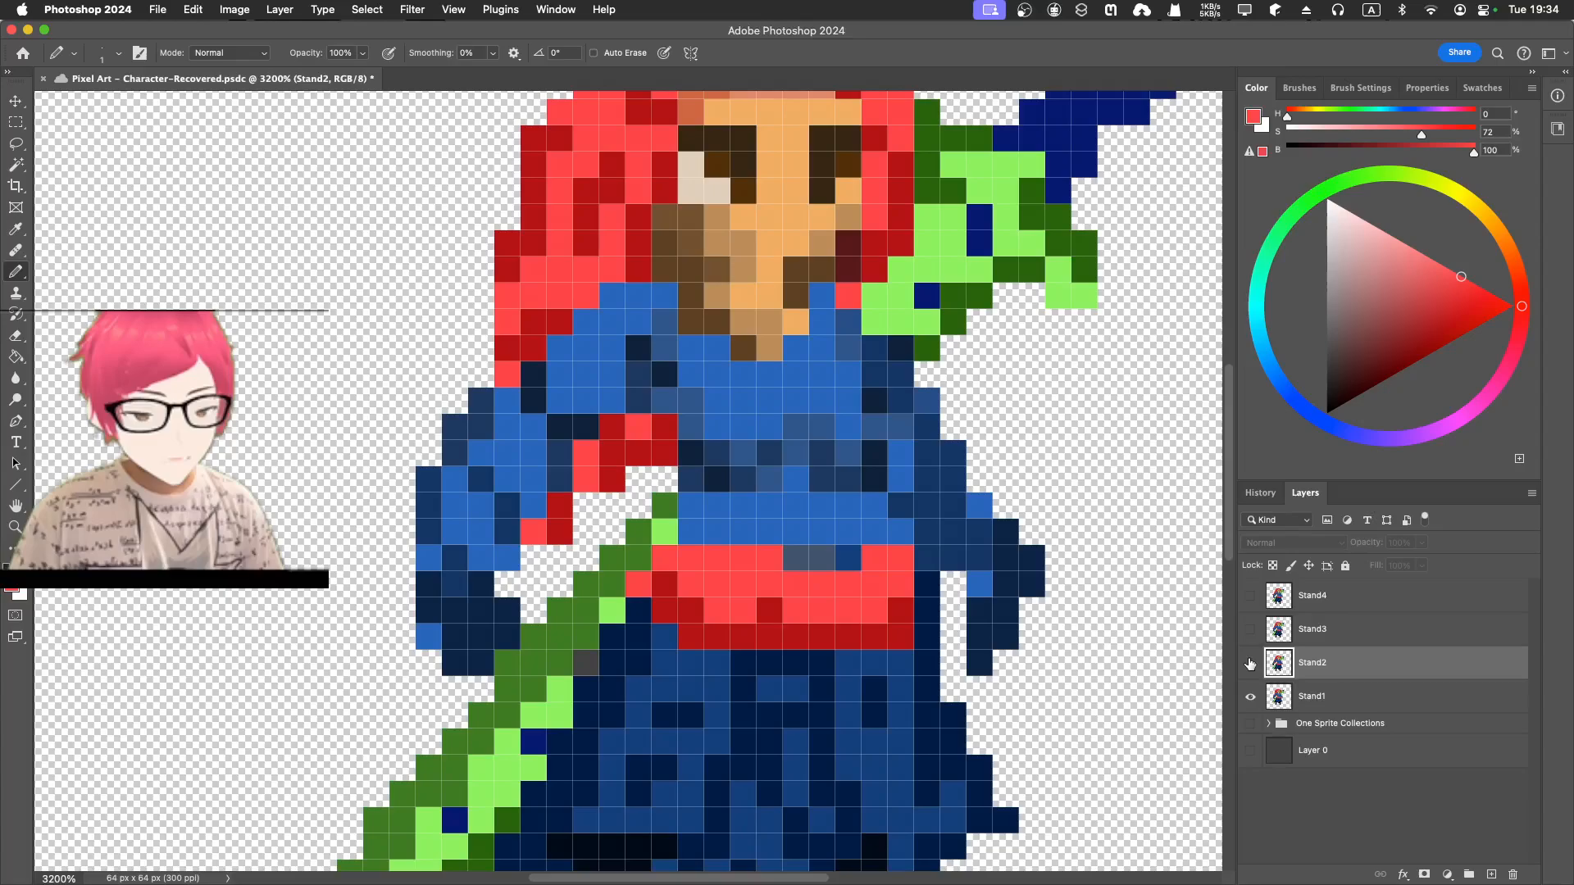
left_click(1249, 663)
left_click(1250, 697)
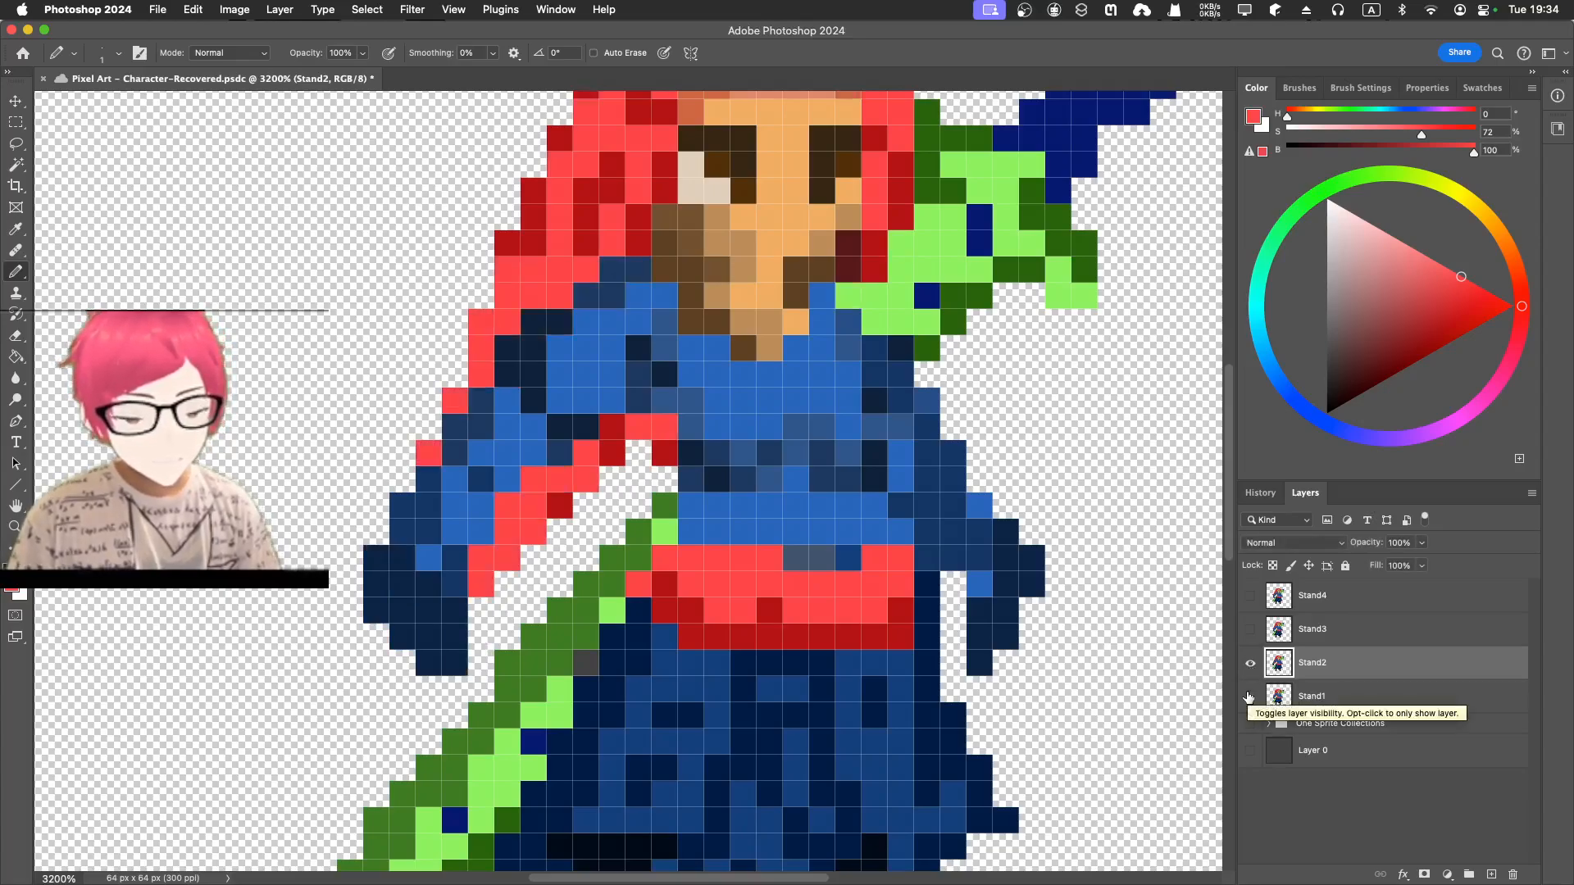
- Reshape the hand below the red-lined sleeve, erasing its inner lower corner and redrawing a two-pixel-wide tip in the sampled dark blue
key("e")
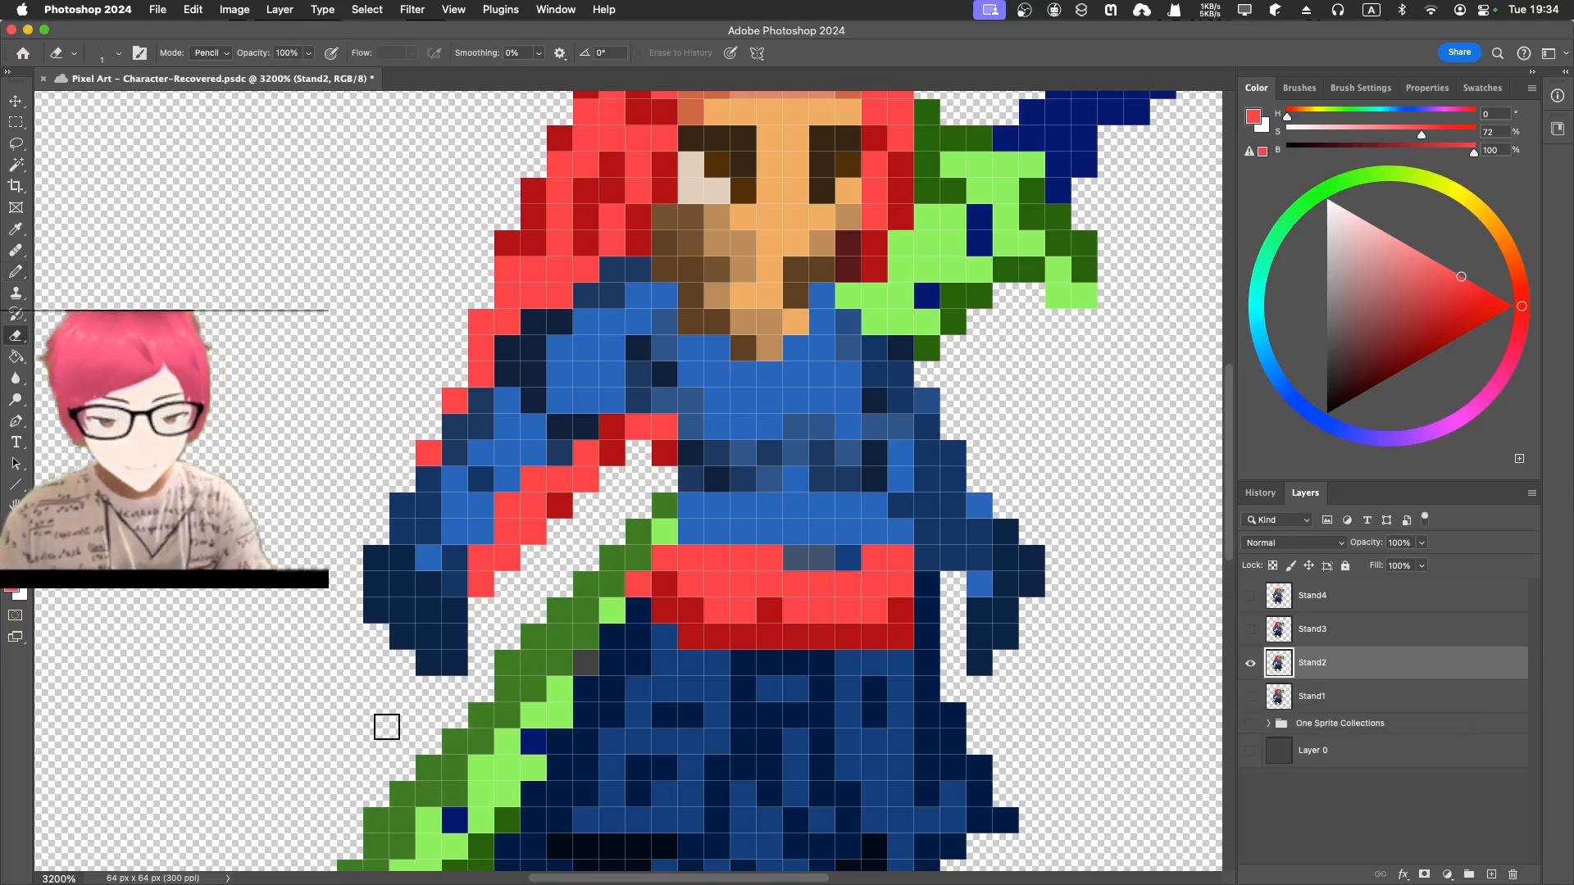
left_click_drag(439, 666, 458, 666)
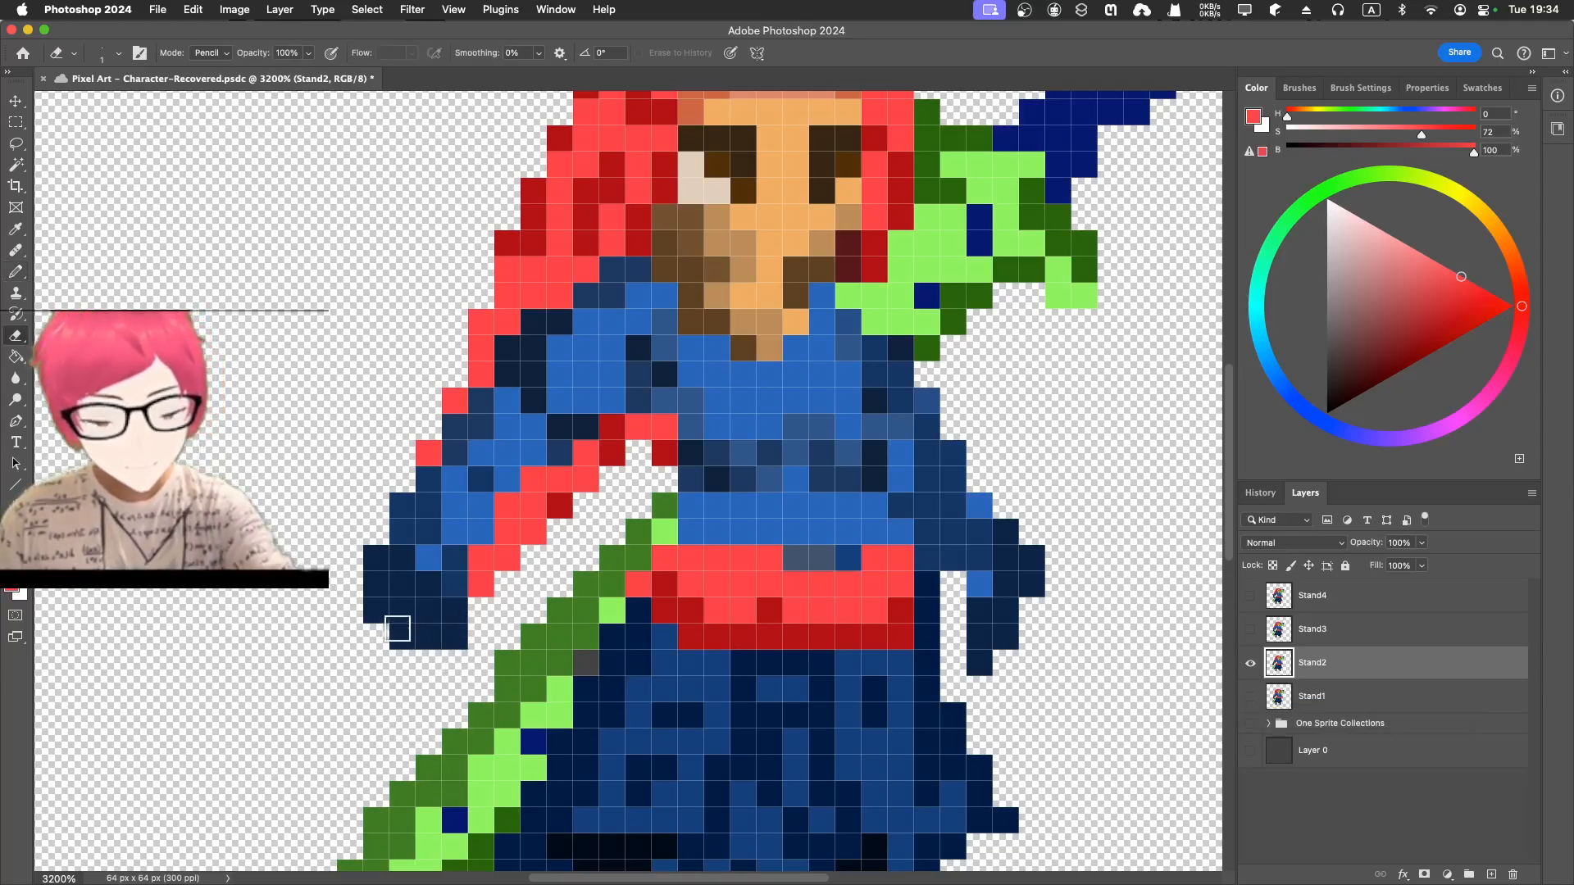
key("i")
left_click(404, 617)
key("b")
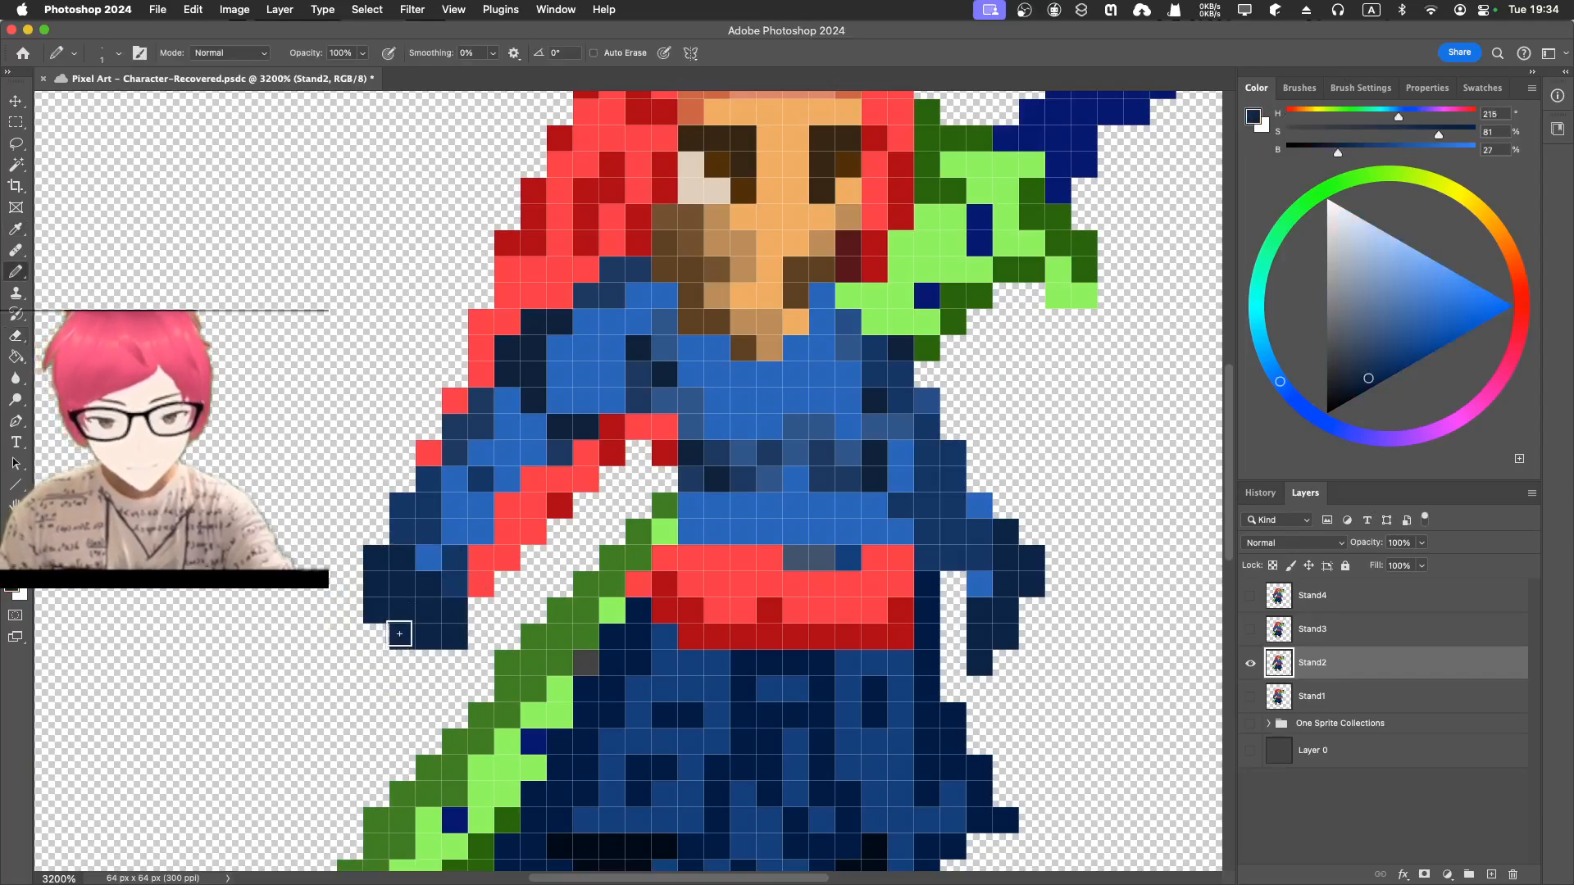
left_click_drag(404, 658, 428, 661)
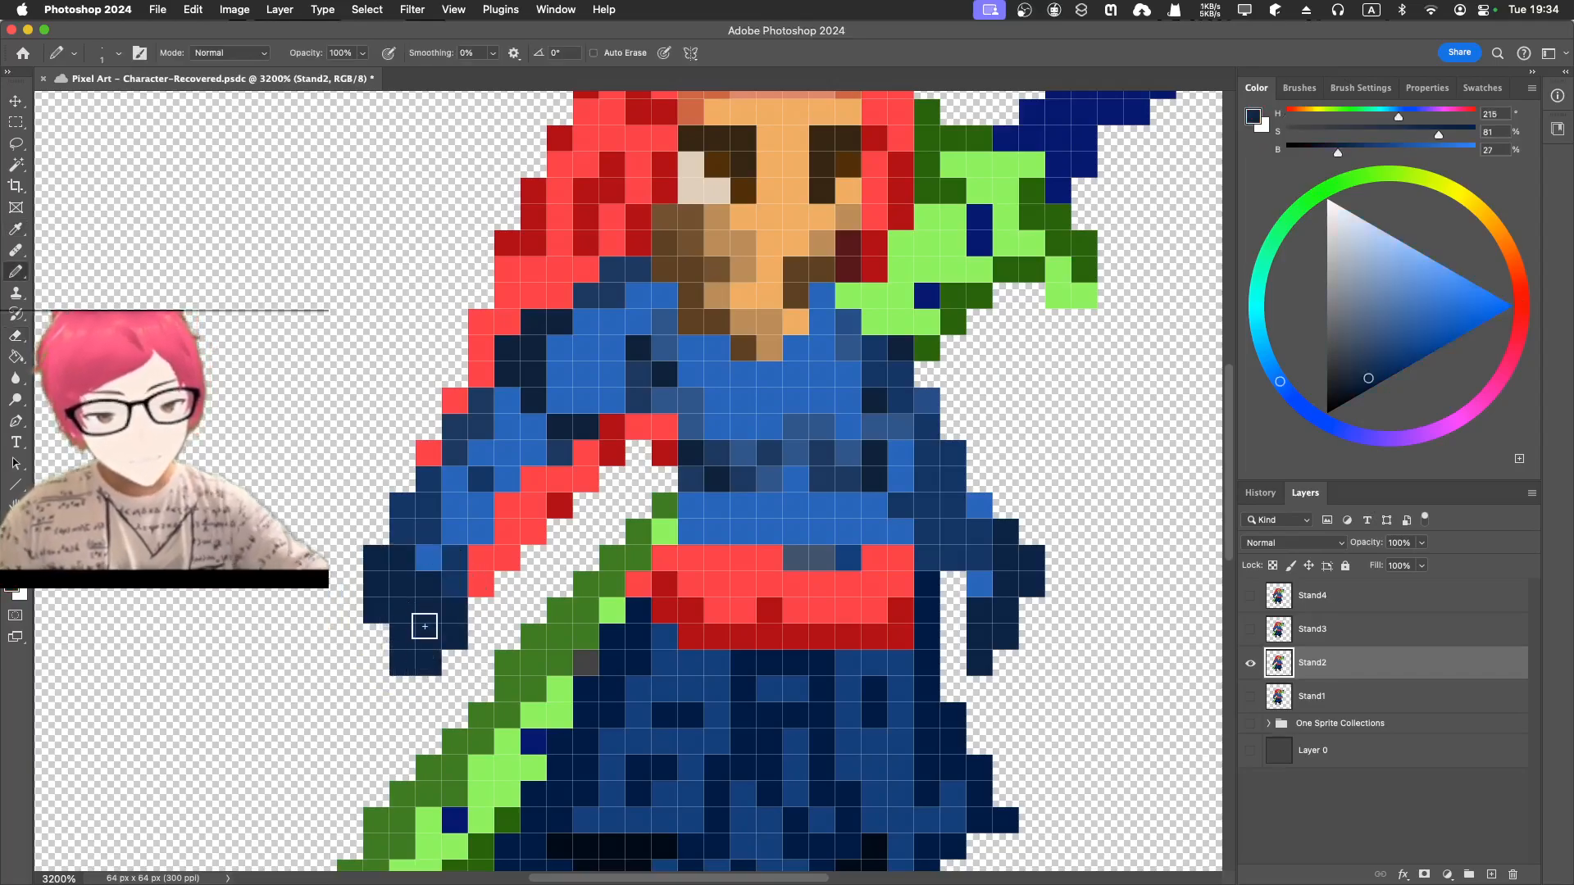
key("e")
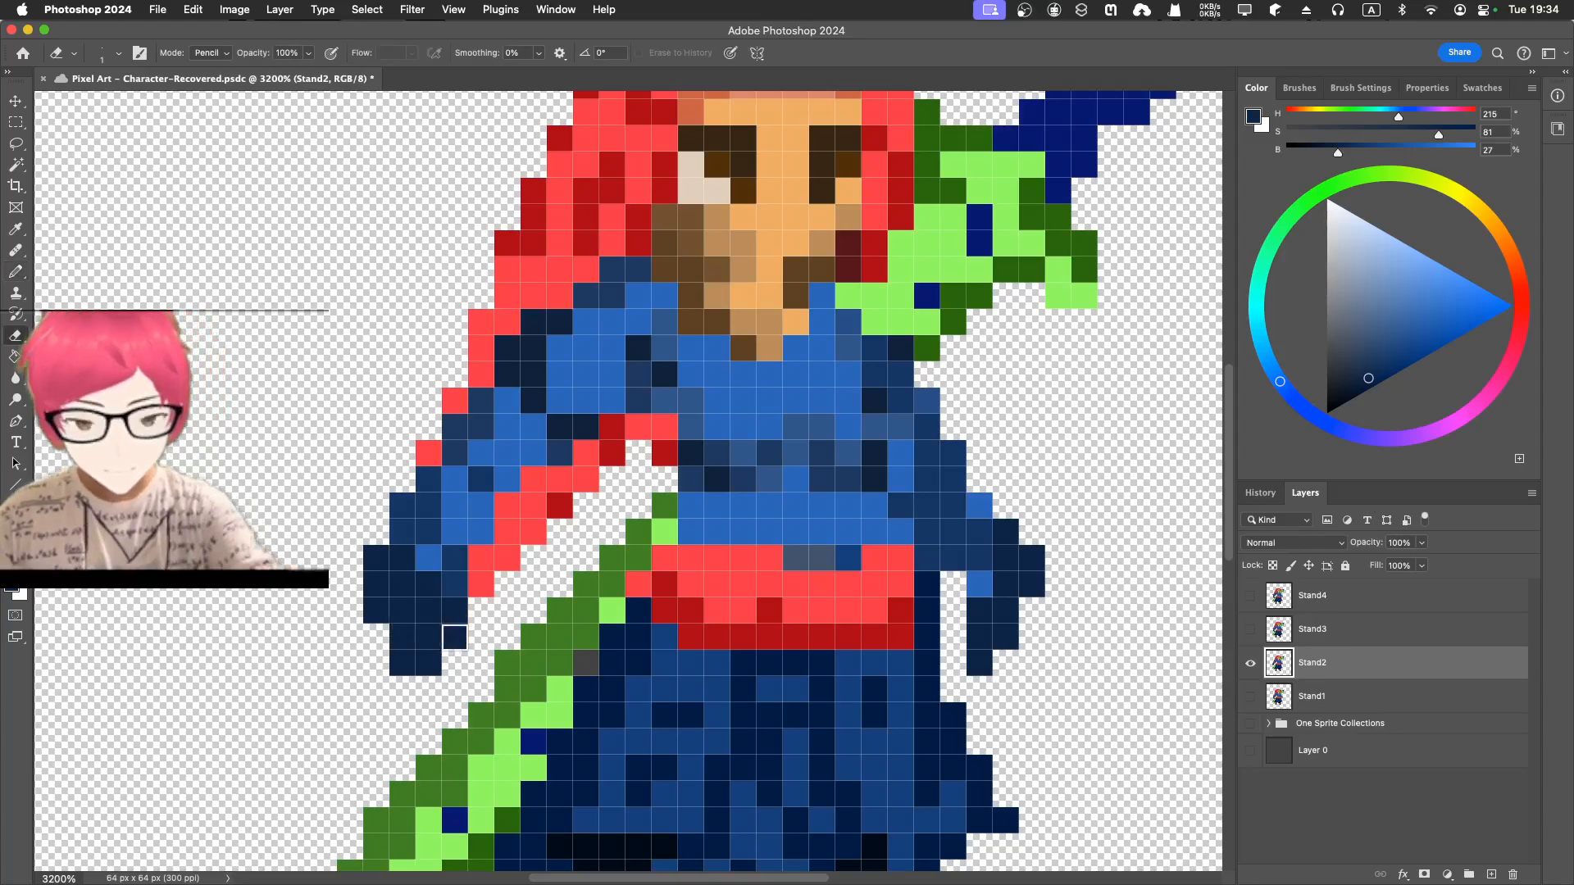
left_click(455, 637)
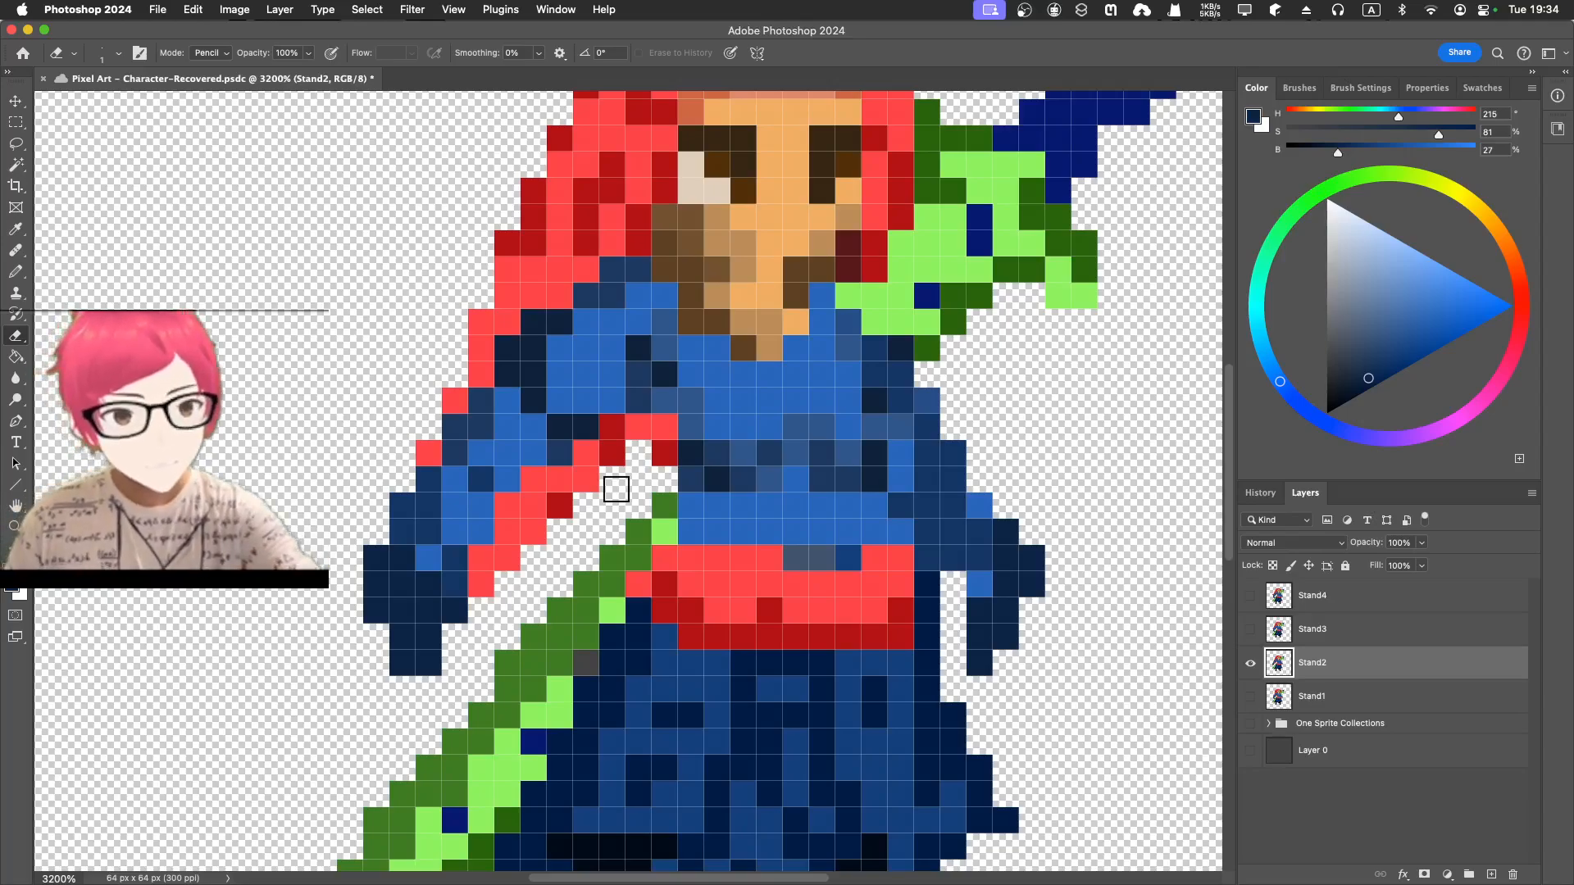
- Review the whole Stand2 character and compare its arm and hand with Stand1, leaving only Stand2 visible
key("super+minus")
key("super+minus")
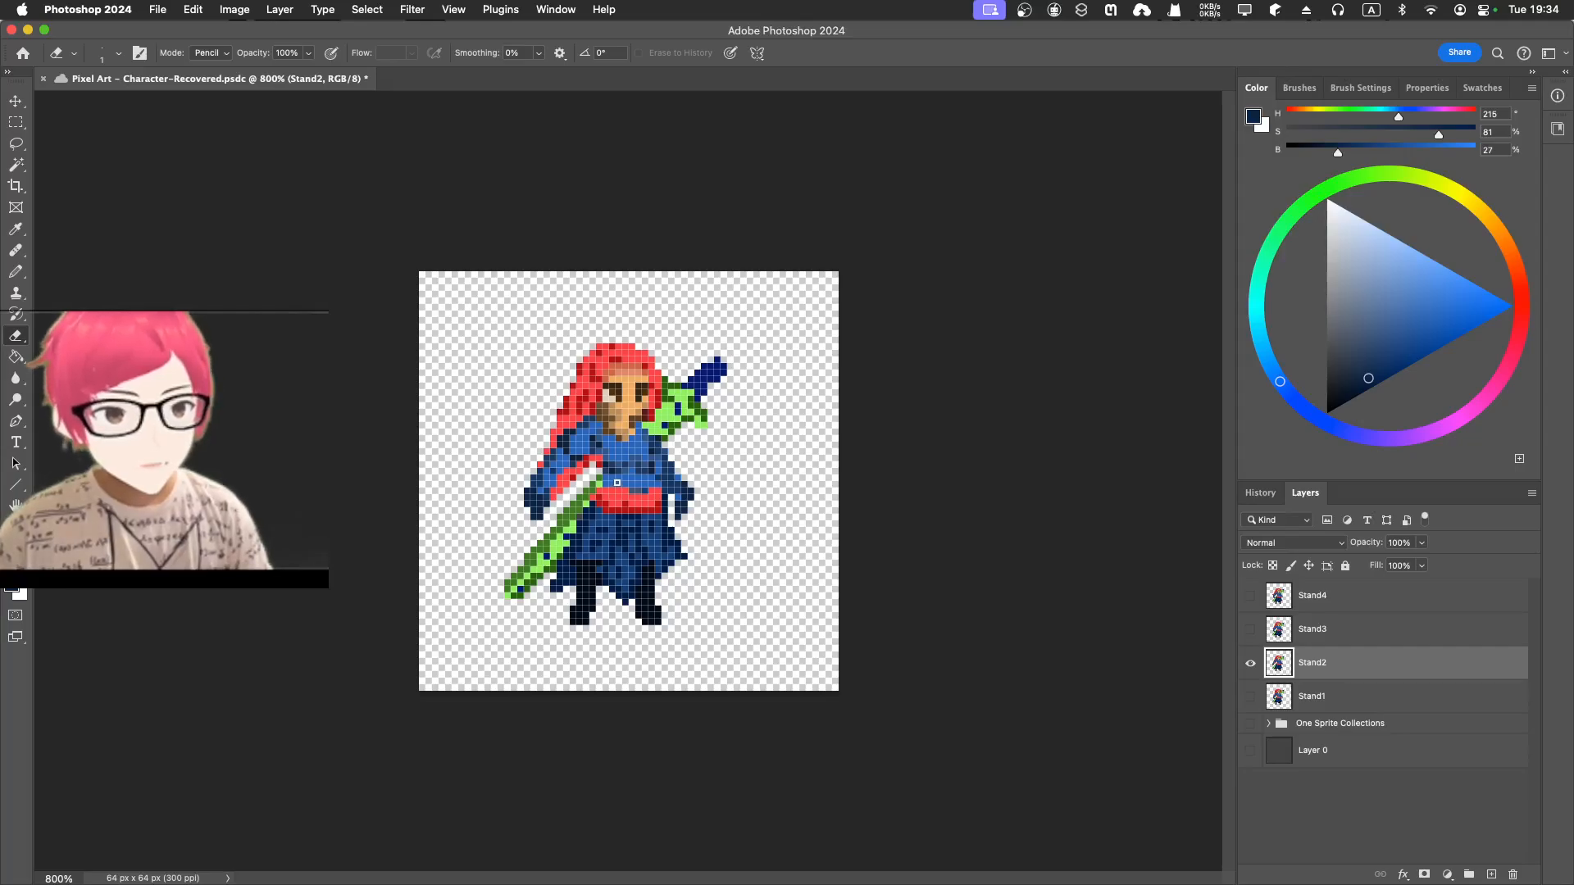
key("super+equal")
key("super+equal")
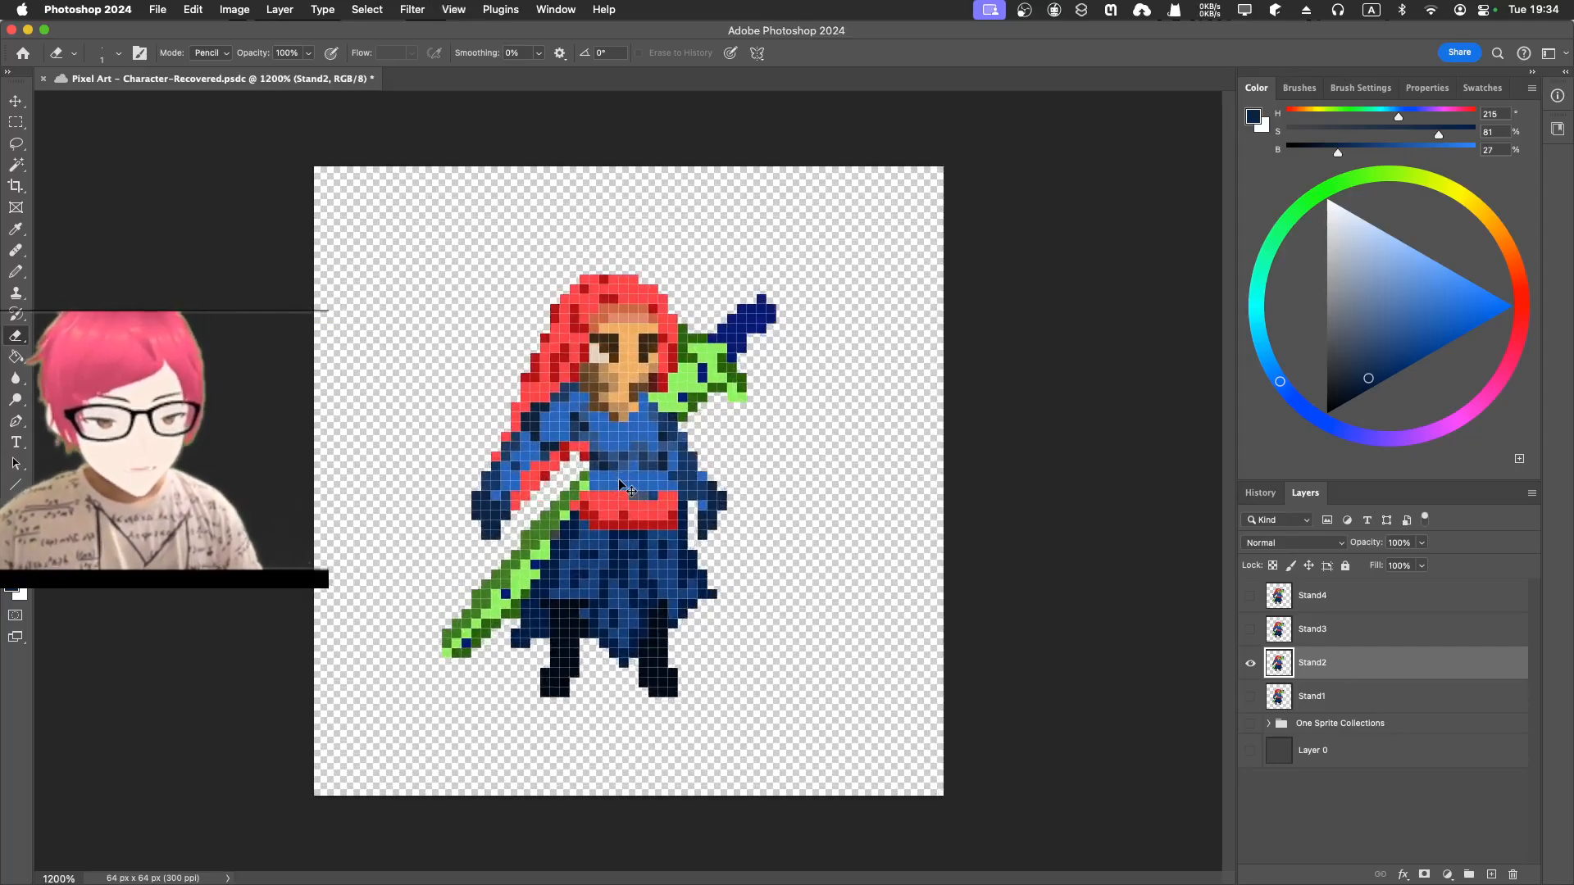
key("super+minus")
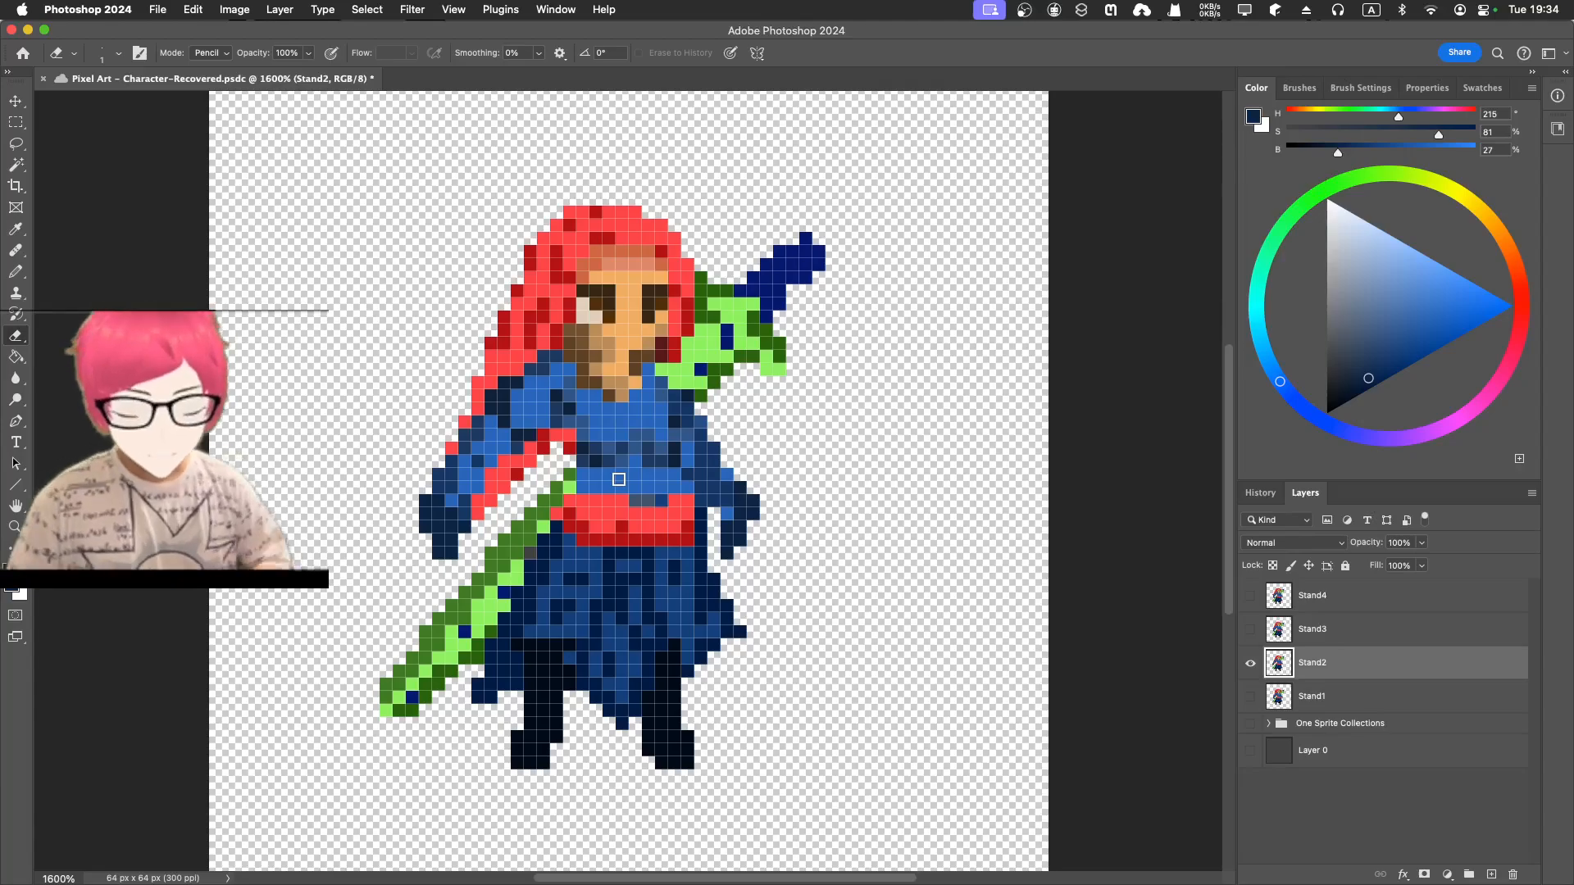
key("super+equal")
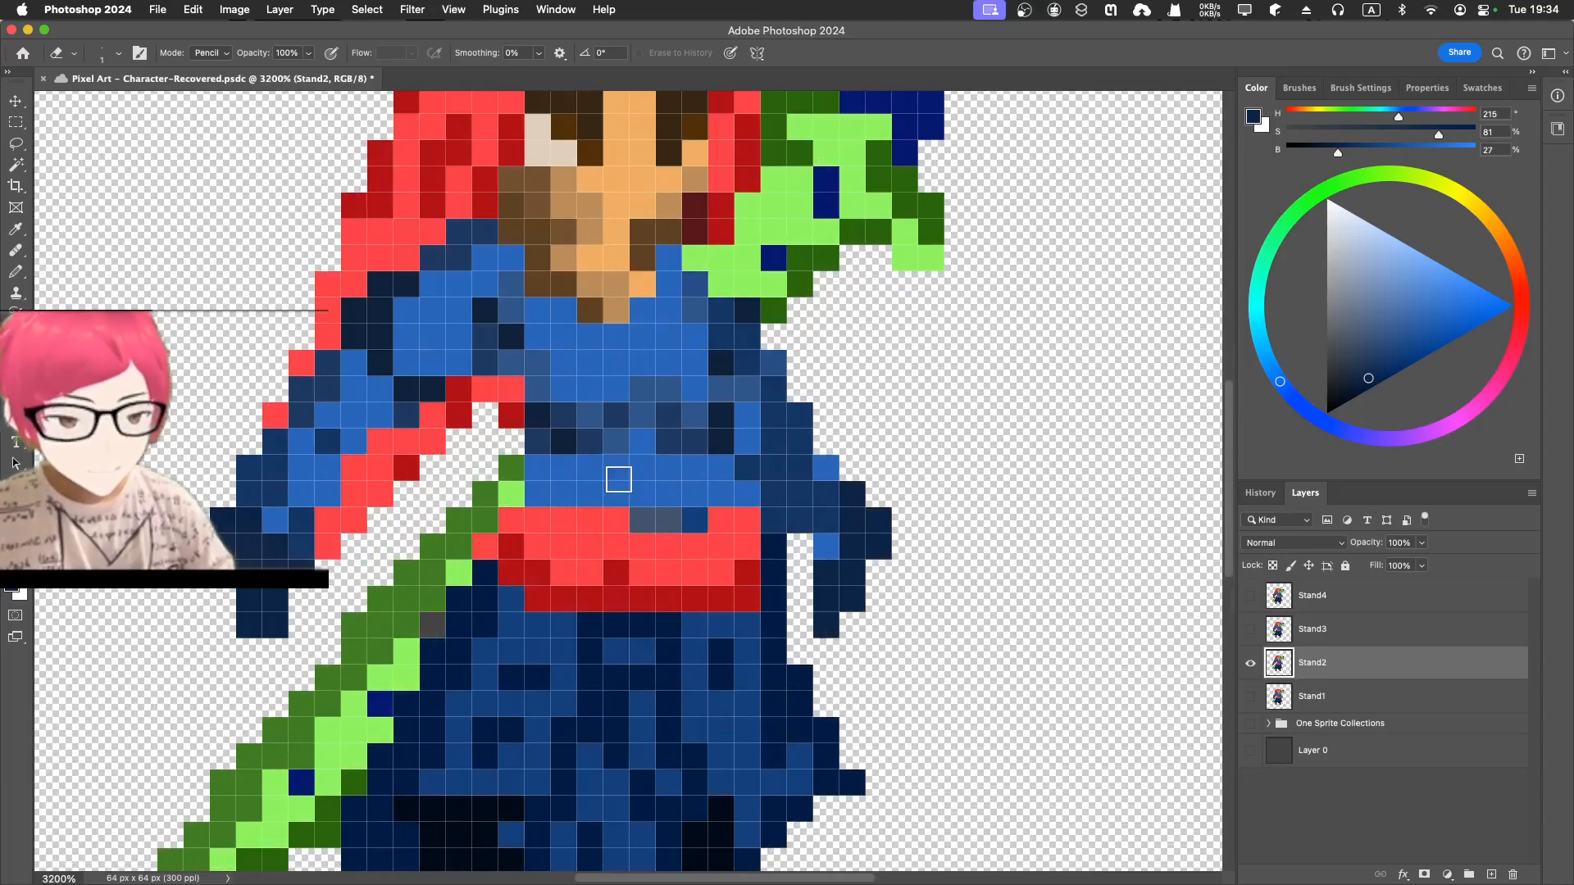
left_click(1251, 696)
left_click(1251, 664)
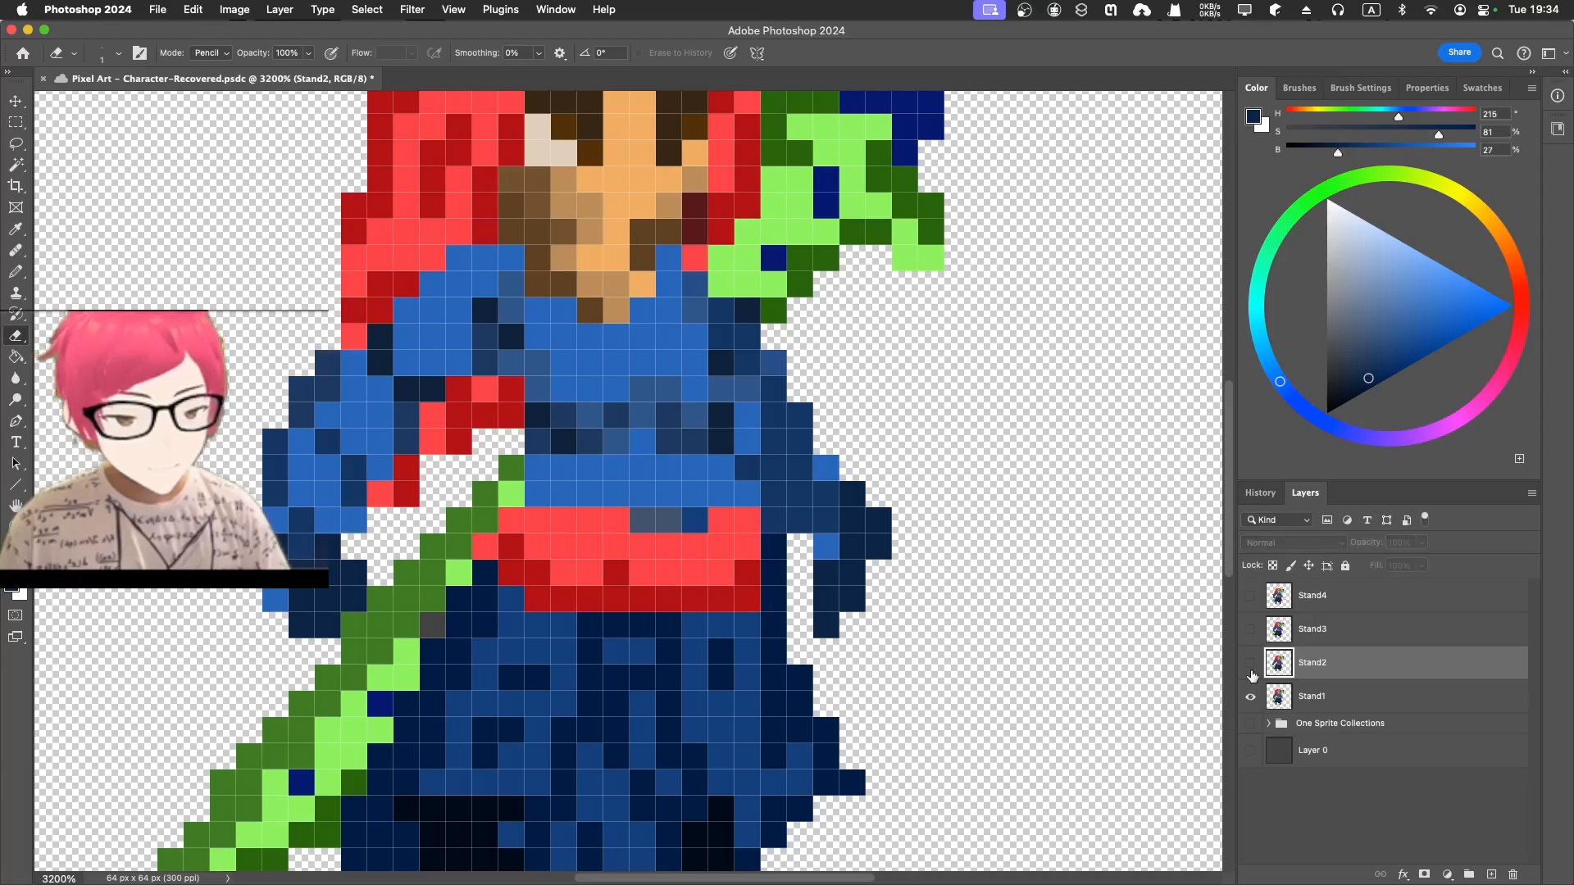
left_click(1250, 663)
left_click(1248, 696)
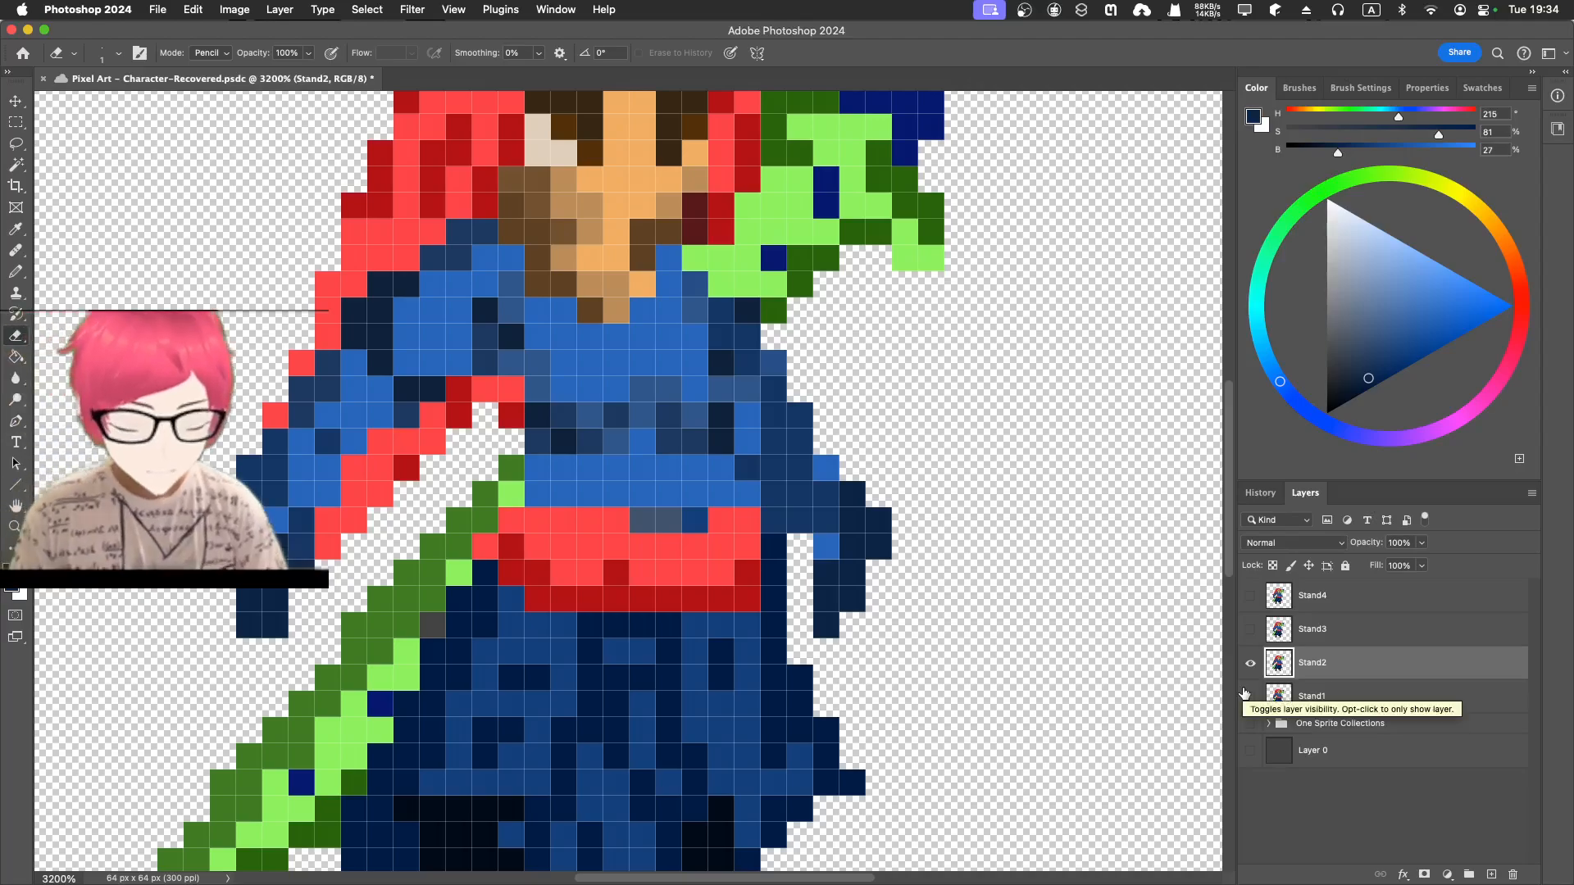
- Recheck the full Stand2 pose against Stand1, leaving only Stand2 visible, and save the document
key("super+minus")
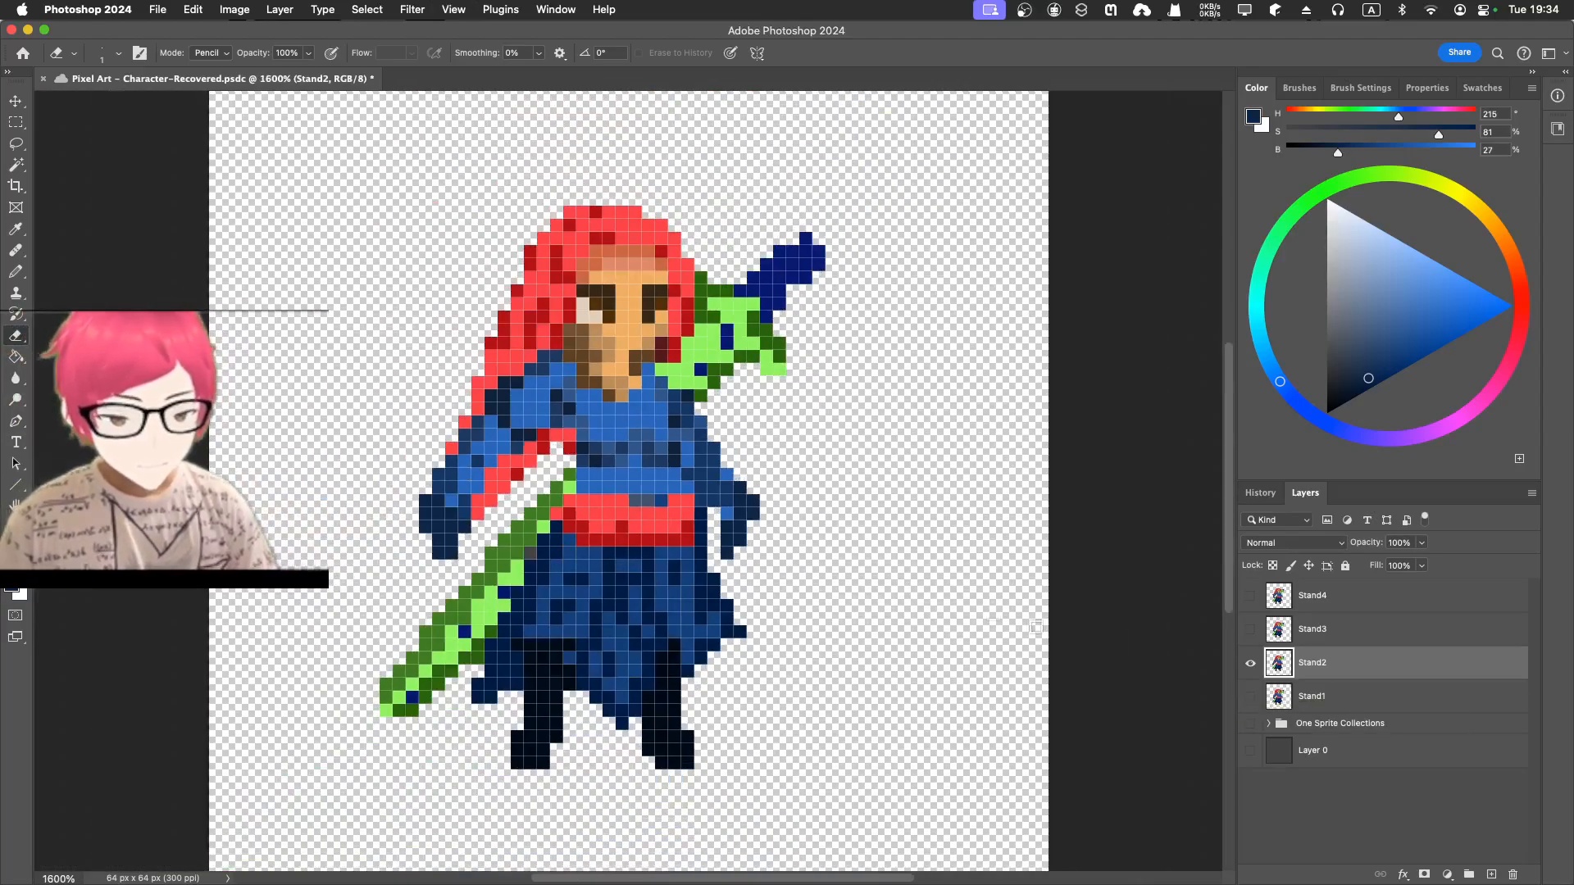
key("super+plus")
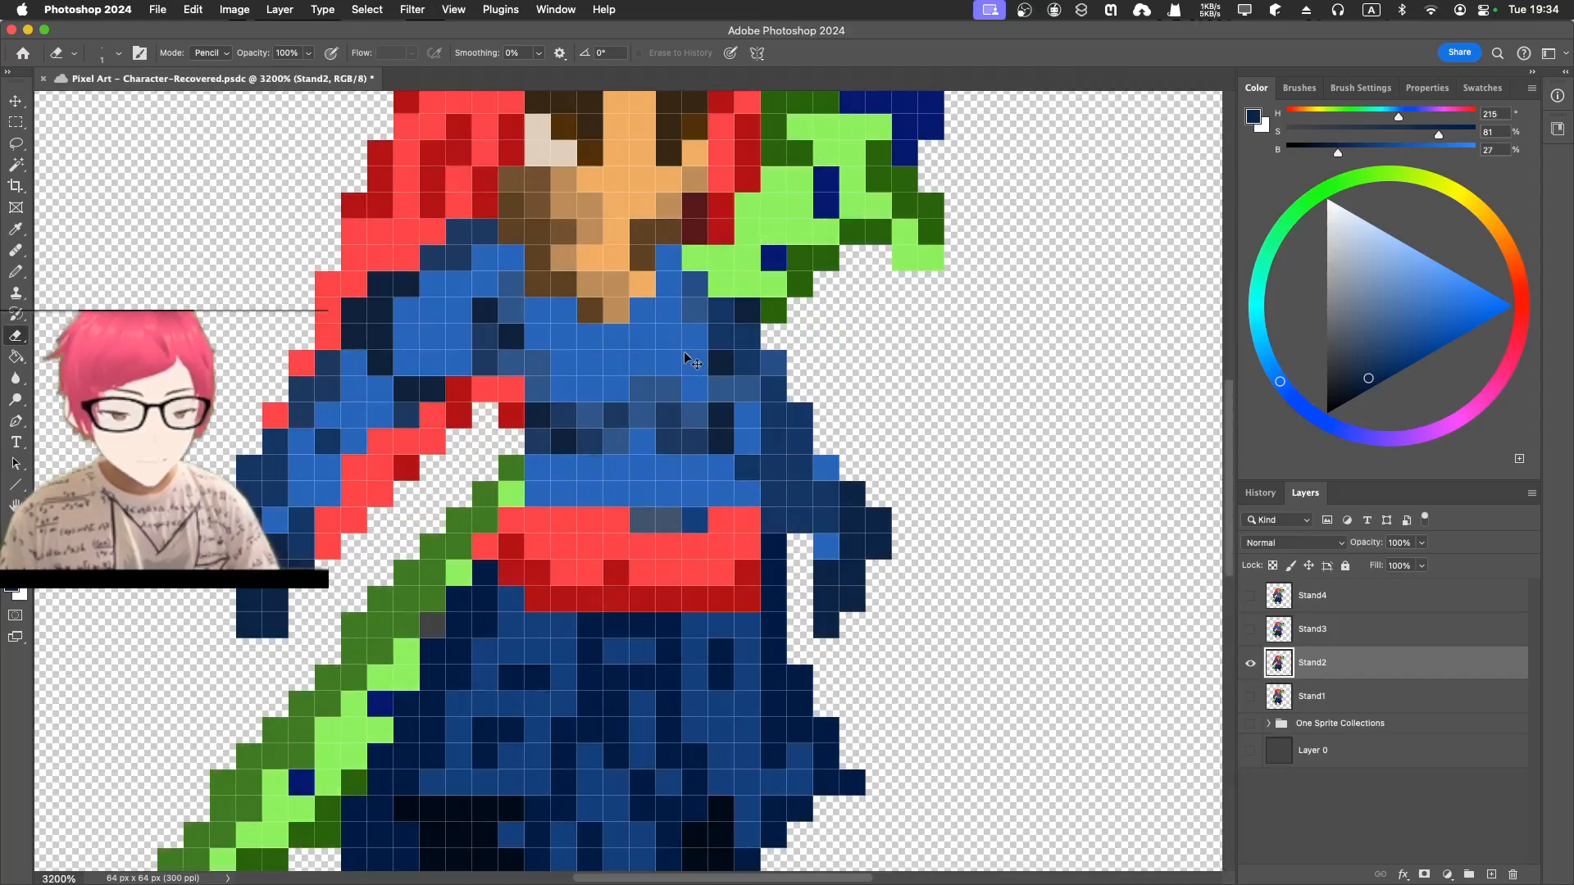
left_click(1250, 697)
left_click(1250, 664)
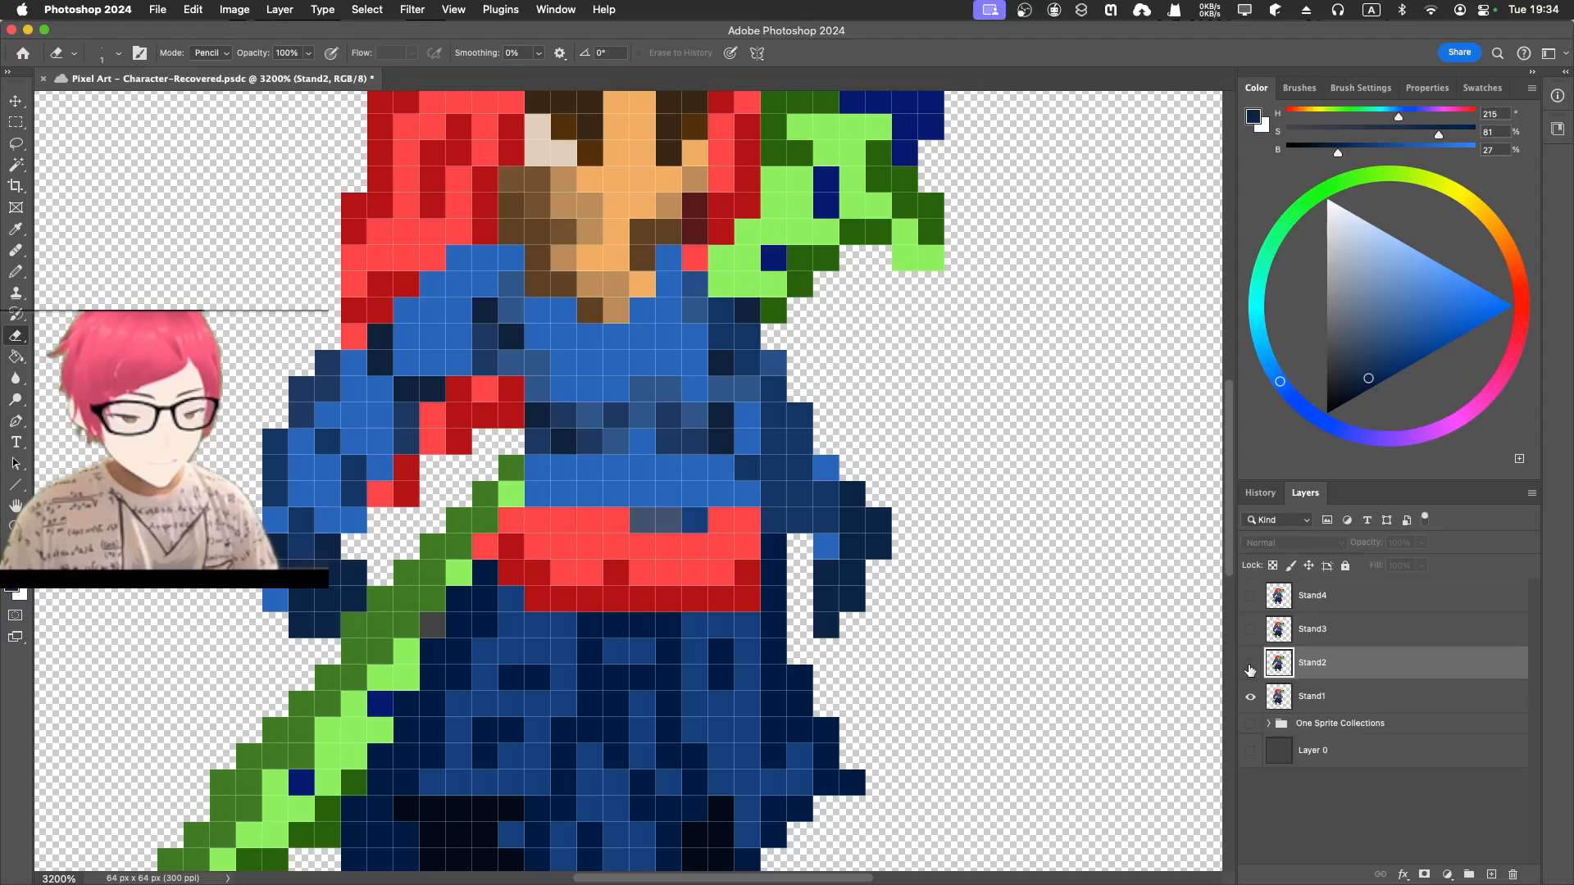
left_click(1250, 664)
left_click(1250, 697)
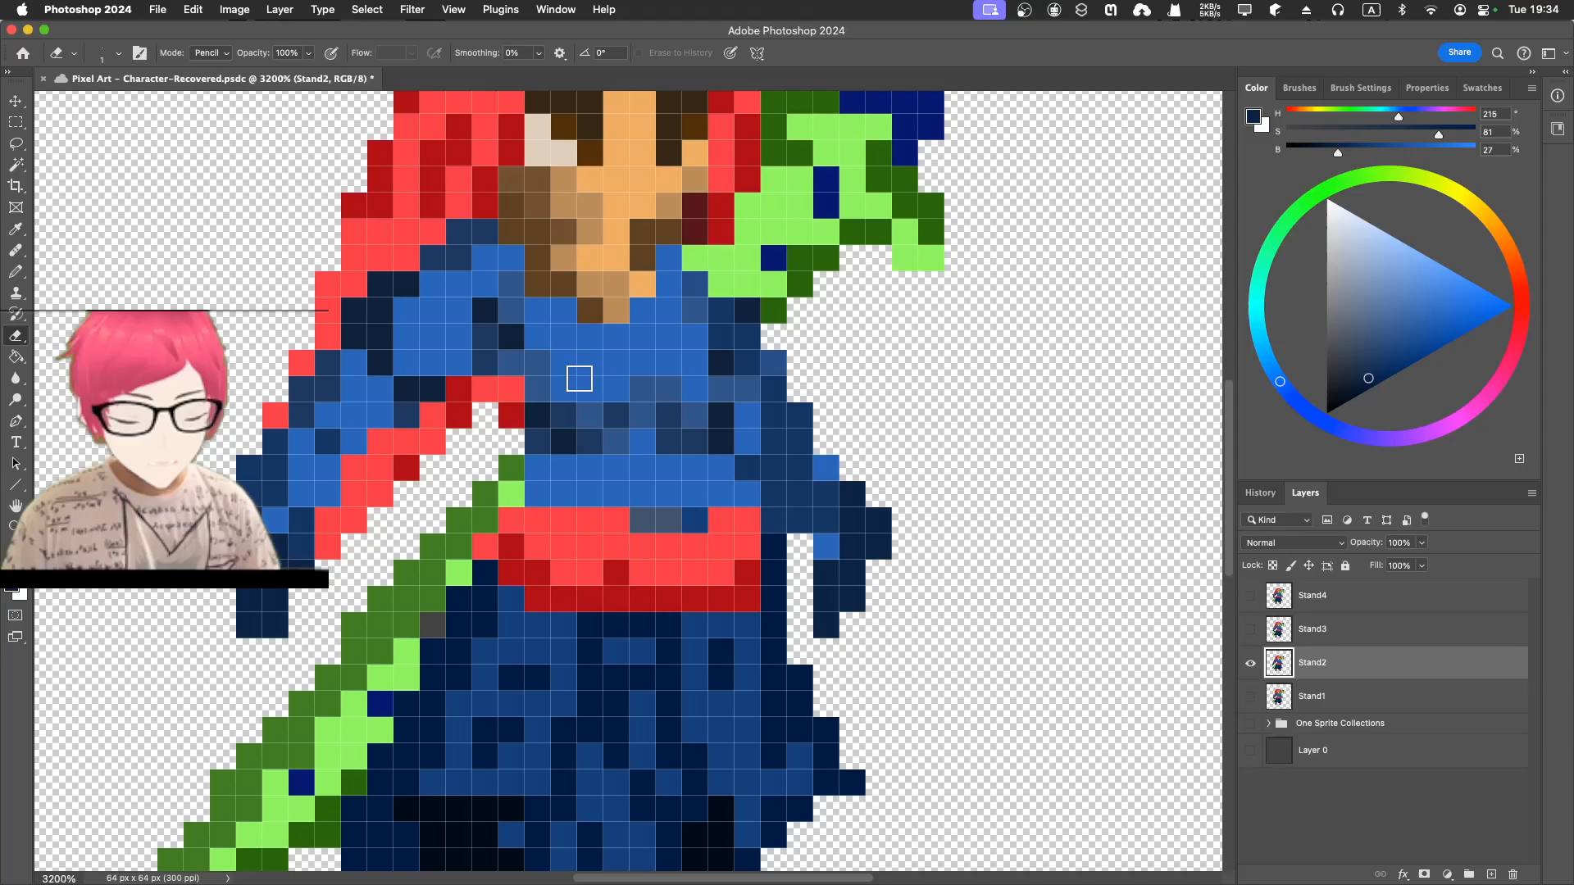
scroll(575, 384, "up", 2)
scroll(578, 379, "down", 4)
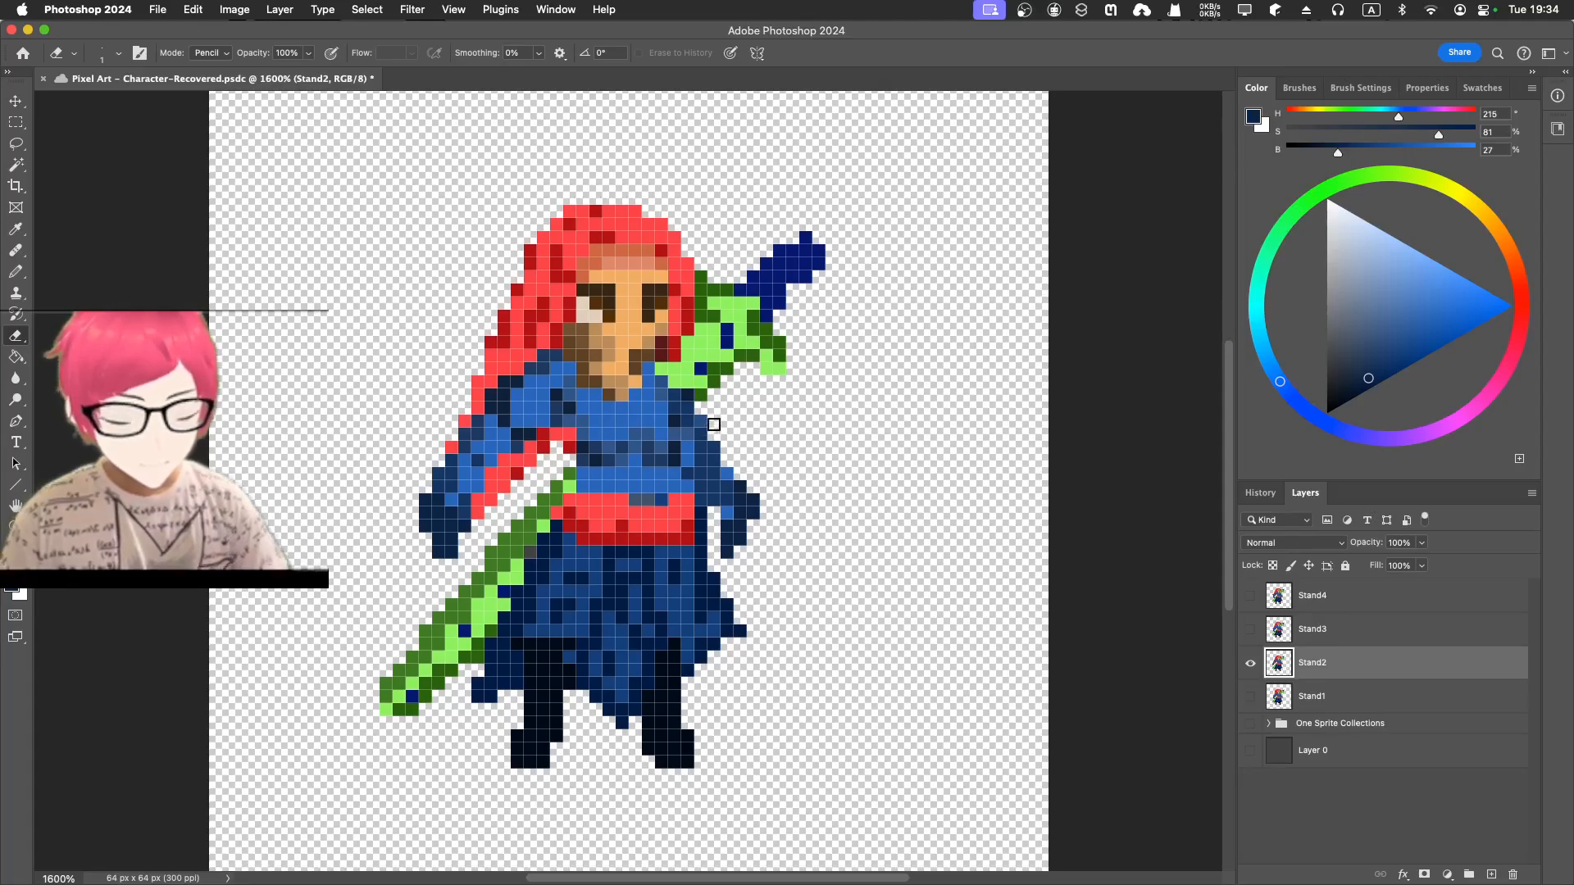
key("super+s")
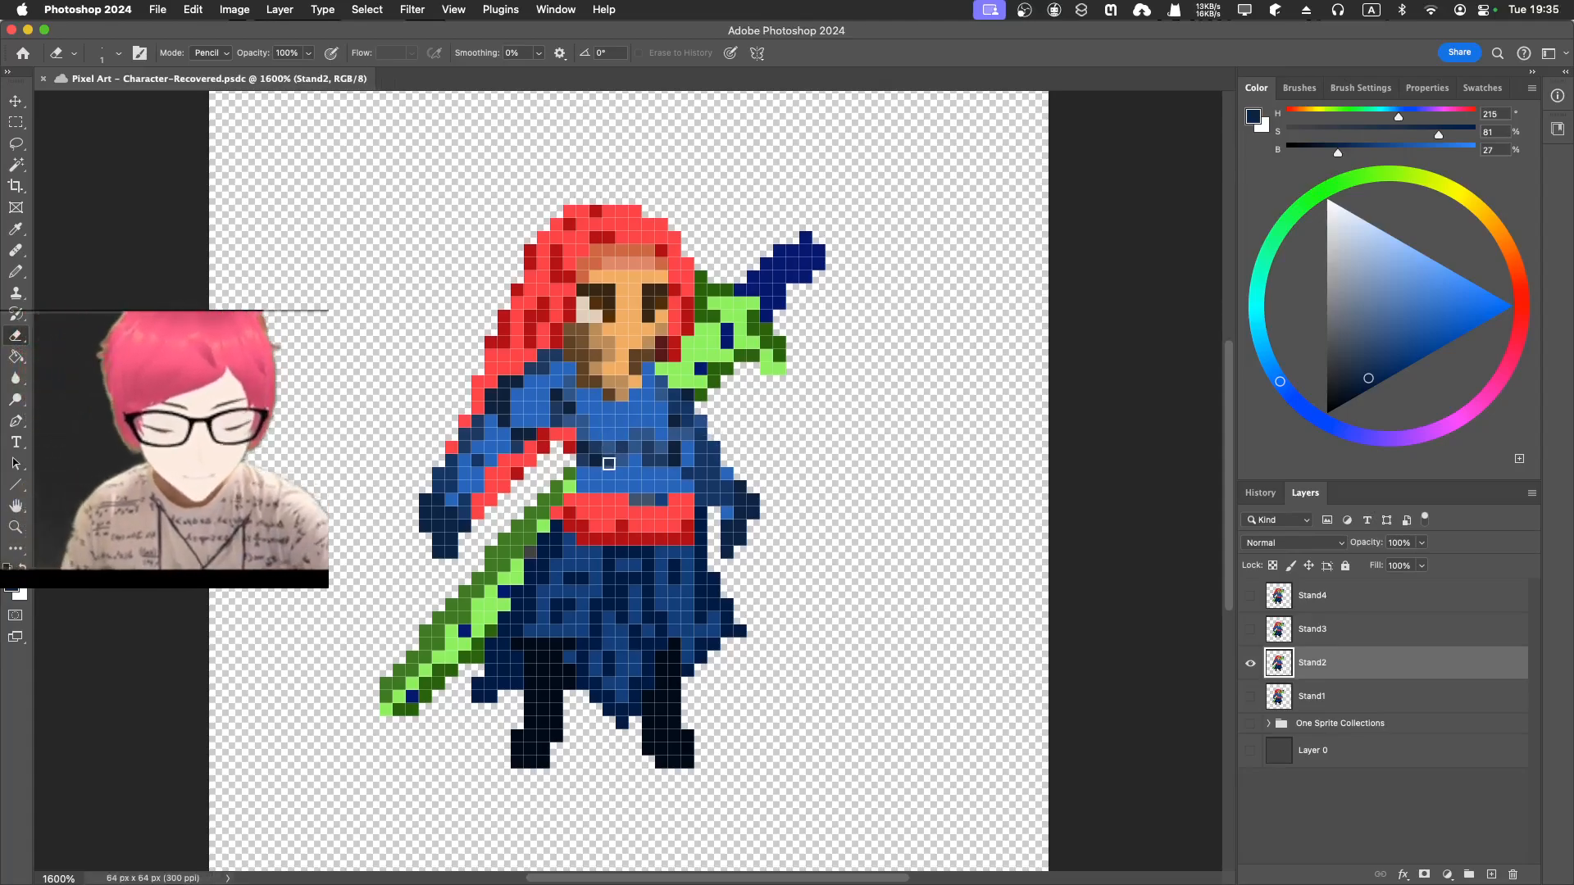
- Sample the tunic's bright blue and paint over the lower row of dark shadow pixels beneath the chest
key("super+equal")
key("super+equal")
key("i")
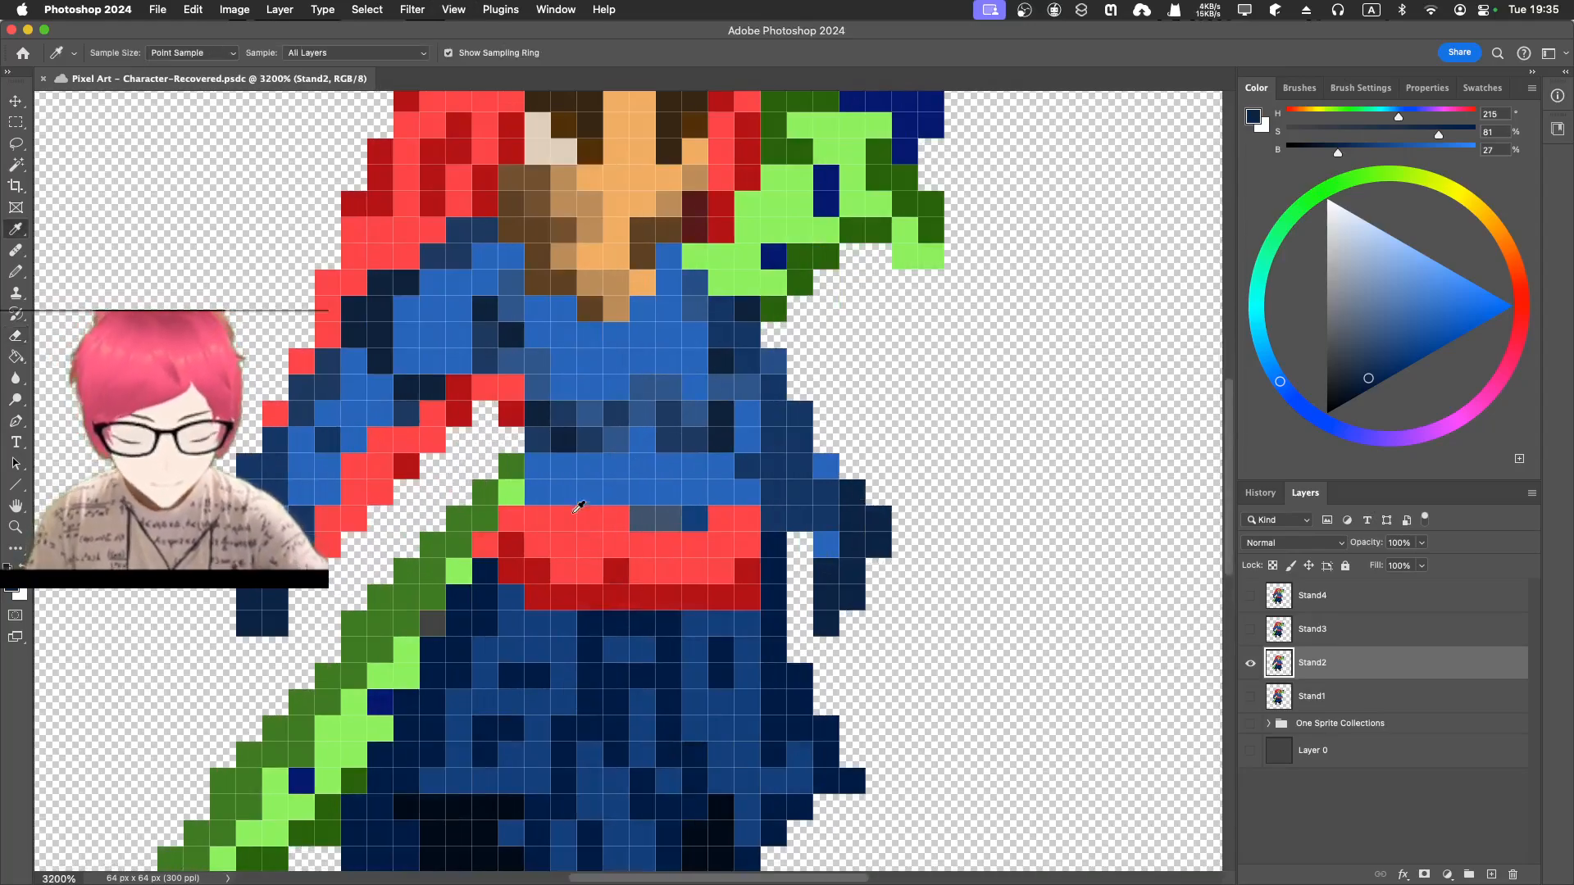
left_click(563, 467)
key("b")
mouse_move(551, 438)
left_mouse_down()
mouse_move(611, 445)
mouse_move(609, 399)
mouse_move(643, 367)
mouse_move(695, 442)
left_mouse_up()
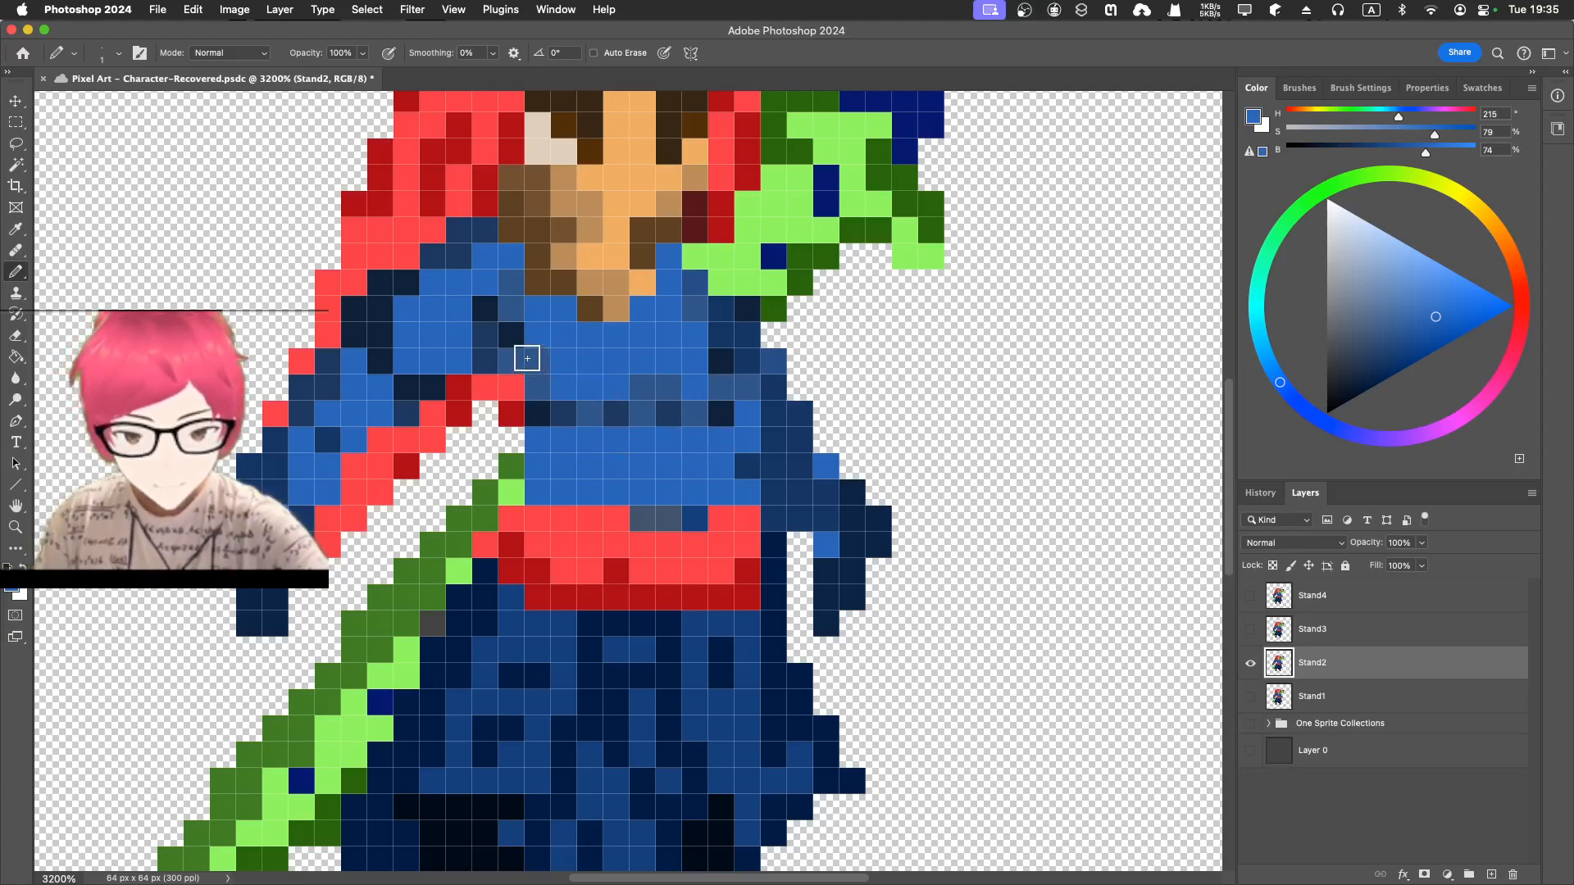
- Sample the muted mid blue and pencil it across the remaining dark chest shadow row and up toward the far arm
key("i")
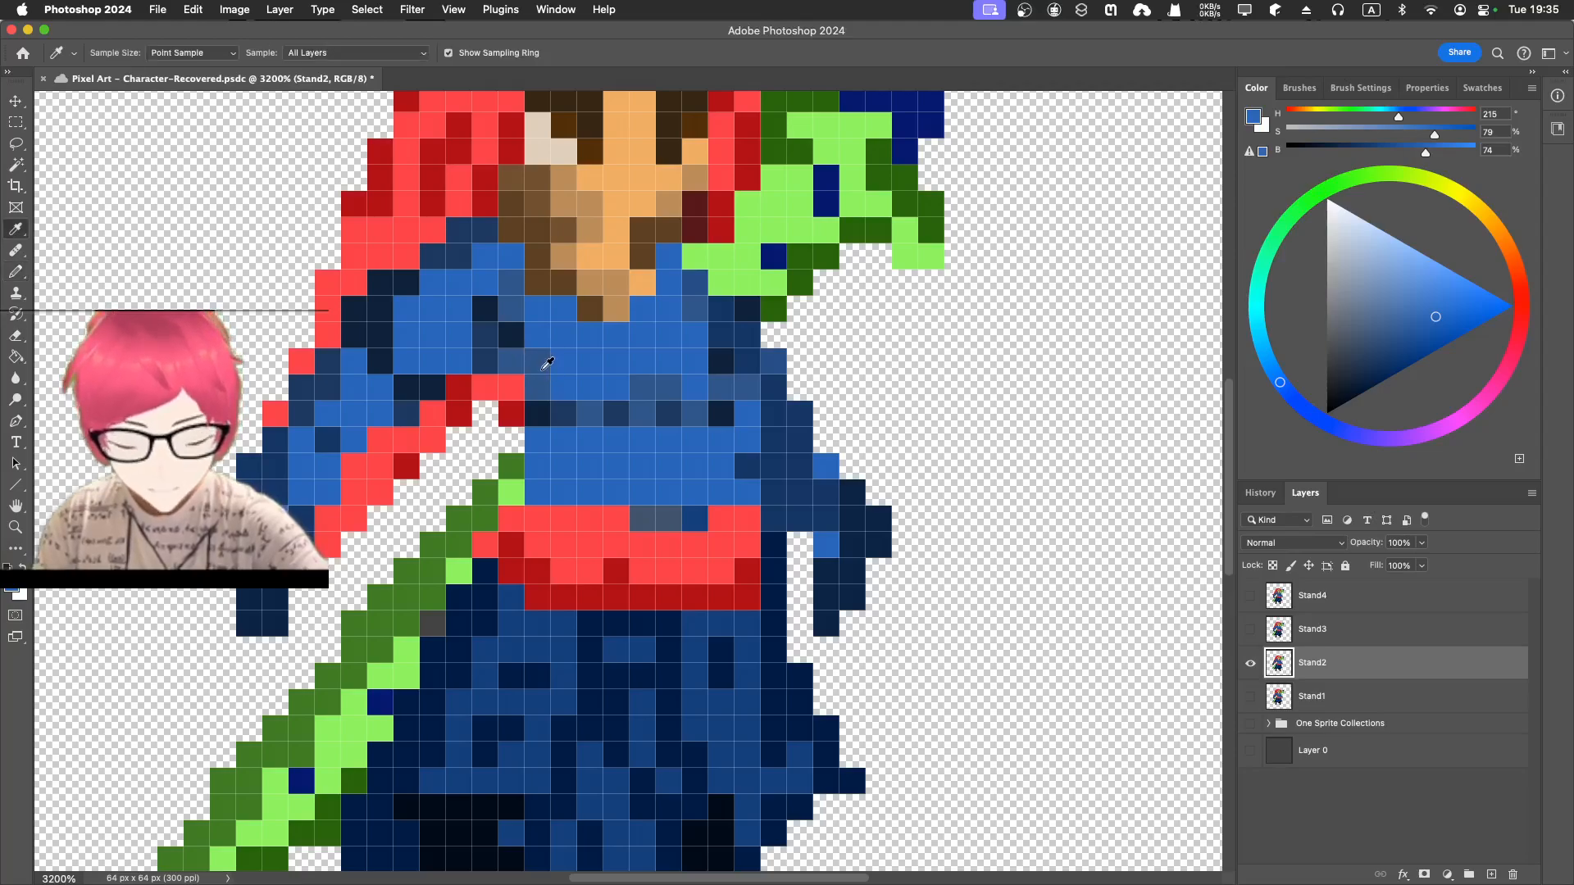
left_click(543, 375)
key("b")
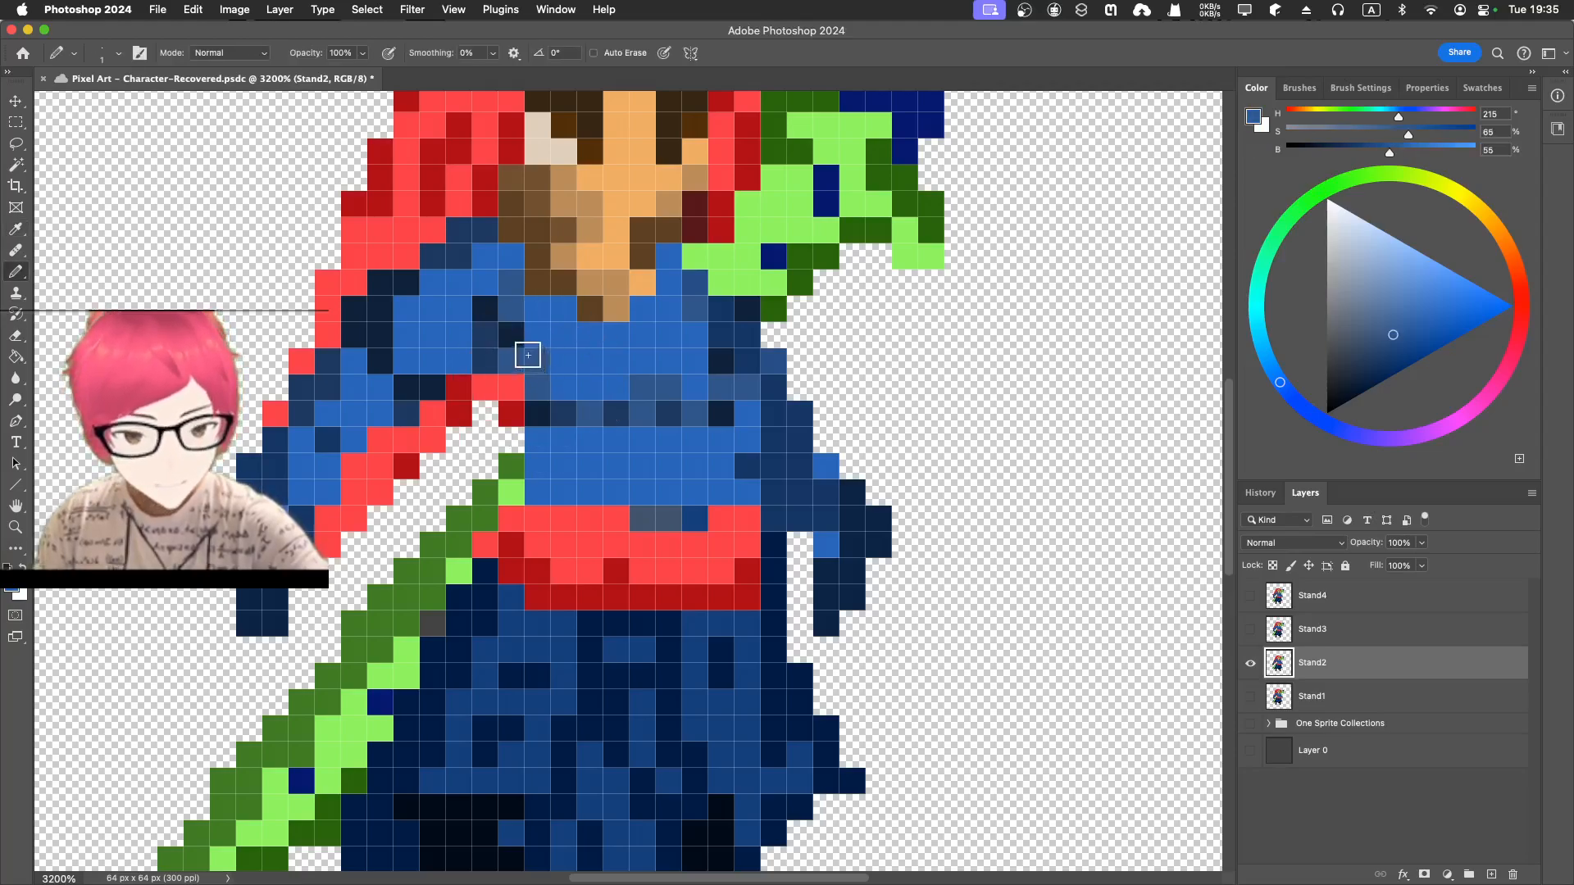
mouse_move(582, 409)
left_mouse_down()
mouse_move(669, 353)
mouse_move(643, 363)
mouse_move(696, 405)
mouse_move(729, 376)
left_mouse_up()
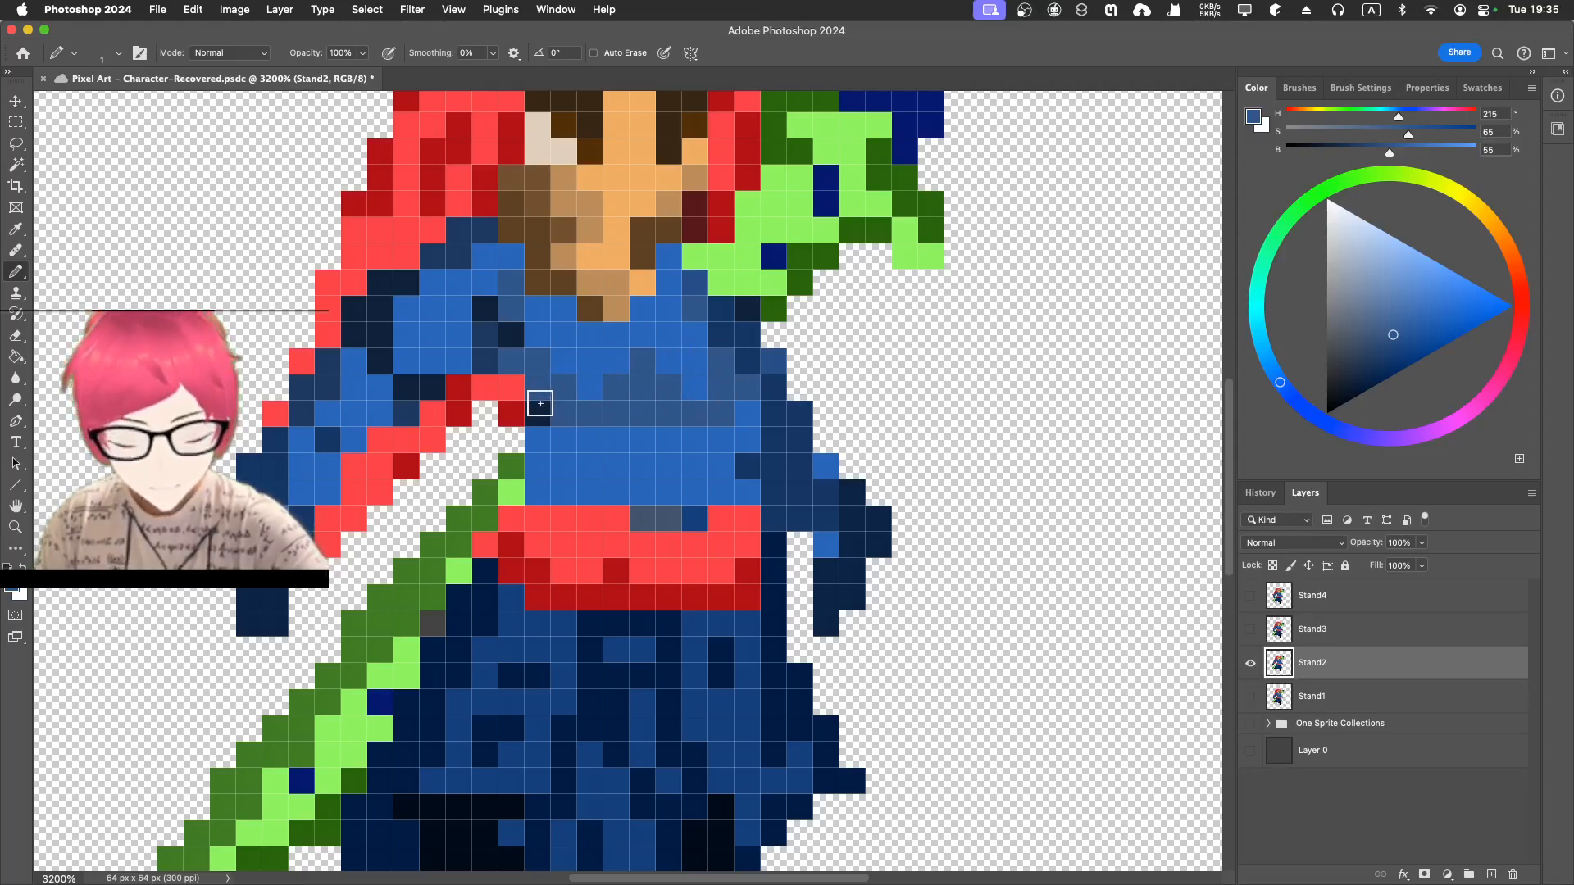
- Sample the darkest tunic blue and draw the shadow line under the chest, continuing up beside the far arm
key("i")
left_click(541, 410)
key("b")
mouse_move(537, 382)
left_mouse_down()
mouse_move(609, 412)
mouse_move(625, 384)
mouse_move(530, 372)
mouse_move(503, 330)
mouse_move(657, 379)
mouse_move(626, 390)
mouse_move(638, 379)
mouse_move(667, 409)
mouse_move(707, 415)
mouse_move(747, 372)
mouse_move(755, 321)
left_mouse_up()
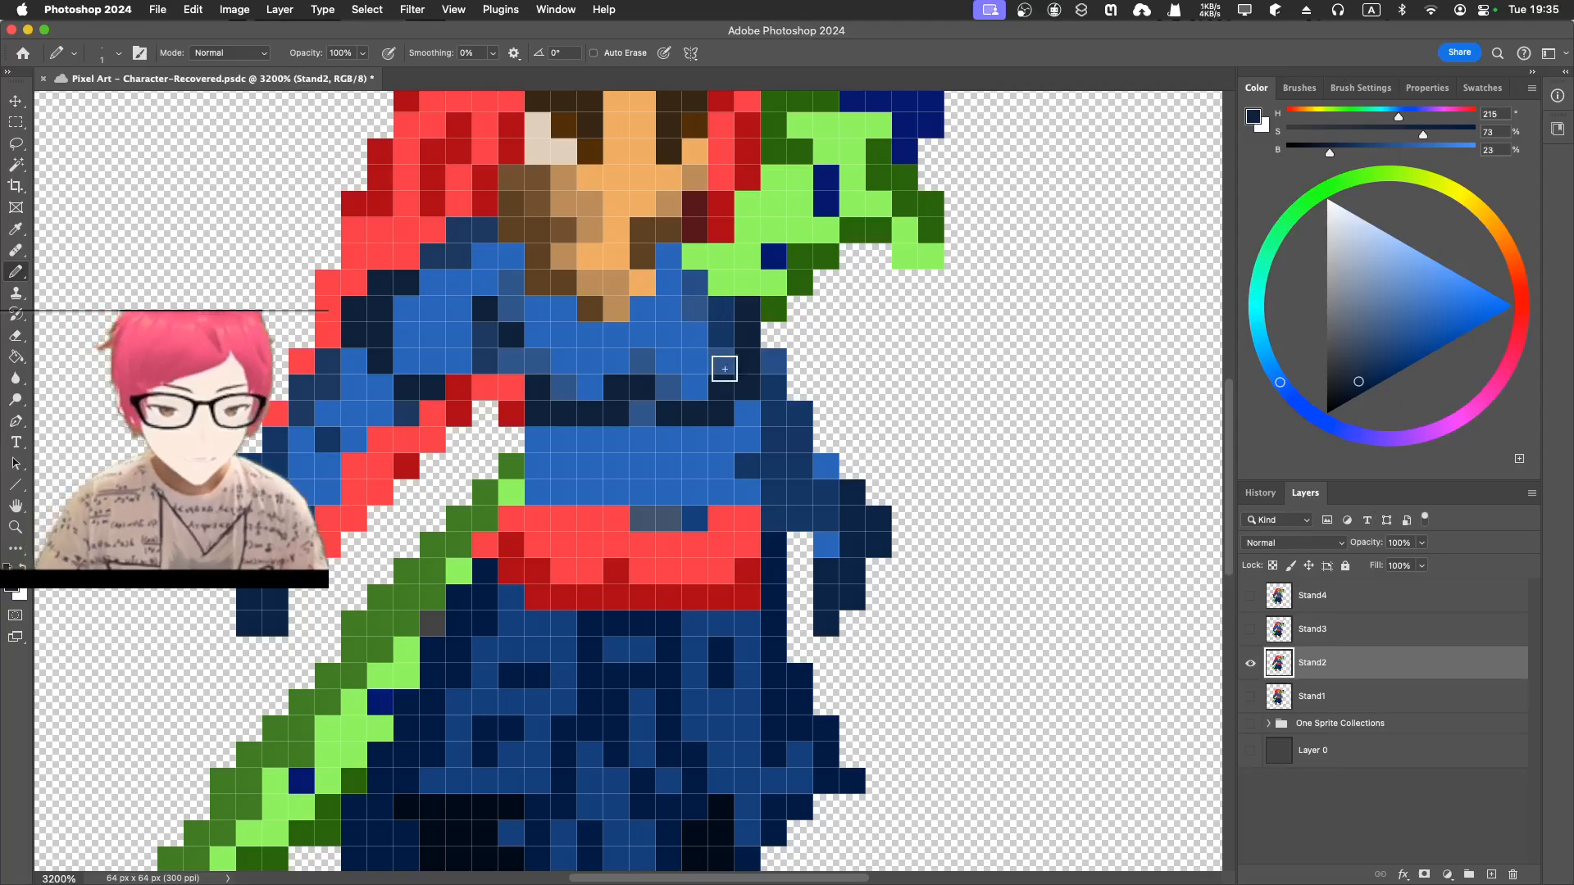
- Compare the whole Stand2 figure against Stand1 at reduced zoom, leaving only Stand2 visible
key("super+minus")
key("super+minus")
key("super+minus")
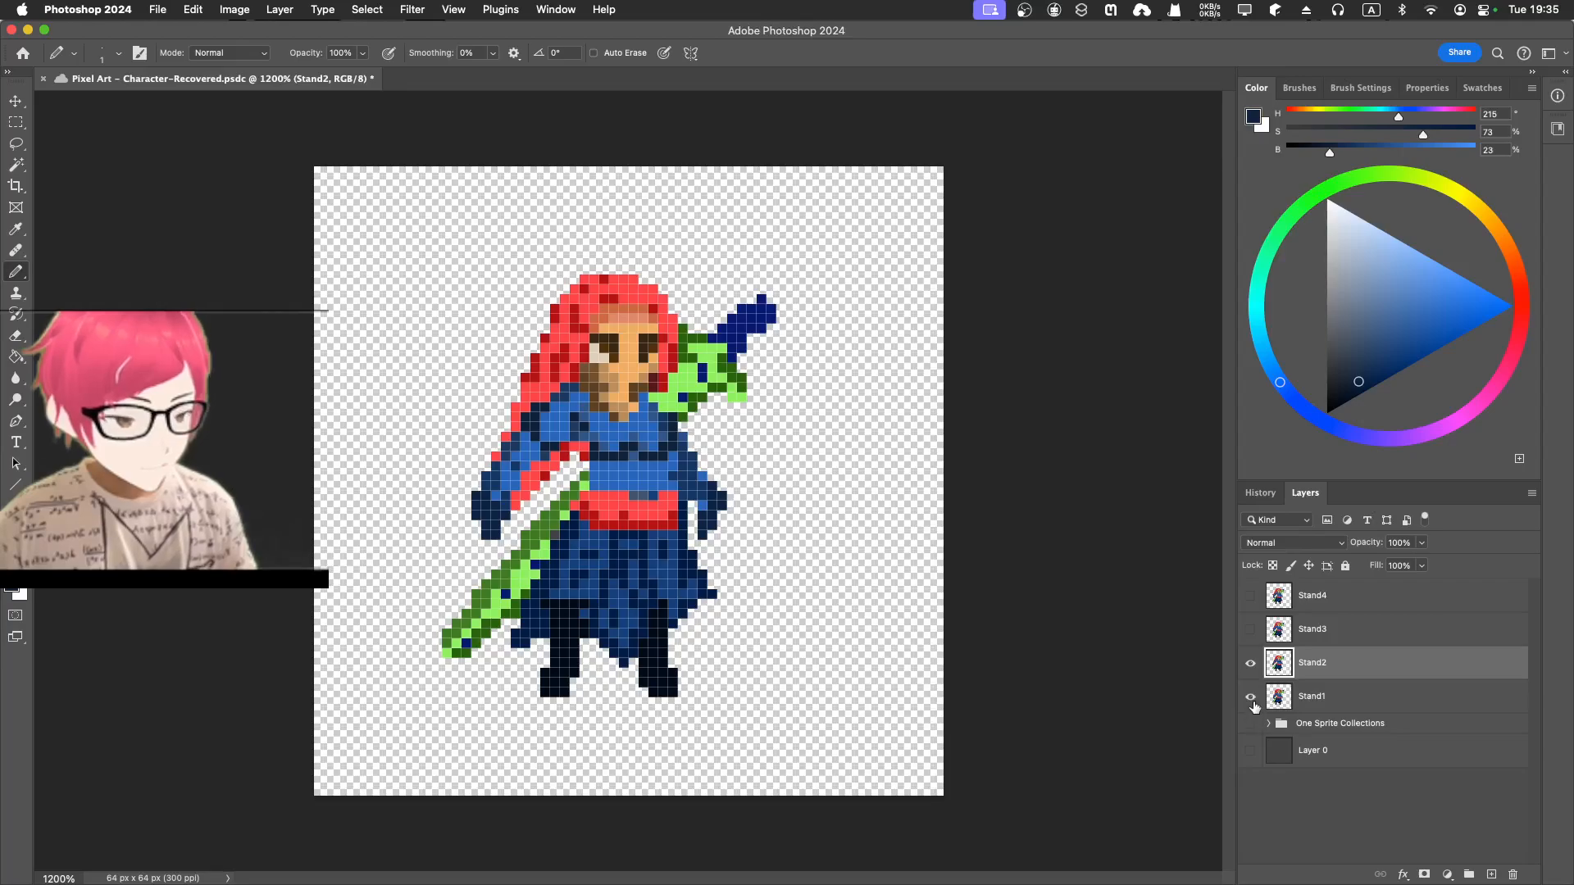
left_click(1250, 671)
left_click(1250, 671)
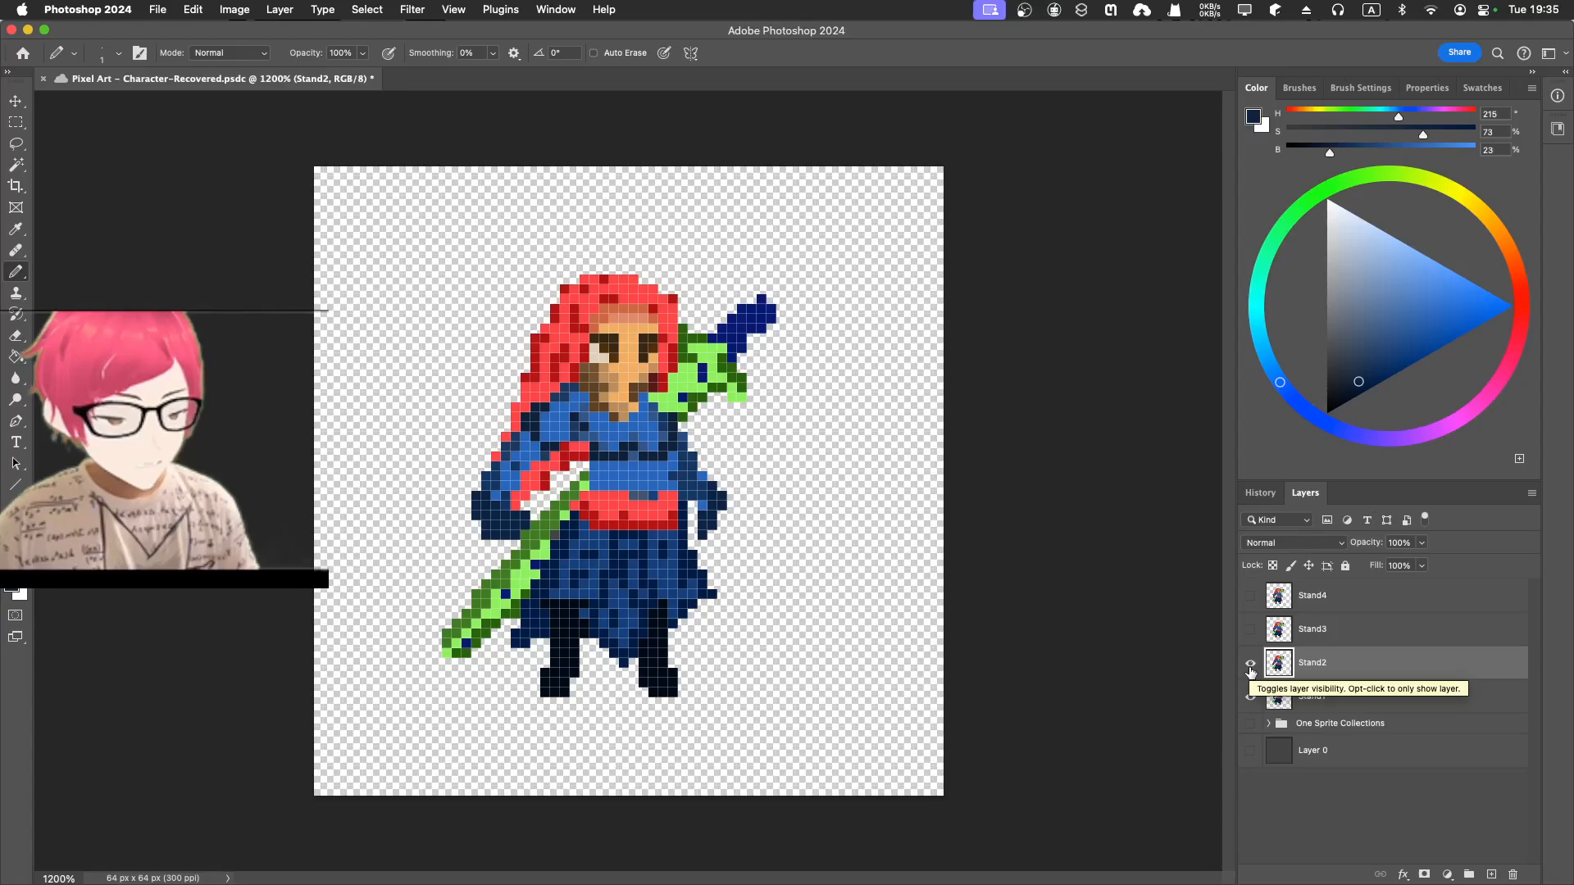
left_click(1250, 670)
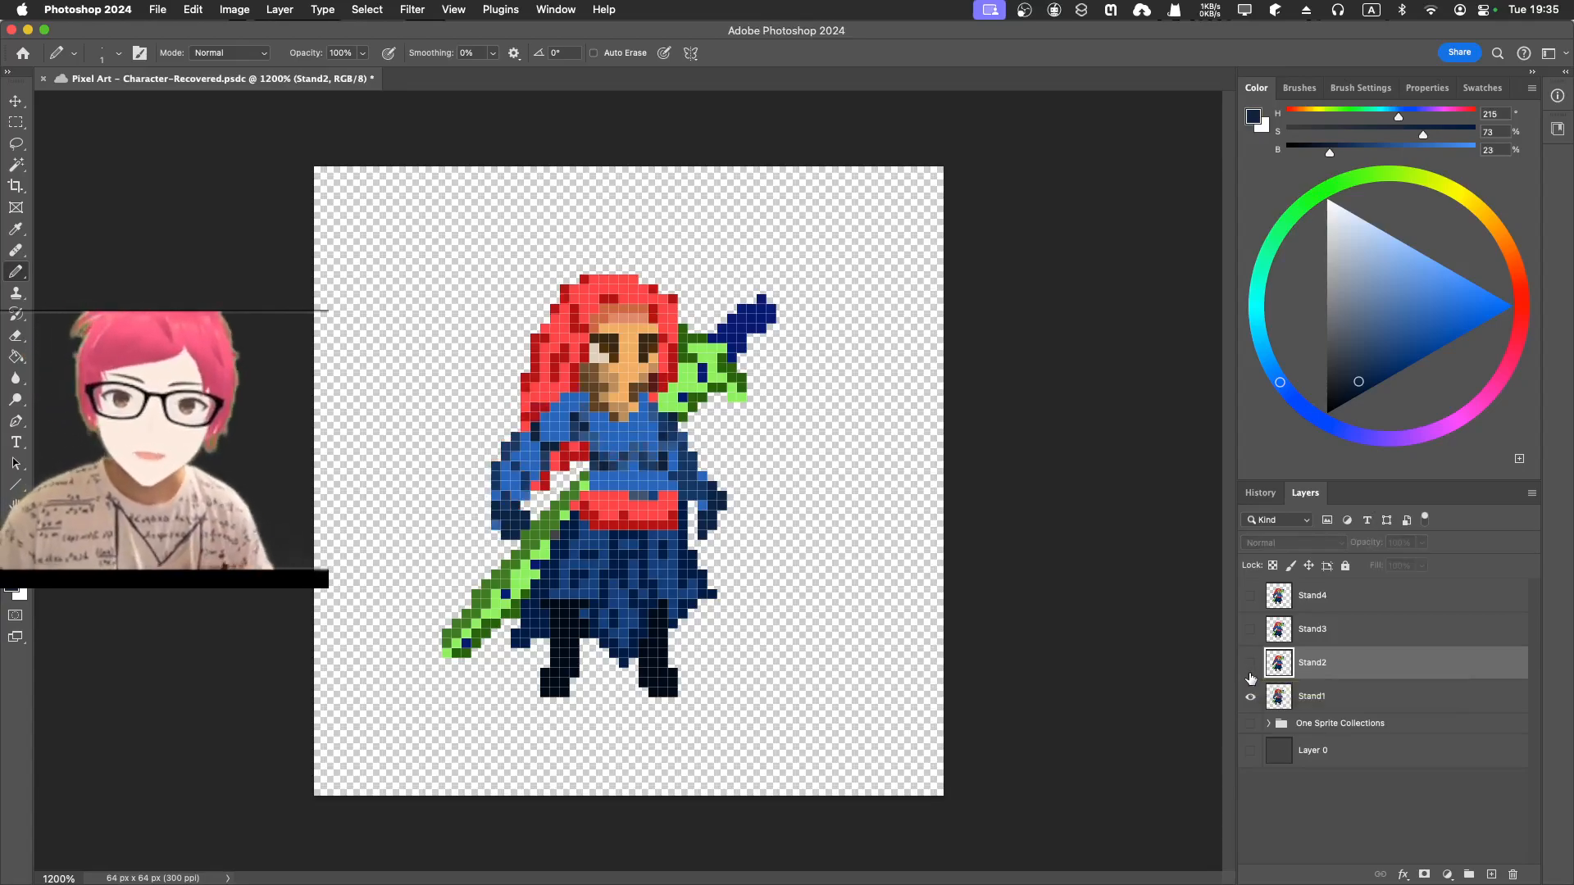
left_click(1251, 665)
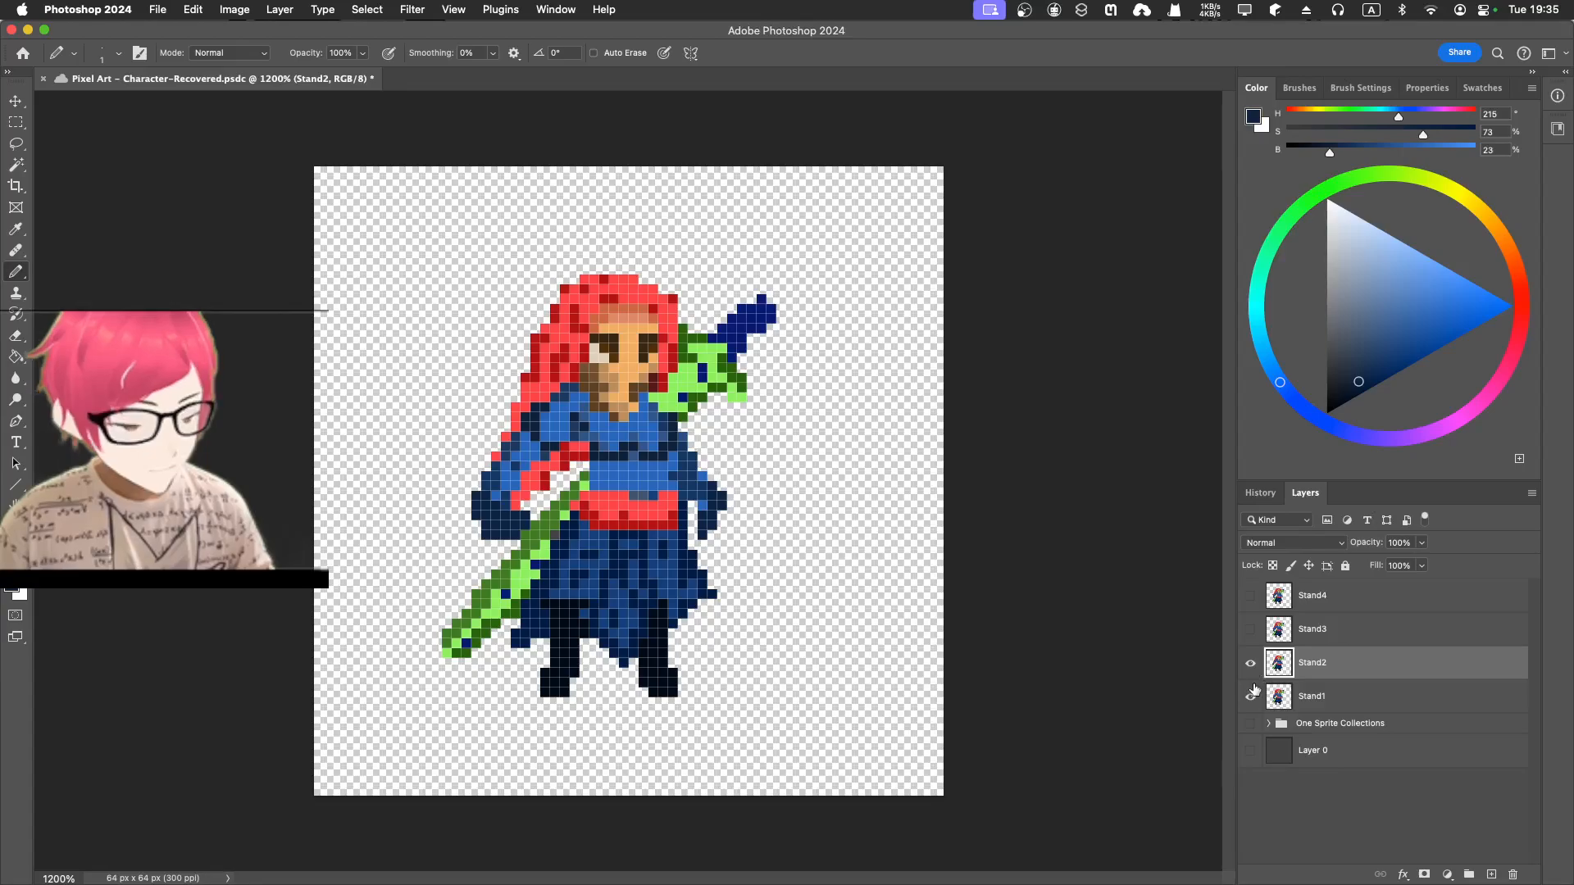
left_click(1251, 697)
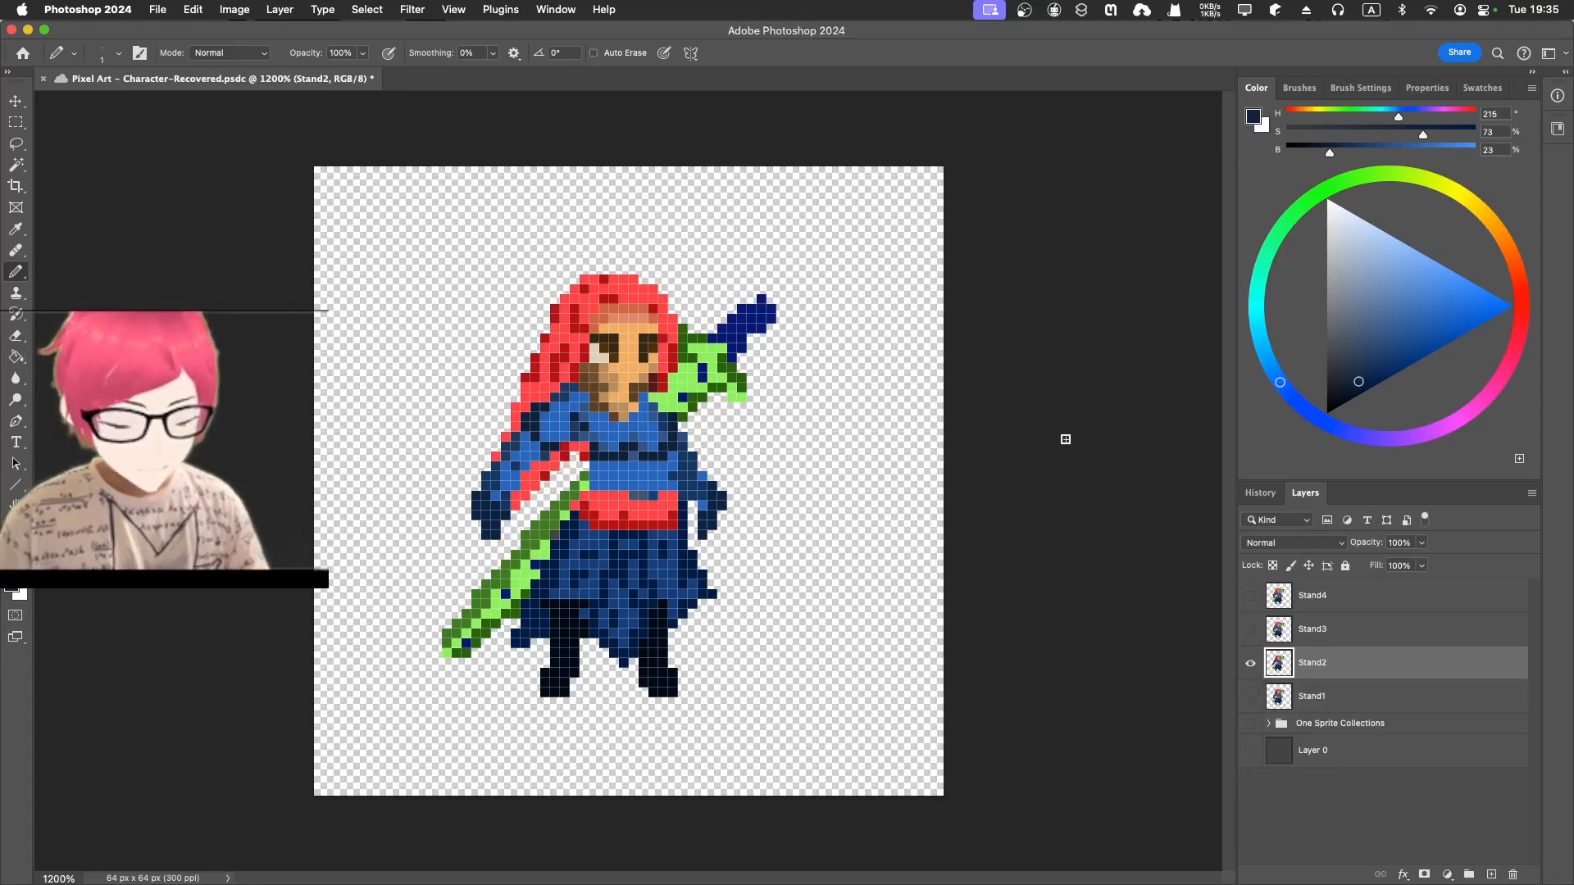
- Lasso the far arm and hand beside the waist on Stand2, shift them up one pixel with Free Transform, and deselect
key("super+equal")
key("super+equal")
key("super+equal")
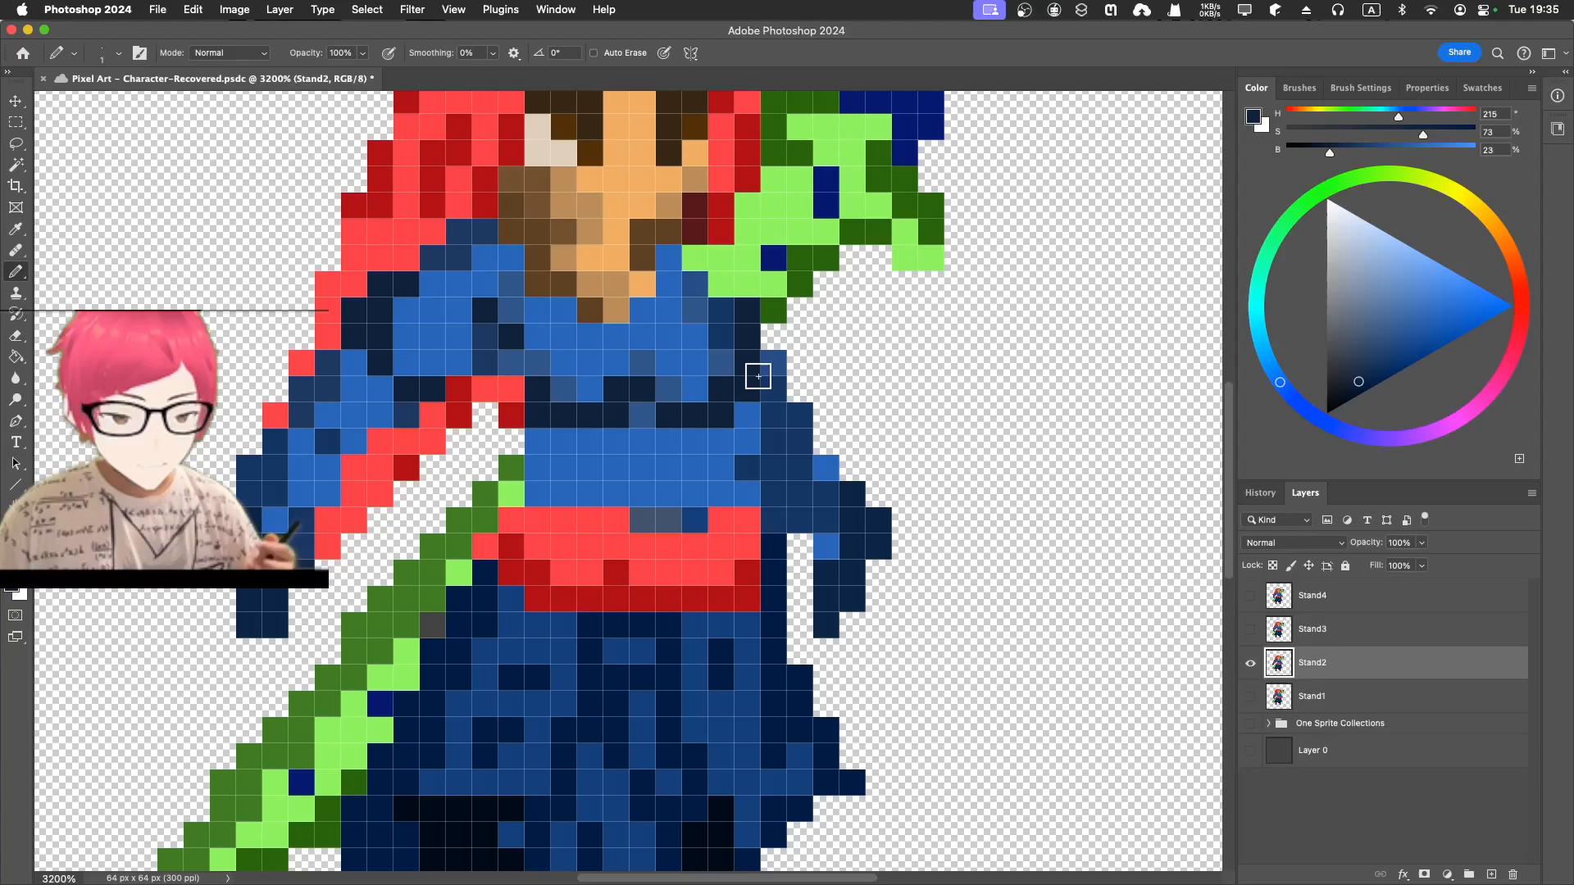
key("l")
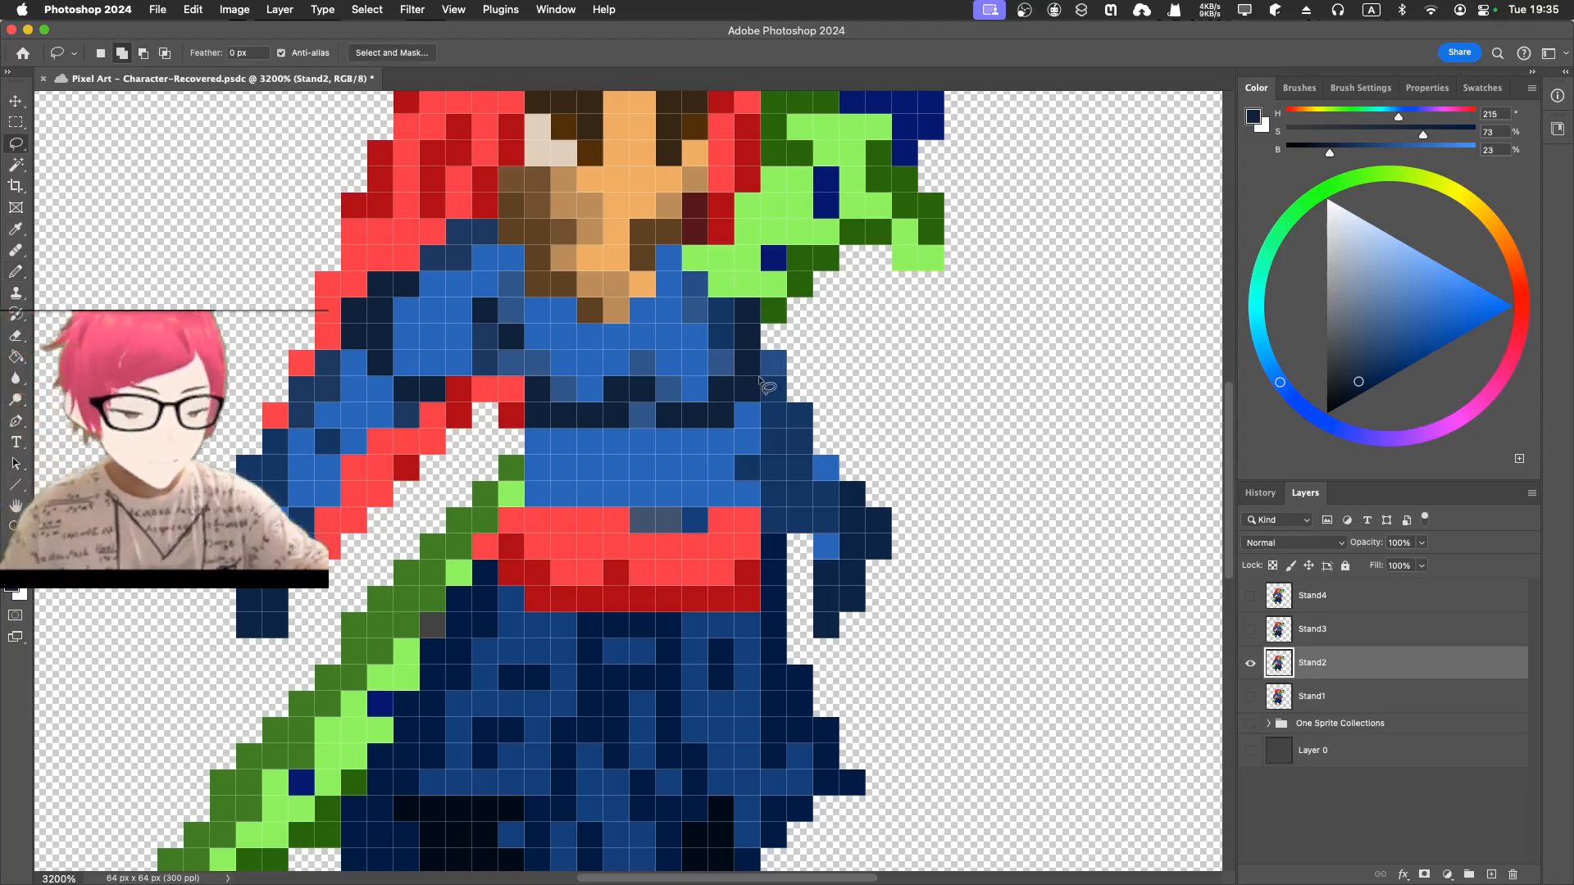
mouse_move(774, 338)
left_mouse_down()
mouse_move(764, 493)
mouse_move(818, 635)
mouse_move(942, 625)
mouse_move(903, 404)
mouse_move(773, 341)
left_mouse_up()
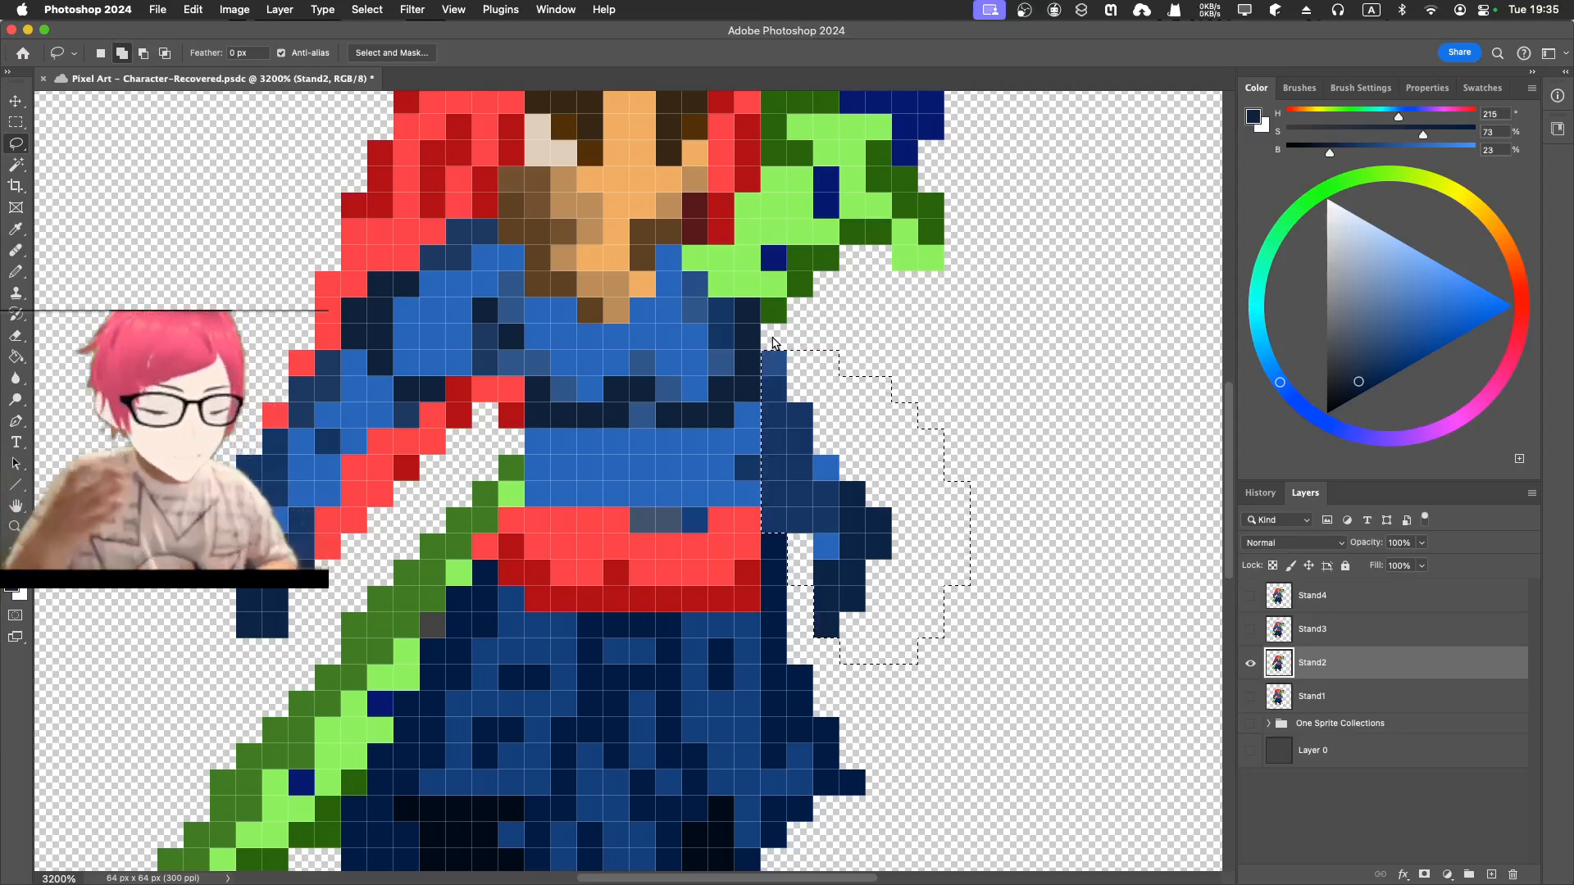
key("super+t")
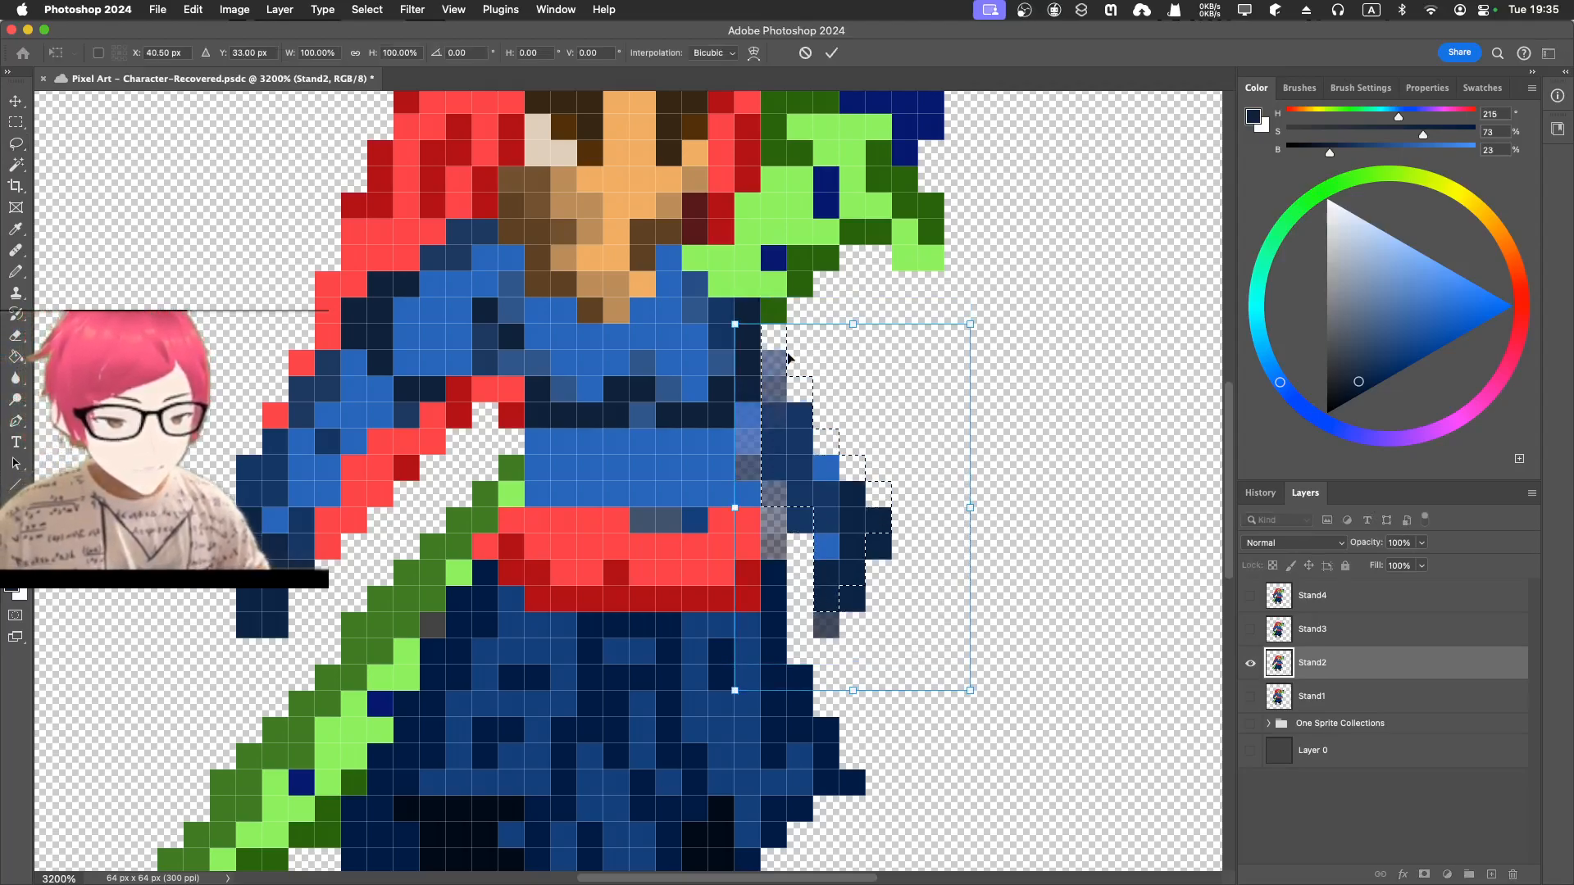
key("Up")
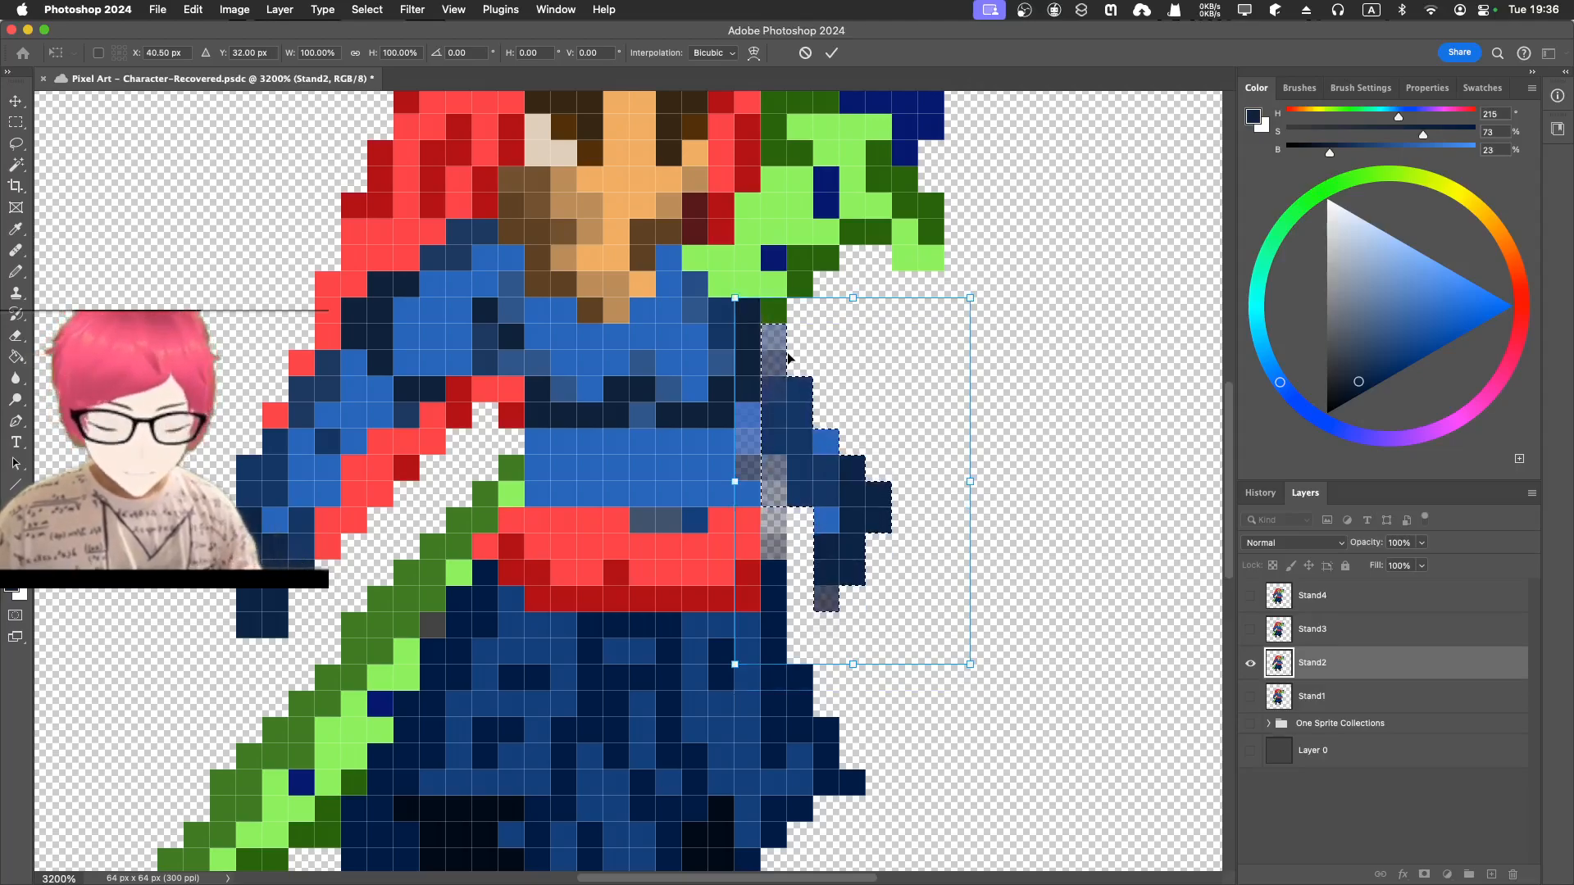
key("Return")
left_click(951, 354)
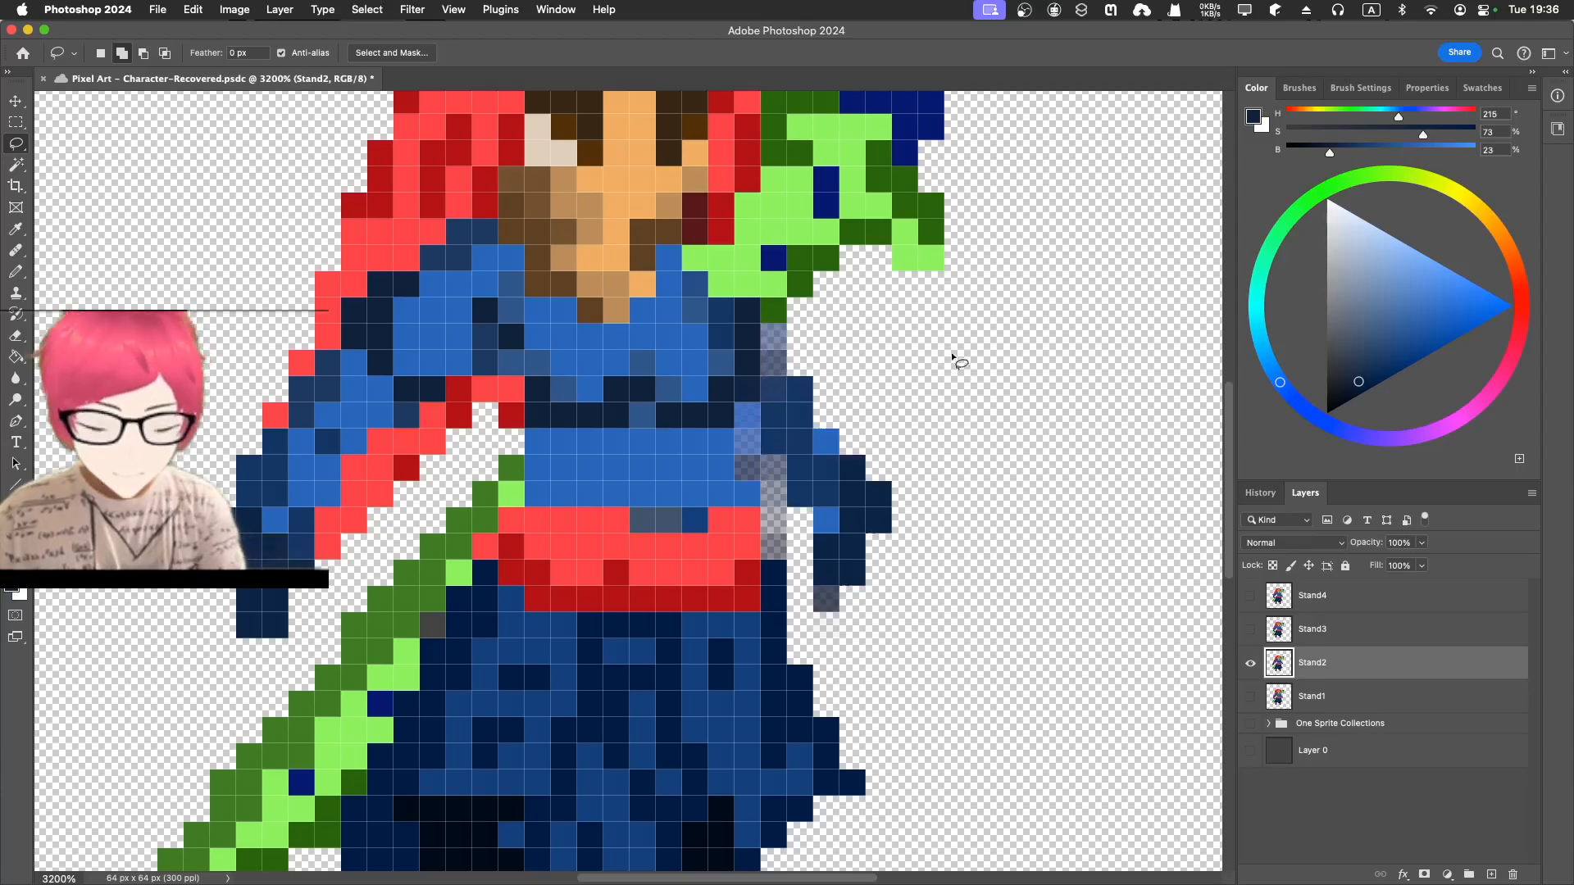
- Compare the raised far arm on Stand2 with the arm on Stand1, leaving only Stand2 visible
left_click(1250, 698)
left_click(1250, 663)
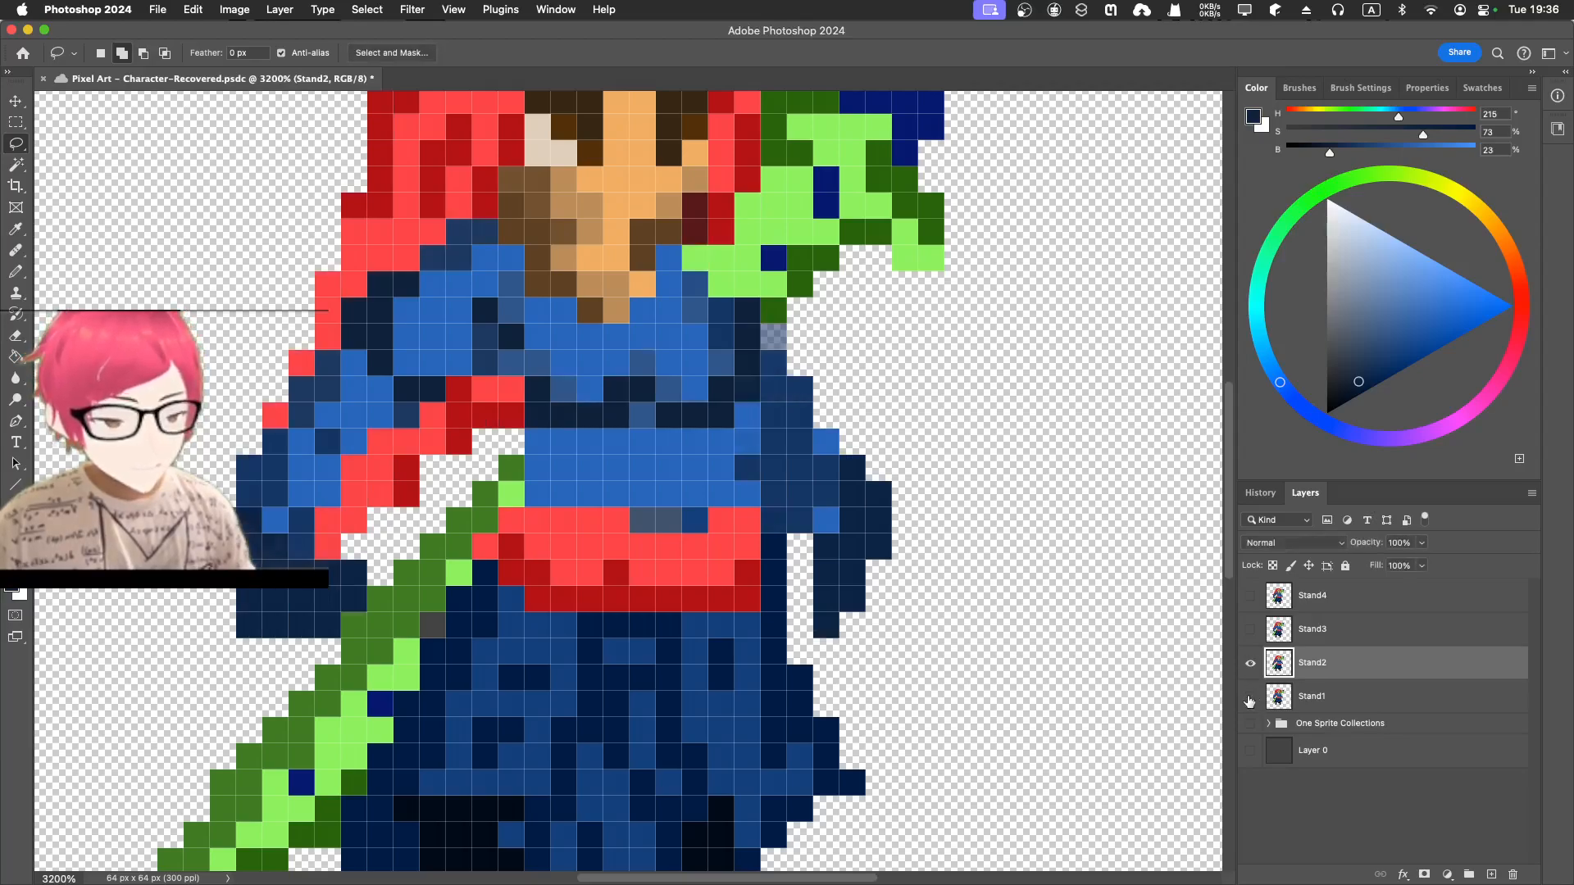
left_click(1250, 697)
left_click(1250, 697)
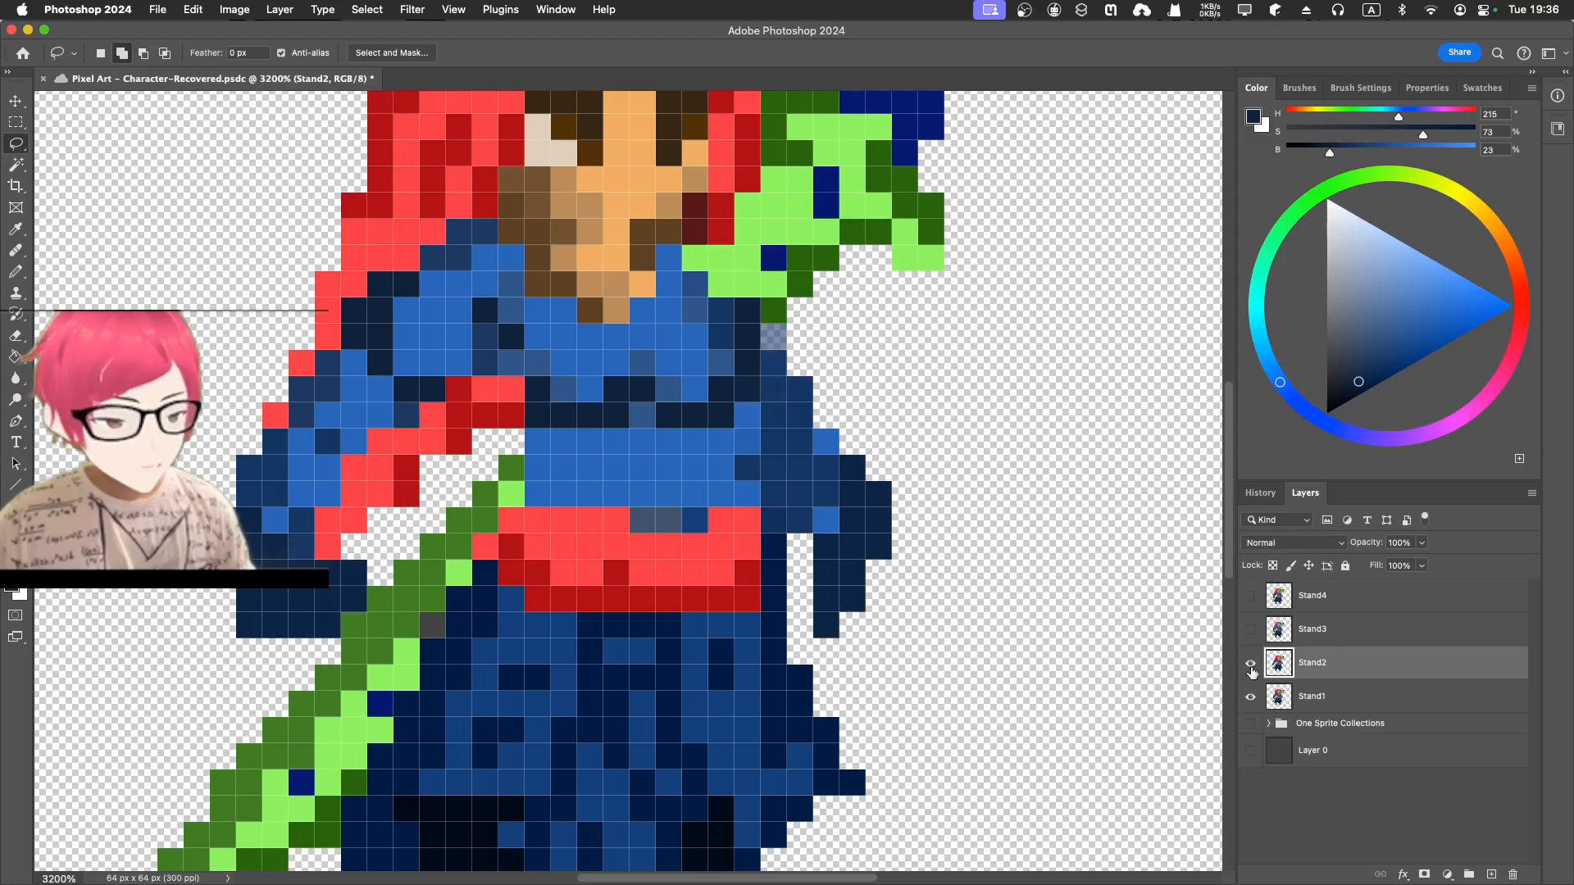
left_click(1250, 664)
left_click(1249, 664)
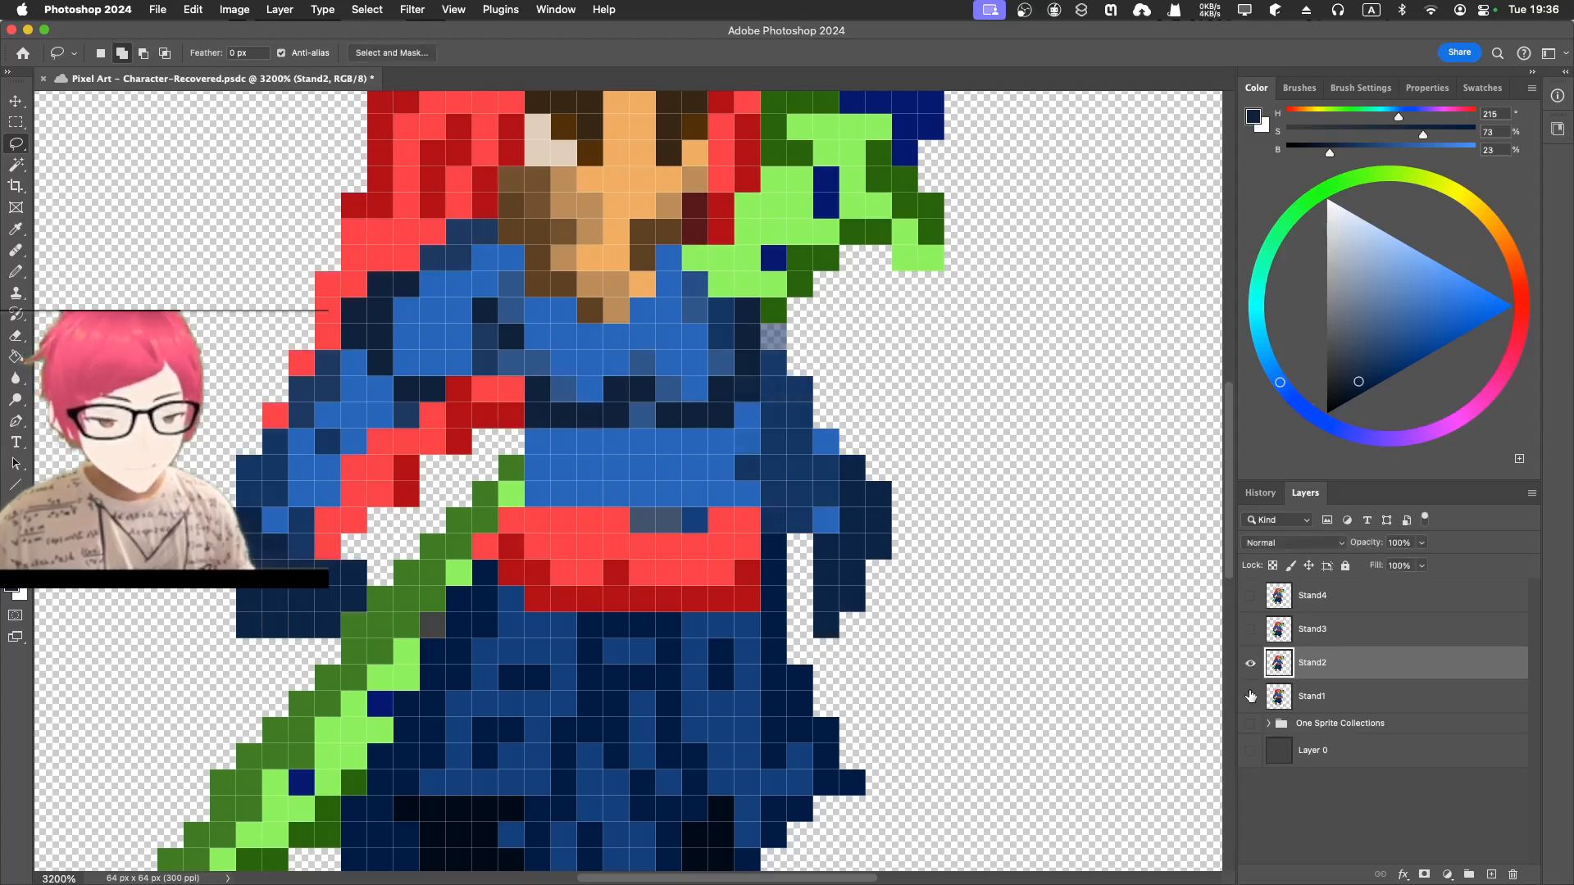
left_click(1250, 696)
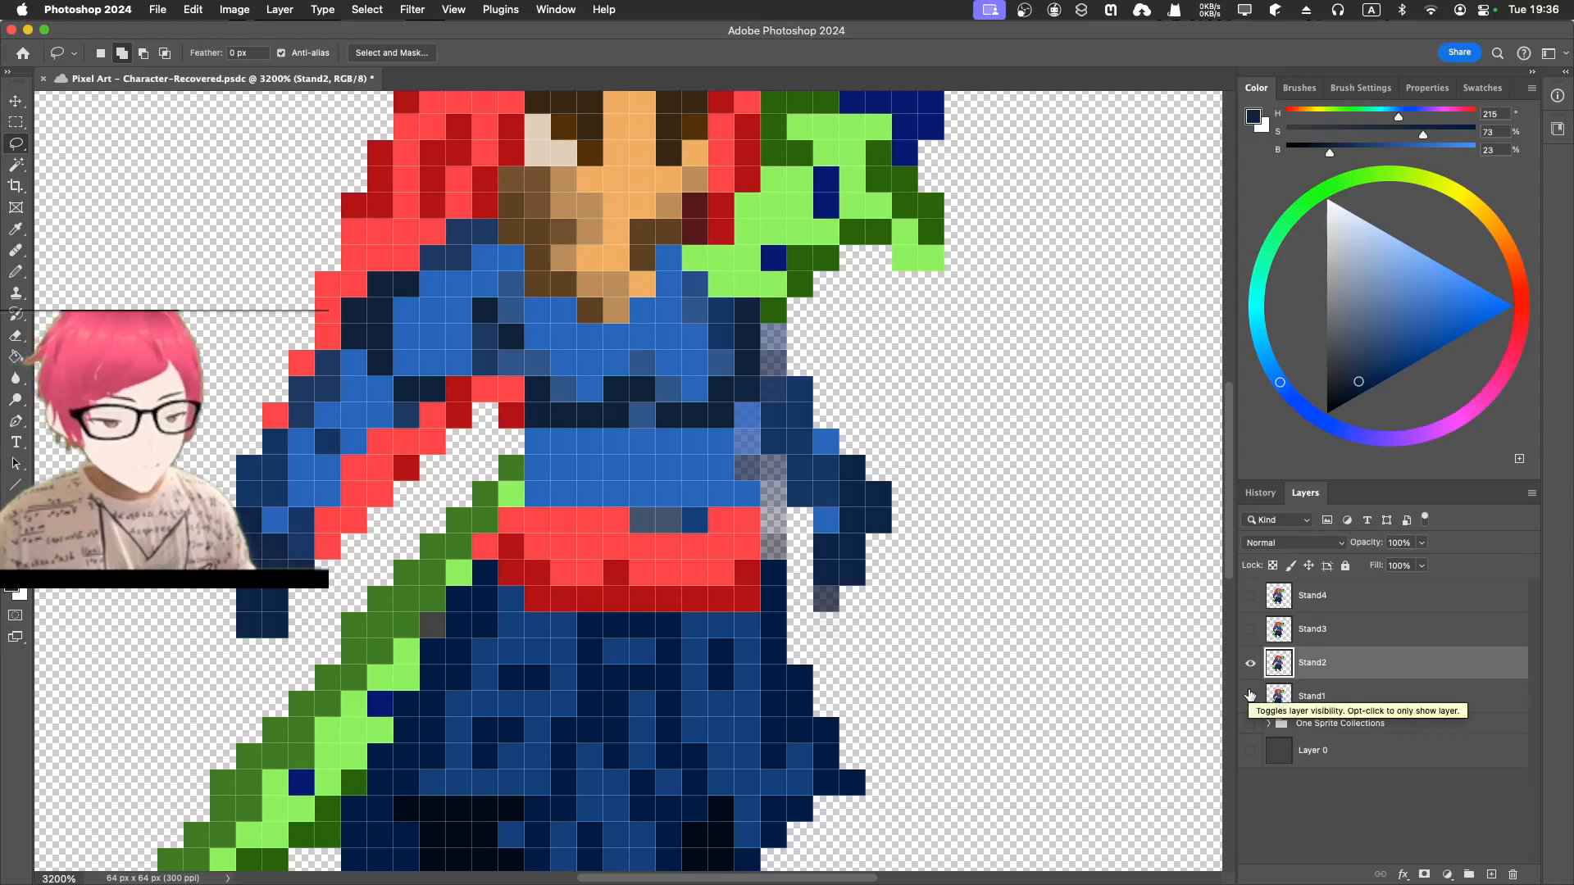
left_click(1250, 693)
left_click(1250, 664)
left_click(1250, 665)
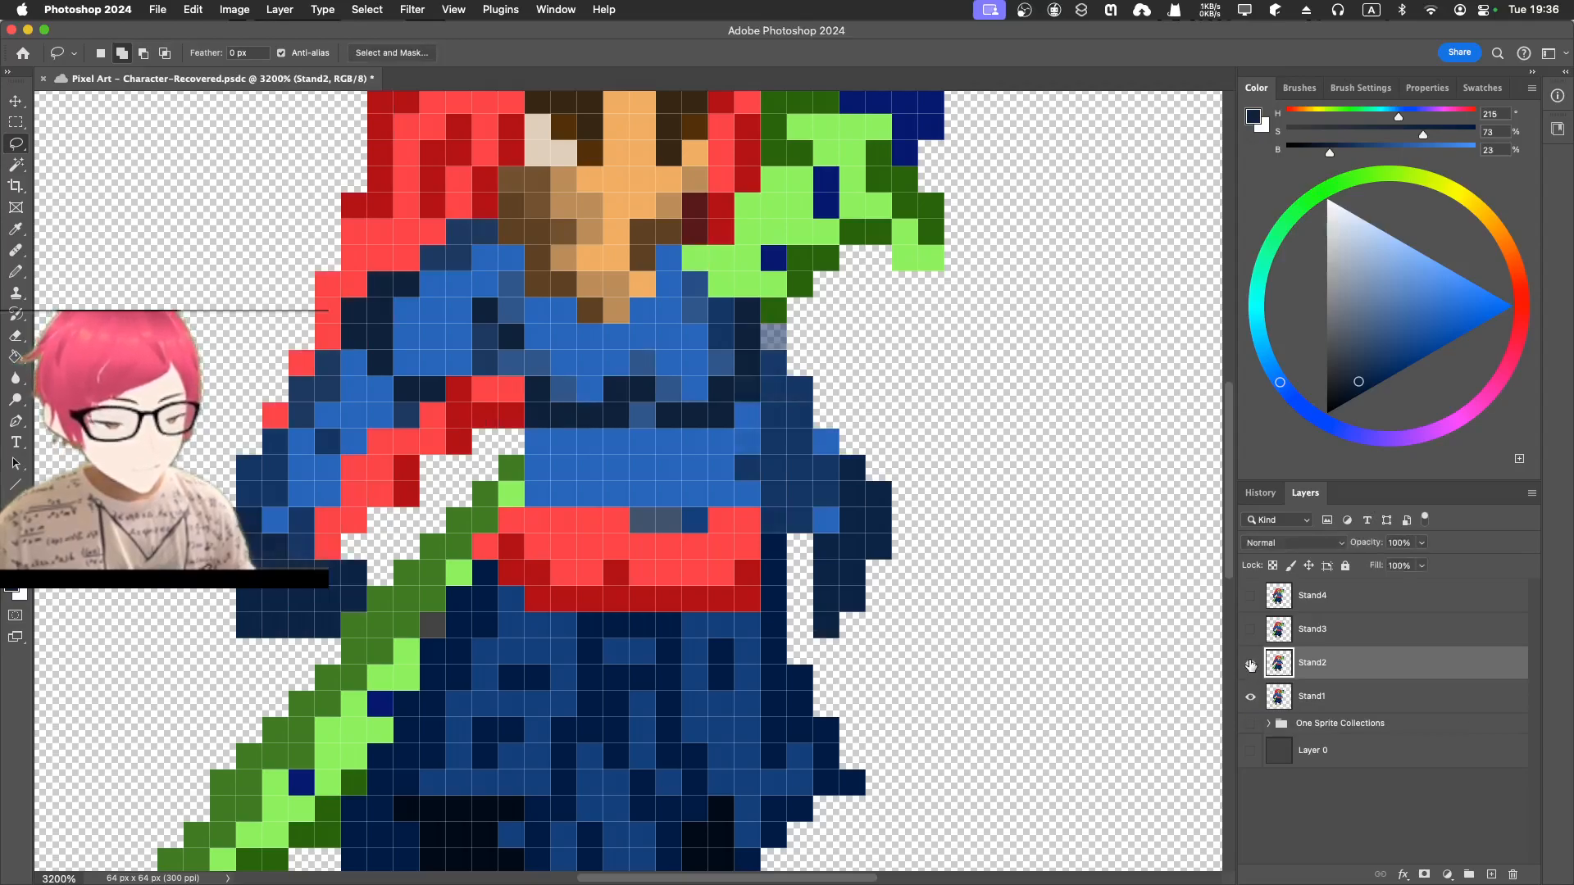
left_click(1250, 695)
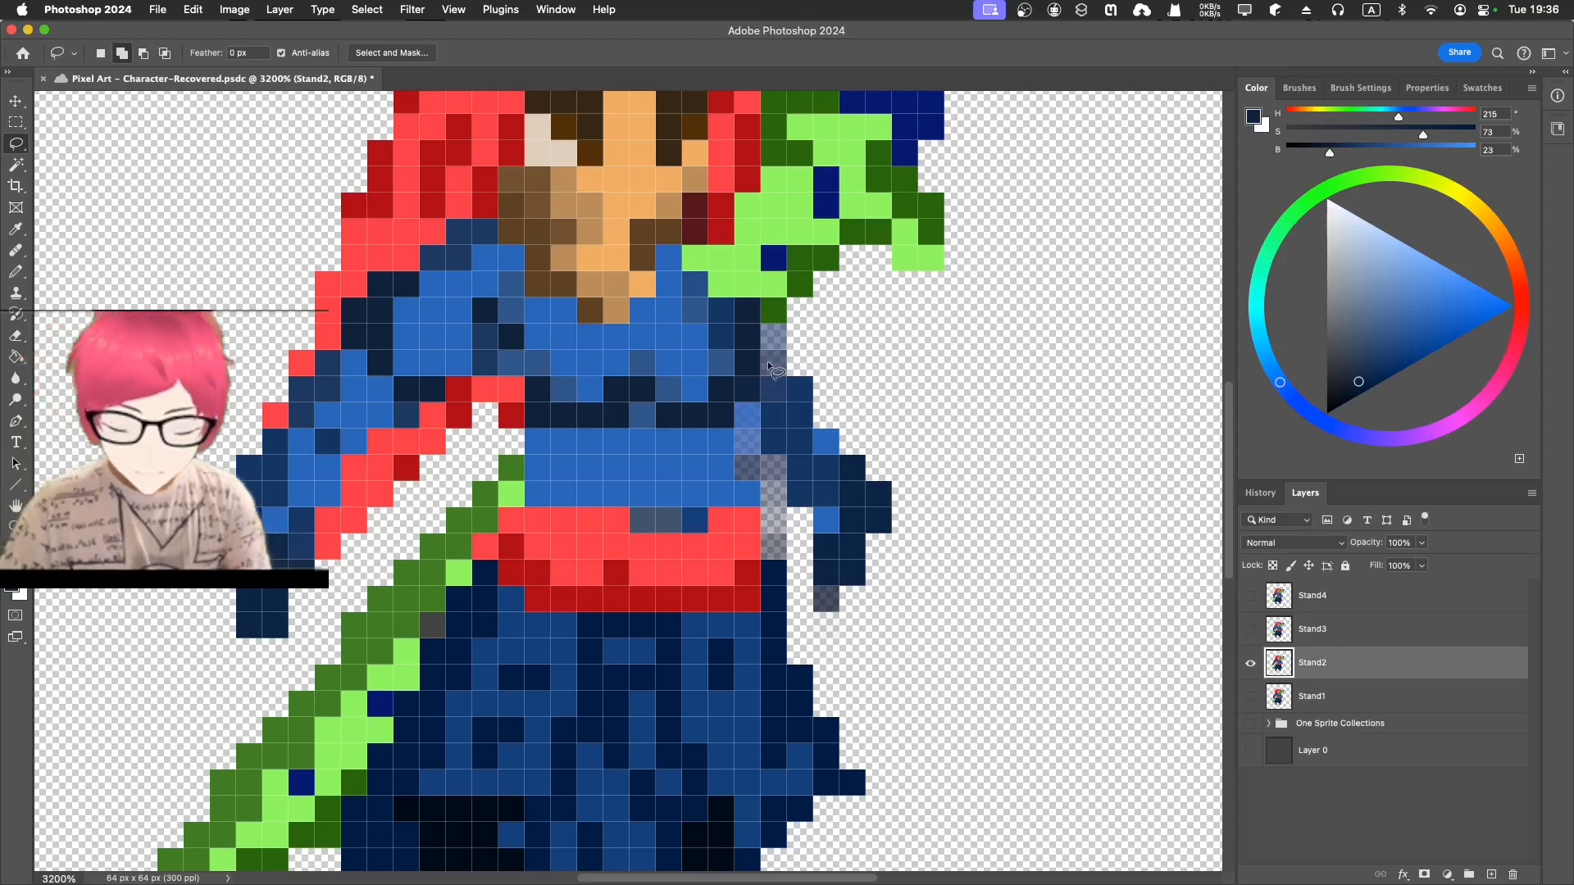
- Sample the far arm's dark blue and pencil a wider outer edge from the shoulder down to the hand
key("i")
left_click(809, 383)
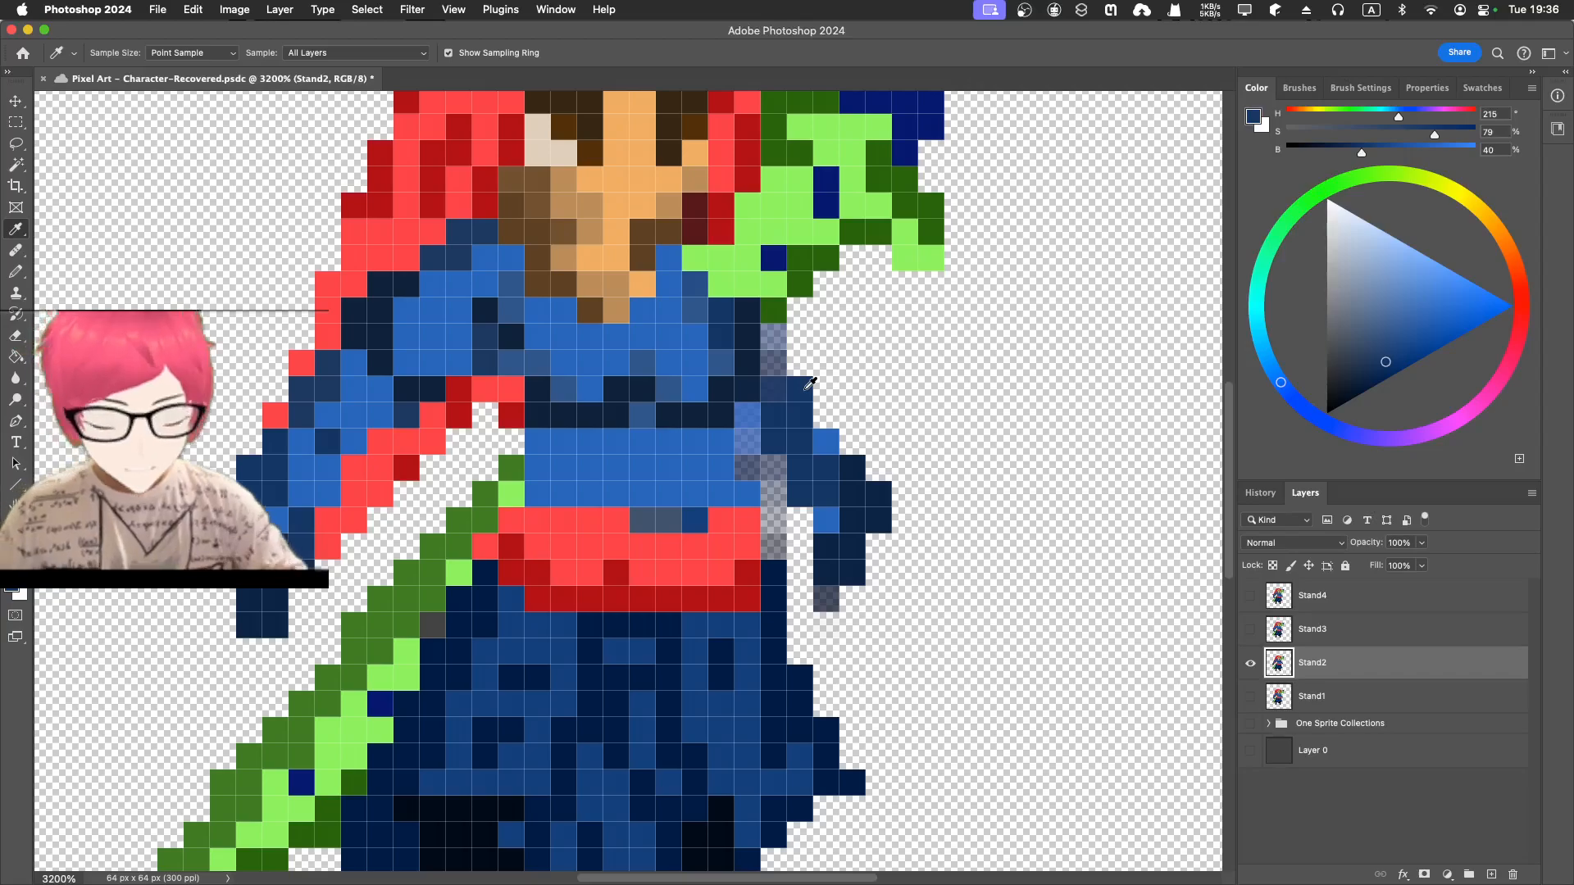
key("b")
mouse_move(774, 335)
left_mouse_down()
mouse_move(863, 446)
mouse_move(841, 482)
mouse_move(844, 537)
left_mouse_up()
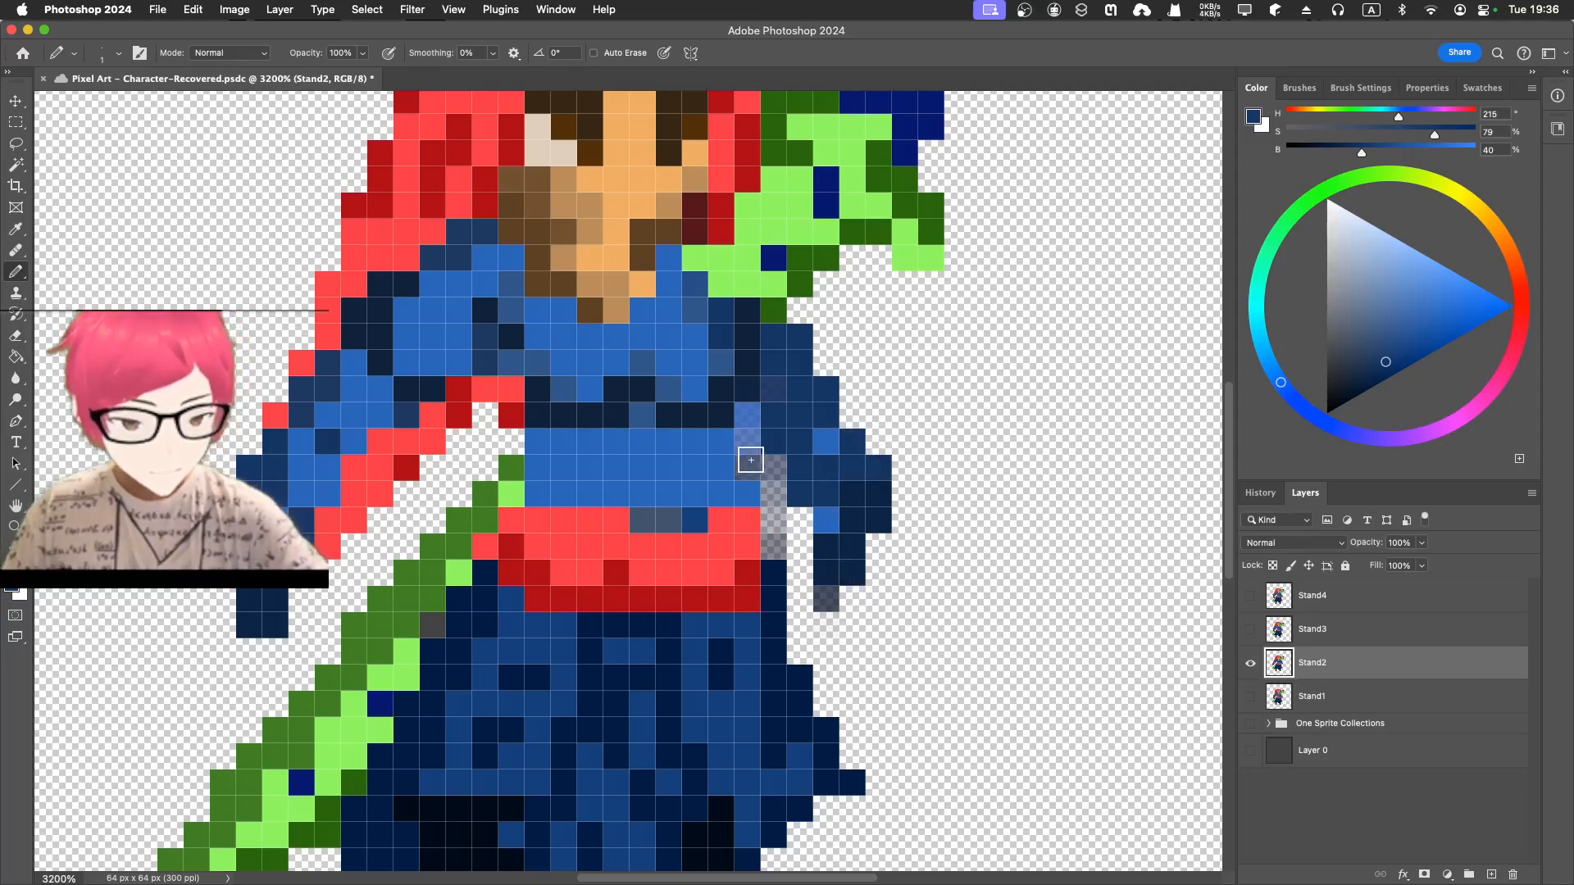
- Check the far arm against Stand1 and erase the semi-transparent leftover pixels between the waist and that arm on Stand2
left_click(1248, 697)
left_click(1250, 664)
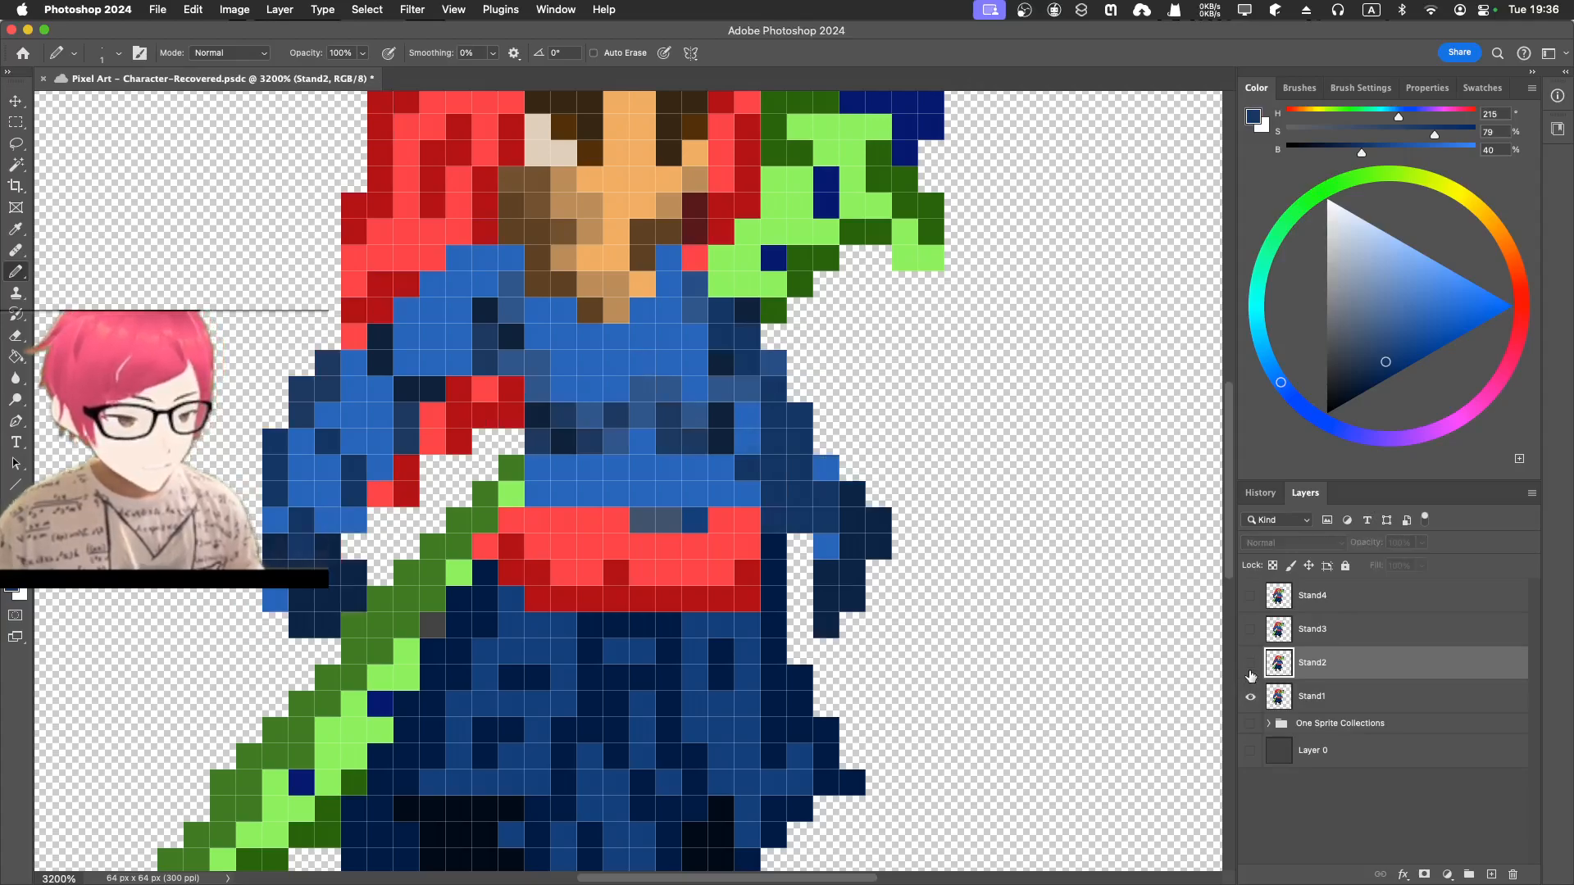
left_click(1250, 696)
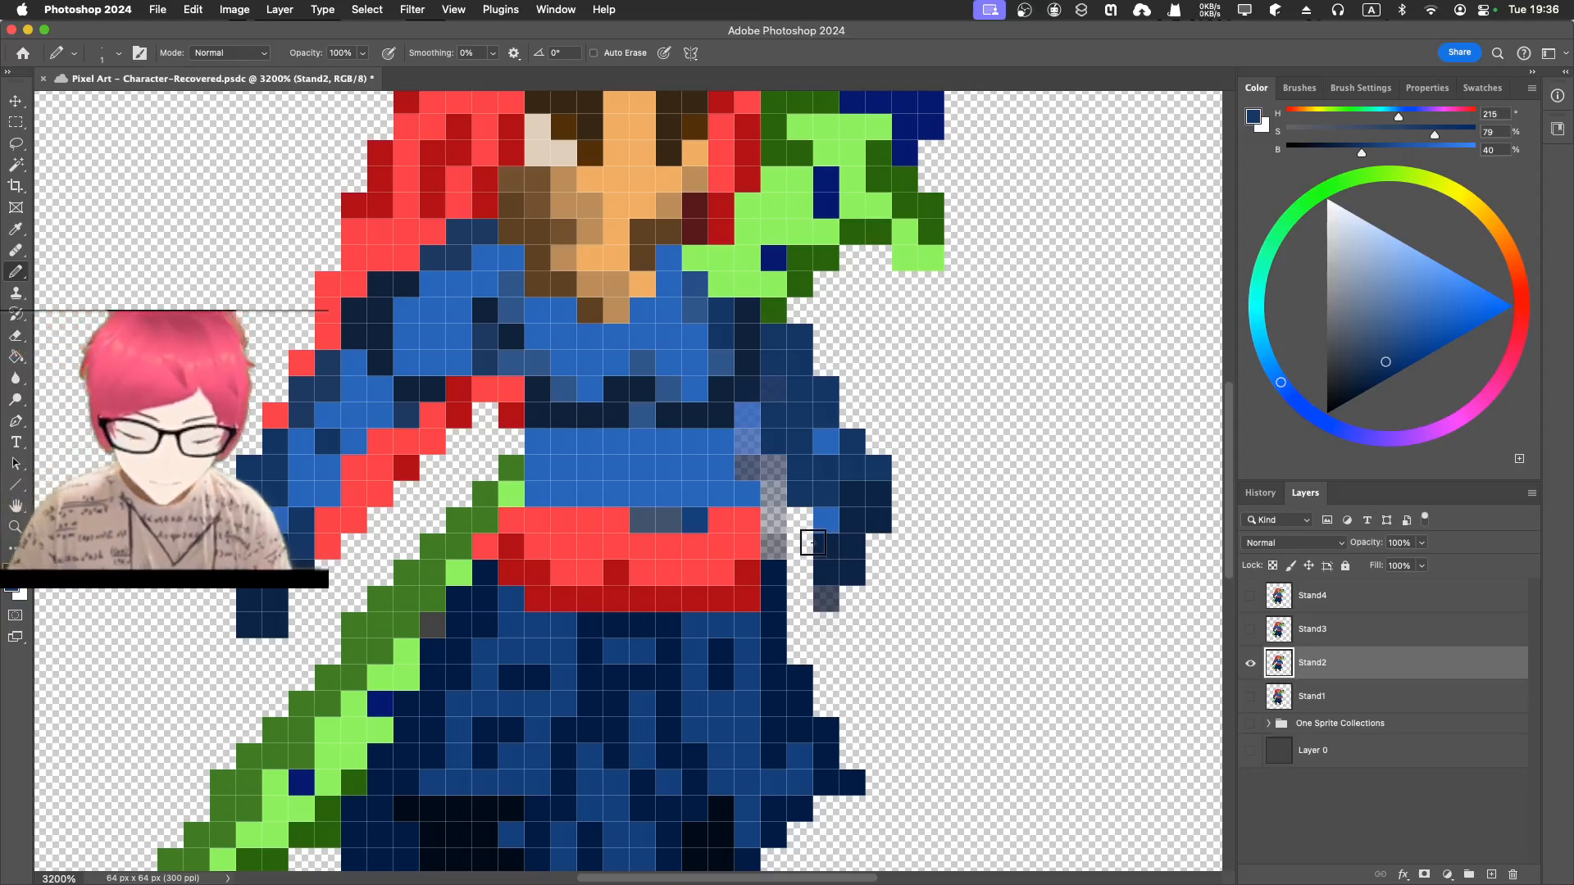
key("e")
left_click(776, 546)
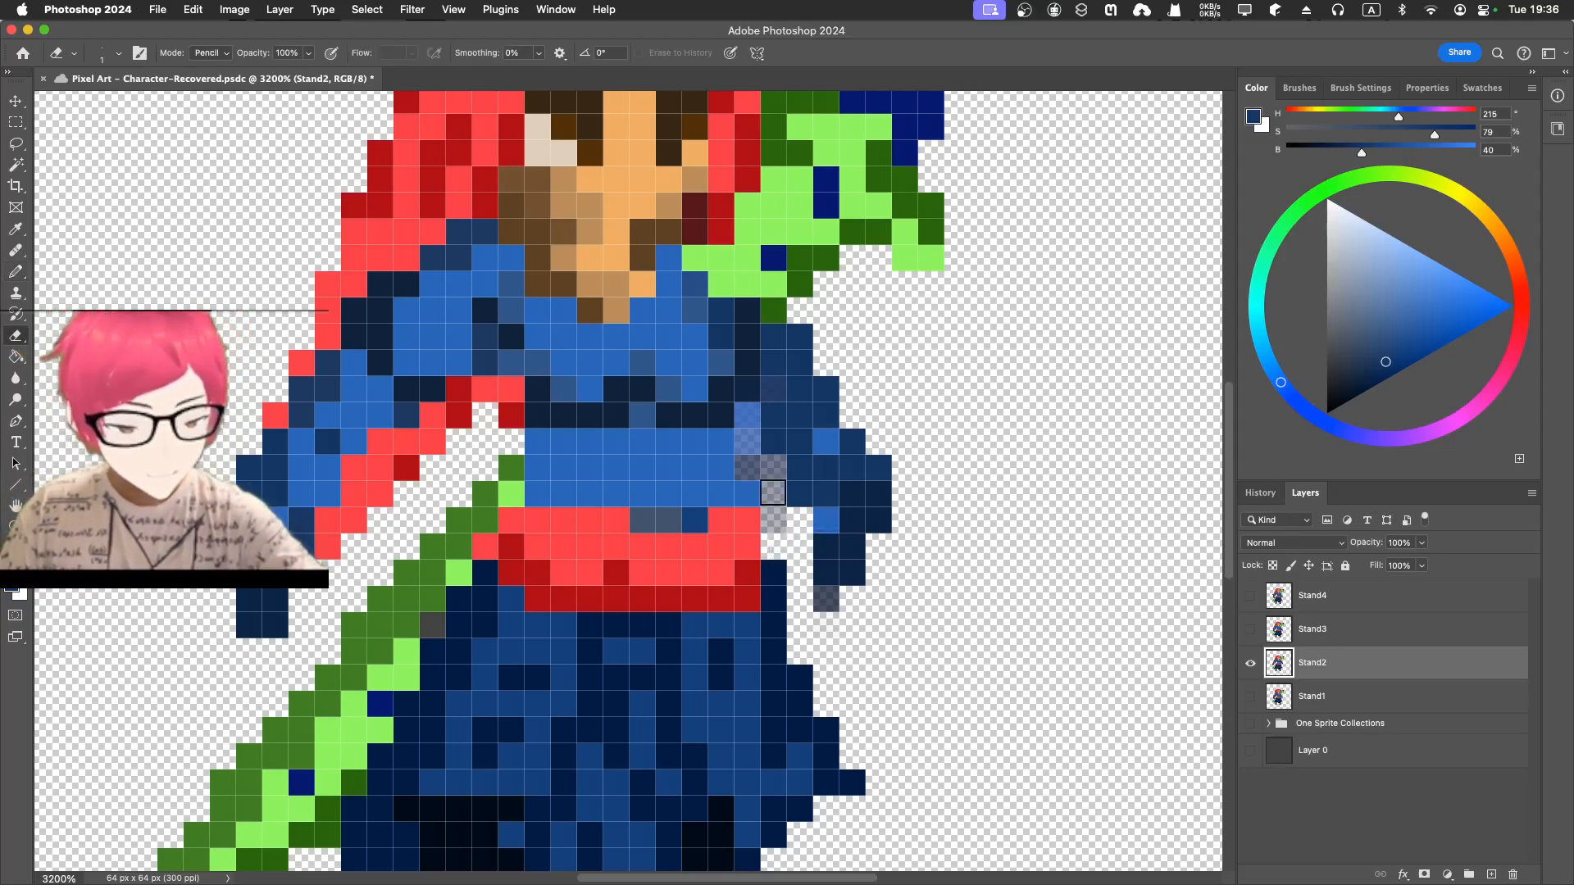
left_click_drag(776, 520, 776, 495)
left_click(772, 467)
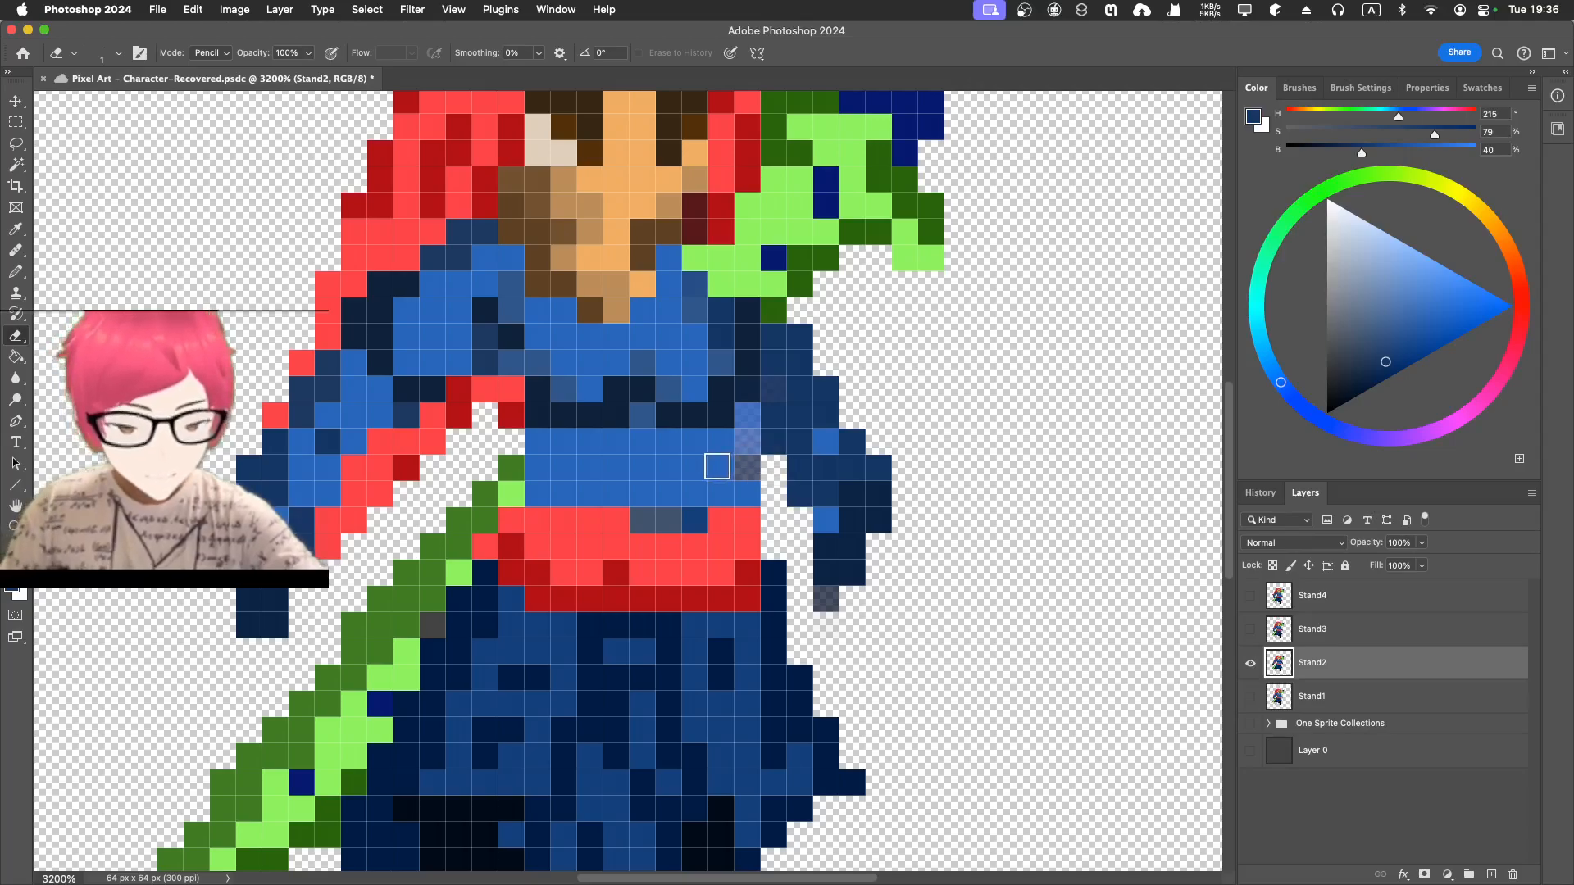
- Sample the tunic's bright blue and repaint the faded pixels along the waist edge beside the far arm
key("i")
left_click(723, 453)
key("b")
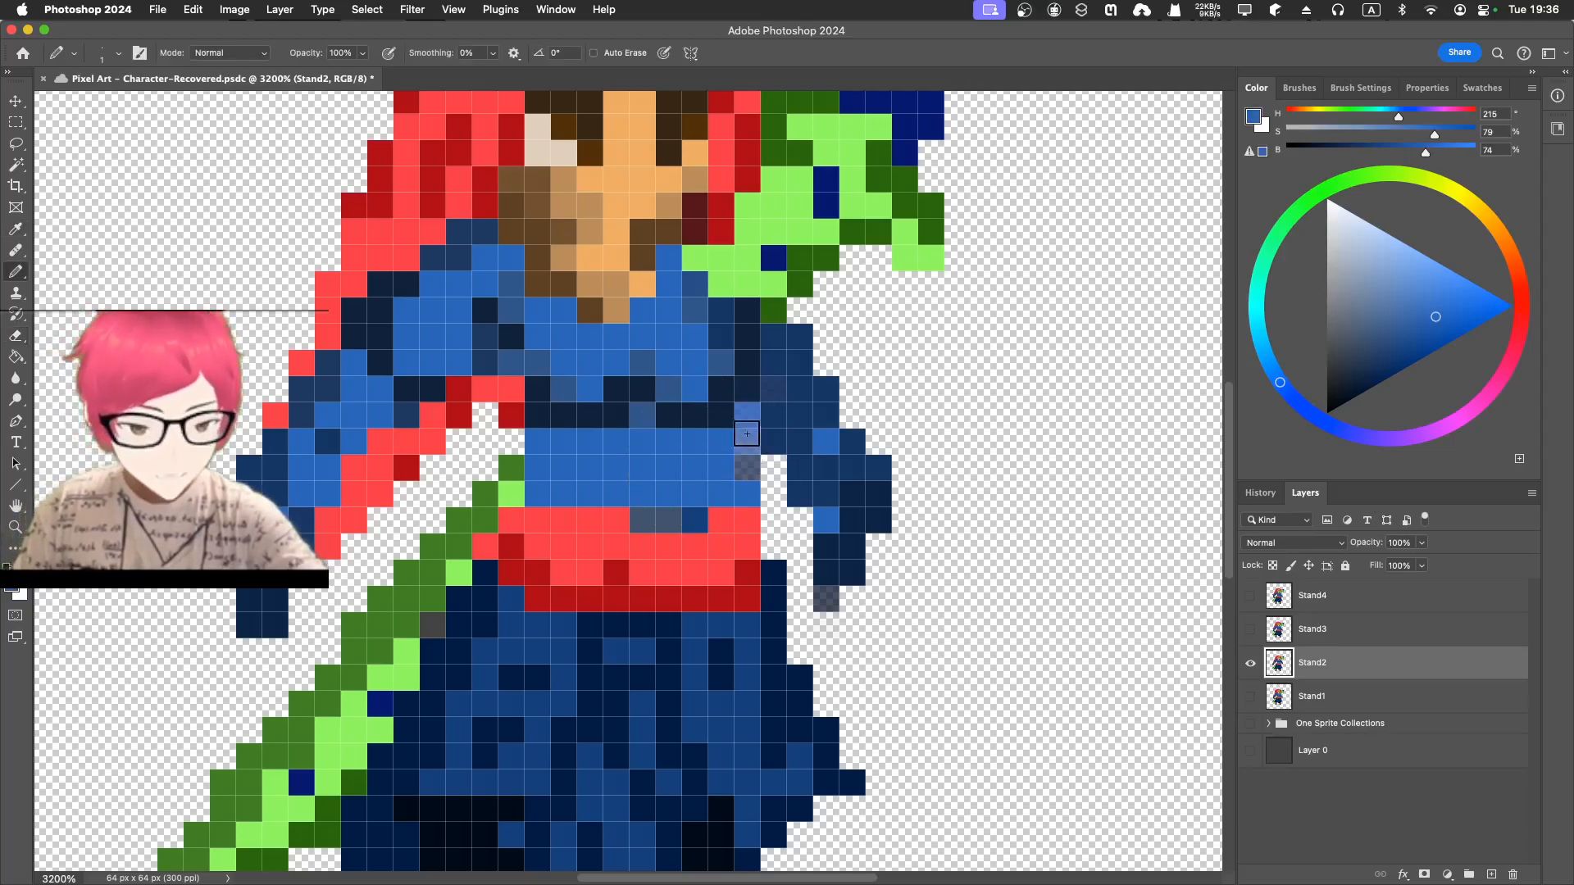
left_click_drag(747, 467, 749, 418)
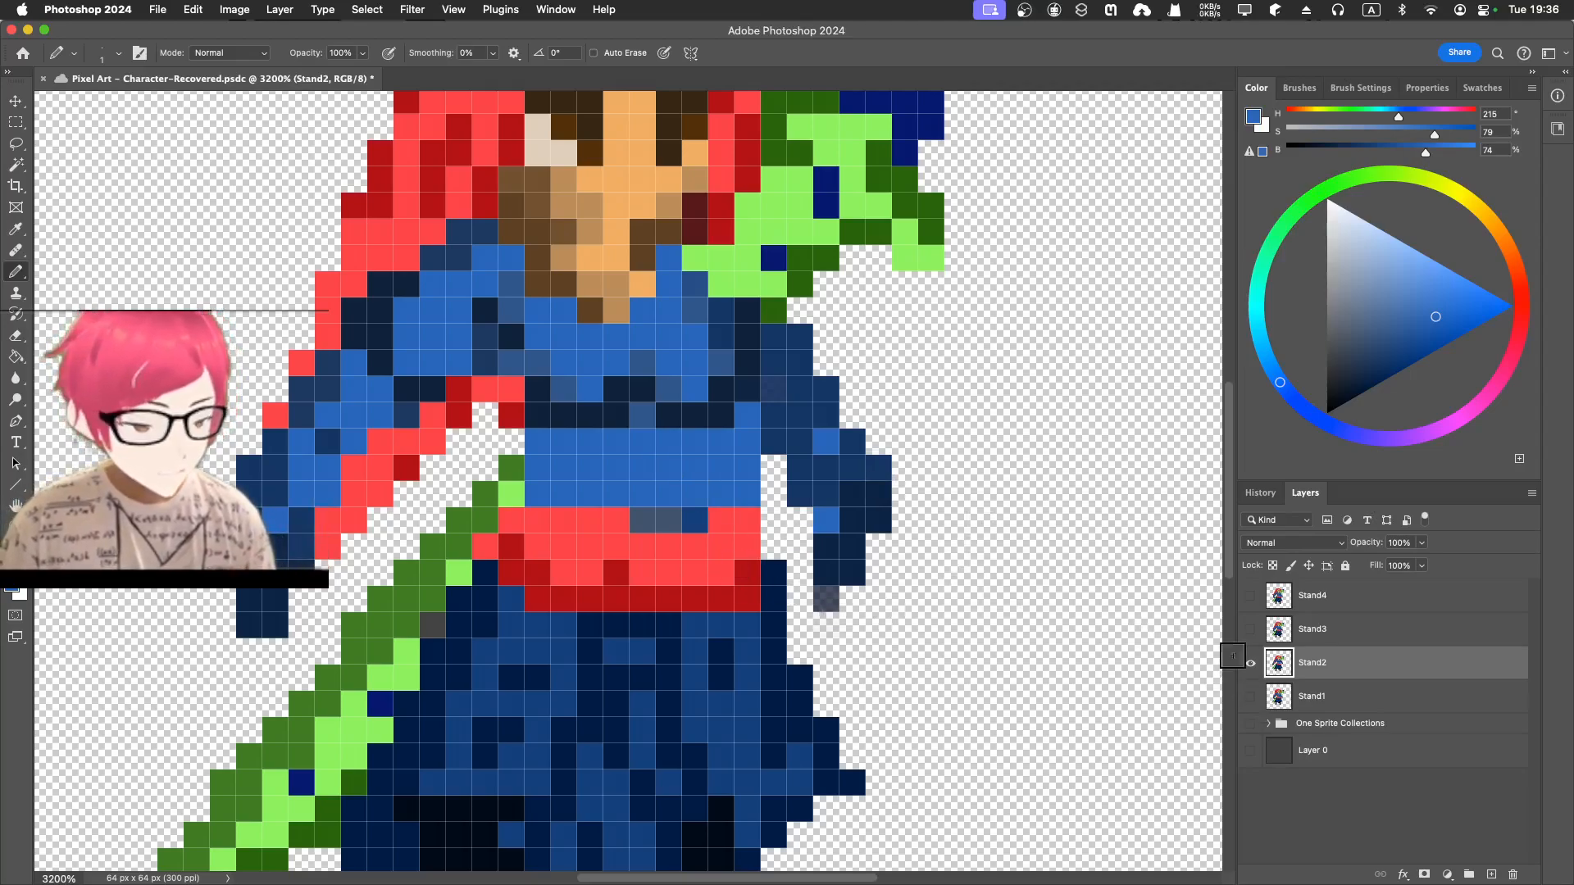
- Compare the repainted far arm and waist on Stand2 with Stand1 up close, leaving only Stand1 visible
left_click(1250, 696)
left_click(1250, 666)
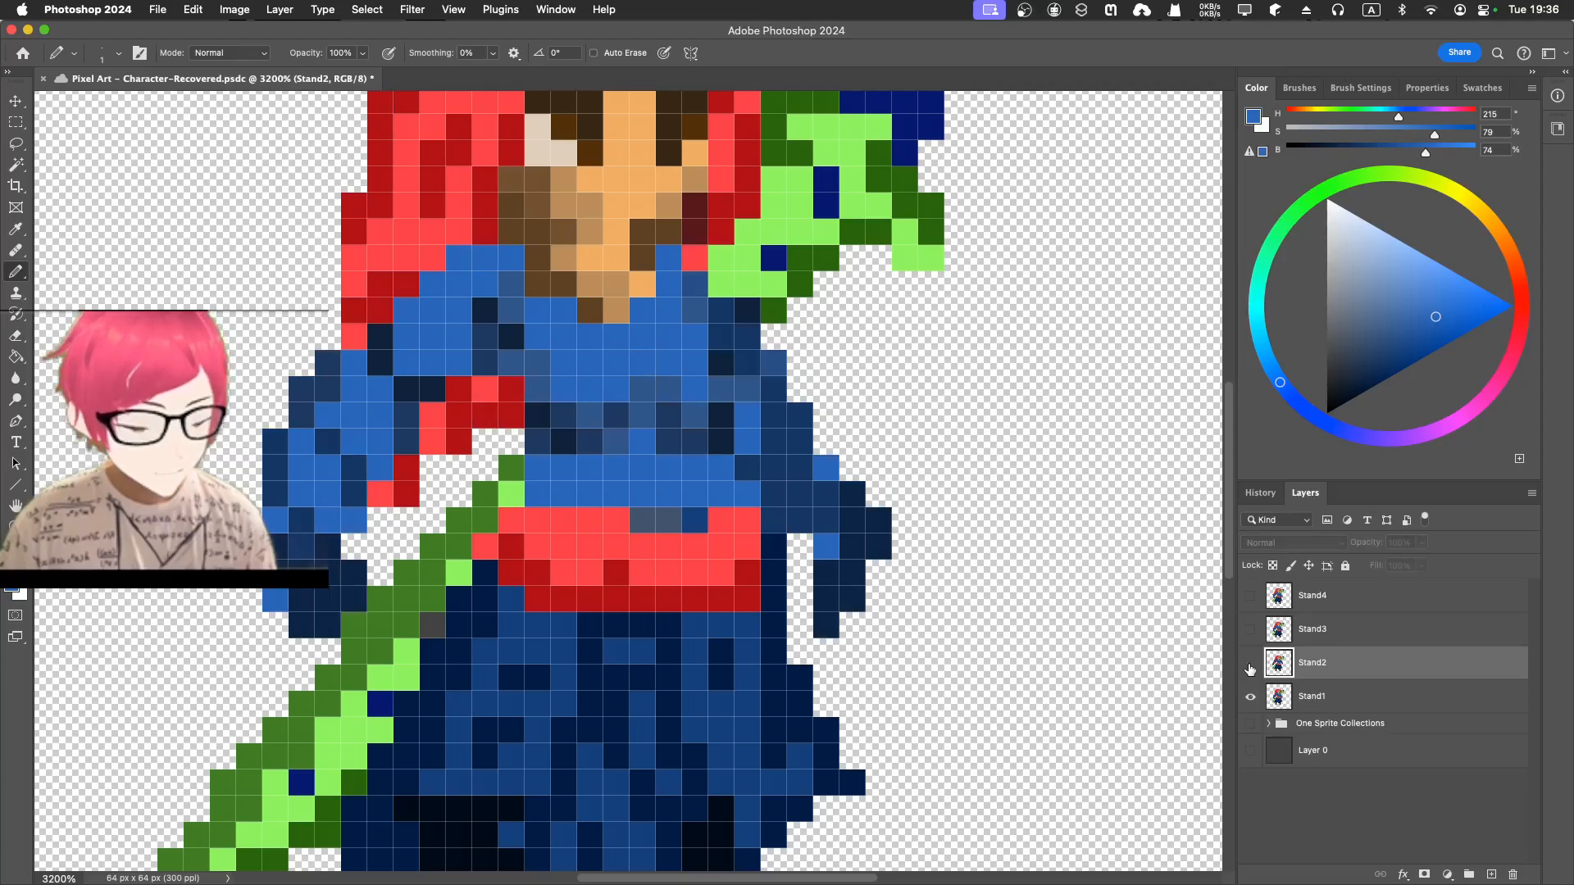
left_click(1250, 666)
left_click(1247, 702)
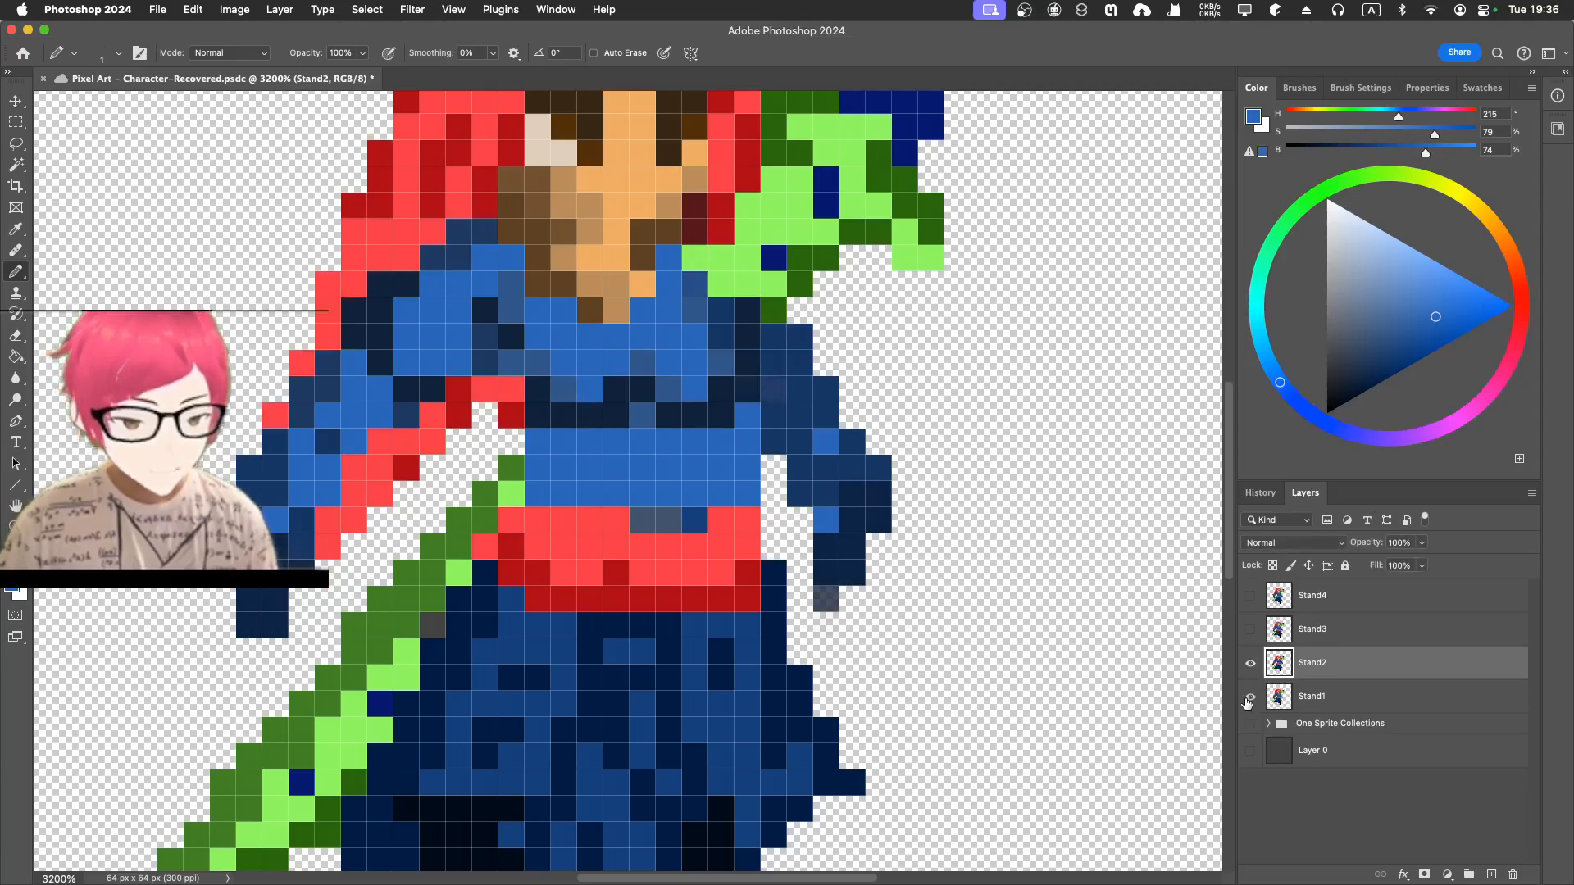
left_click(1249, 697)
left_click(1249, 666)
left_click(1249, 665)
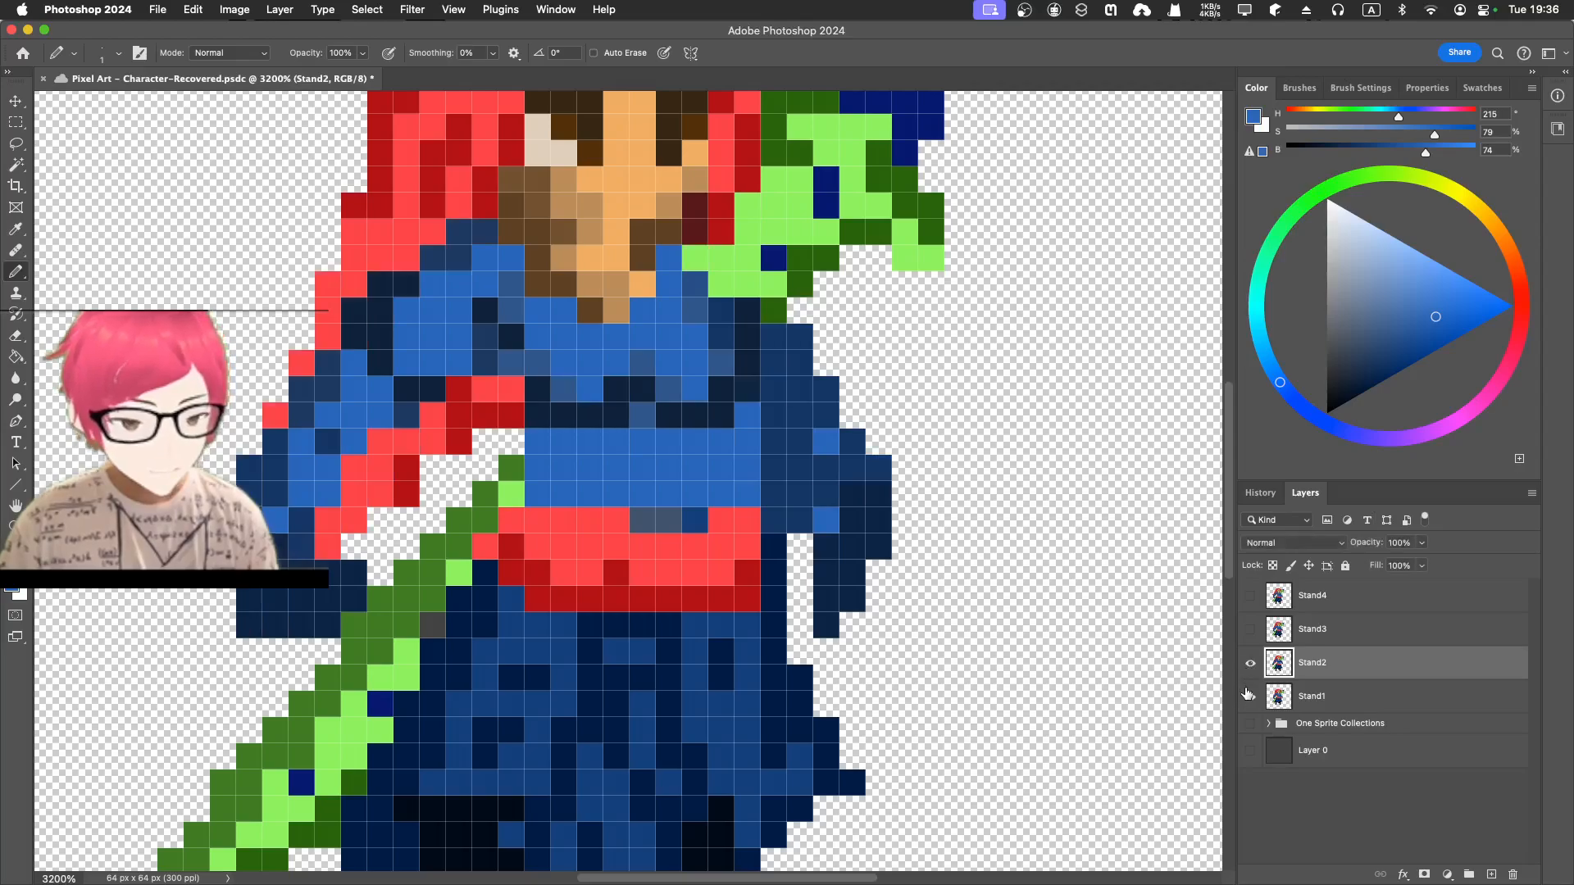
left_click(1247, 698)
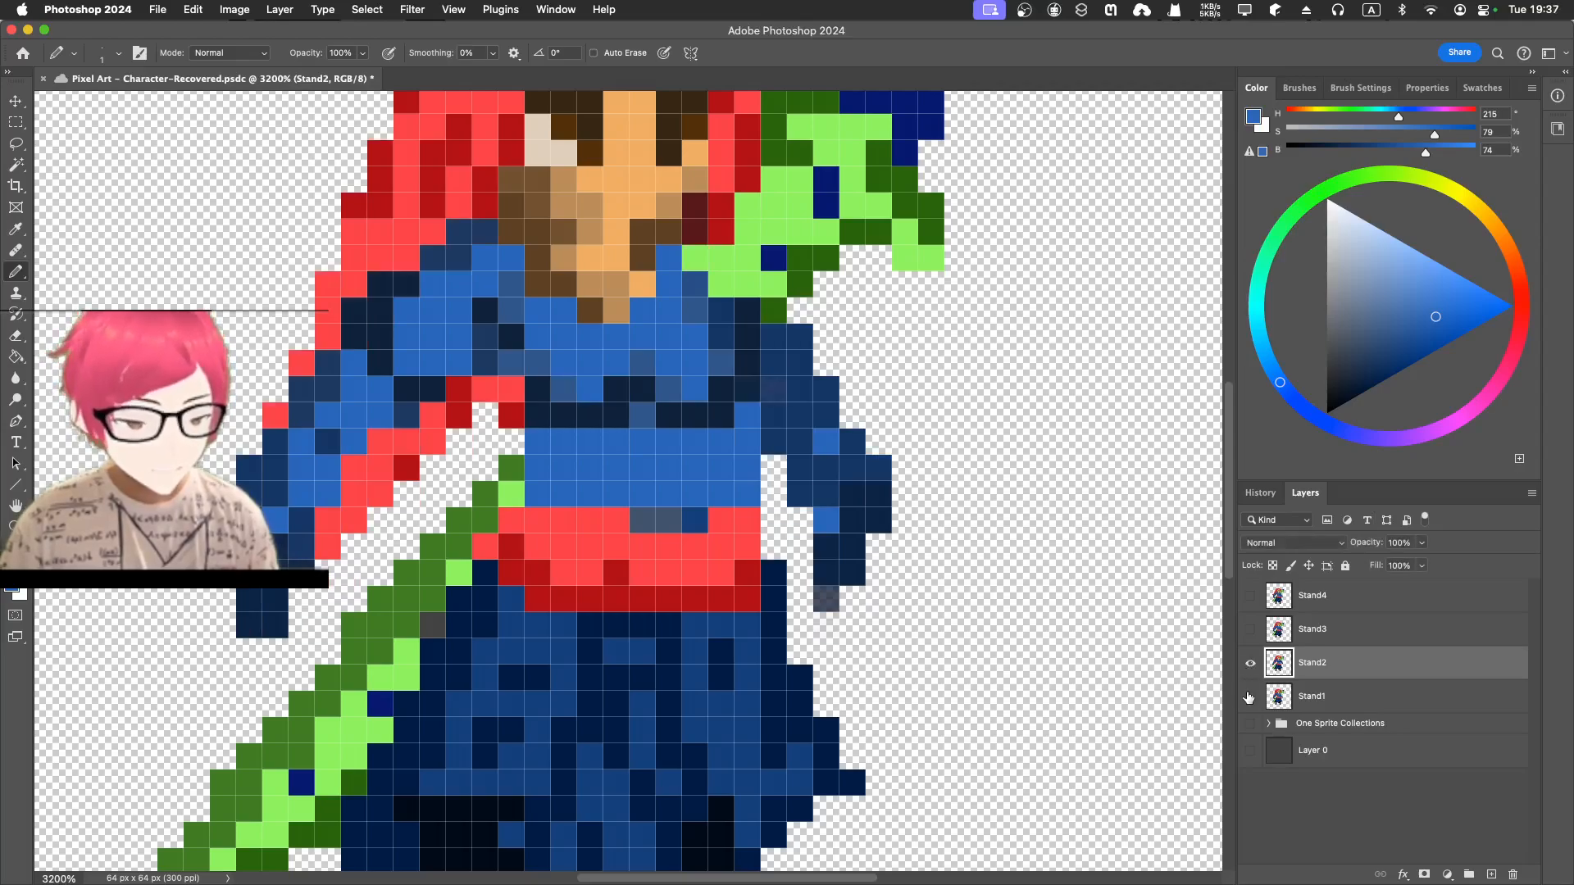
left_click(1249, 697)
left_click(1249, 674)
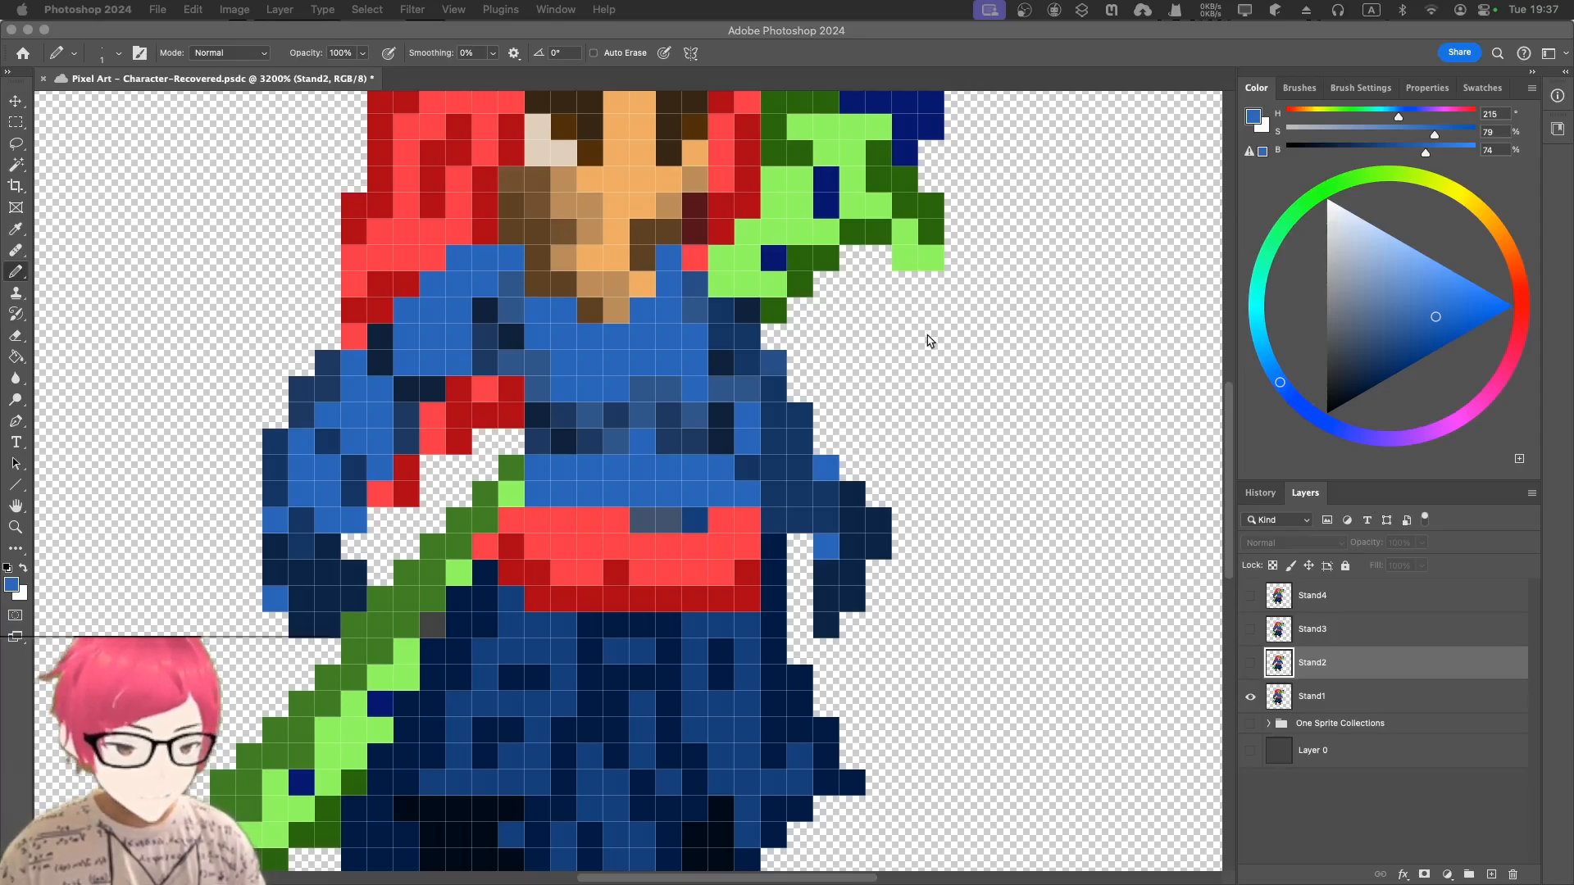
- Review the standing movement at 600% zoom by alternating the visibility of Stand1 and Stand2, leaving only Stand2 visible
key("super+minus")
key("super+minus")
key("super+minus")
key("super+minus")
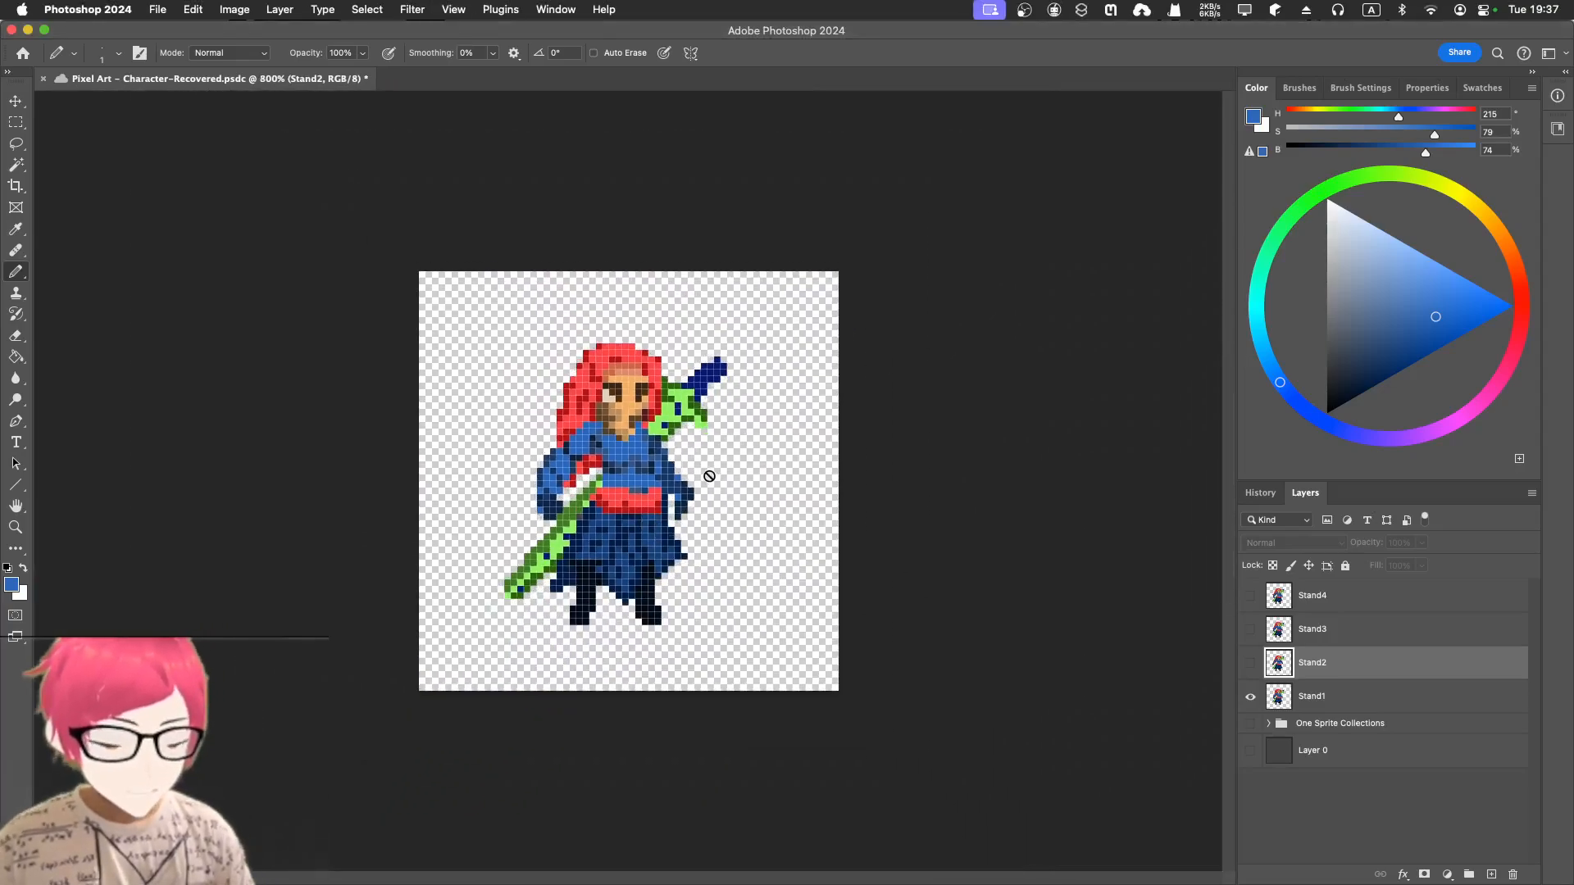
key("super+minus")
key("super+minus")
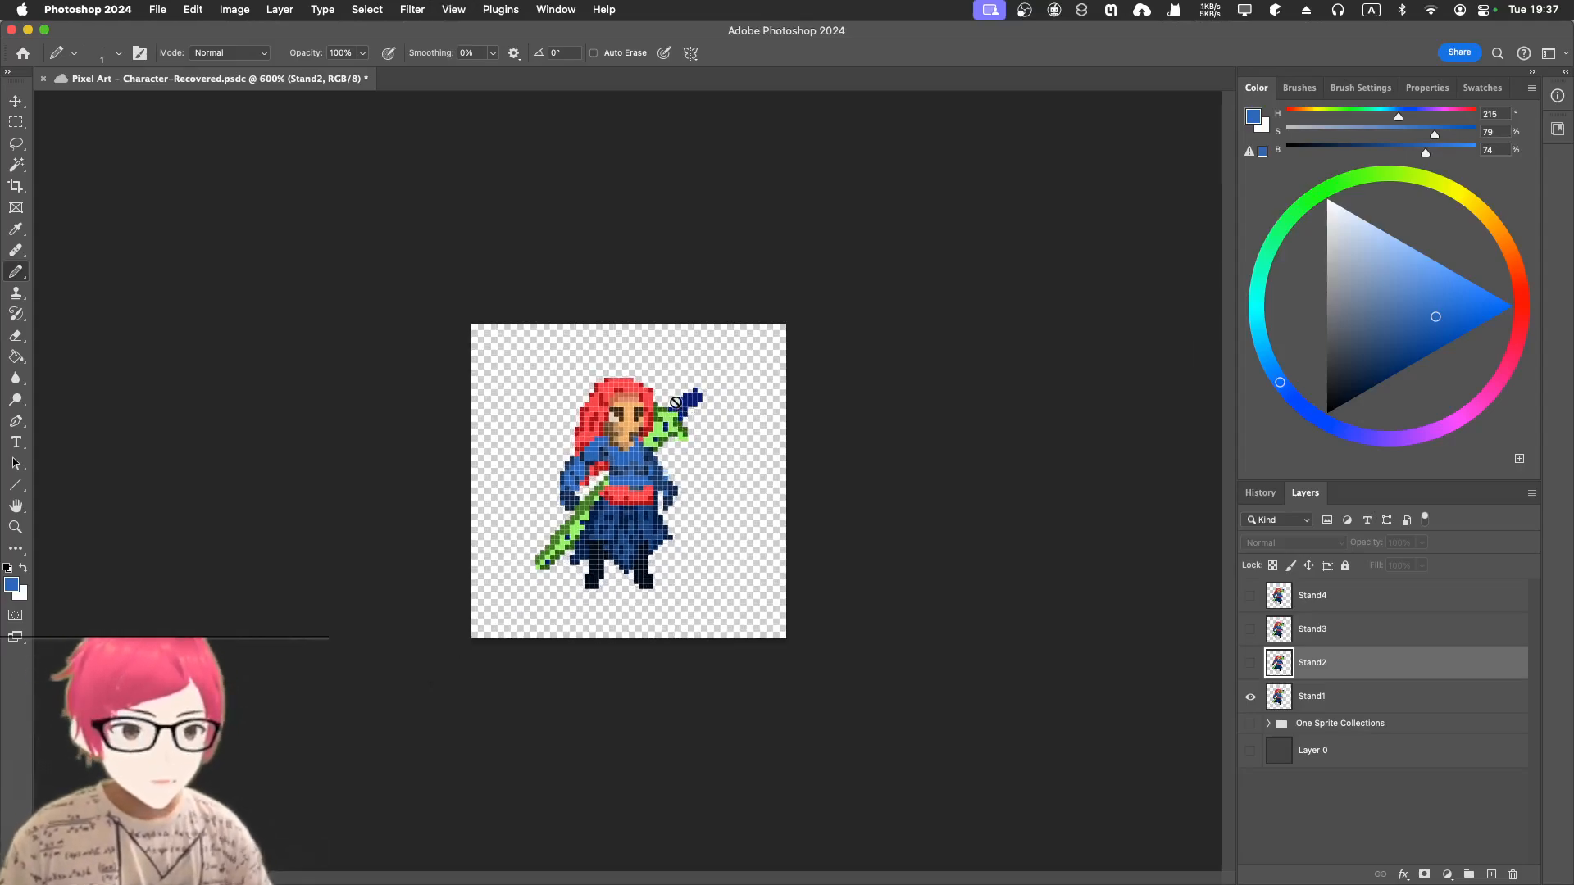
left_click(1251, 664)
left_click(1251, 697)
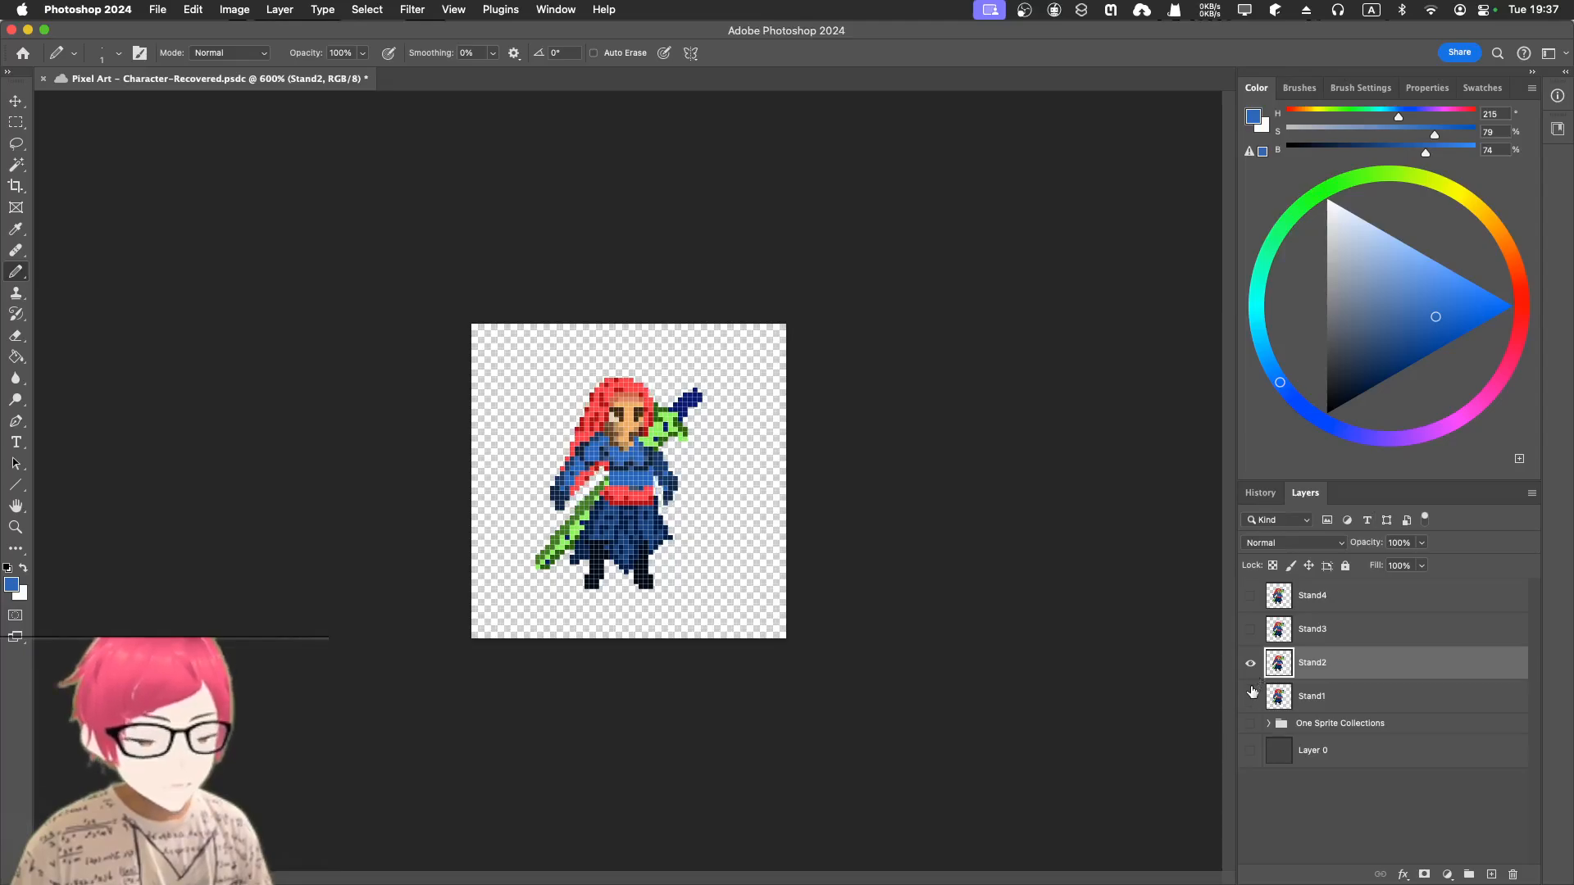
left_click(1250, 696)
left_click(1251, 664)
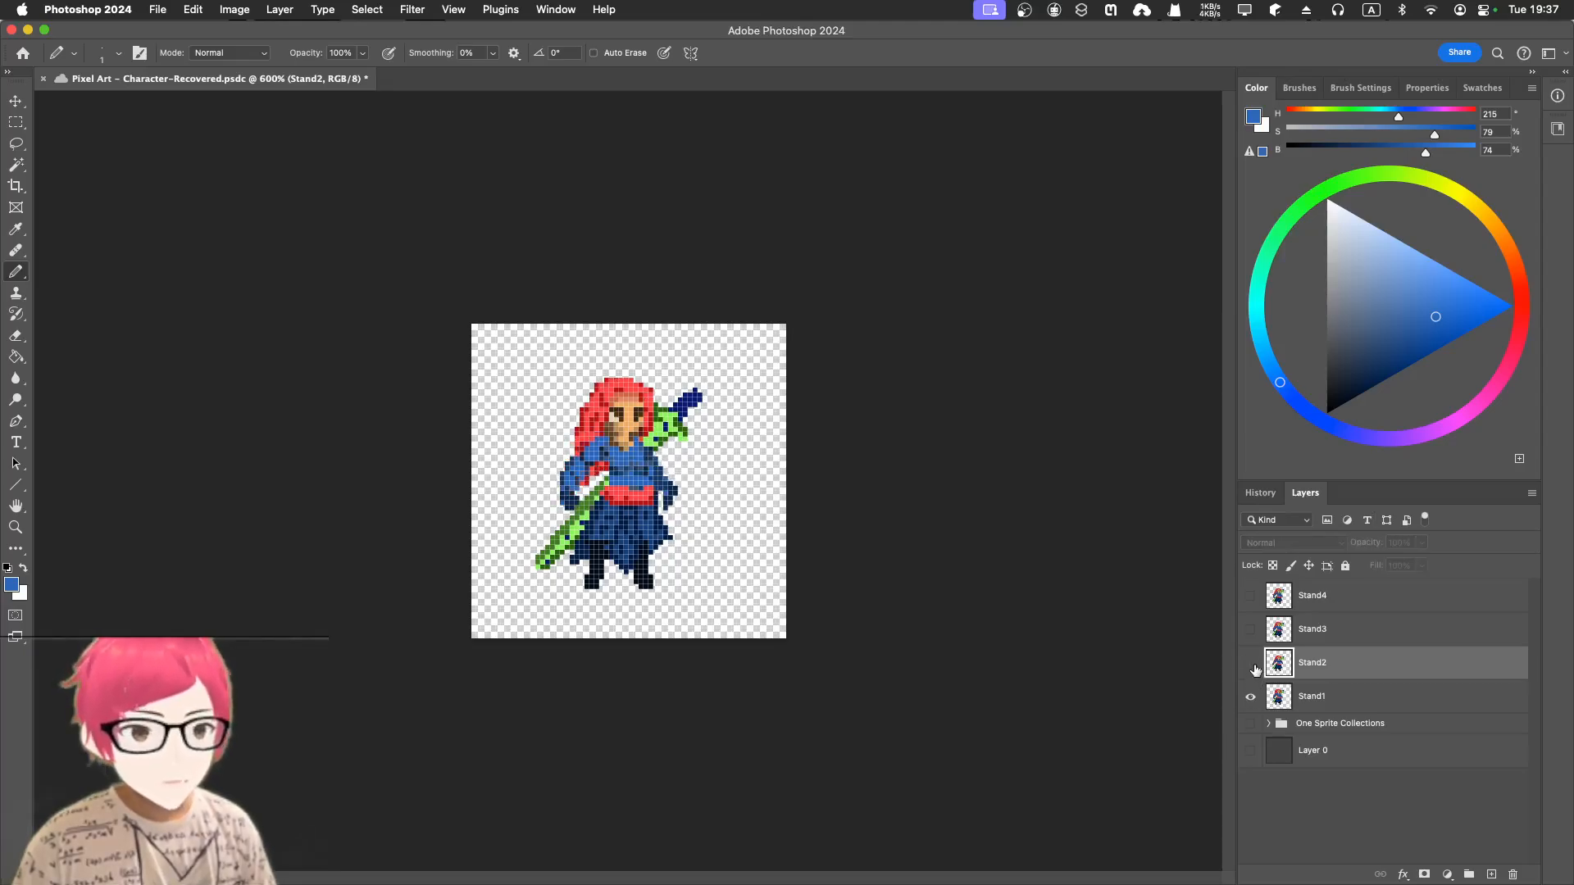
left_click(1251, 665)
left_click(1250, 699)
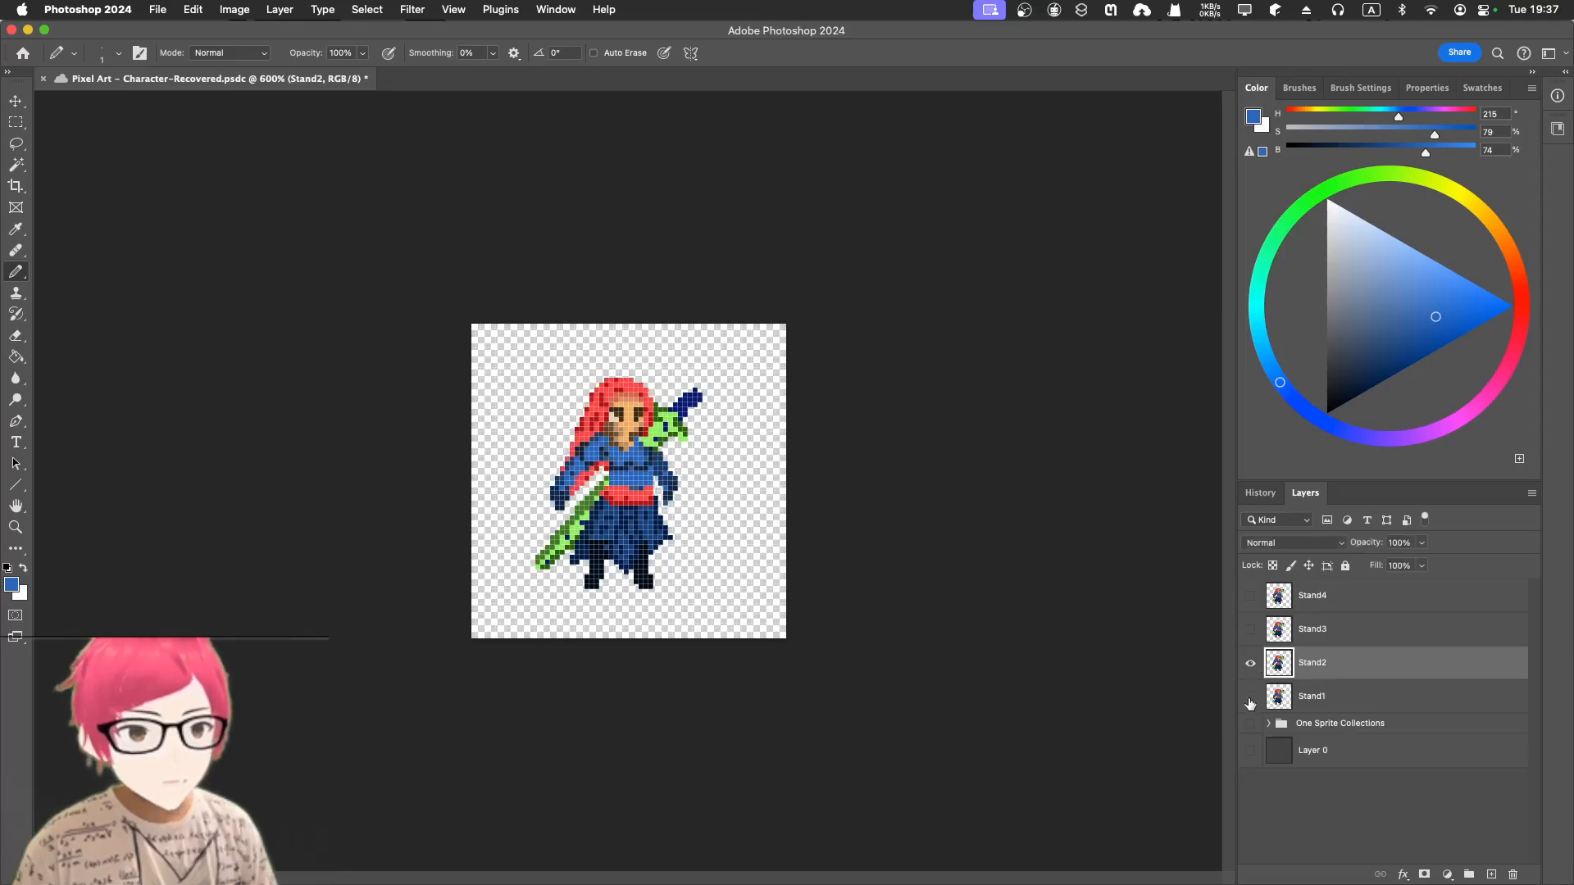
- Alternate Stand1 and Stand2 repeatedly to judge the arm and hair movement between the two frames, leaving only Stand2 visible
left_click(1253, 667)
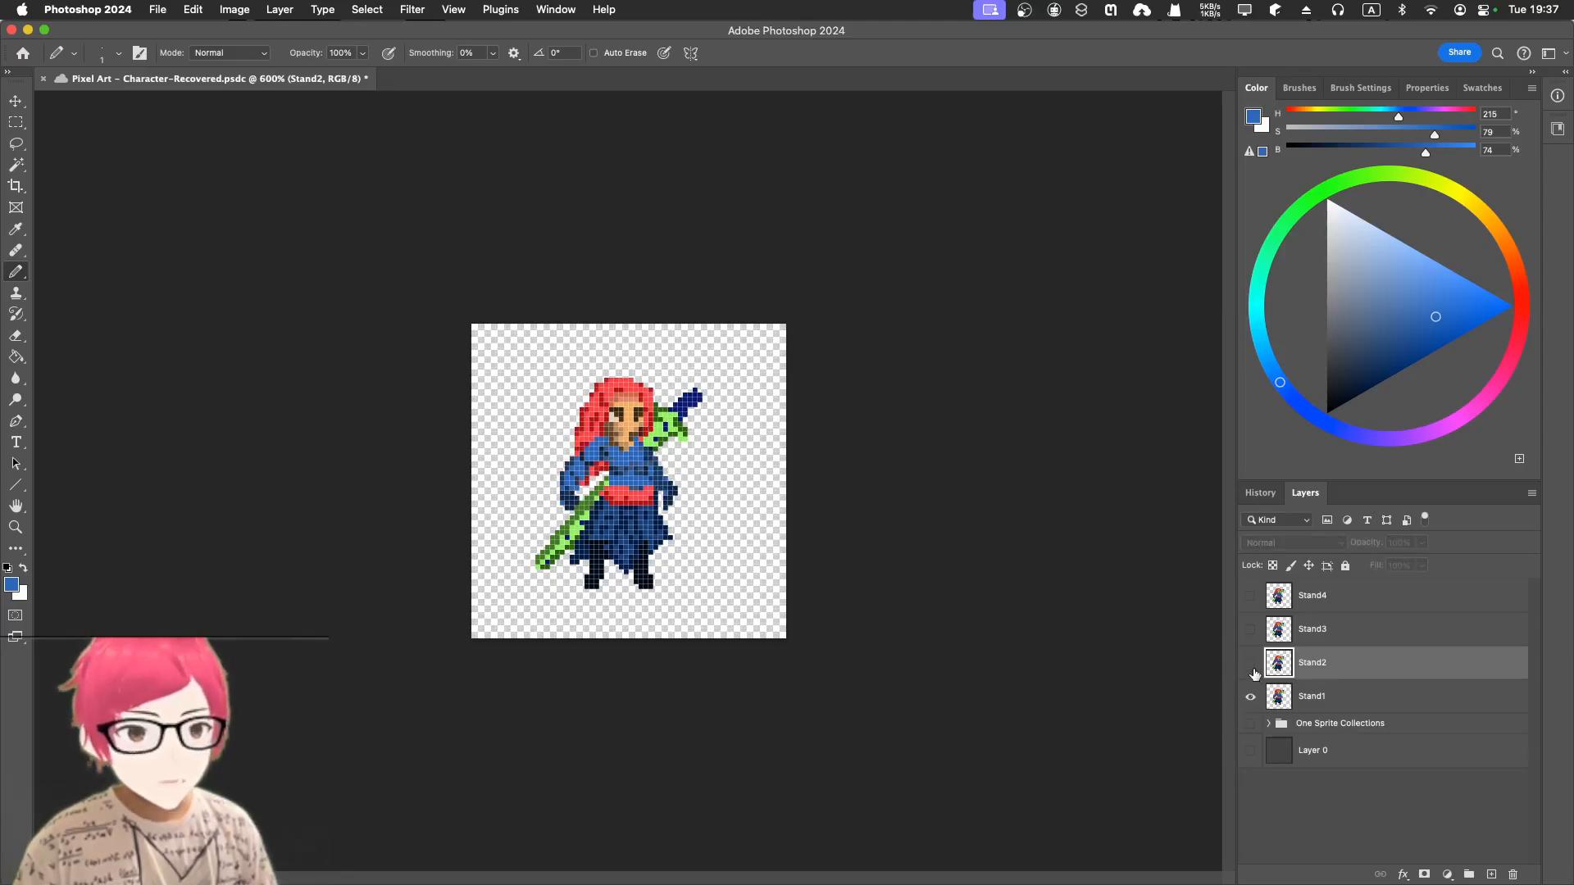
left_click(1252, 668)
left_click(1250, 694)
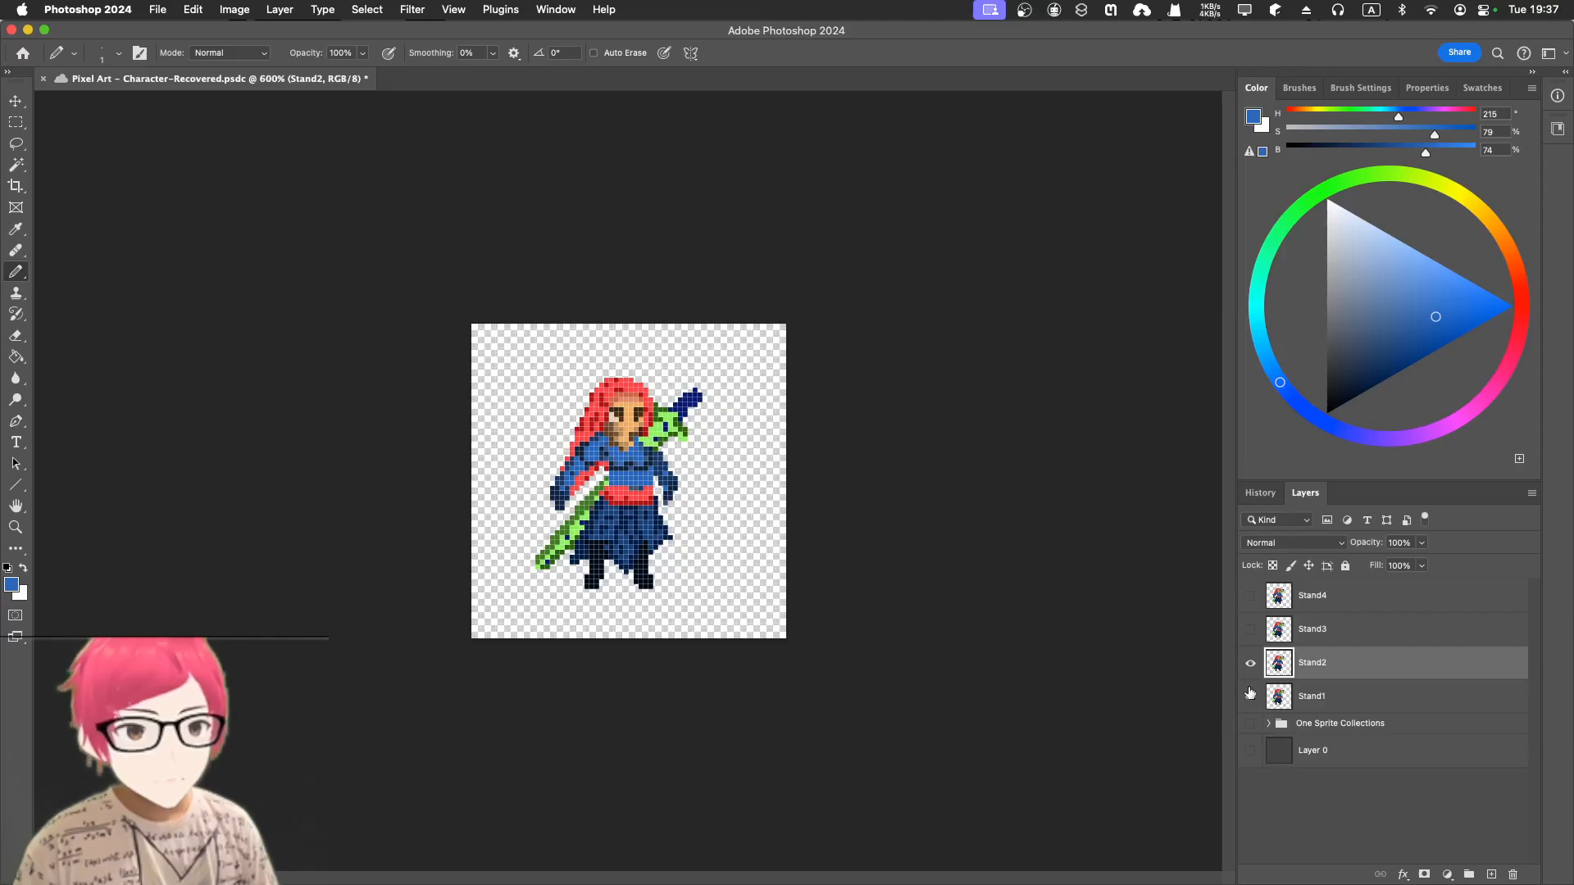
left_click(1250, 695)
left_click(1251, 665)
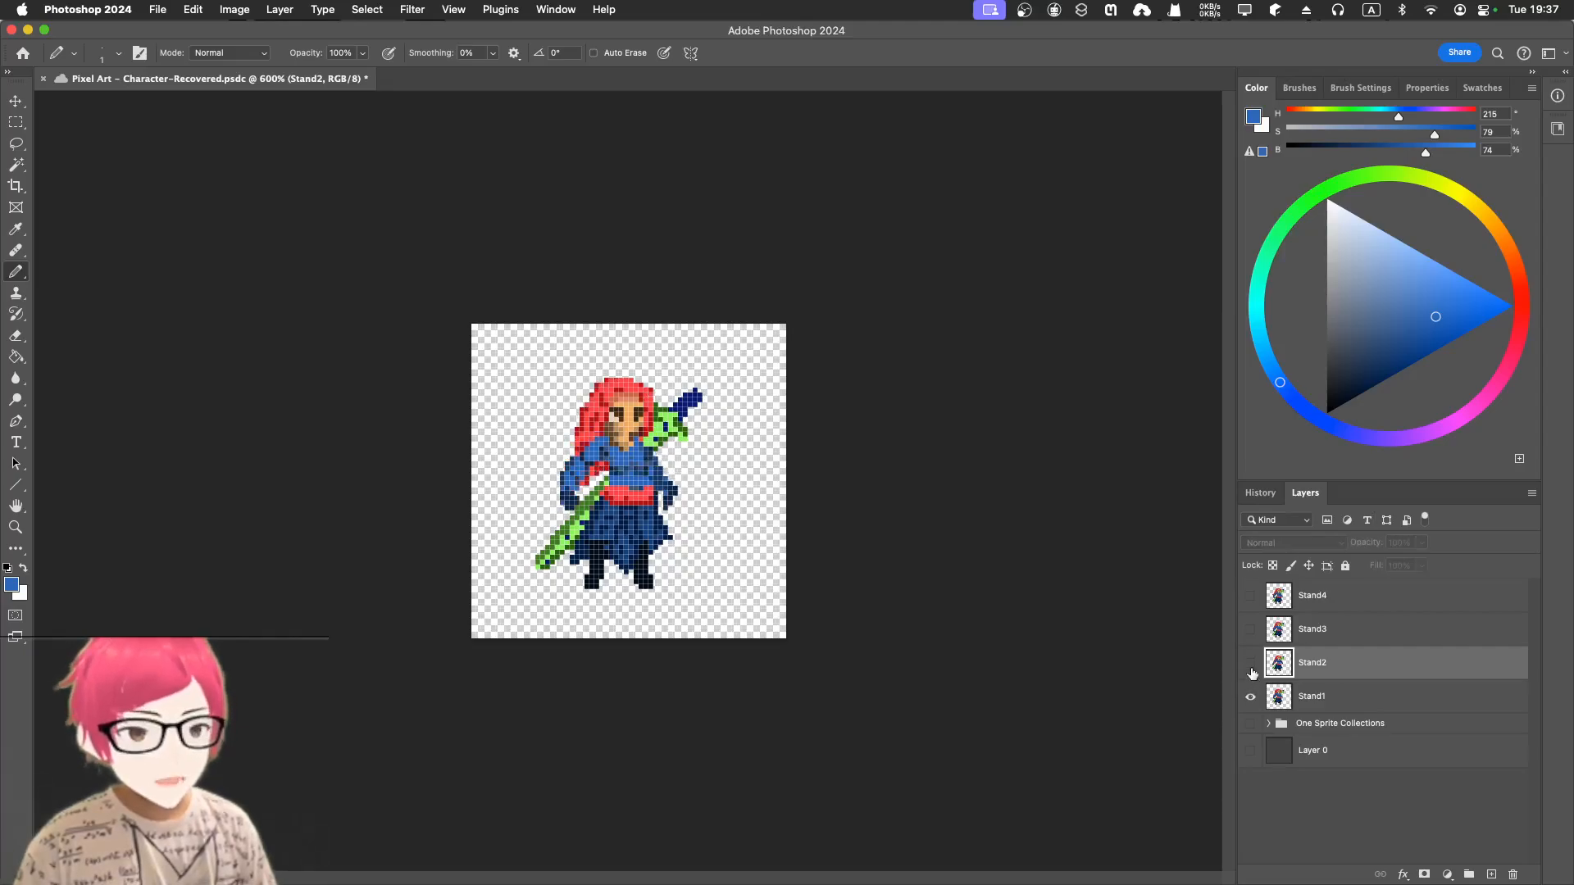
left_click(1251, 694)
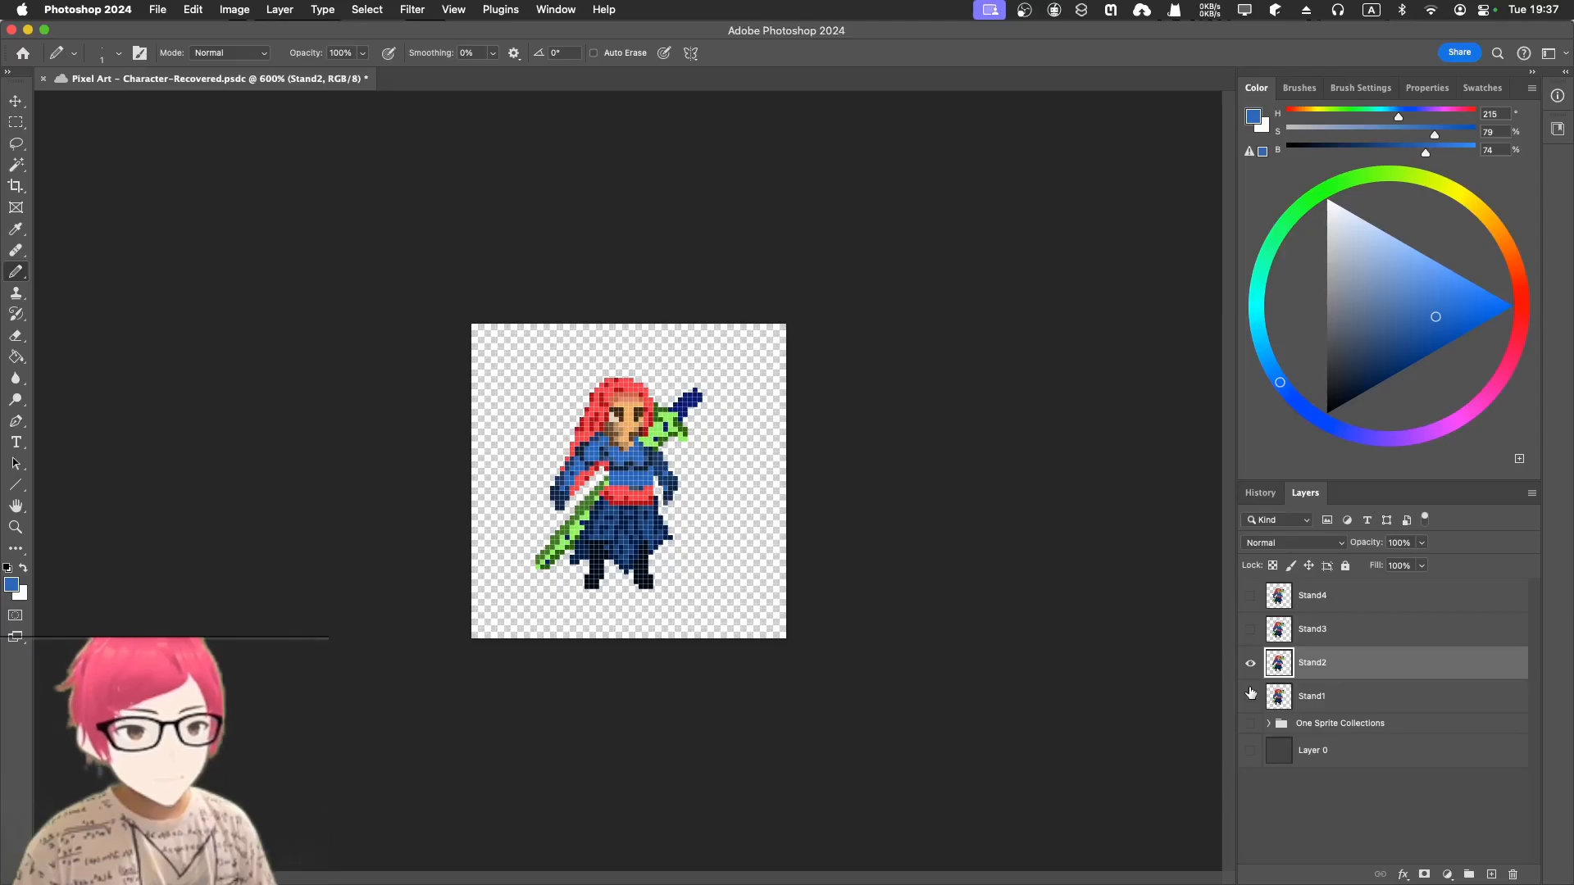
left_click(1250, 695)
left_click(1252, 663)
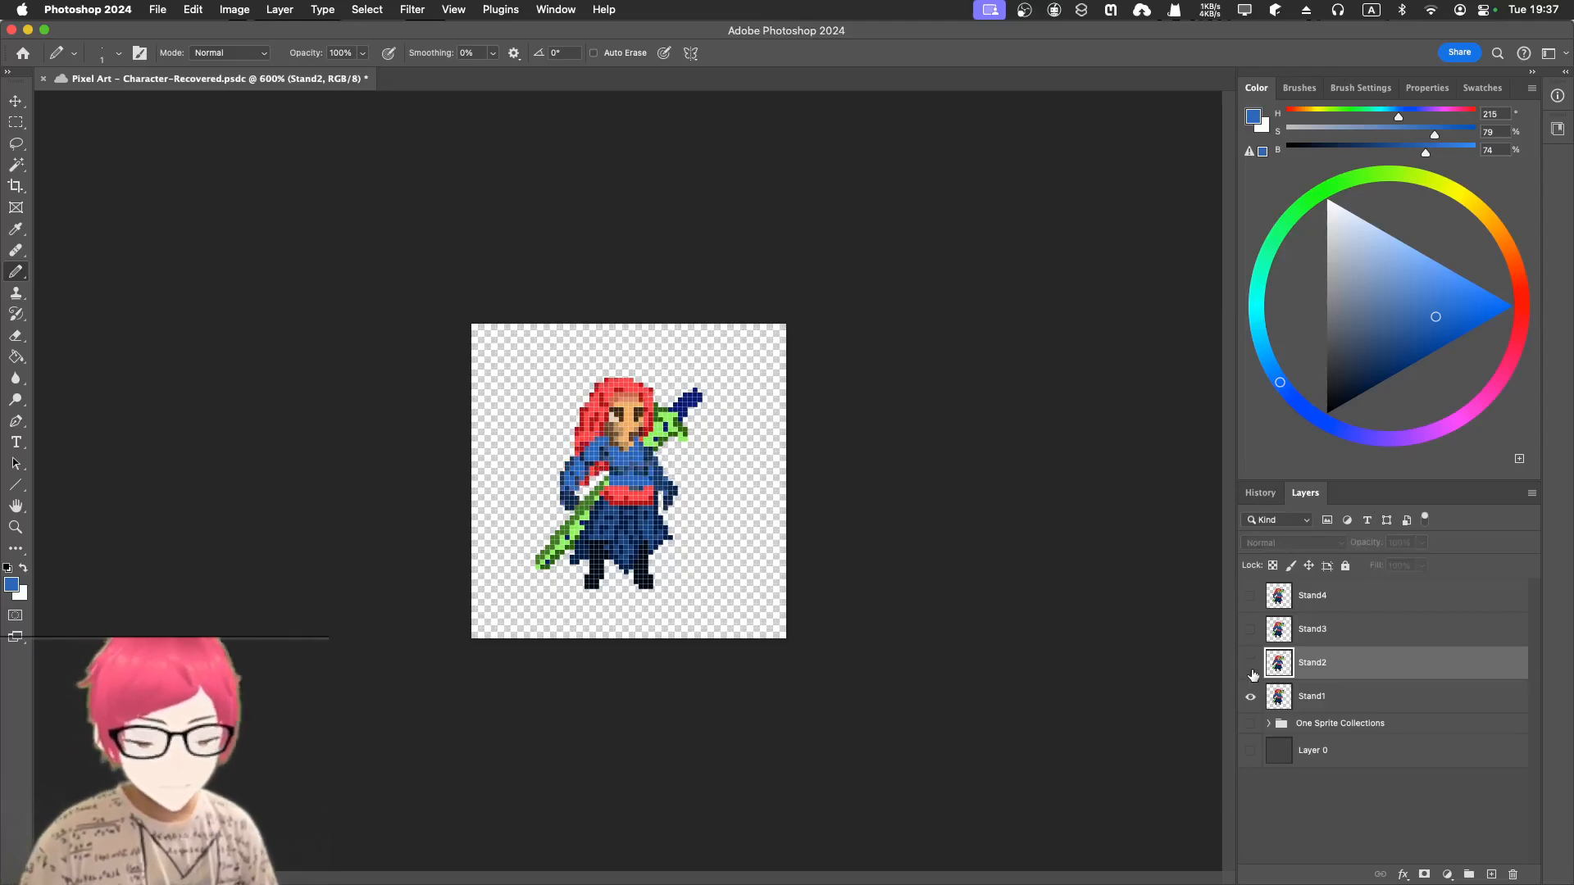
left_click(1251, 665)
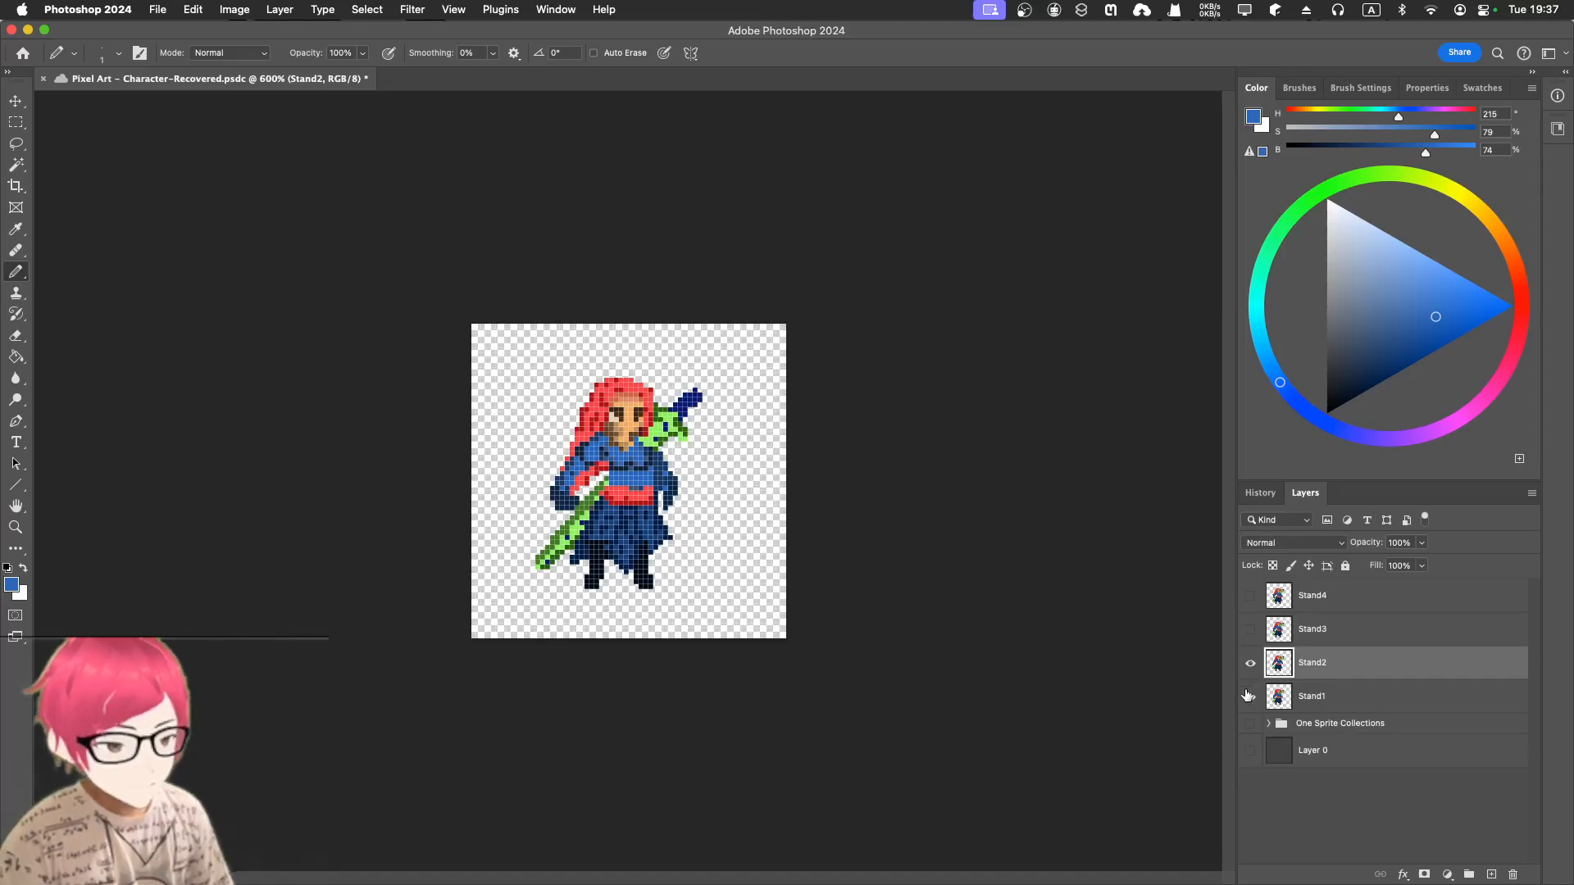
left_click(1250, 695)
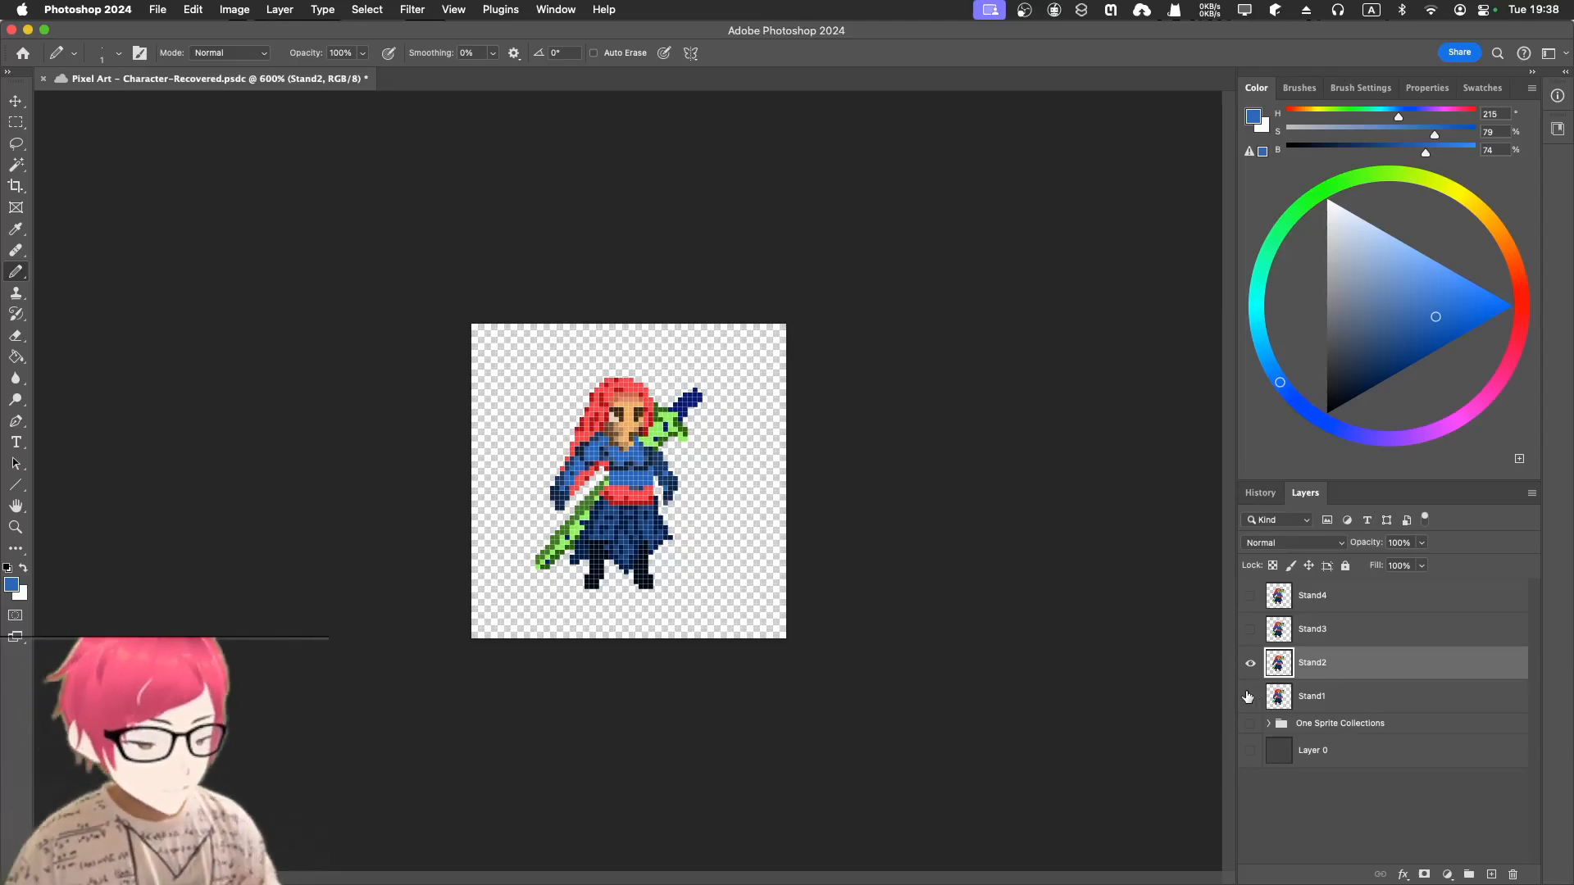
- Erase the protruding pixel at the skirt's outer edge below the far hand on Stand2 and sample the skirt's dark navy
key("super+equal")
key("super+equal")
key("super+equal")
key("super+equal")
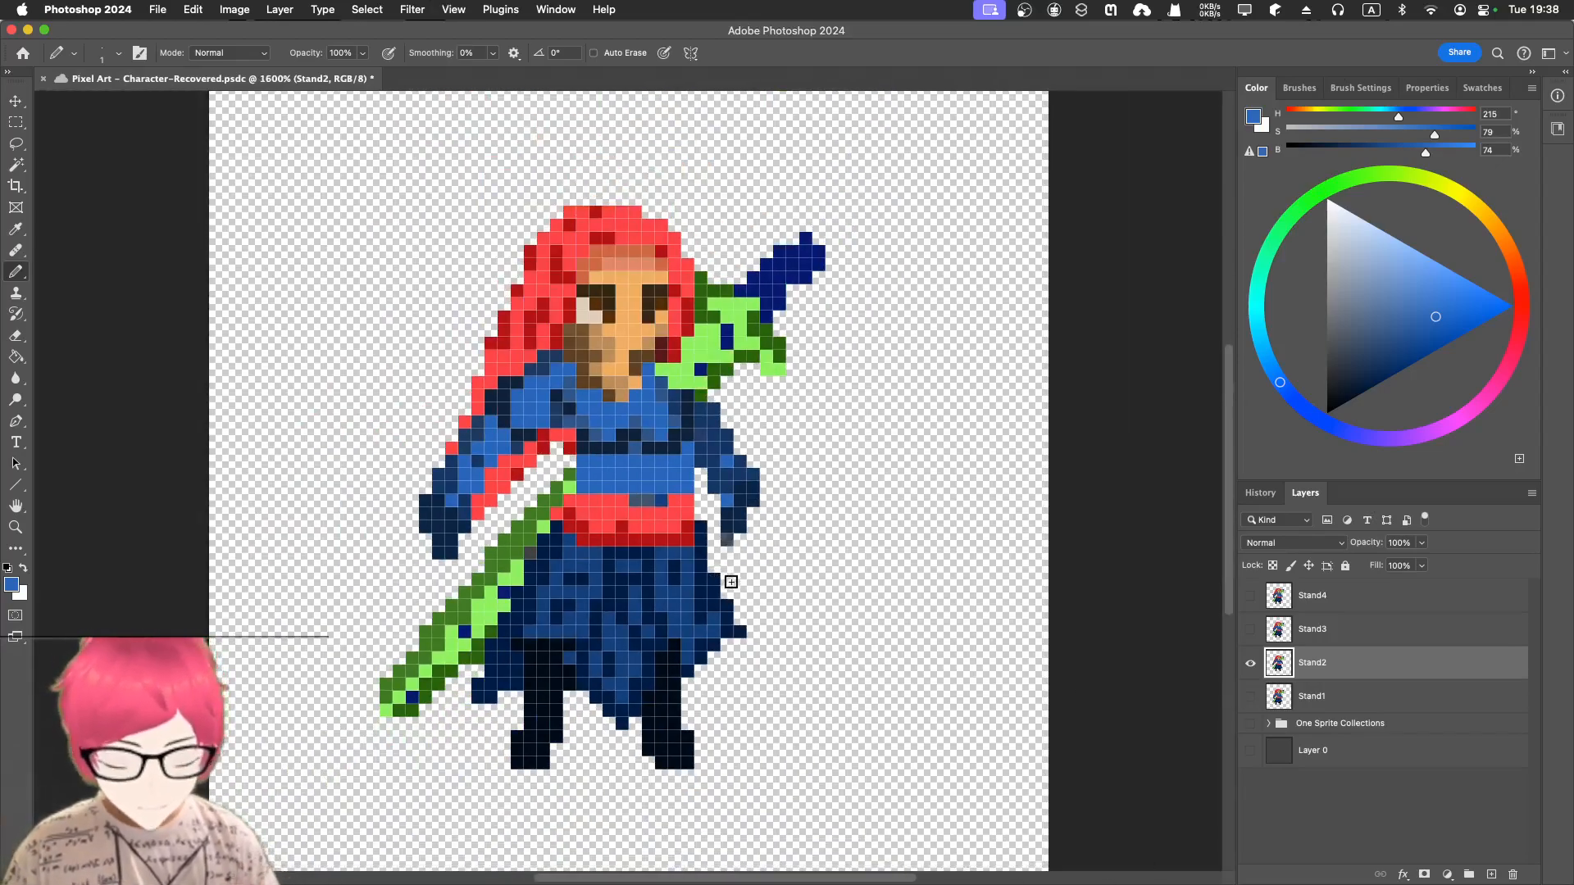
key("e")
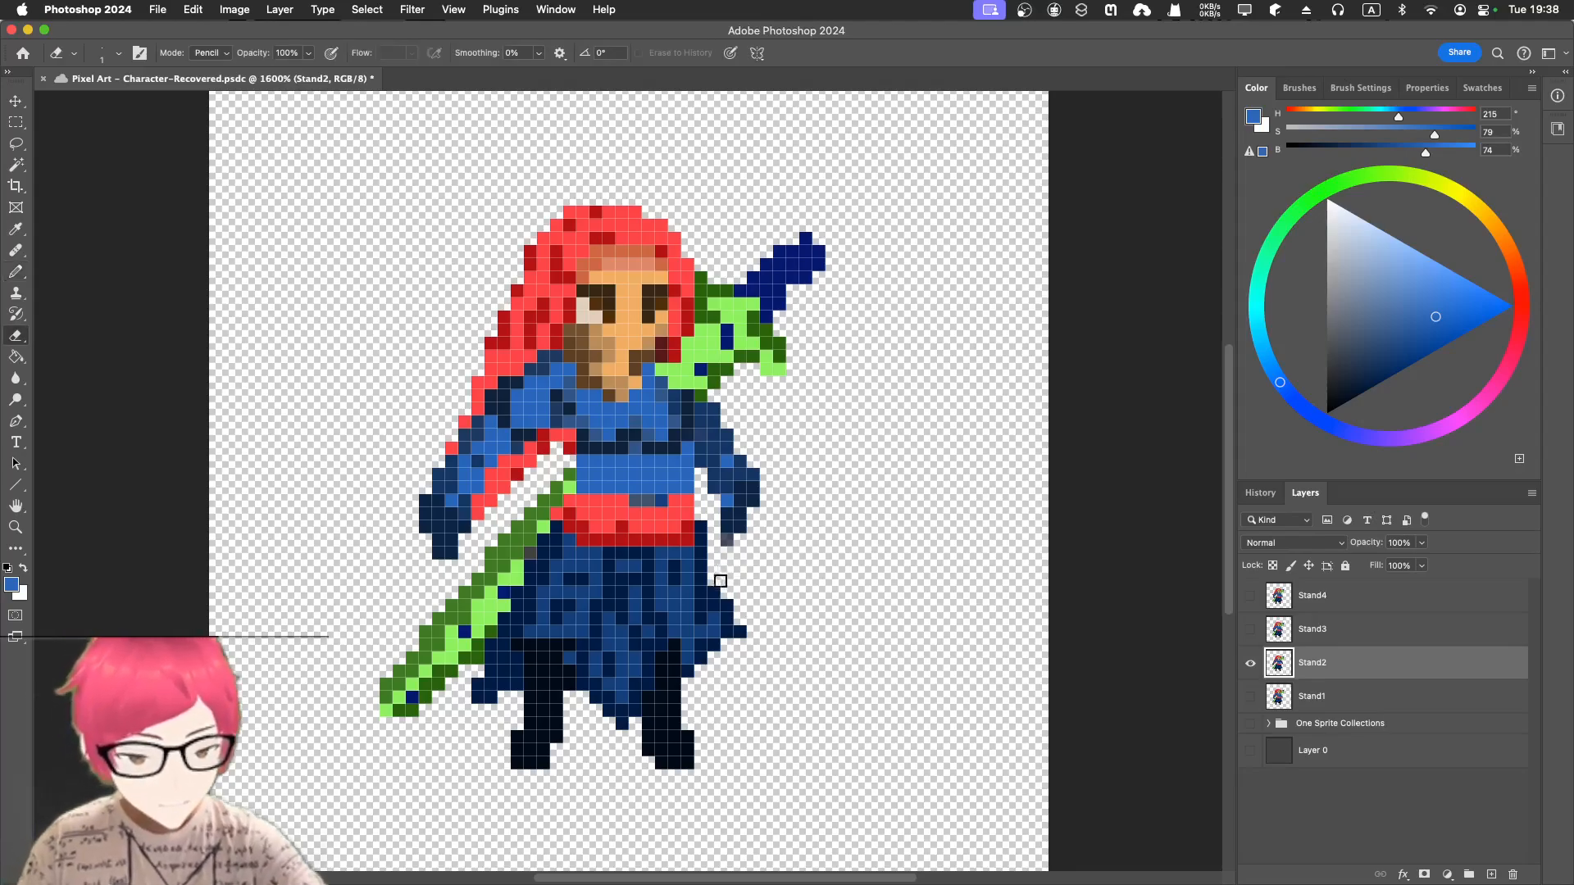
left_click(739, 632)
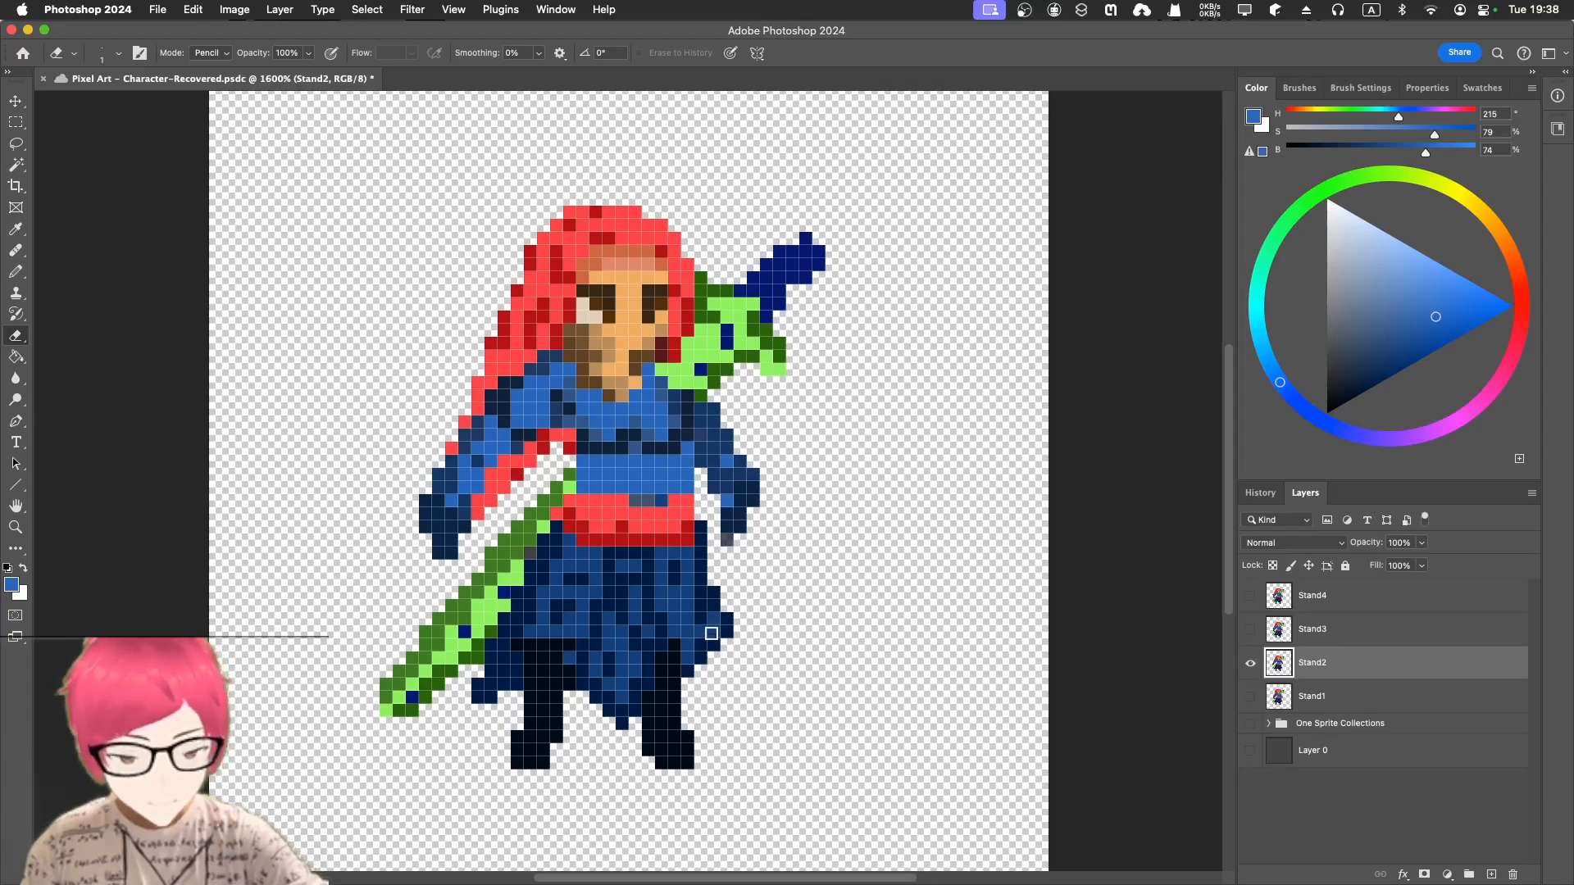
key("i")
left_click(718, 649)
key("b")
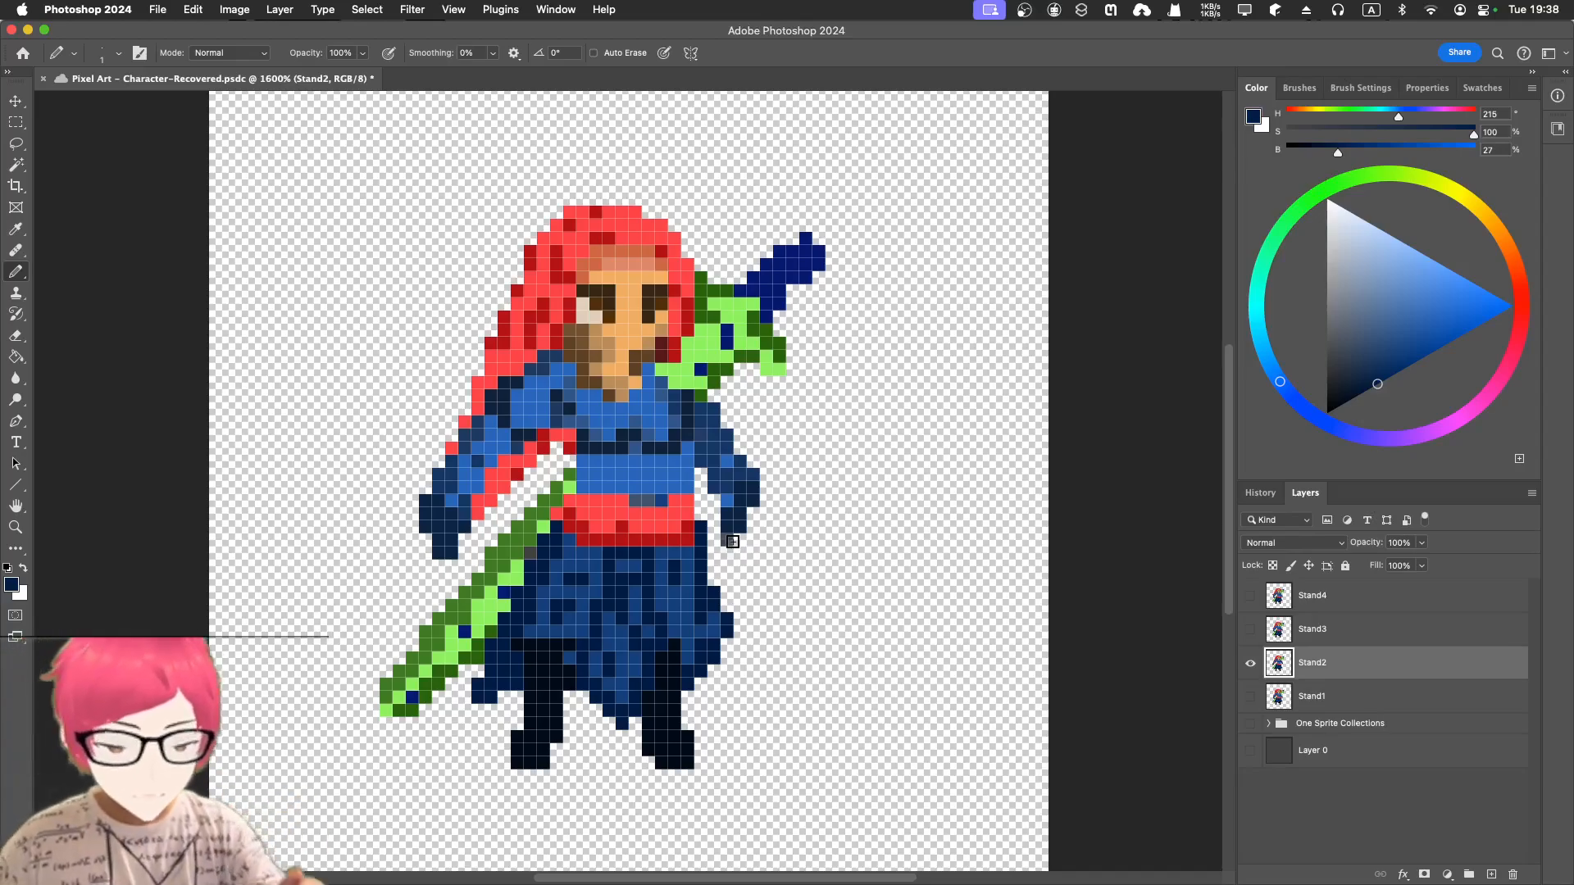
- Reshape the skirt's middle hem between the legs, extending its tip downward with dark navy pixels
key("i")
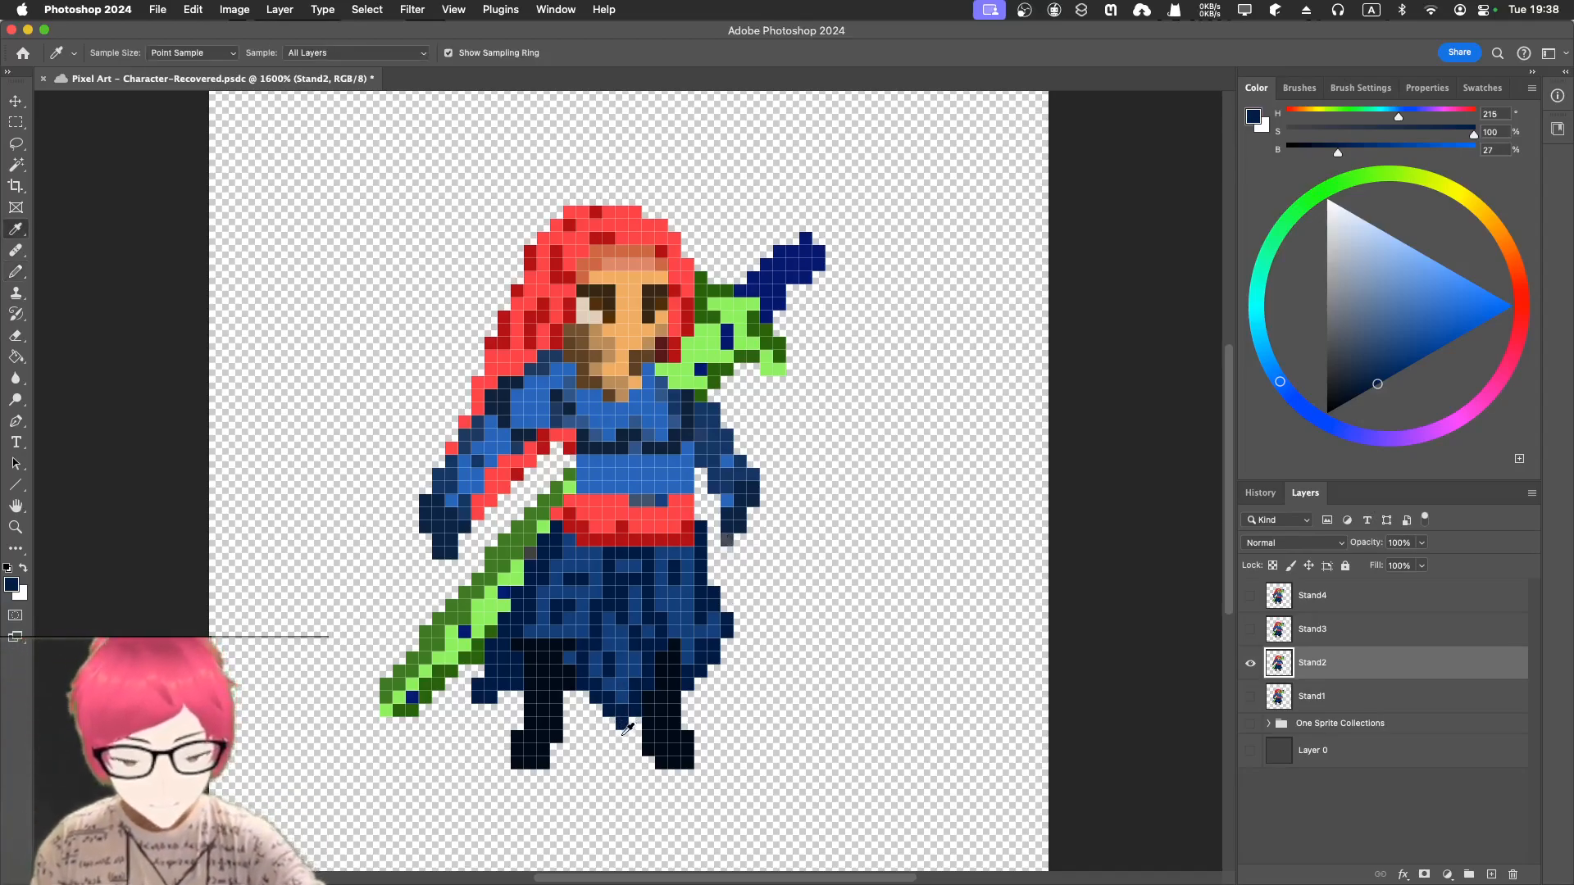
key("e")
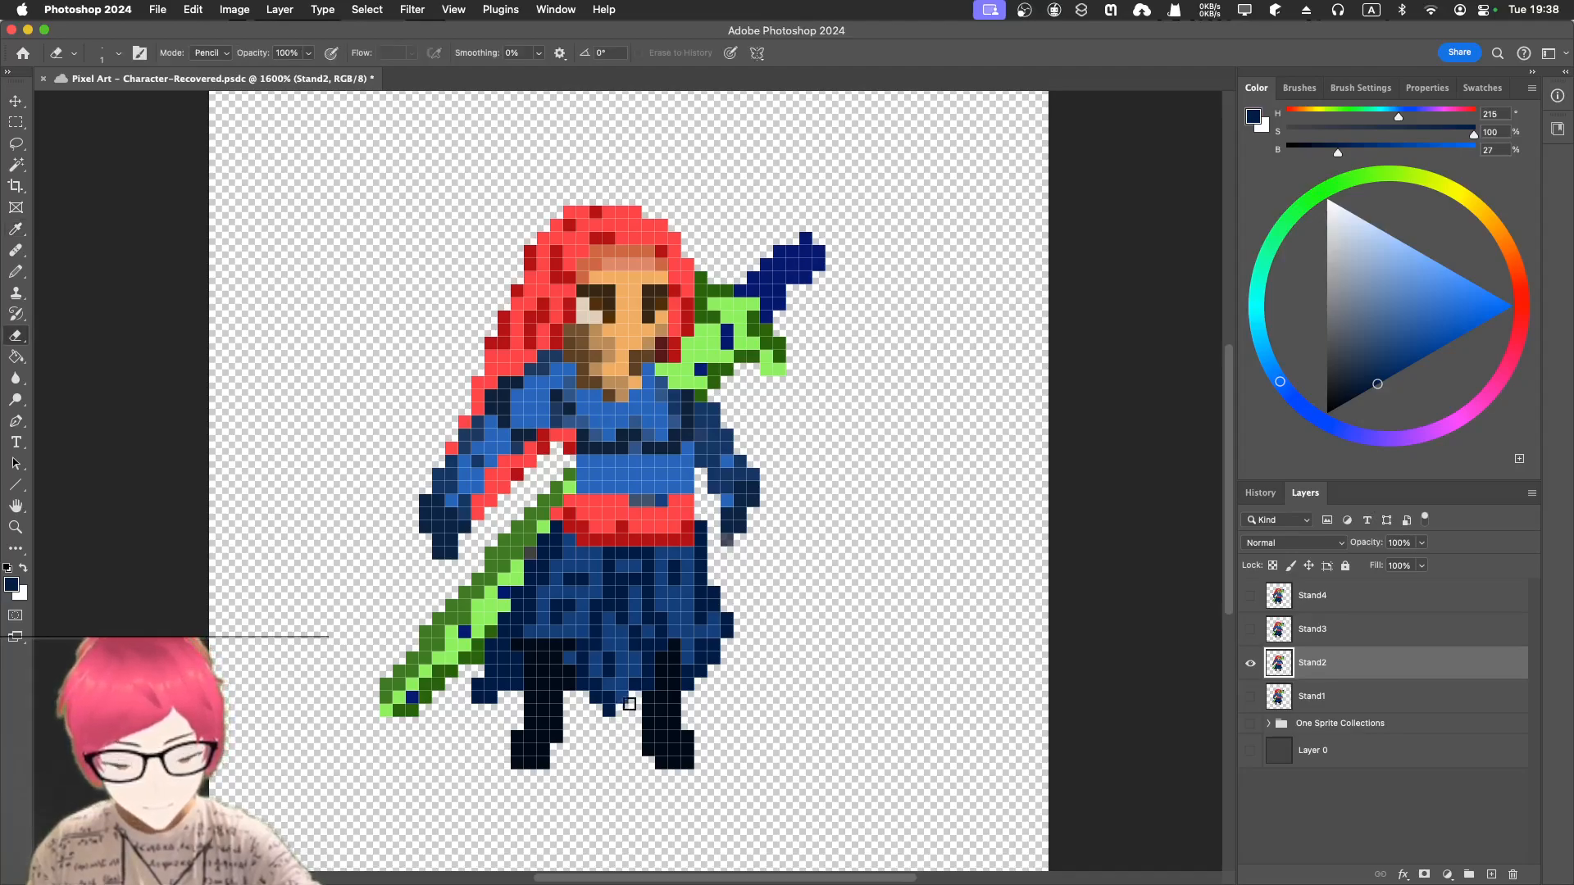
key("i")
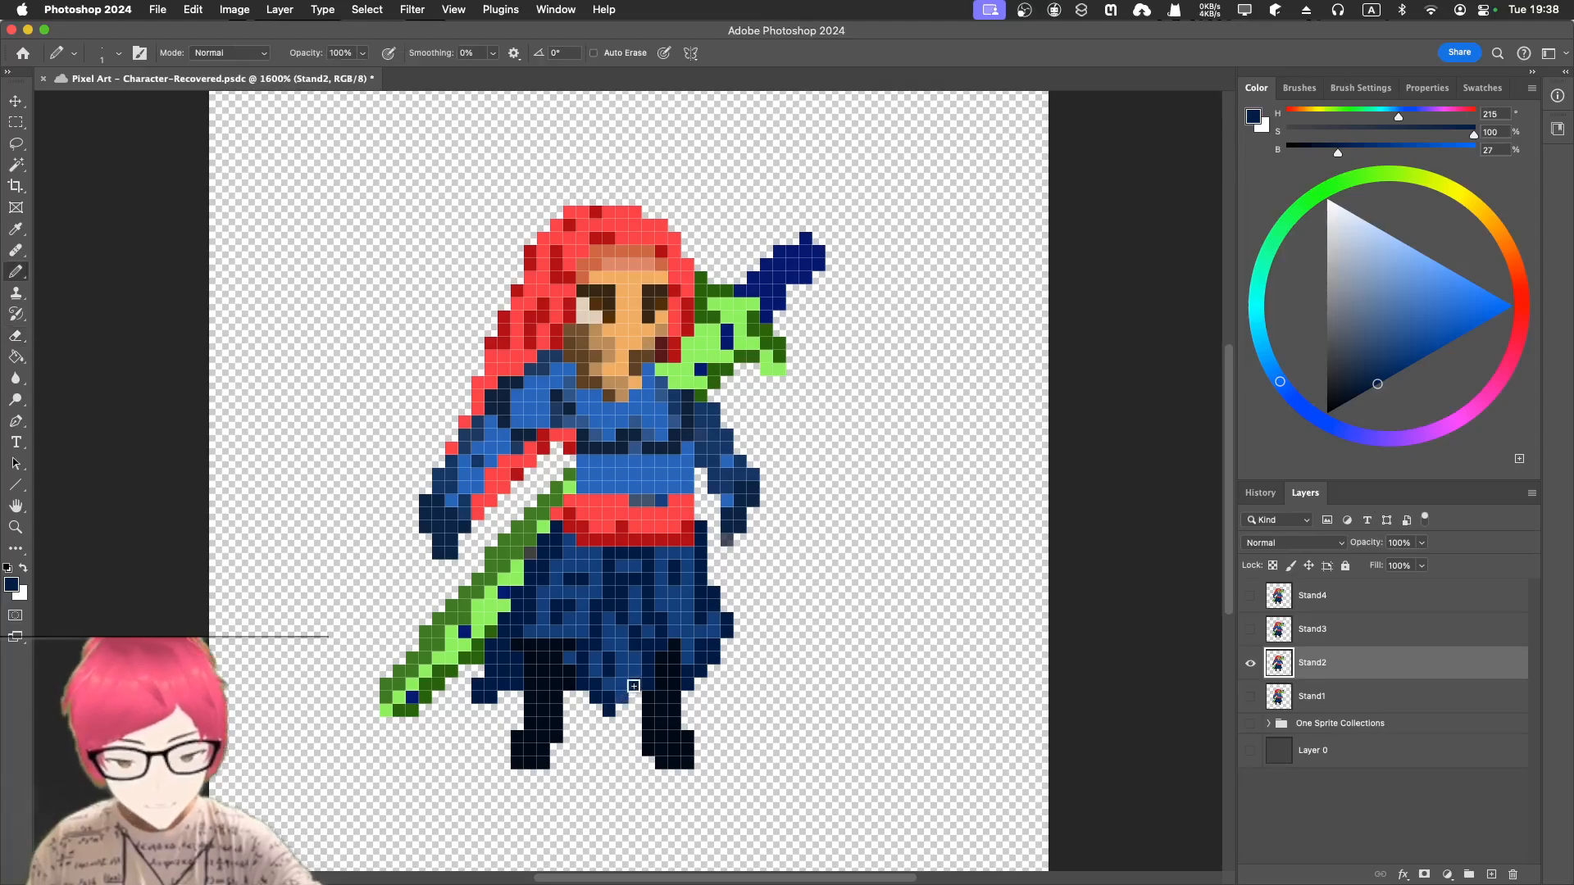
key("b")
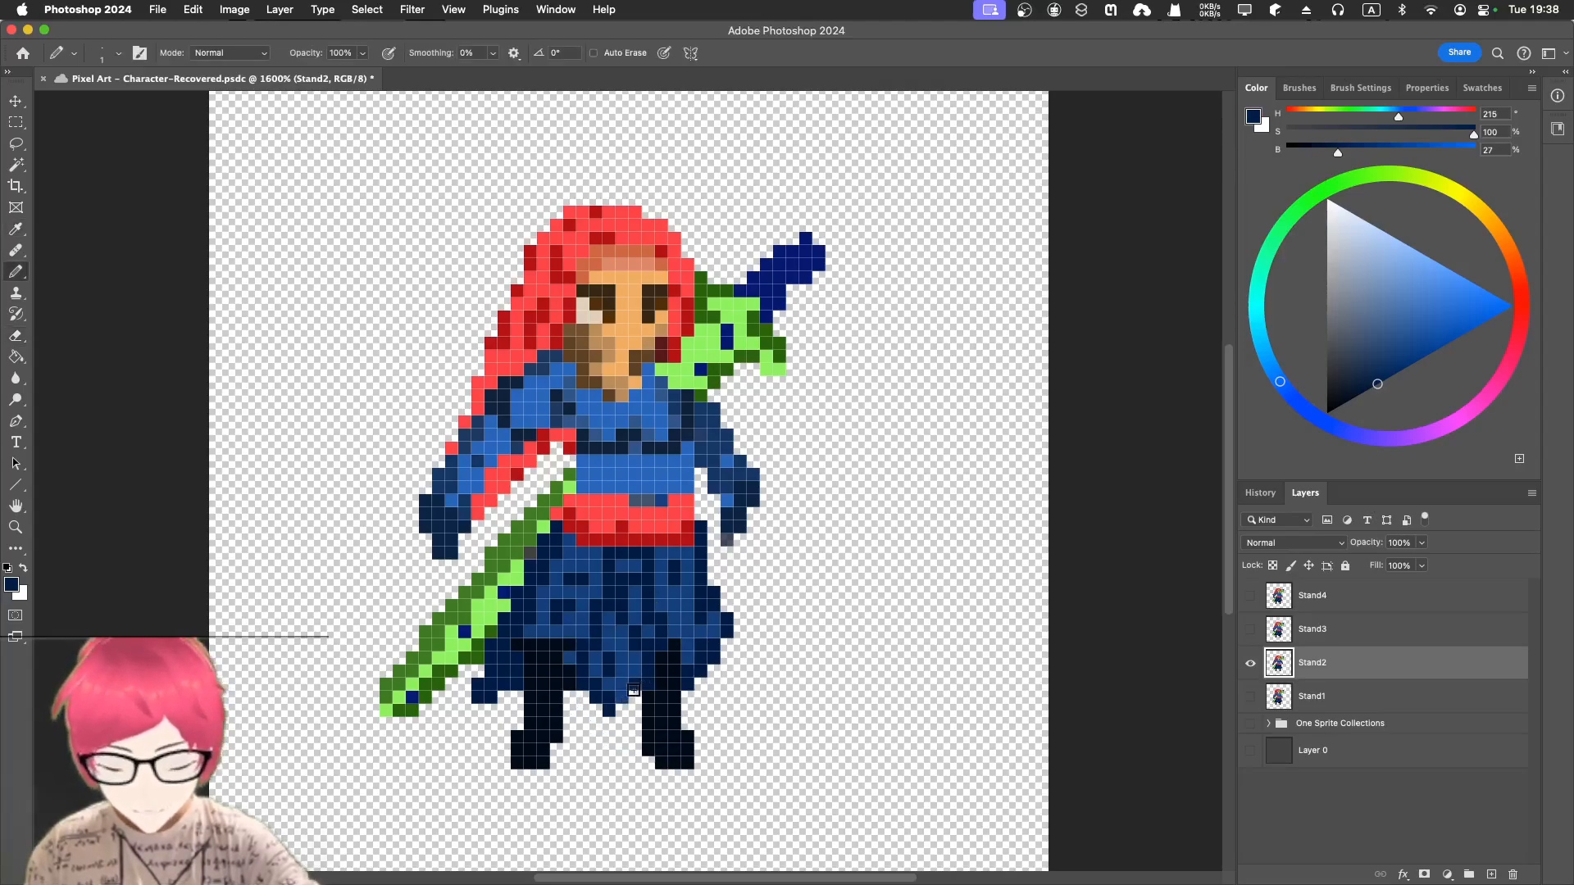
left_click(622, 720)
left_click(583, 702)
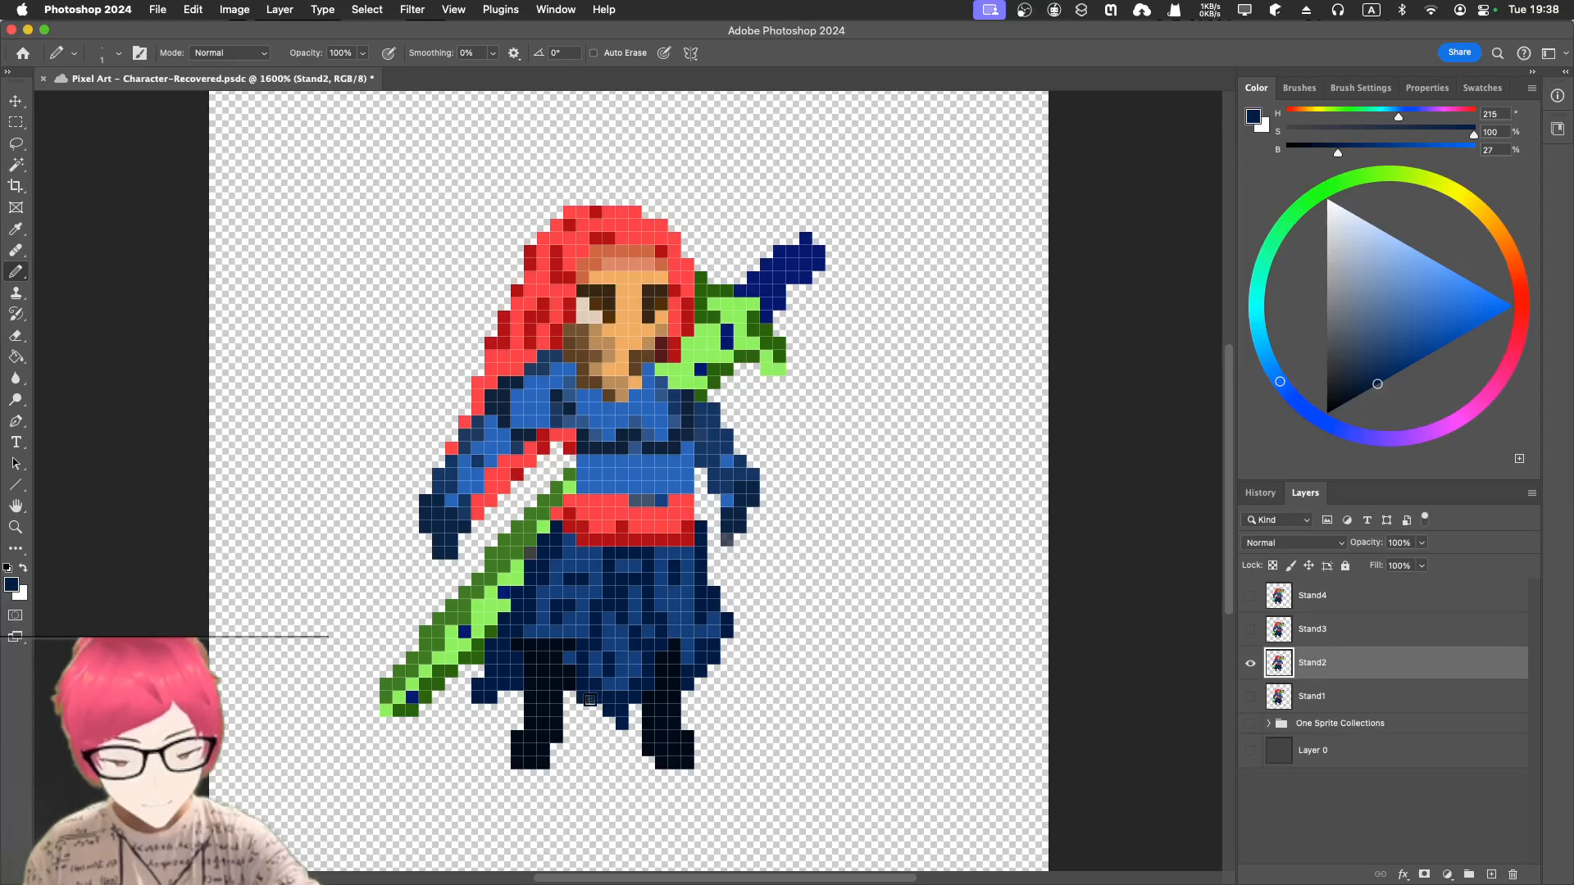
left_click(596, 735)
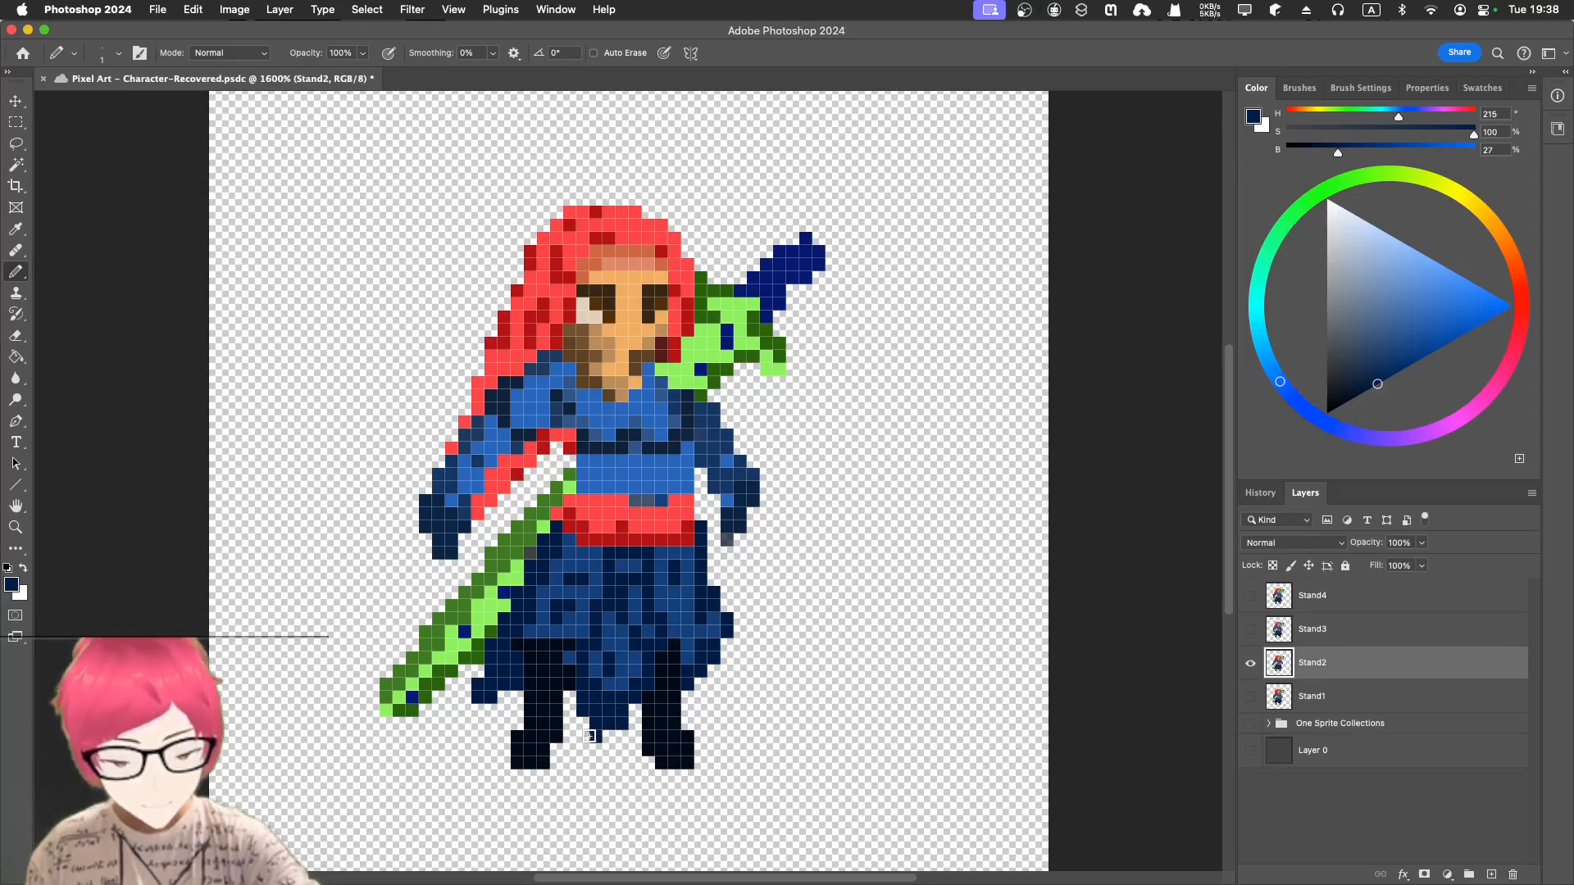
- Sample the skirt's medium blue and paint highlight pixels inside the extended middle hem between the legs
key("i")
left_click(632, 667)
key("b")
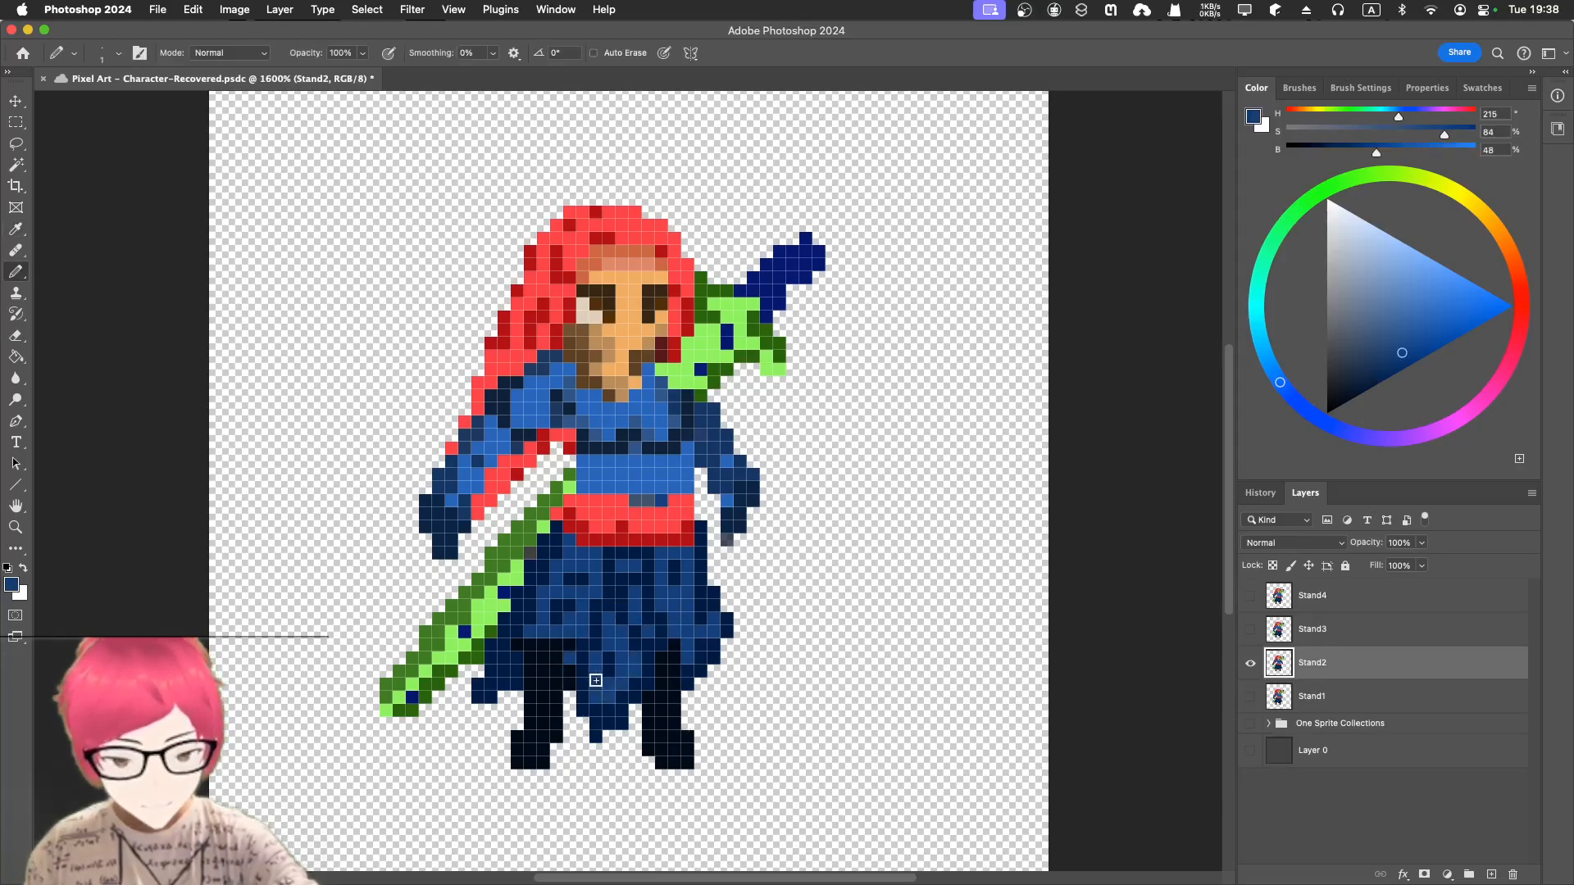
left_click(618, 695)
left_click(619, 712)
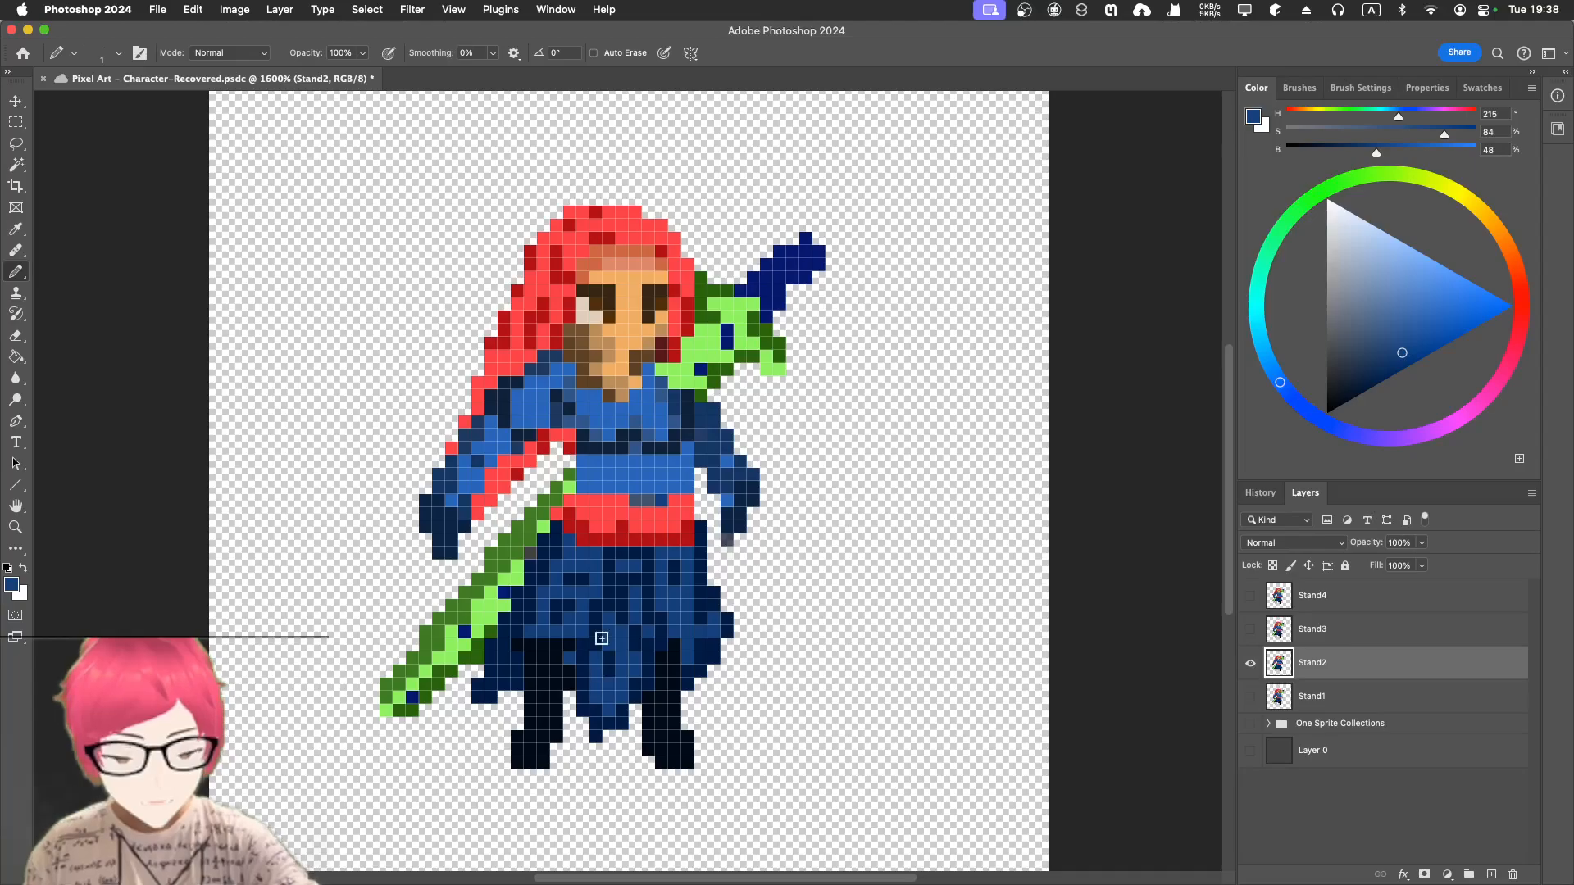
- Compare the reshaped skirt on Stand2 with Stand1 by switching their visibility, leaving only Stand2 visible
left_click(1249, 696)
left_click(1249, 664)
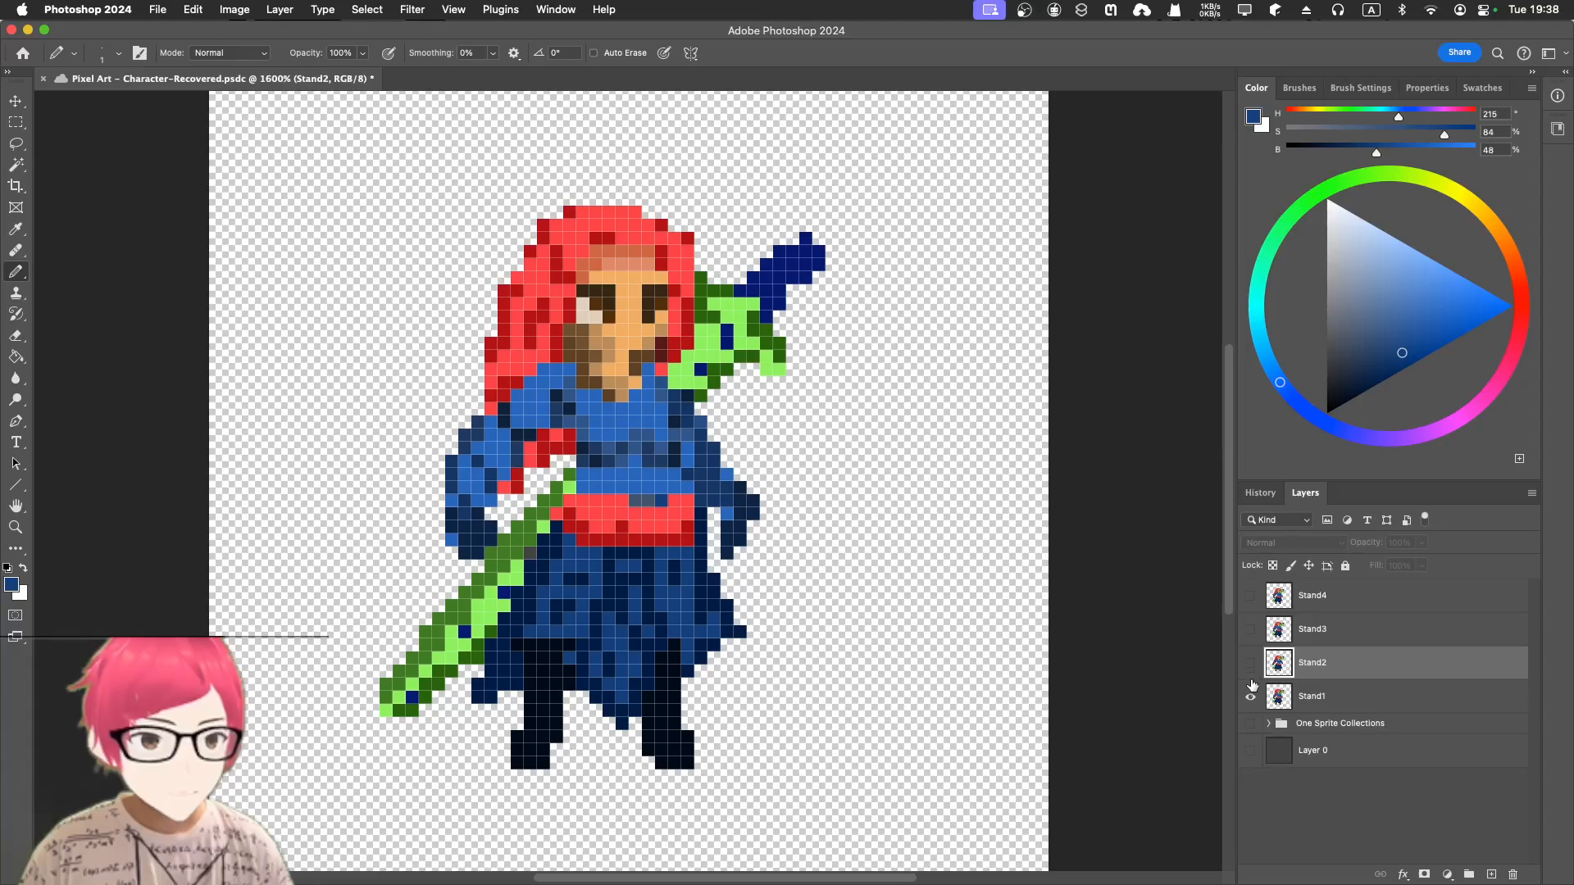
left_click(1250, 663)
left_click(1249, 696)
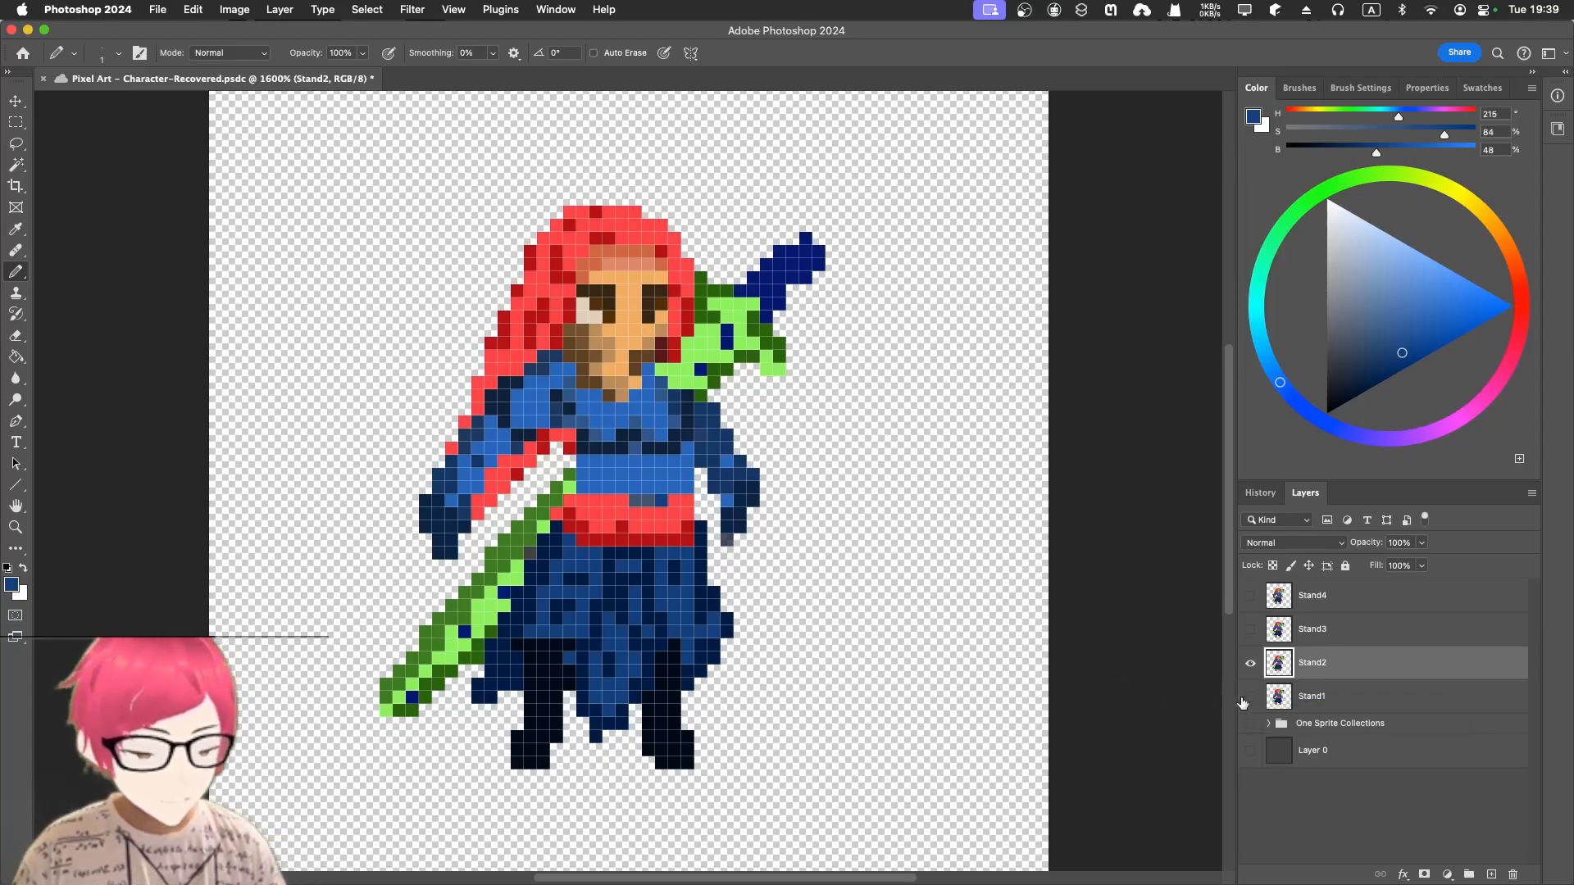
left_click(1248, 698)
left_click(1247, 697)
left_click(1247, 697)
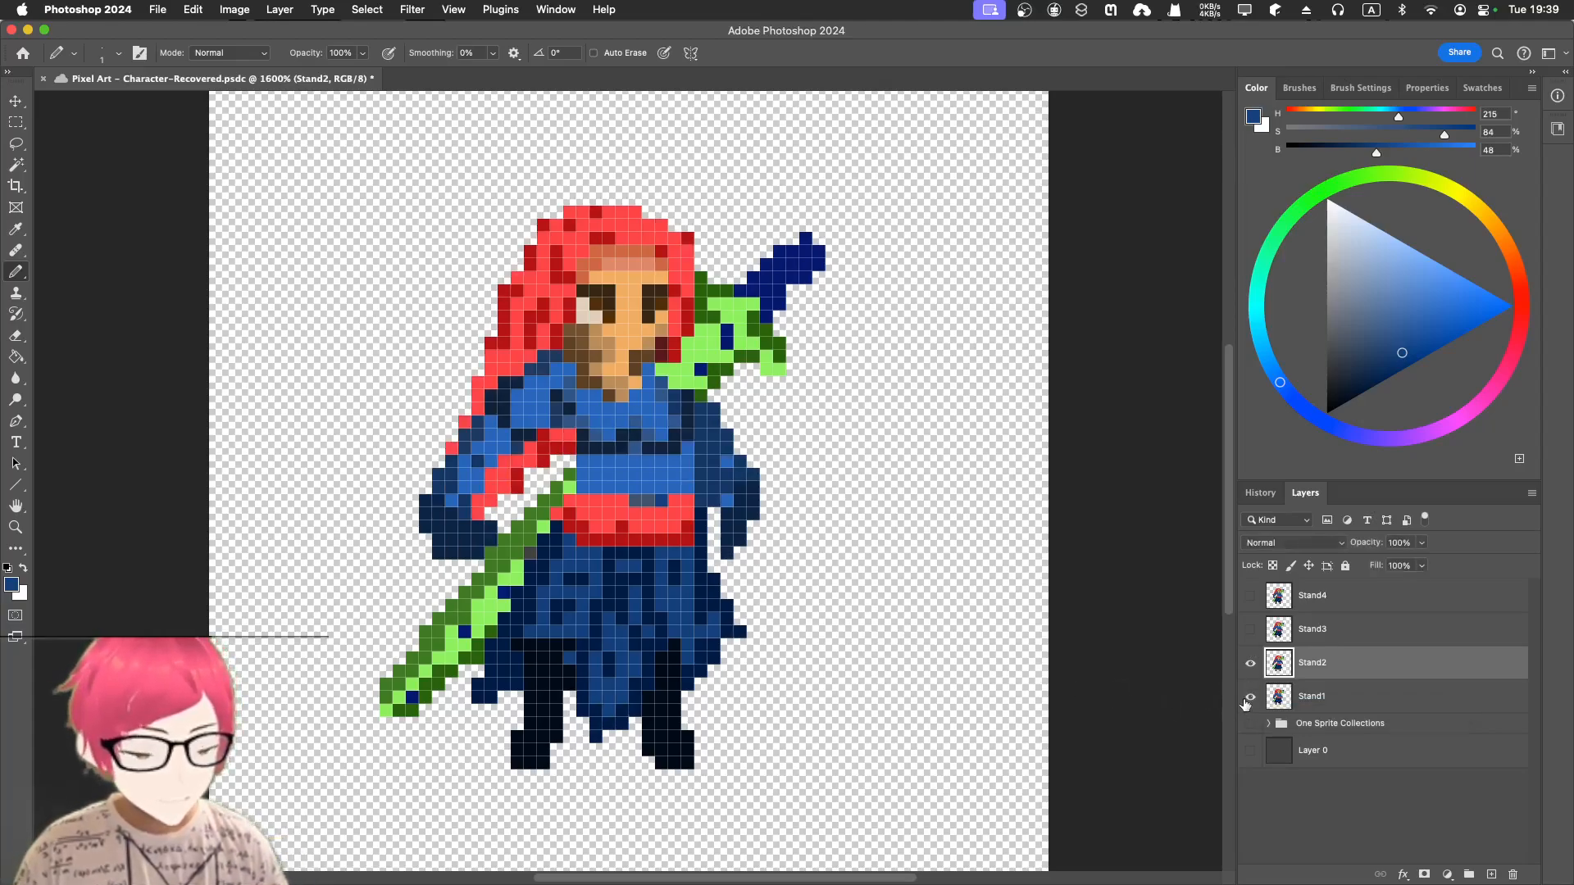
left_click(1248, 697)
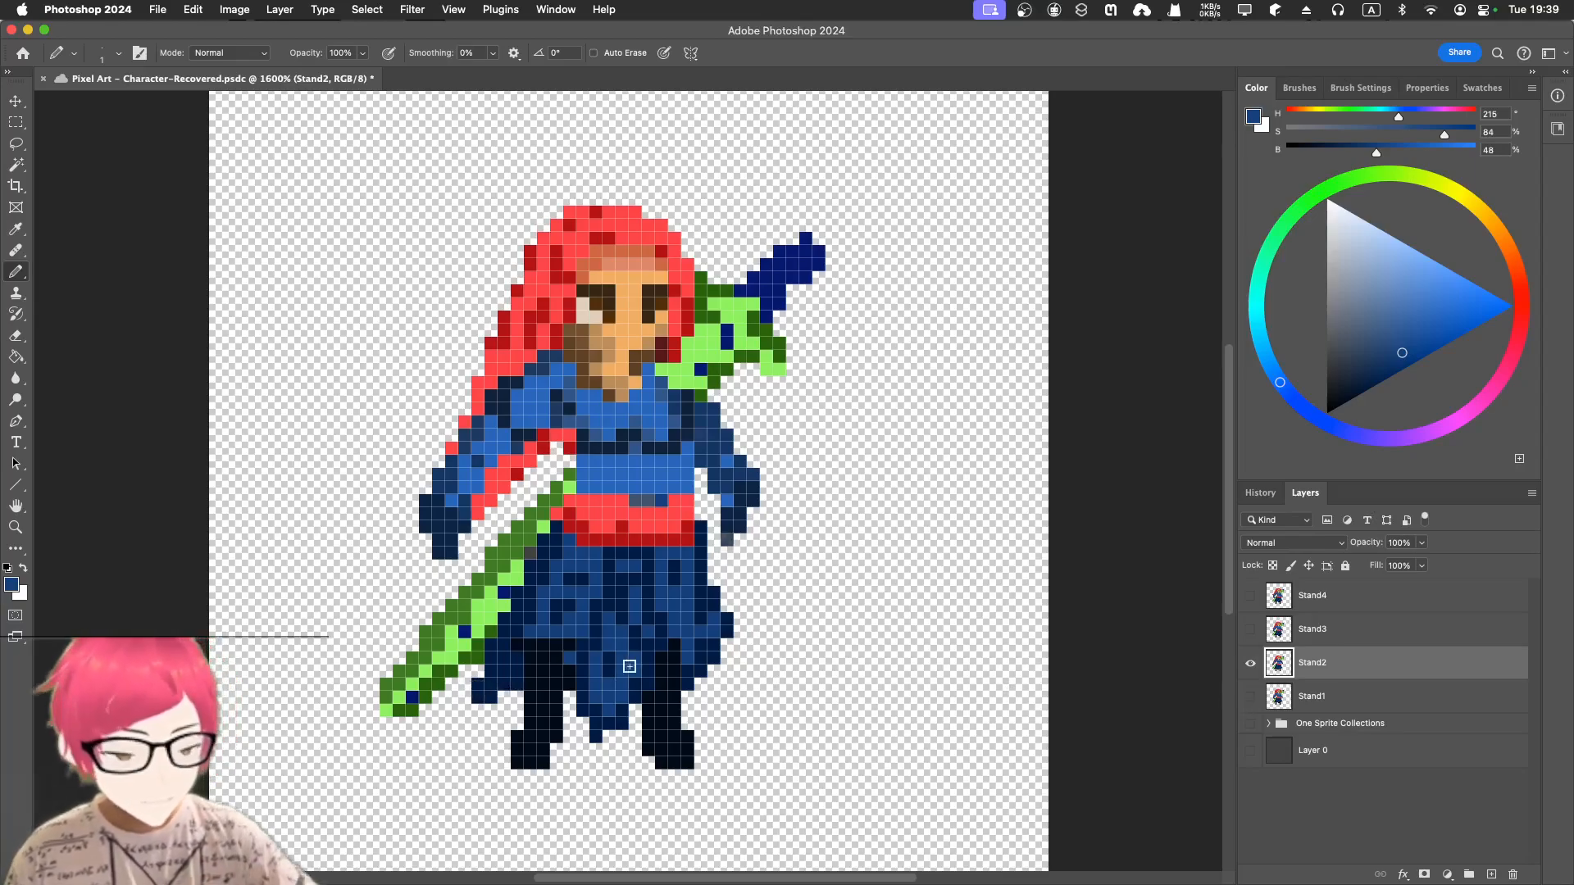
- Extend the skirt's rear hem outward below the sword blade and shade it with sampled dark navy and medium blue
left_click_drag(468, 691, 450, 697)
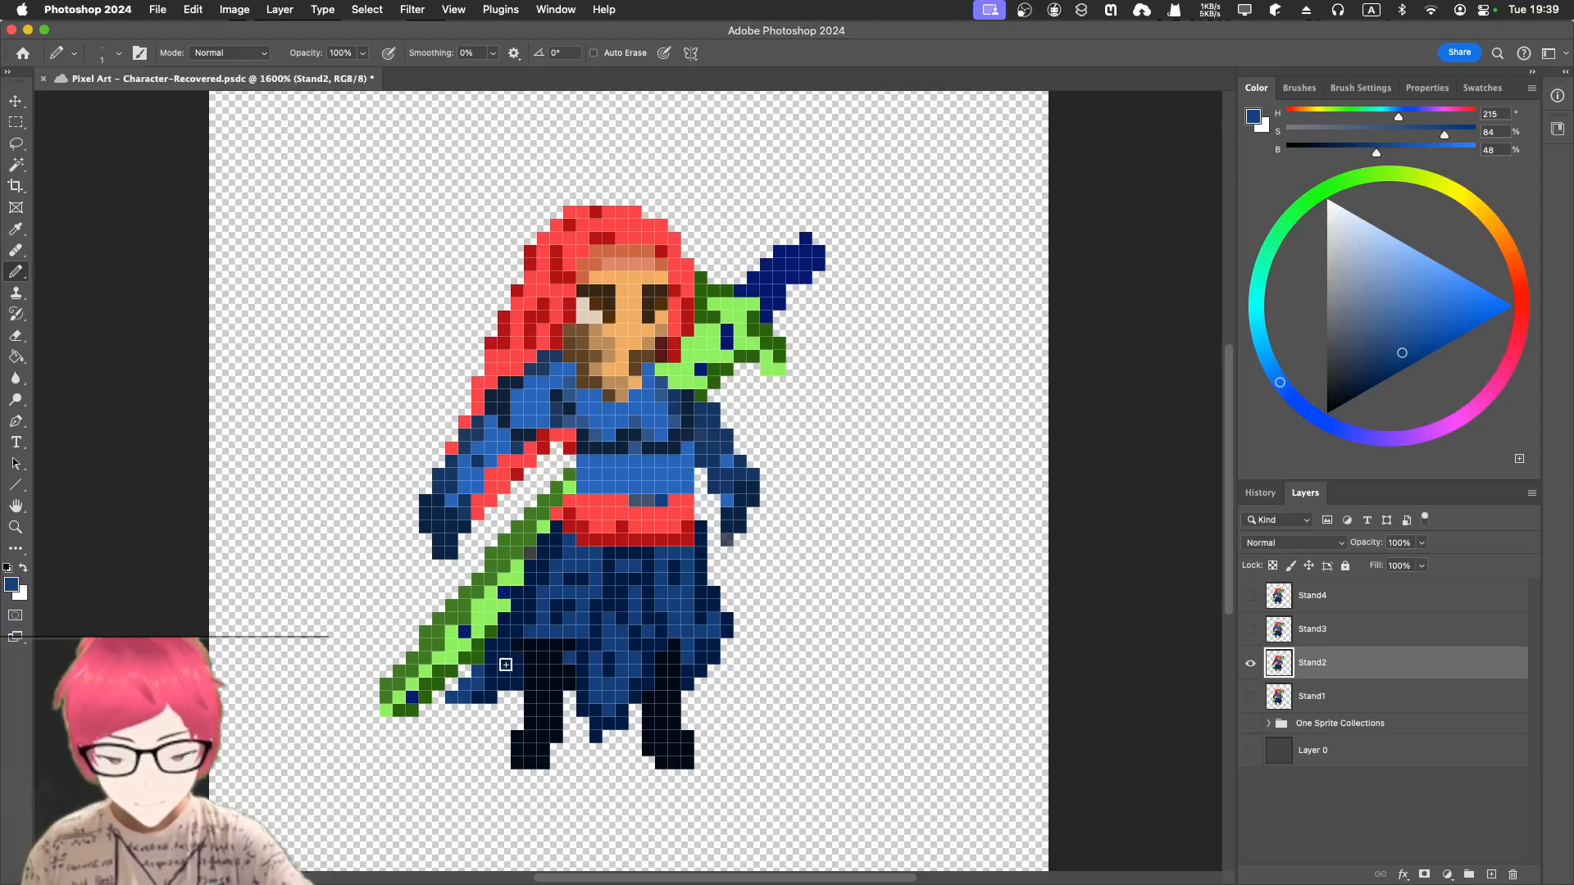
key("i")
left_click(487, 694)
key("b")
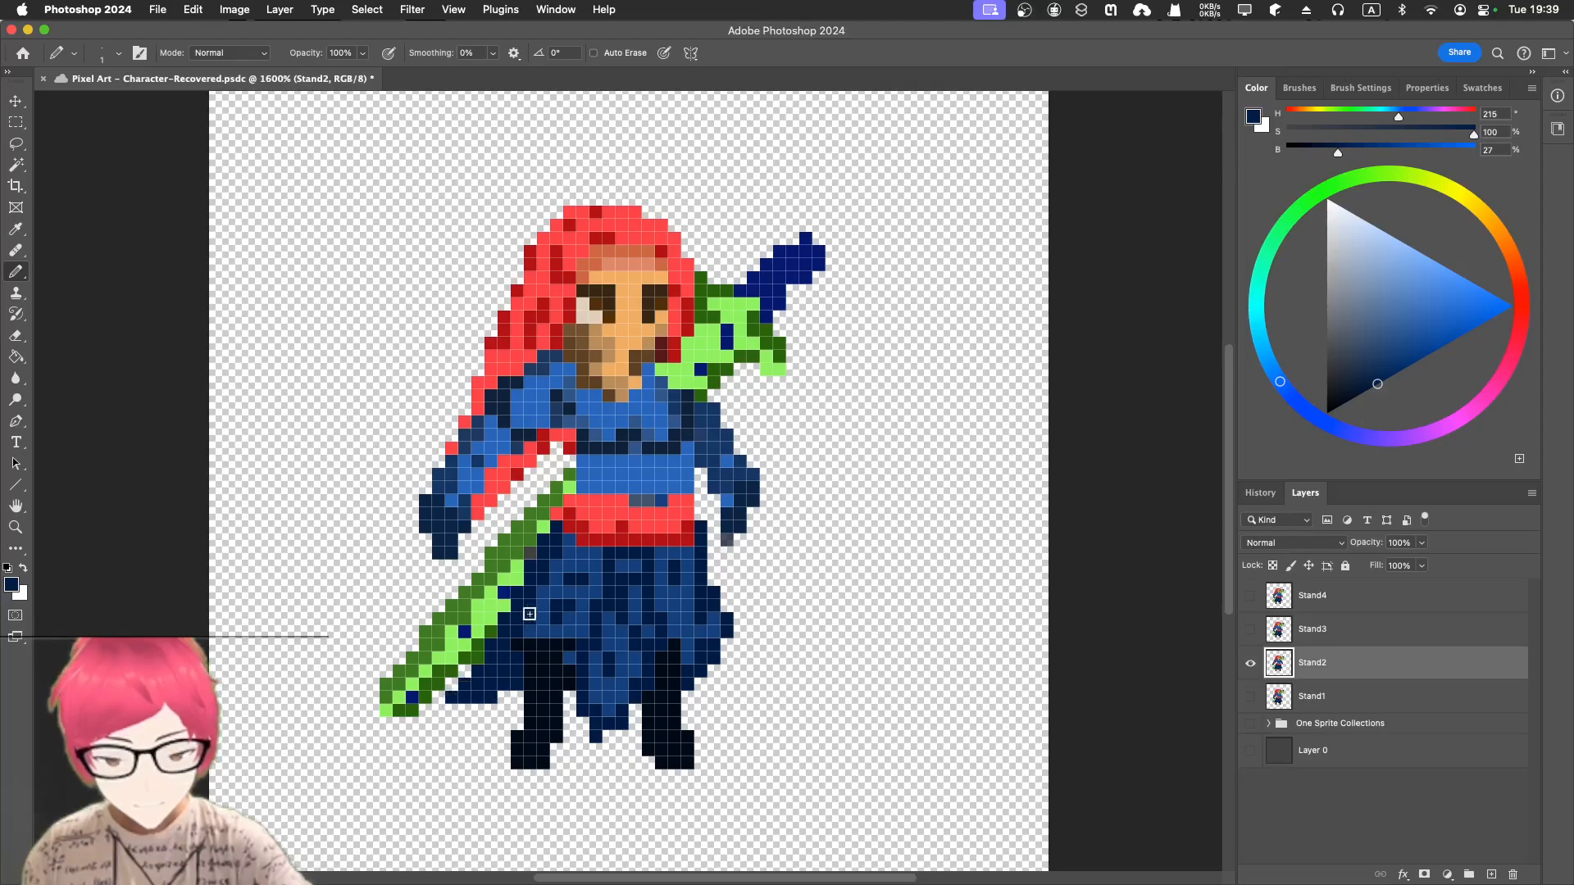
key("i")
left_click(534, 648)
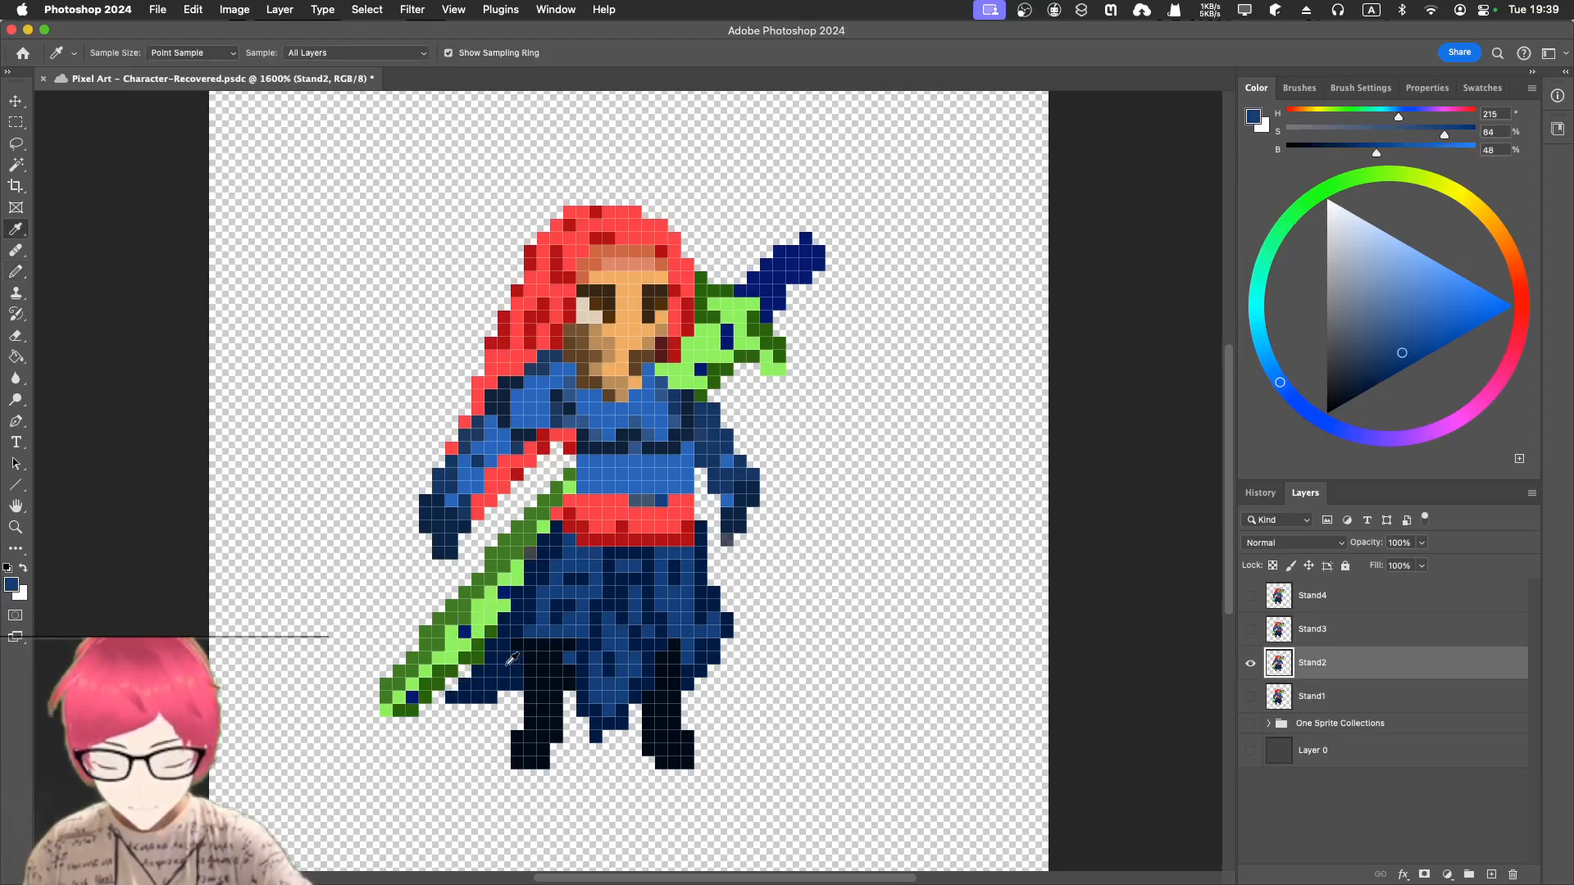
key("b")
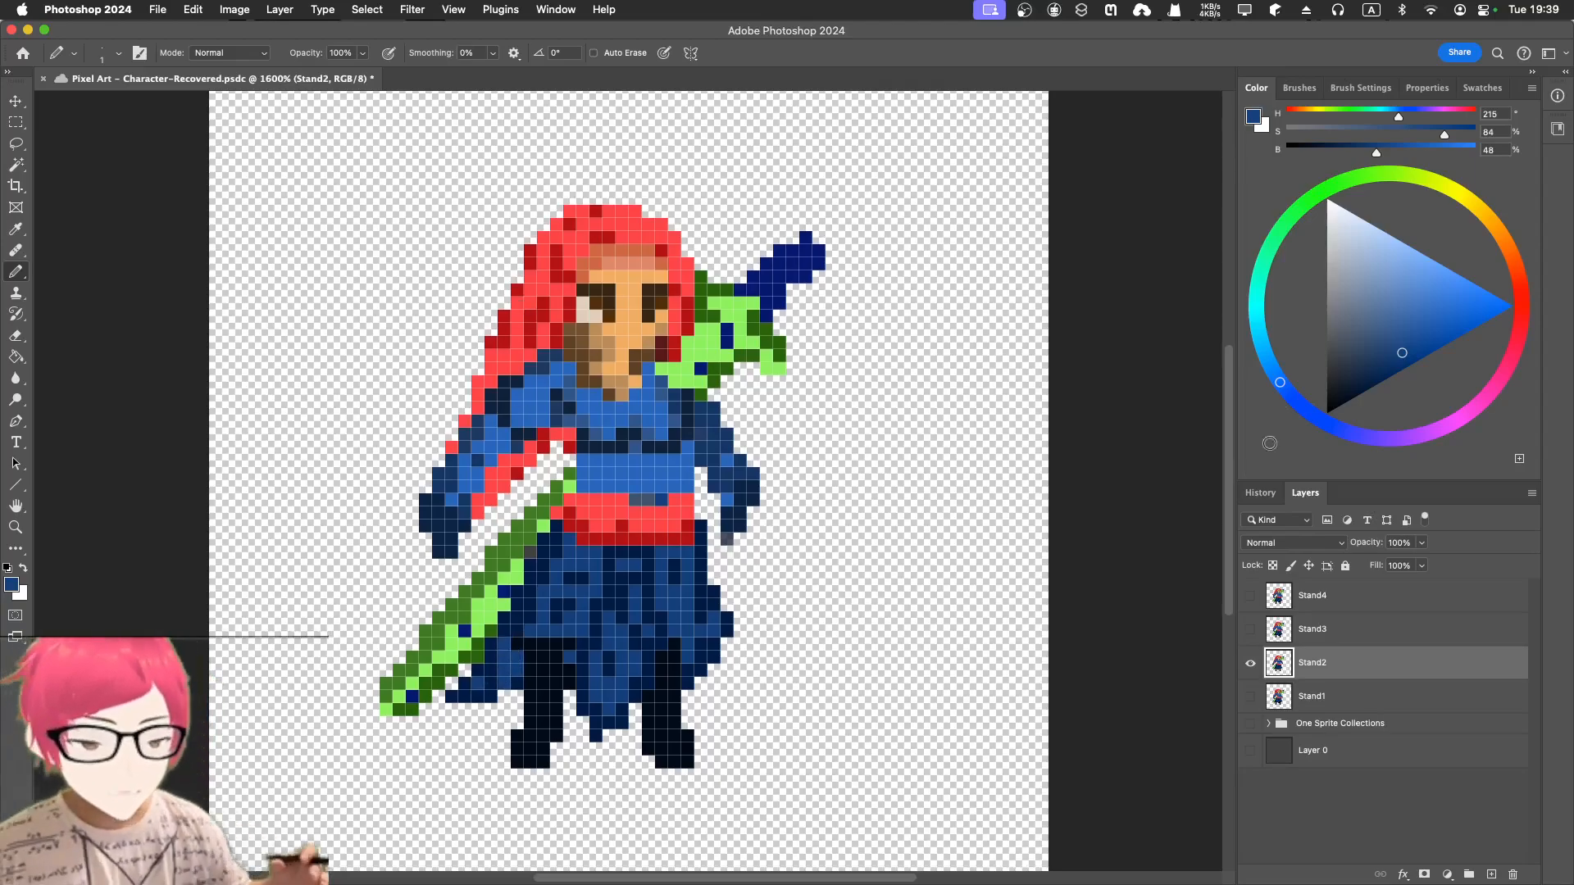
- Check the extended rear hem on Stand2 against Stand1, leaving only Stand2 visible
left_click(1252, 696)
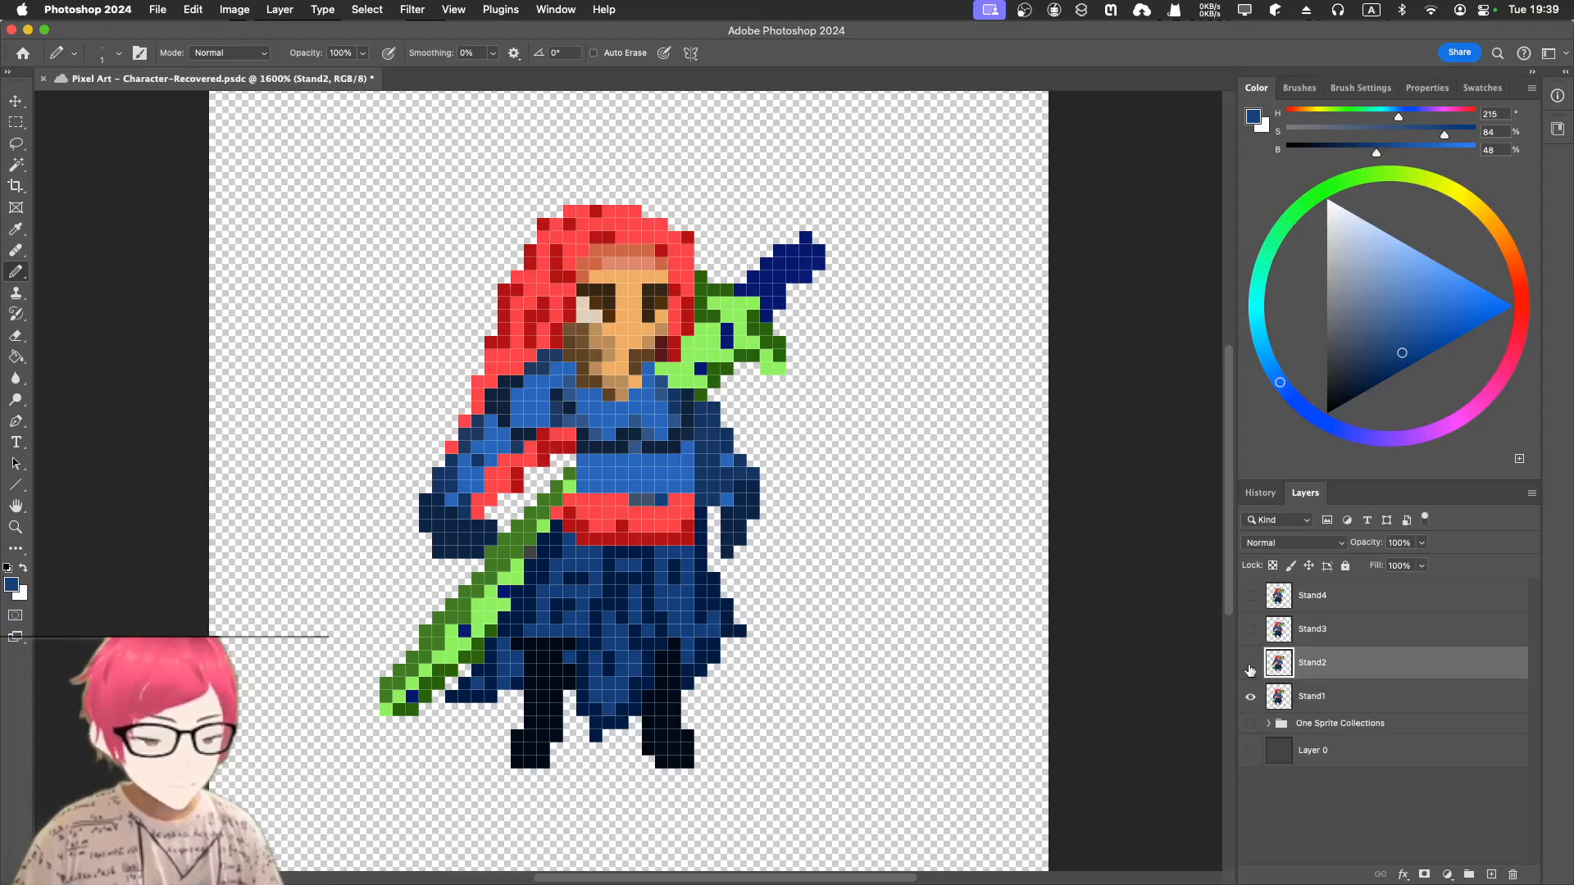
left_click(1250, 664)
left_click(1250, 664)
left_click(1250, 696)
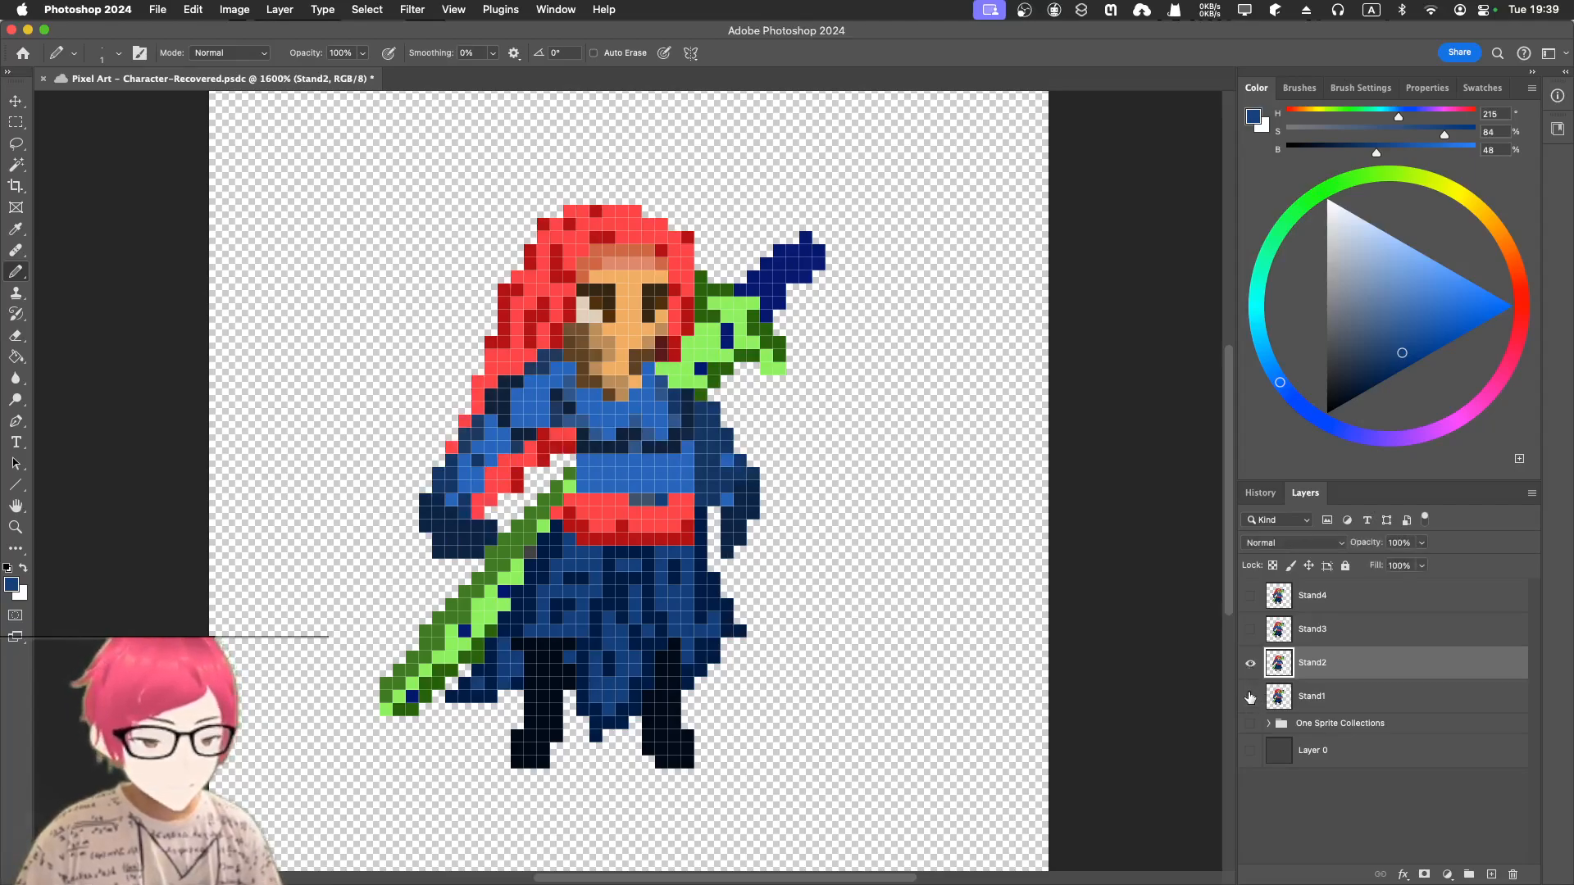
left_click(1250, 697)
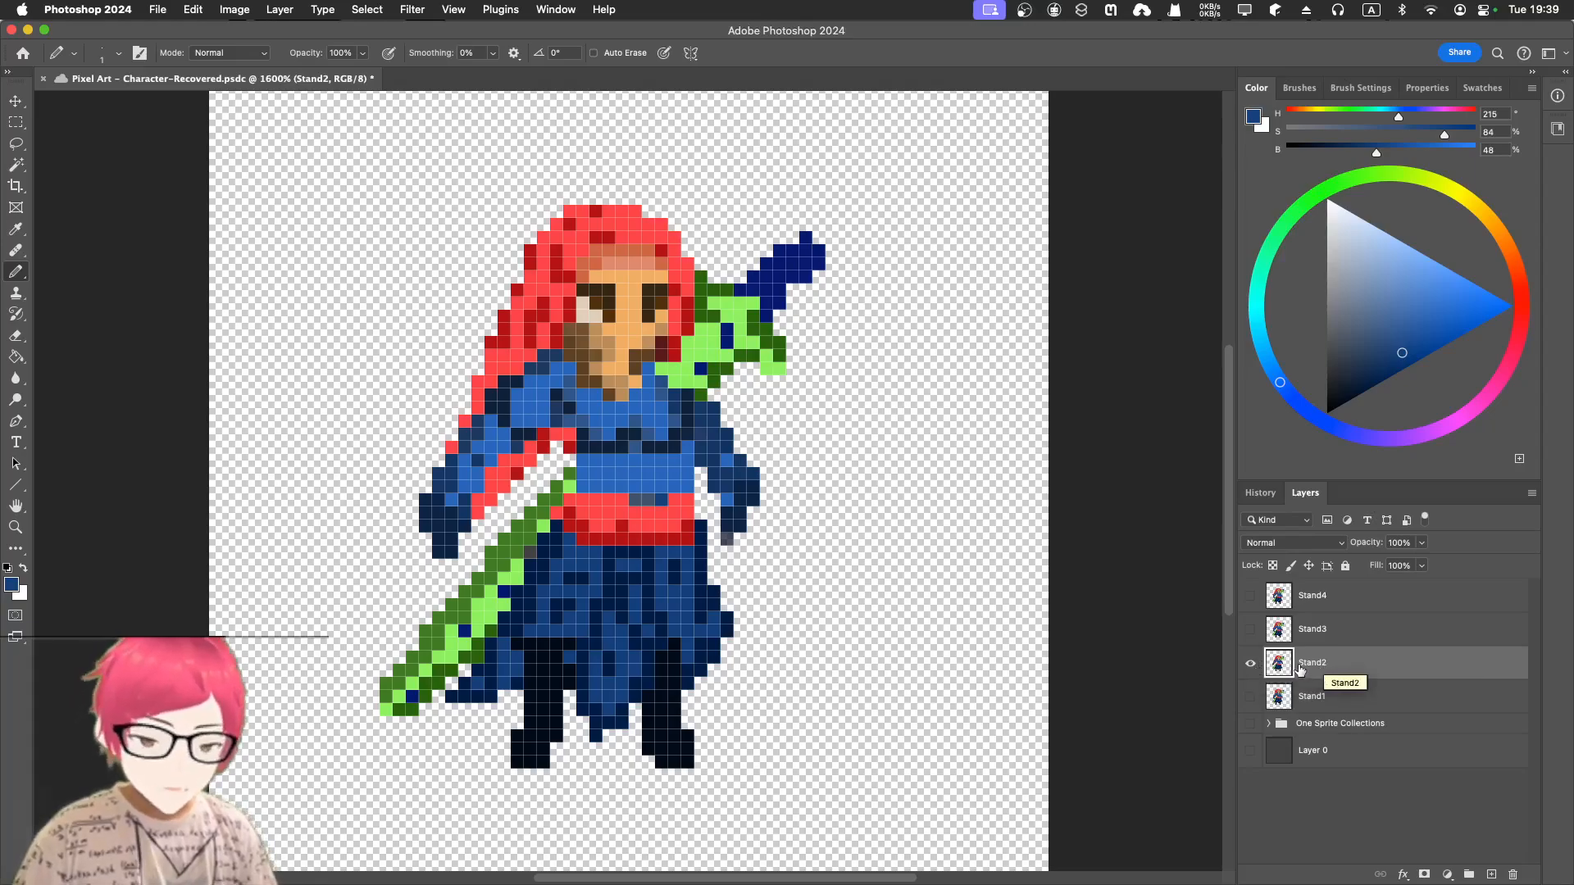
- Compare Stand3 with the finished Stand2 by repeatedly showing and hiding Stand3, leaving both frames visible
left_click(1250, 631)
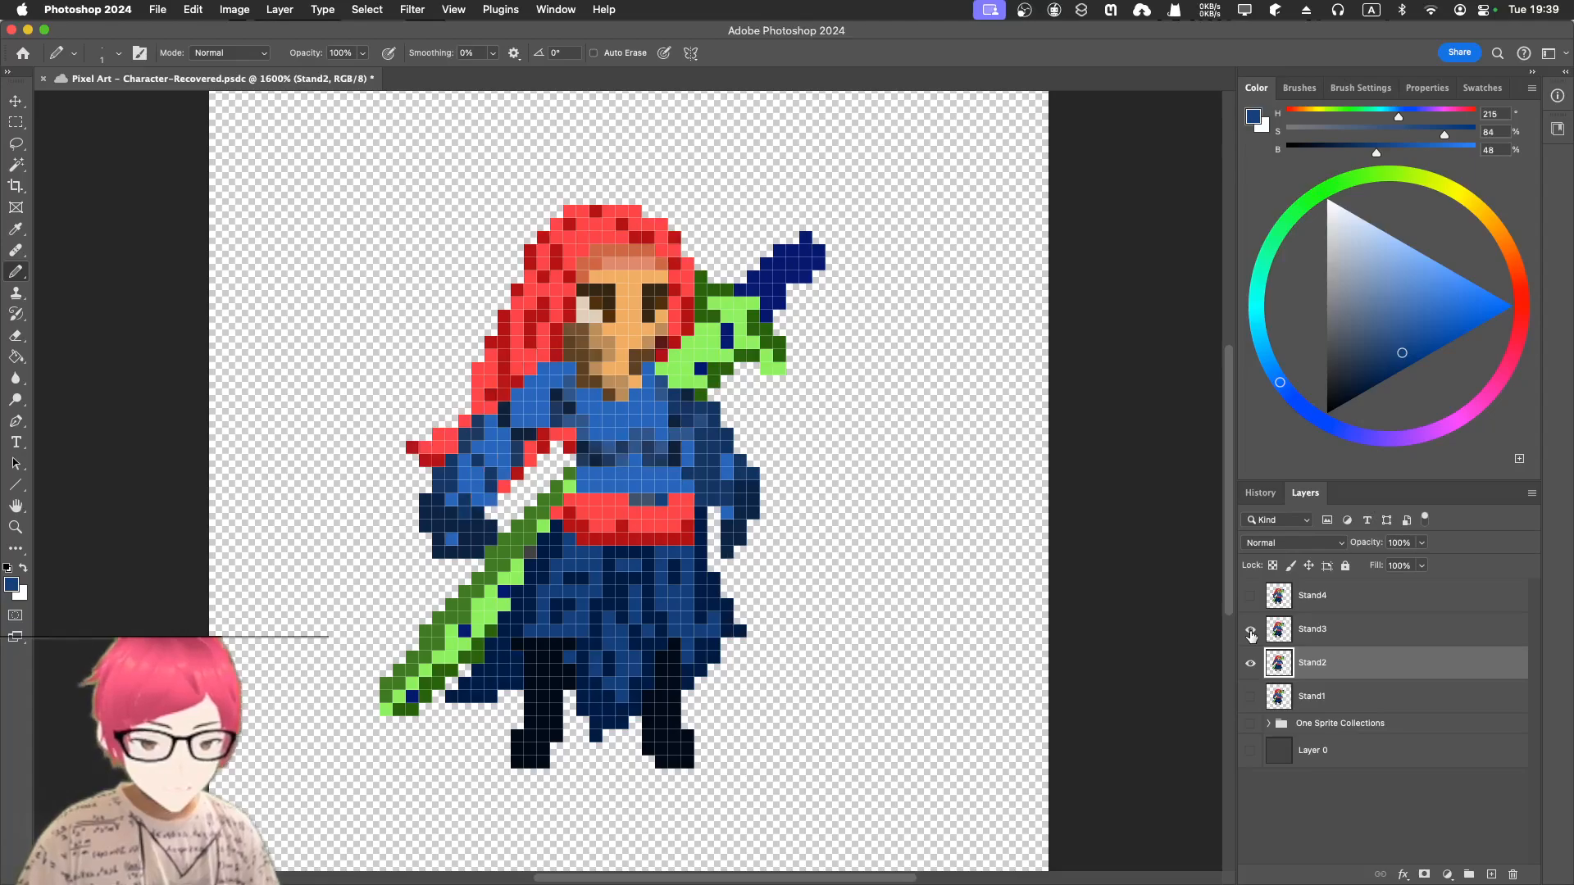
left_click(1250, 632)
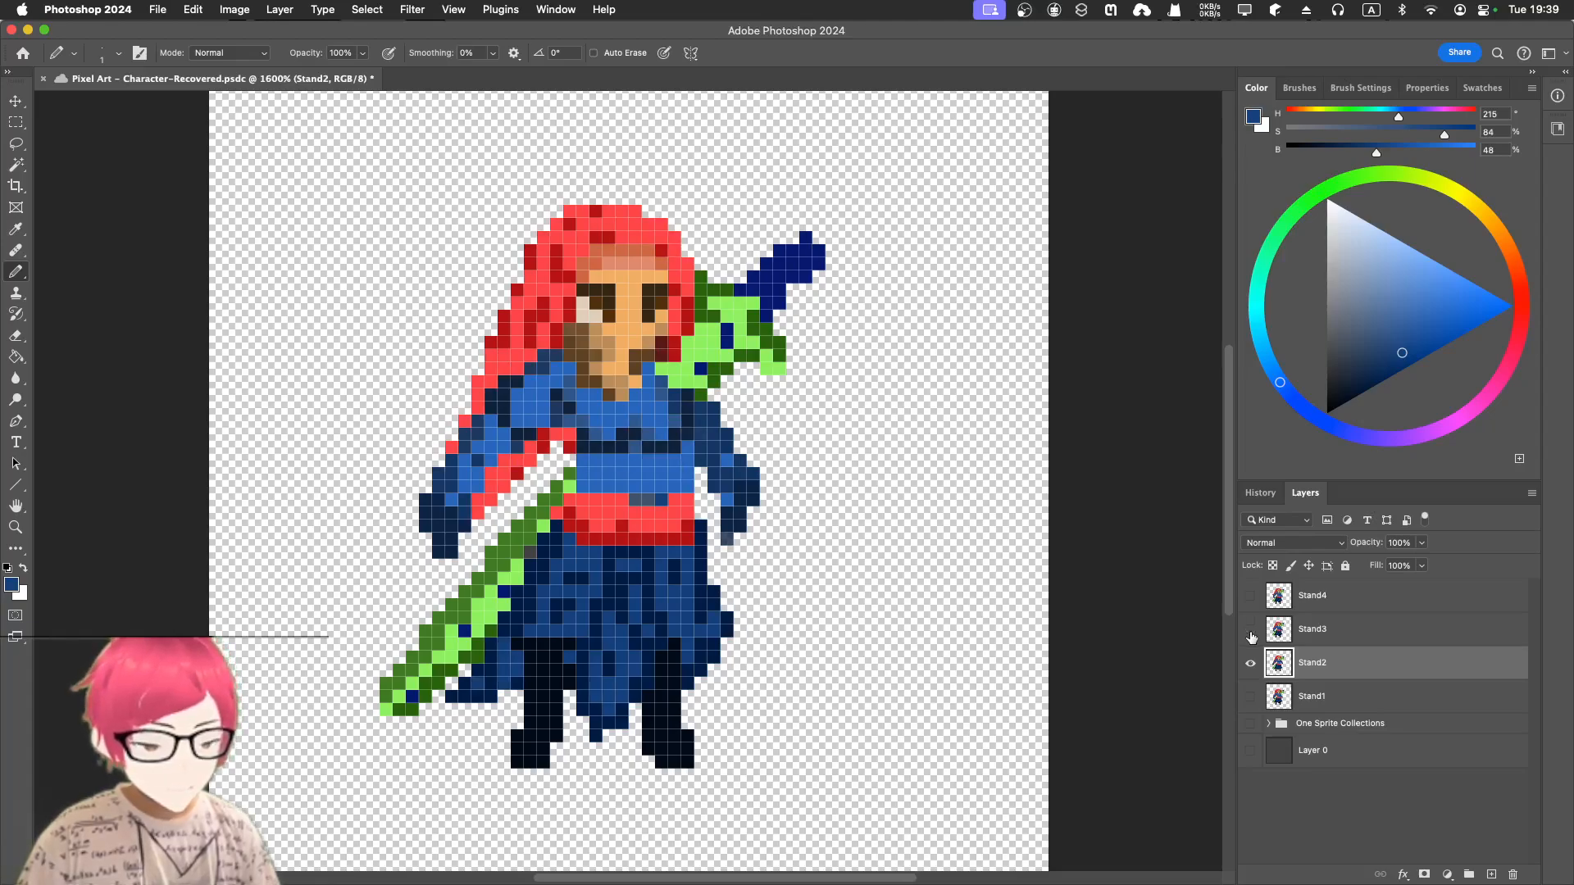
left_click(1250, 632)
left_click(1250, 633)
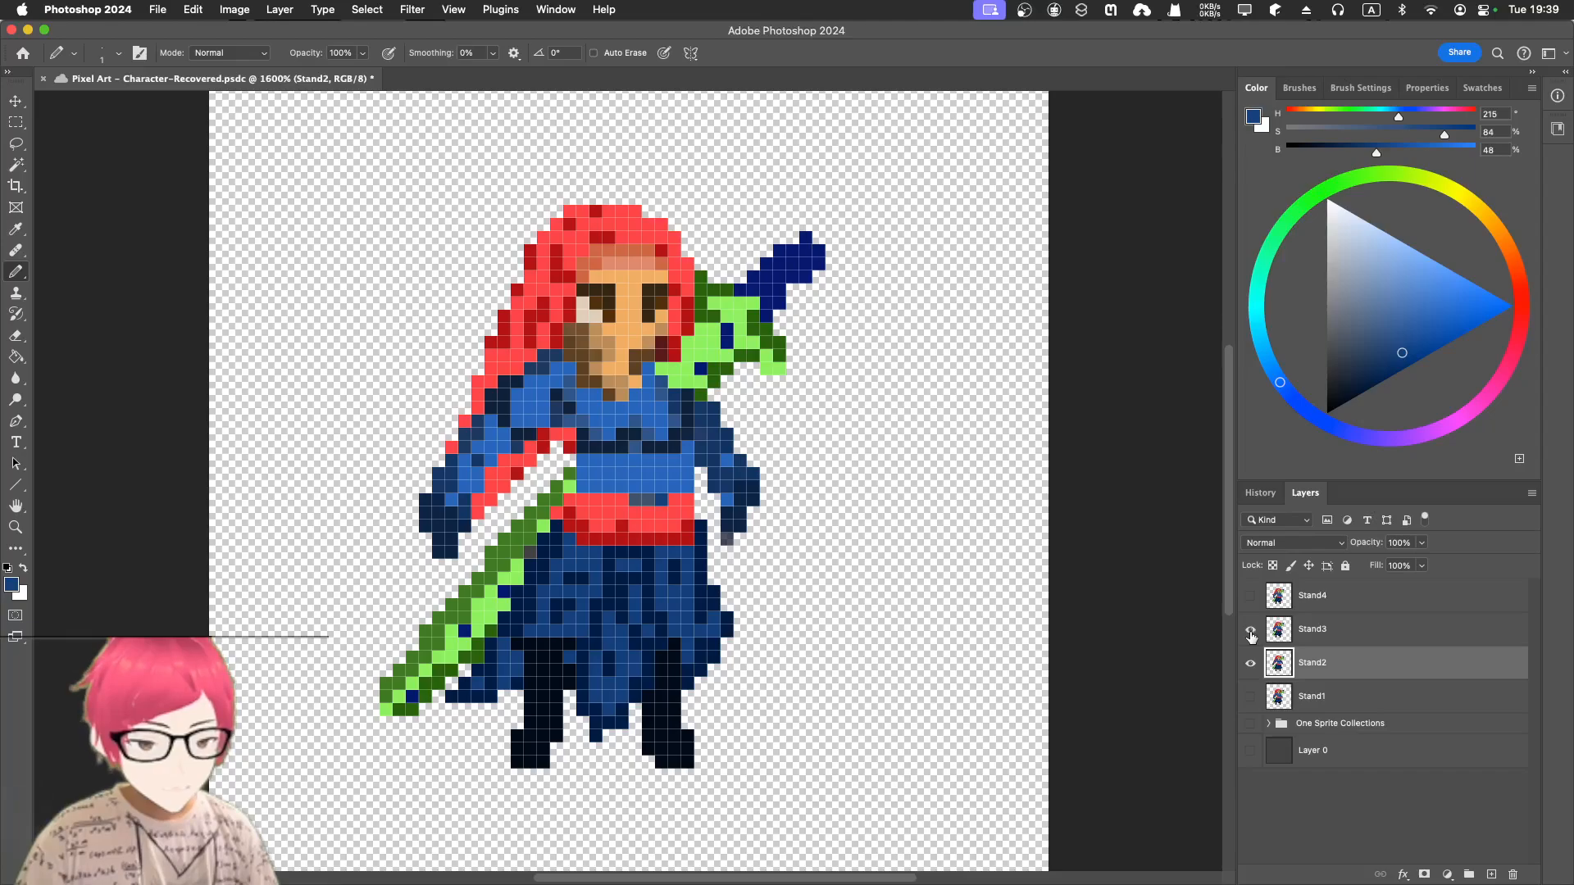
left_click(1250, 633)
left_click(1250, 632)
left_click(1250, 632)
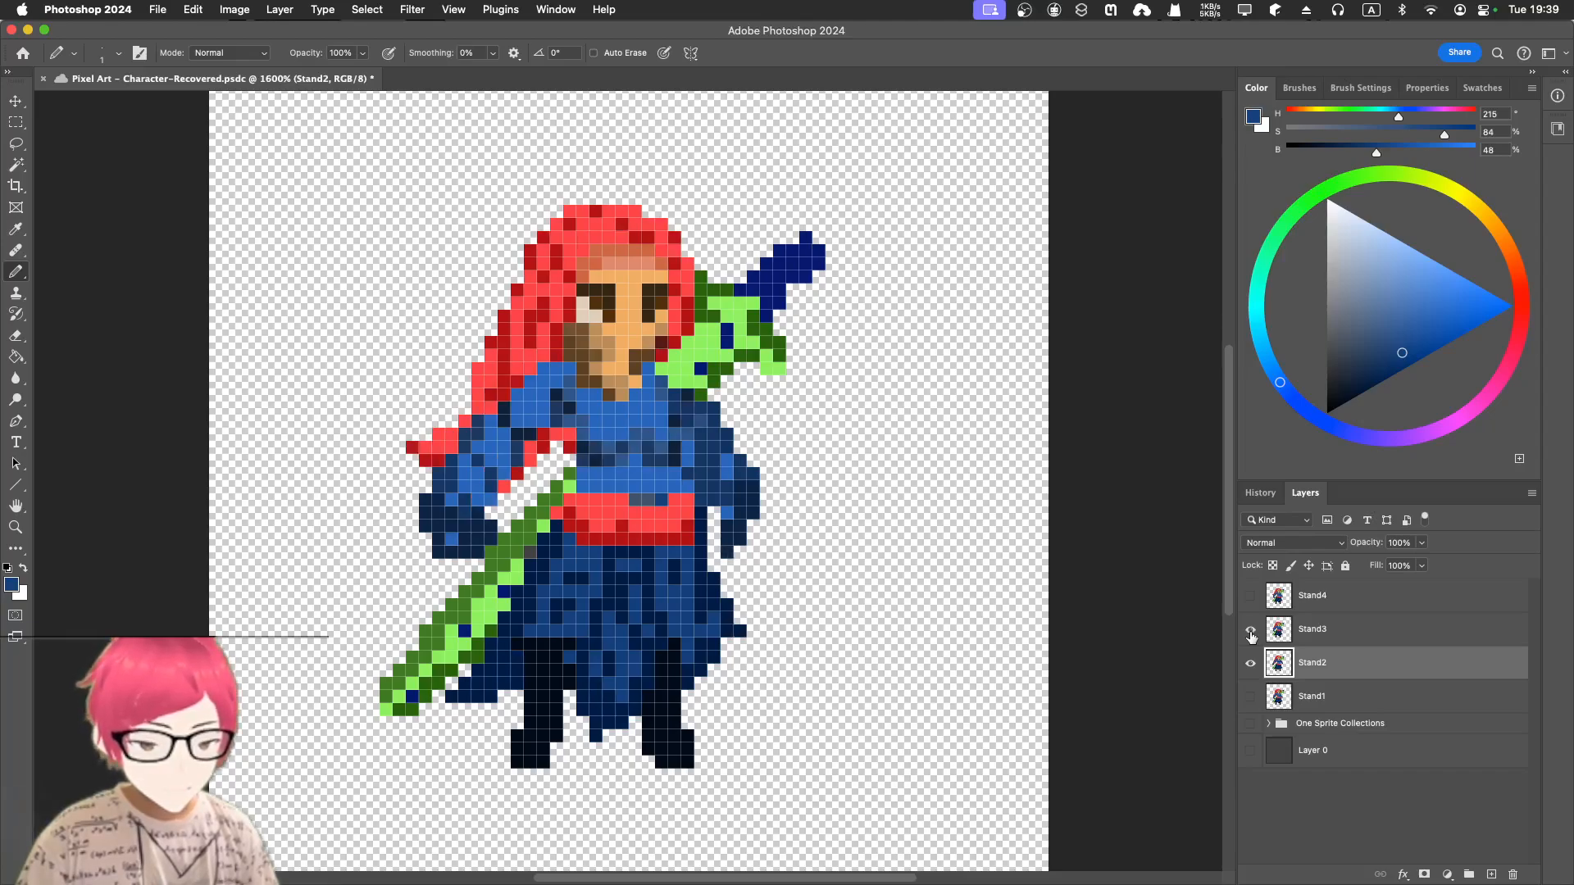
left_click(1250, 633)
left_click(1250, 633)
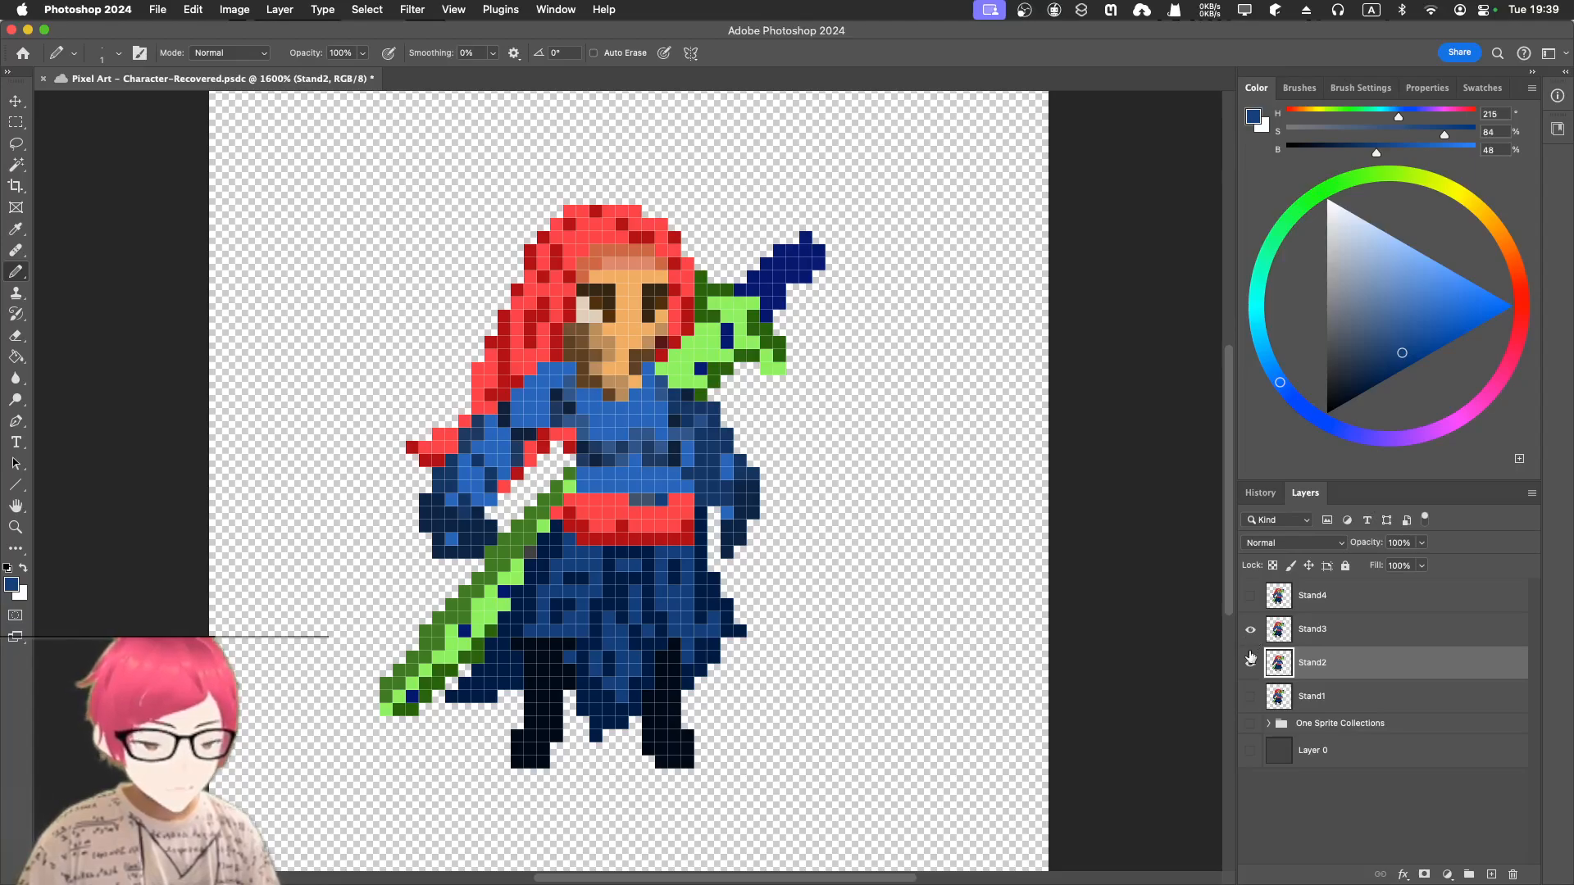
- Check the Stand2, Stand3 and Stand4 poses by switching their visibility, leaving only Stand1 visible
left_click(1250, 663)
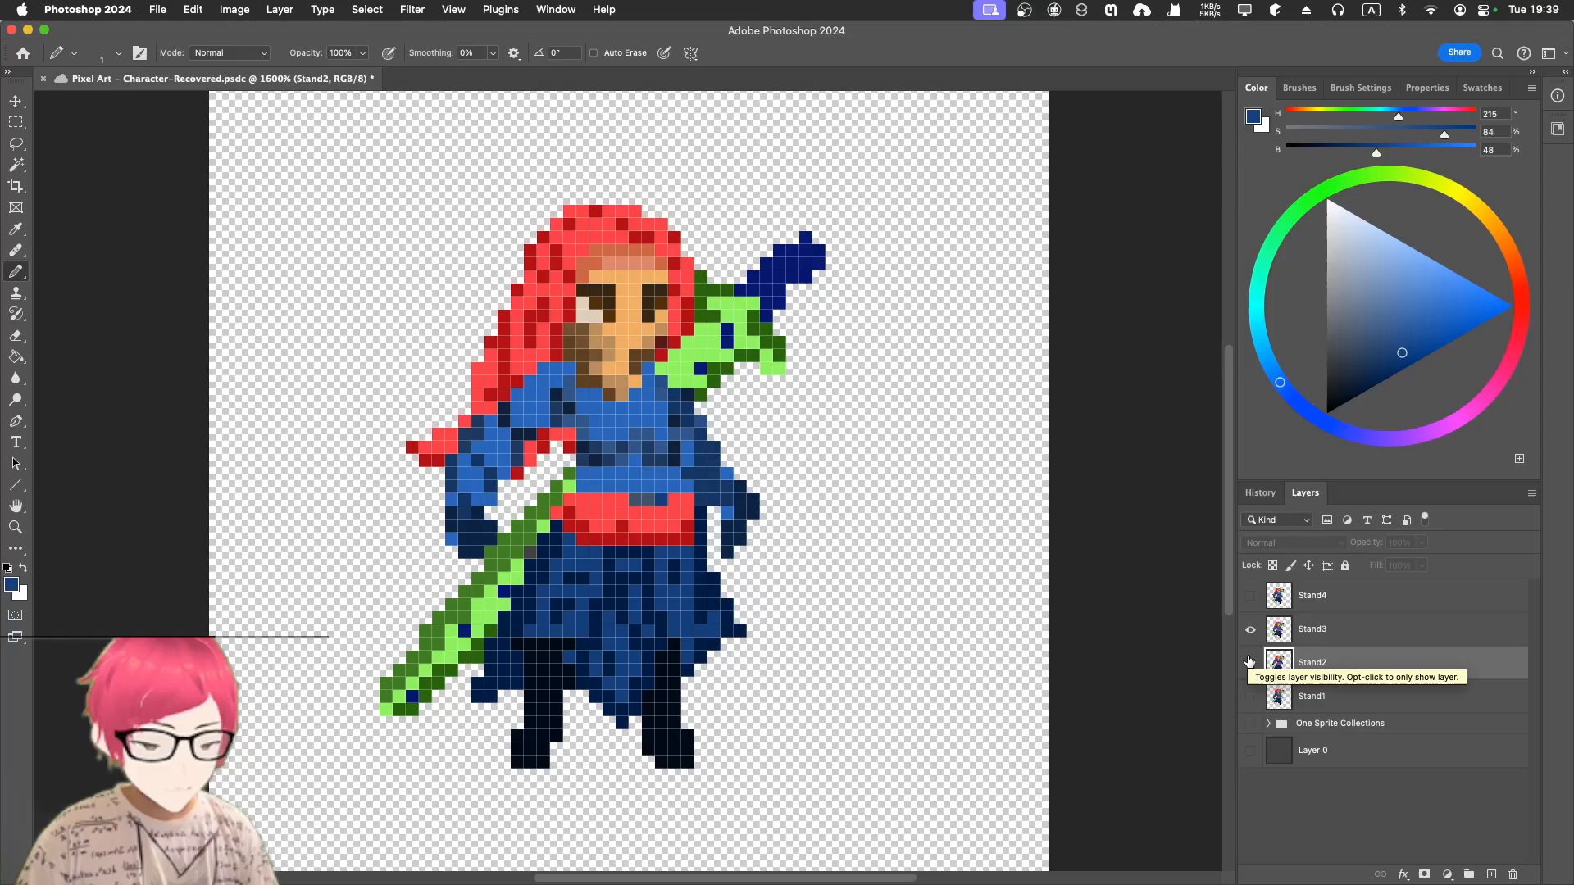
left_click(1252, 598)
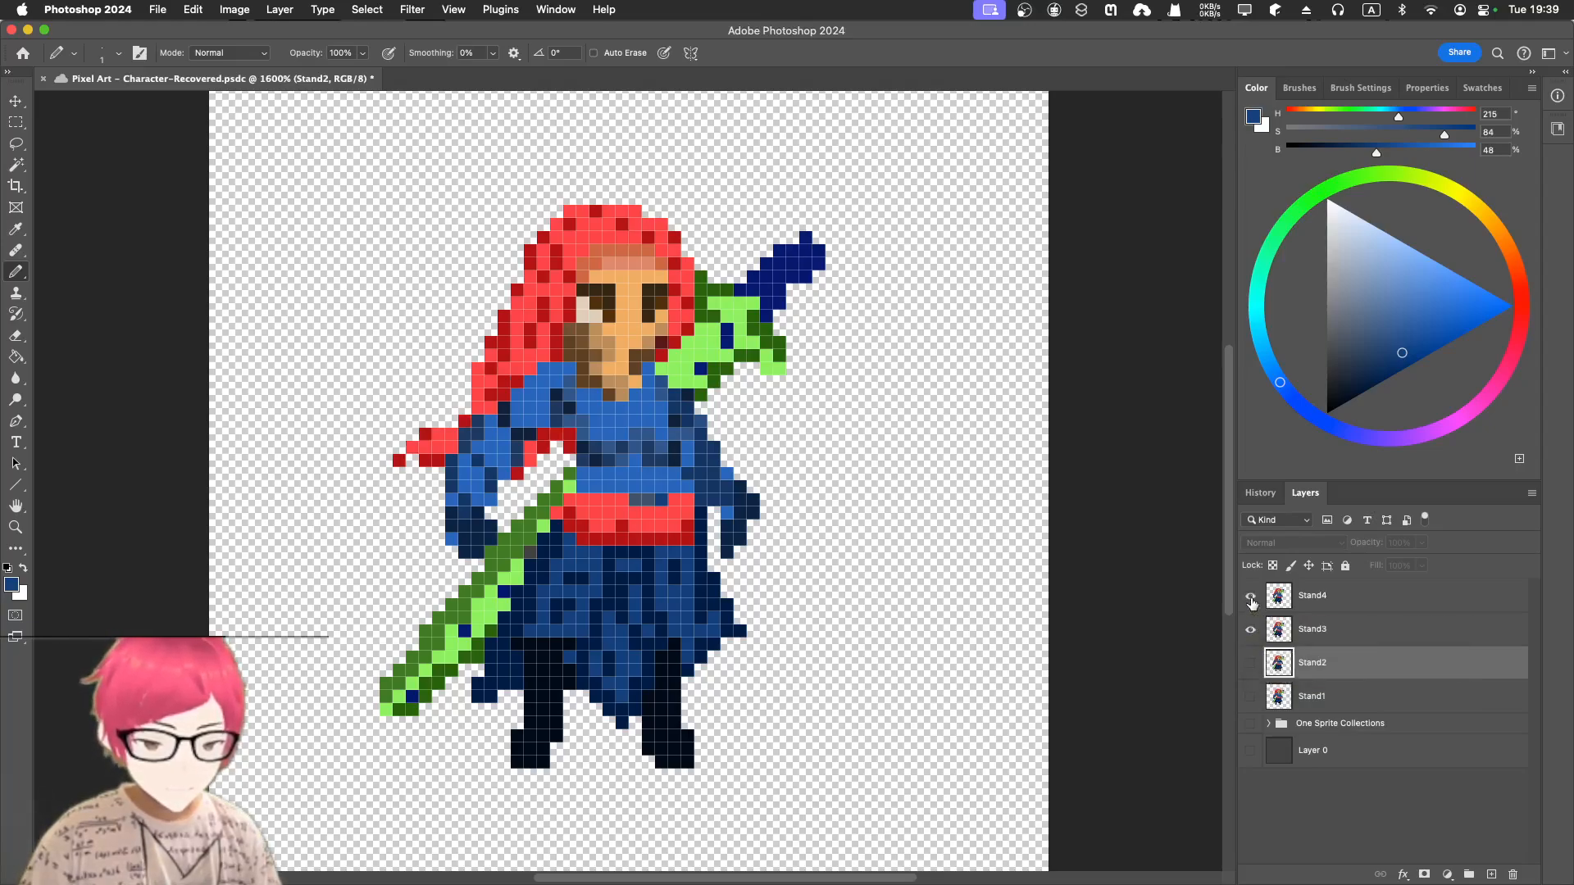
left_click(1248, 664)
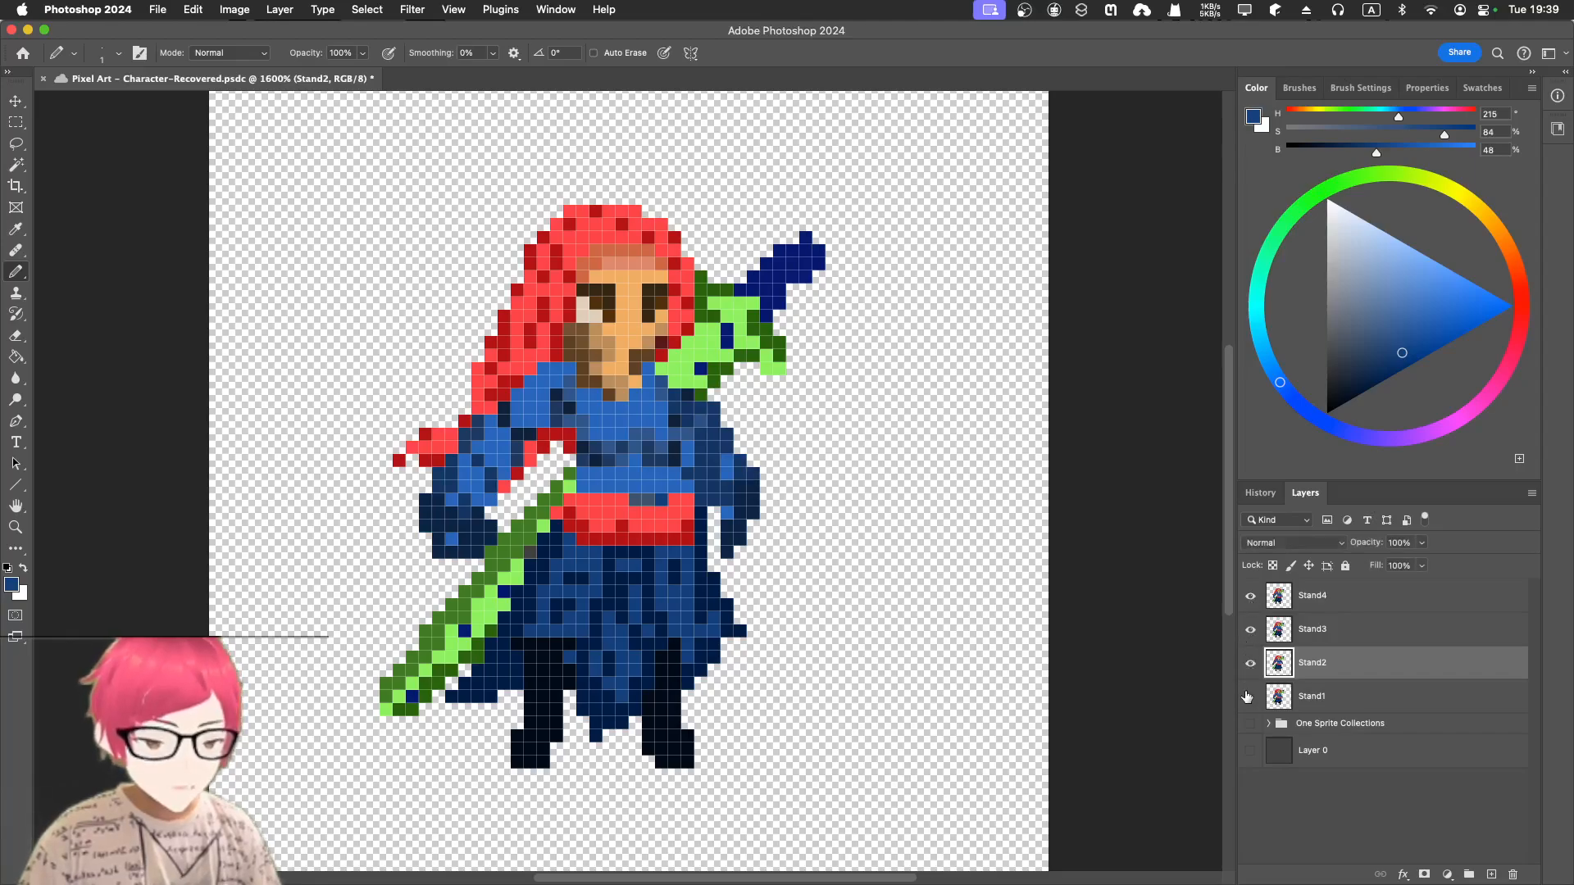
left_click(1247, 695)
left_click(1250, 663)
left_click(1250, 629)
left_click(1250, 595)
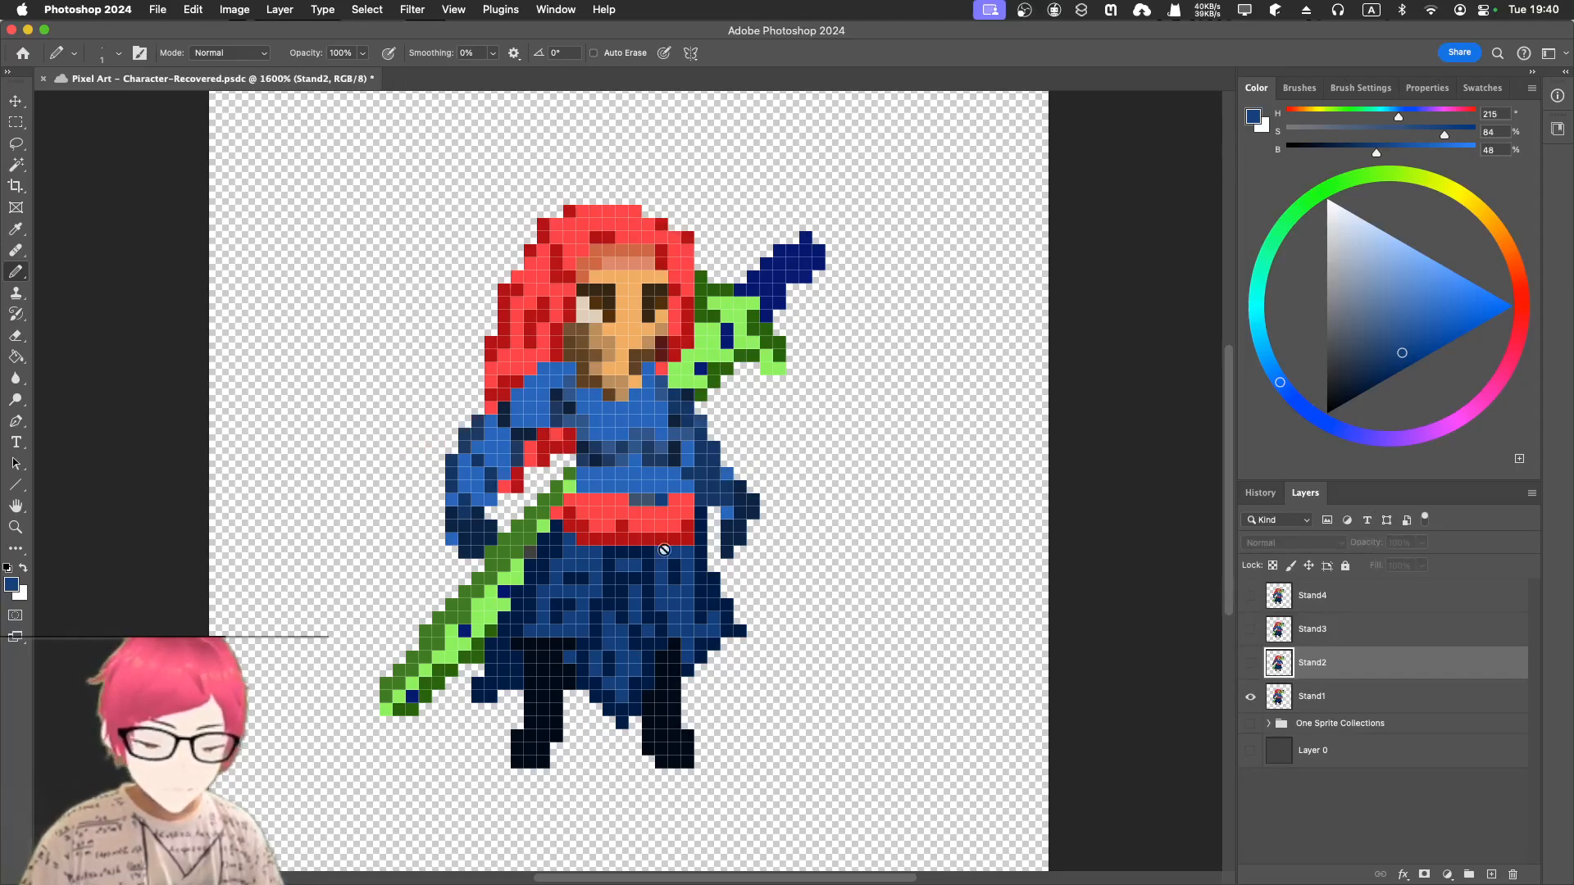
- Show the frame animation Timeline and select the Stand1 layer as the starting pose
left_click(509, 17)
mouse_move(555, 10)
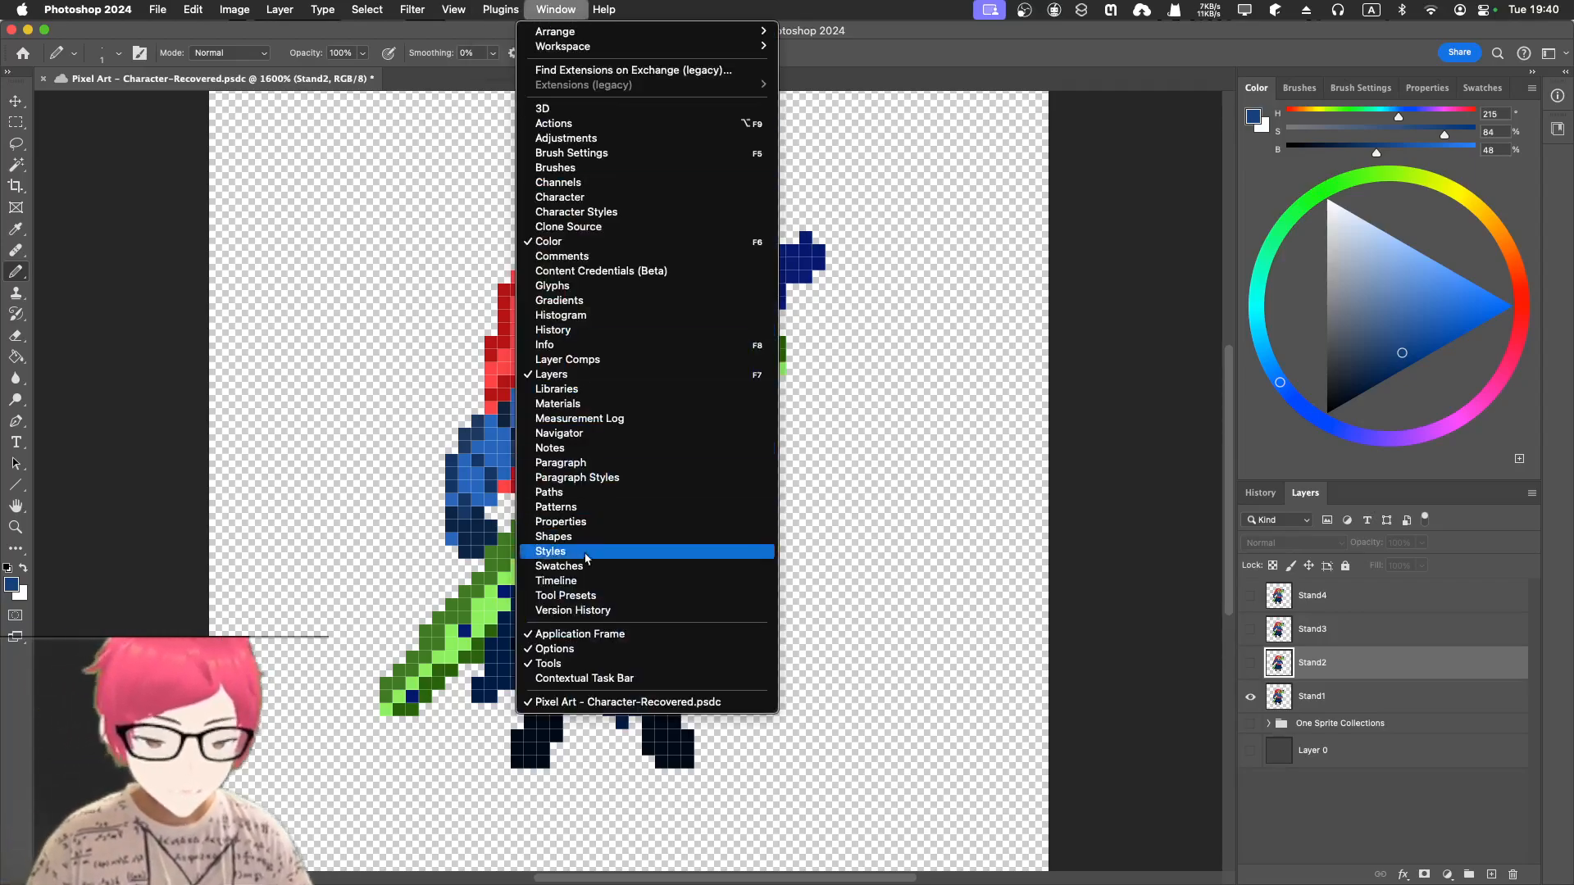
left_click(574, 581)
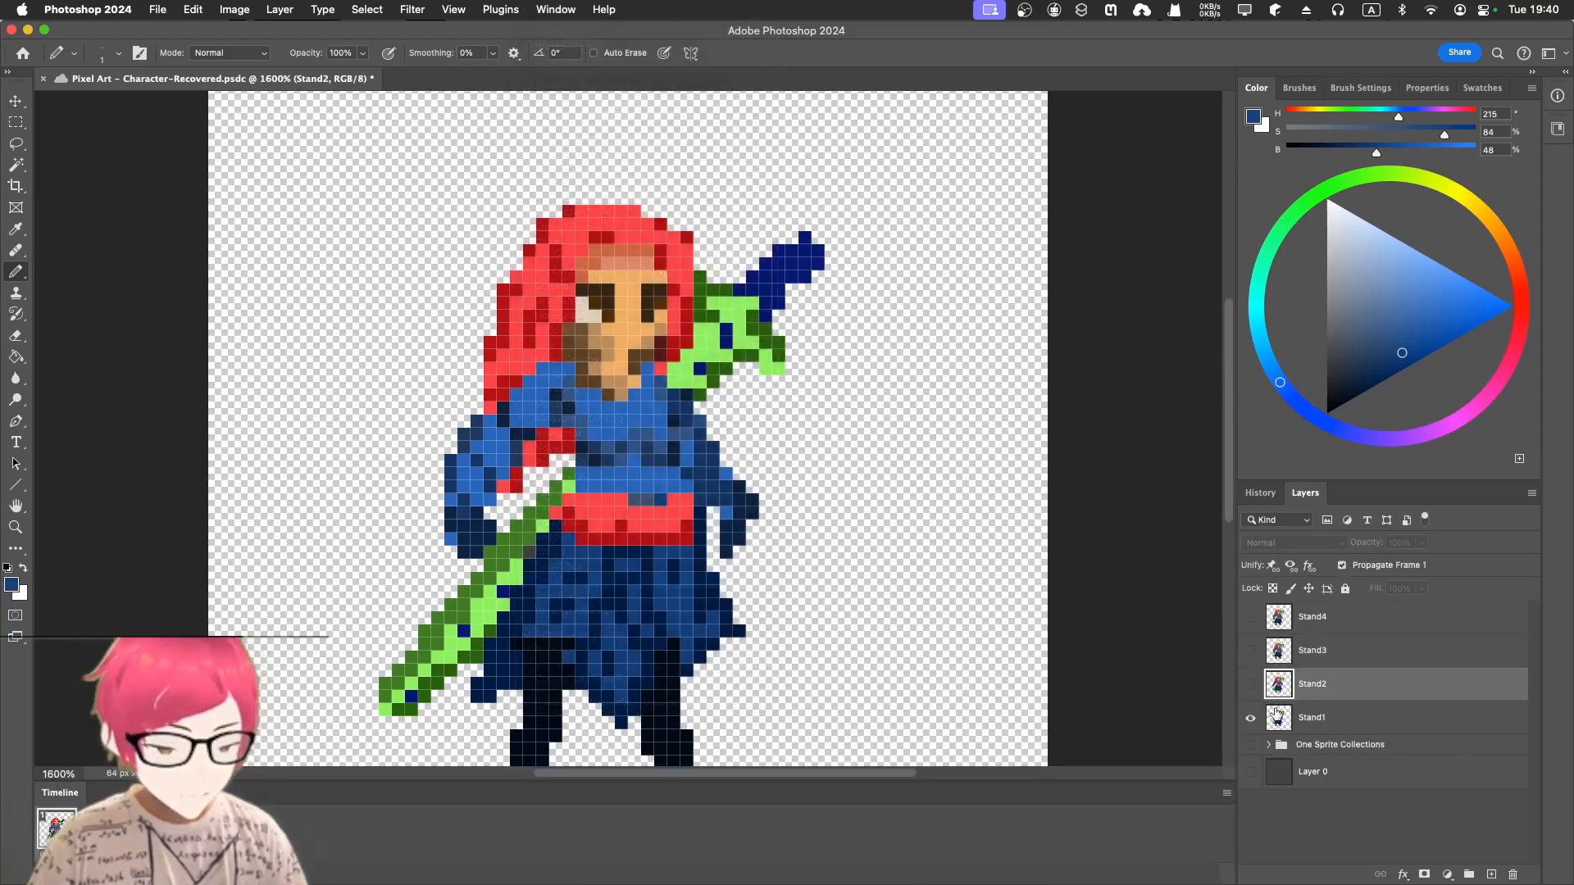
left_click(1327, 717)
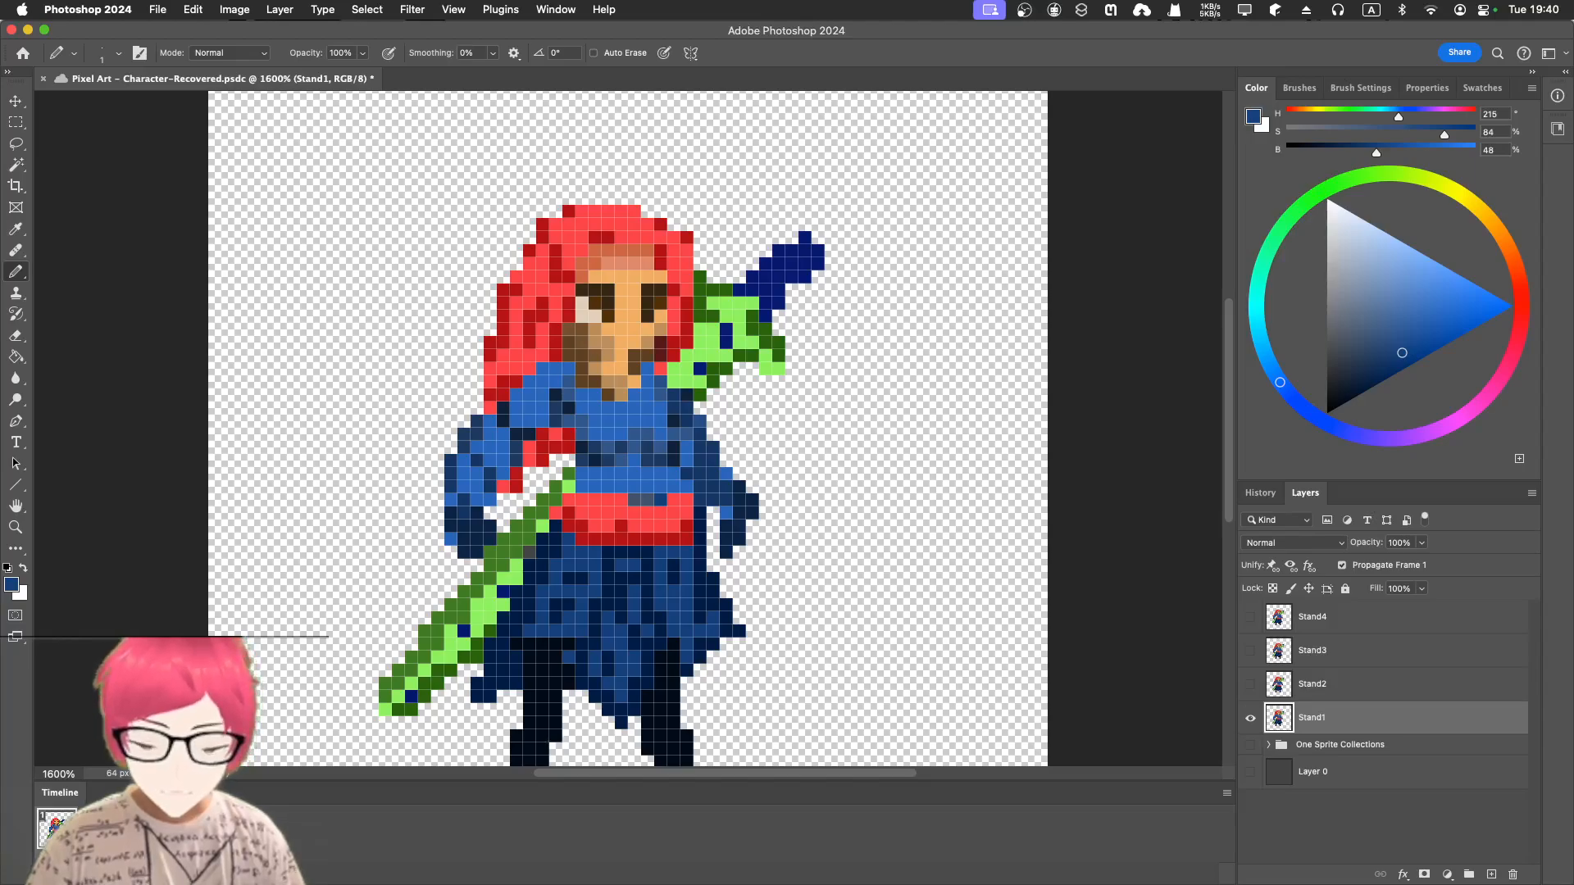
- Build successive animation frames showing only Stand2, only Stand3 and only Stand4
left_click(1250, 684)
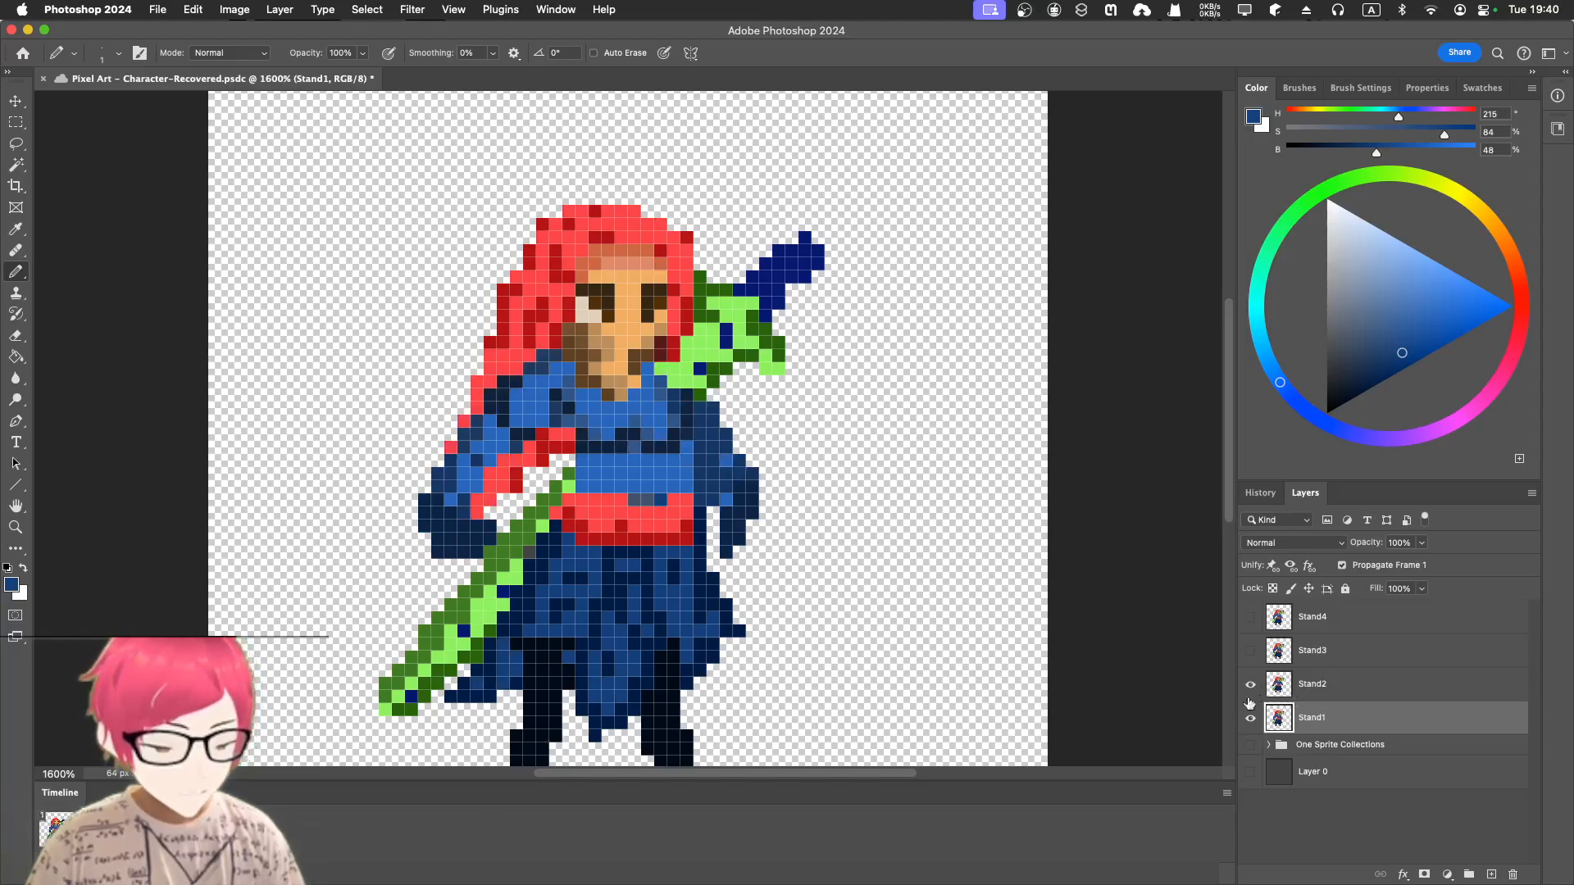
left_click(1250, 718)
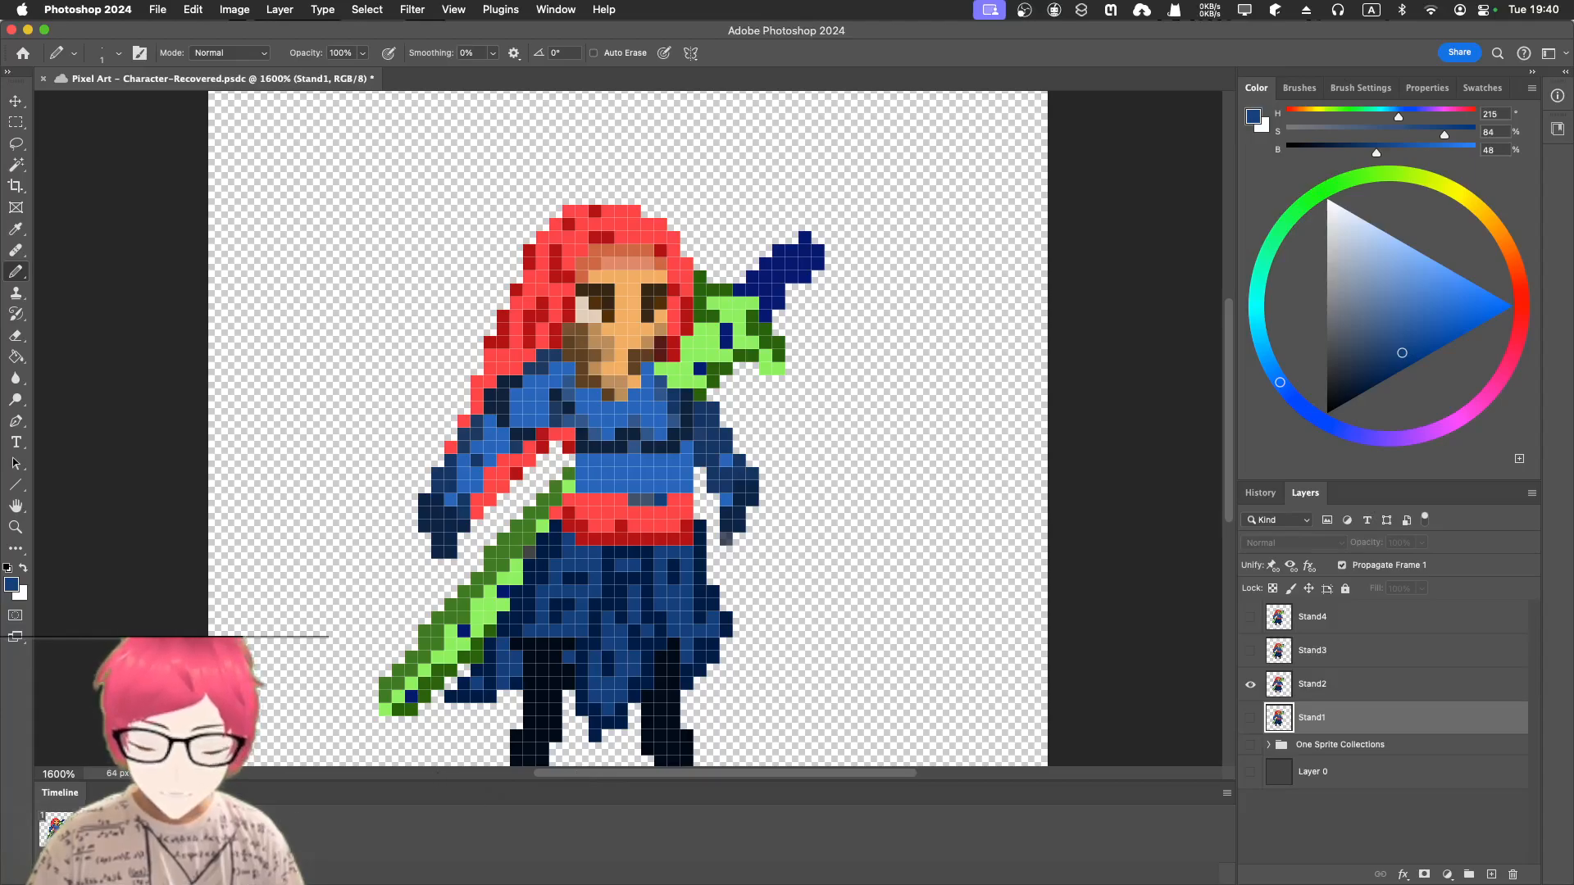
left_click(1250, 684)
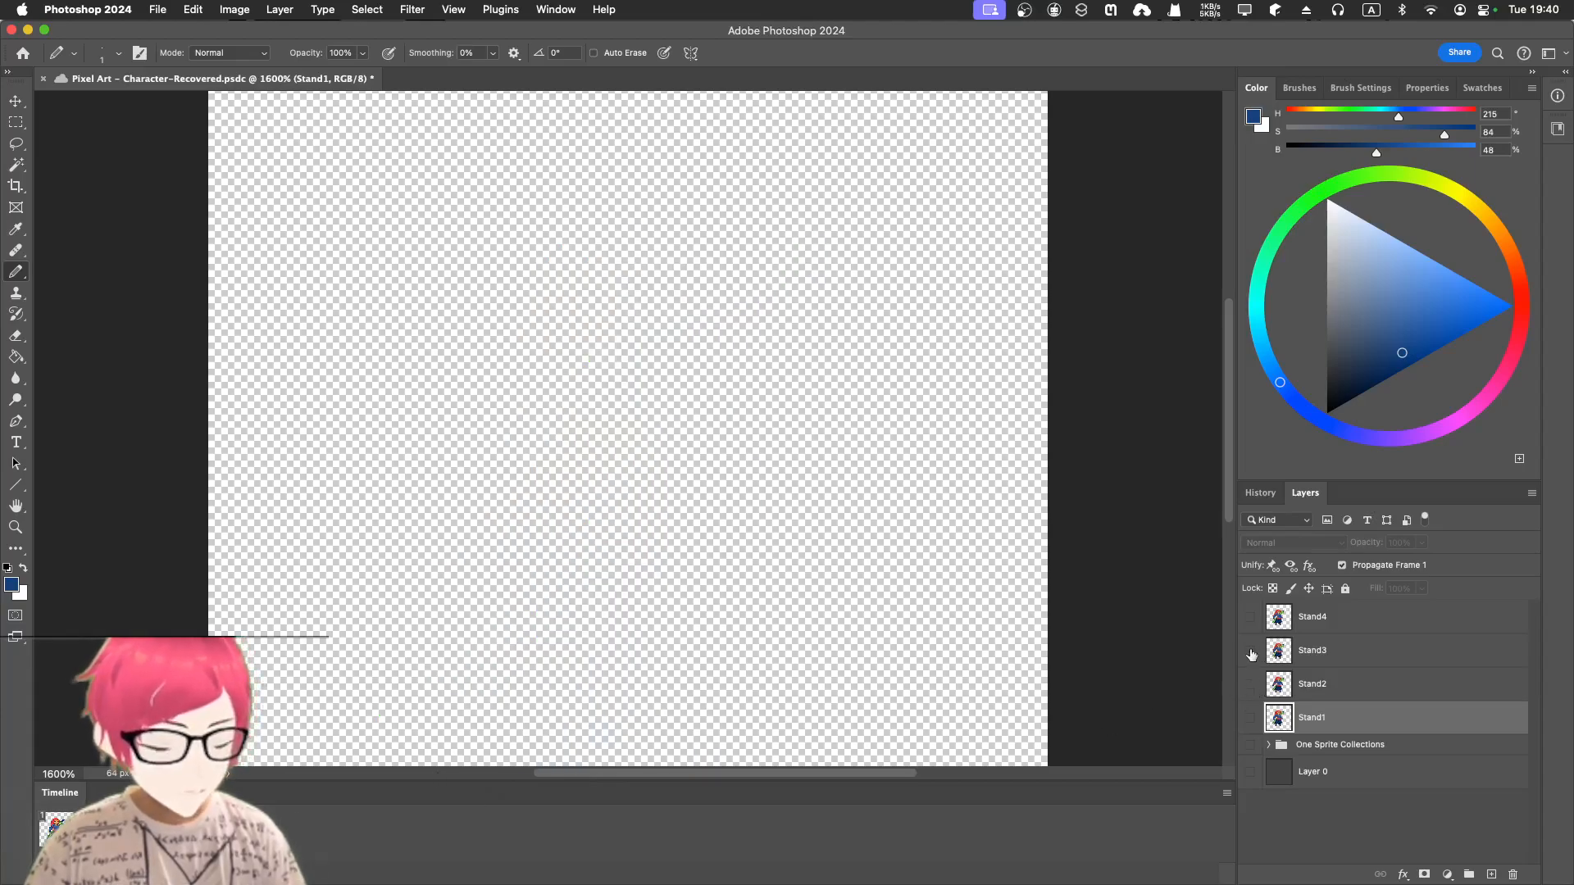
left_click(1250, 651)
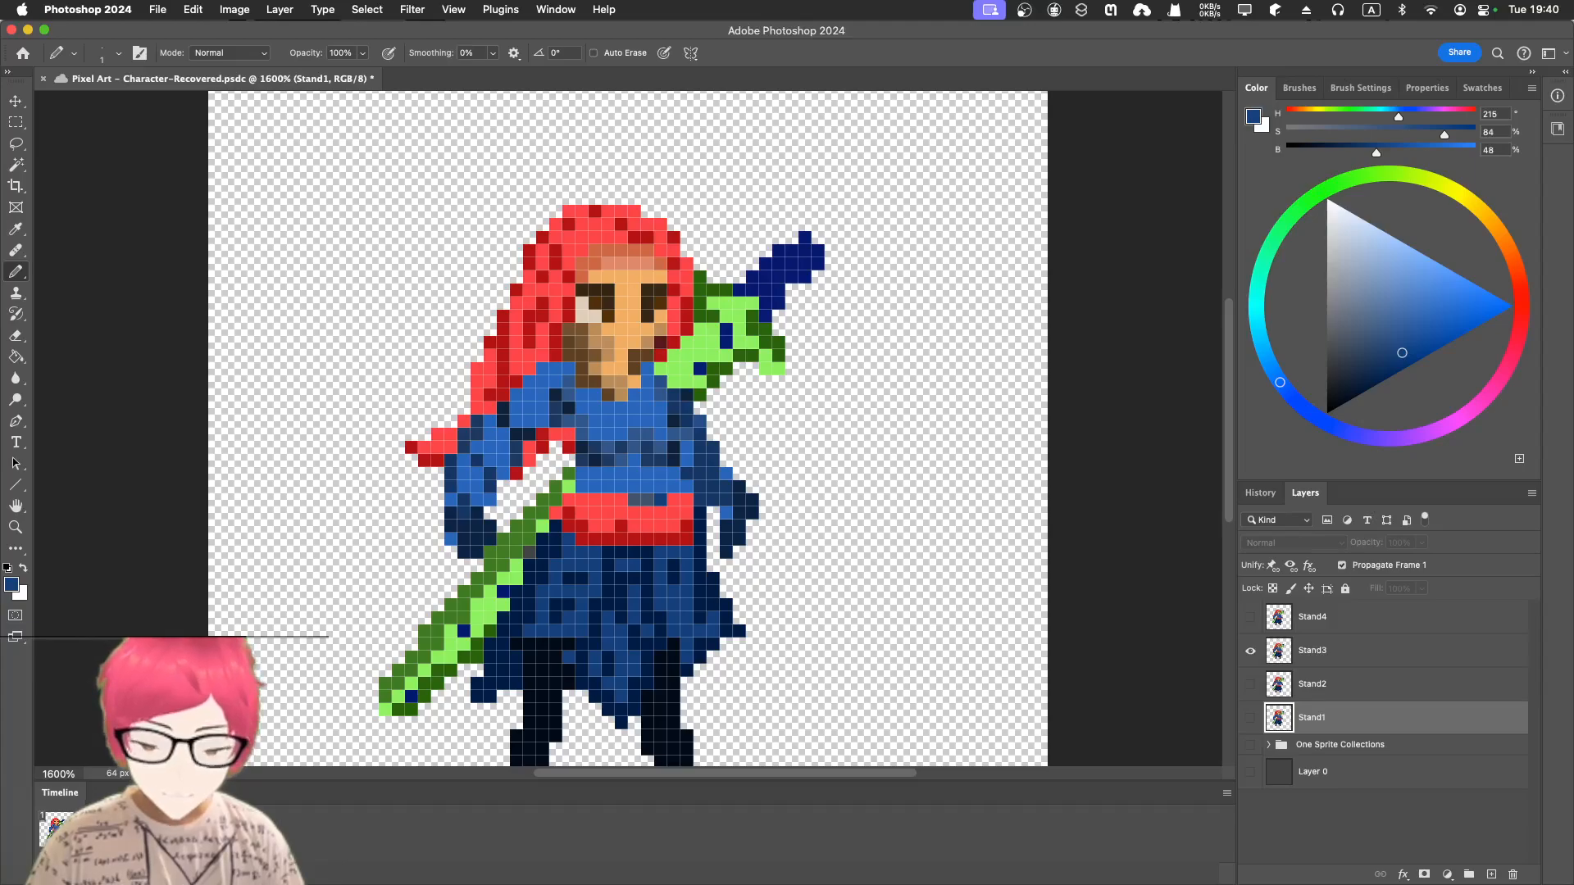
left_click(1249, 651)
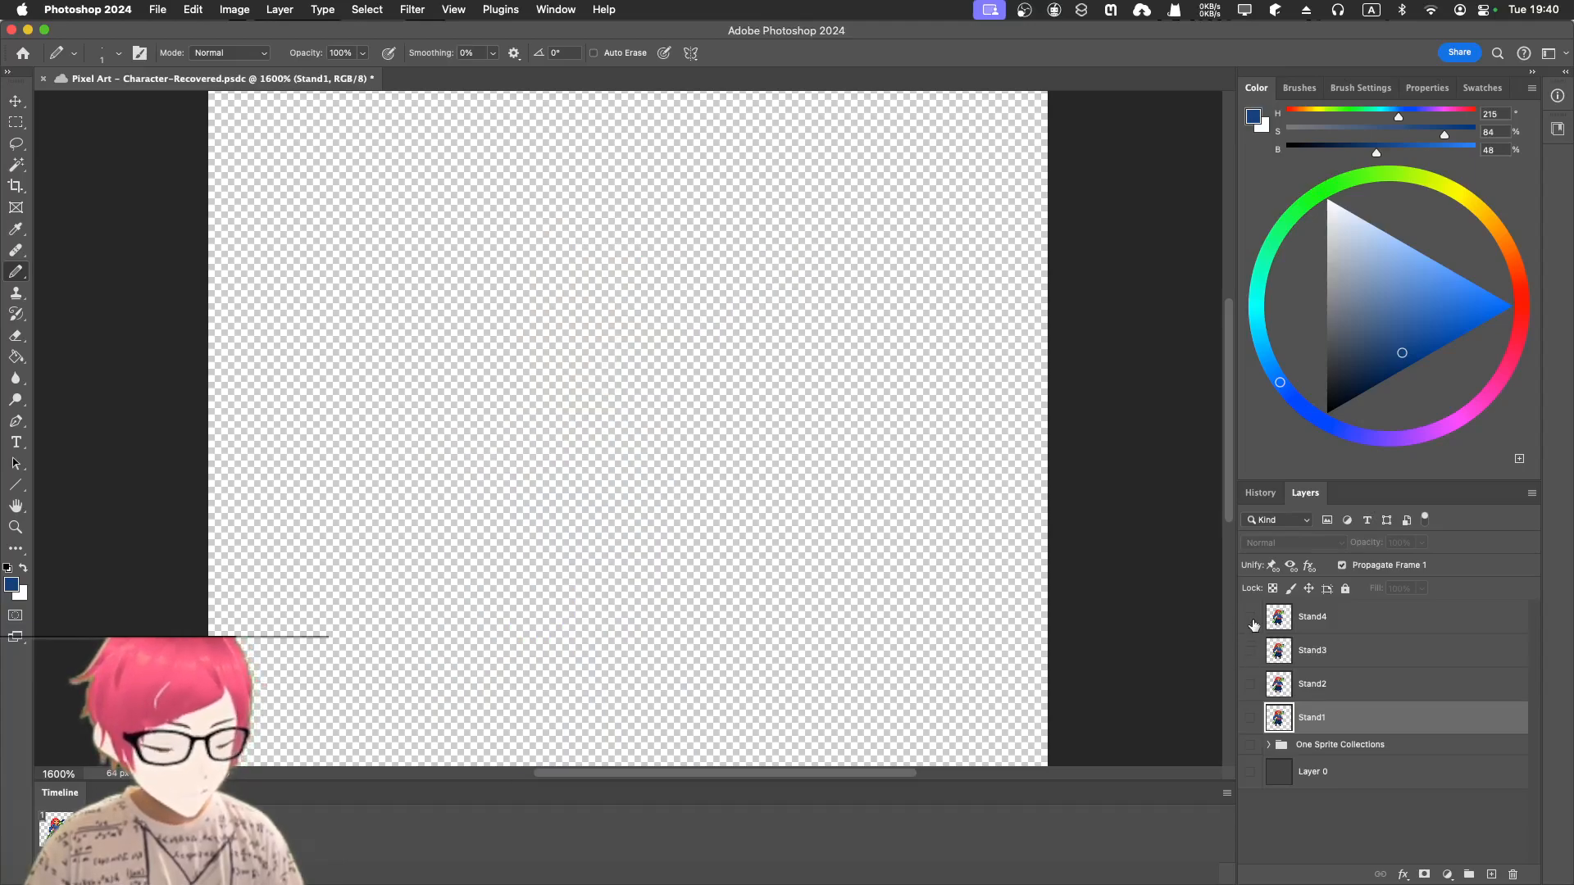
left_click(1250, 616)
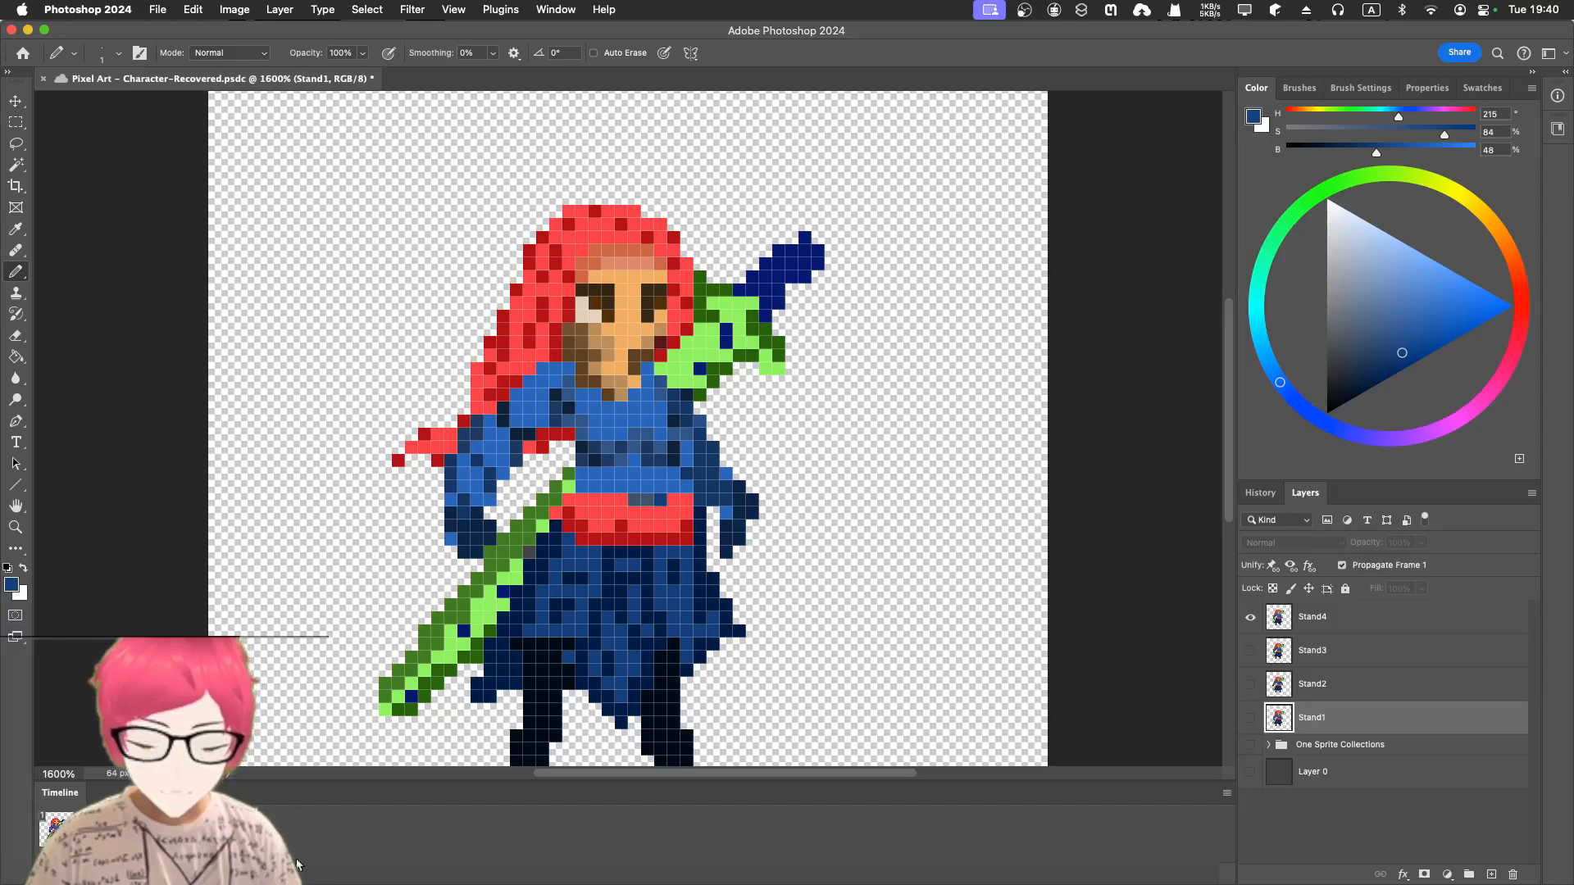
- Add the returning animation frames showing only Stand3, only Stand2 and only Stand1
left_click(1251, 617)
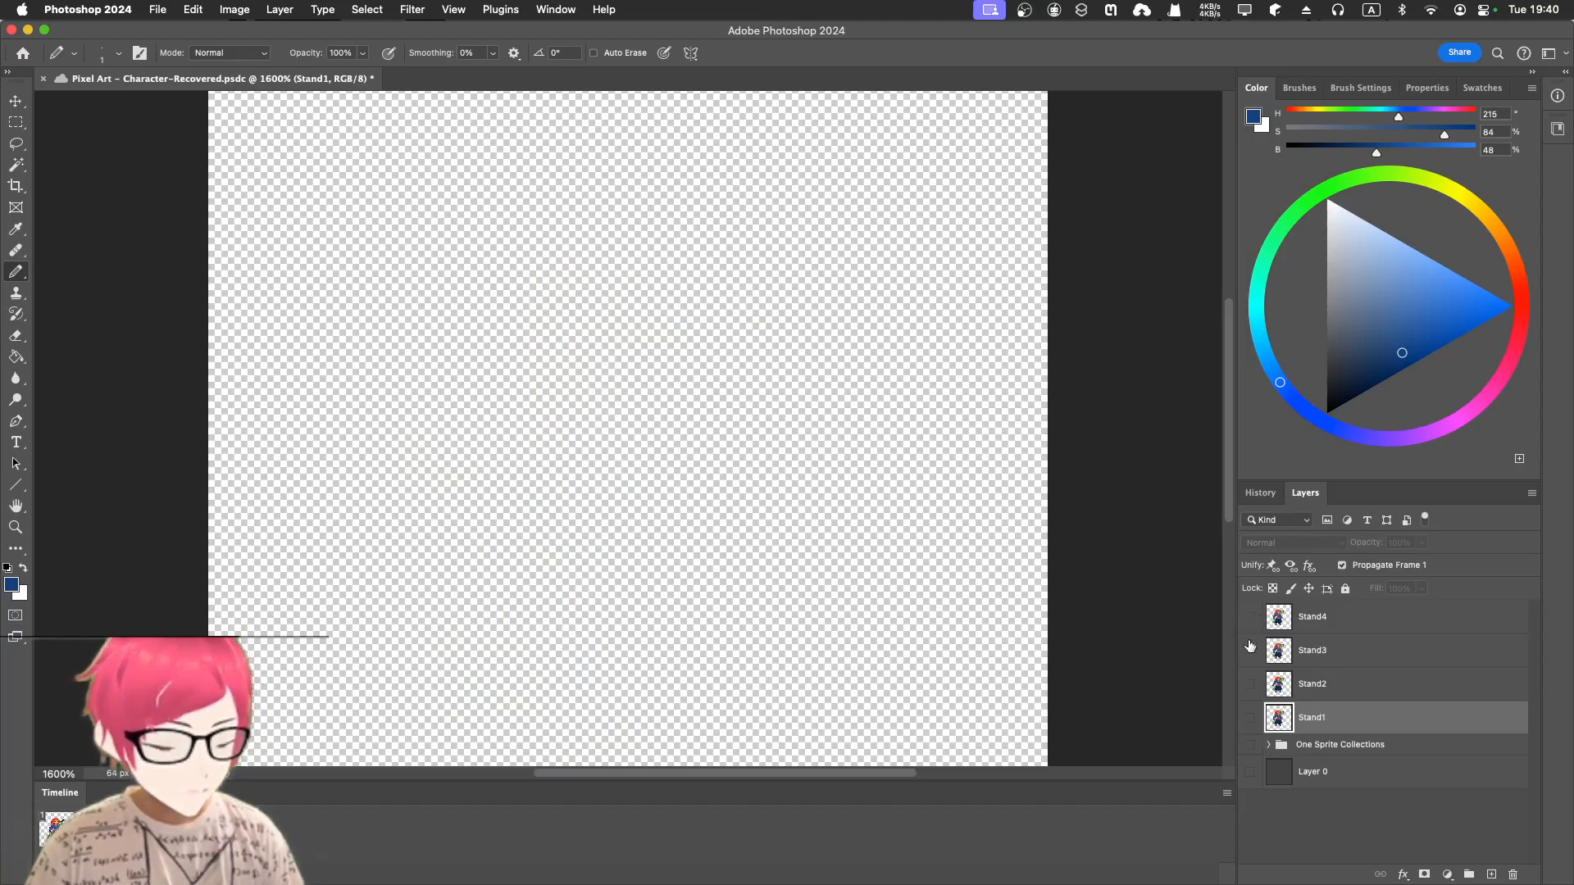
left_click(1249, 651)
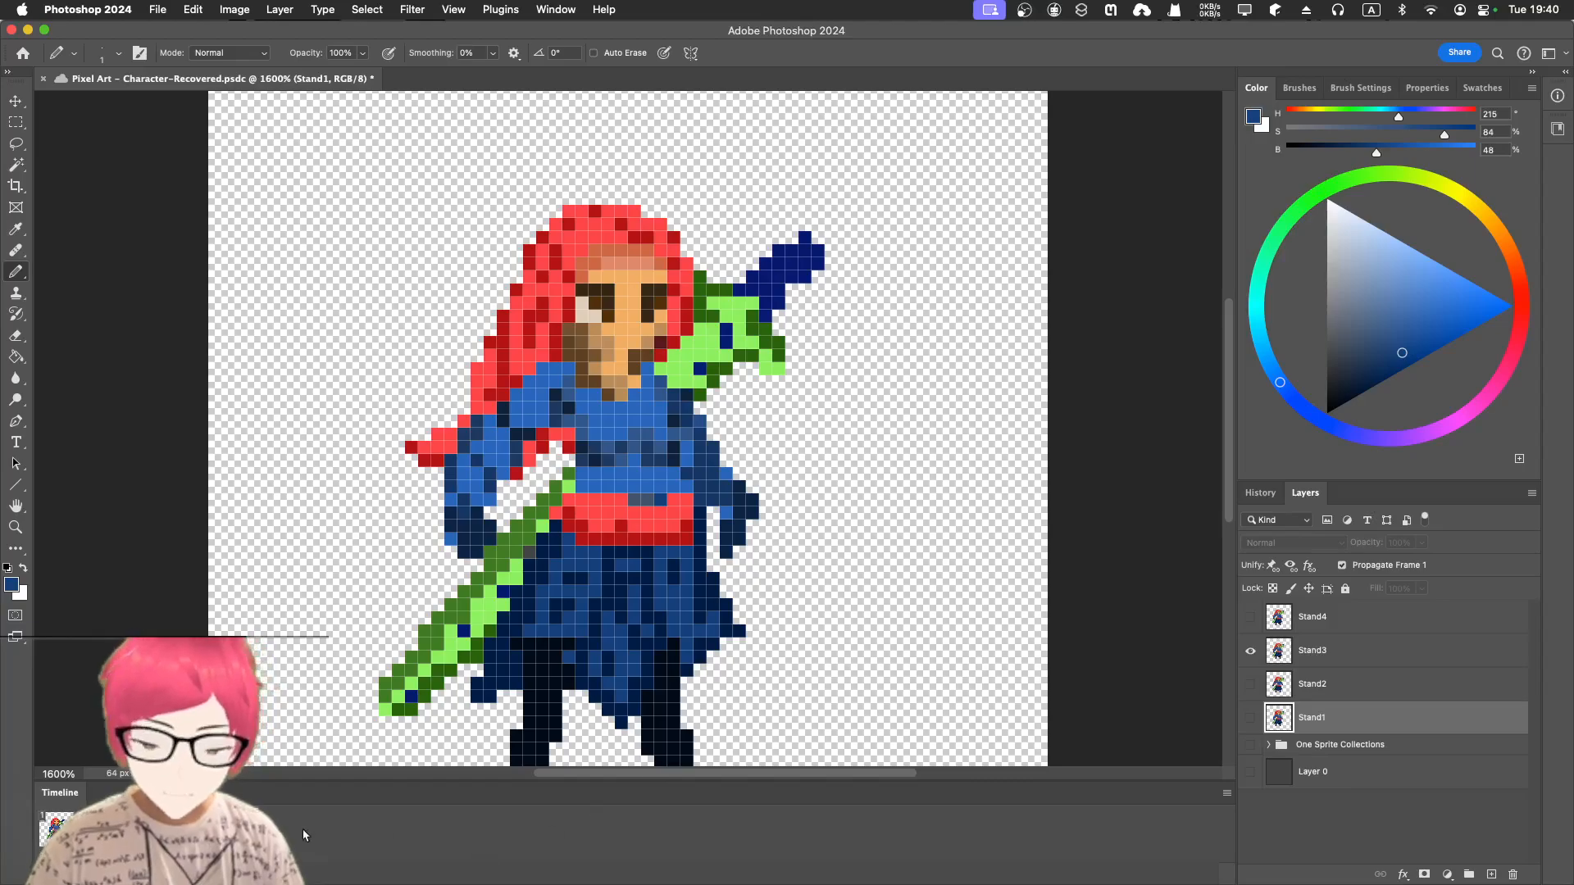
left_click(1250, 685)
left_click(1252, 654)
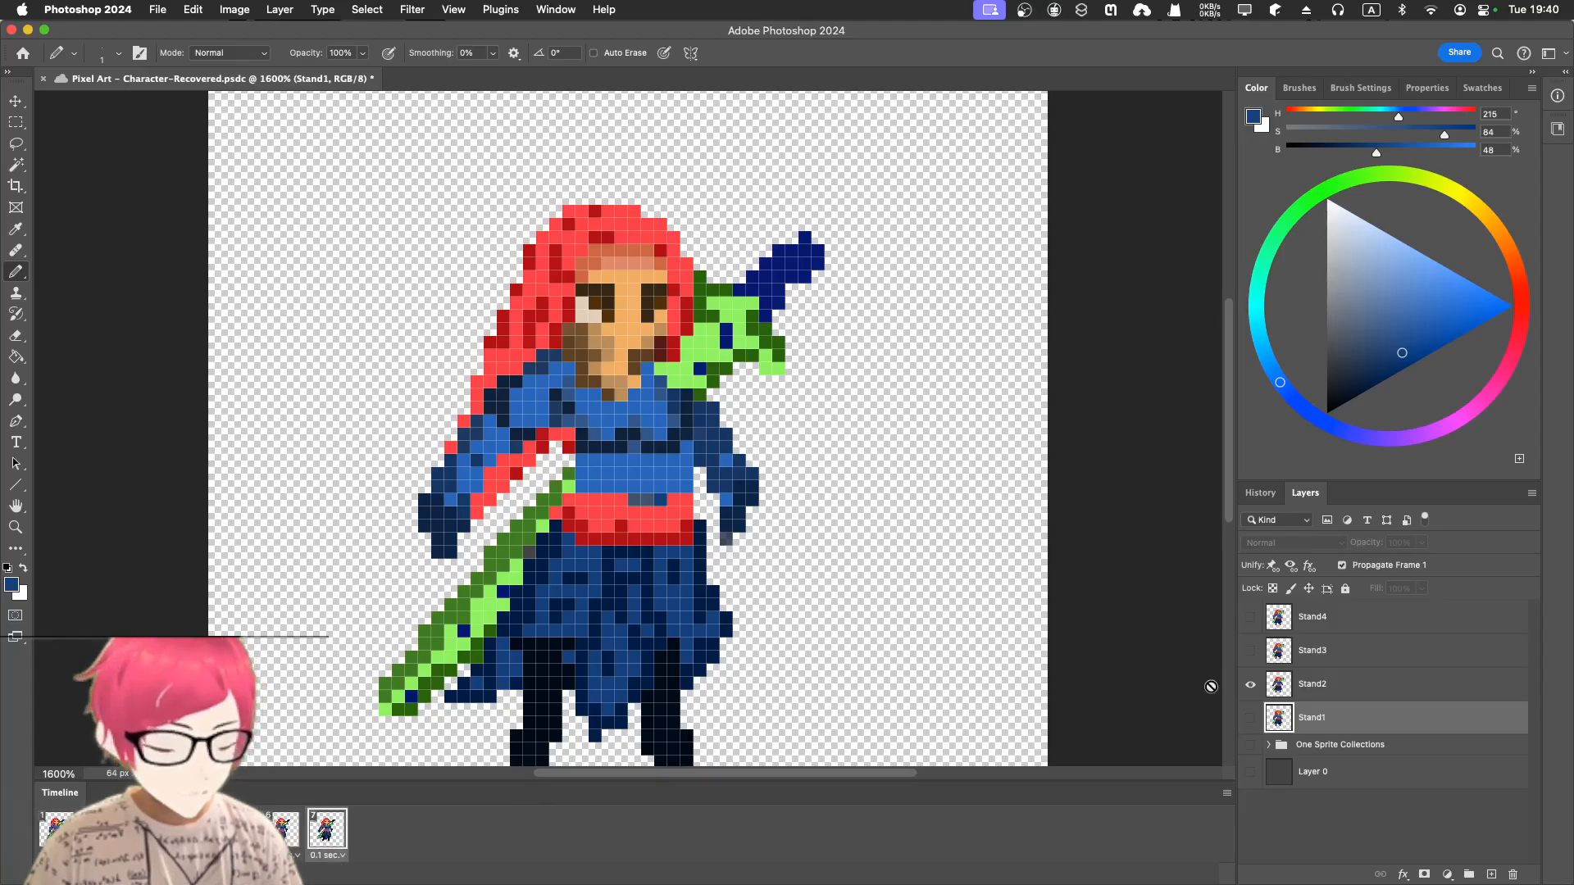
left_click(1250, 718)
left_click(1250, 686)
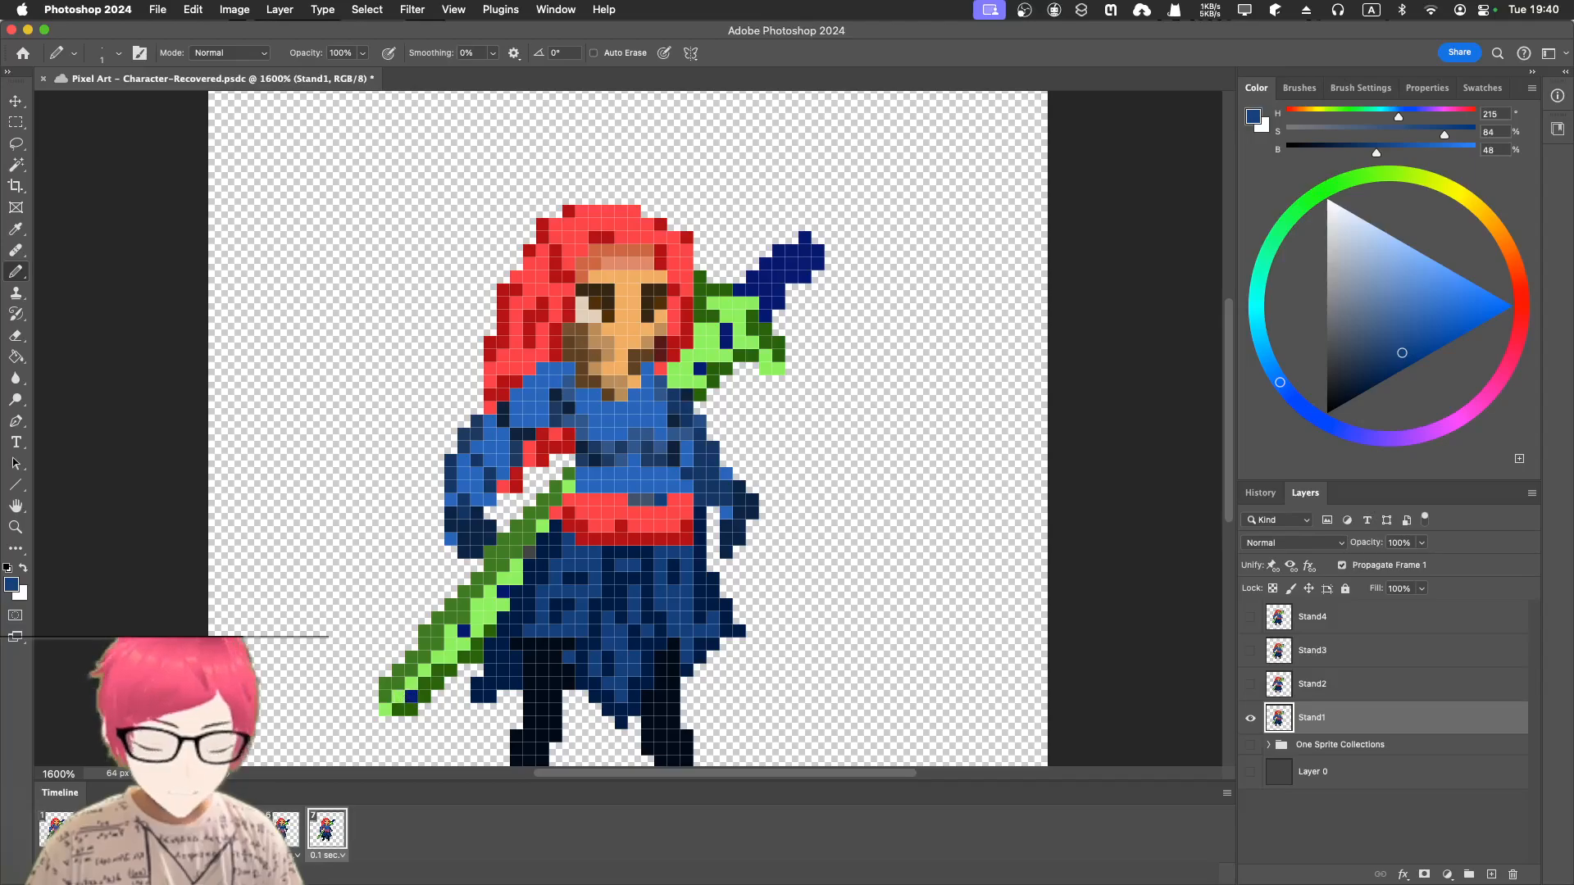
left_click(232, 874)
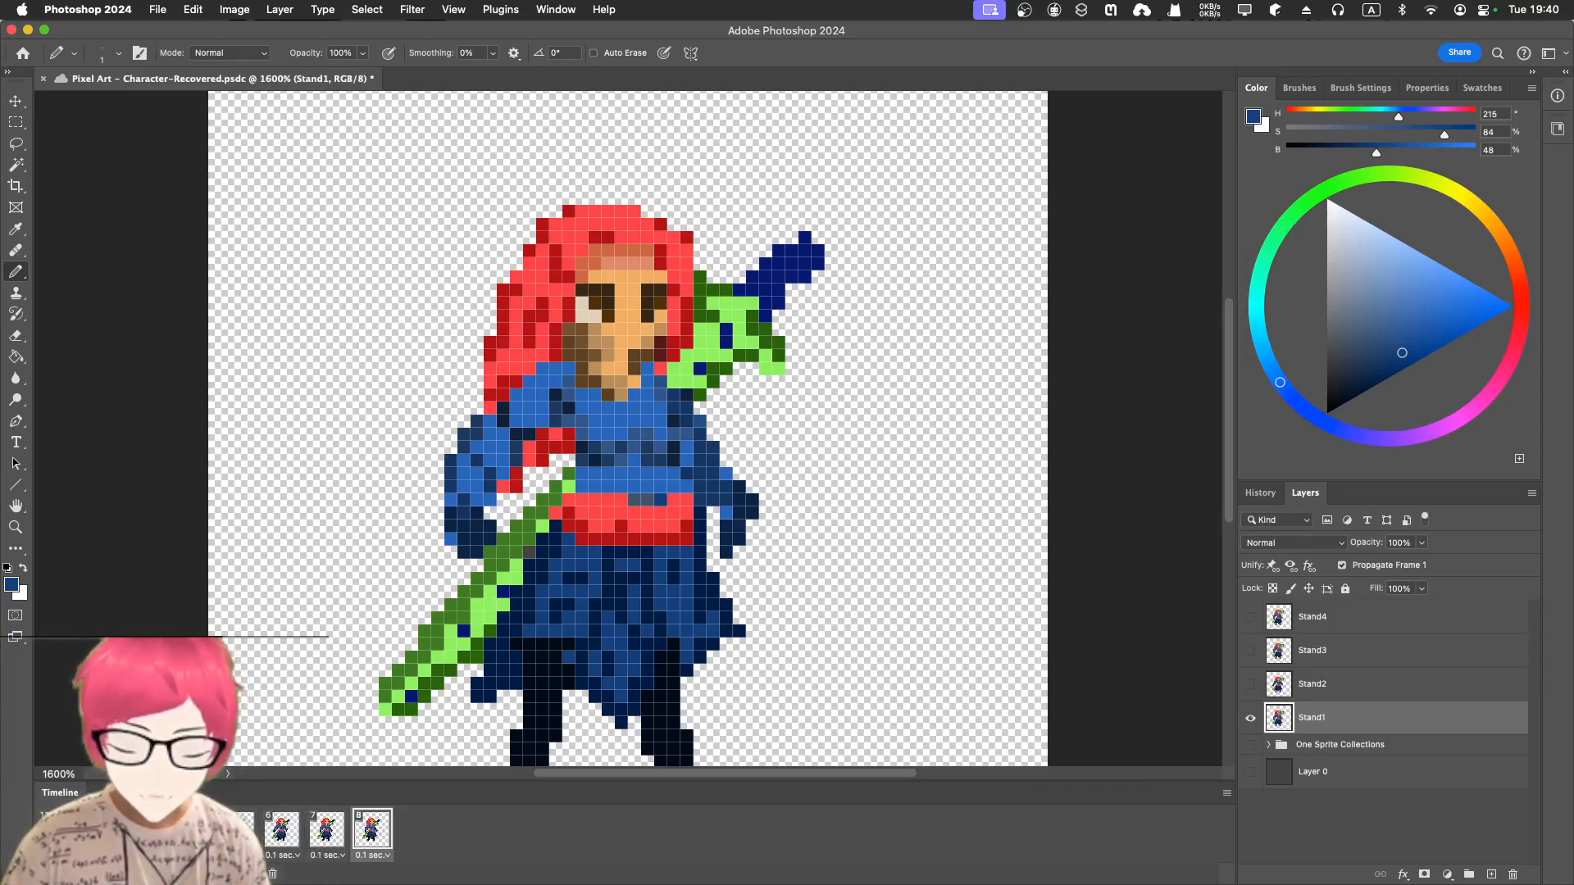
- Play the standing animation, review its motion at 300% and 600% magnification, and stop playback
key("space")
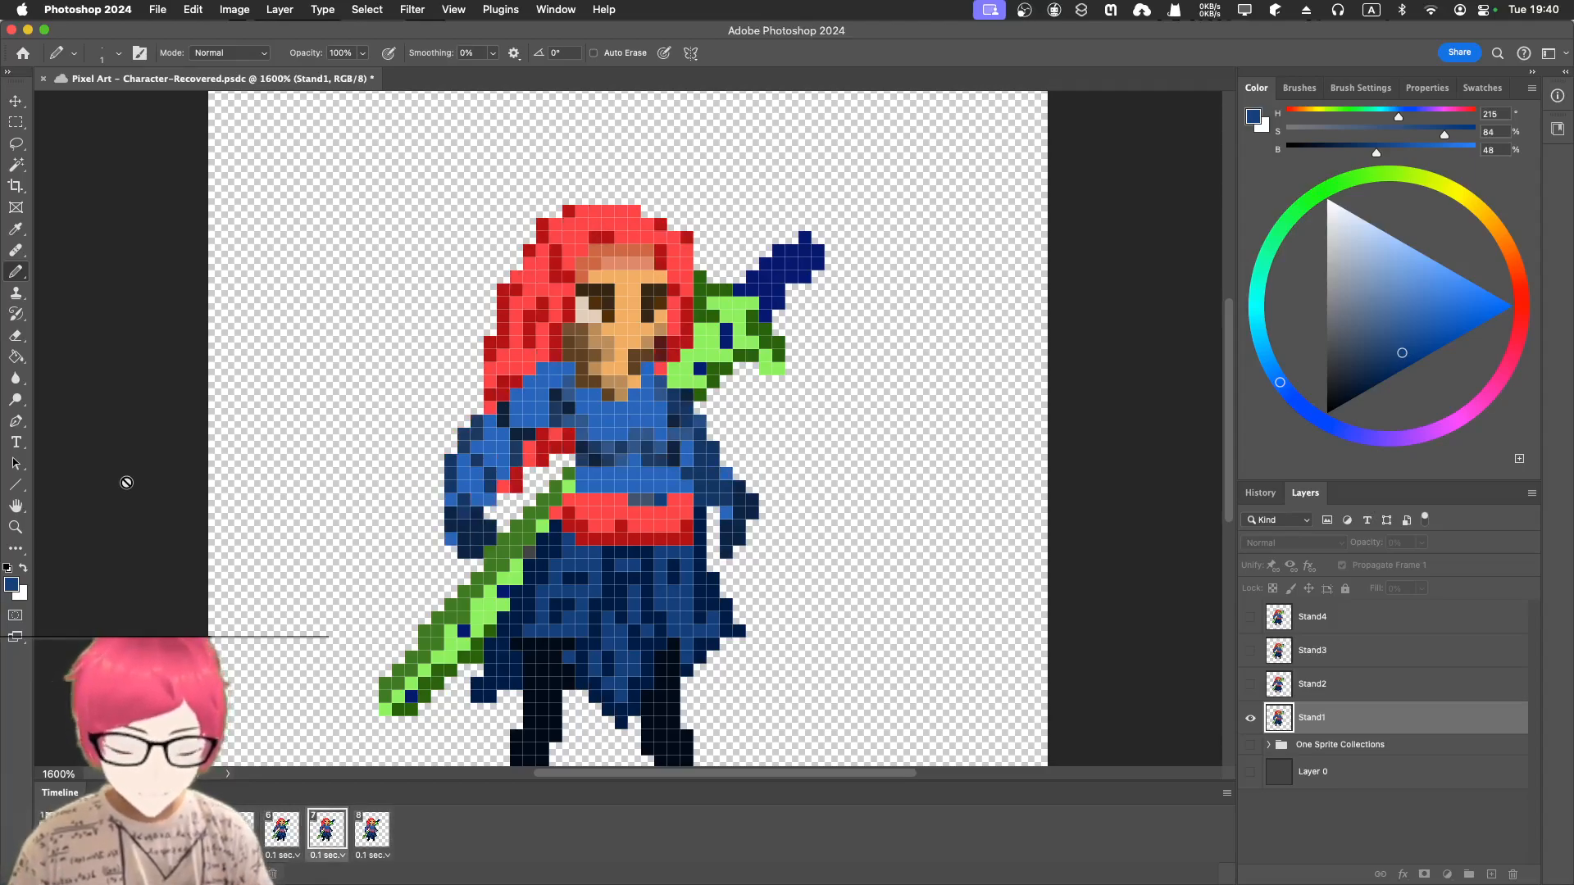
key("super+minus")
key("super+minus")
key("super+minus")
key("super+minus")
key("super+minus")
key("super+minus")
key("super+minus")
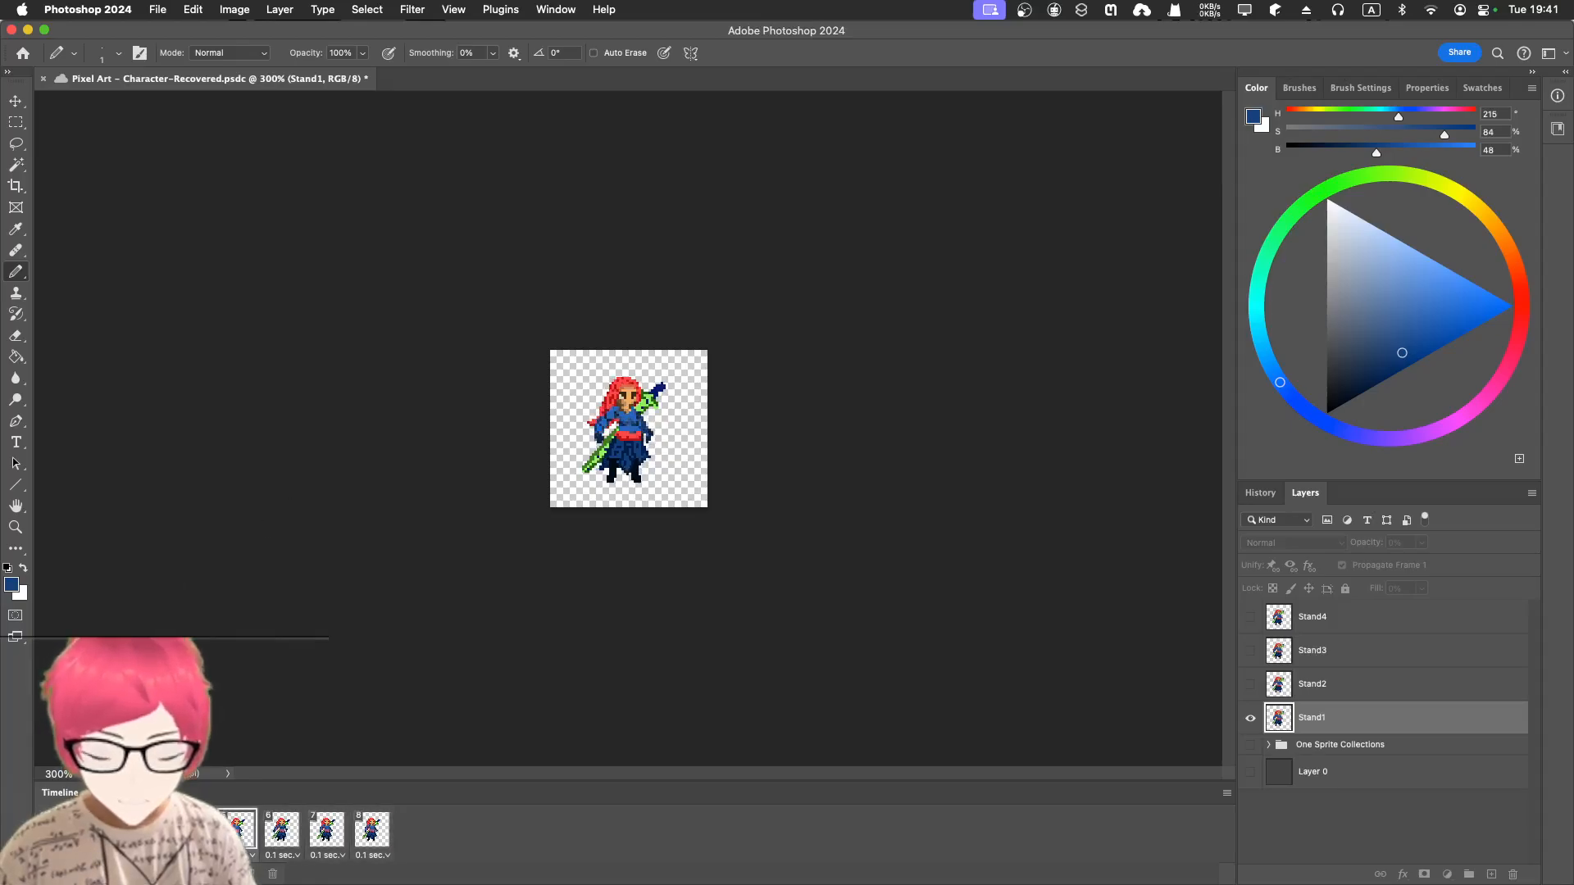
key("super+equal")
key("super+equal")
key("super+equal")
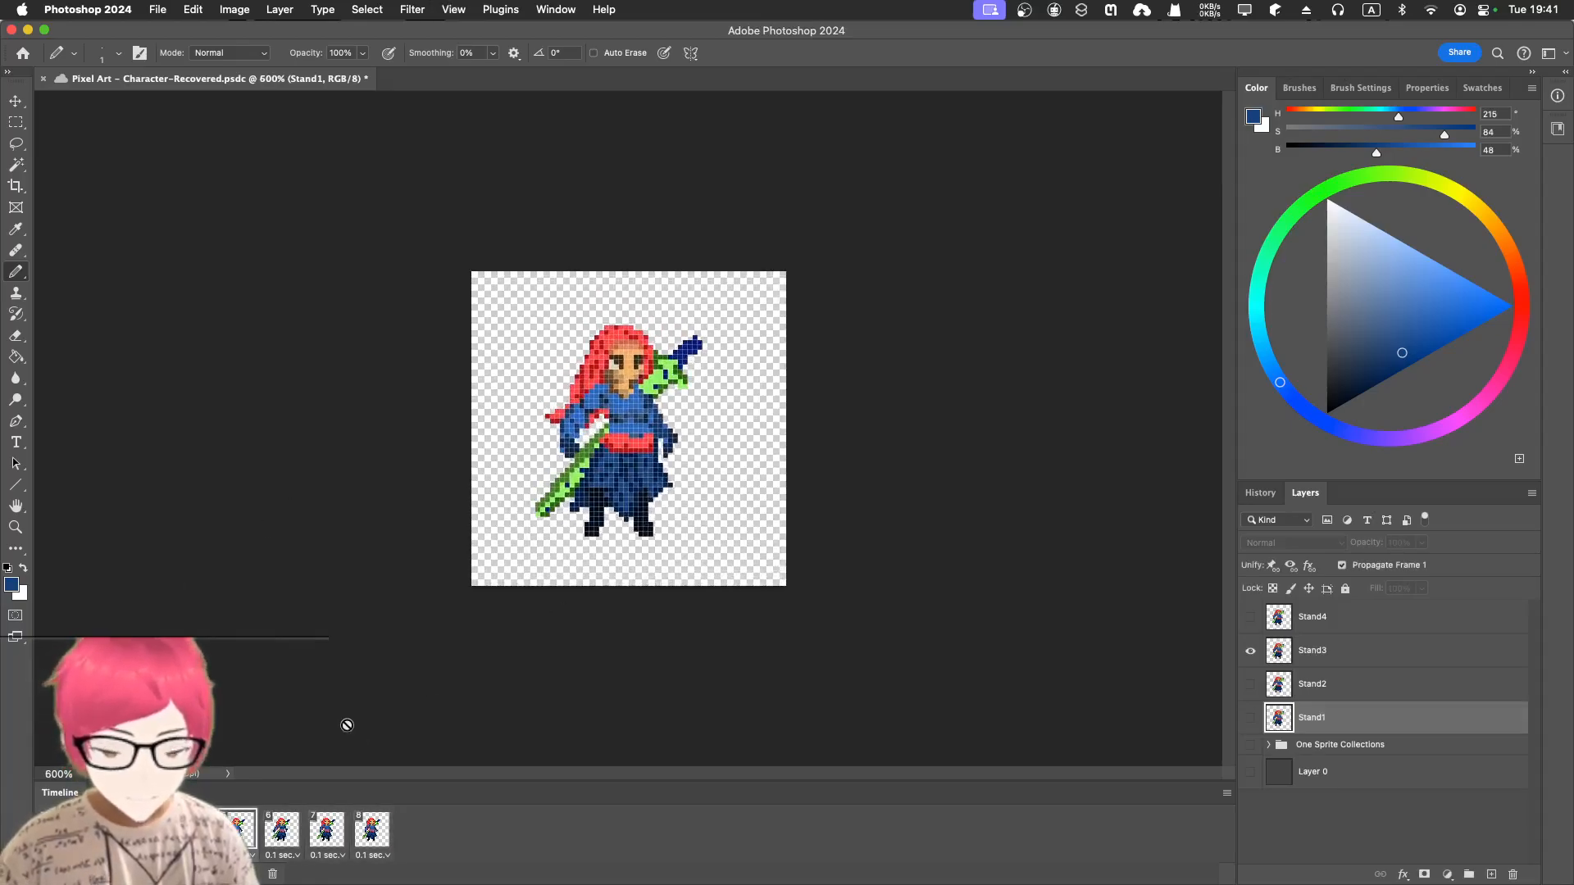
key("space")
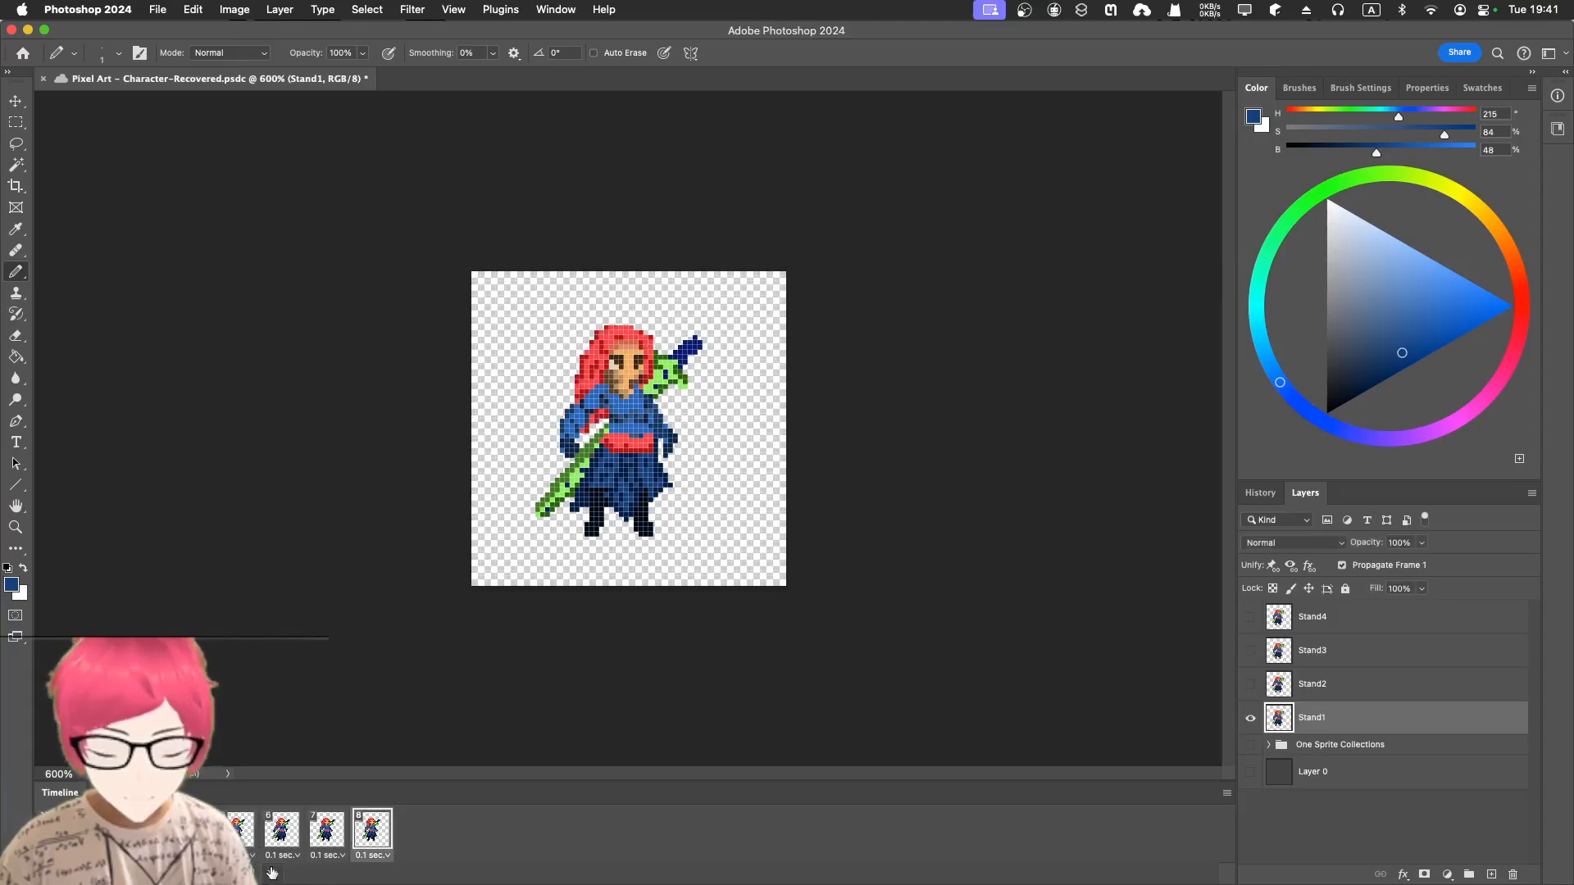
- Delete animation frames 8 through 2 so only the first frame remains in the timeline
left_click(272, 873)
left_click(272, 874)
left_click(272, 874)
left_click(272, 874)
left_click(272, 873)
left_click(272, 874)
left_click(272, 874)
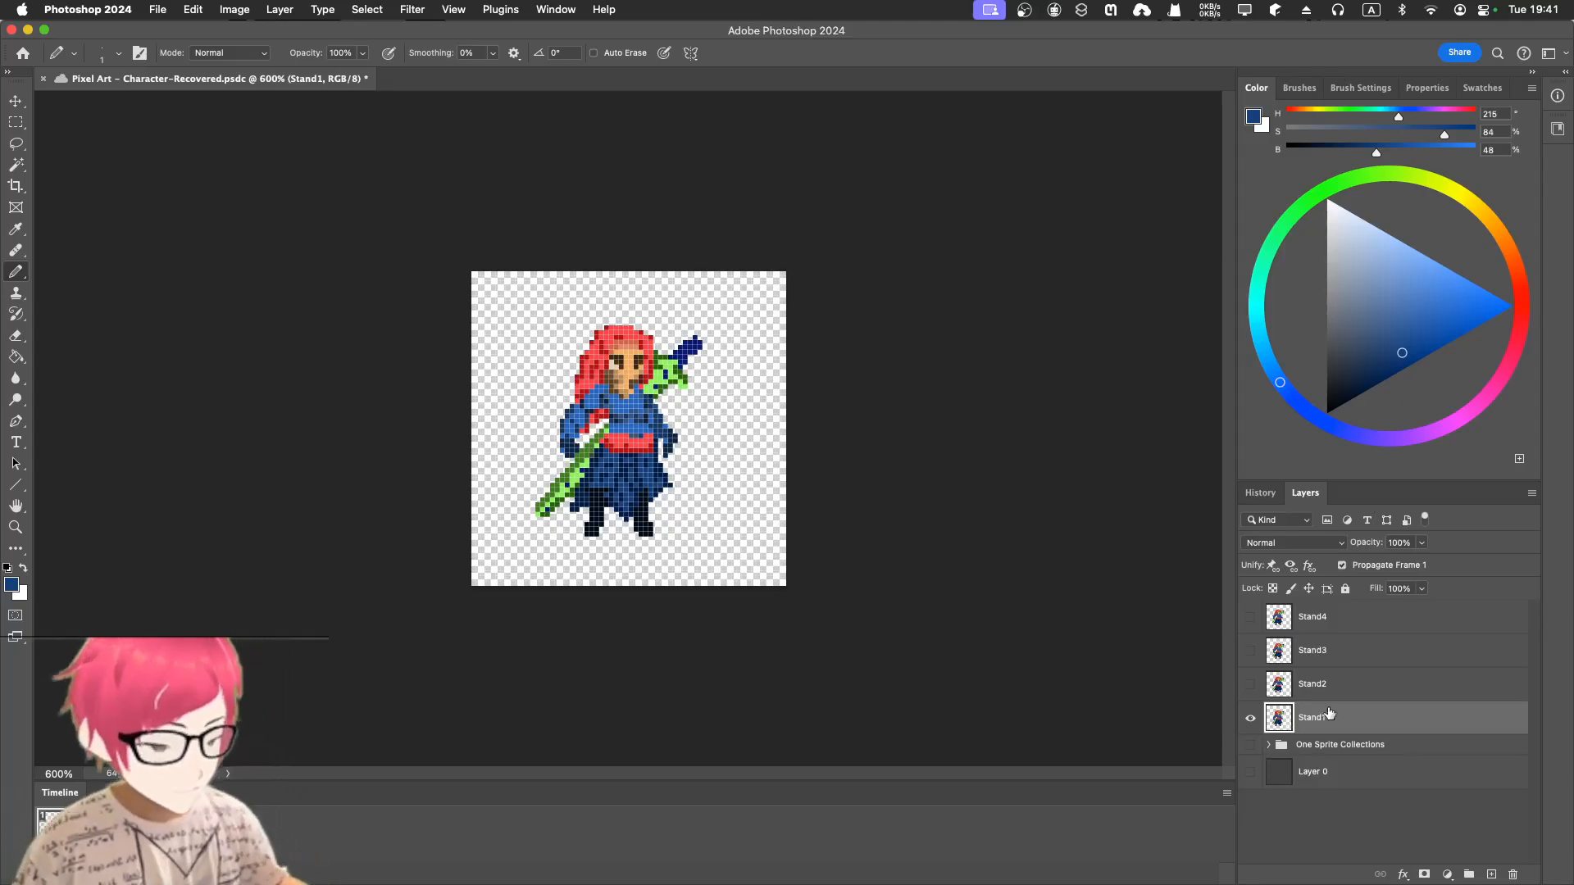
- Run through the Stand1 to Stand4 layers up and back down to review the looping pose order, ending on Stand1
left_click(1314, 687)
left_click(1319, 655)
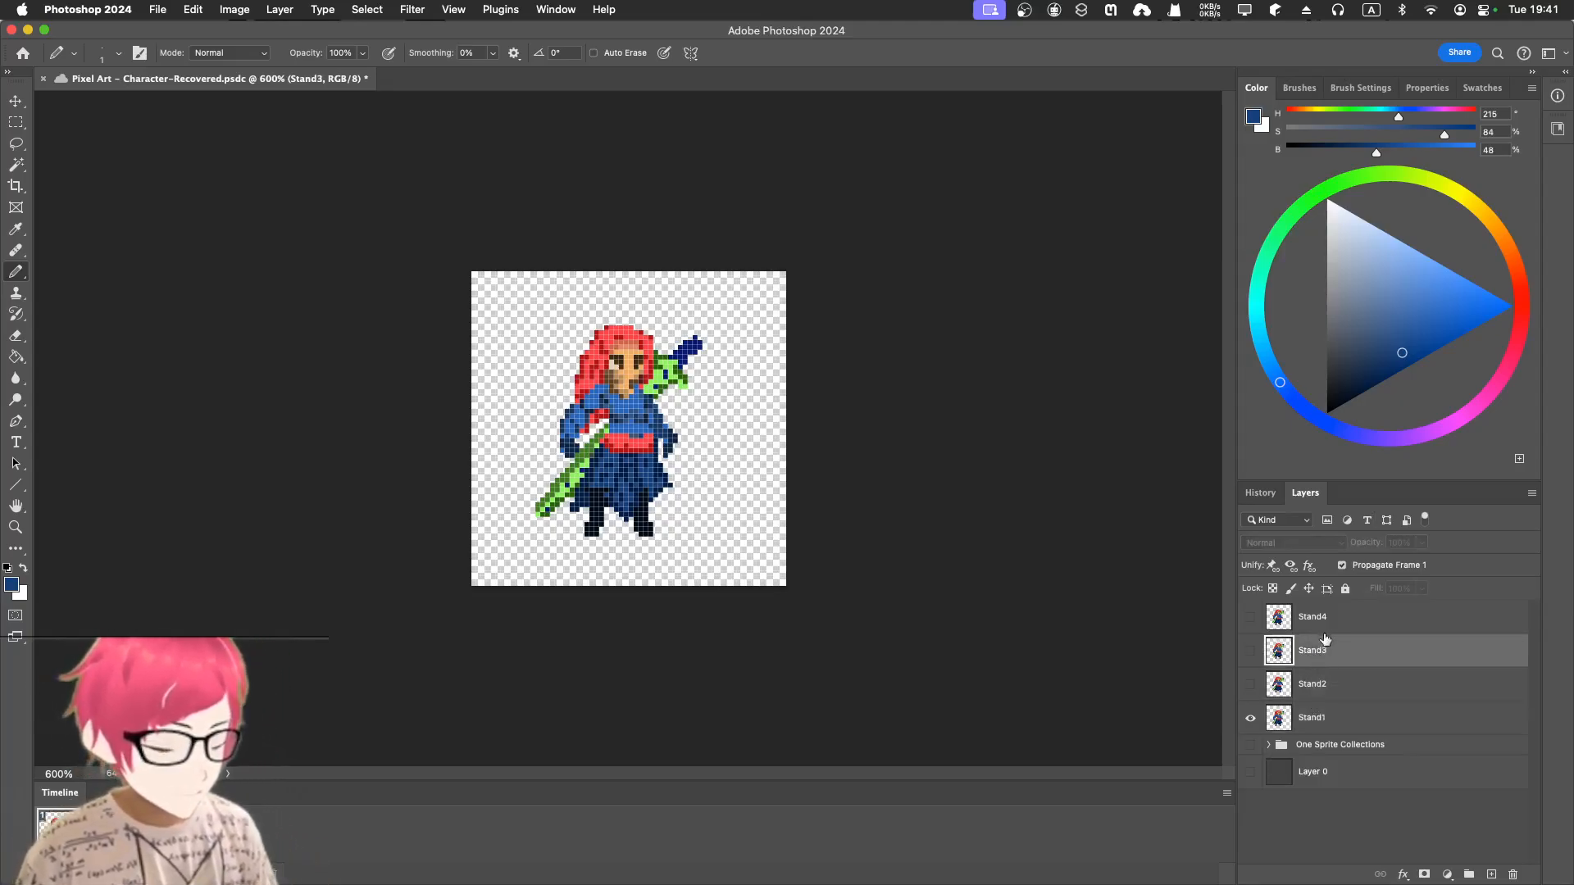
left_click(1327, 630)
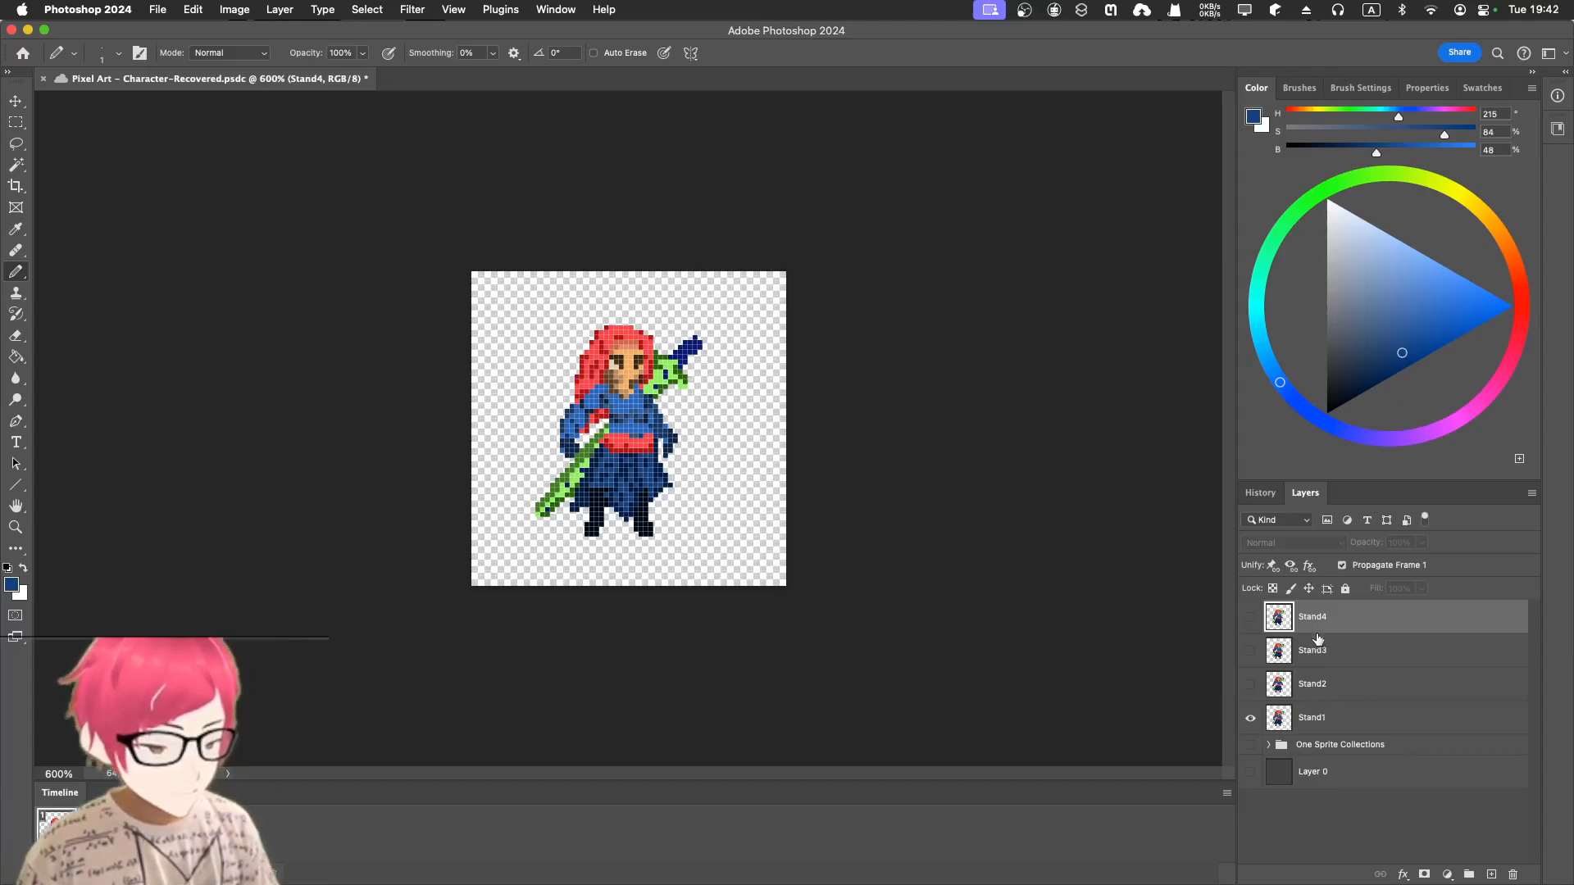
left_click(1313, 652)
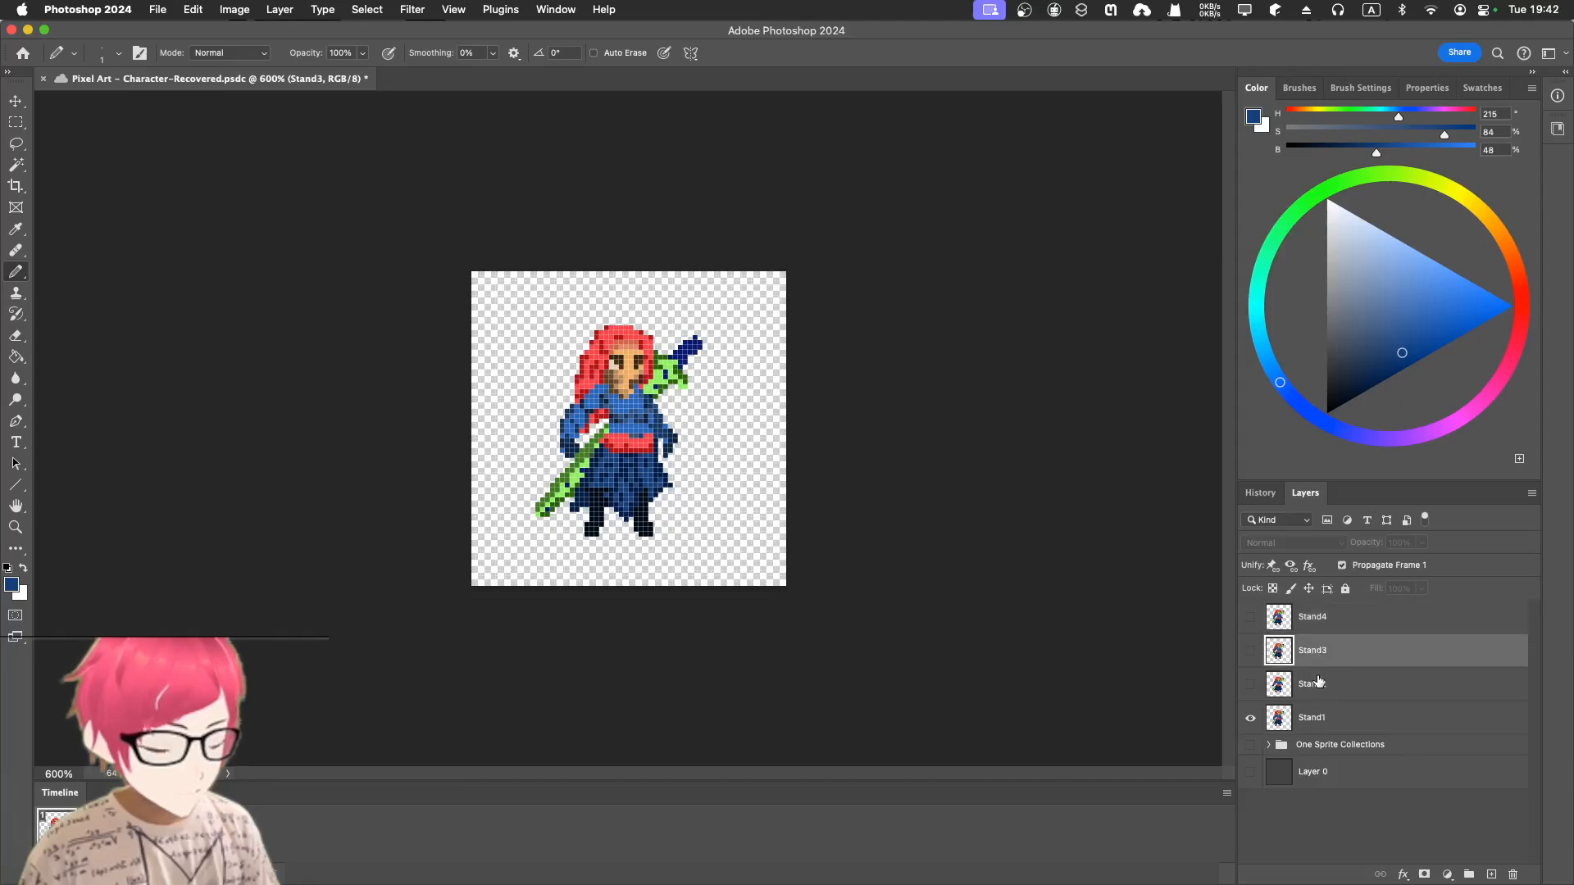
left_click(1316, 683)
left_click(1313, 719)
left_click(1322, 683)
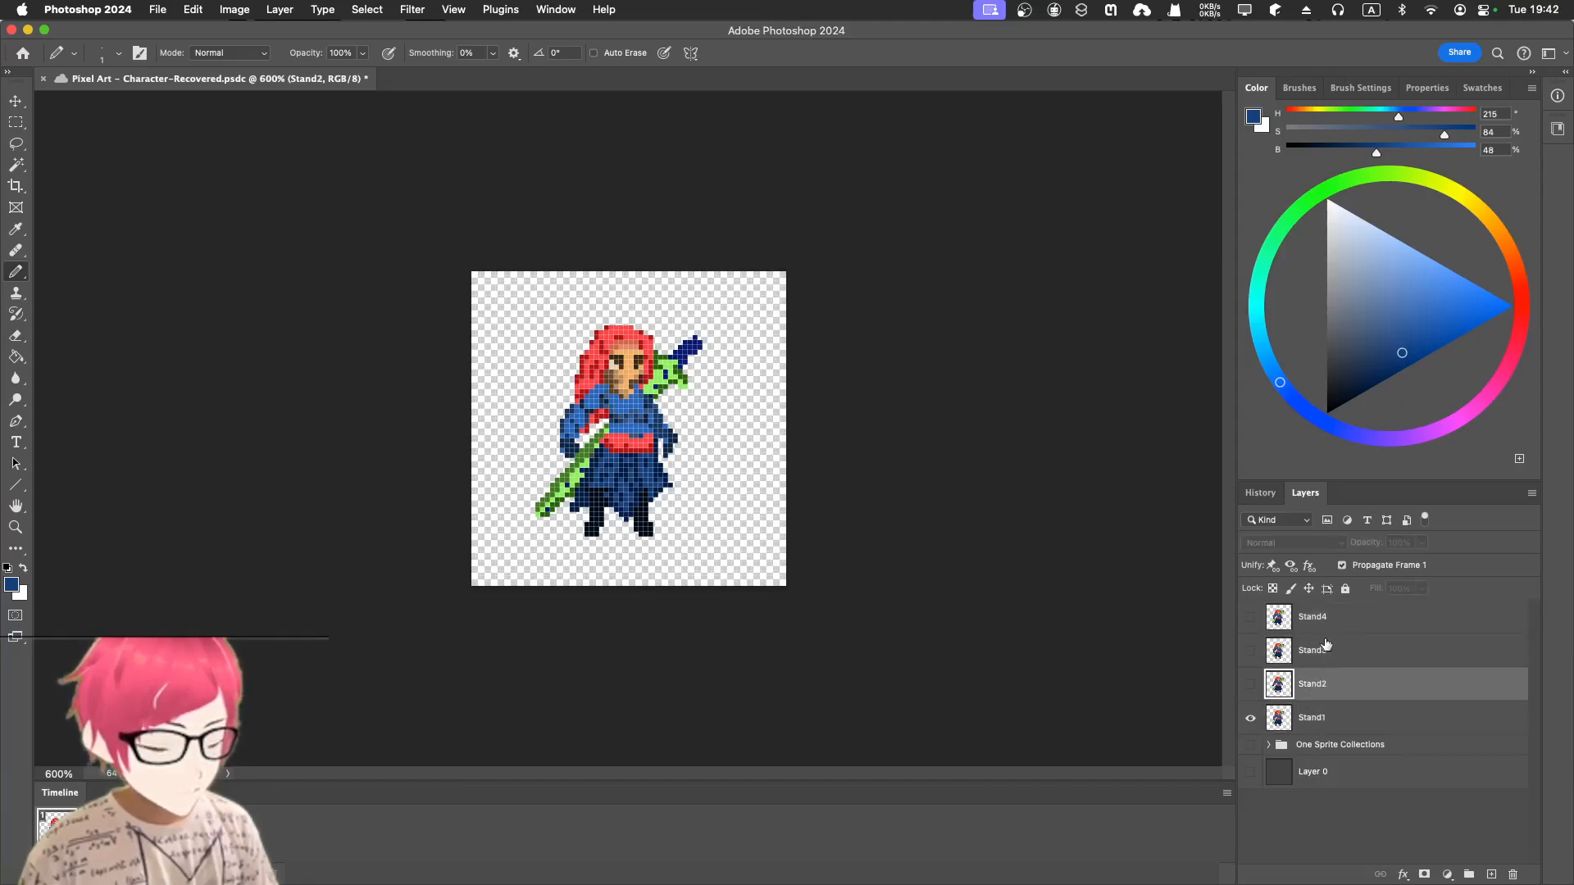
left_click(1325, 649)
left_click(1328, 620)
left_click(1317, 652)
left_click(1316, 688)
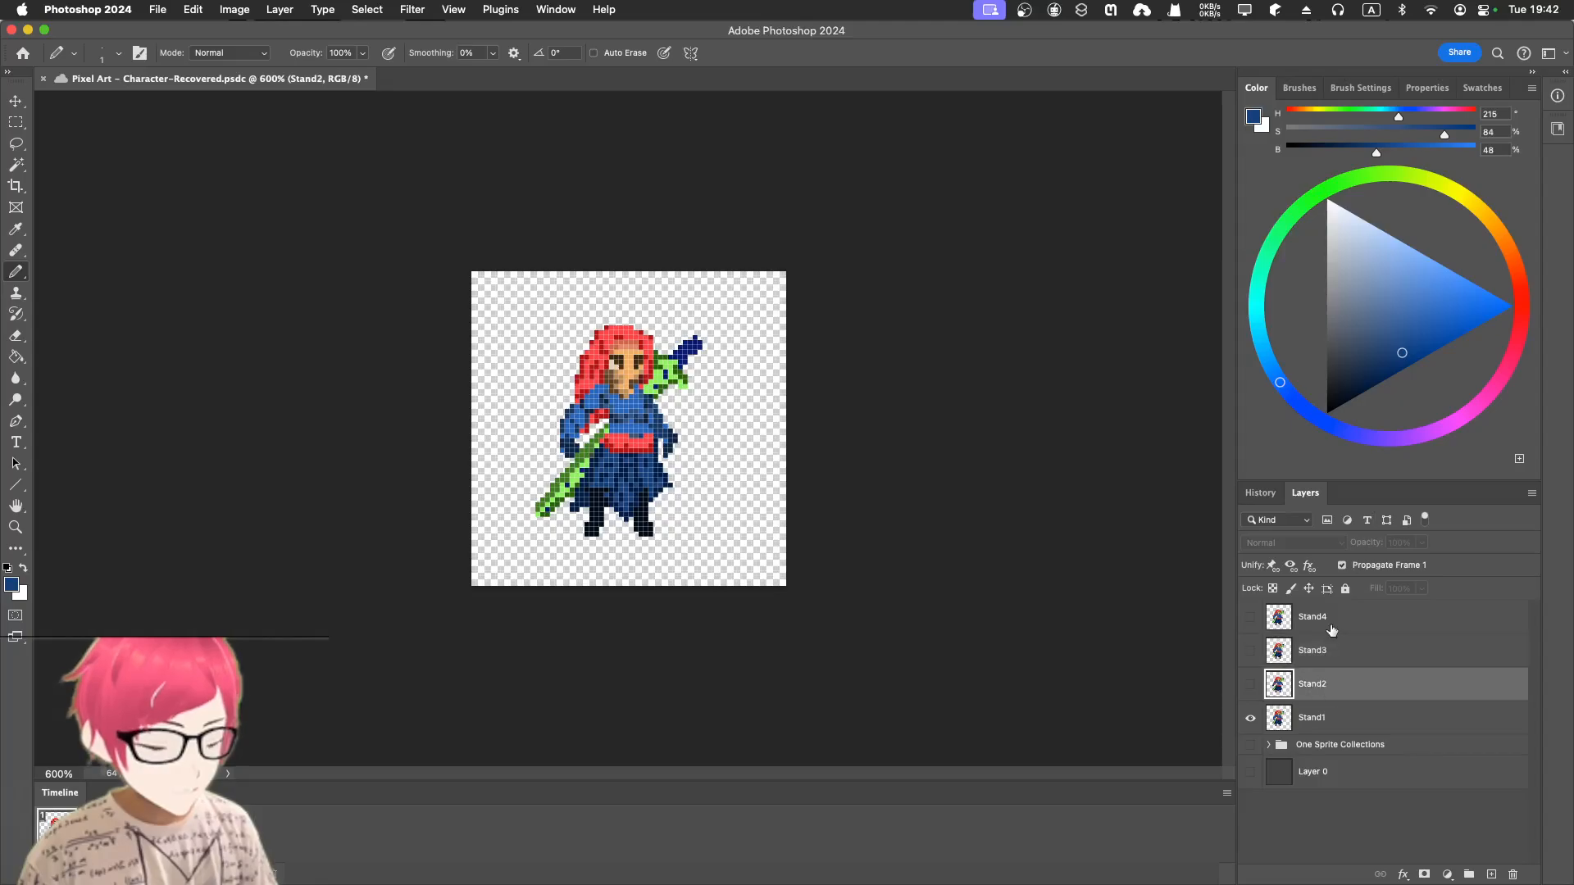
left_click(1324, 720)
left_click(1327, 697)
left_click(1333, 653)
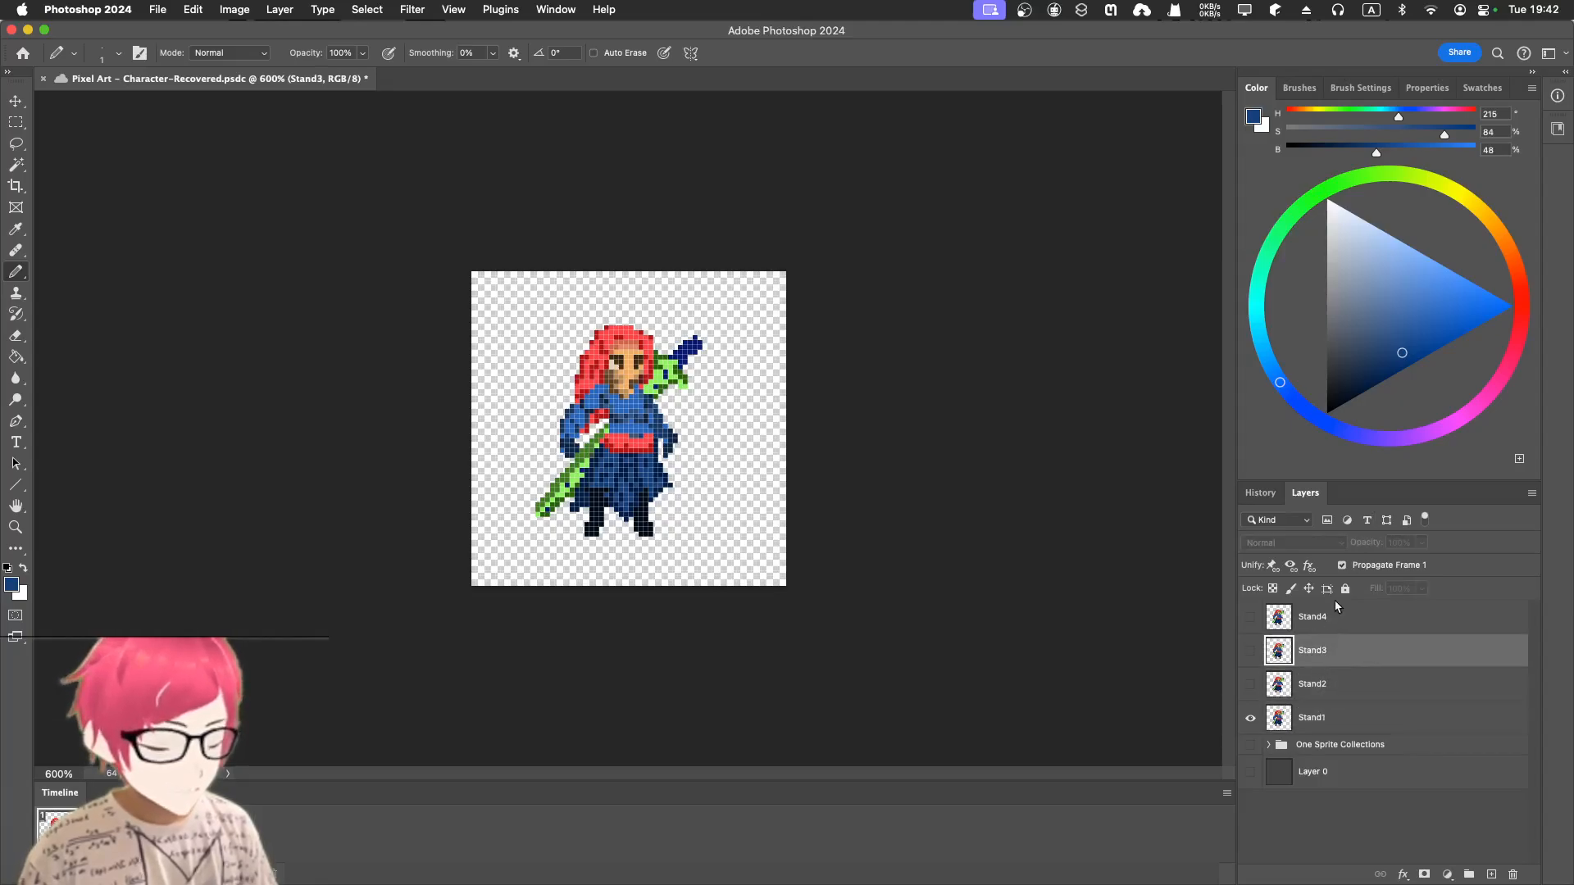
left_click(1330, 619)
left_click(1320, 685)
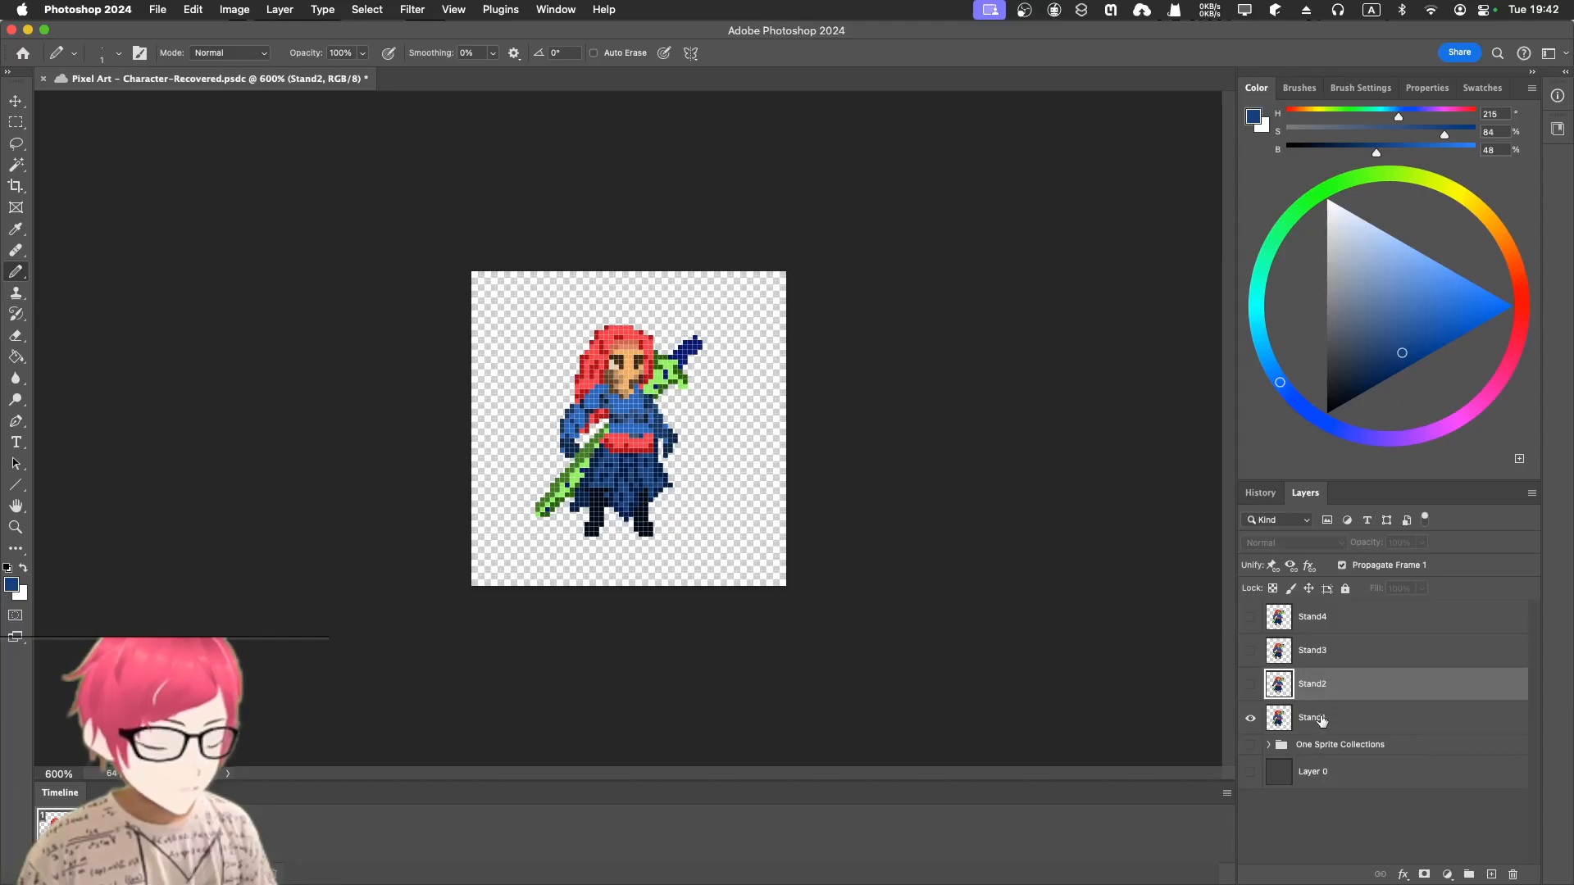
left_click(1321, 719)
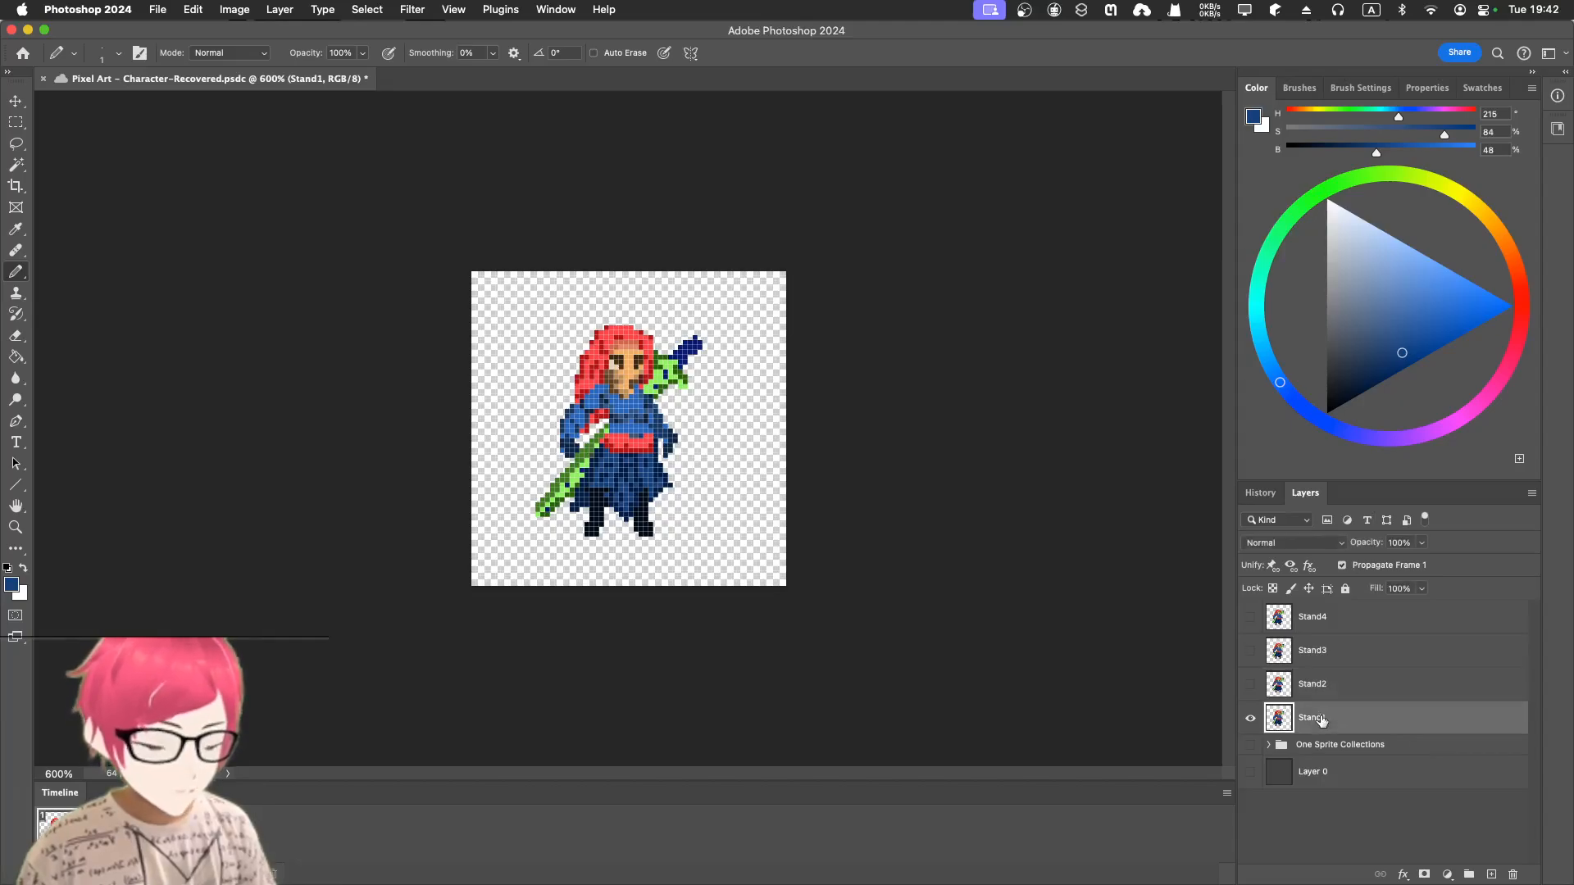
left_click(1346, 695)
left_click(1344, 654)
left_click(1350, 624)
left_click(1330, 687)
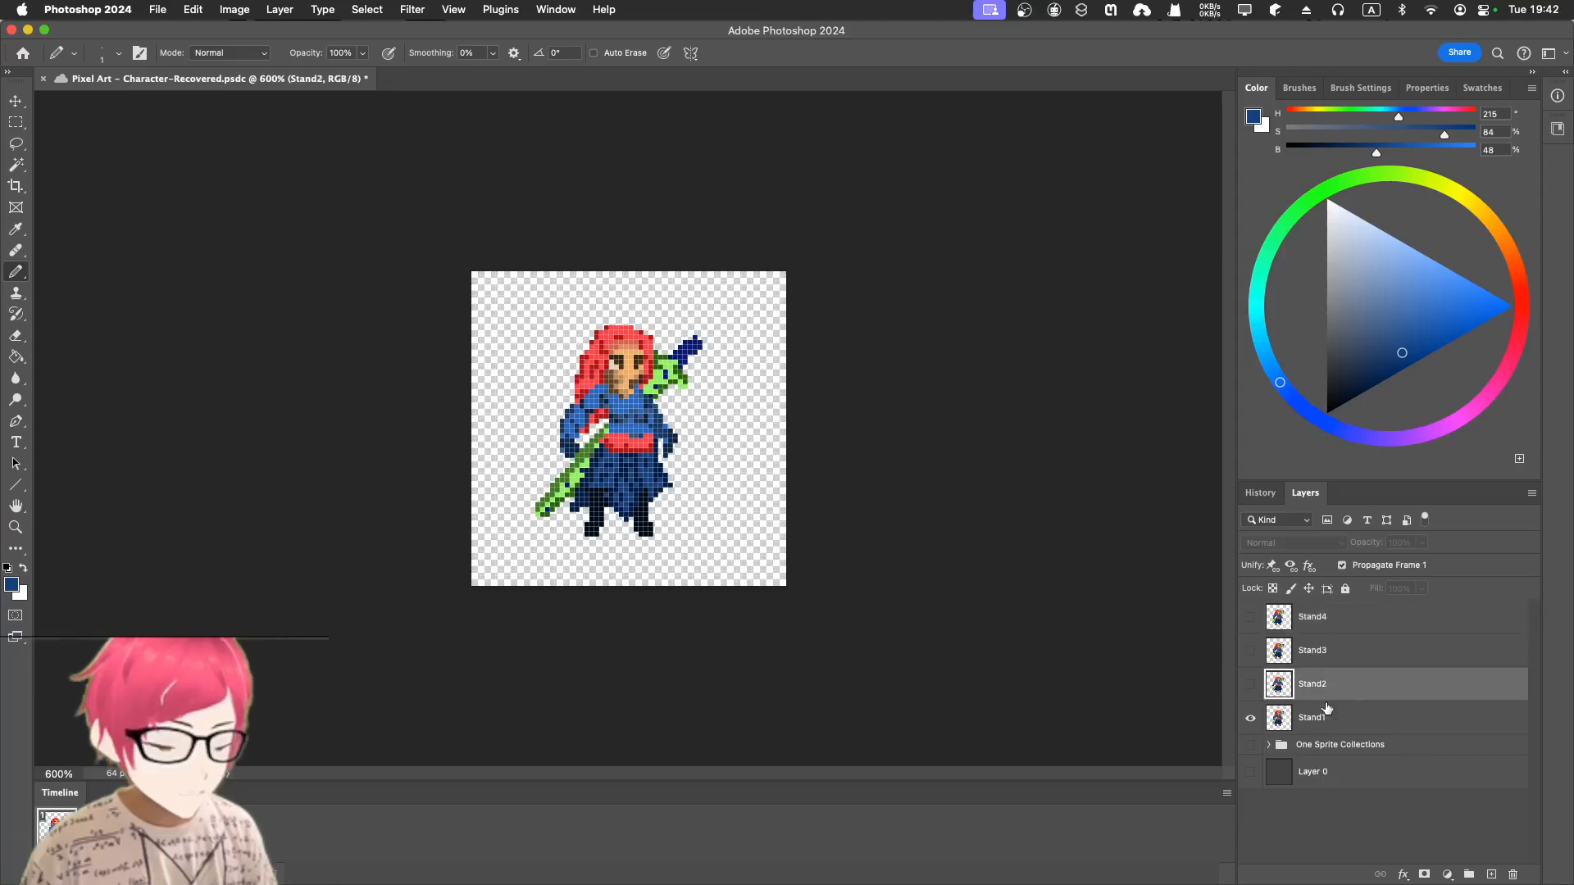
left_click(1326, 715)
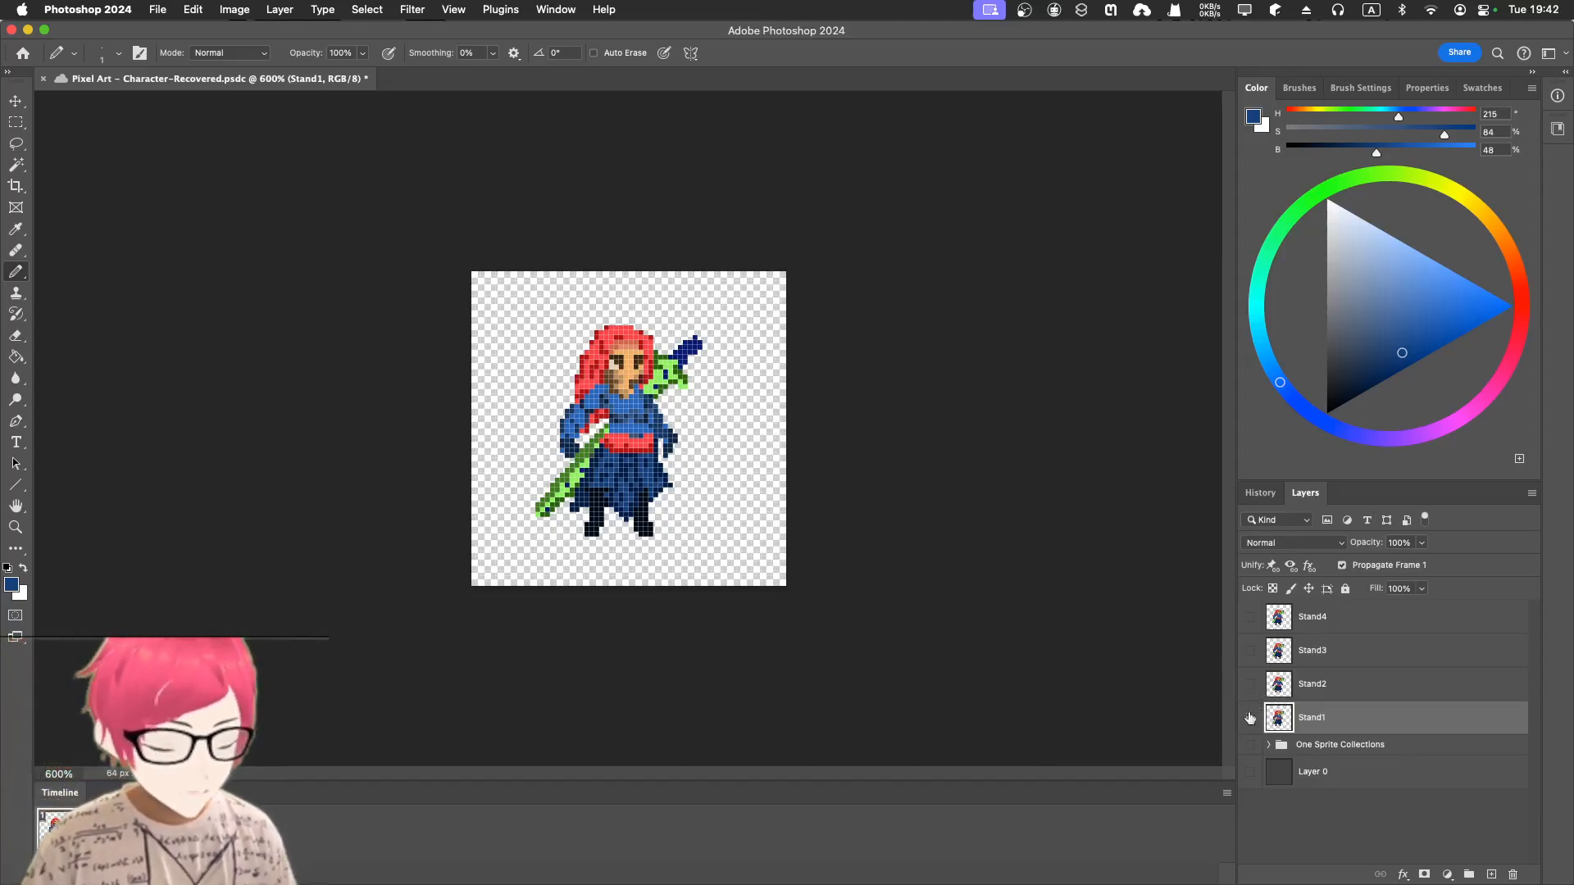
- Make Stand2 the only visible pose in the next animation frame by showing it and hiding Stand1
left_click(1250, 684)
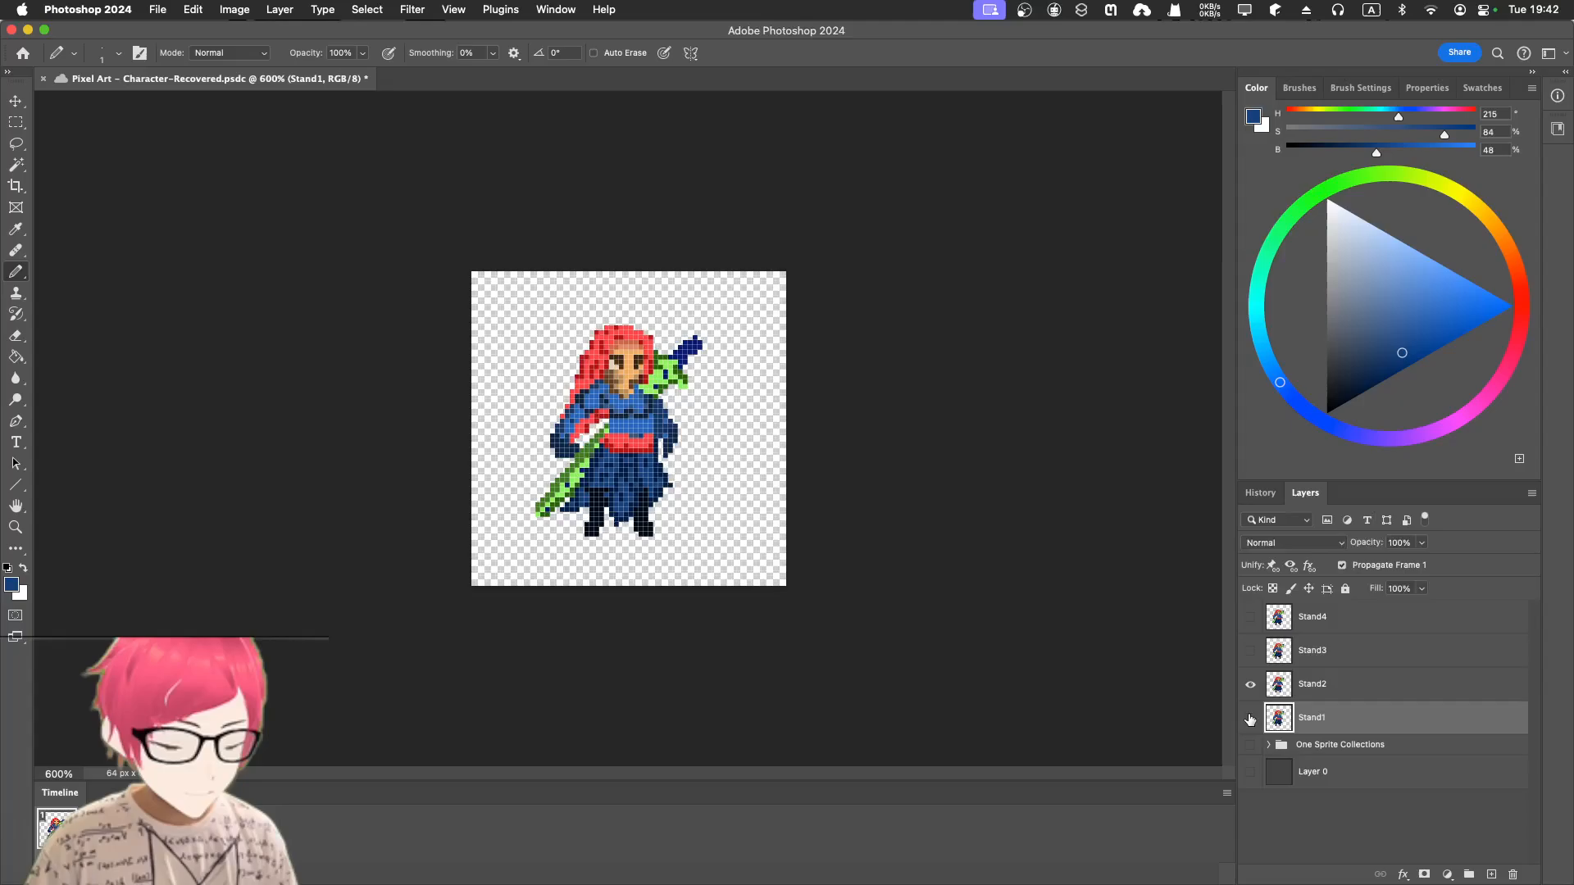
left_click(1250, 718)
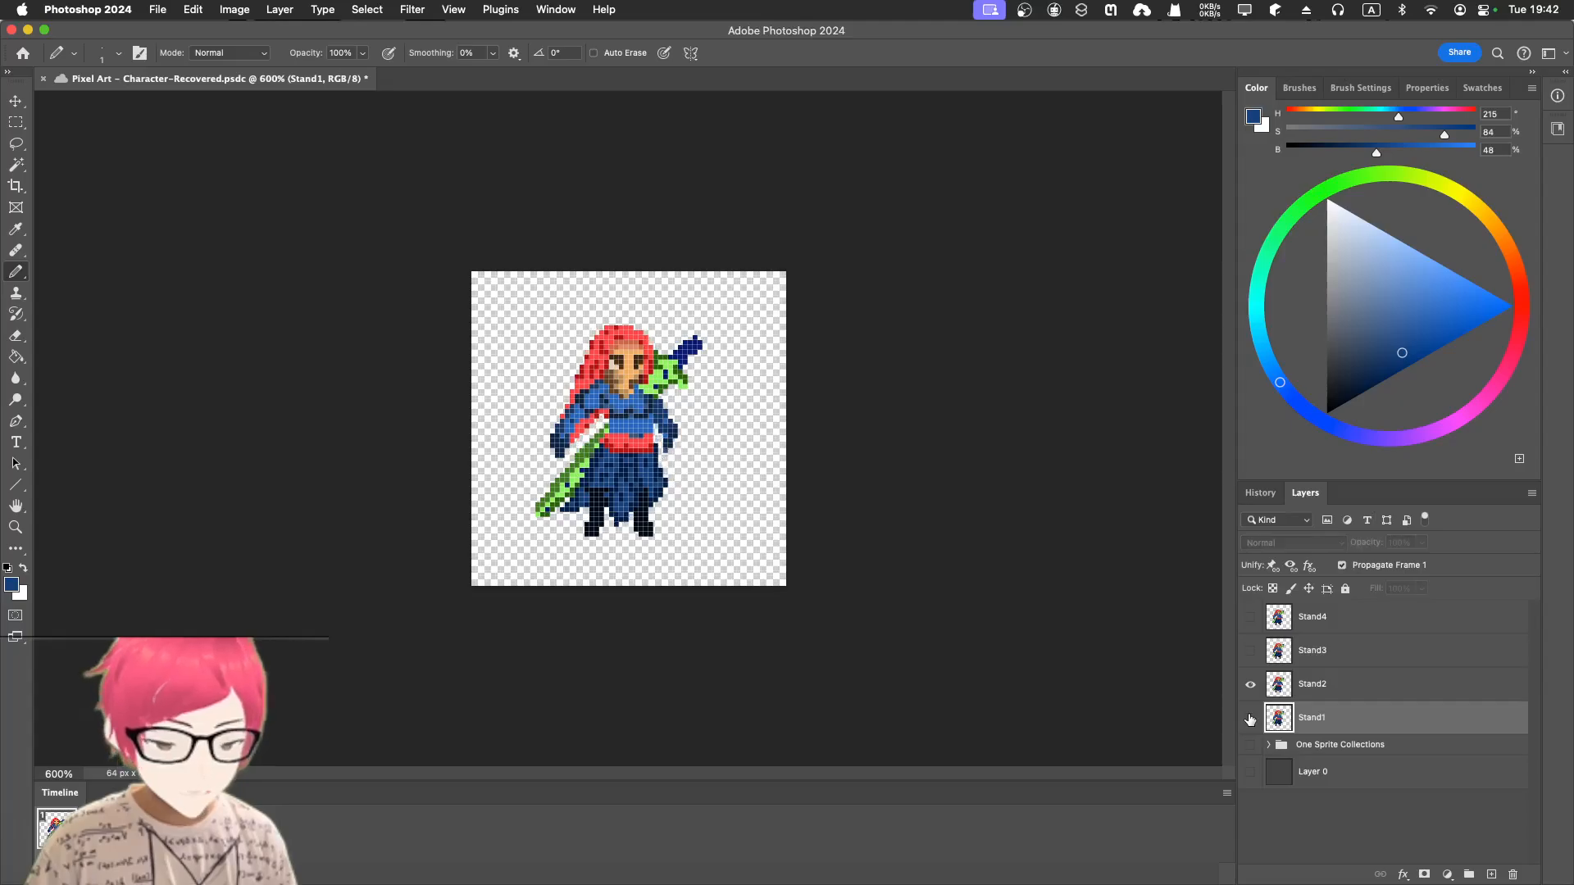
- Compare the Stand2 and Stand3 poses by switching each layer's visibility, ending with only Stand2 shown
left_click(1250, 651)
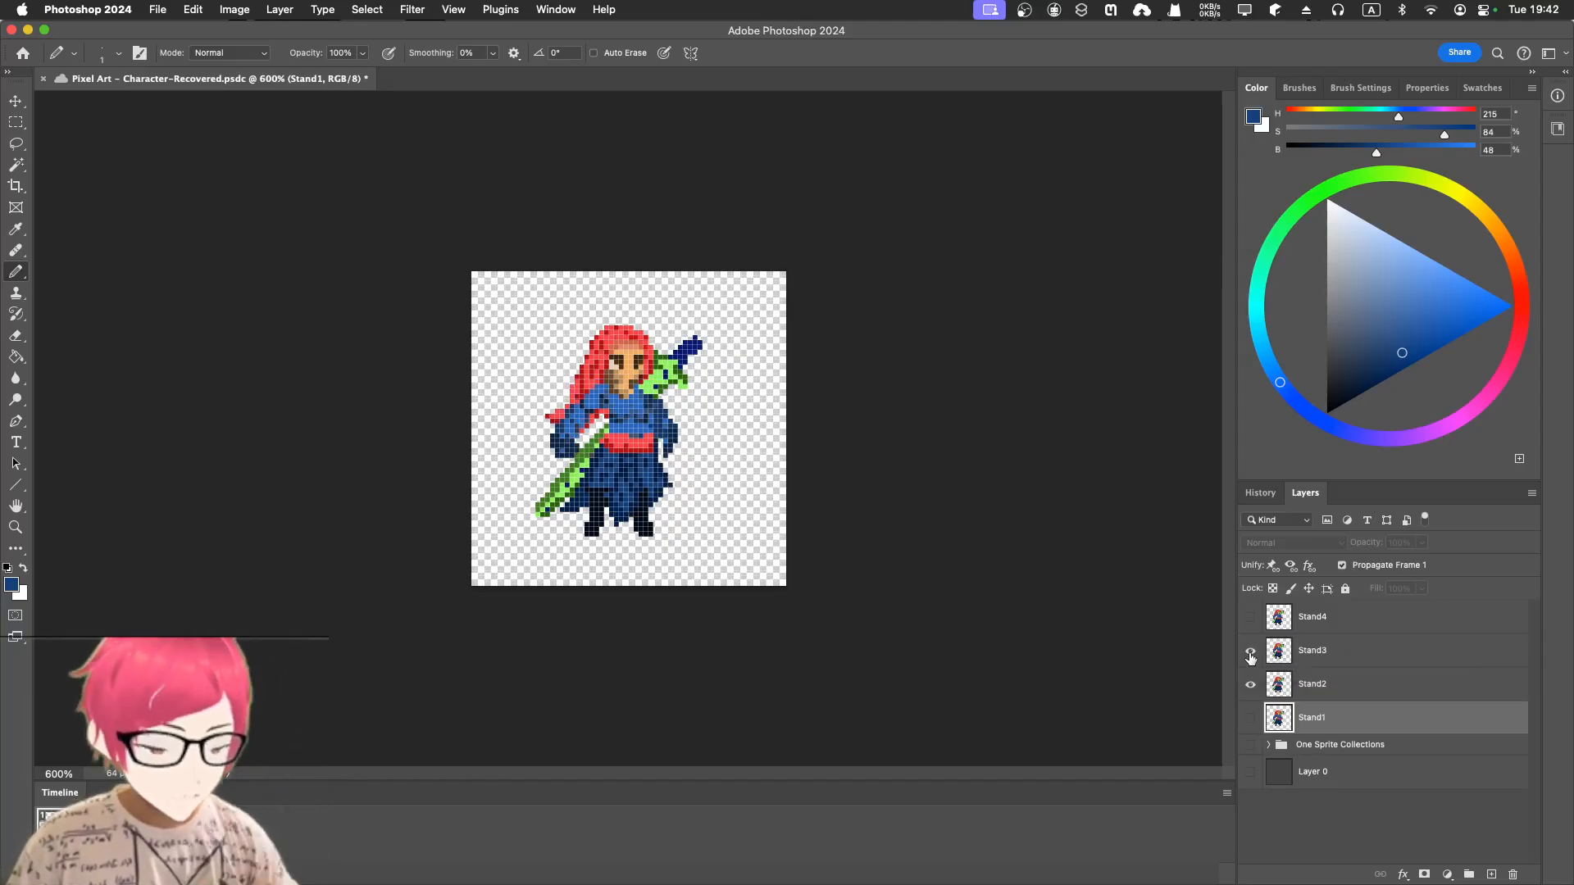
left_click(1247, 687)
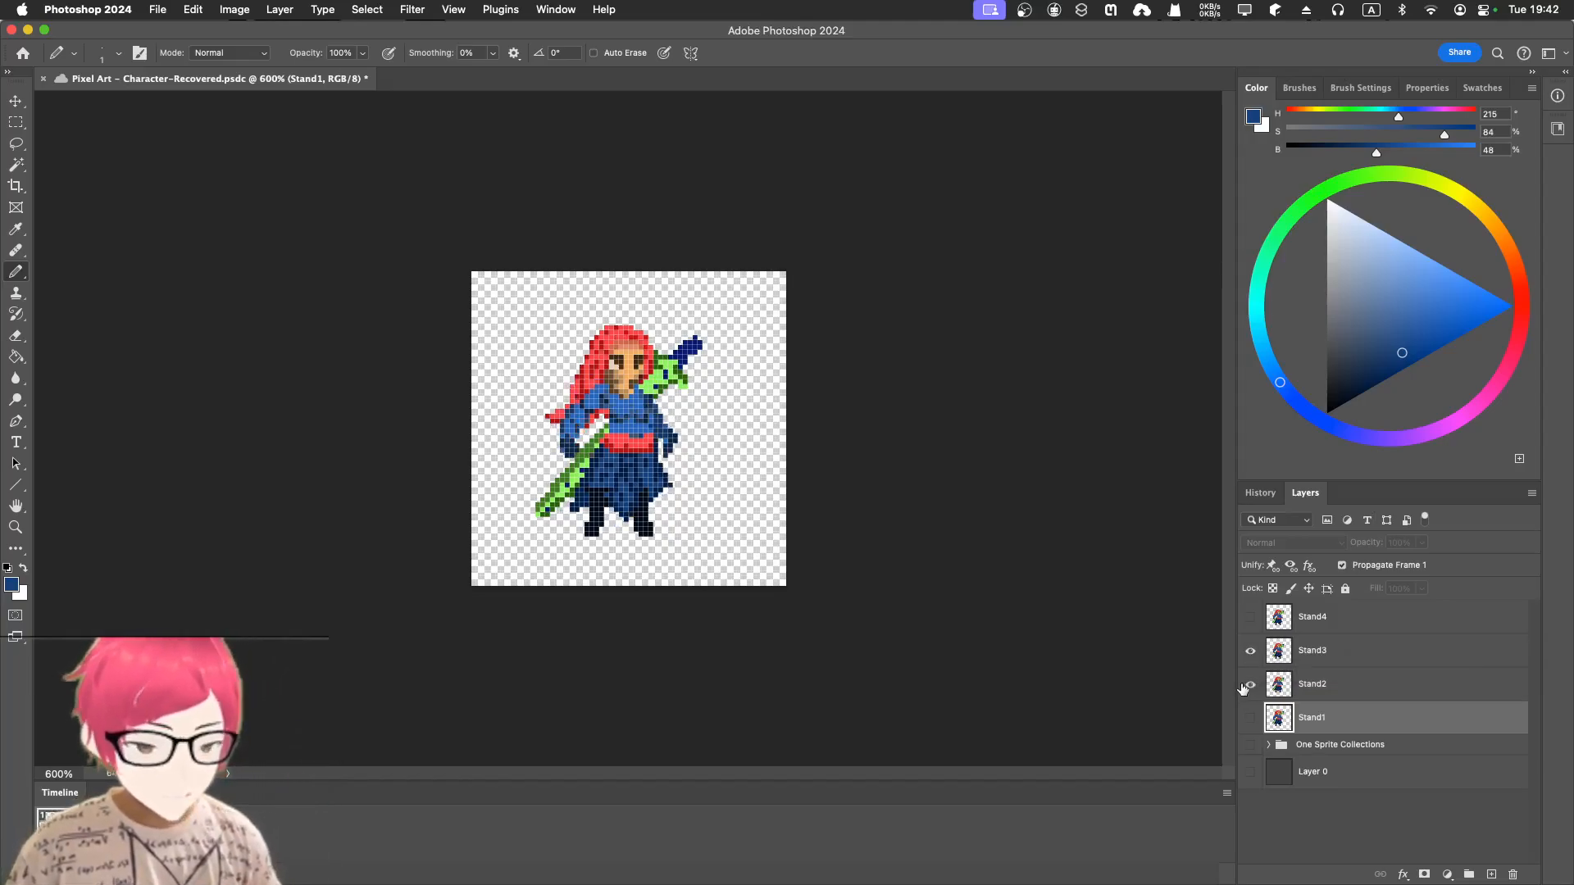
left_click(1246, 687)
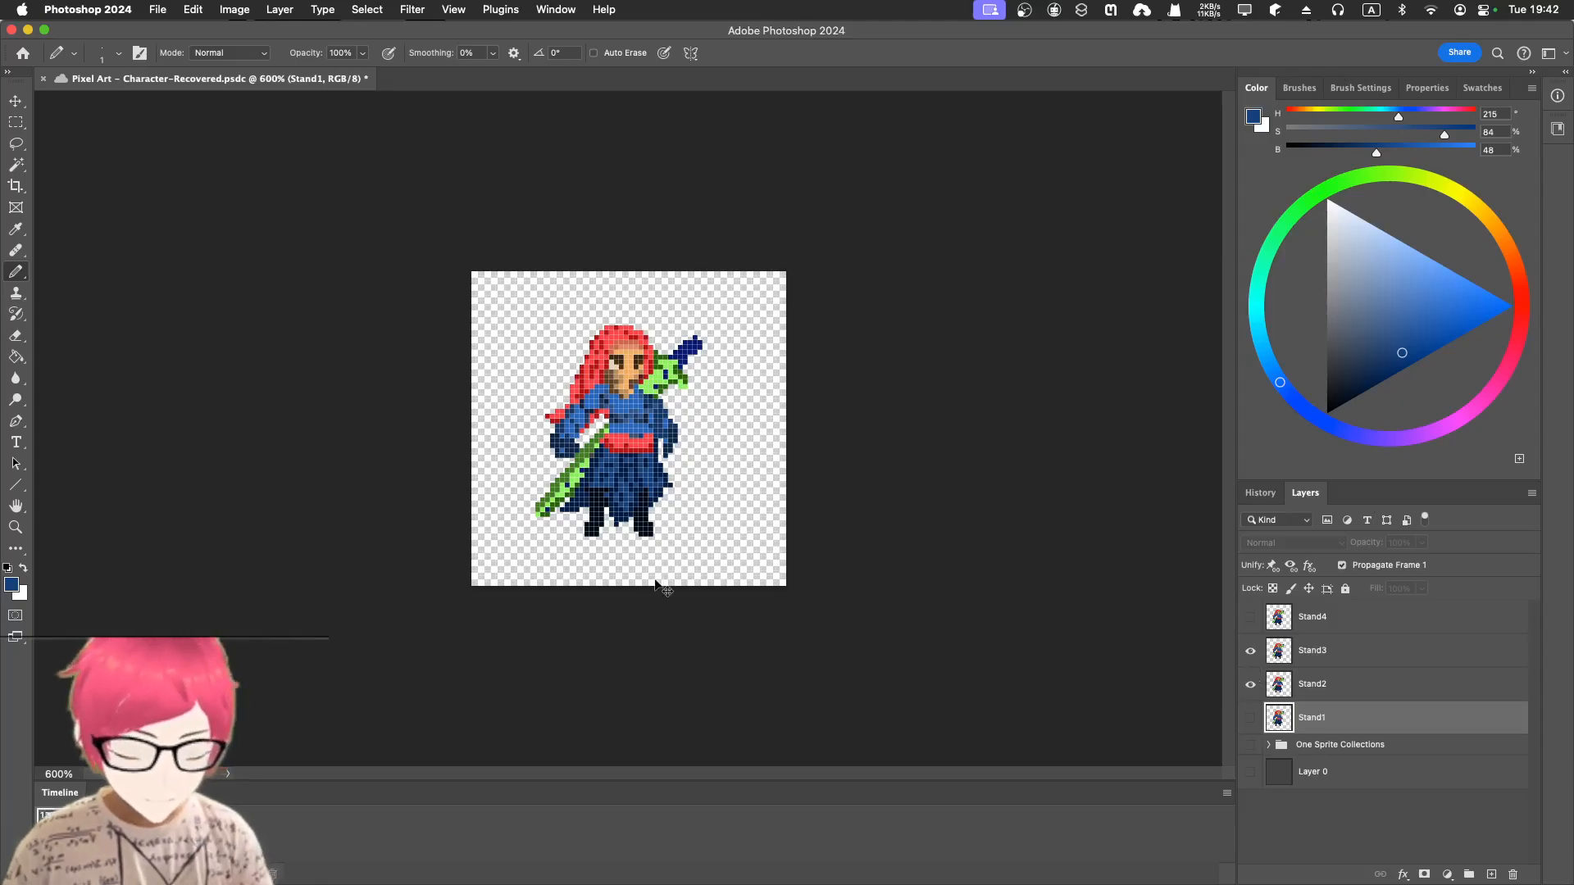
key("super+equal")
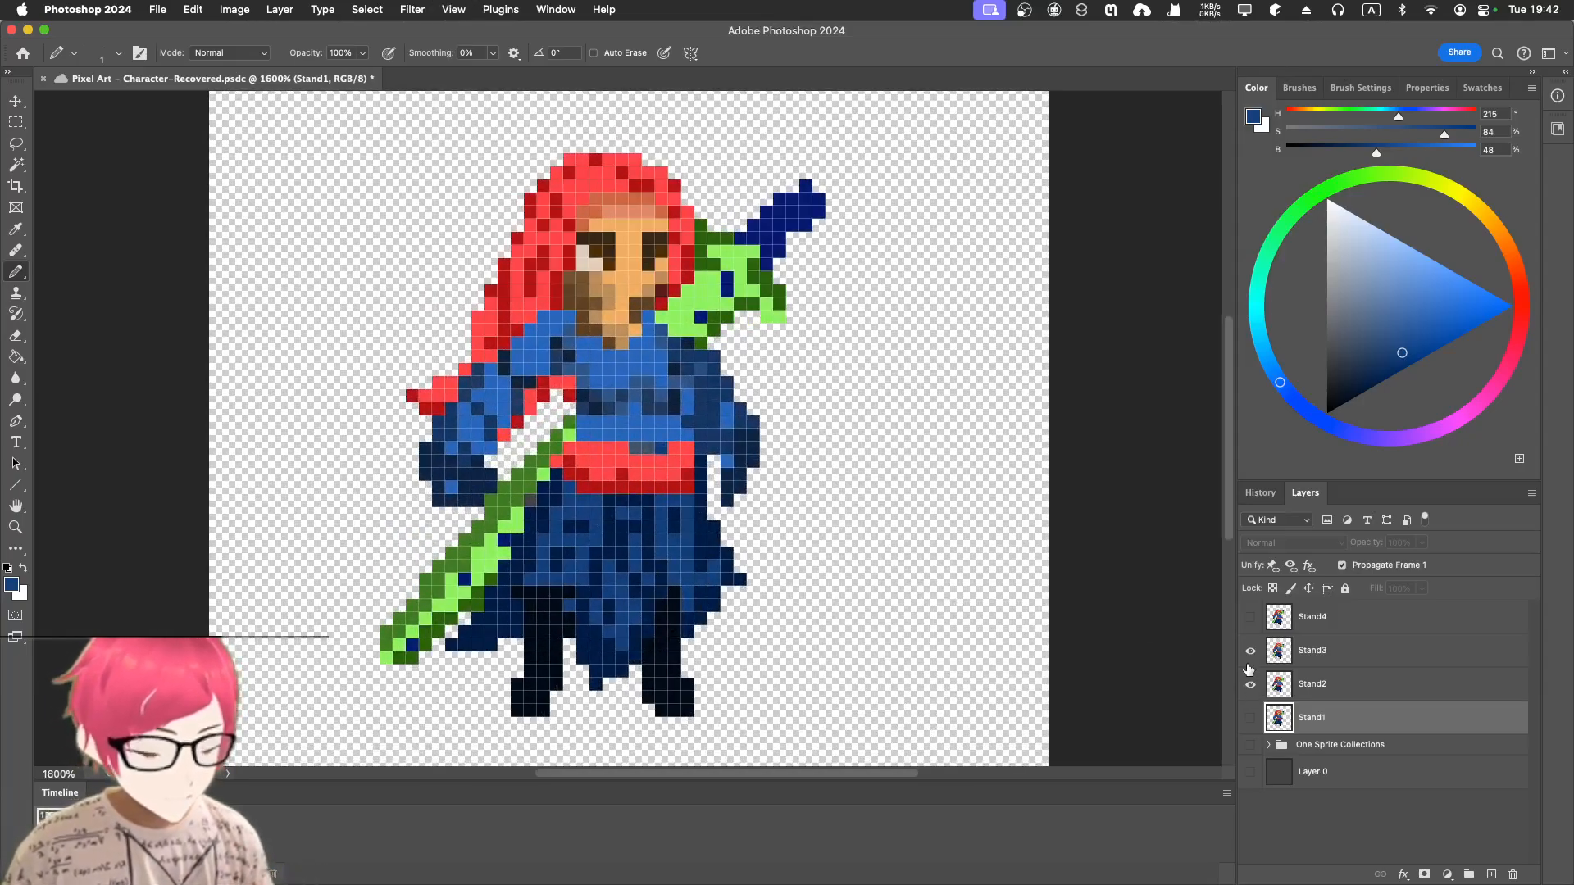
left_click(1249, 686)
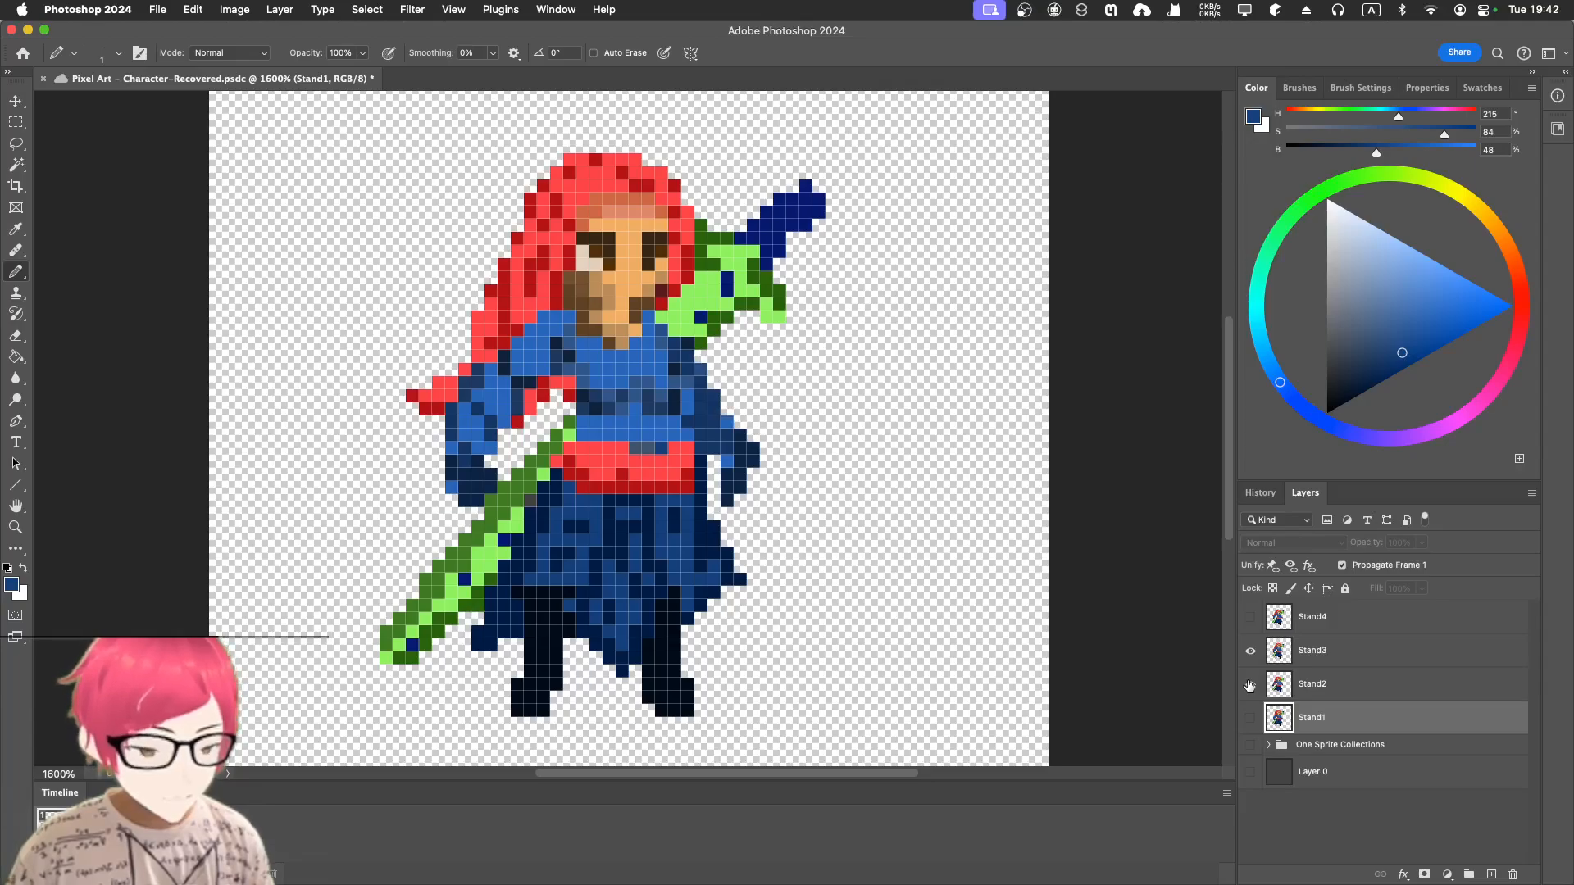
left_click(1249, 686)
left_click(1251, 652)
left_click(1252, 653)
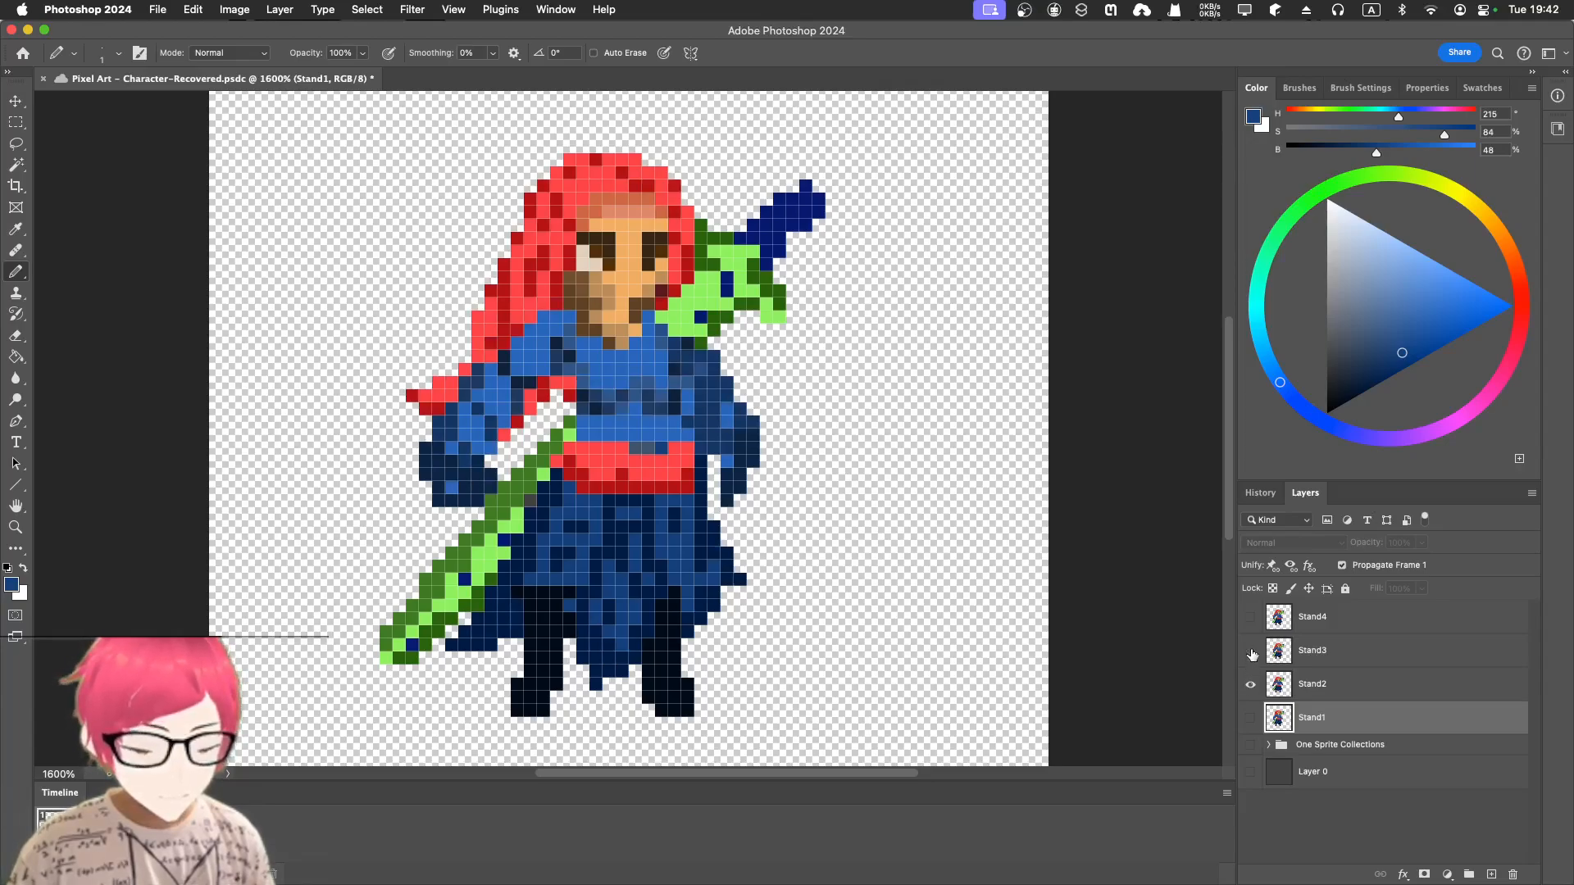
left_click(1251, 654)
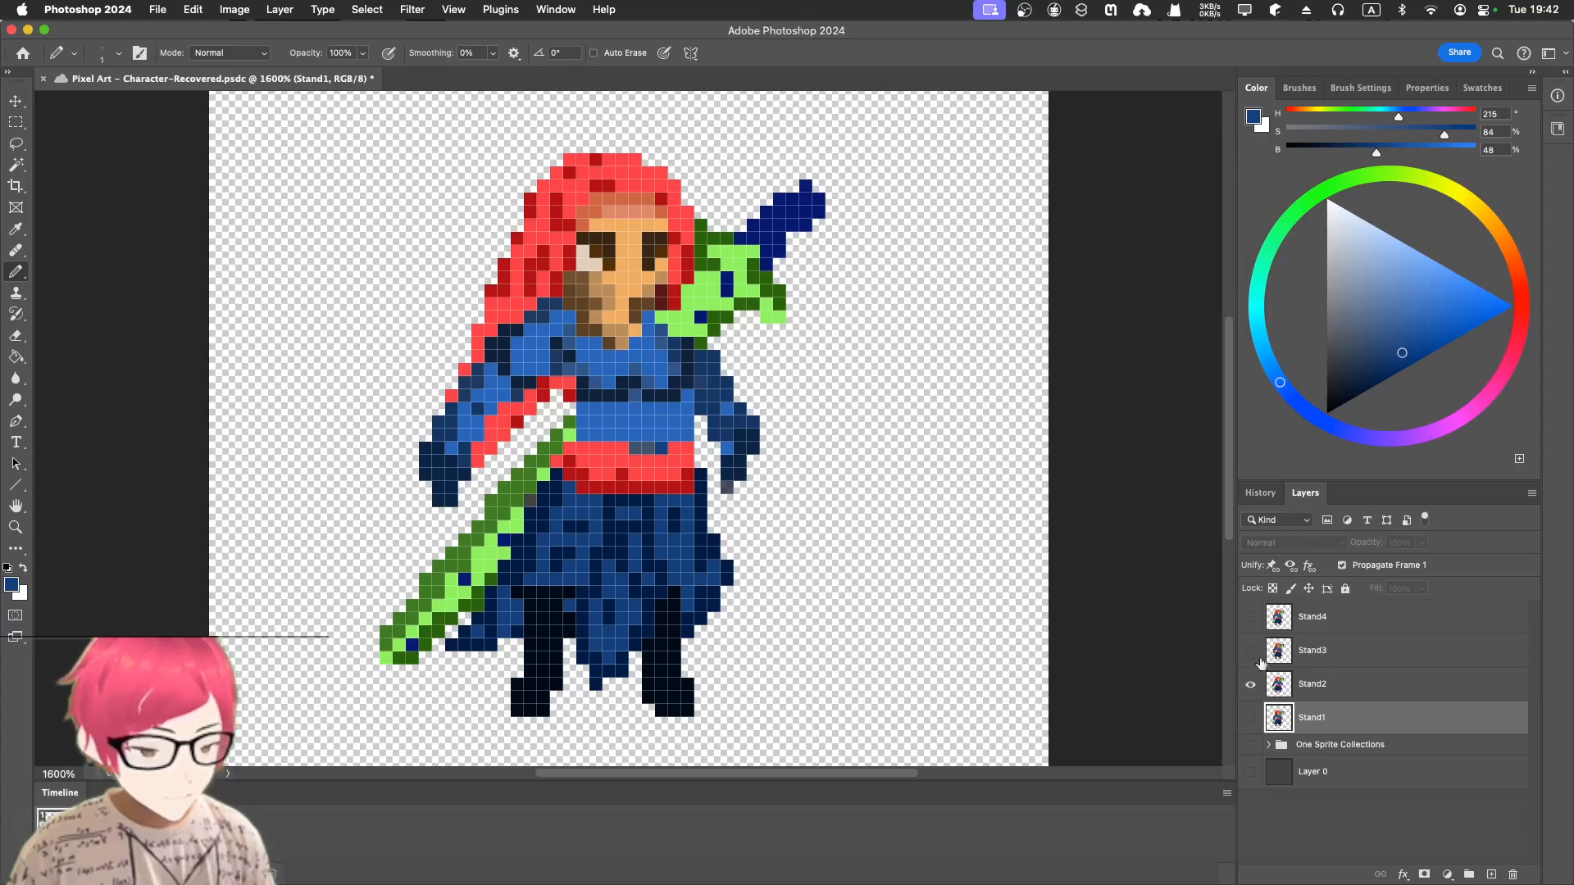
- Lower the Stand2 layer's opacity to 48%, show Stand3 over it as a tracing reference, and make Stand3 the active layer
left_click(1298, 692)
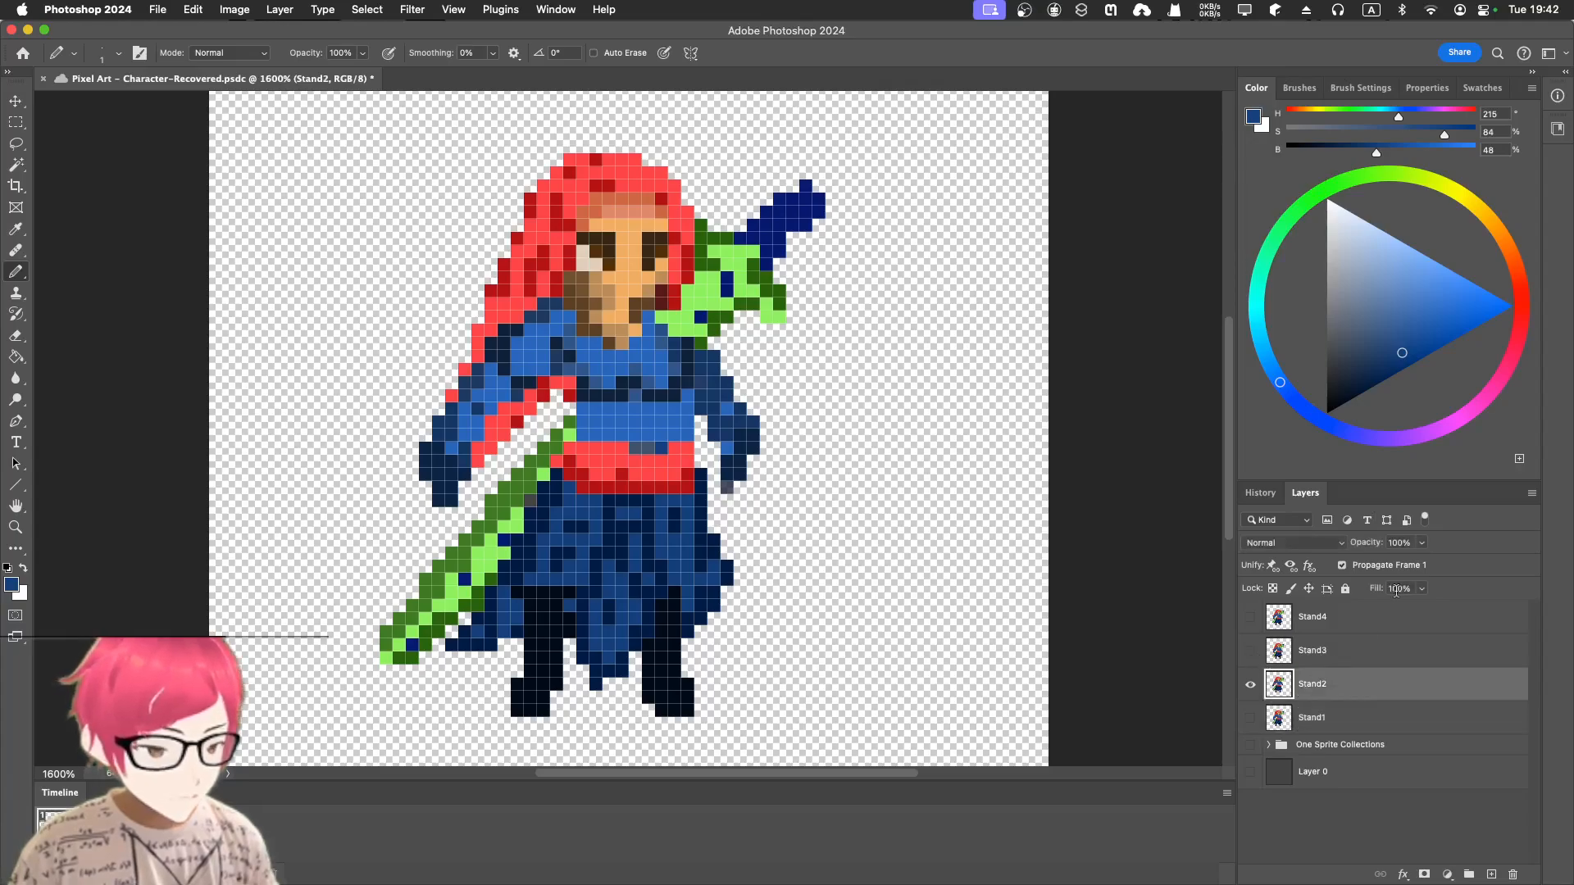
left_click(1423, 543)
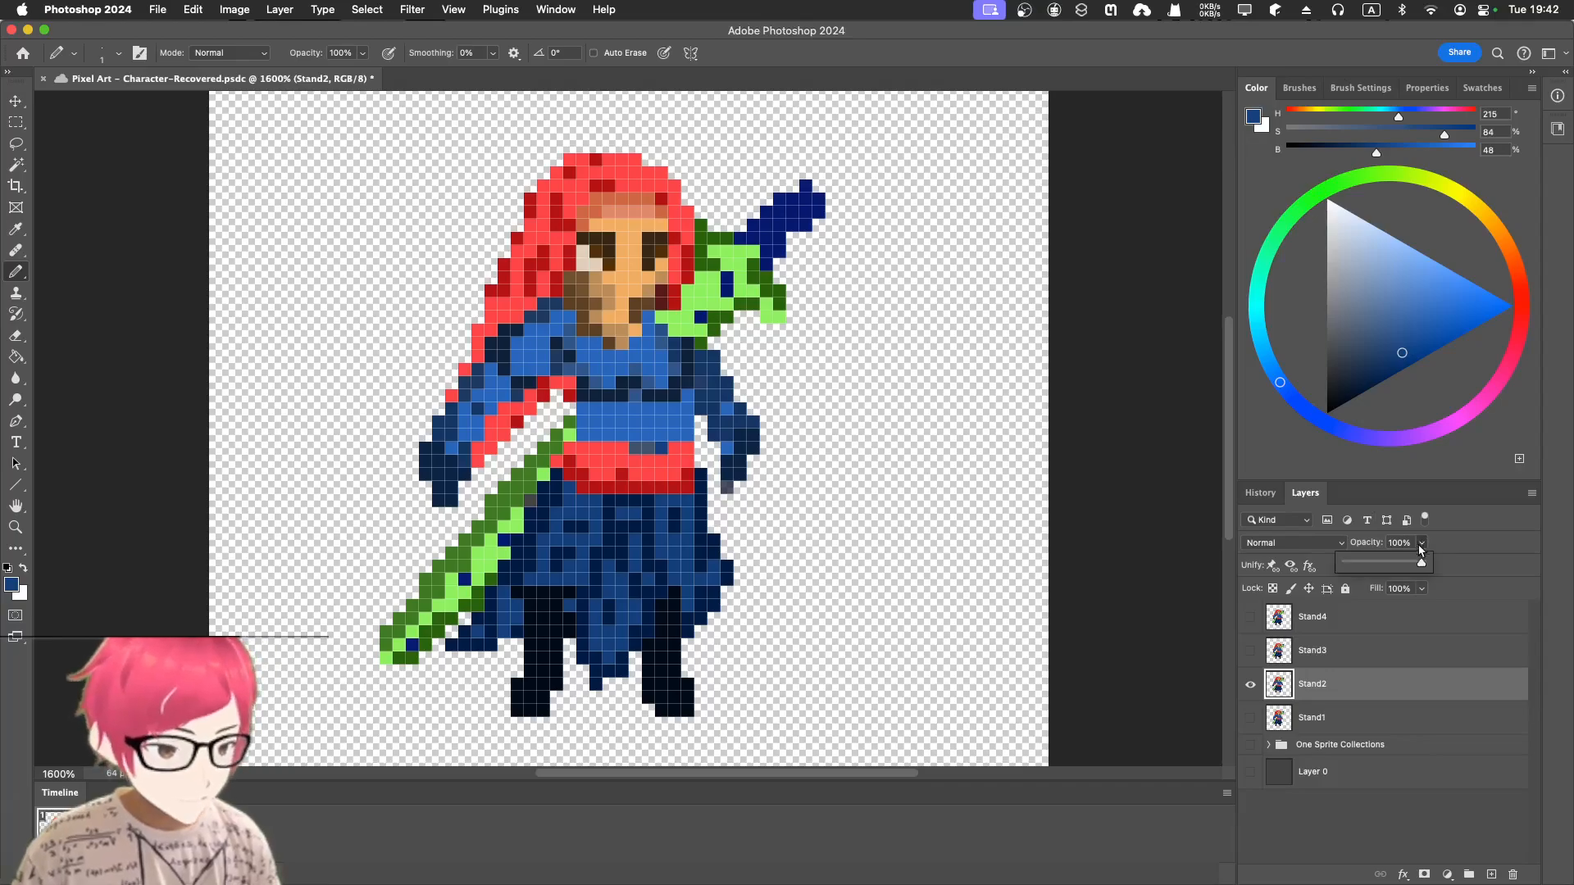
left_click_drag(1422, 566, 1382, 565)
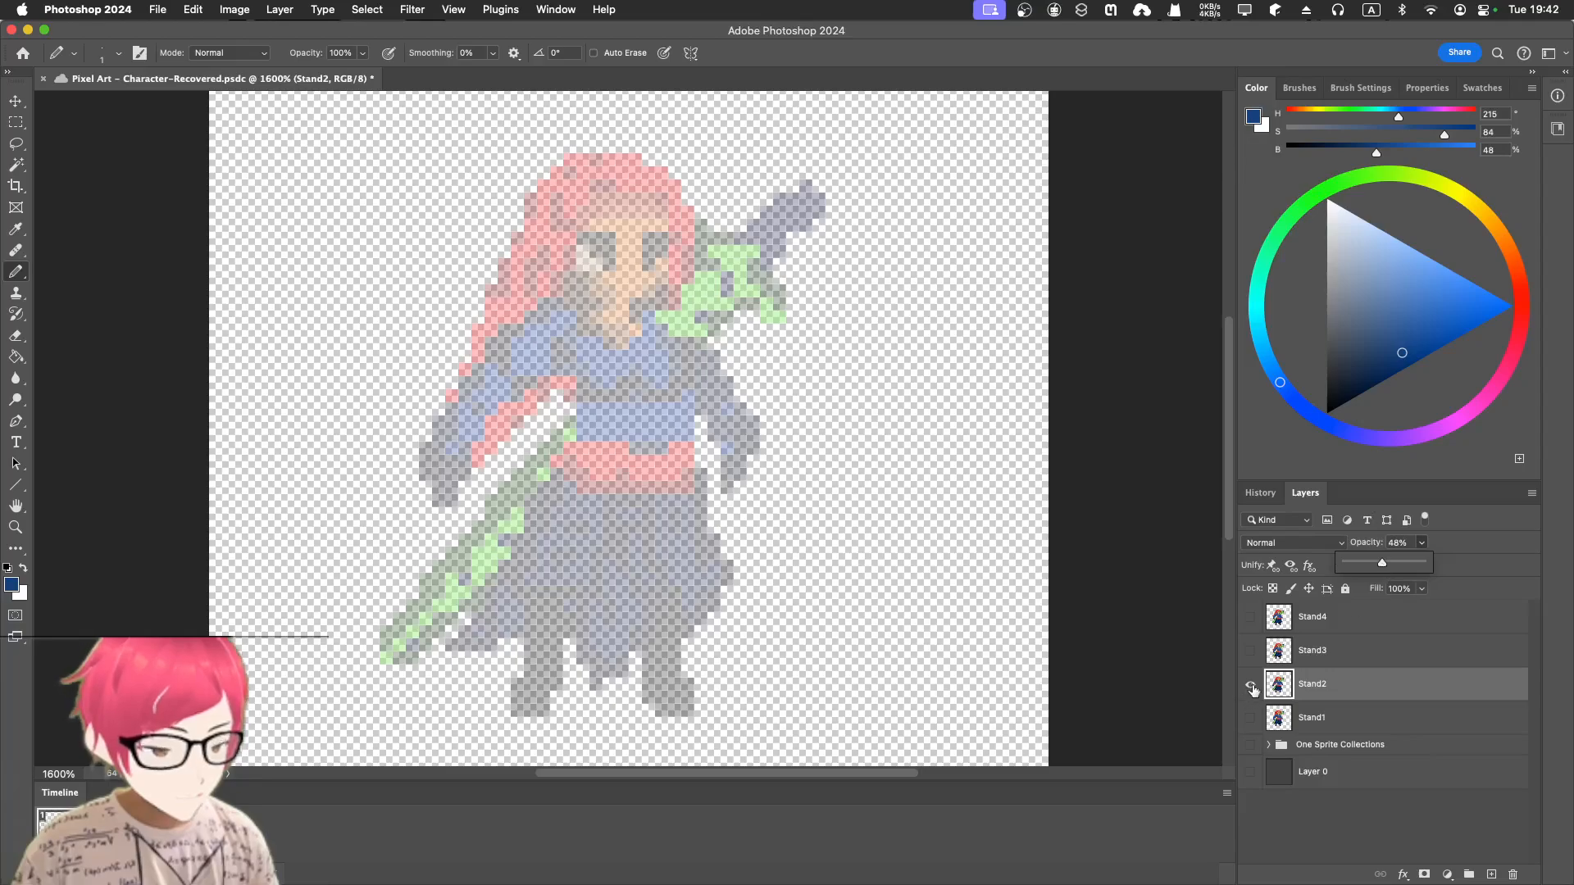
left_click(1250, 653)
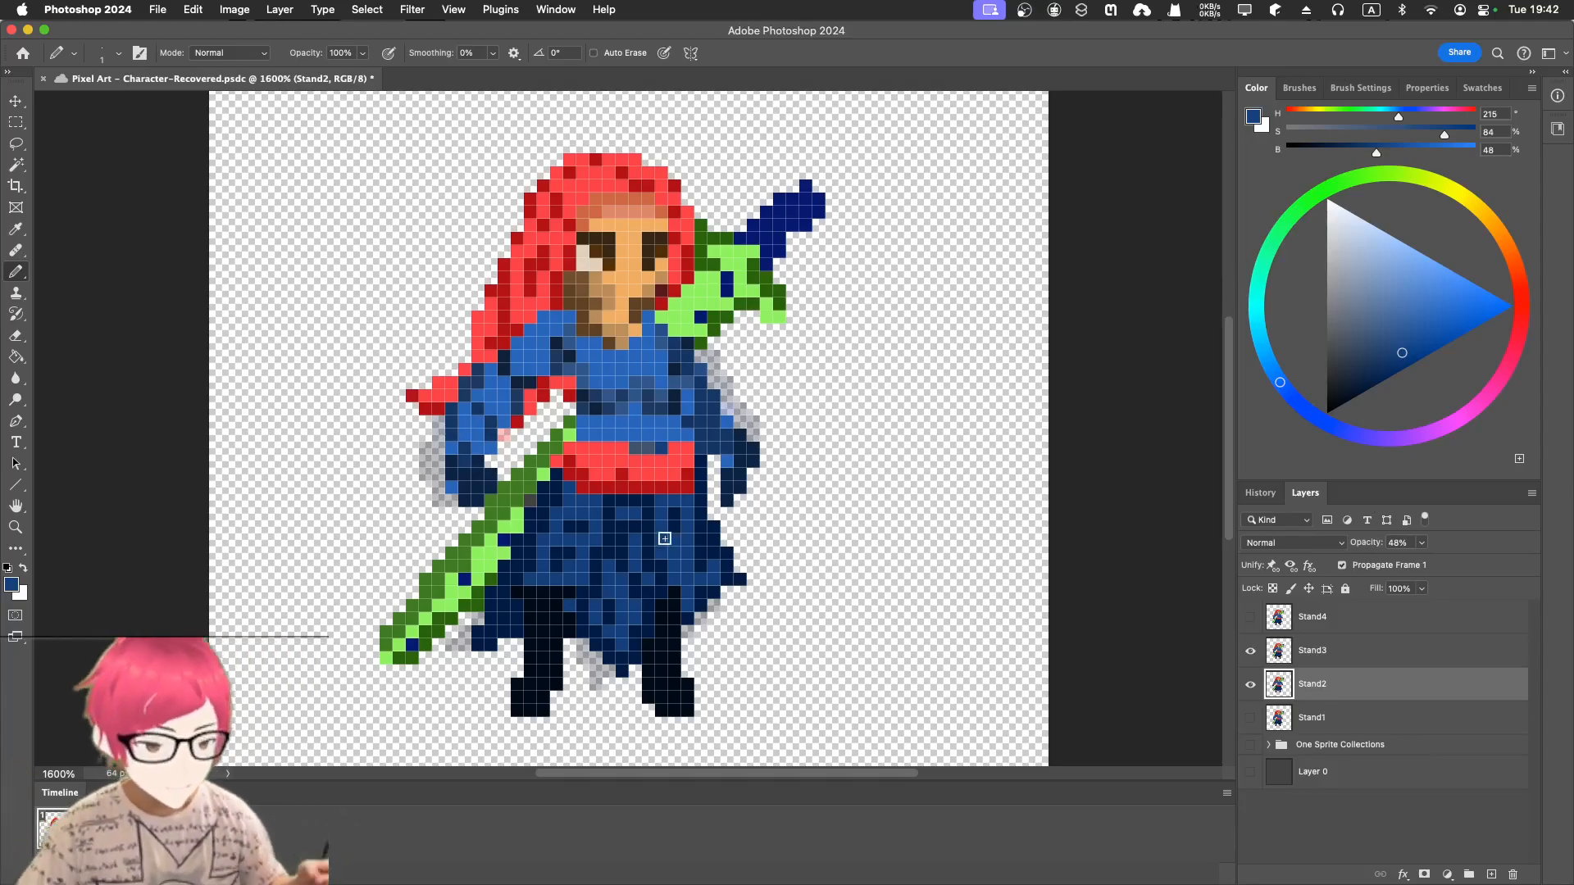
left_click(1276, 652)
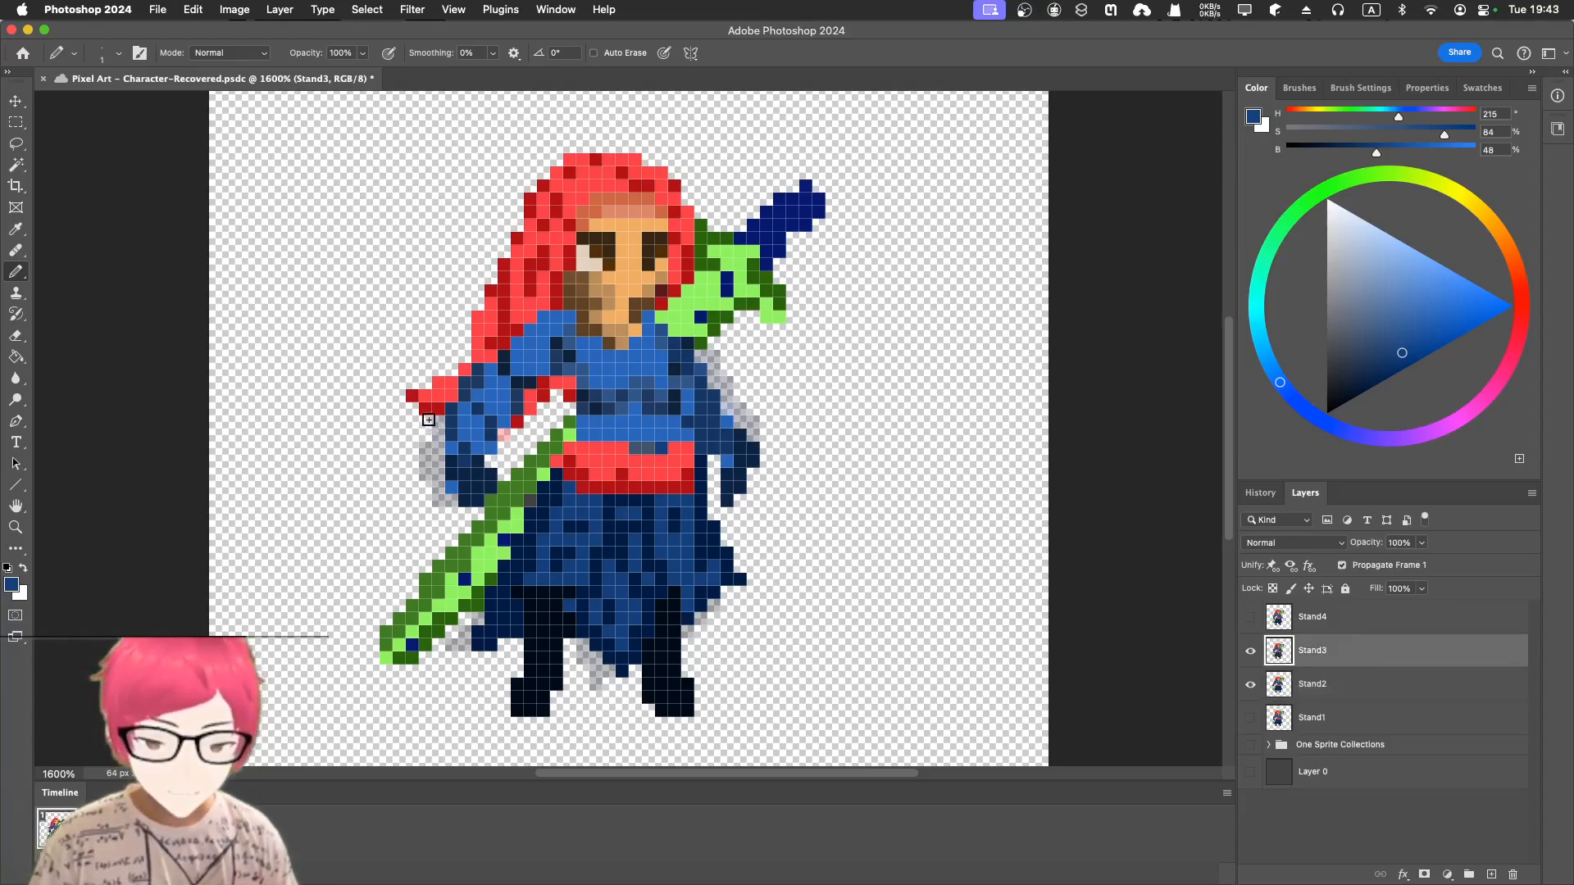
- On Stand3, paint the outer edge of the forearm and hand beside the sword blade in the sleeve's sampled dark blue, following the faded pose
key("super+equal")
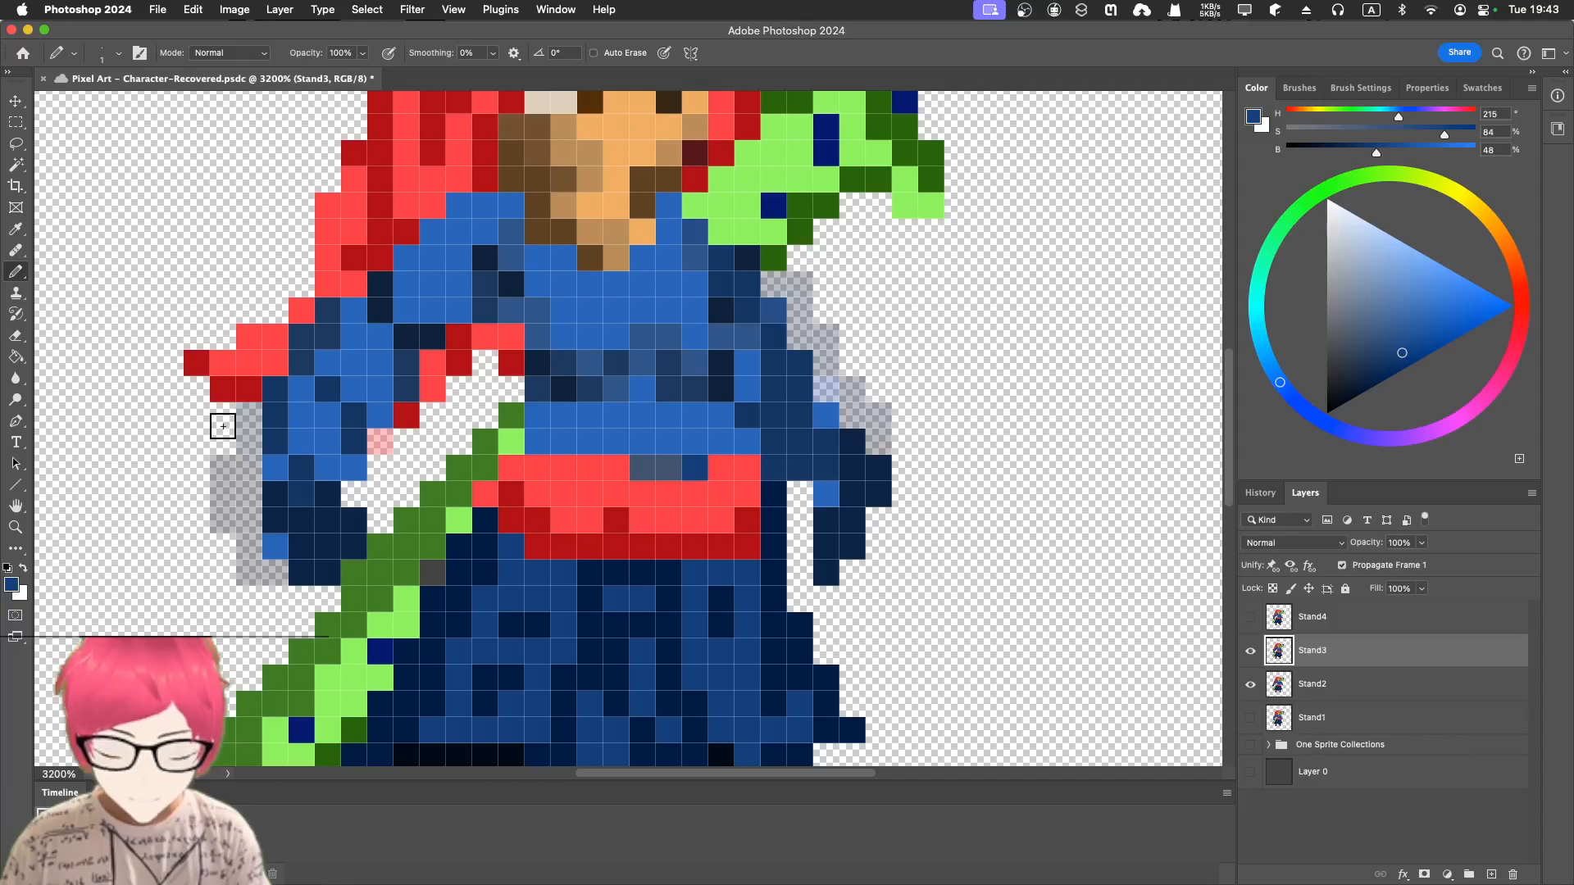
left_click(274, 492, "alt")
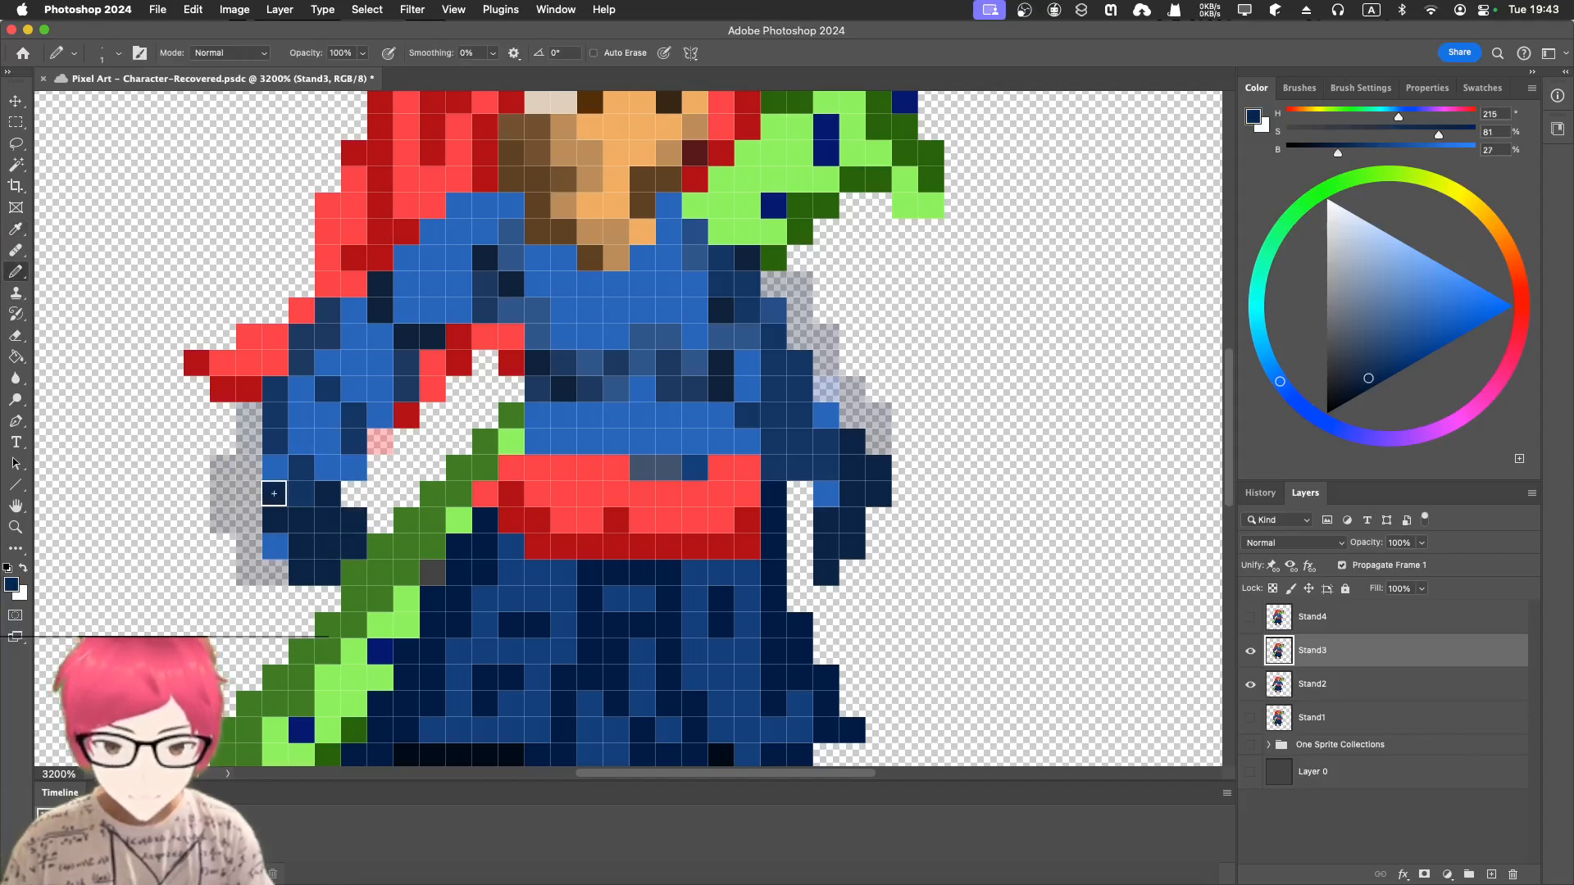
left_click(268, 366)
left_click(249, 388)
left_click(223, 441)
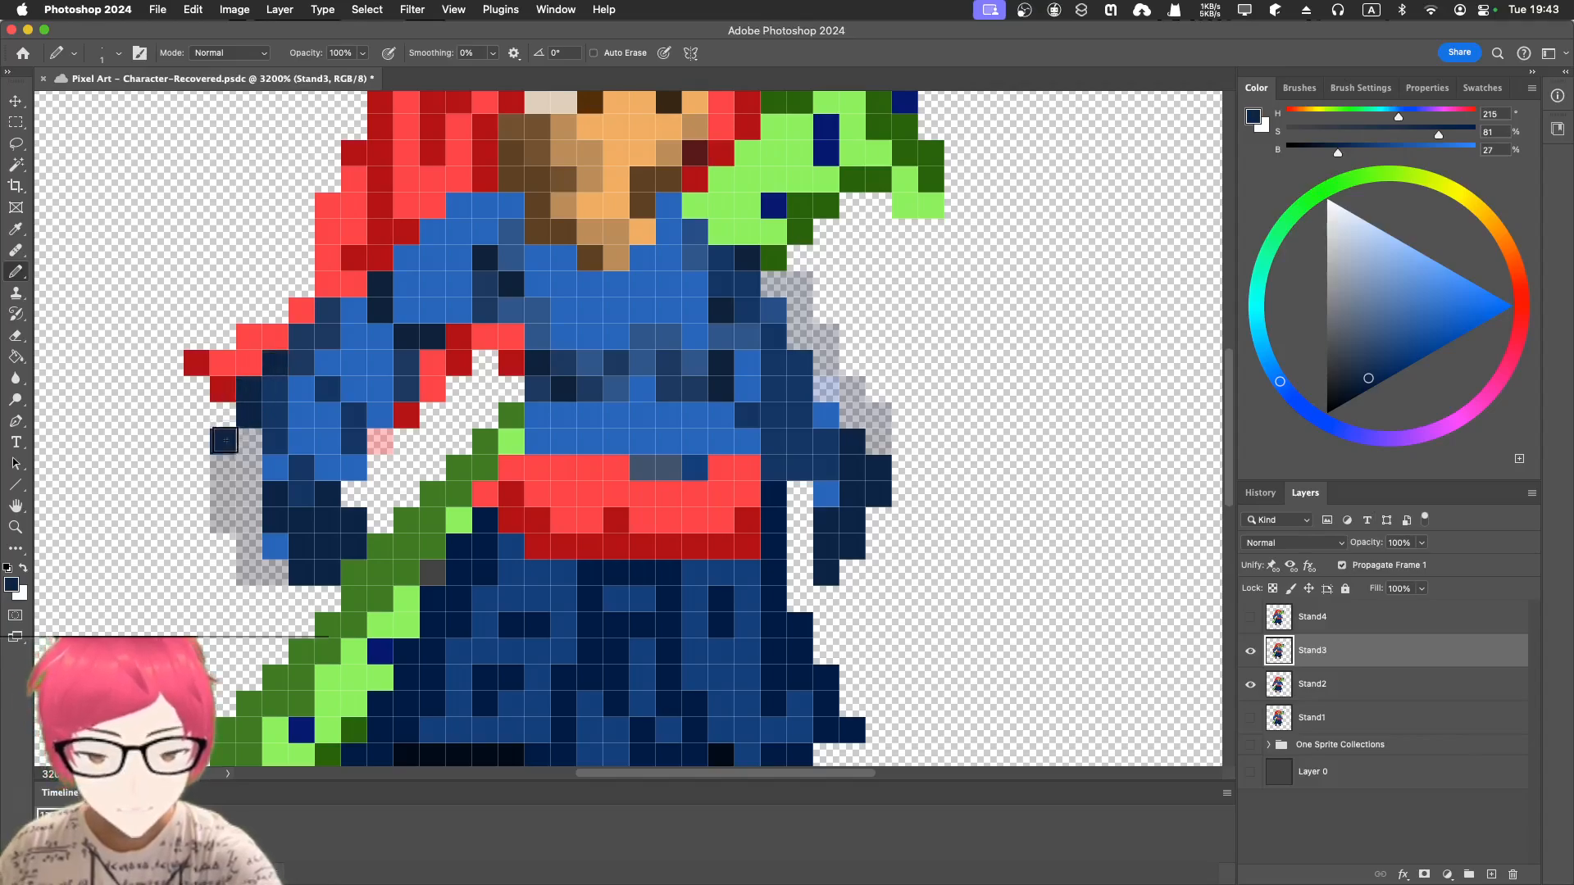
mouse_move(222, 460)
left_mouse_down()
mouse_move(225, 501)
mouse_move(251, 514)
left_mouse_up()
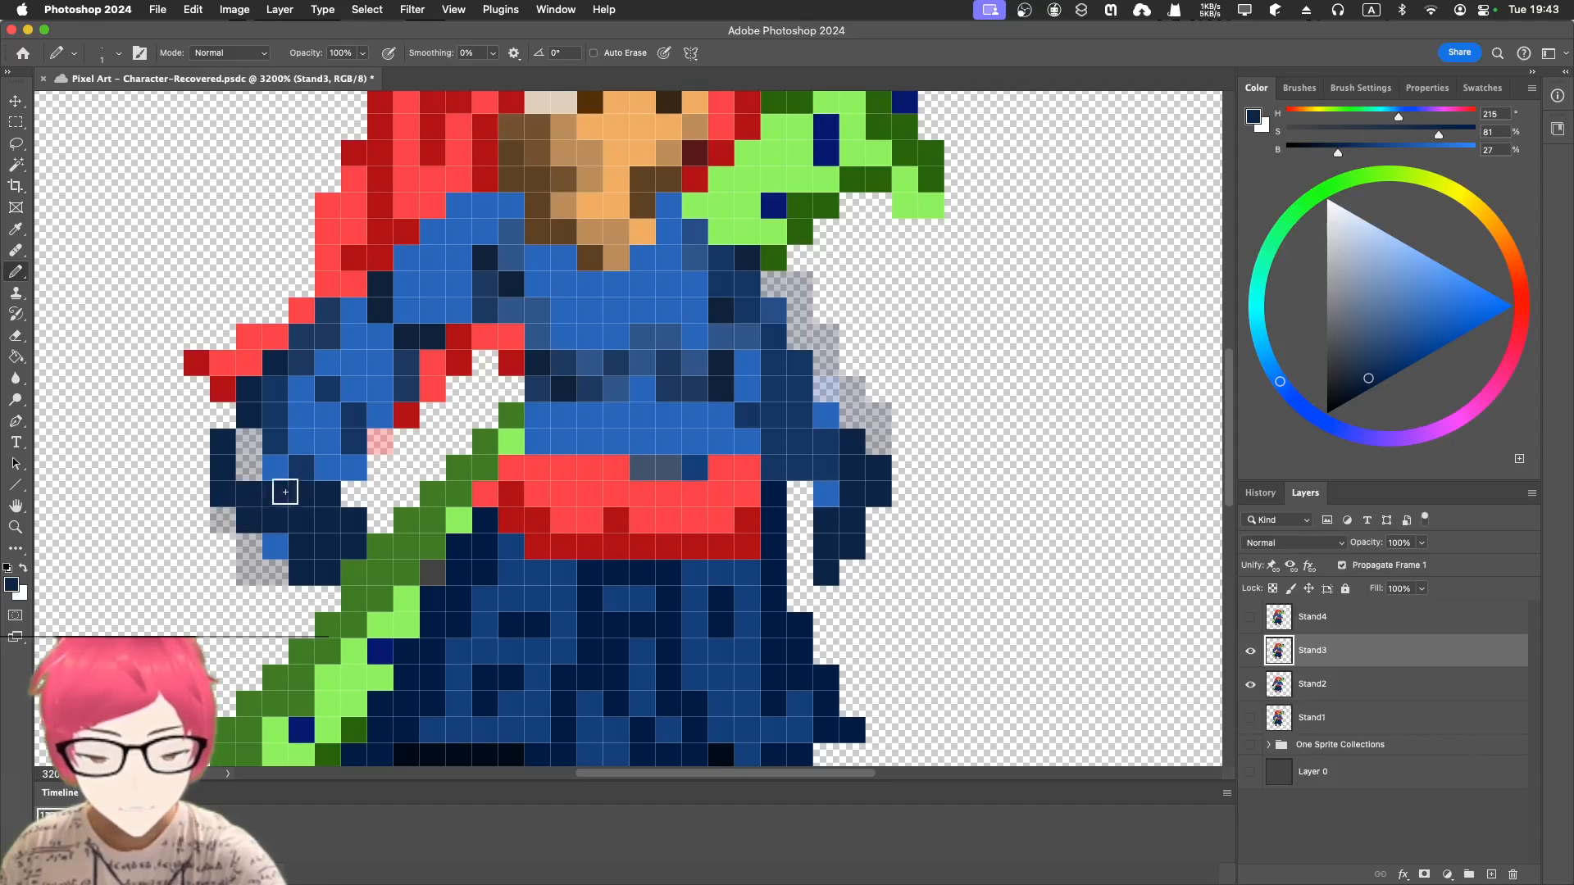
- Erase the old hand and inner forearm pixels beside the sword, plus the red hair strand beneath that arm
key("e")
left_click(302, 574)
left_click(328, 574)
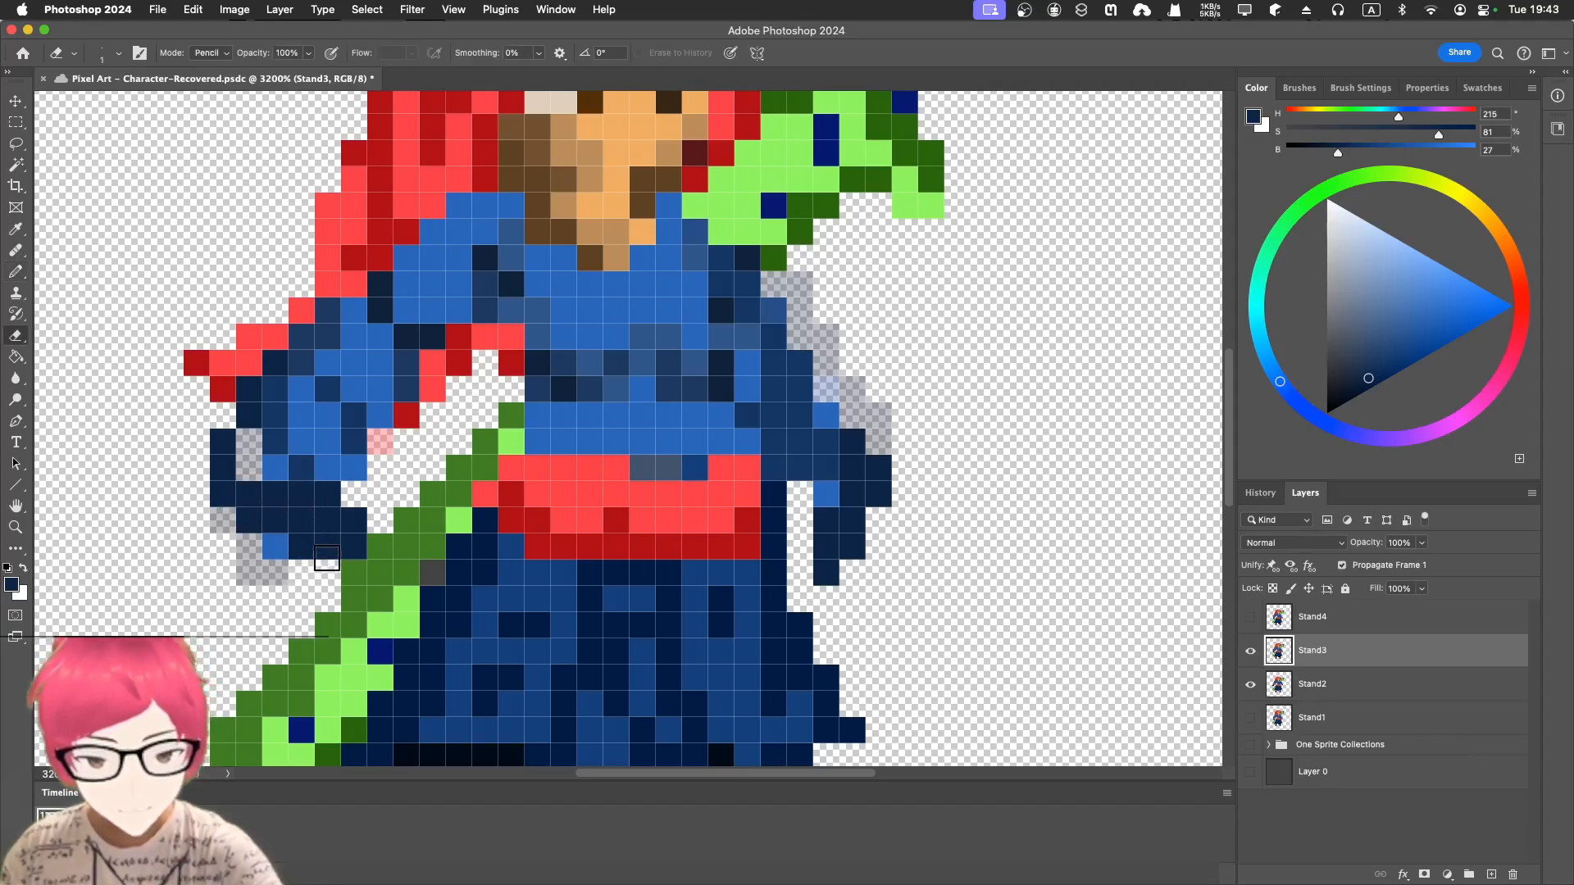
mouse_move(356, 534)
left_mouse_down()
mouse_move(338, 519)
mouse_move(277, 544)
left_mouse_up()
mouse_move(354, 471)
left_mouse_down()
mouse_move(338, 491)
mouse_move(391, 389)
left_mouse_up()
left_click(391, 388)
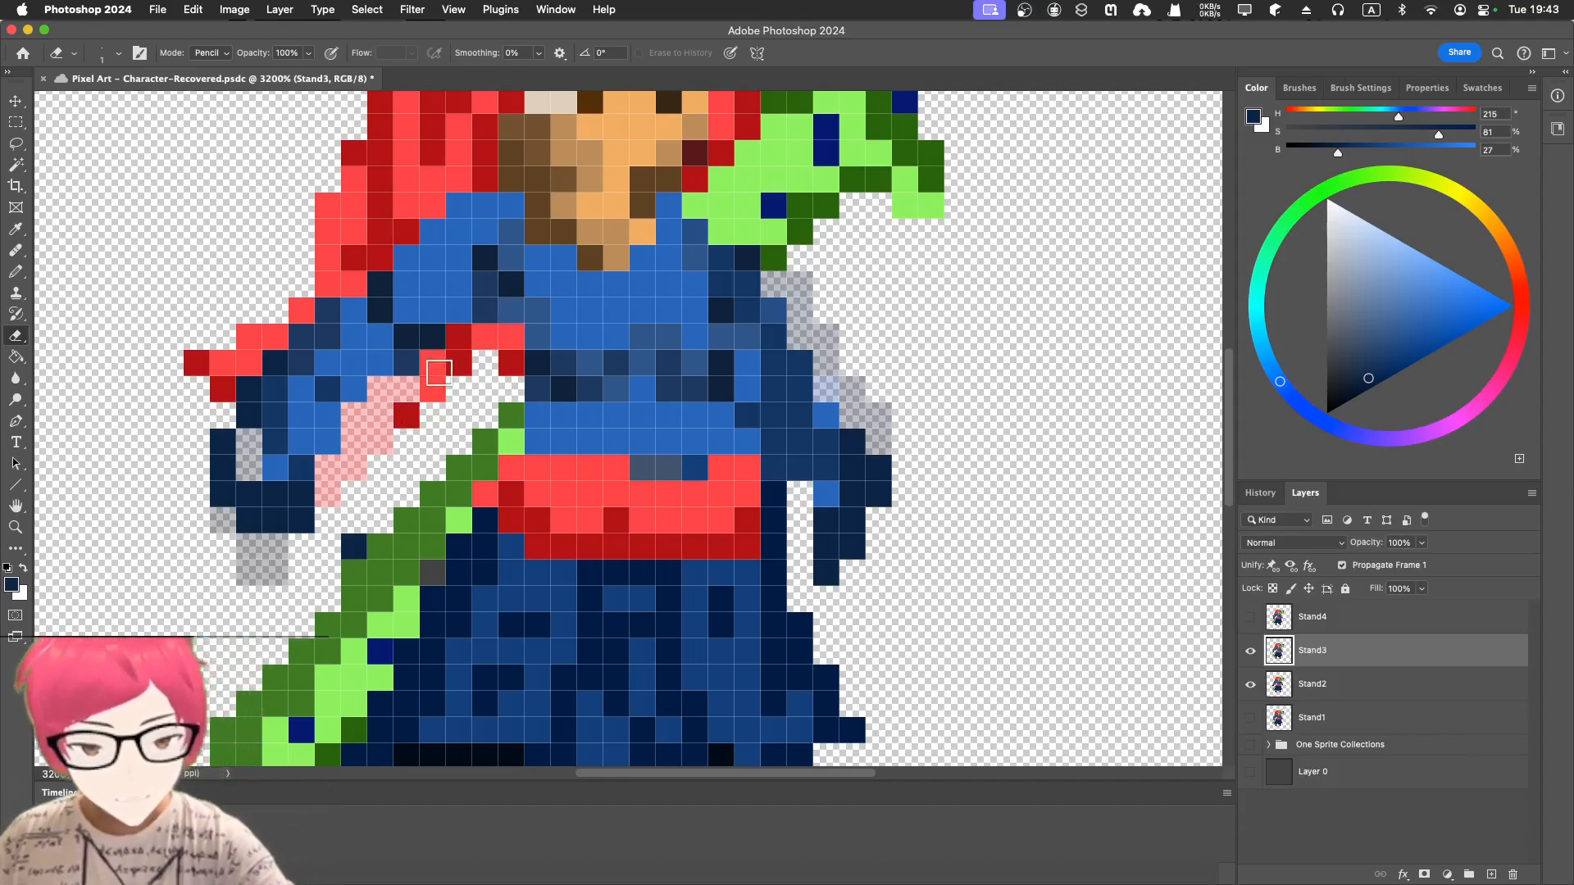
left_click(407, 411)
left_click_drag(431, 389, 457, 358)
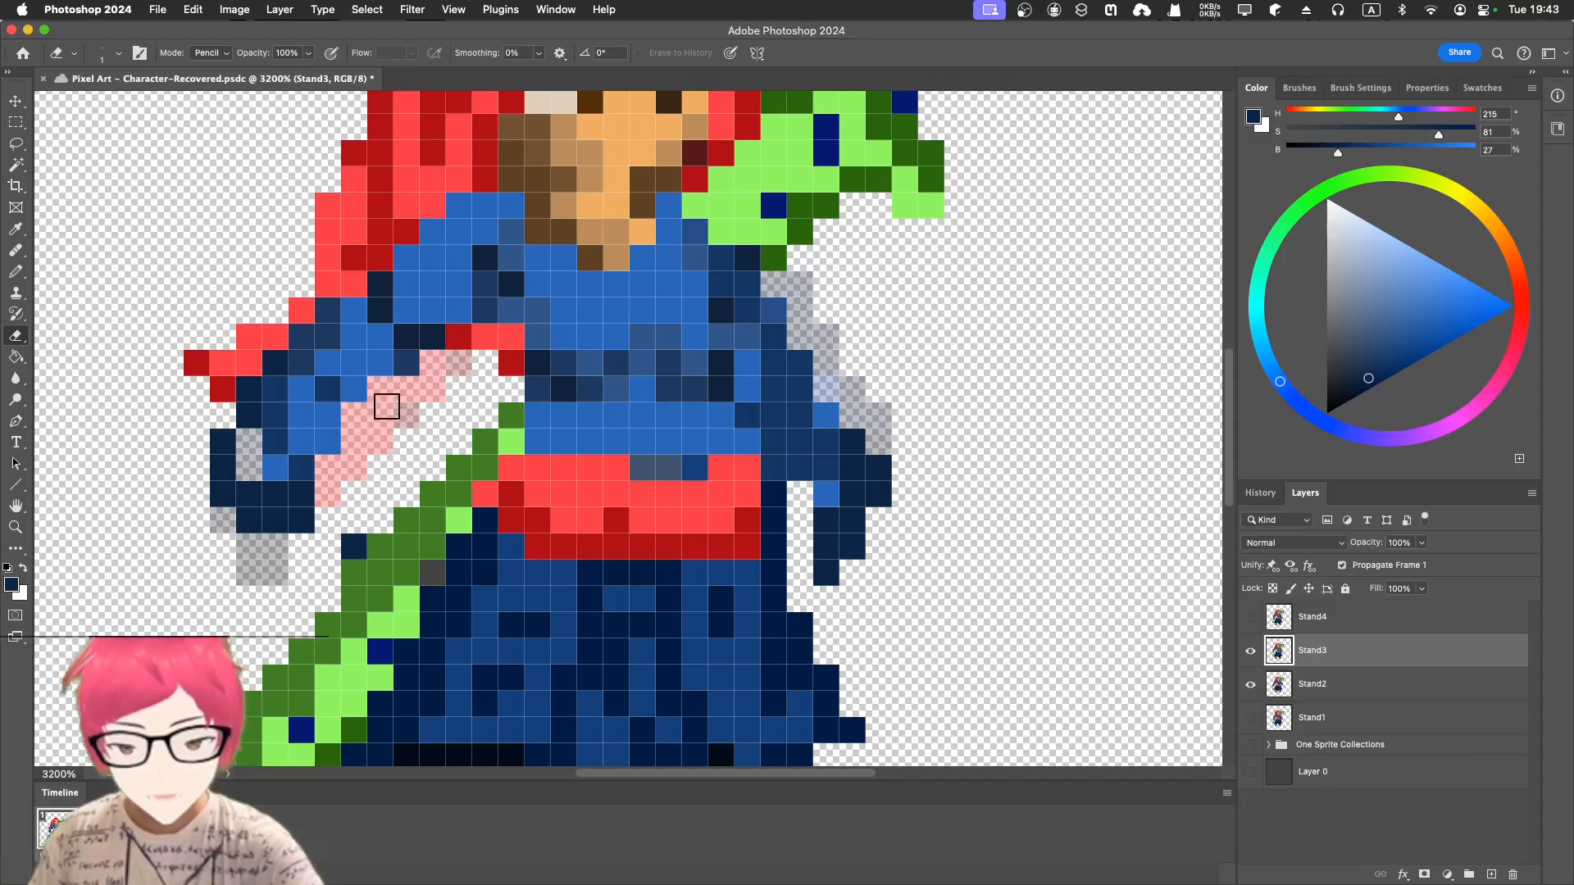
- Repaint the hair beneath the arm with light red sampled from the hair tip
key("i")
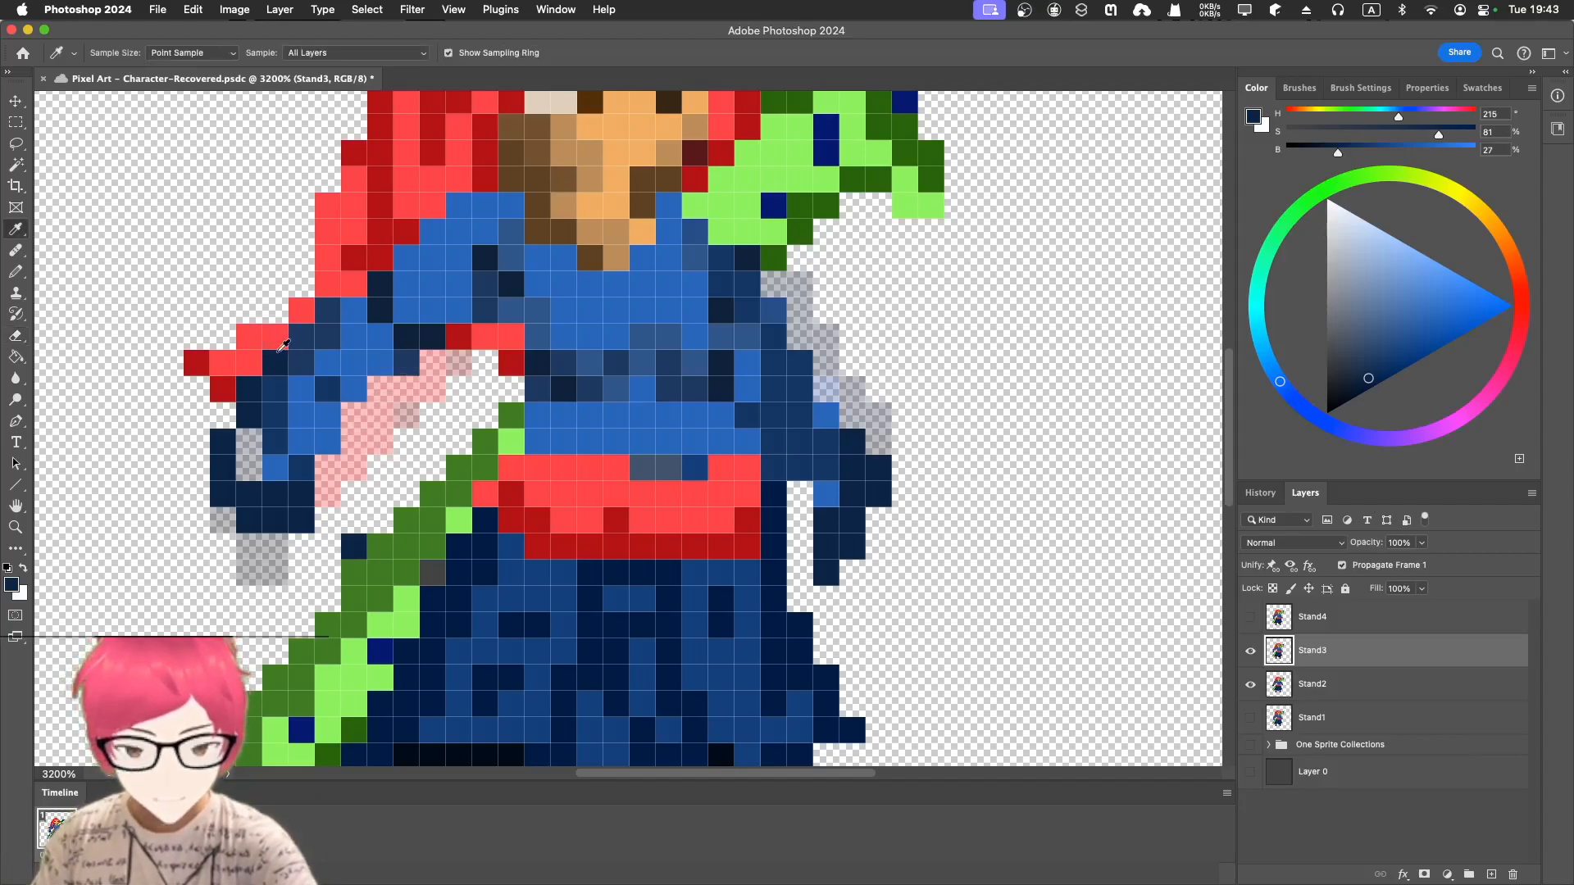
left_click(279, 349)
key("b")
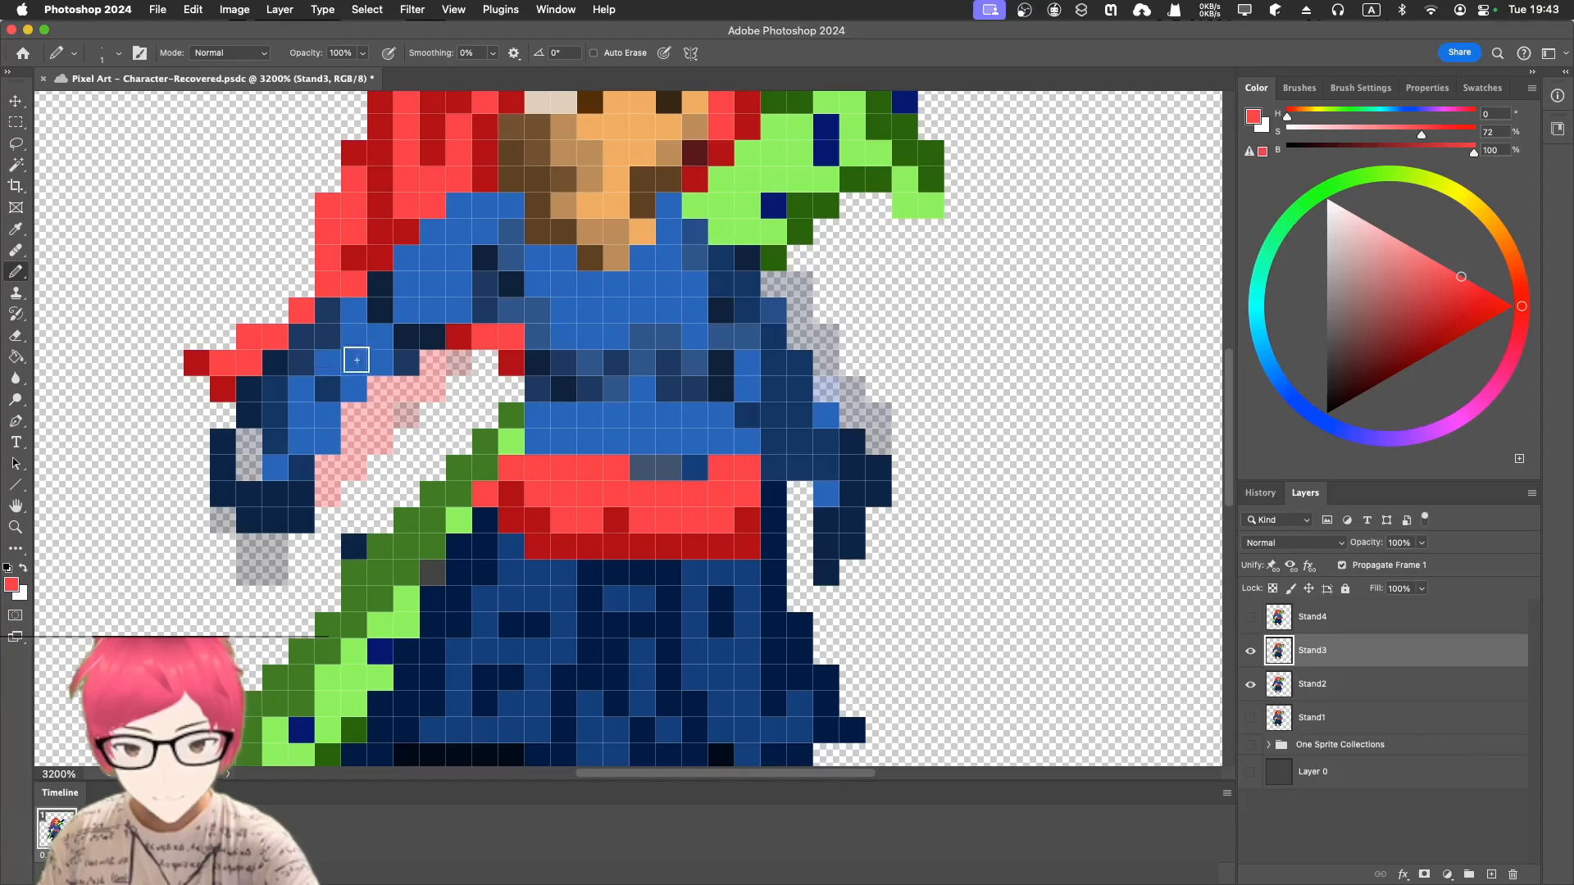
left_click(364, 410)
left_click(381, 388)
left_click(442, 358)
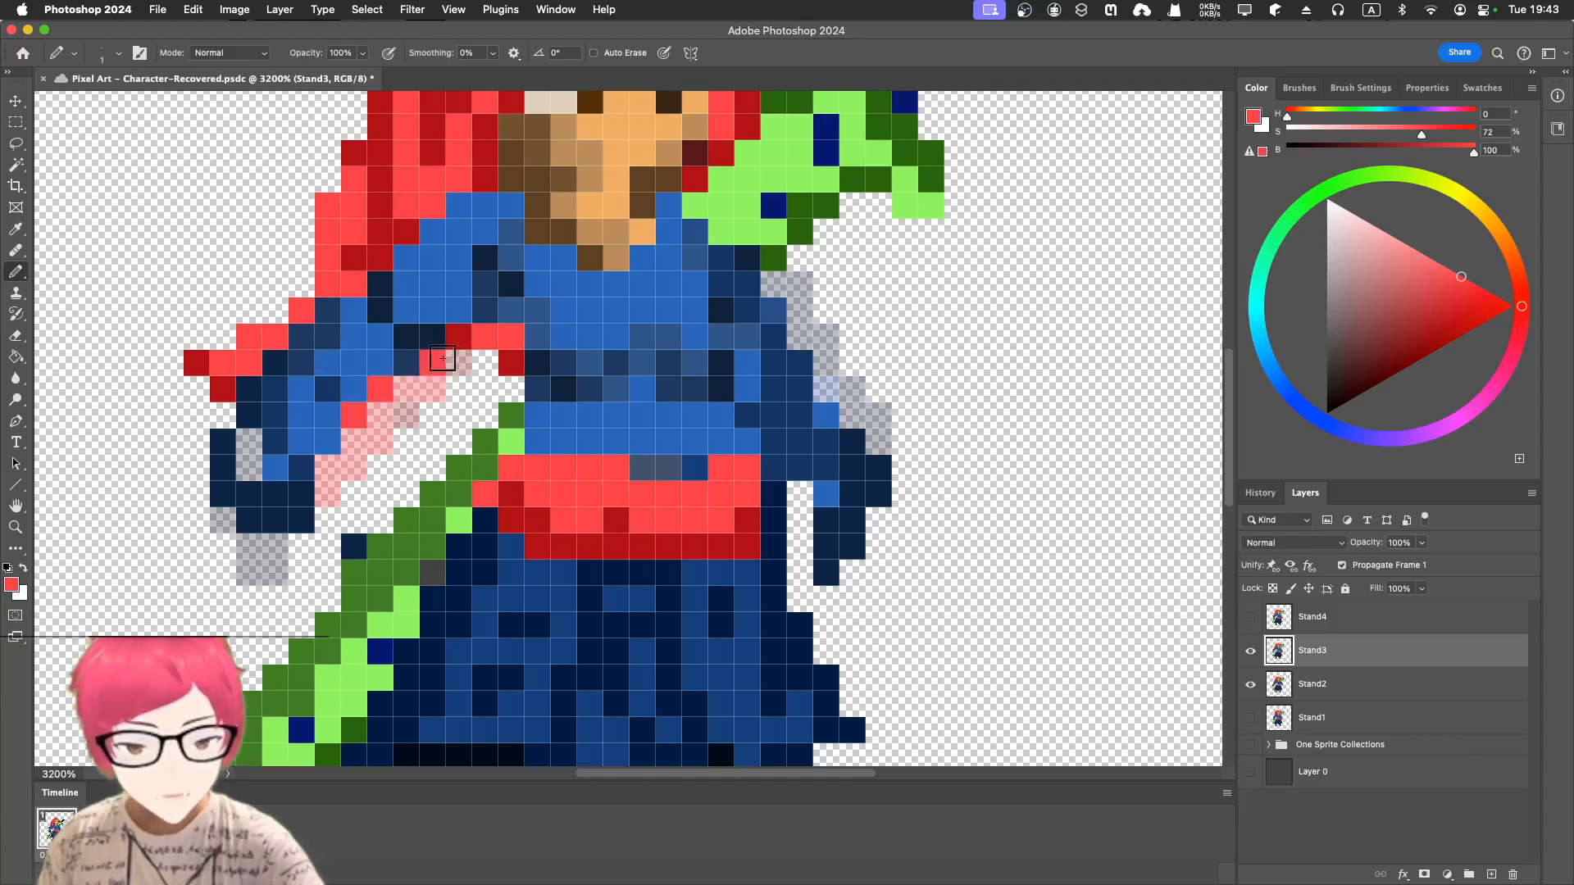
left_click_drag(442, 358, 512, 358)
- Shade the lower edge of the hair beneath the arm with the sampled dark red
left_click(510, 363, "alt")
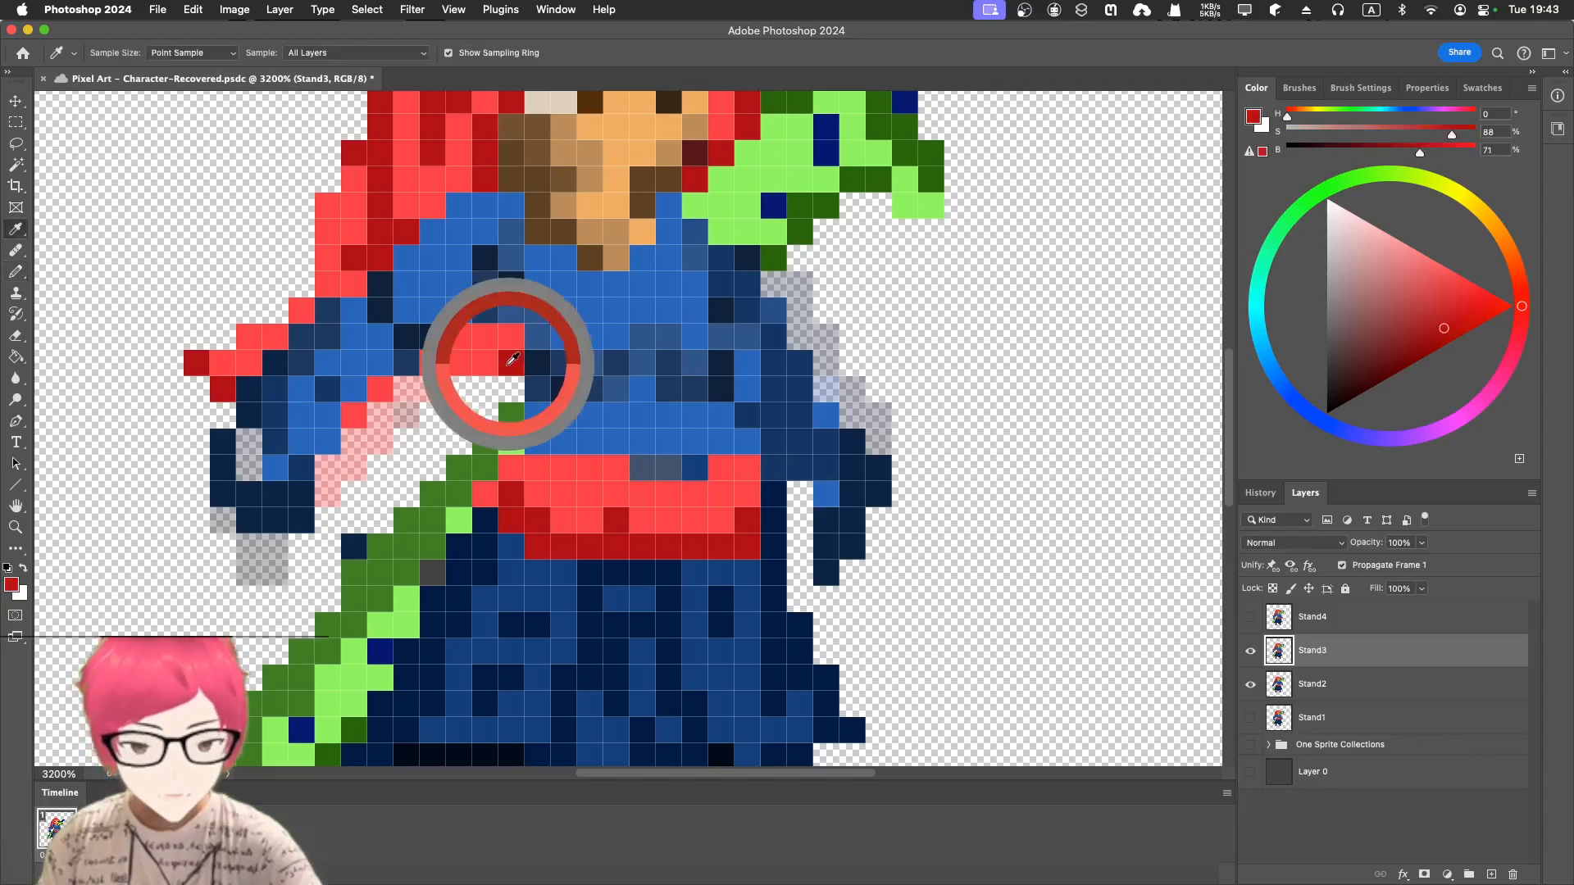
left_click(407, 393)
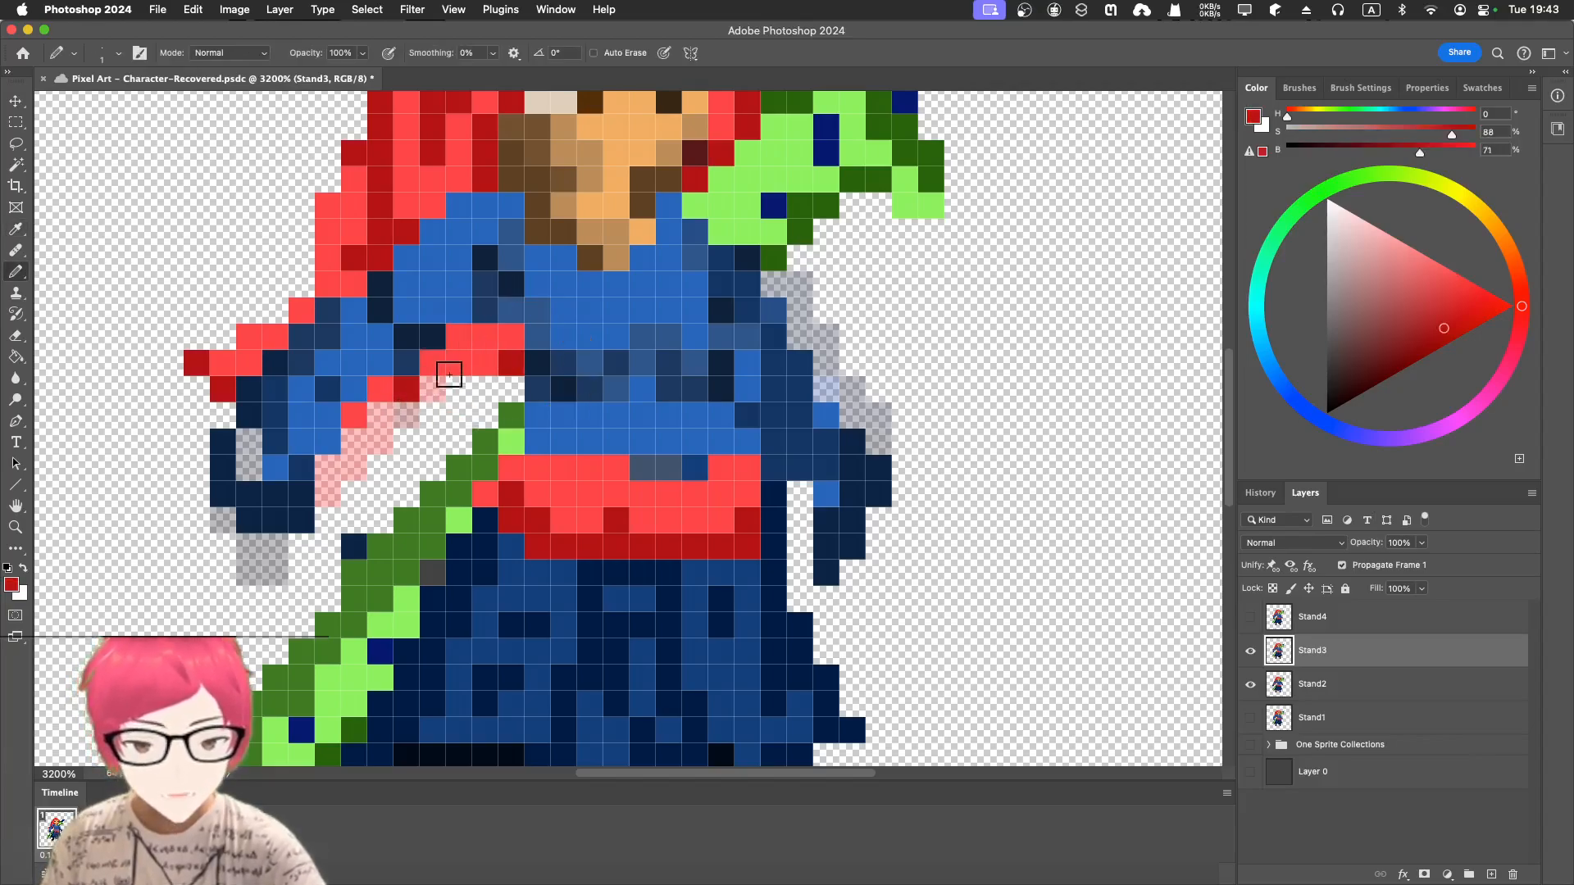
left_click(431, 394)
left_click(464, 389)
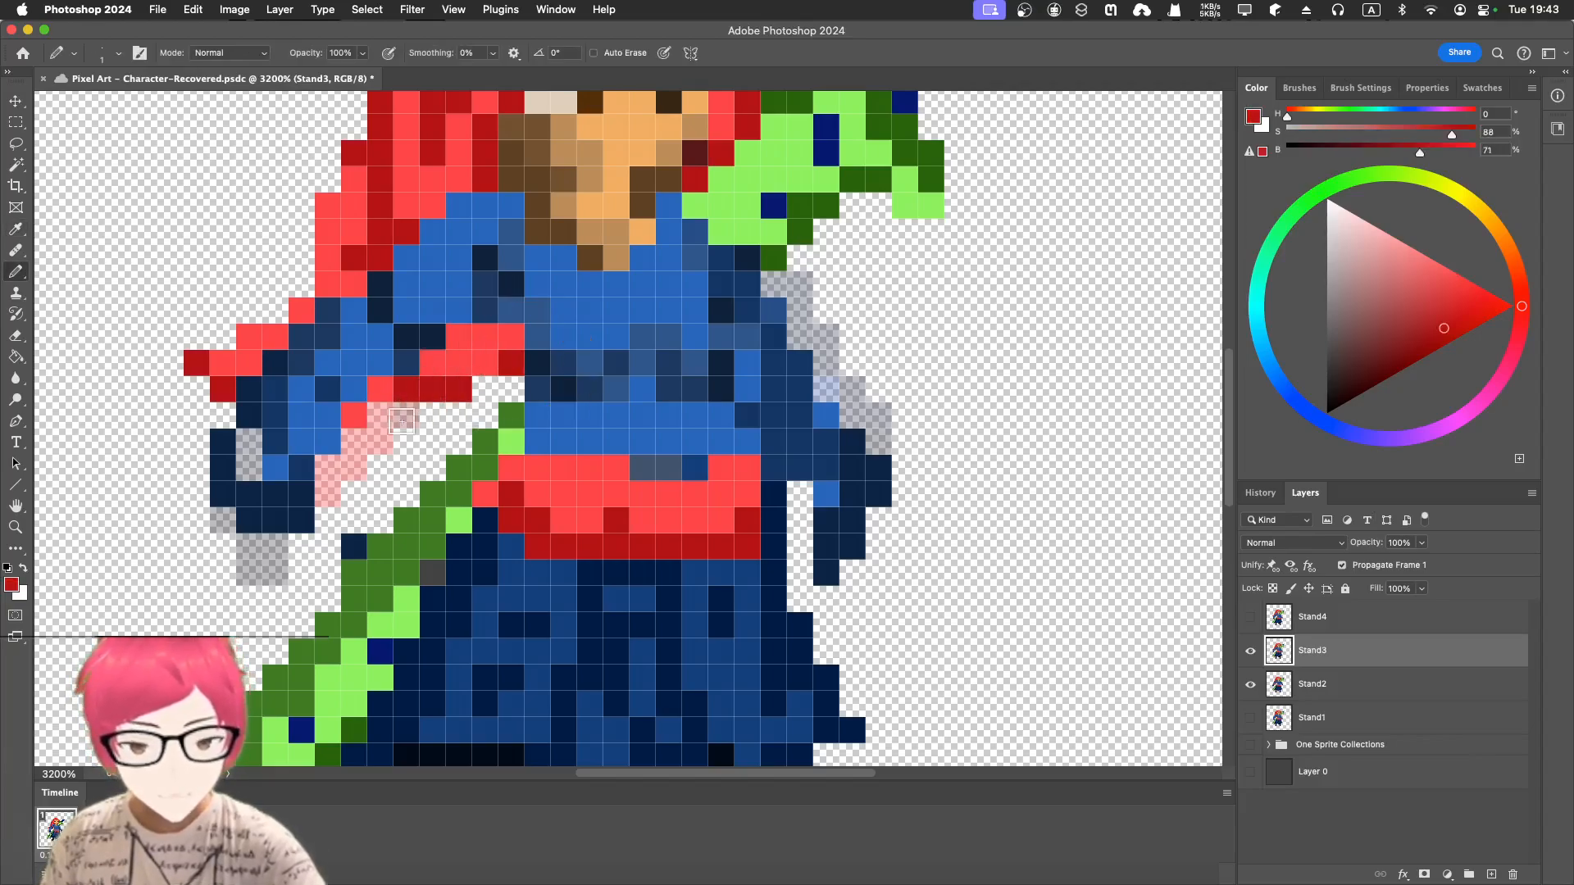
left_click(354, 415)
left_click(381, 415)
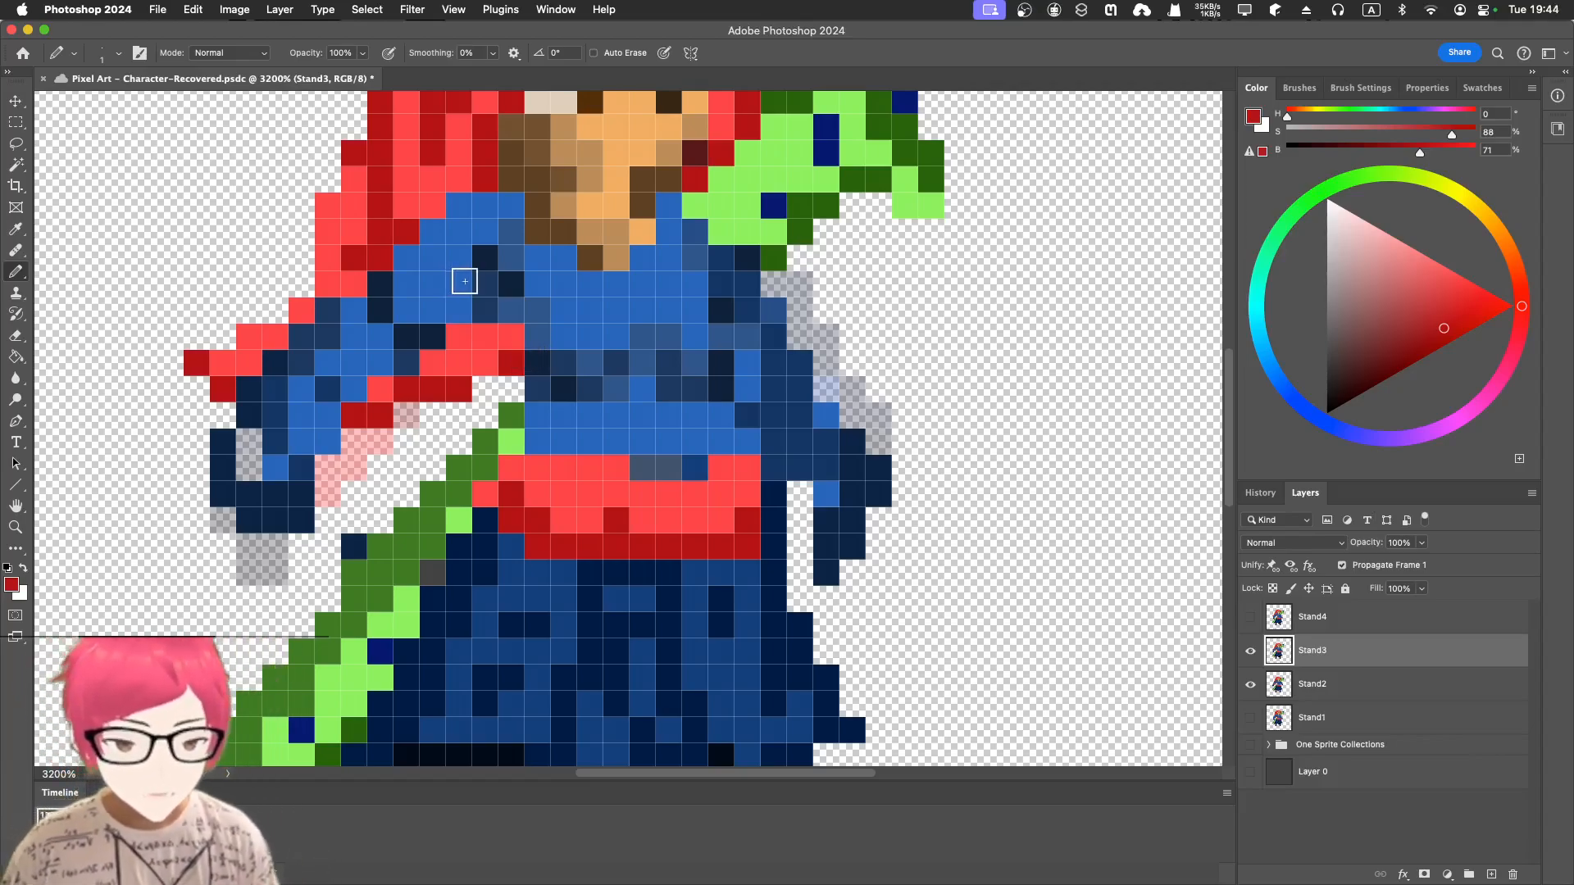
- Outline the shoulder and upper arm on the sword-blade side in sampled muted dark blue, restoring the light red hair pixel beside the shoulder
scroll(457, 275, "up", 3)
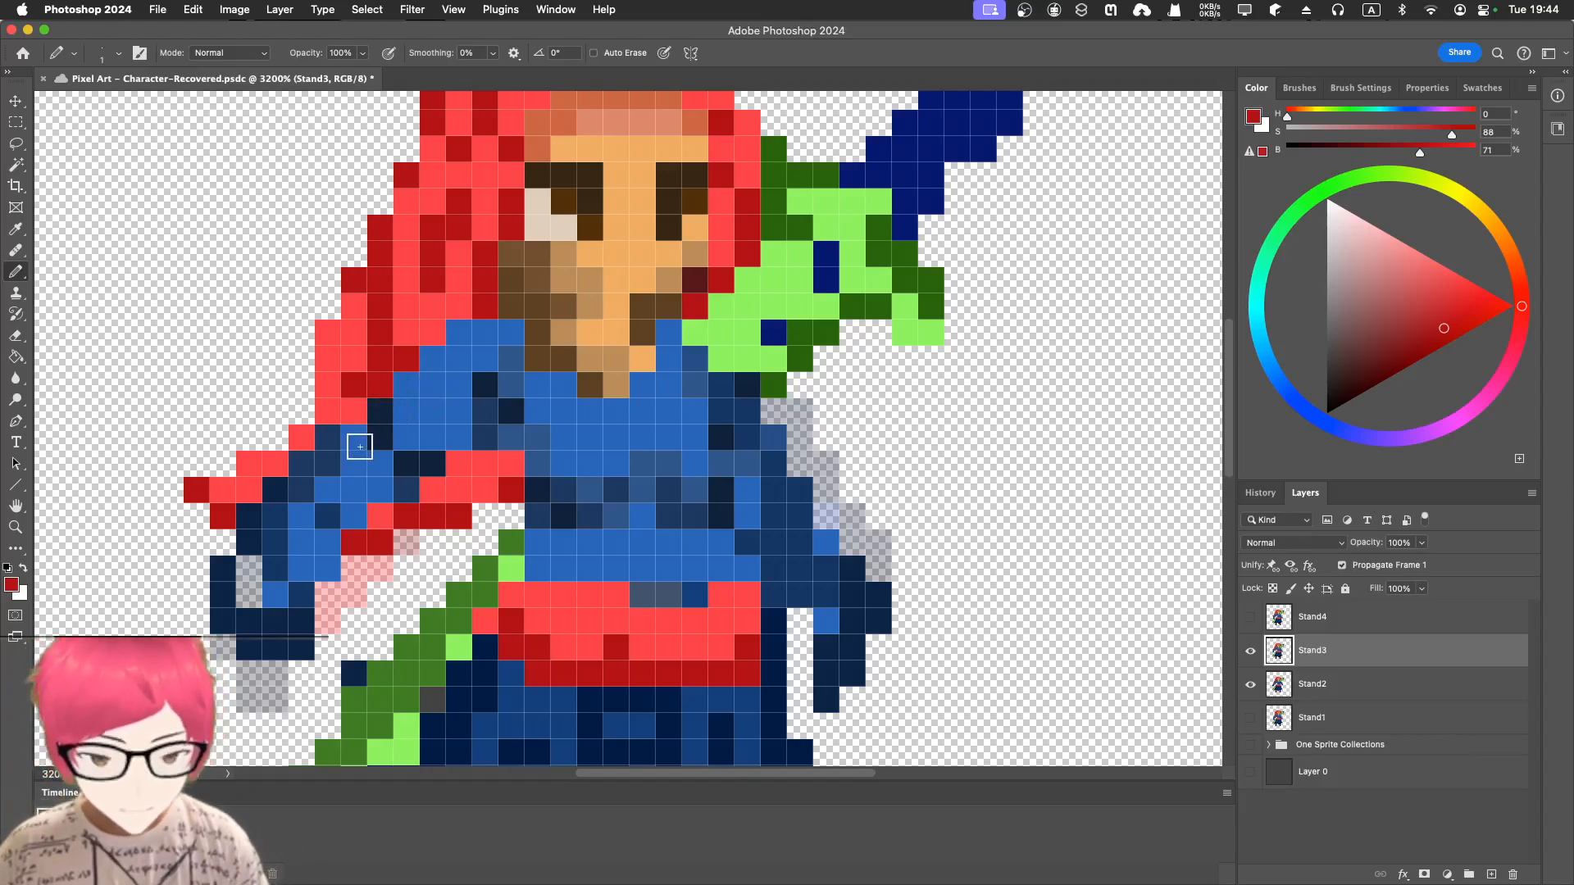
key("i")
left_click(333, 445)
key("b")
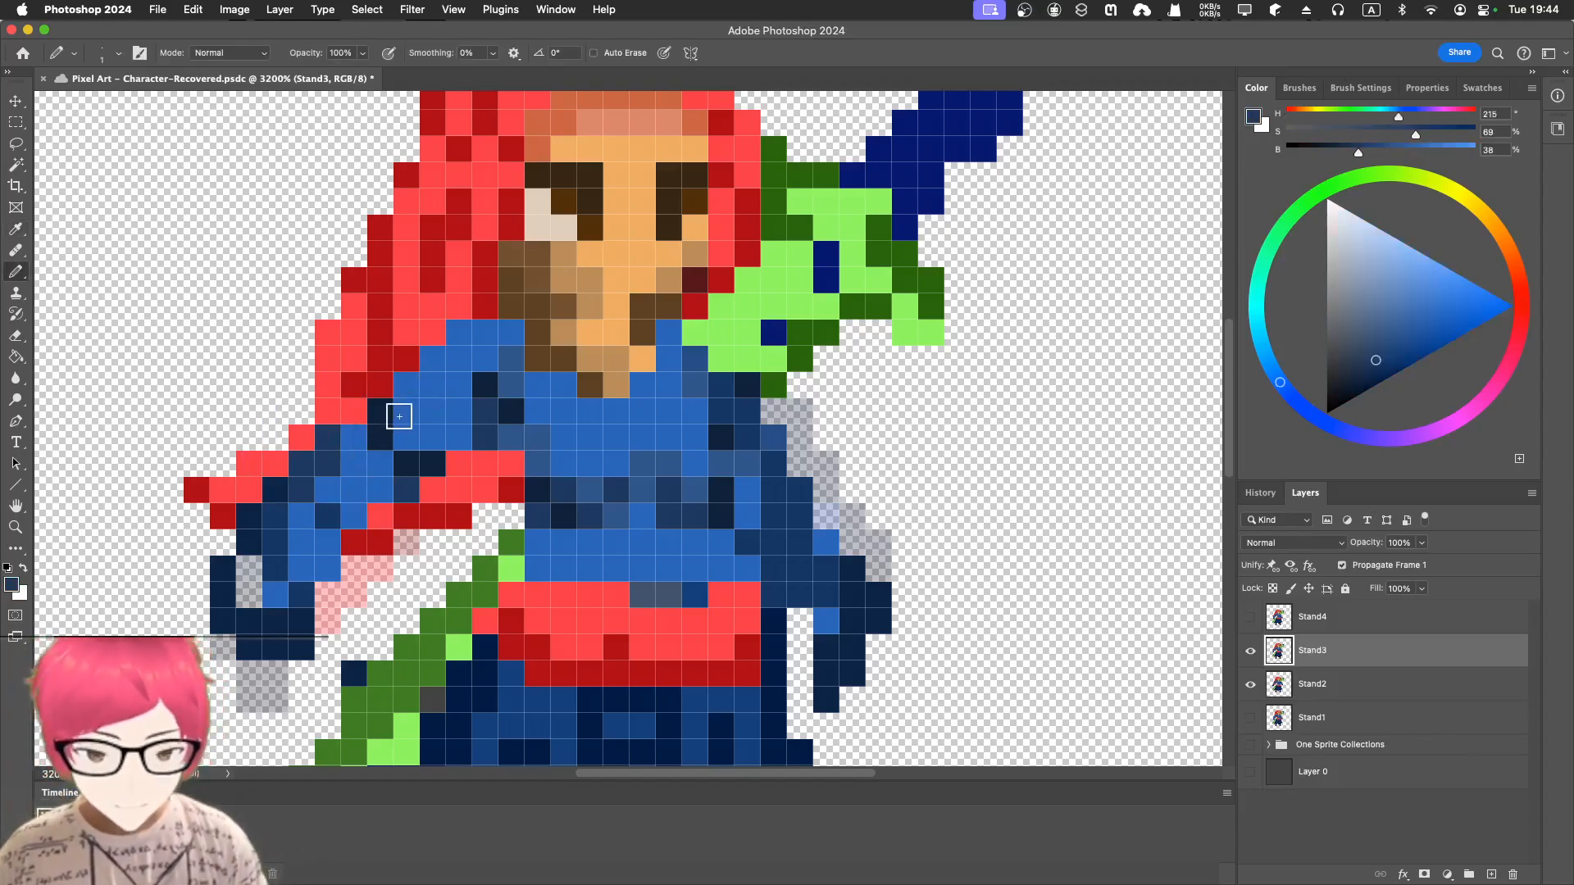
left_click(349, 429)
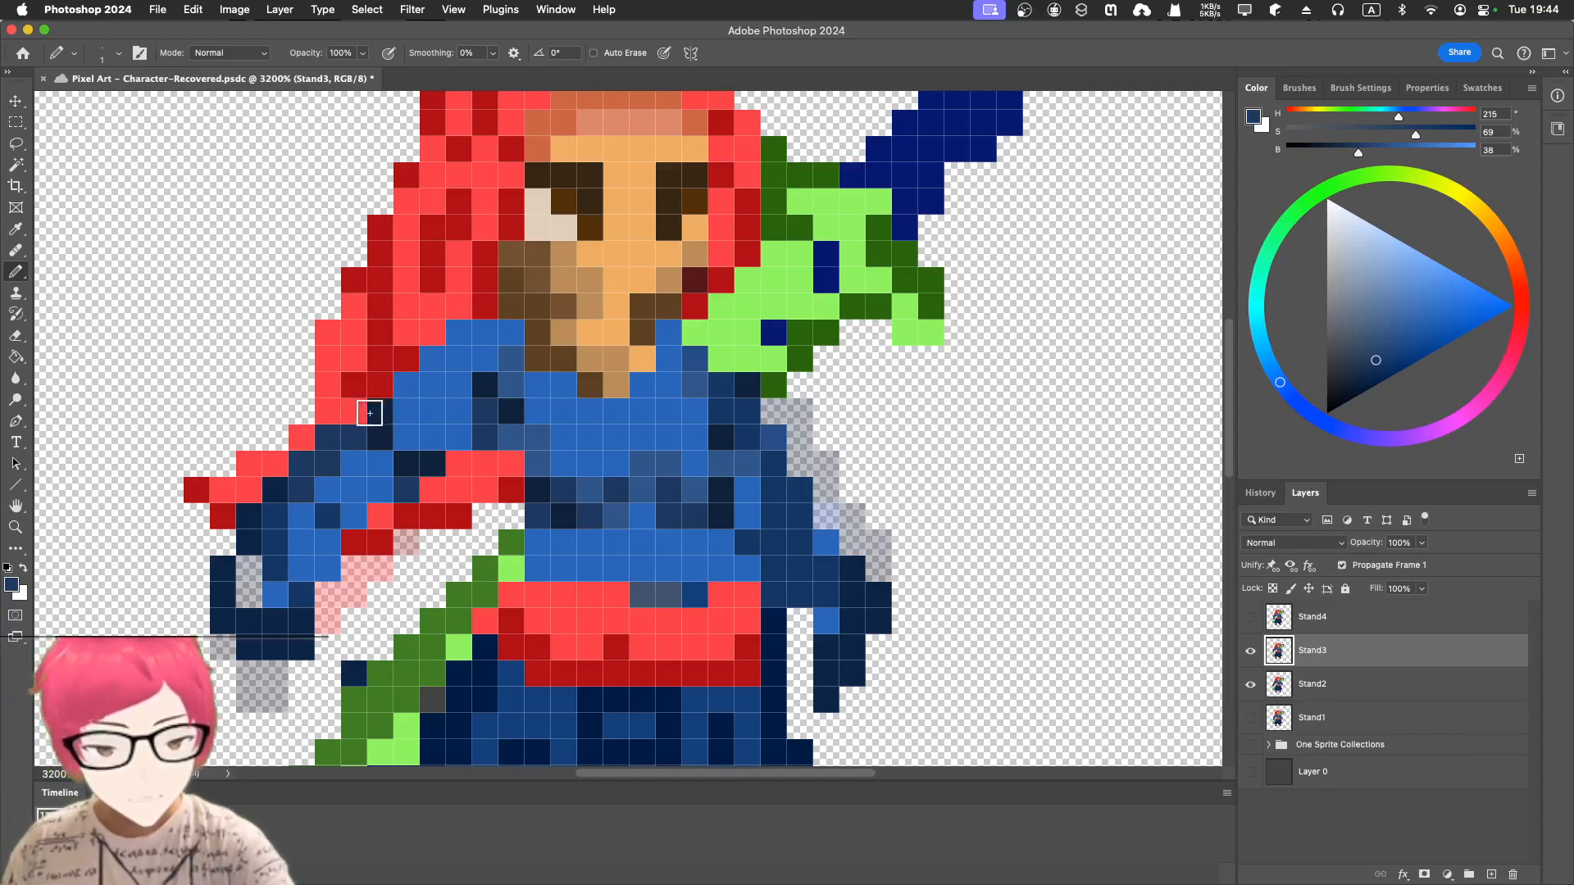
left_click(363, 411)
mouse_move(458, 333)
left_mouse_down()
mouse_move(489, 327)
mouse_move(397, 383)
mouse_move(436, 339)
left_mouse_up()
left_click(401, 383)
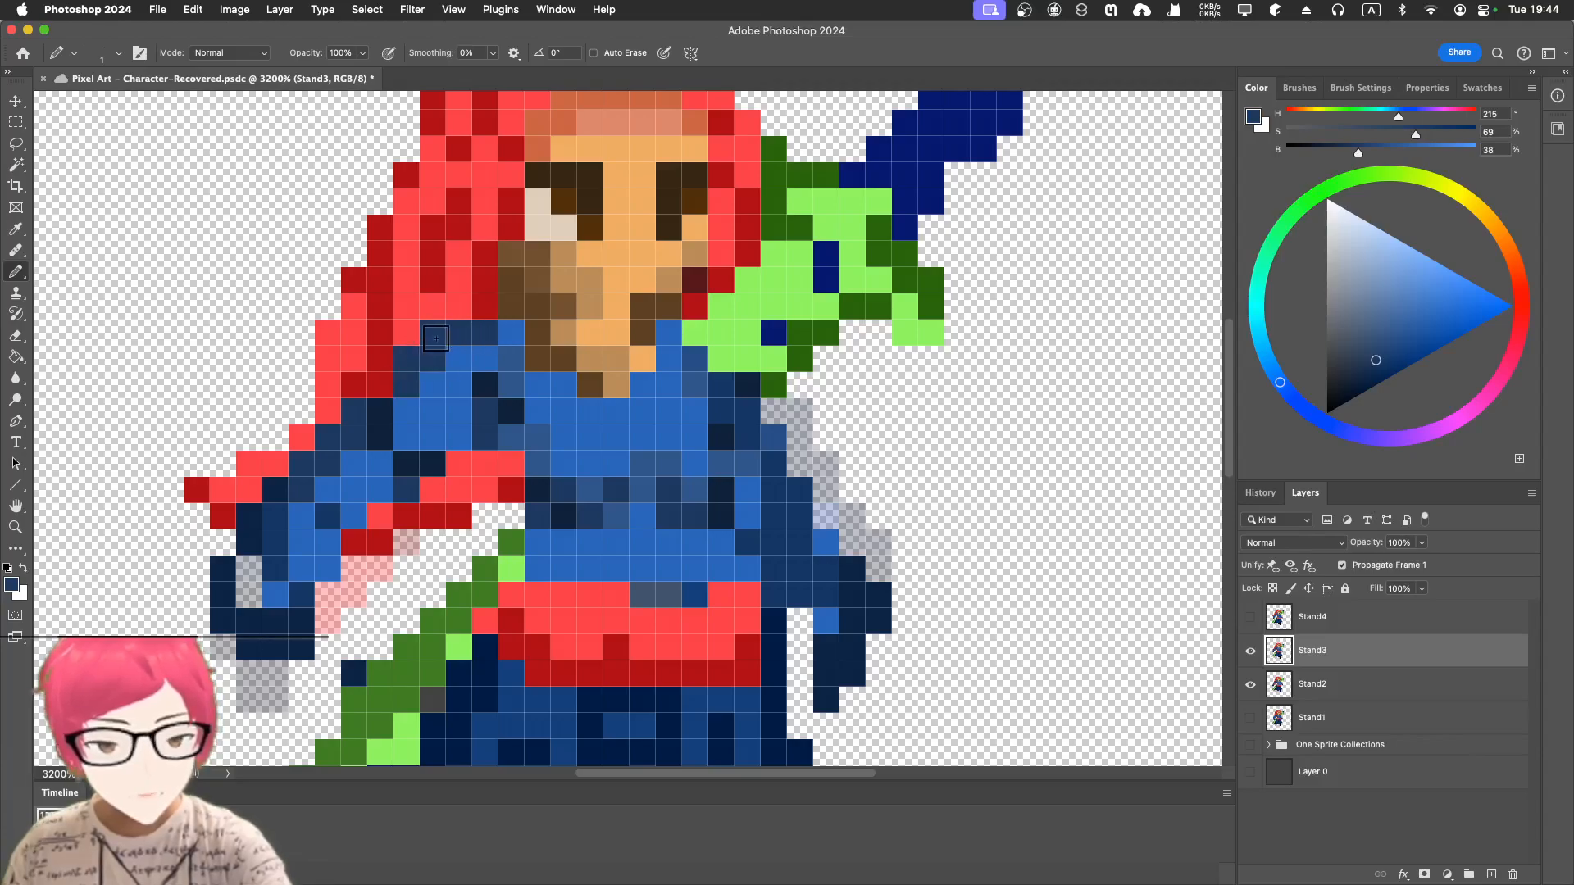
left_click(418, 339)
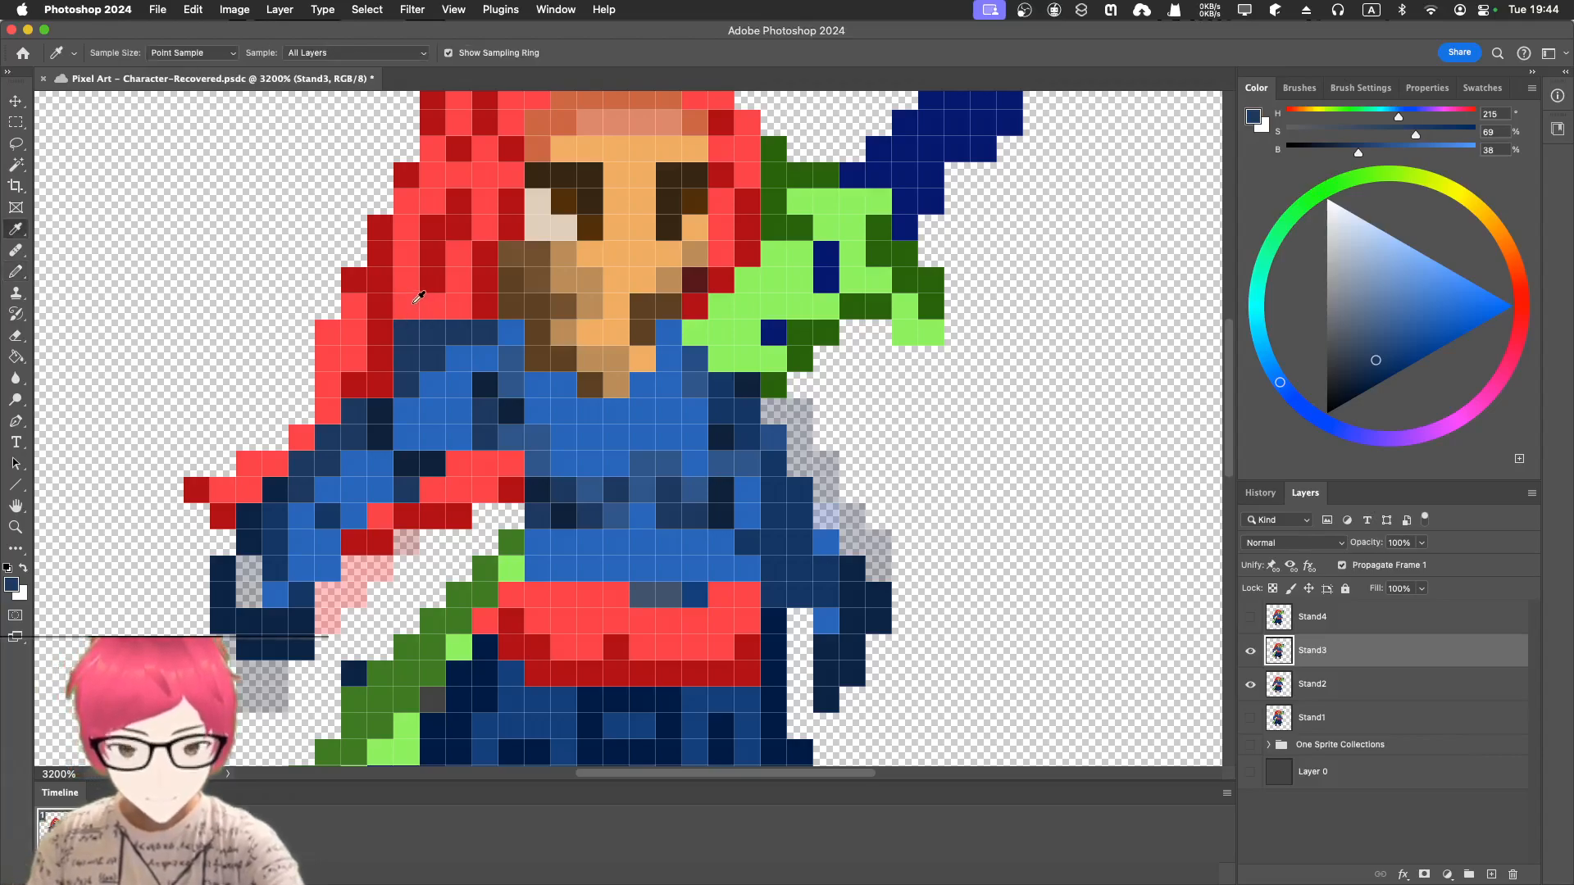
left_click(416, 304, "alt")
left_click(408, 332)
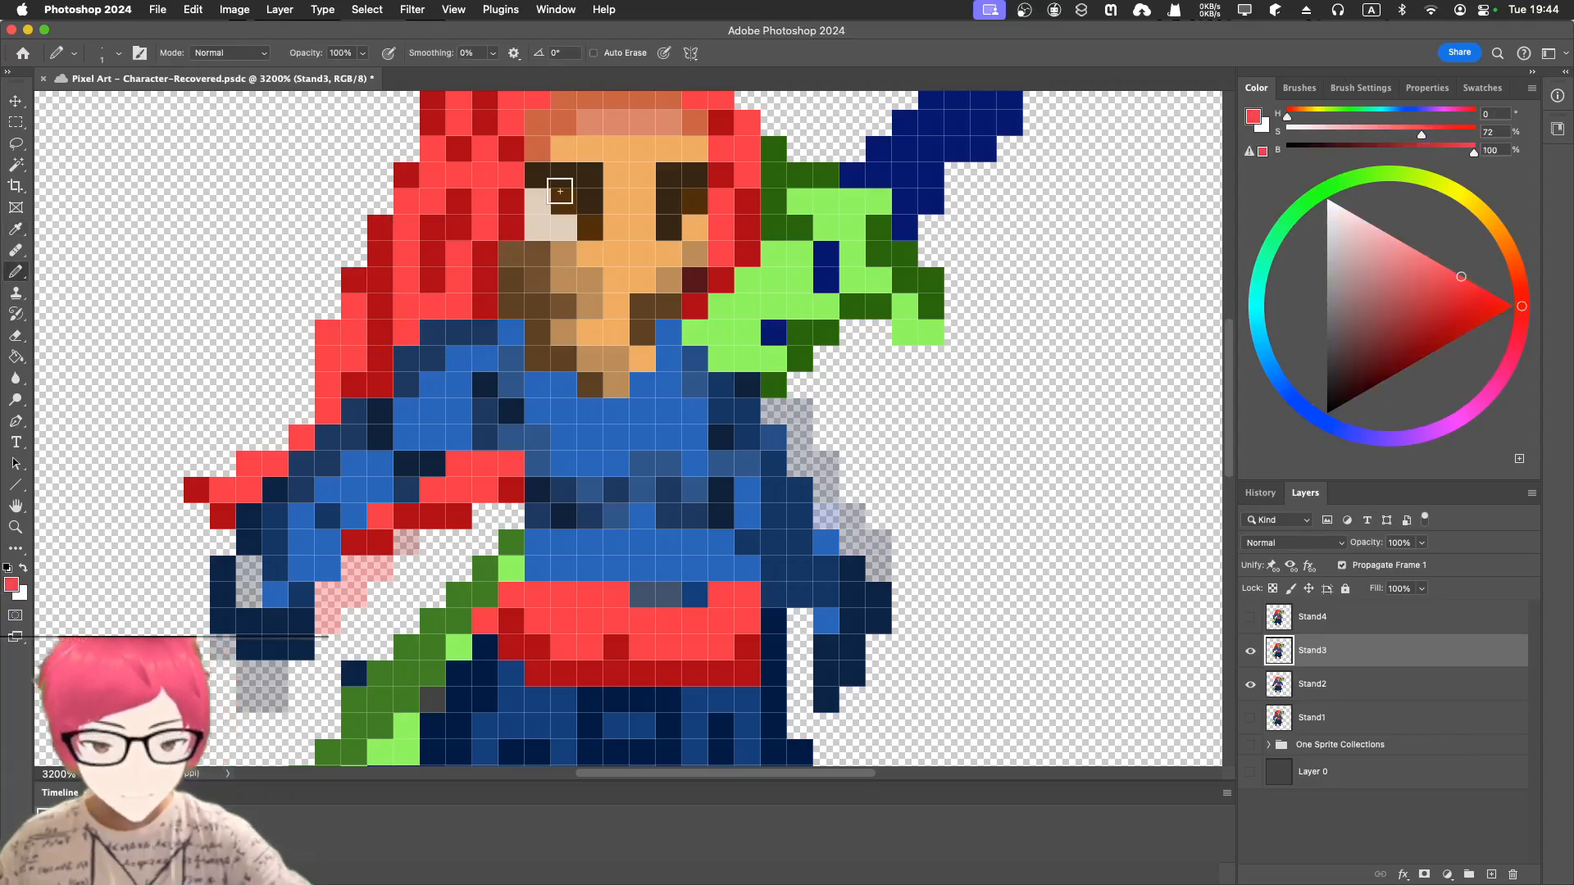
- Fill the gap in the repositioned hand with the sampled dark blue, and hide the Stand2 reference layer
left_click(275, 610, "alt")
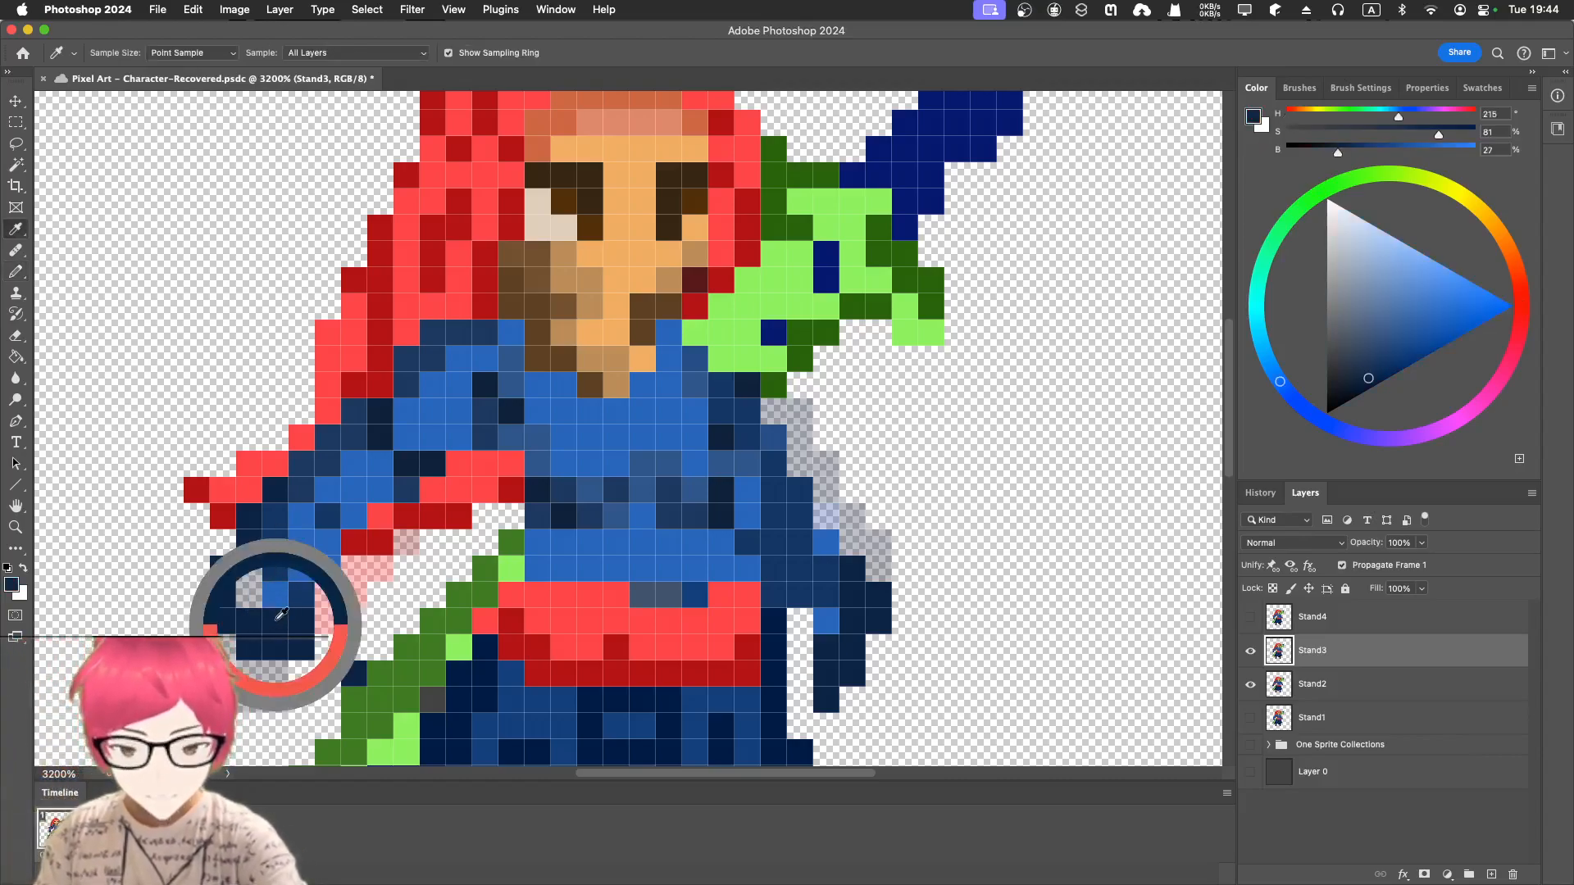
mouse_move(263, 604)
left_mouse_down()
mouse_move(254, 564)
mouse_move(299, 543)
left_mouse_up()
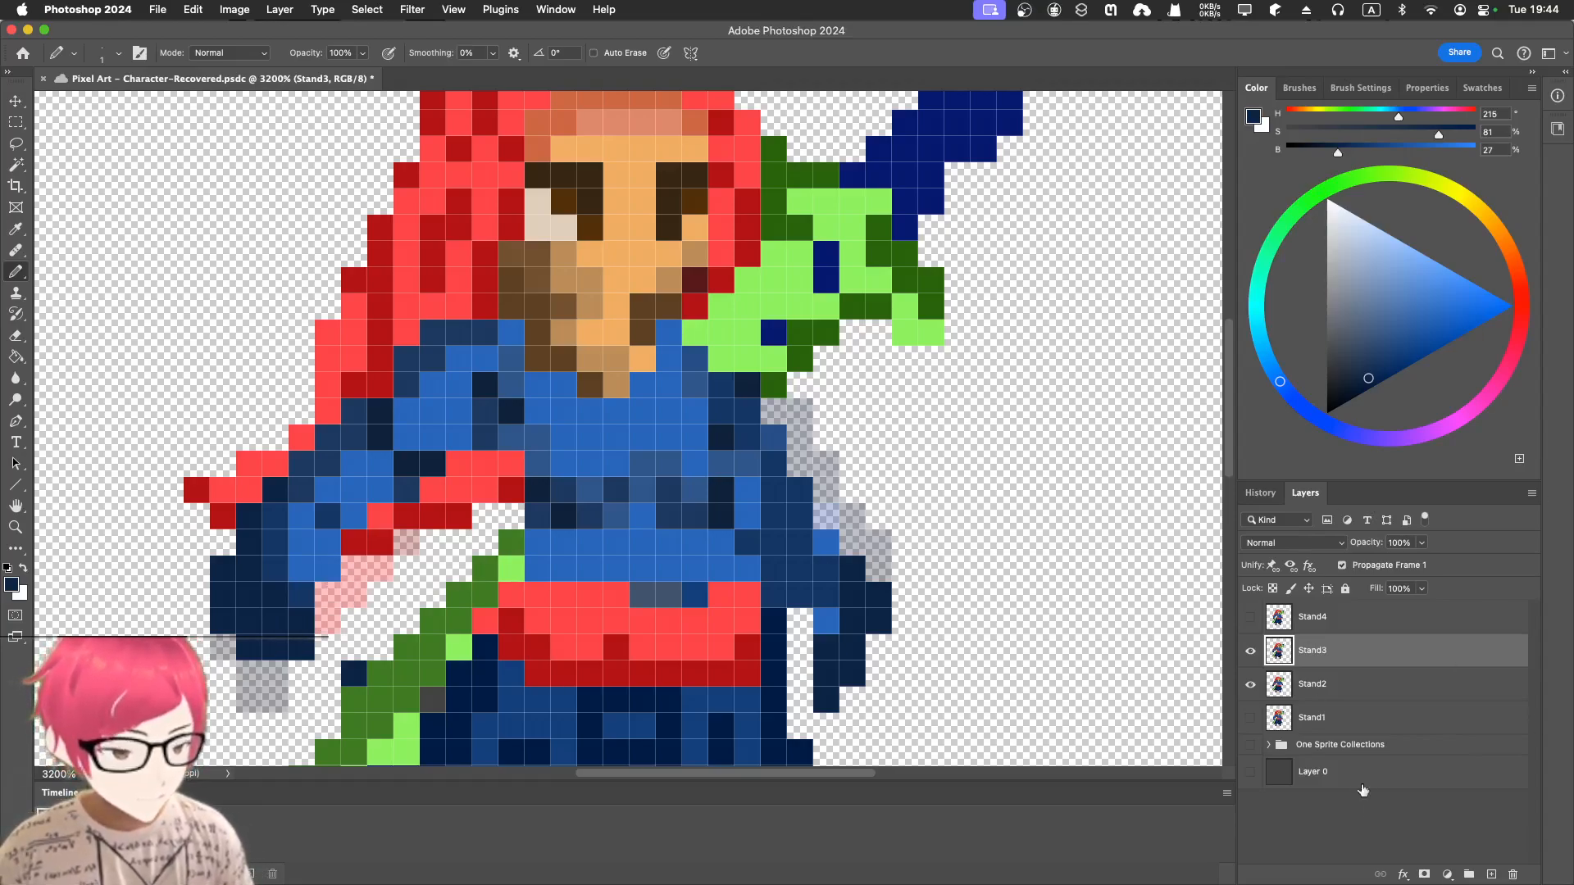
left_click(1250, 686)
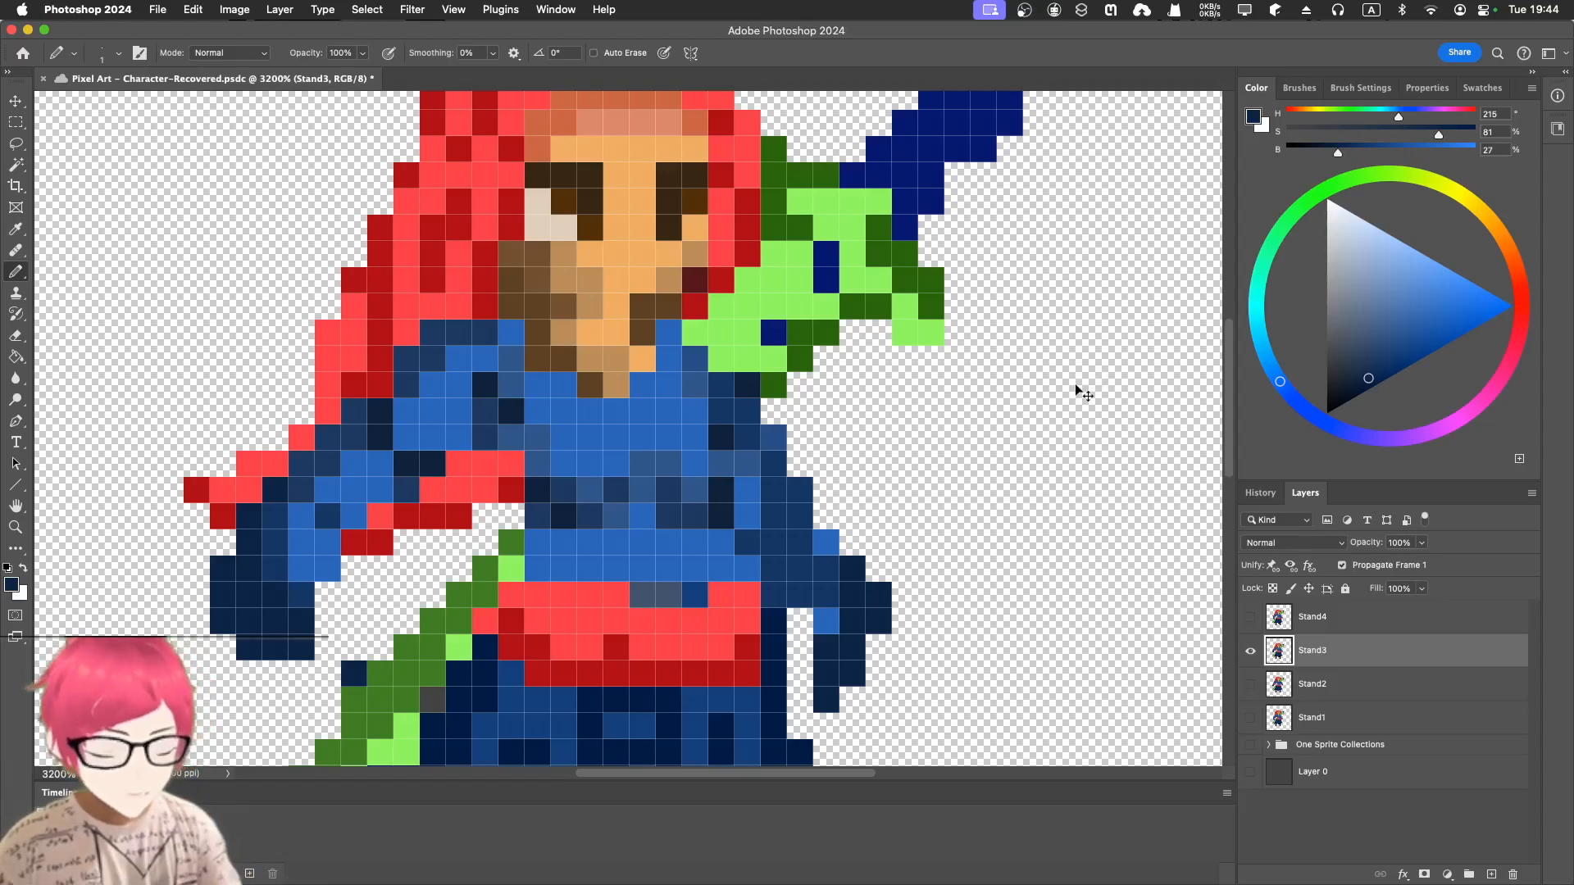
- Compare the whole Stand3 pose and its arms with the Stand2 reference layer, and hide Stand2 again
key("super+minus")
key("super+minus")
key("super+minus")
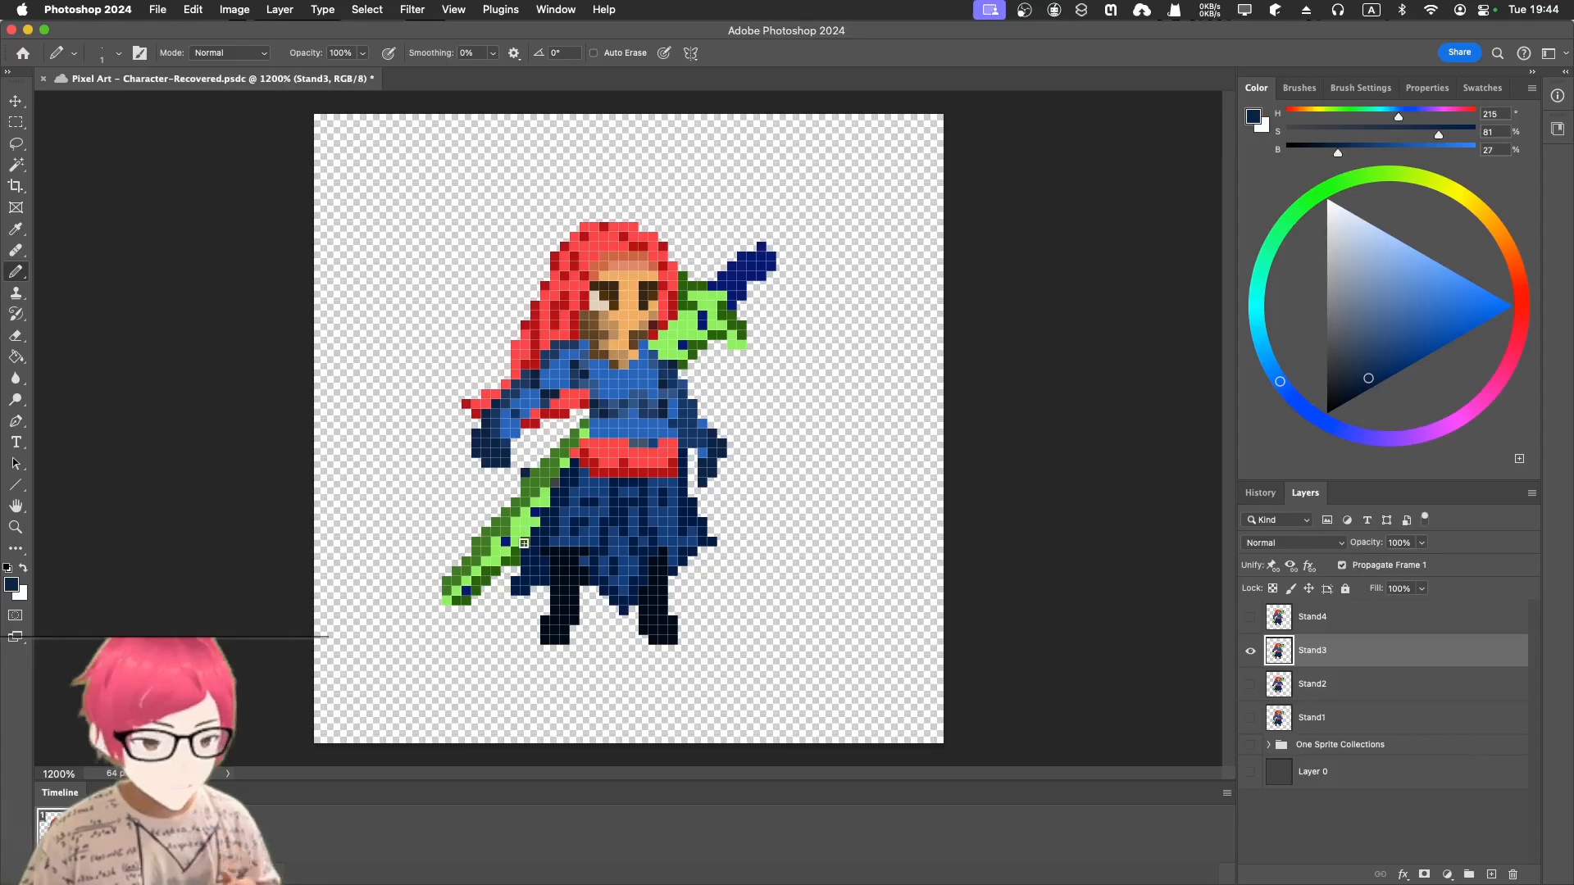
left_click(1251, 687)
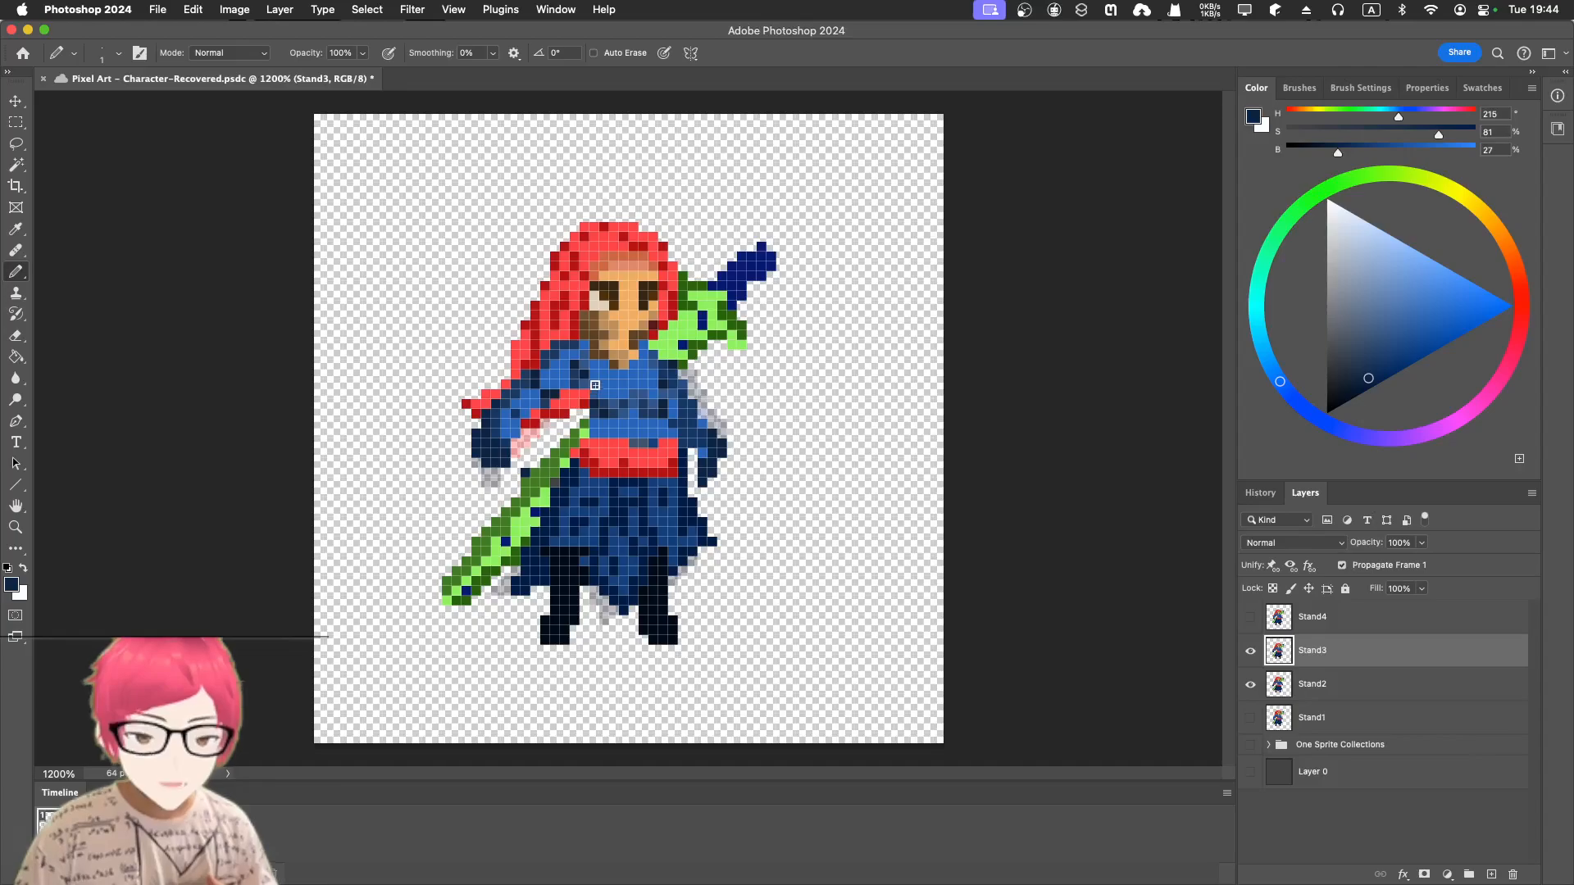
key("super+equal")
key("super+equal")
key("super+equal")
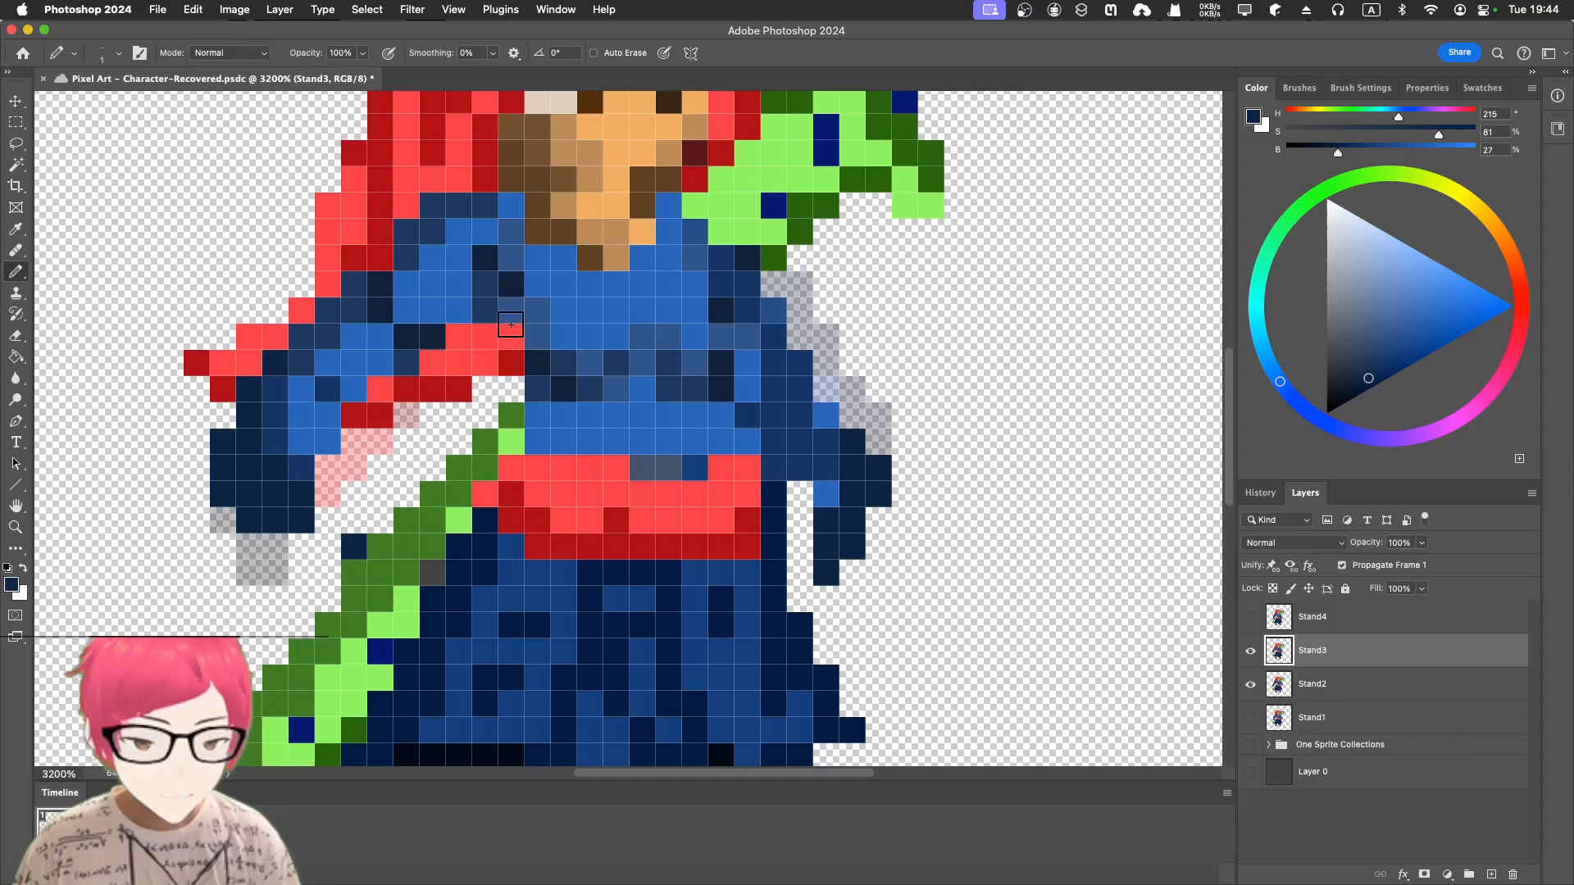
key("l")
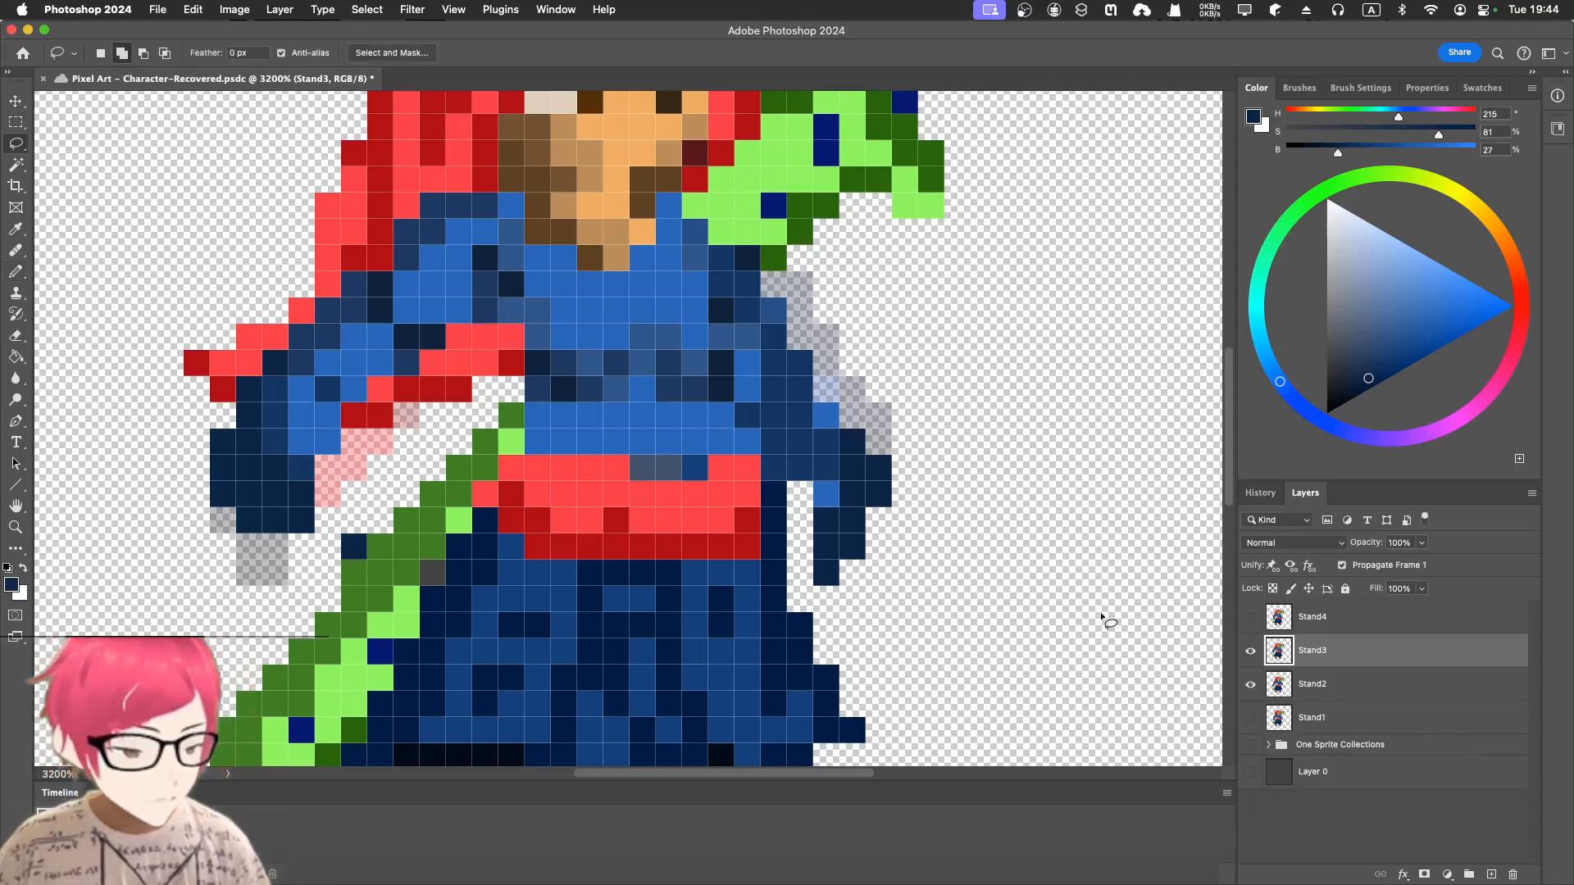
left_click(1248, 686)
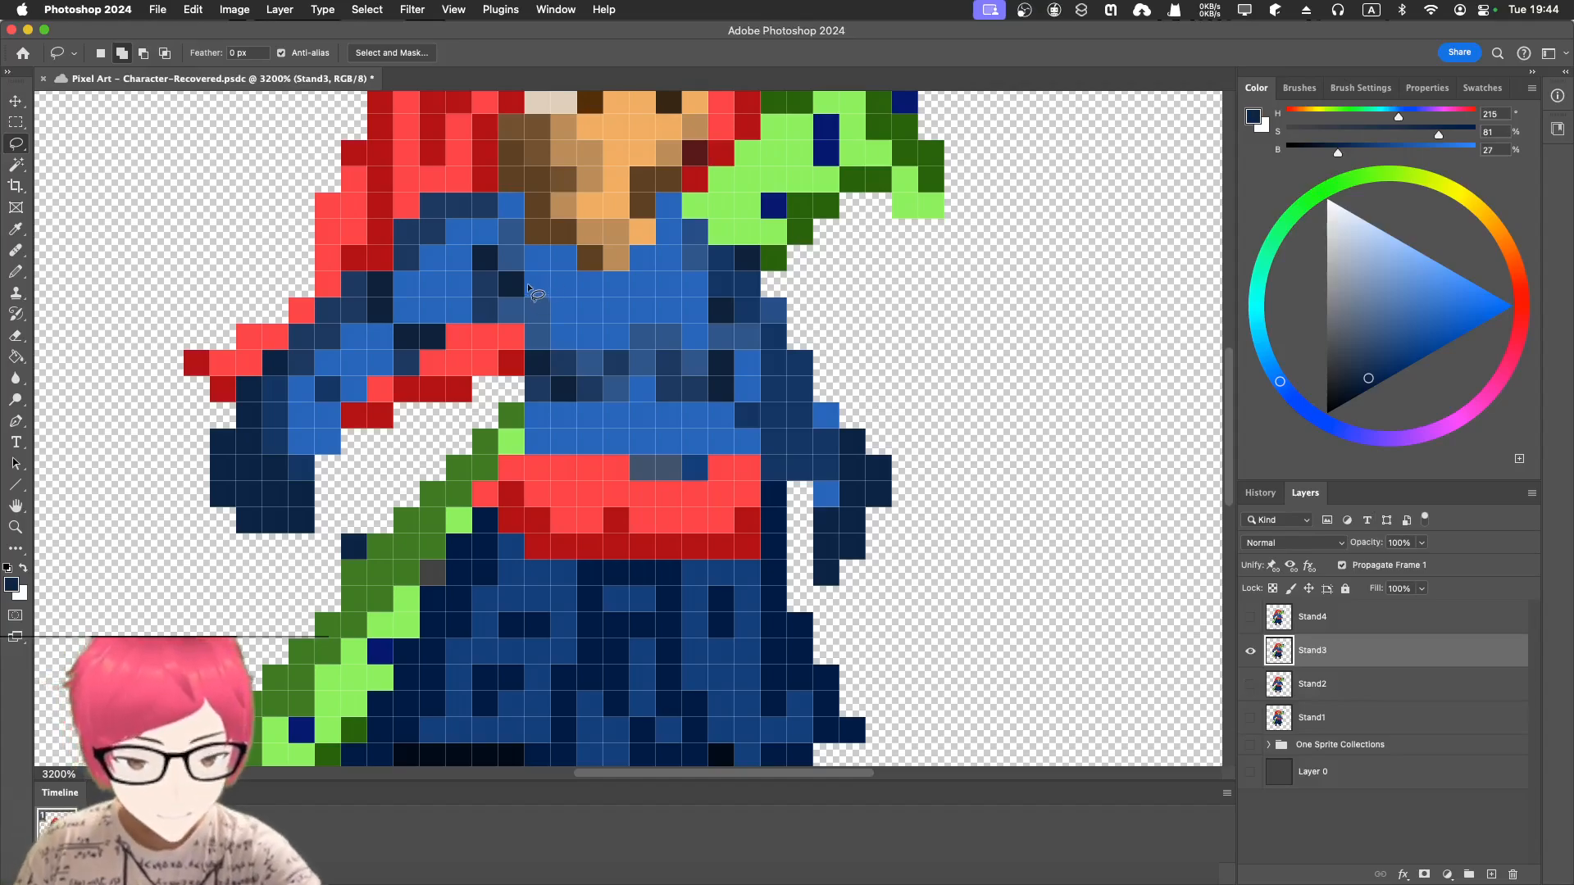
- Select the shaded chest area of the blue top on Stand3 and move it up 2 pixels
mouse_move(527, 285)
left_mouse_down()
mouse_move(525, 411)
mouse_move(735, 412)
left_mouse_up()
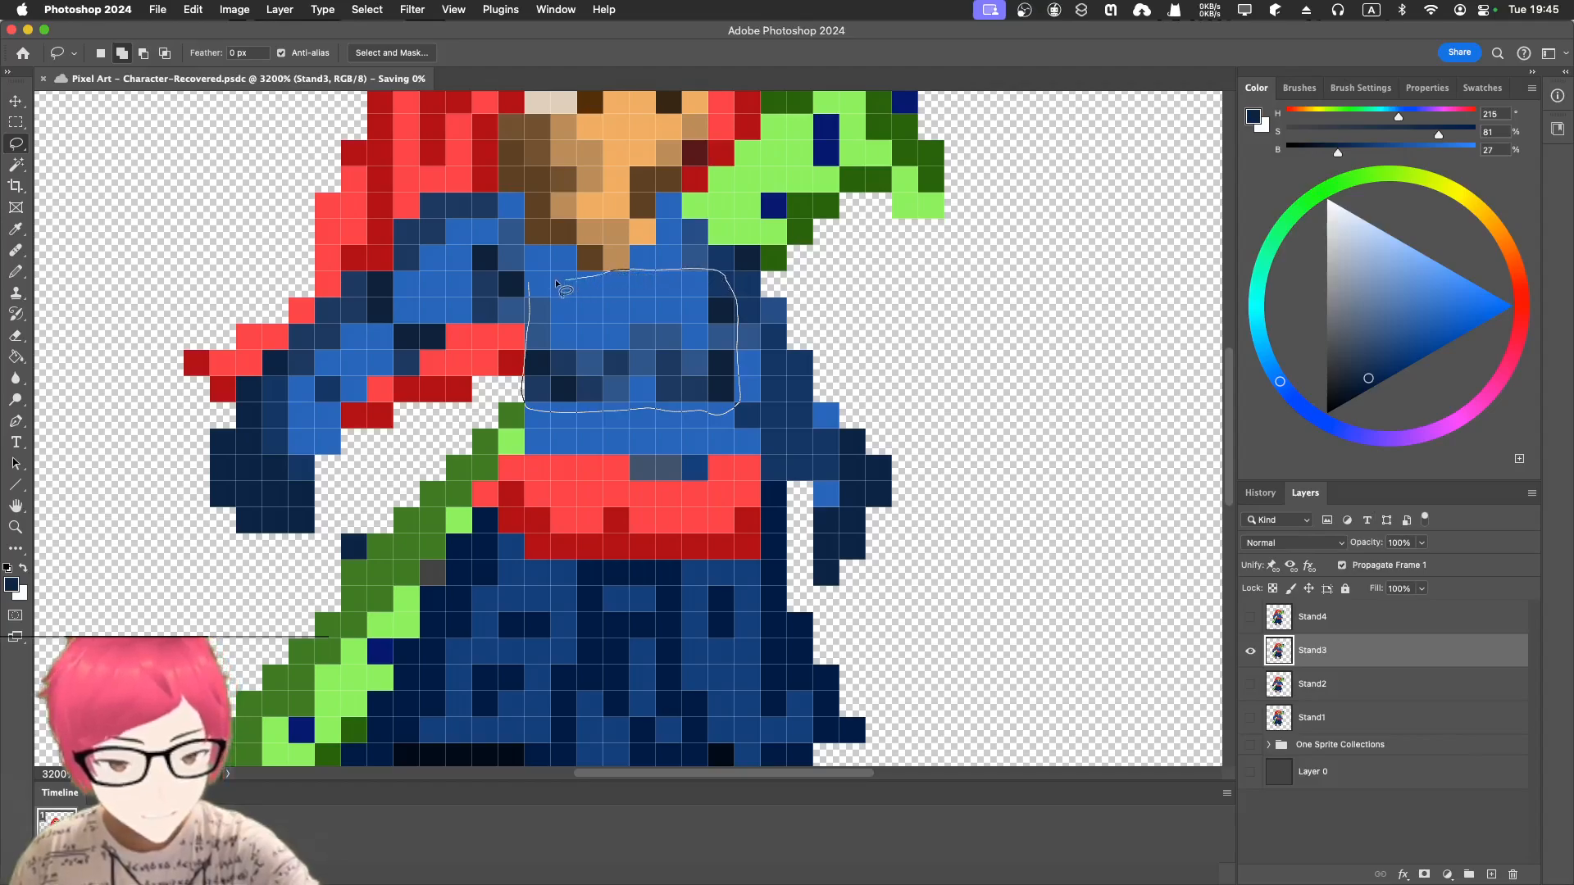
left_click_drag(528, 285, 529, 287)
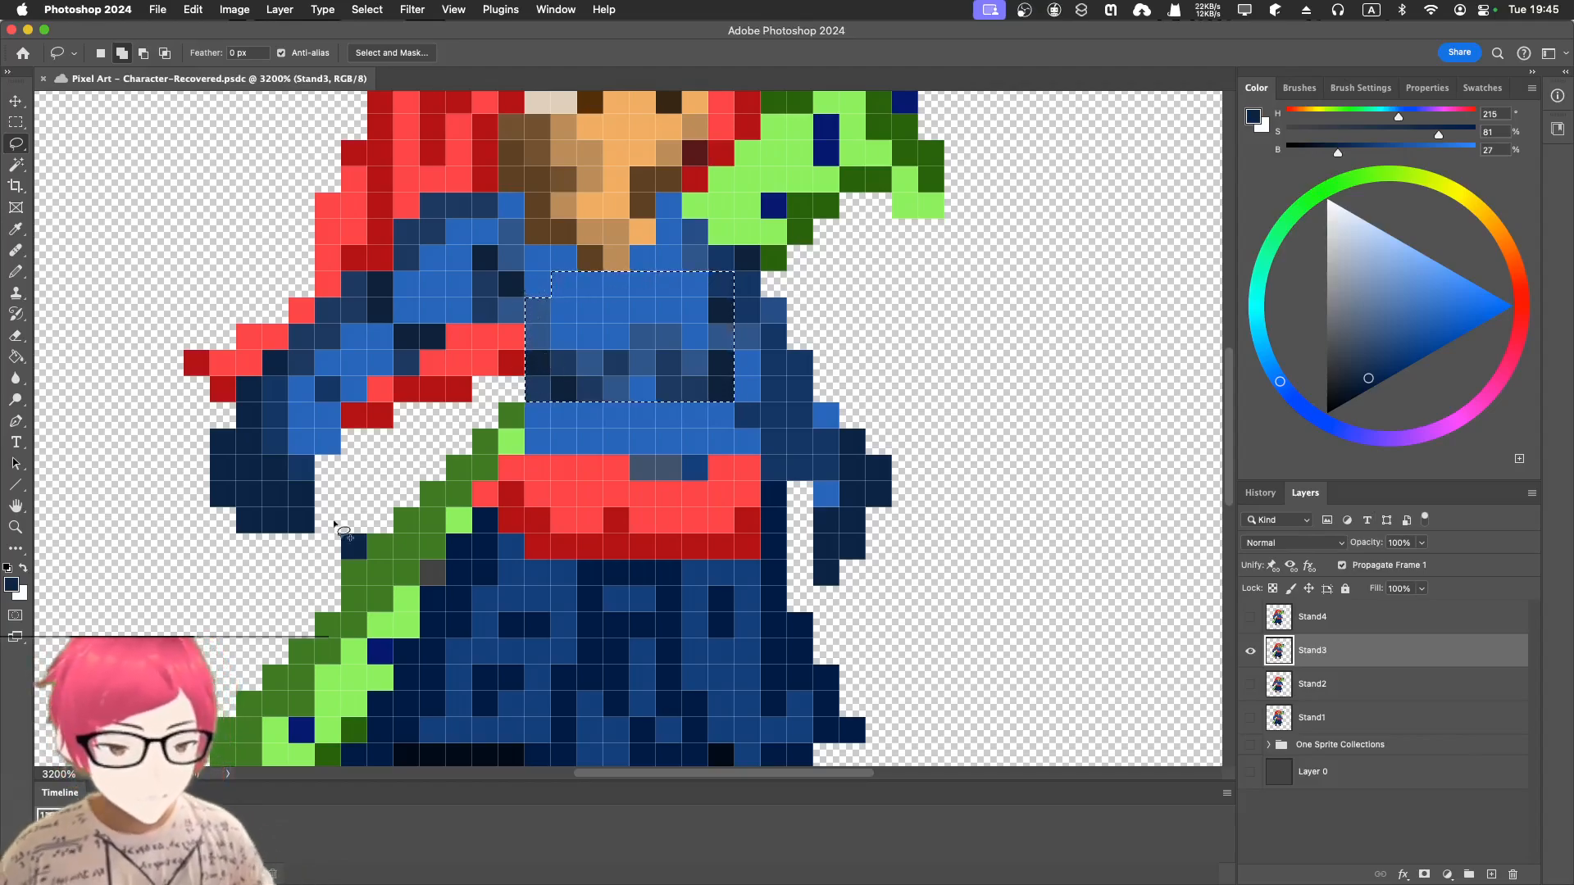
key("super+t")
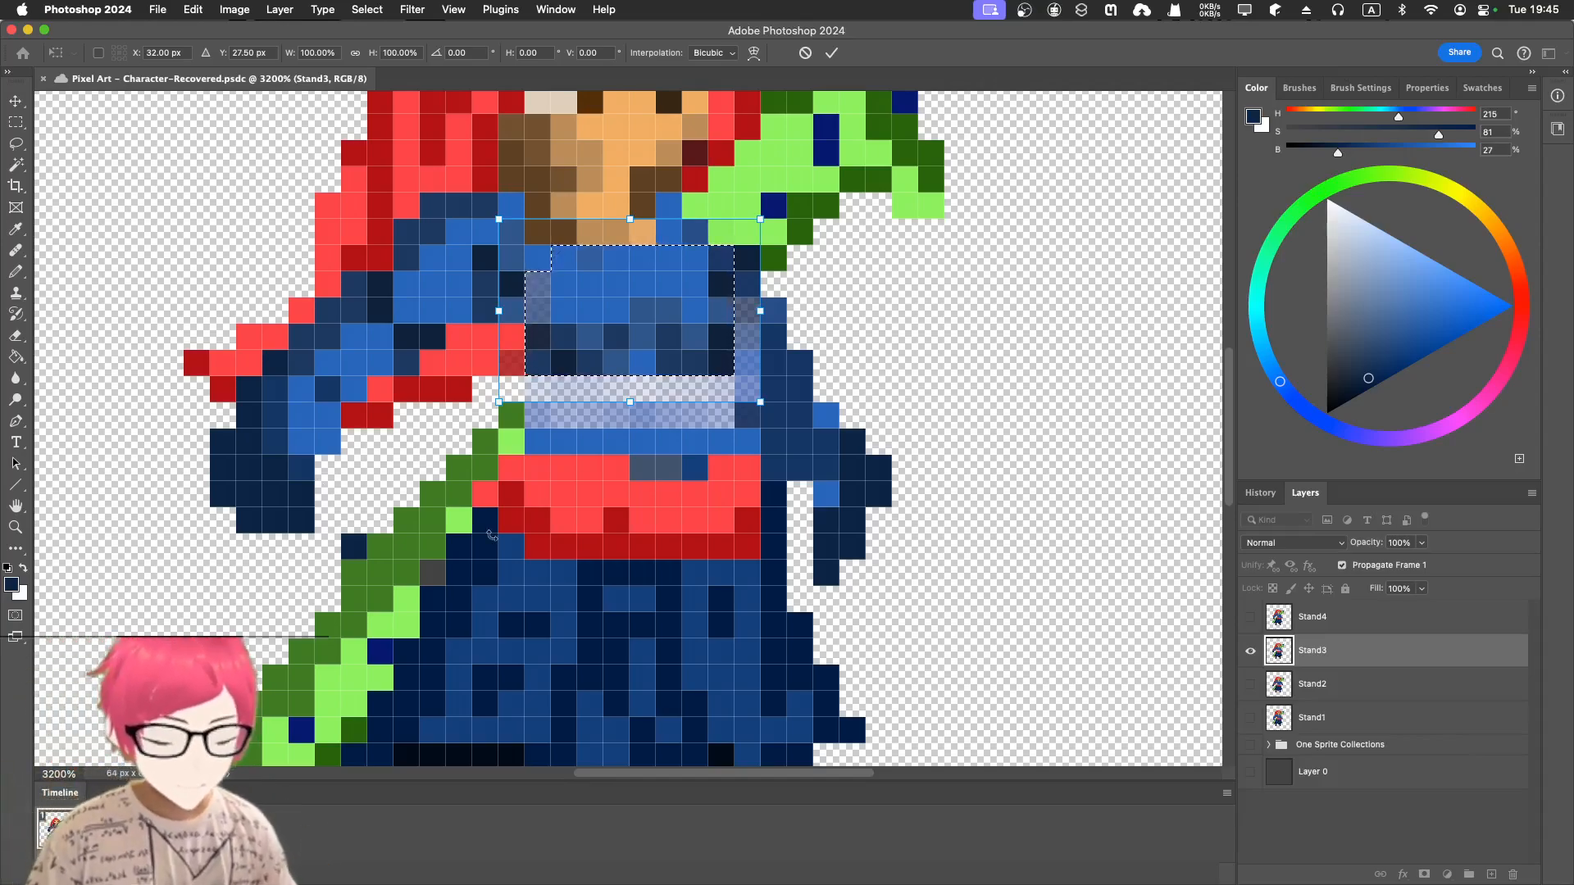
key("Up")
key("Down")
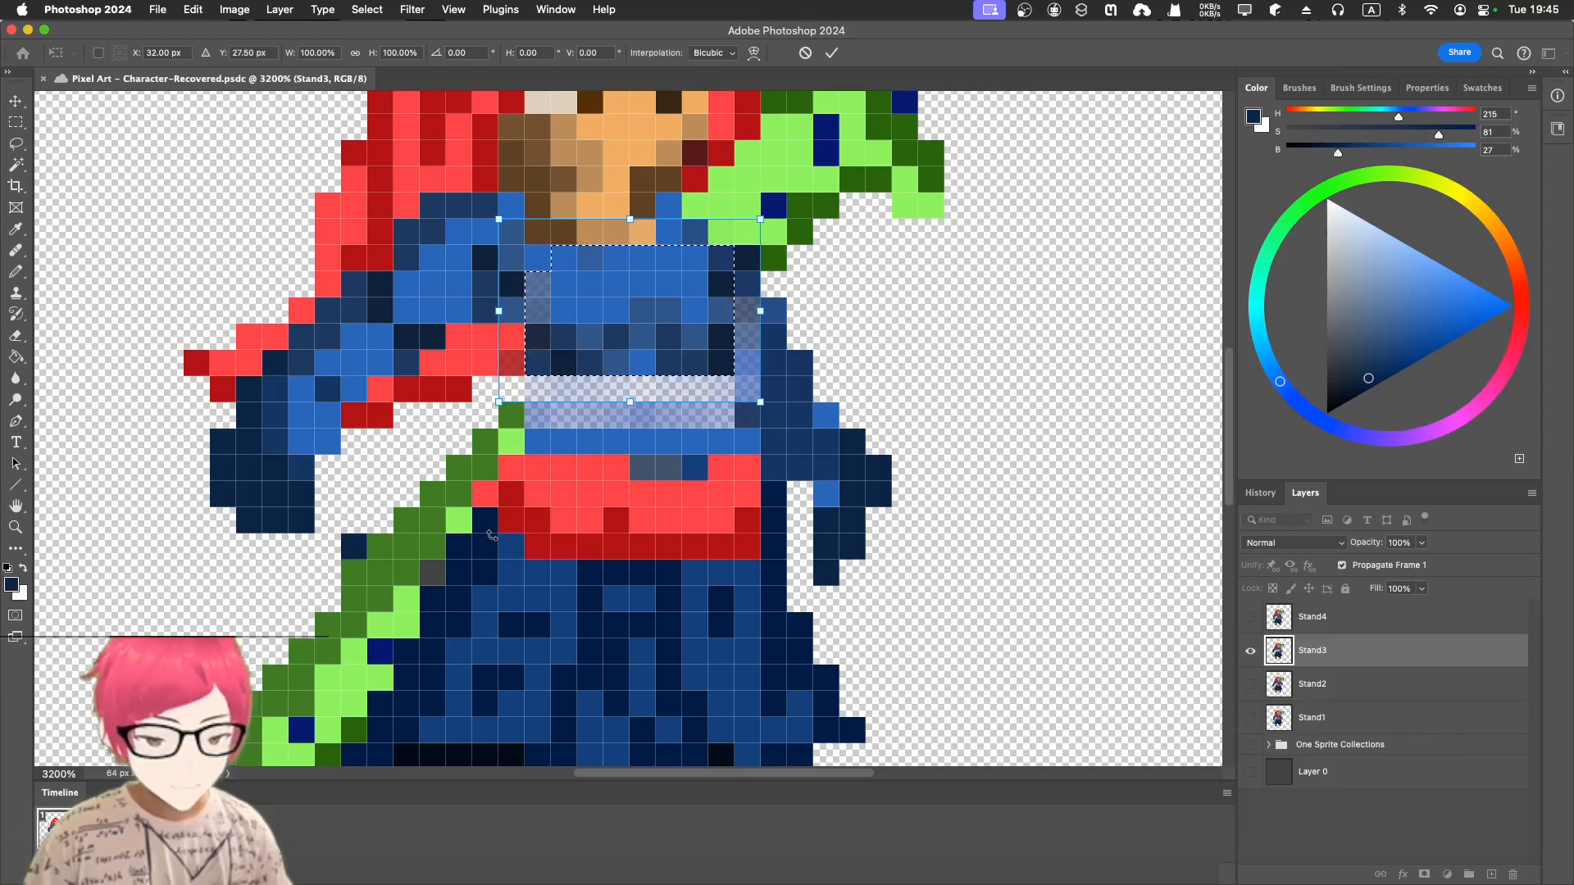
key("Right")
key("Left")
key("Up")
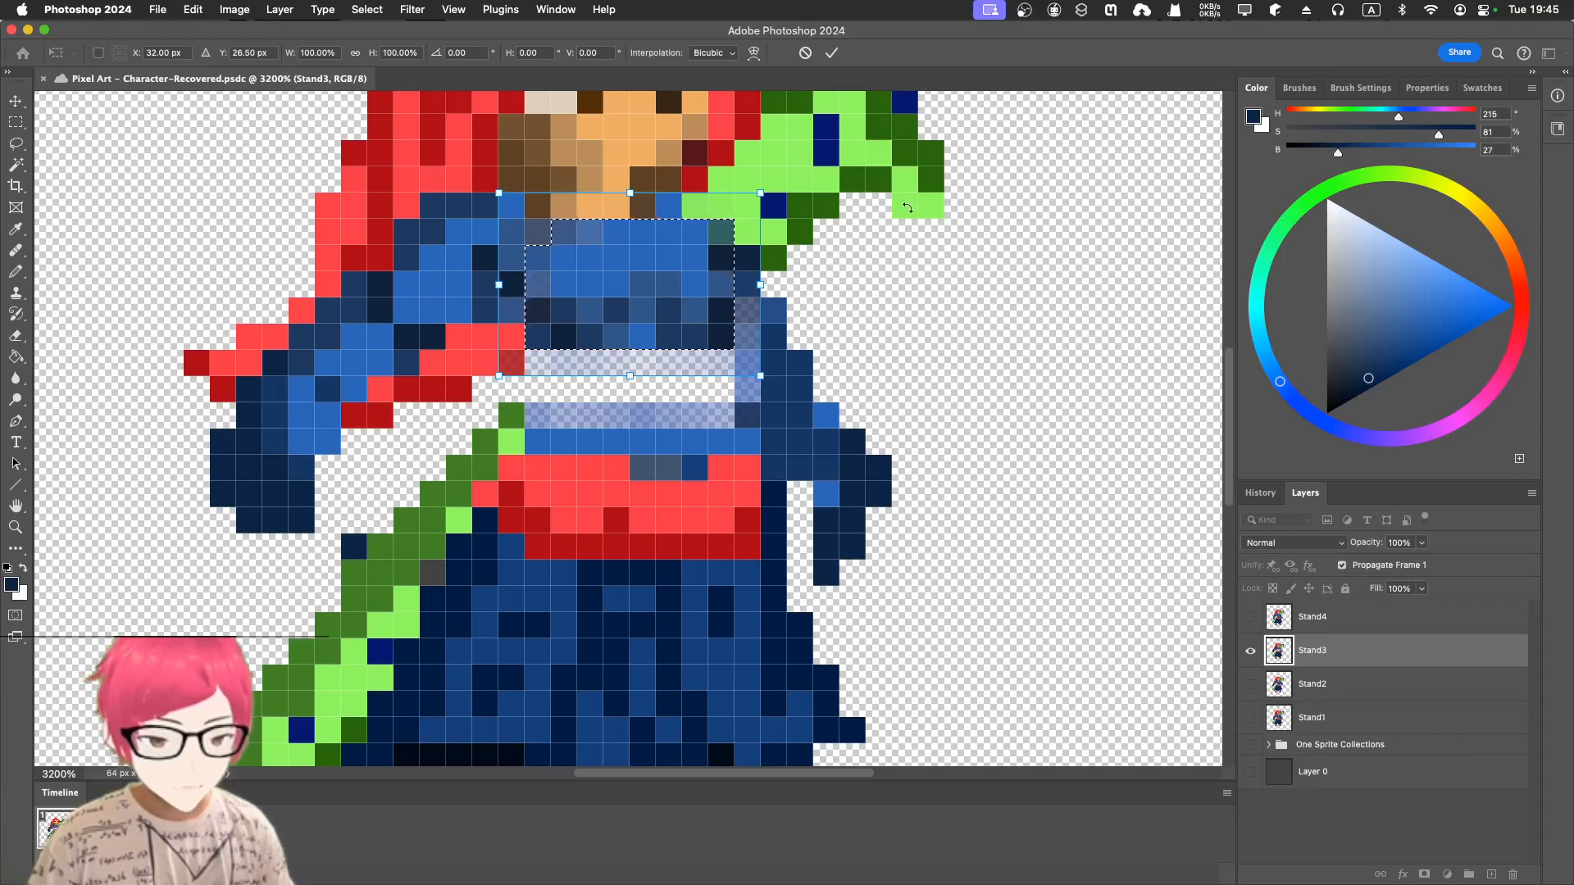
key("Return")
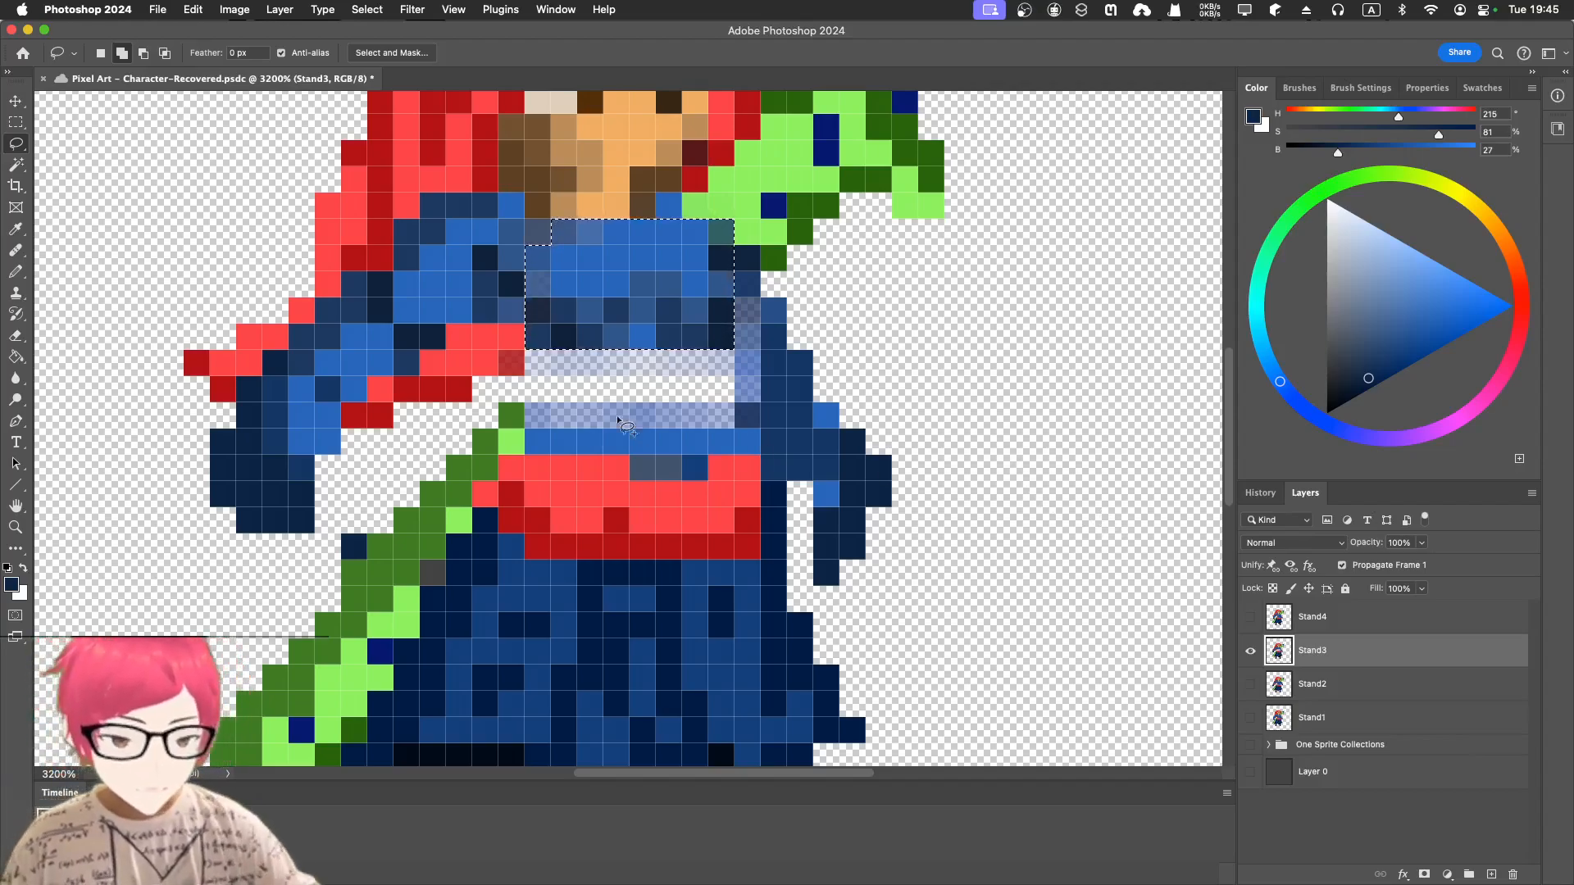
- Deselect the chest and fill the gap between it and the waist with bright blue sampled from the top
key("i")
left_click(656, 442)
key("b")
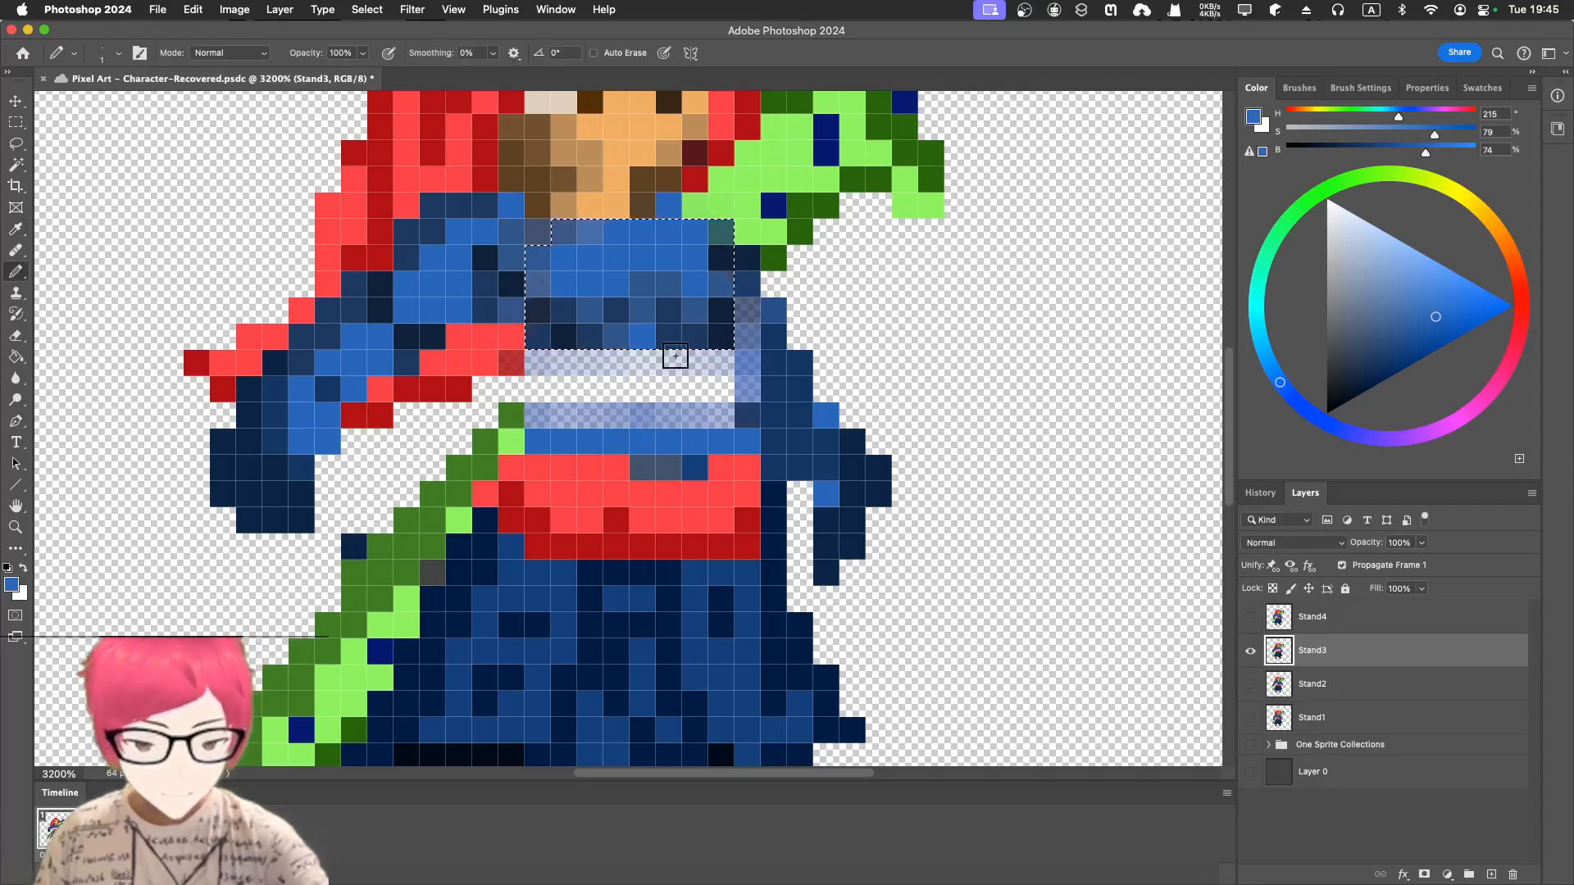
key("ctrl+d")
mouse_move(537, 362)
left_mouse_down()
mouse_move(664, 366)
mouse_move(721, 394)
left_mouse_up()
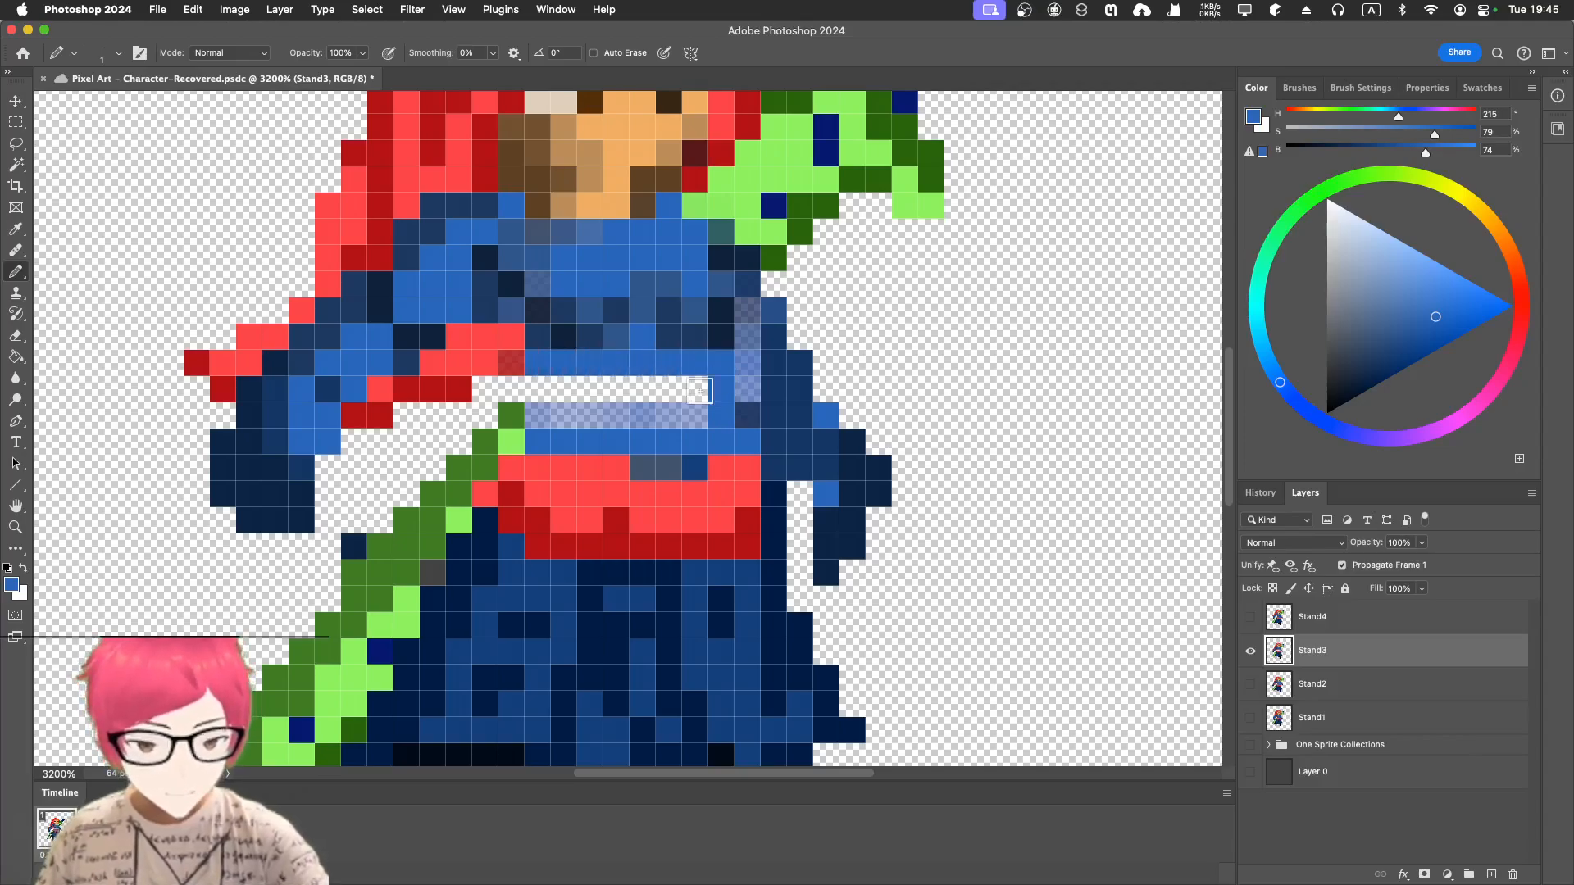
mouse_move(534, 389)
left_mouse_down()
mouse_move(685, 392)
mouse_move(555, 418)
left_mouse_up()
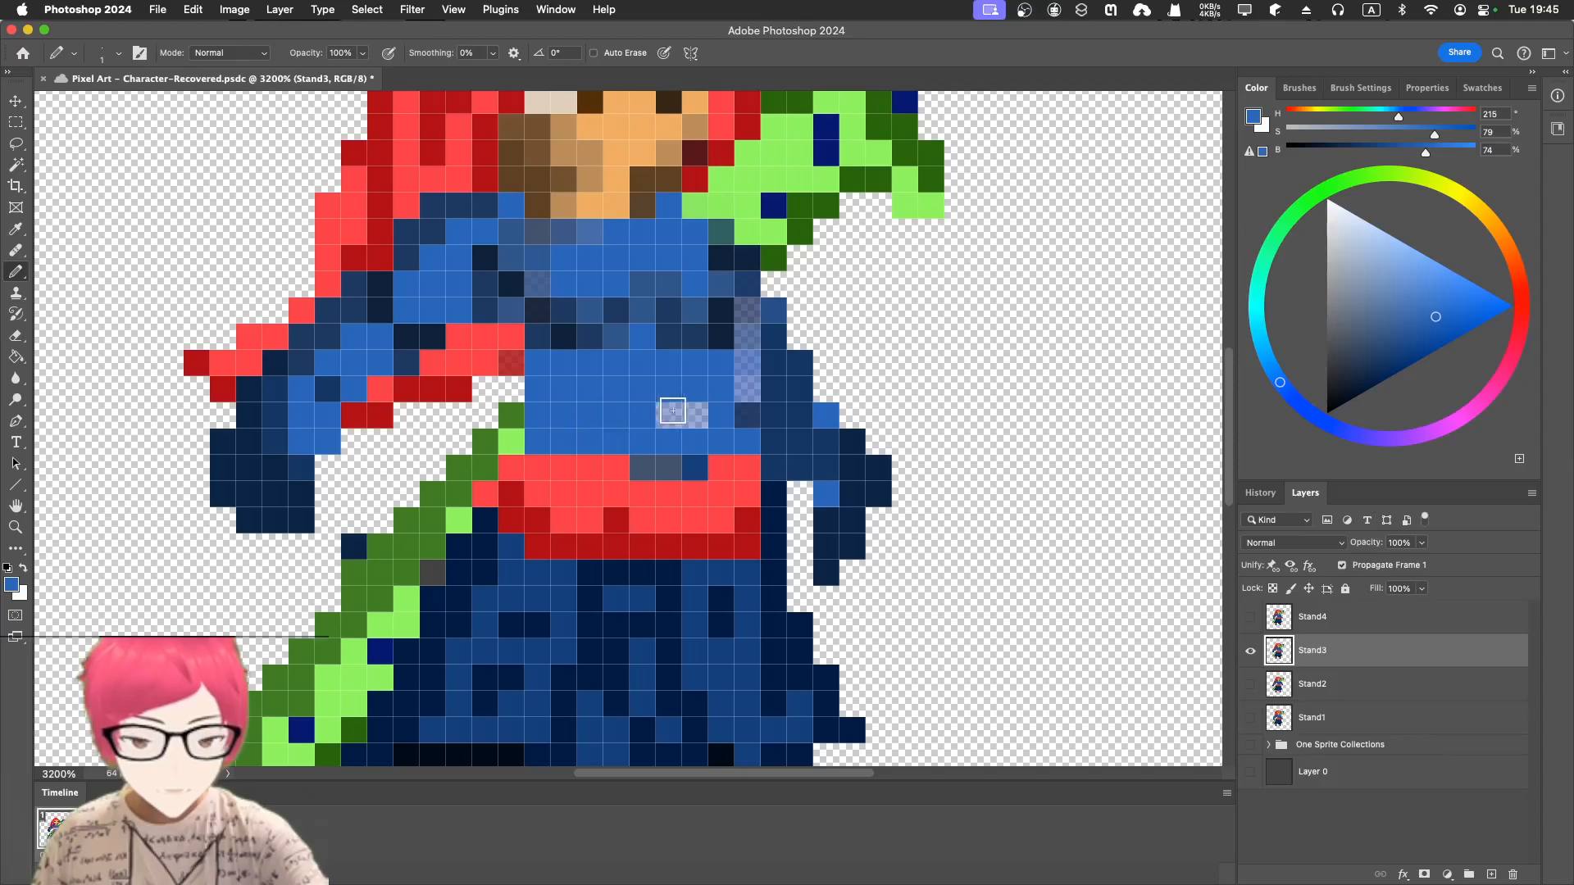
left_click_drag(678, 414, 676, 423)
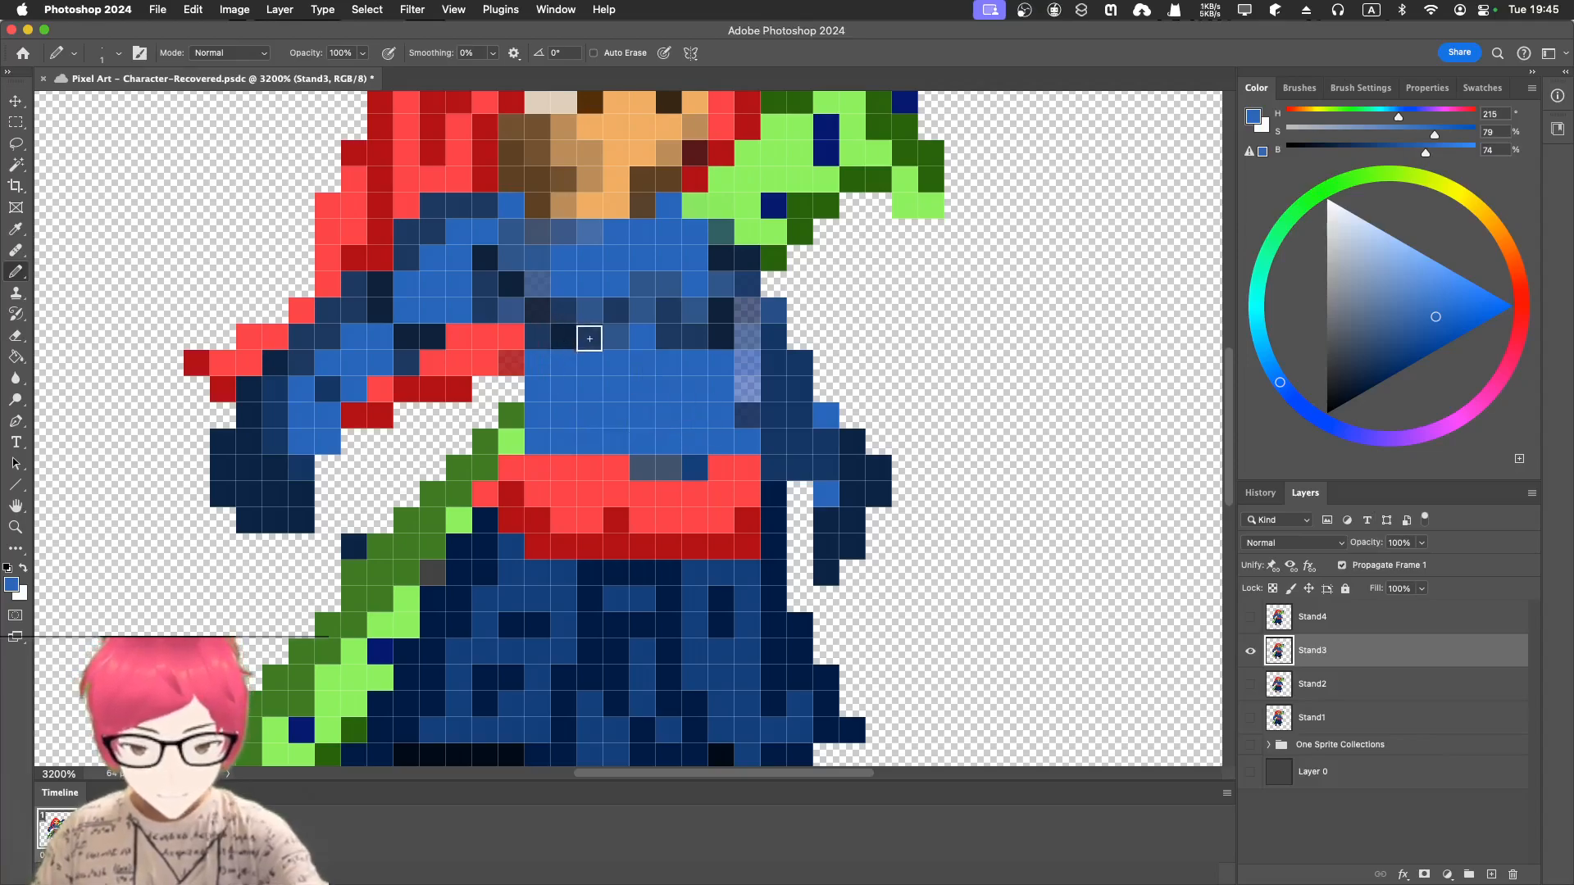
- Add shading pixels to the lower torso above the belt in muted blue sampled from the chest shading
key("i")
left_click(609, 336)
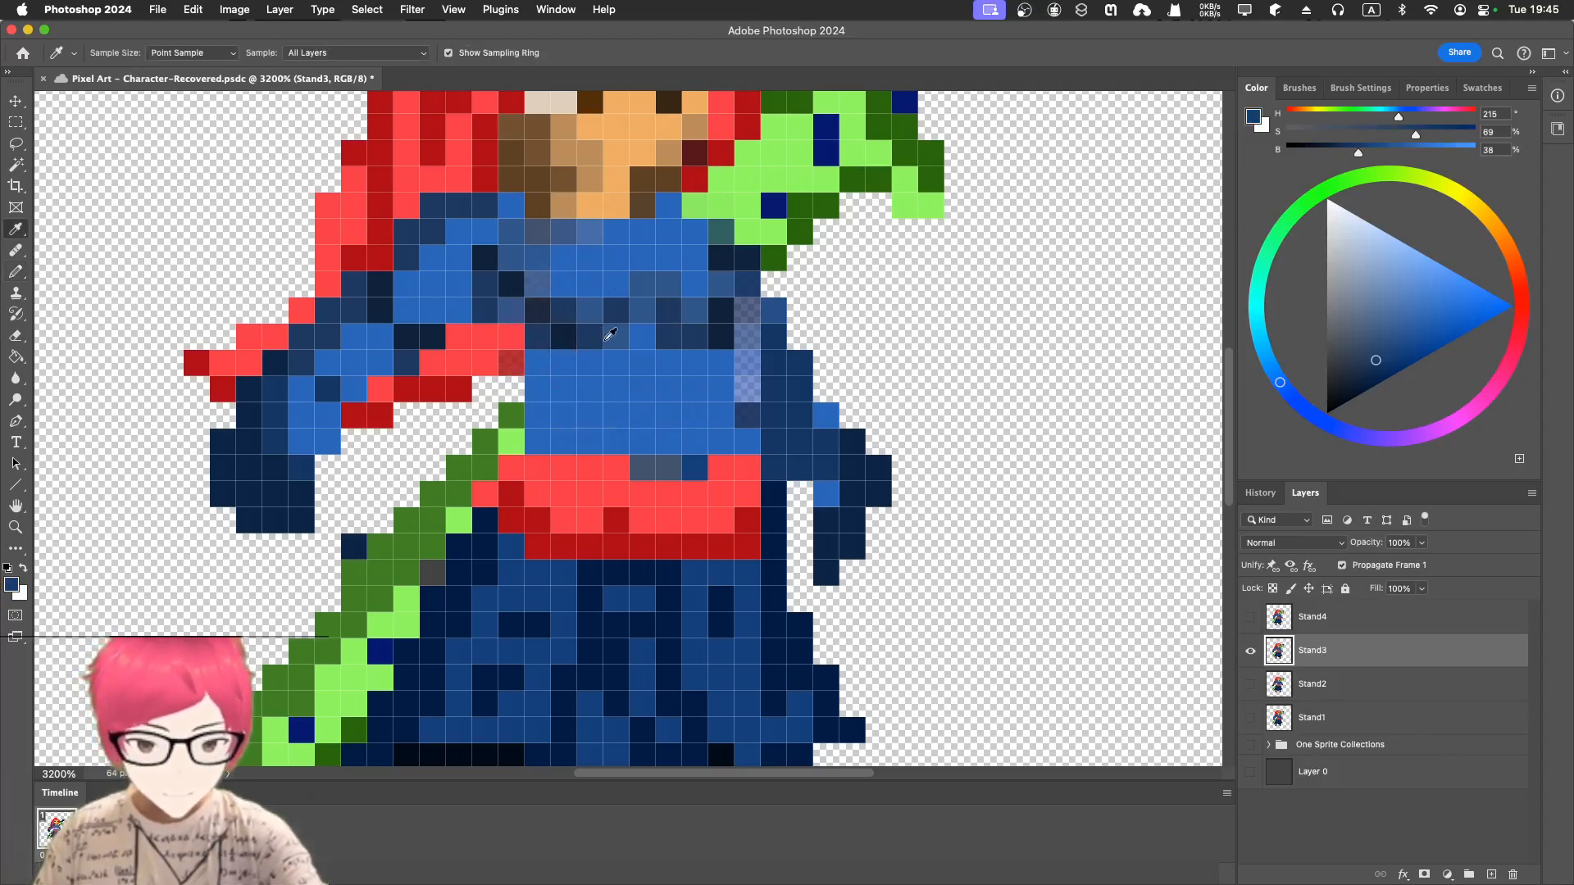
left_click(625, 414)
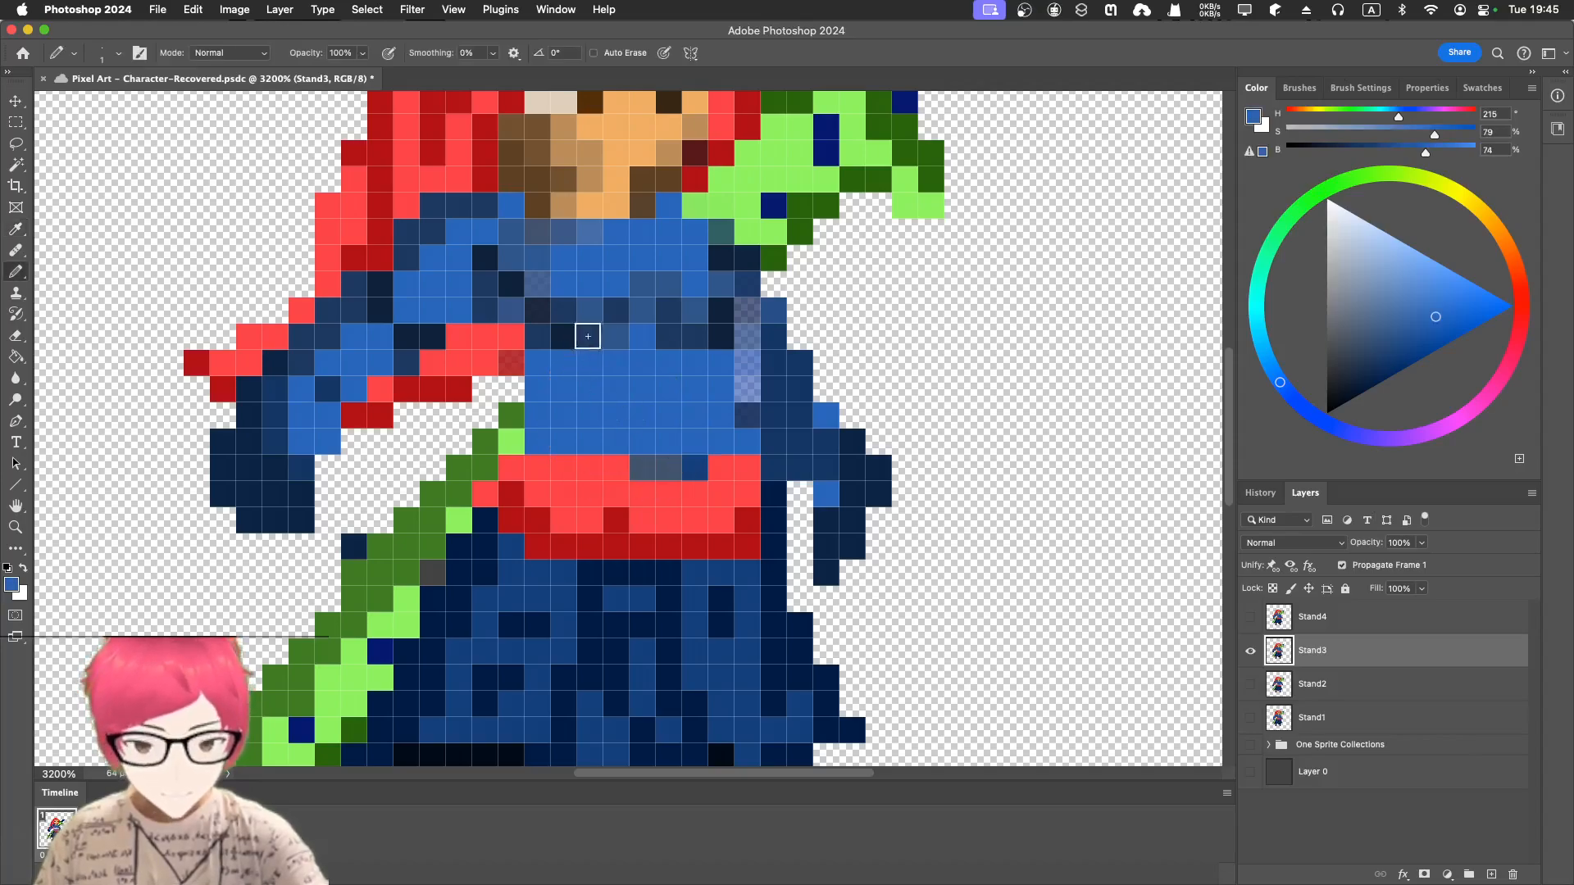
left_click(599, 336)
left_click_drag(599, 336, 615, 335)
key("b")
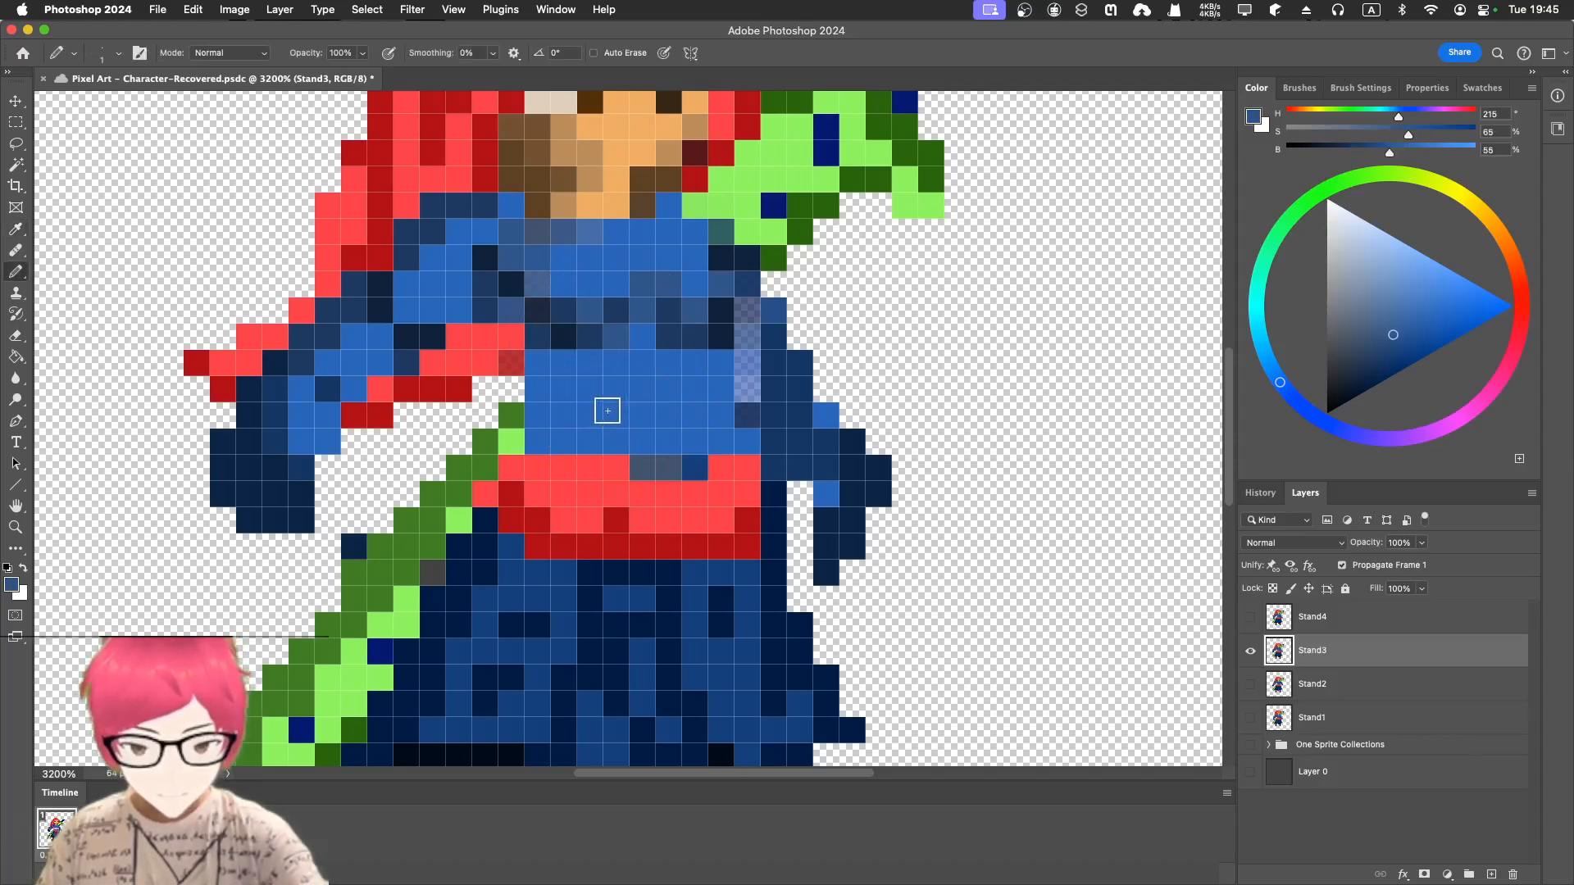
left_click(590, 416)
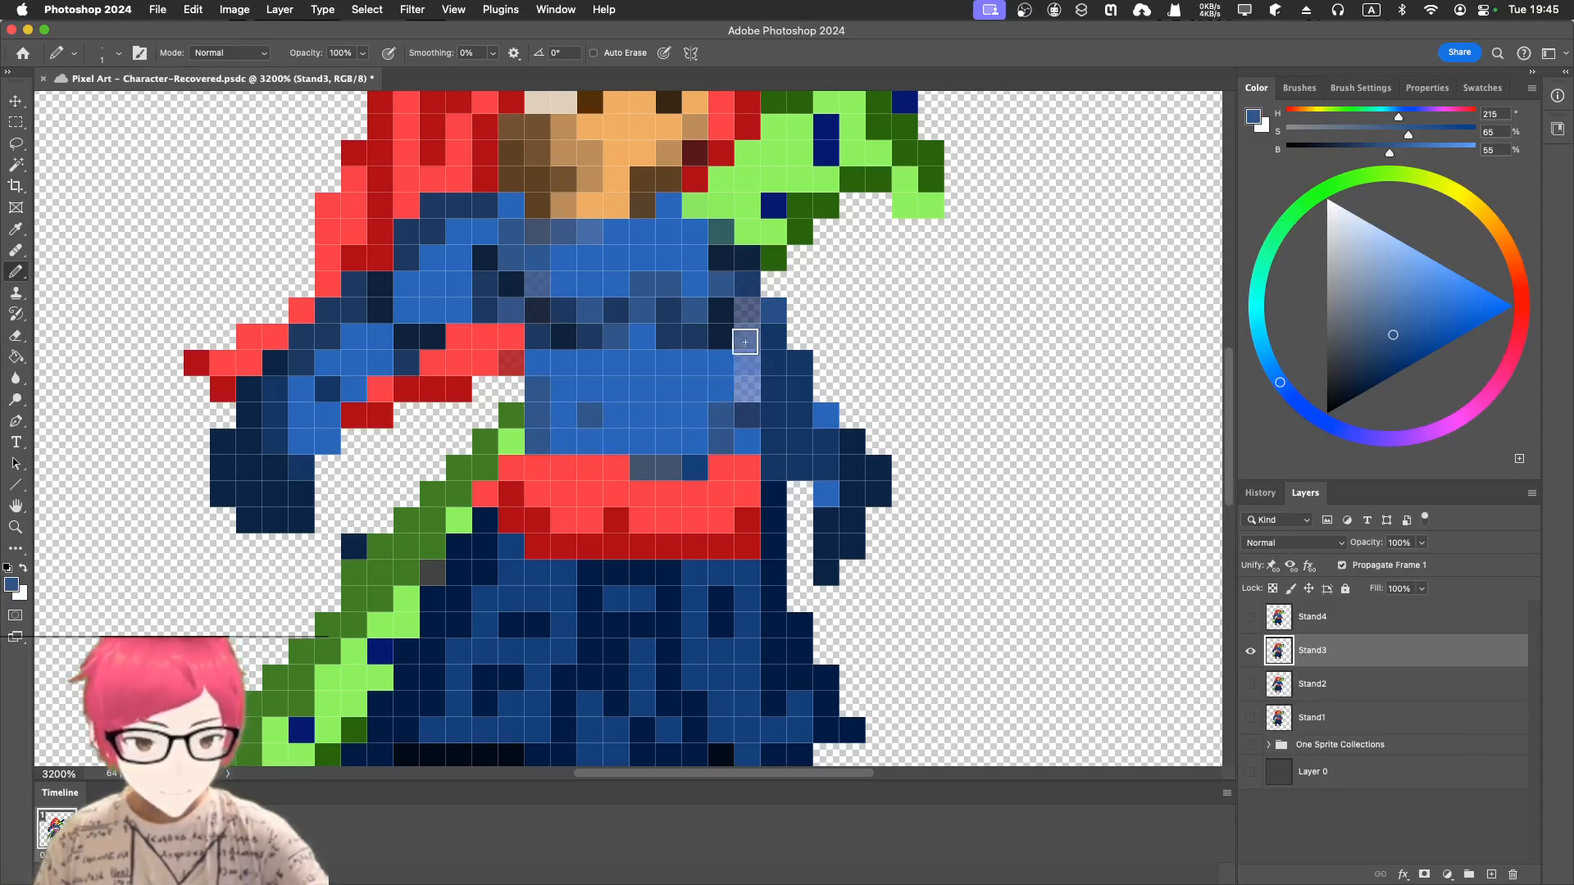
- Fill the faded column between the torso and the sword-hilt-side arm with dark blue sampled from the sleeve
key("i")
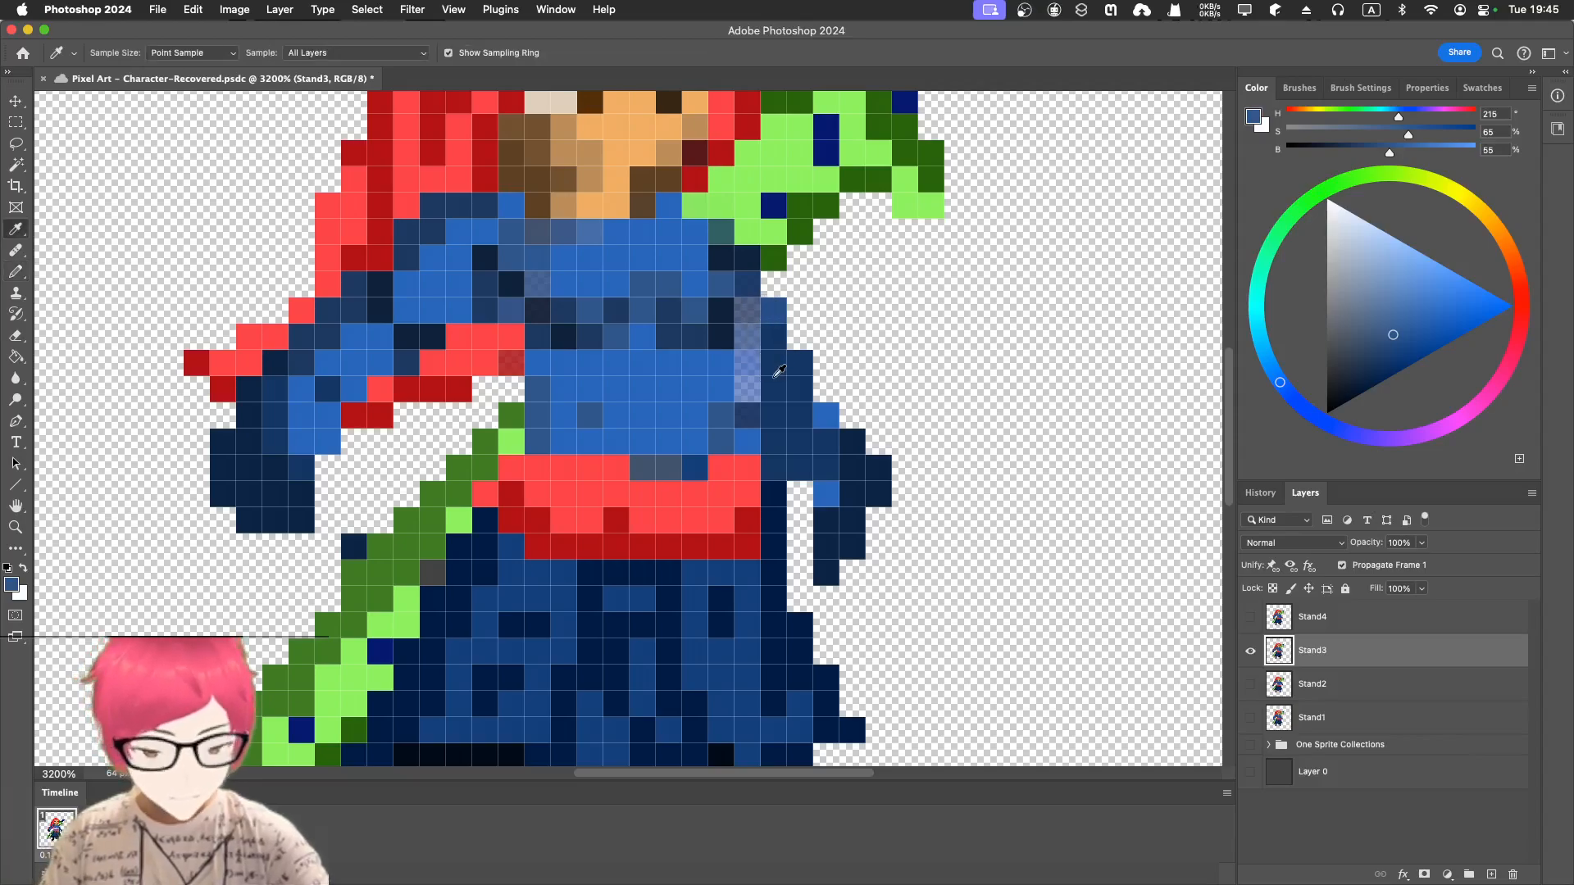
left_click(777, 373)
key("b")
left_click_drag(747, 309, 748, 389)
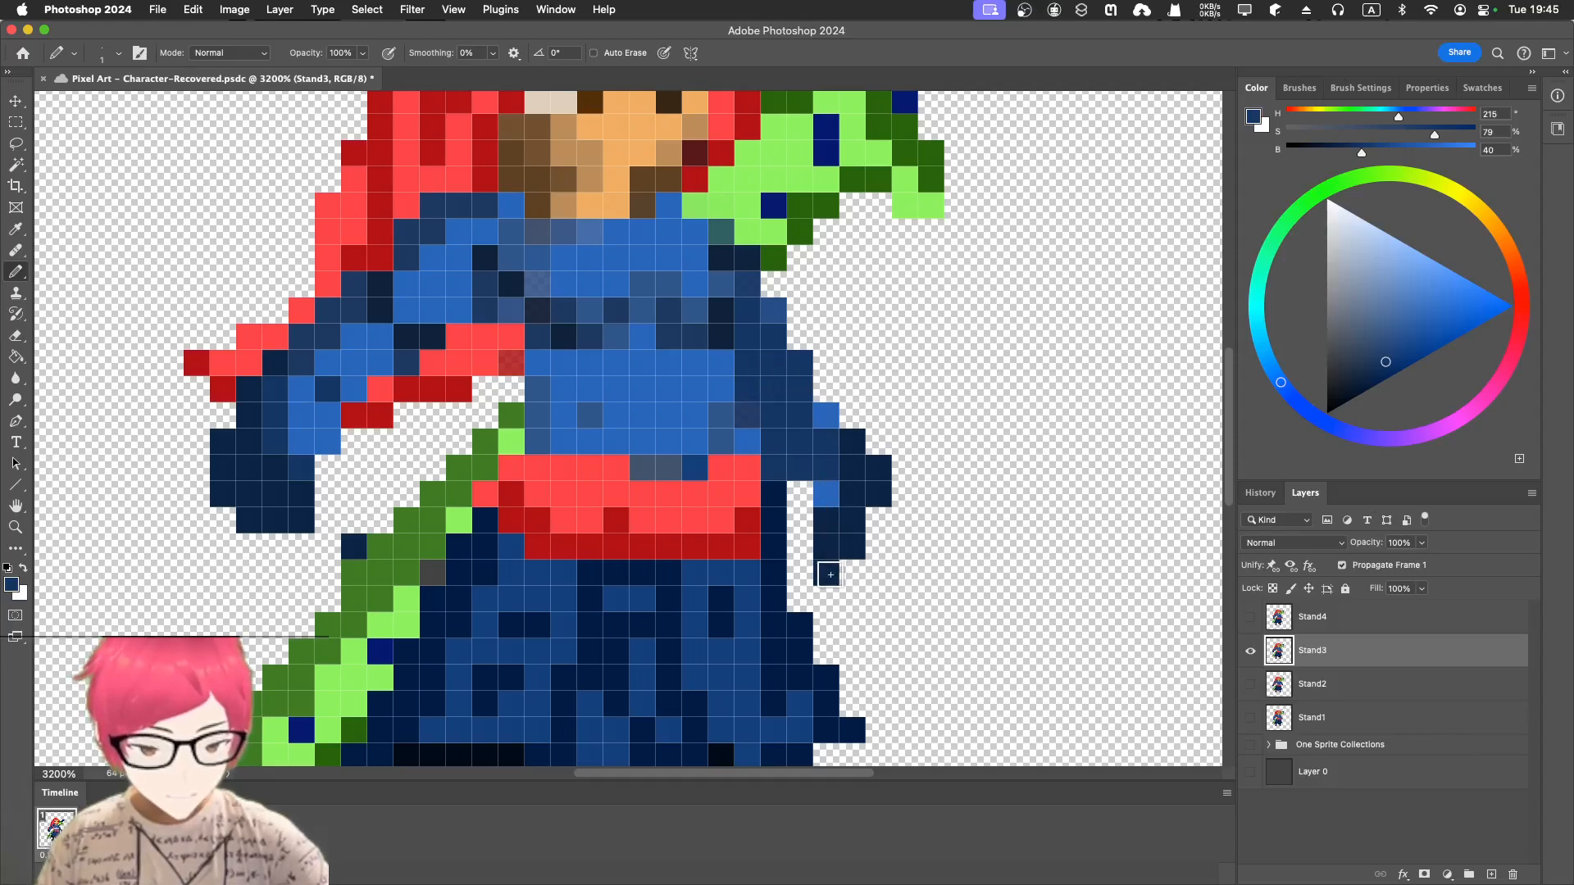
- Widen the outer edge of the sword-hilt-side sleeve in dark blue, erasing the hand's lowest pixel and the excess pixel near the shoulder
key("e")
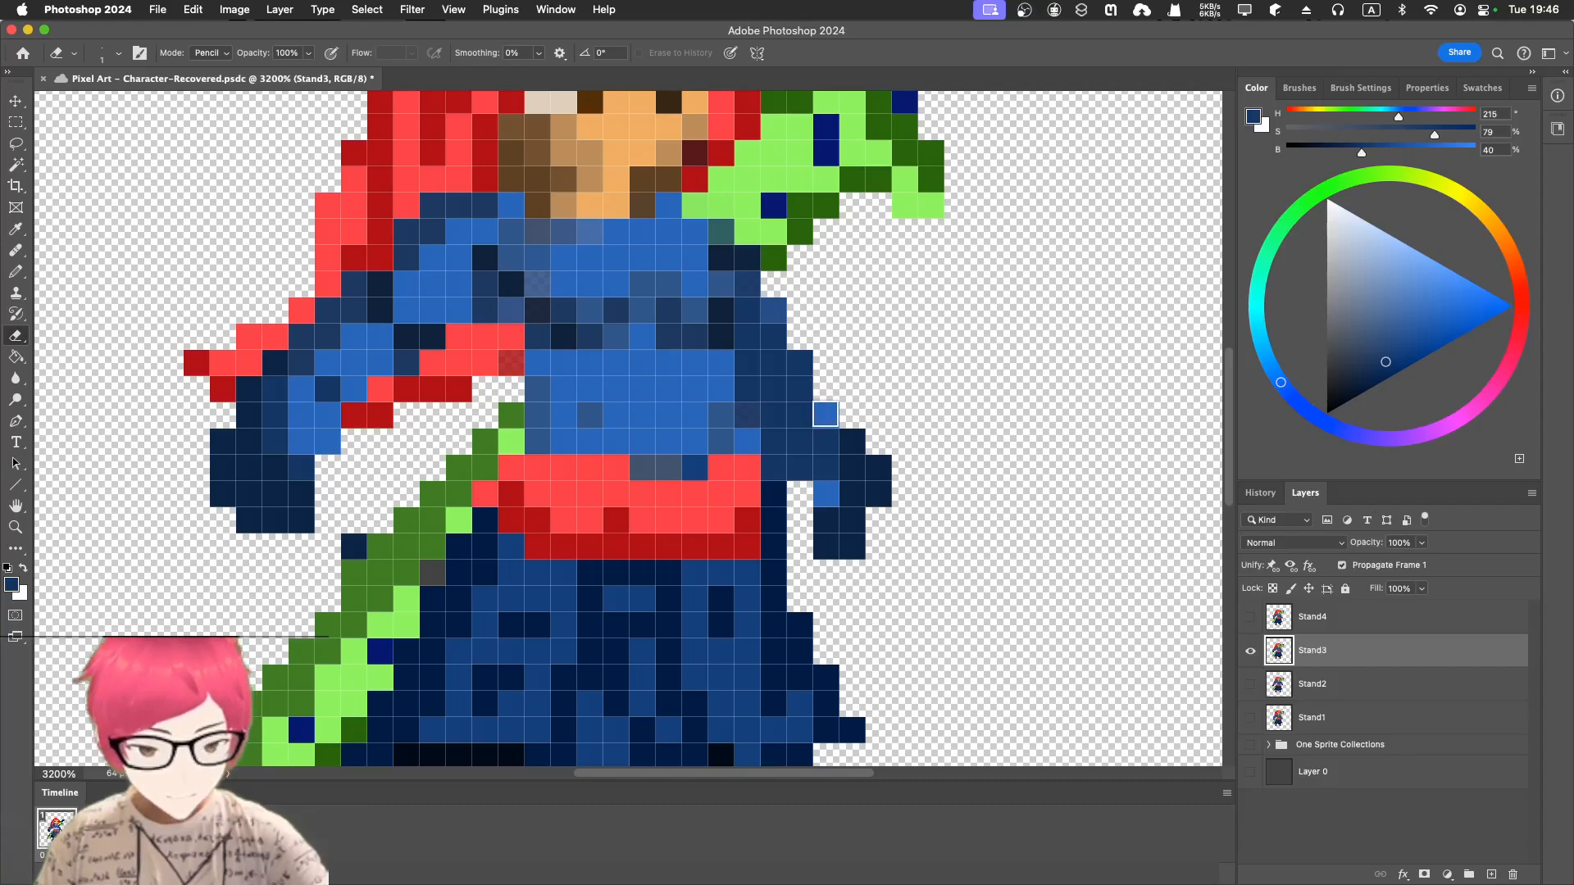
key("b")
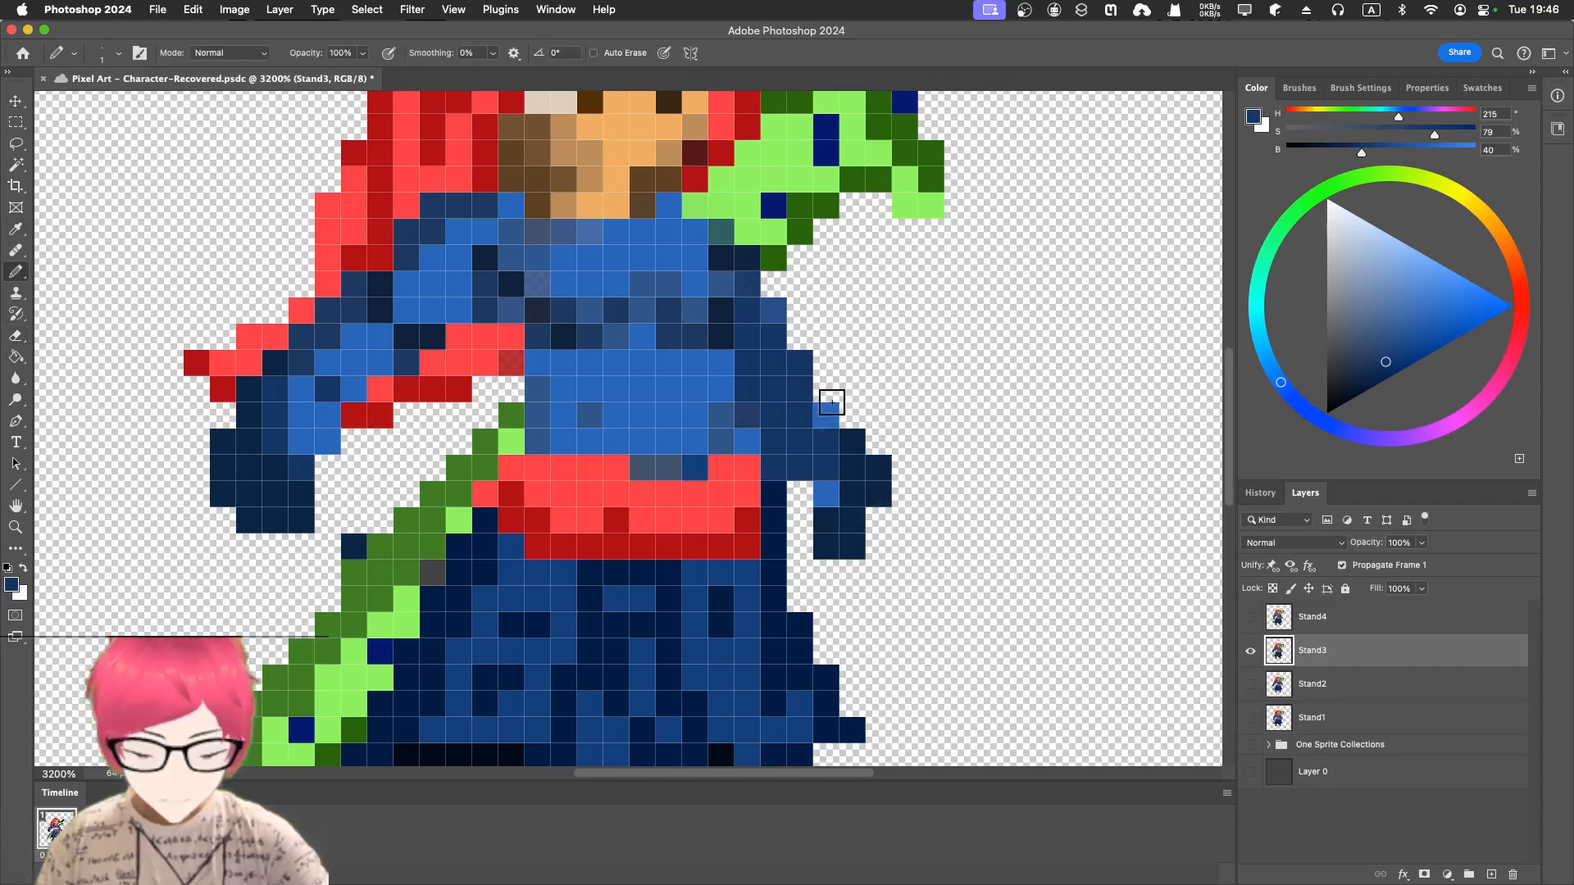
left_click(824, 384)
left_click_drag(823, 378, 803, 340)
left_click(797, 311)
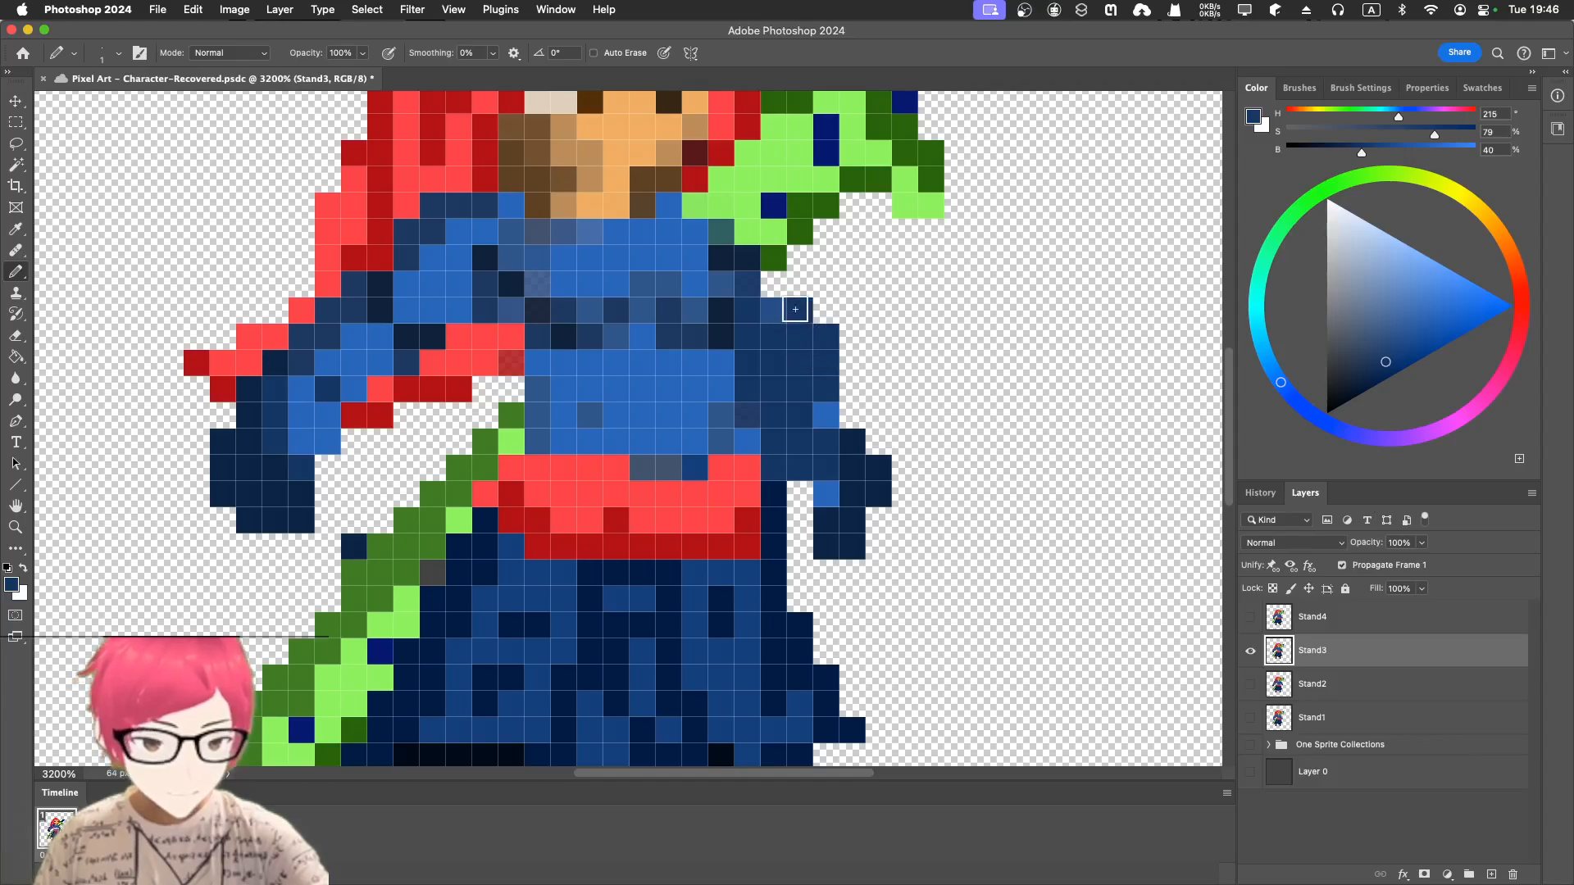
key("e")
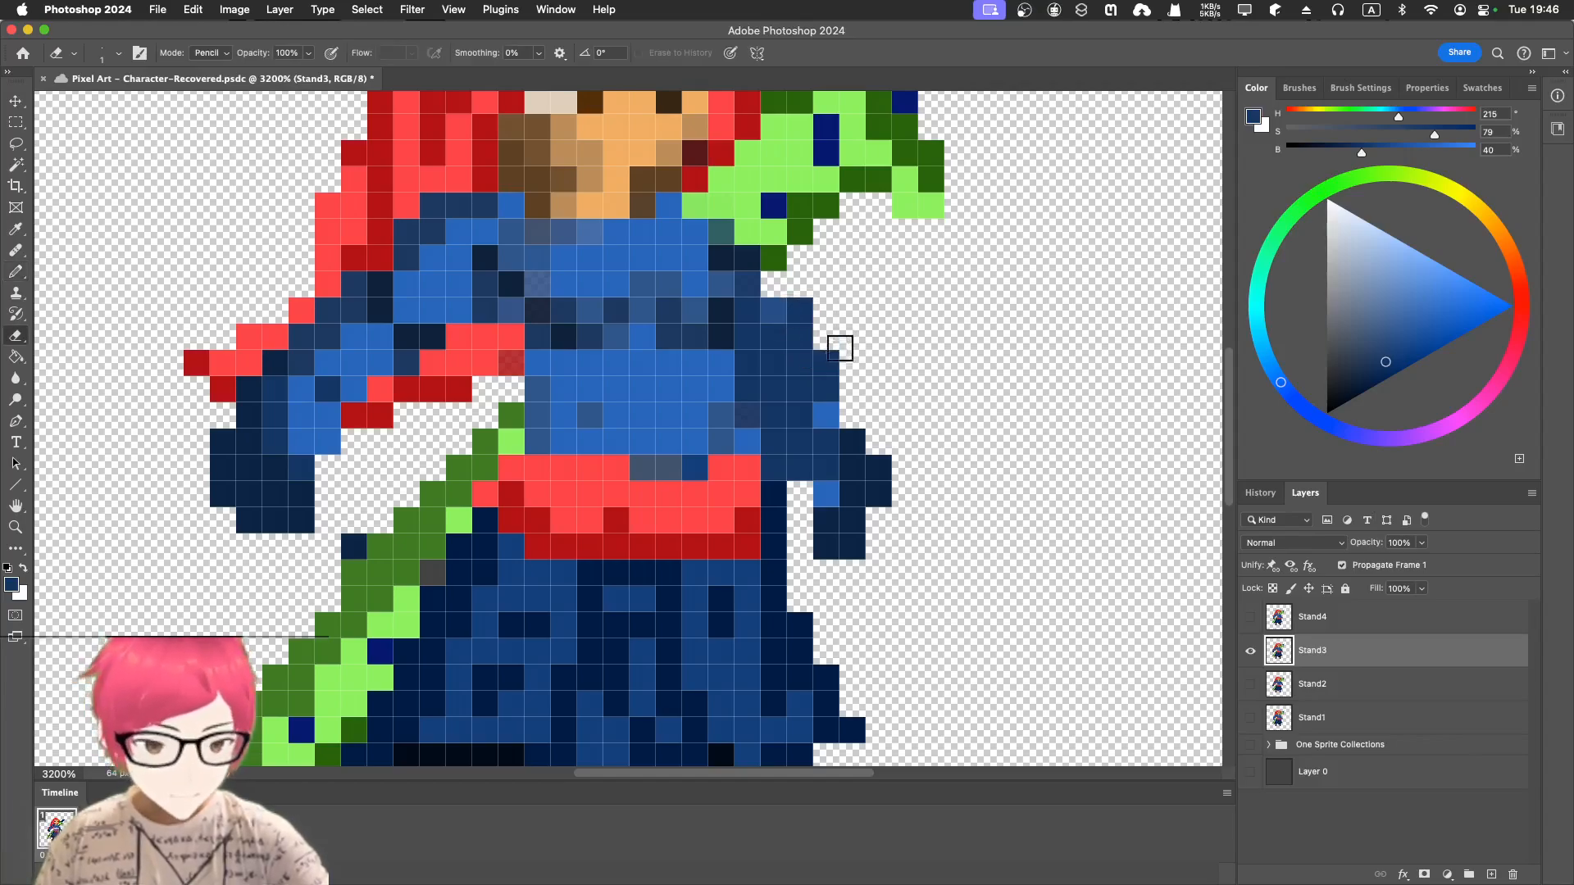
left_click(803, 308)
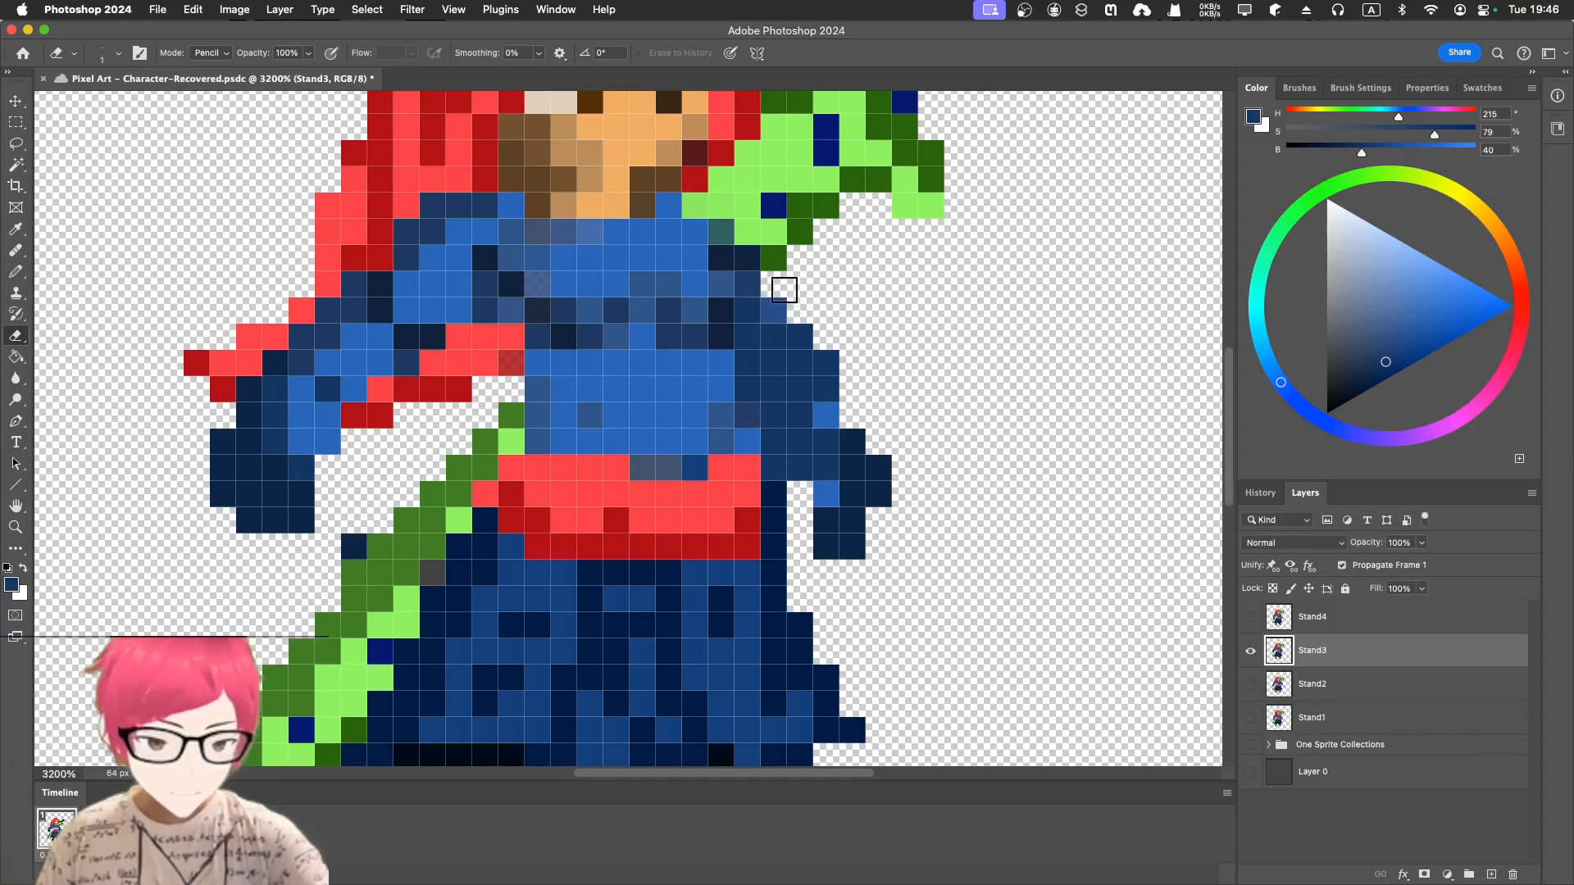
key("b")
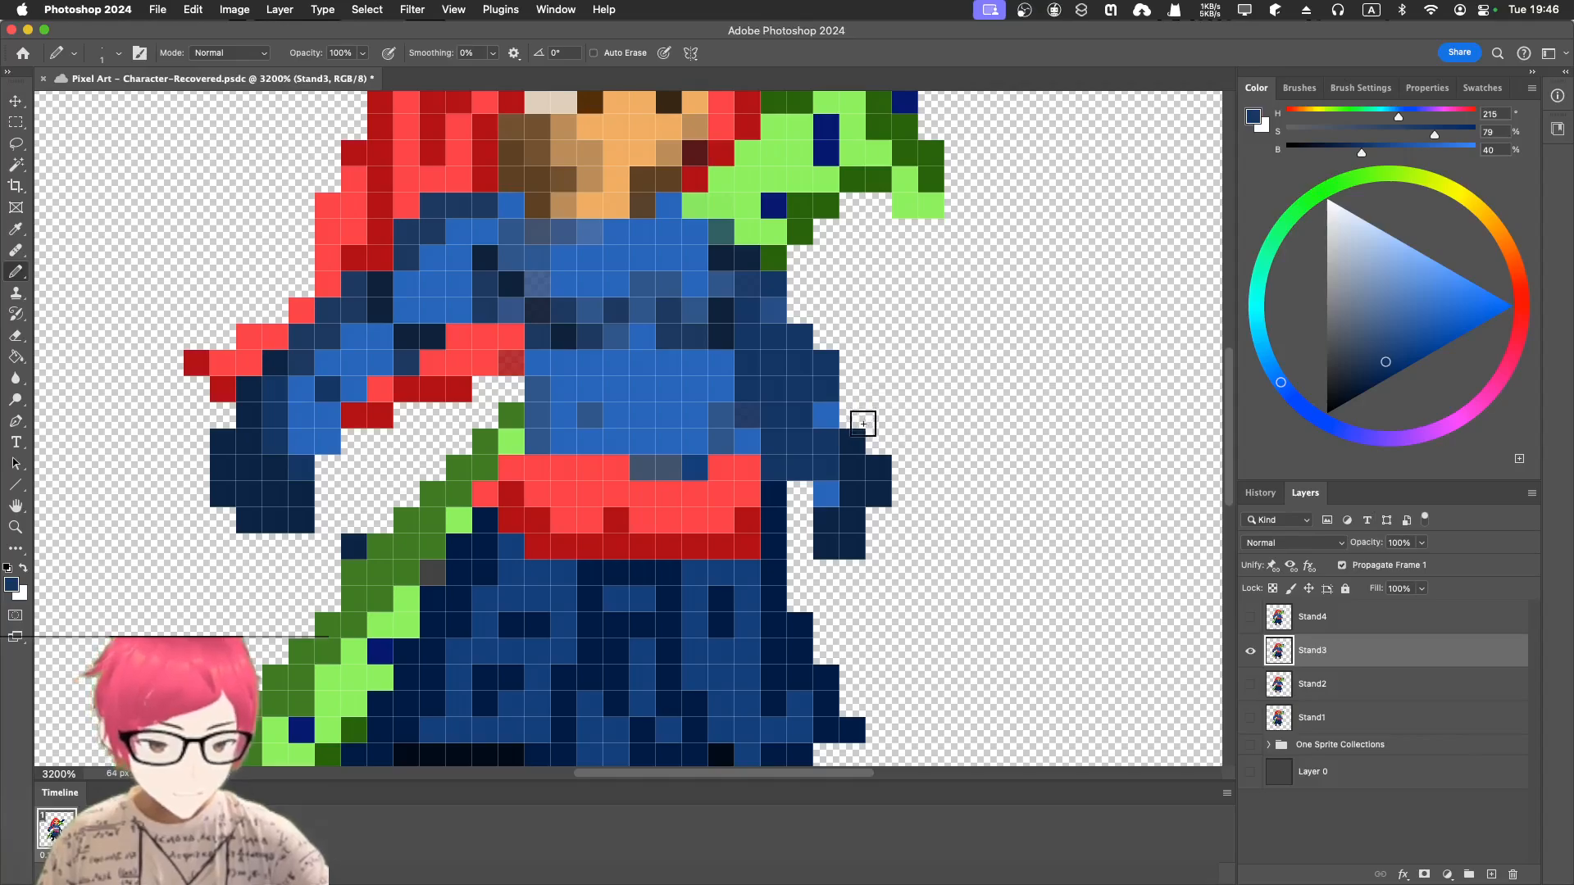
- Select the hand on the sword-hilt side, move it up 1 pixel, and deselect it
key("l")
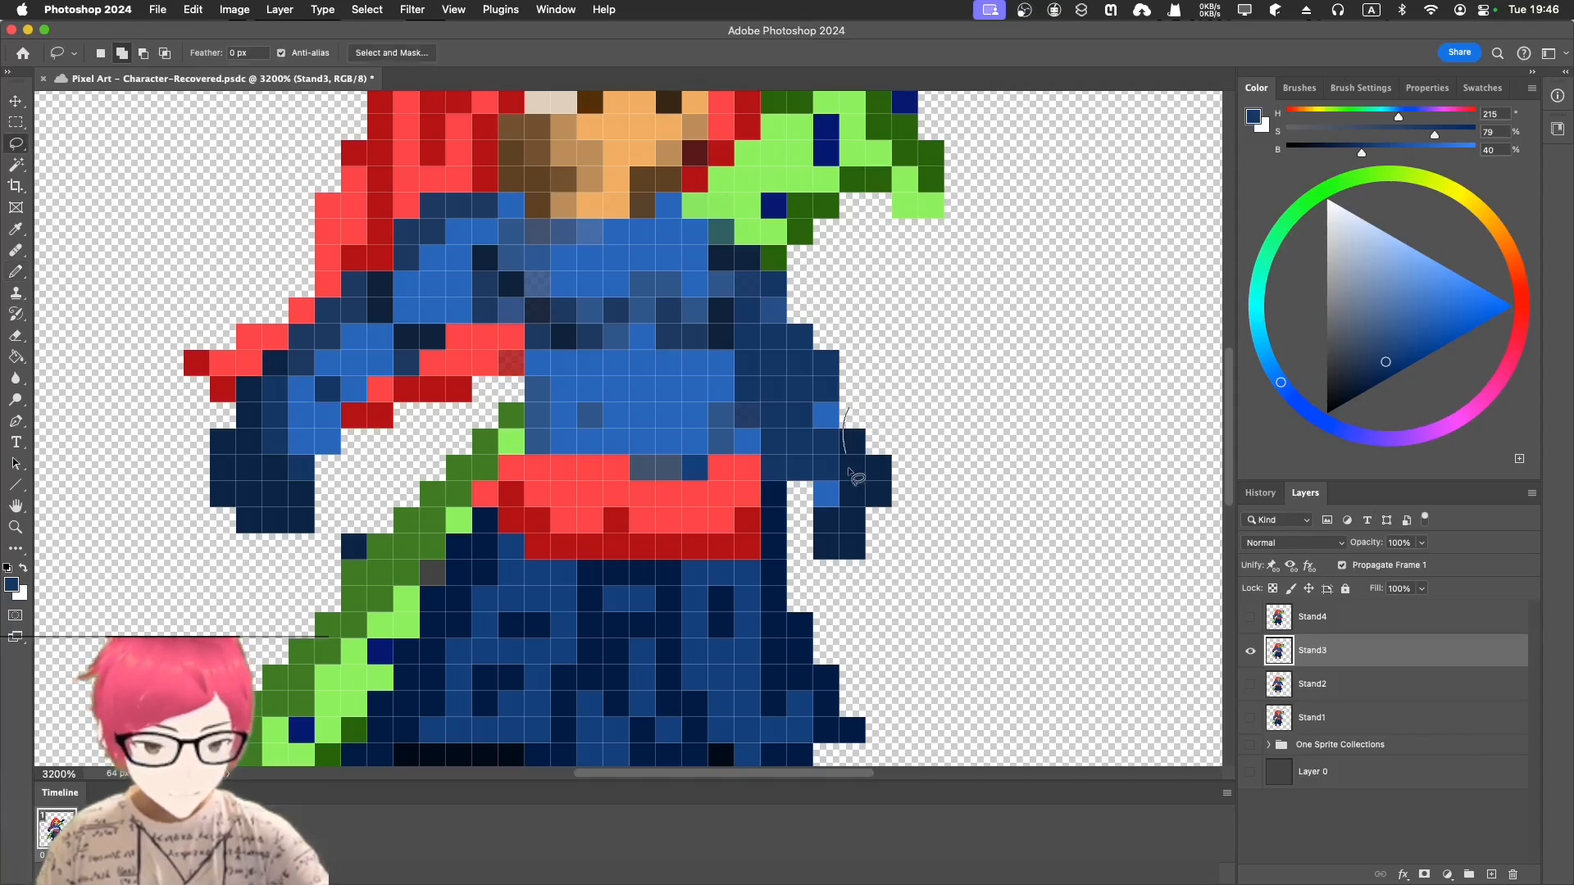
mouse_move(849, 472)
left_mouse_down()
mouse_move(815, 529)
mouse_move(907, 402)
left_mouse_up()
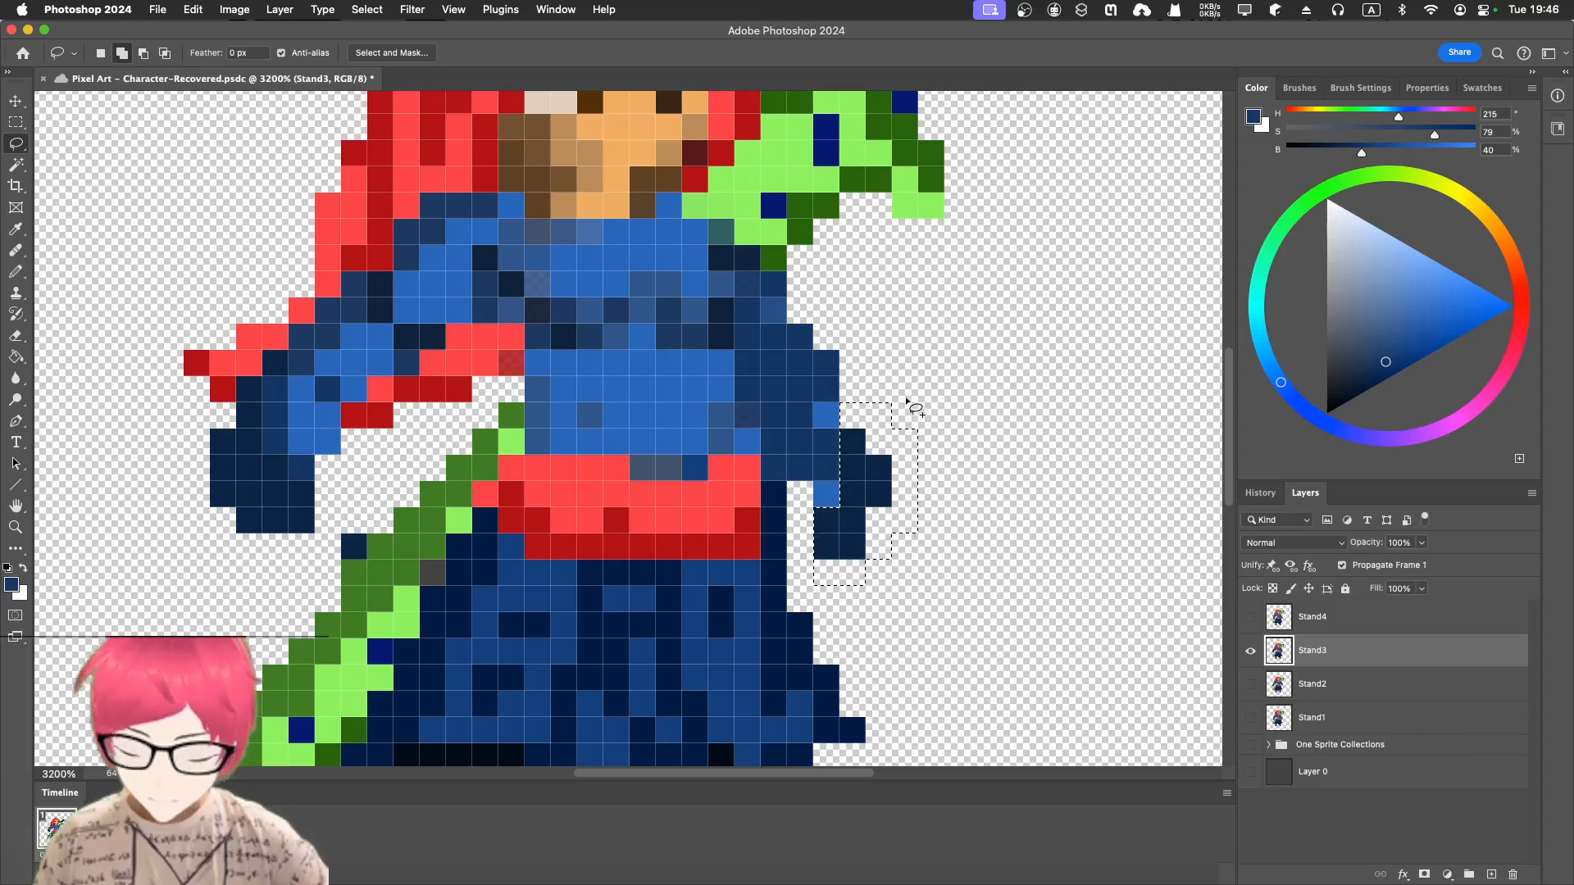
key("super+t")
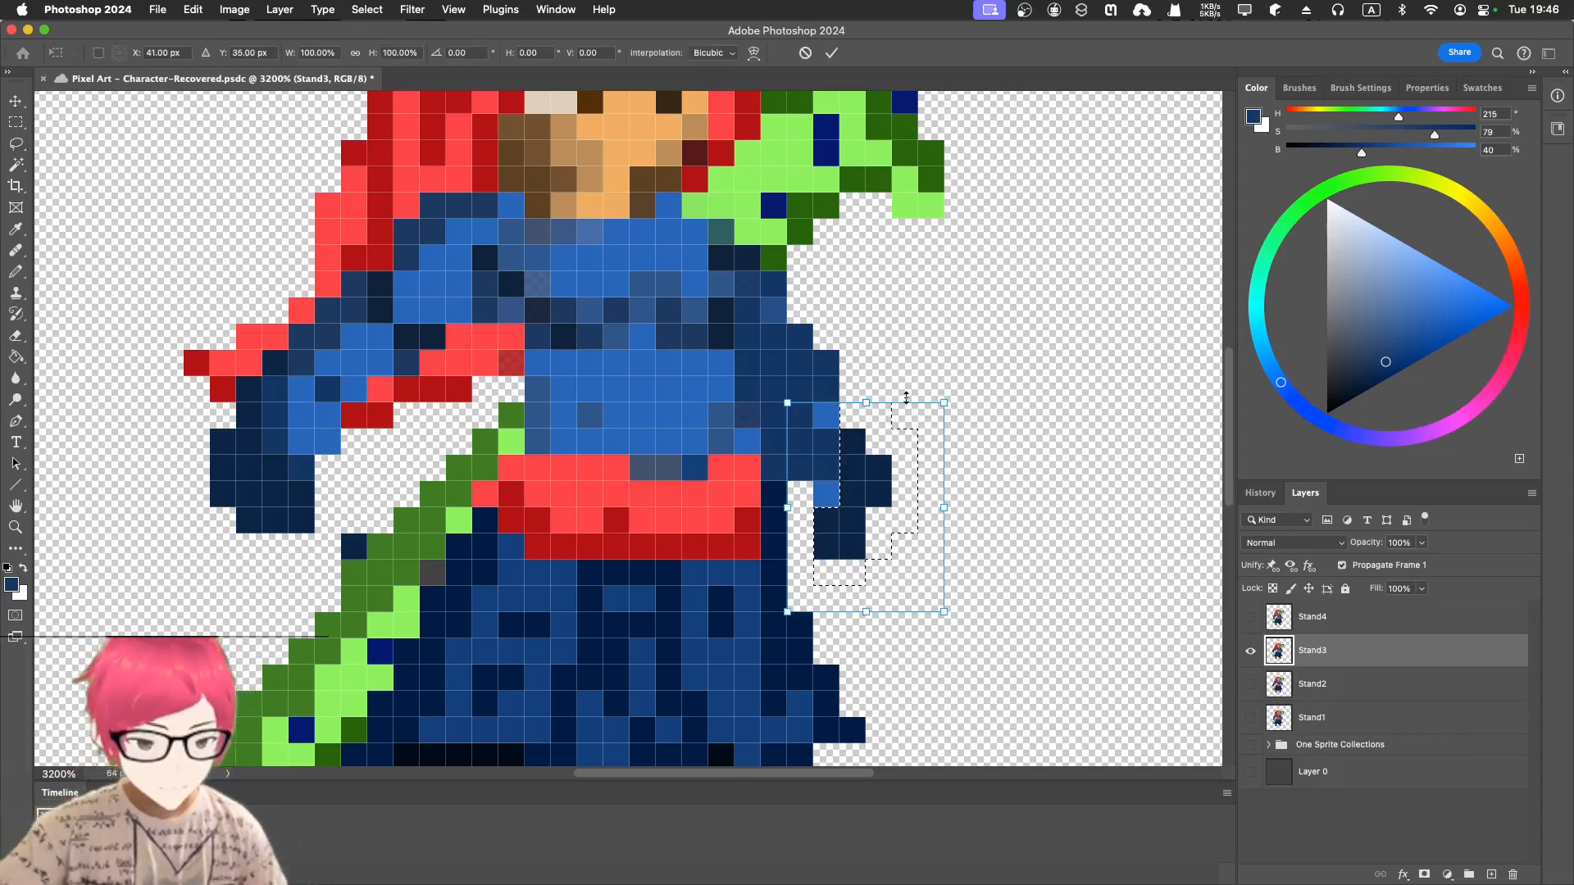
key("Up")
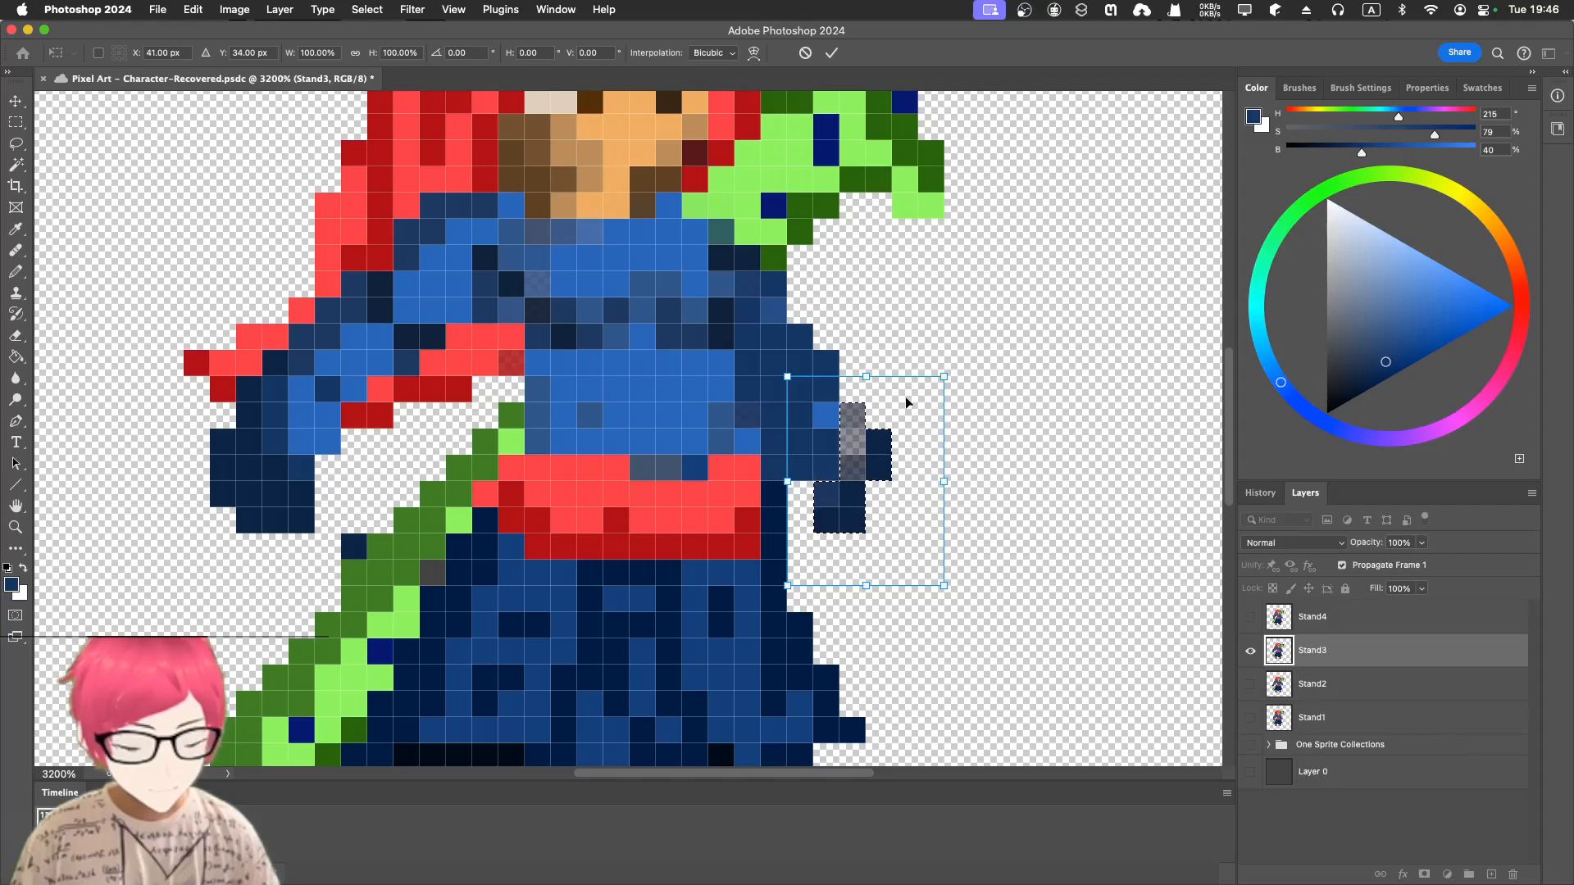
key("Return")
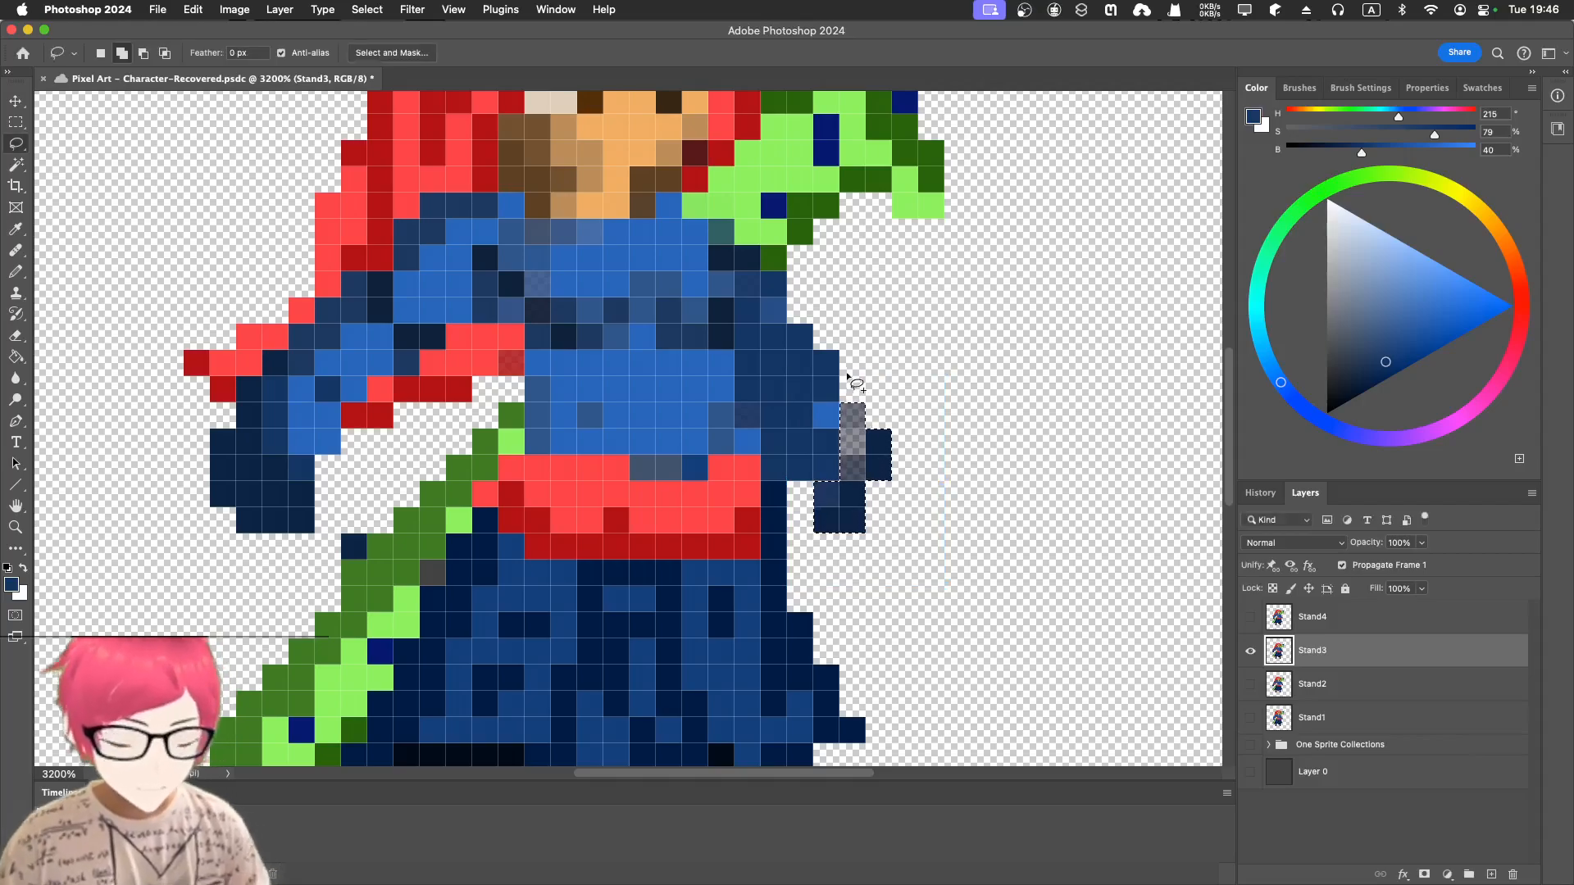
key("super+d")
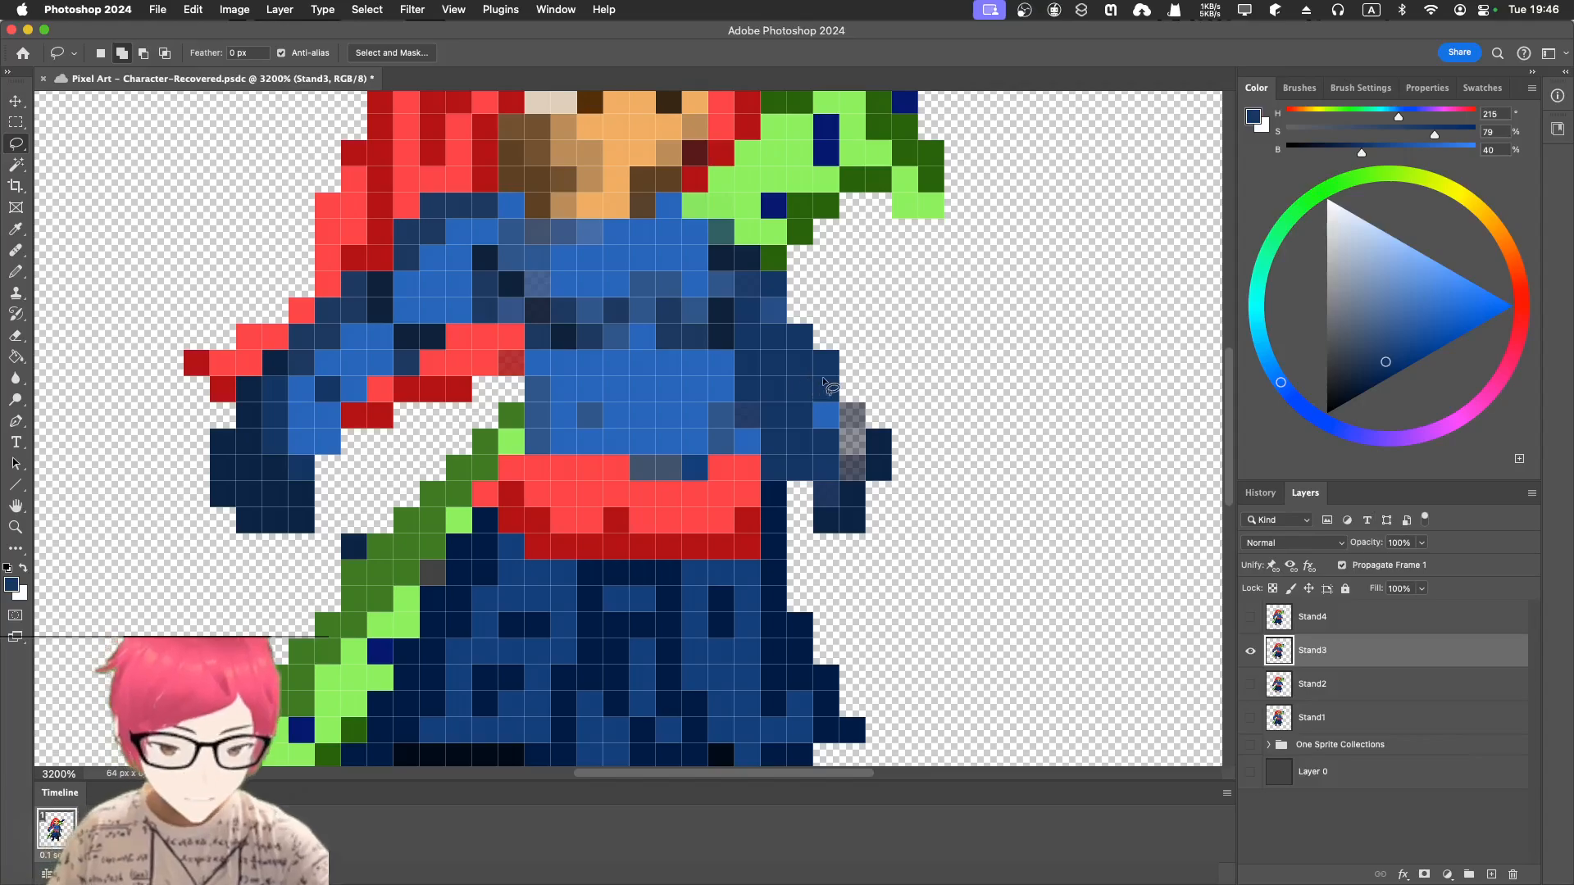
- Fill the faded pixels at the wrist of the raised hand with dark blue sampled from the sleeve
key("i")
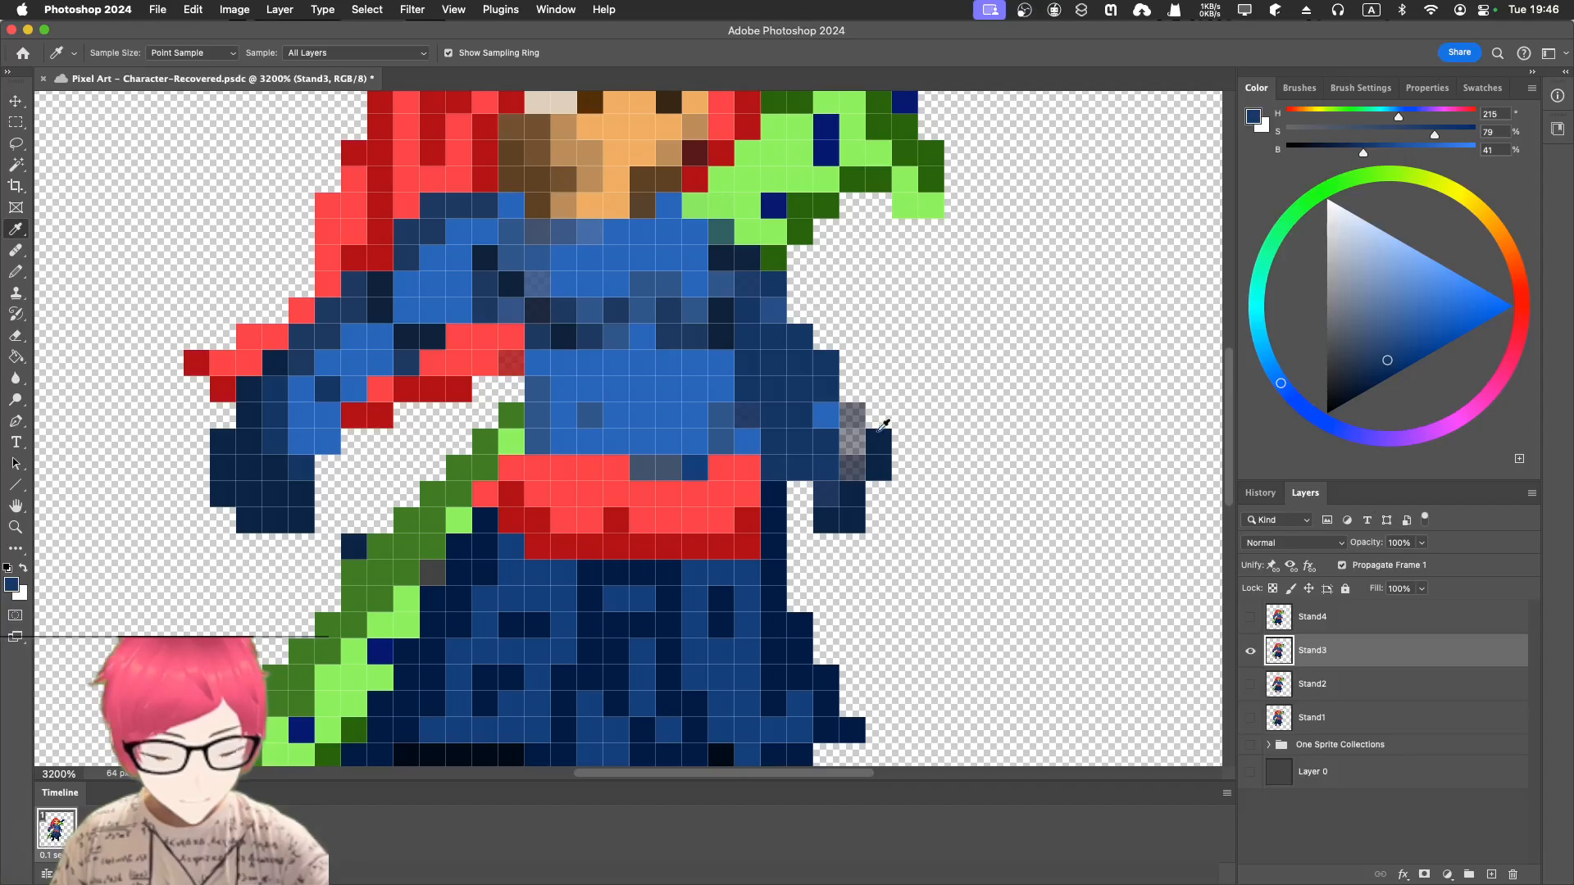
key("b")
left_click_drag(853, 415, 851, 449)
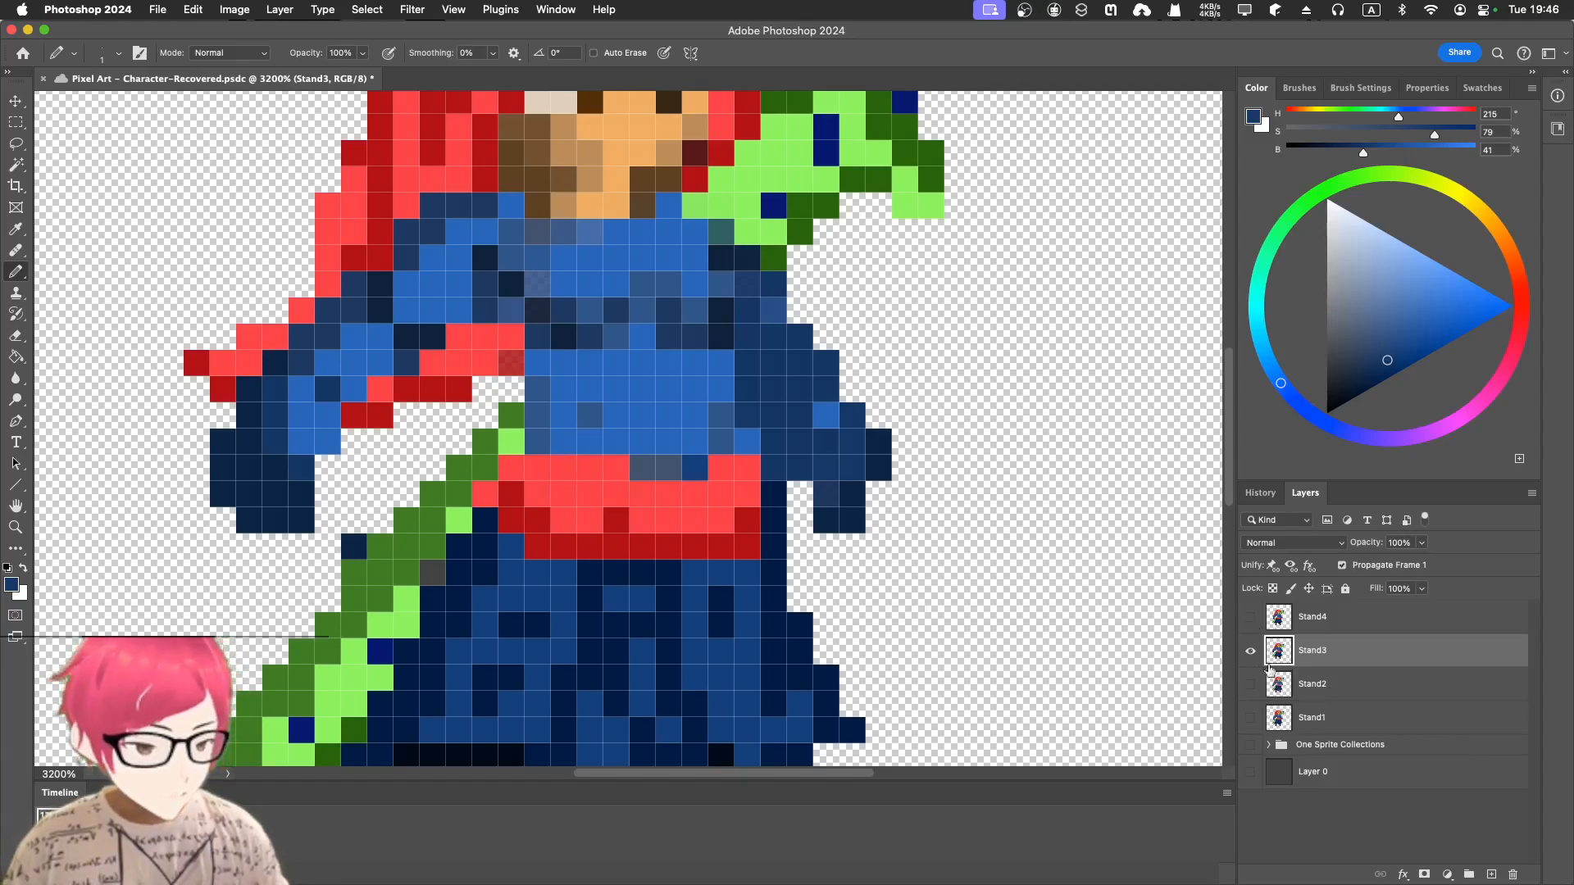
- Compare Stand3 with Stand2, Stand1 and the One Sprite Collections group, leaving Stand2 and the group visible and Stand1 hidden
left_click(1249, 687)
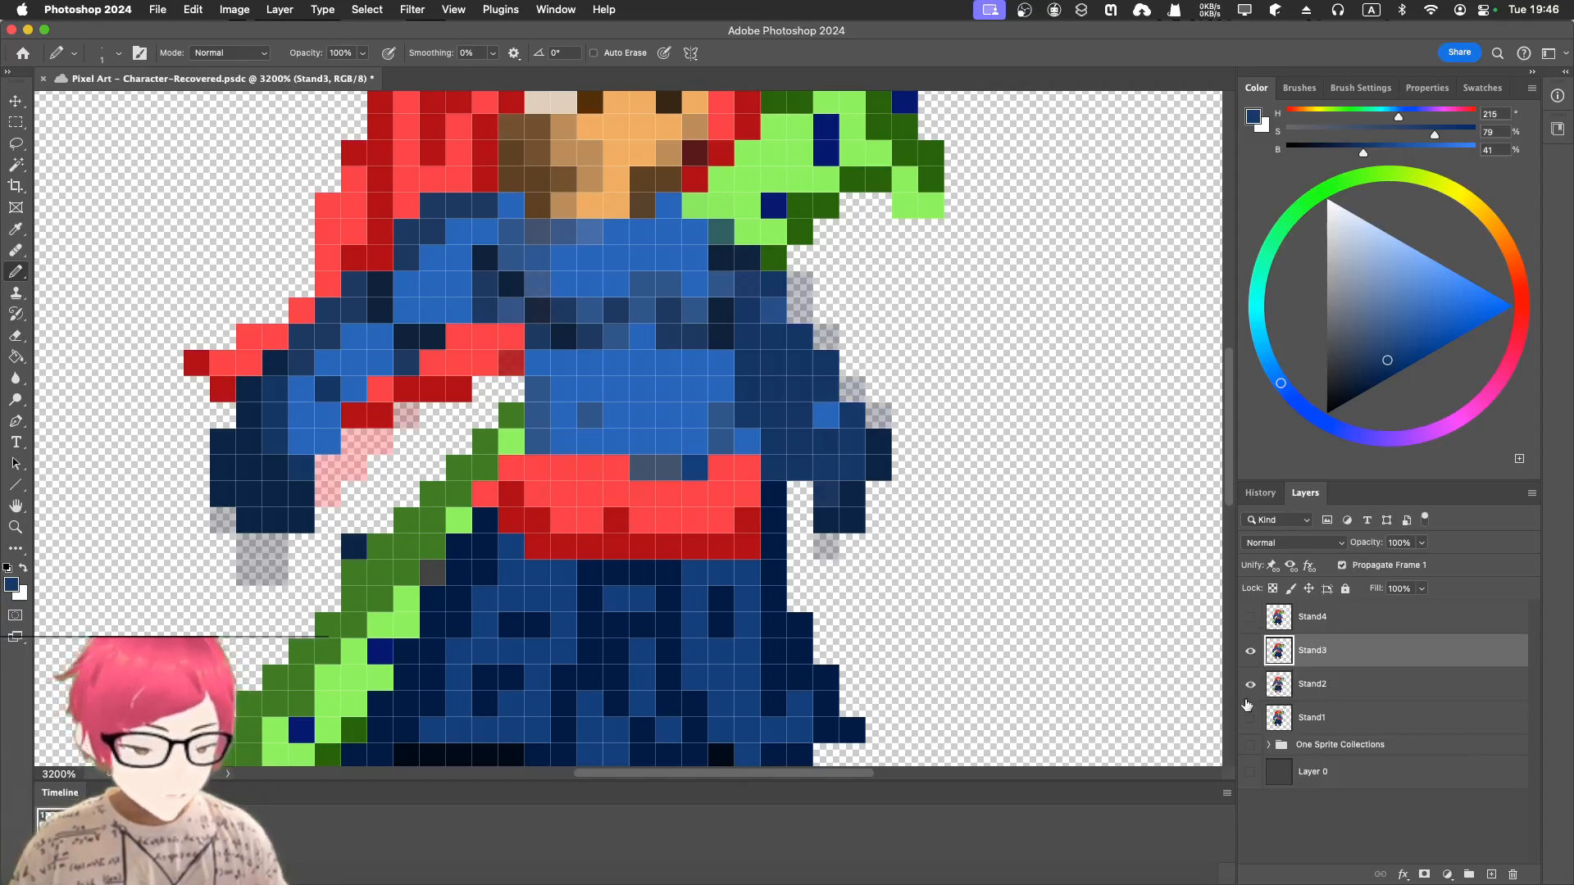
left_click(1249, 718)
left_click(1249, 744)
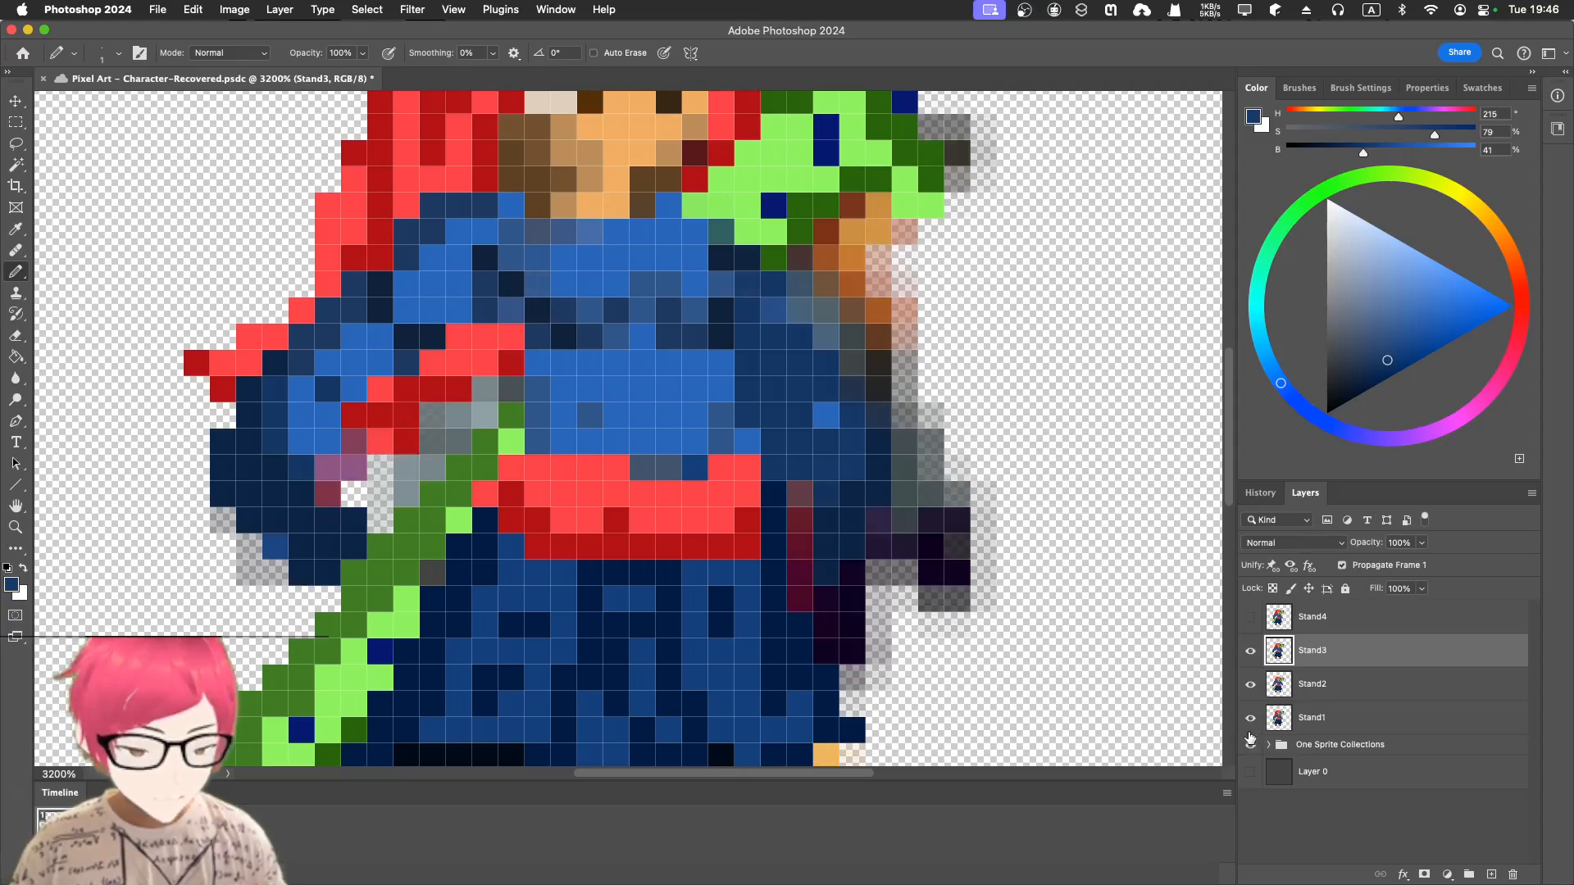
left_click(1251, 717)
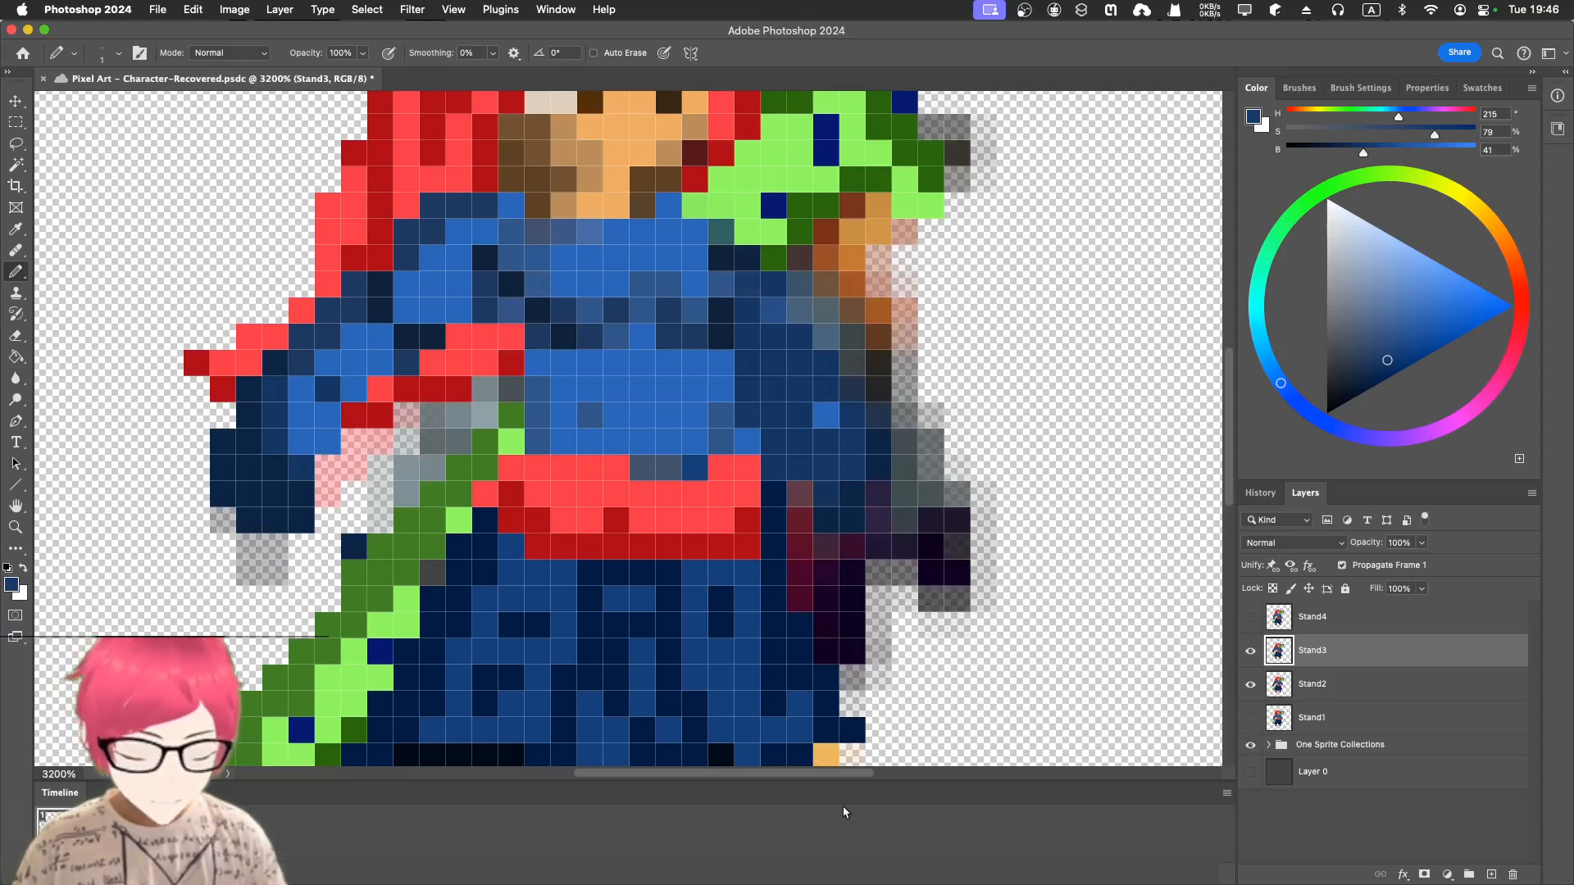
key("super+minus")
key("super+minus")
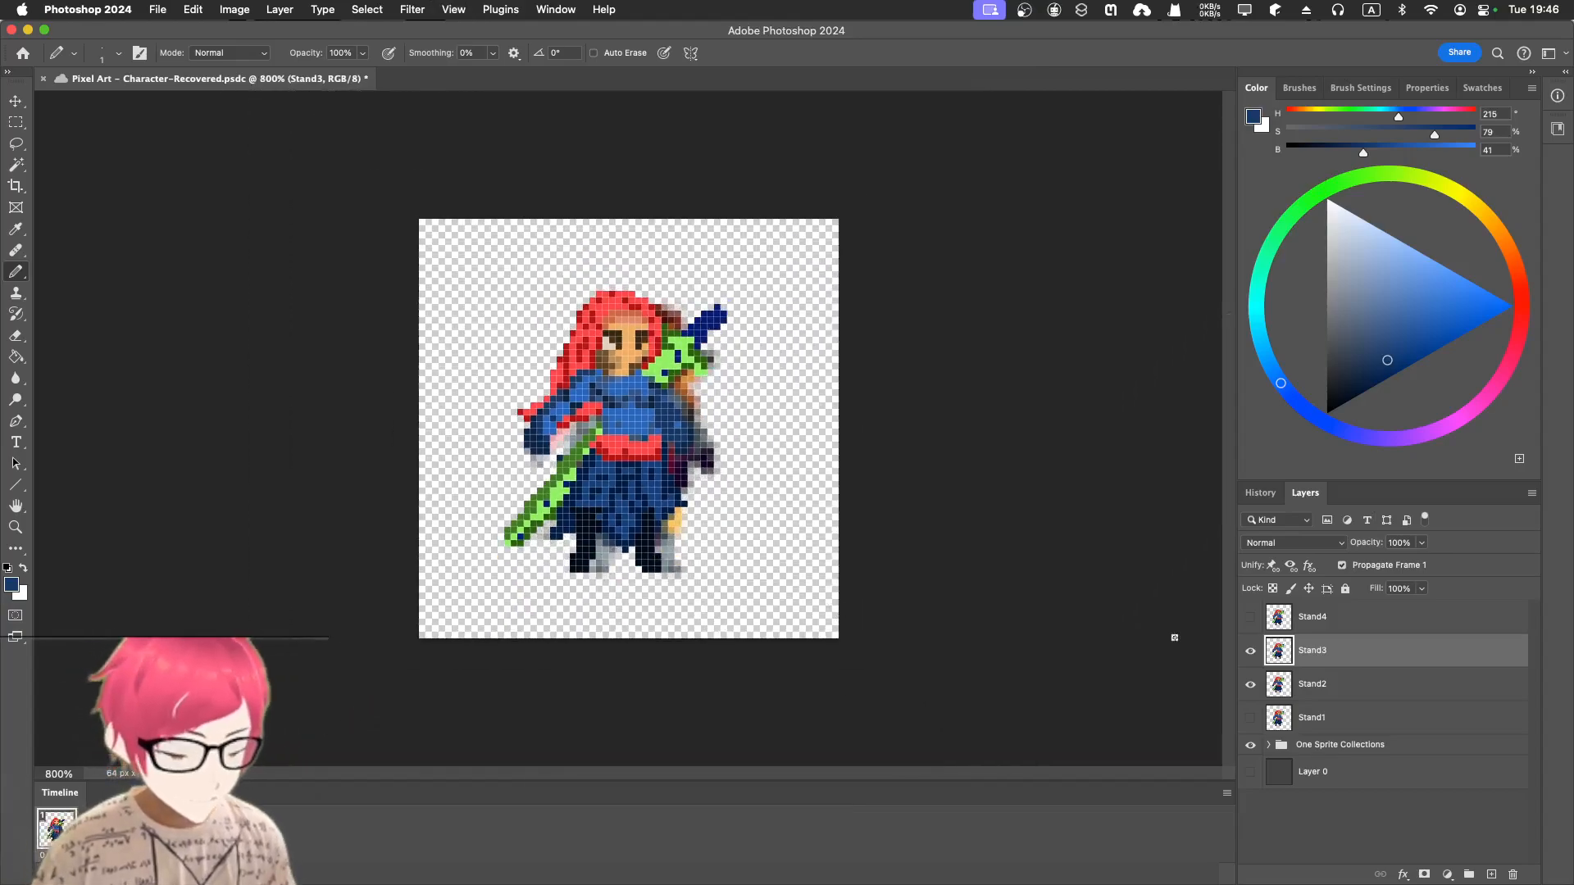
- Hide the One Sprite Collections group so only the standing frames show on the canvas
left_click(1250, 745)
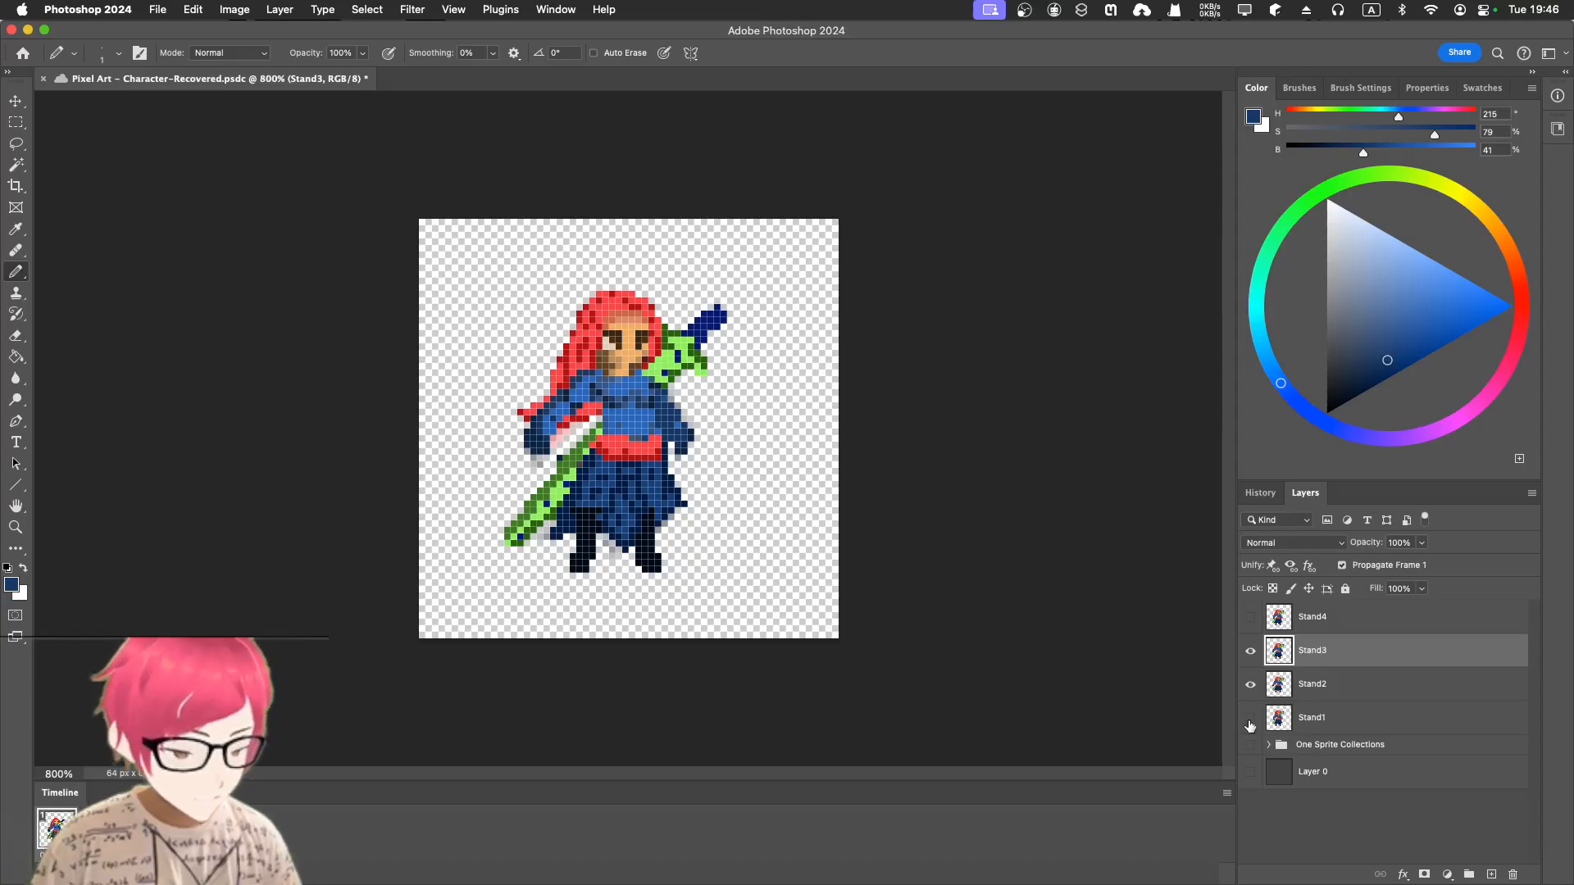
left_click(1251, 745)
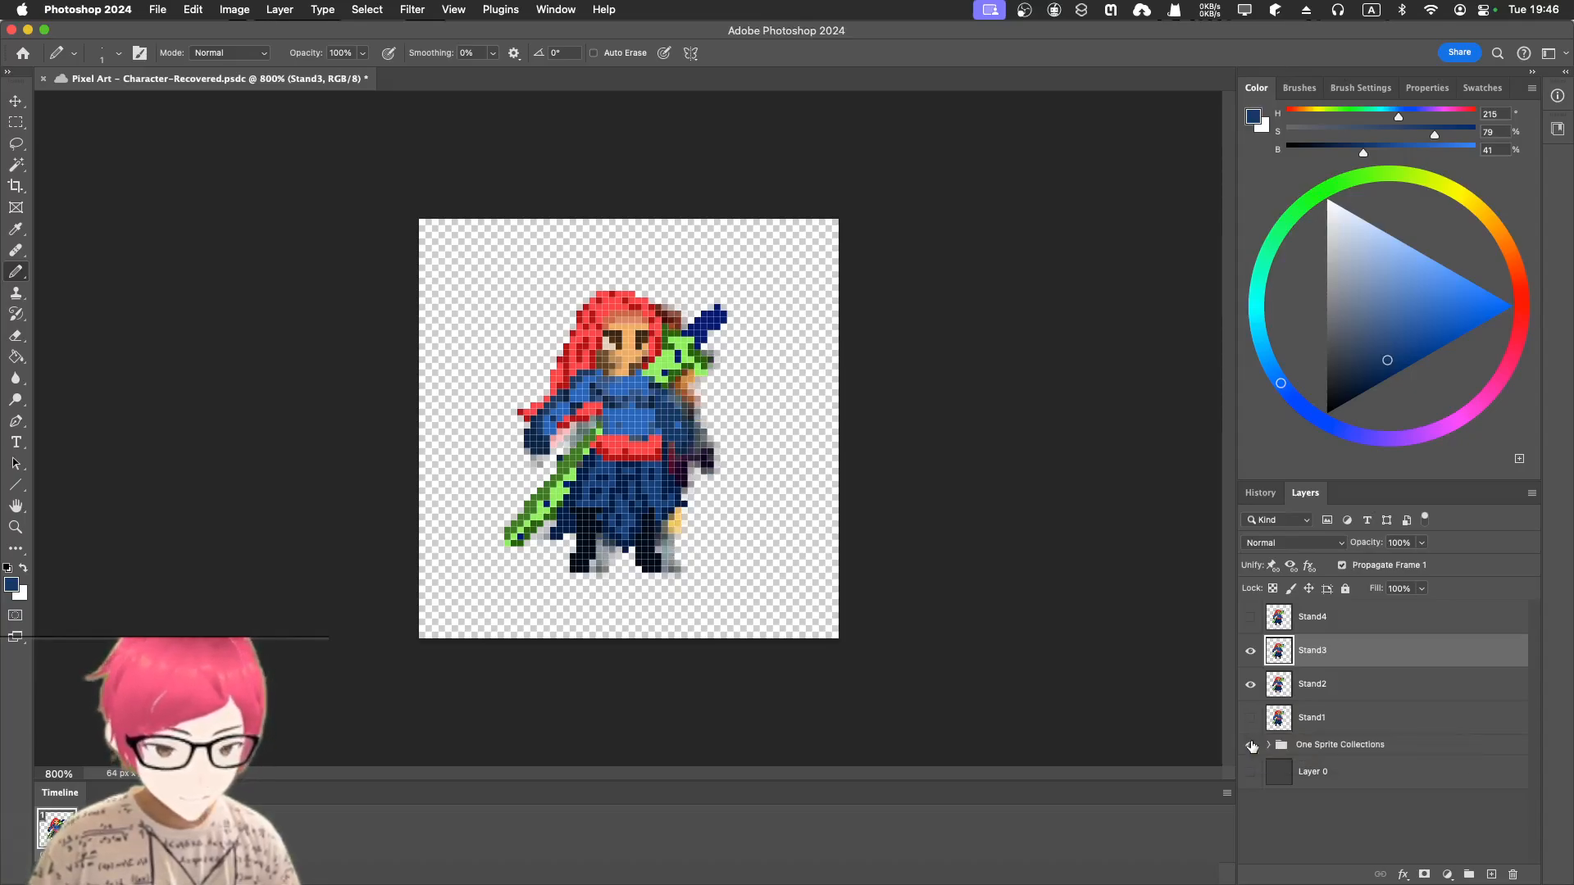
left_click(1251, 745)
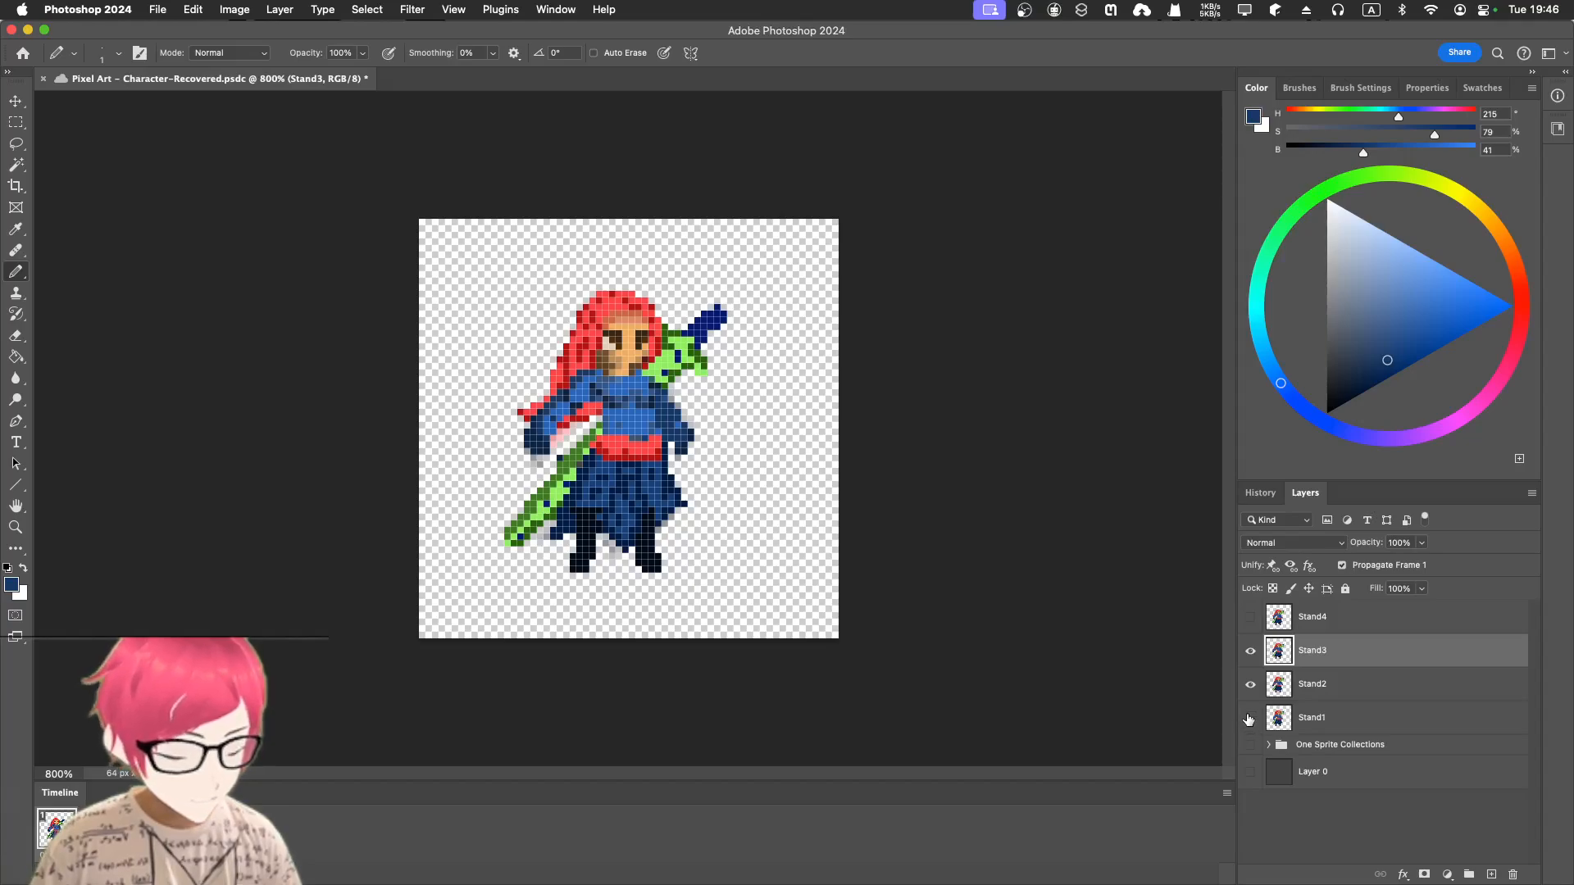
- Compare the standing frames by switching the visibility of Stand1, Stand2 and Stand3 off and on
left_click(1250, 719)
left_click(1250, 718)
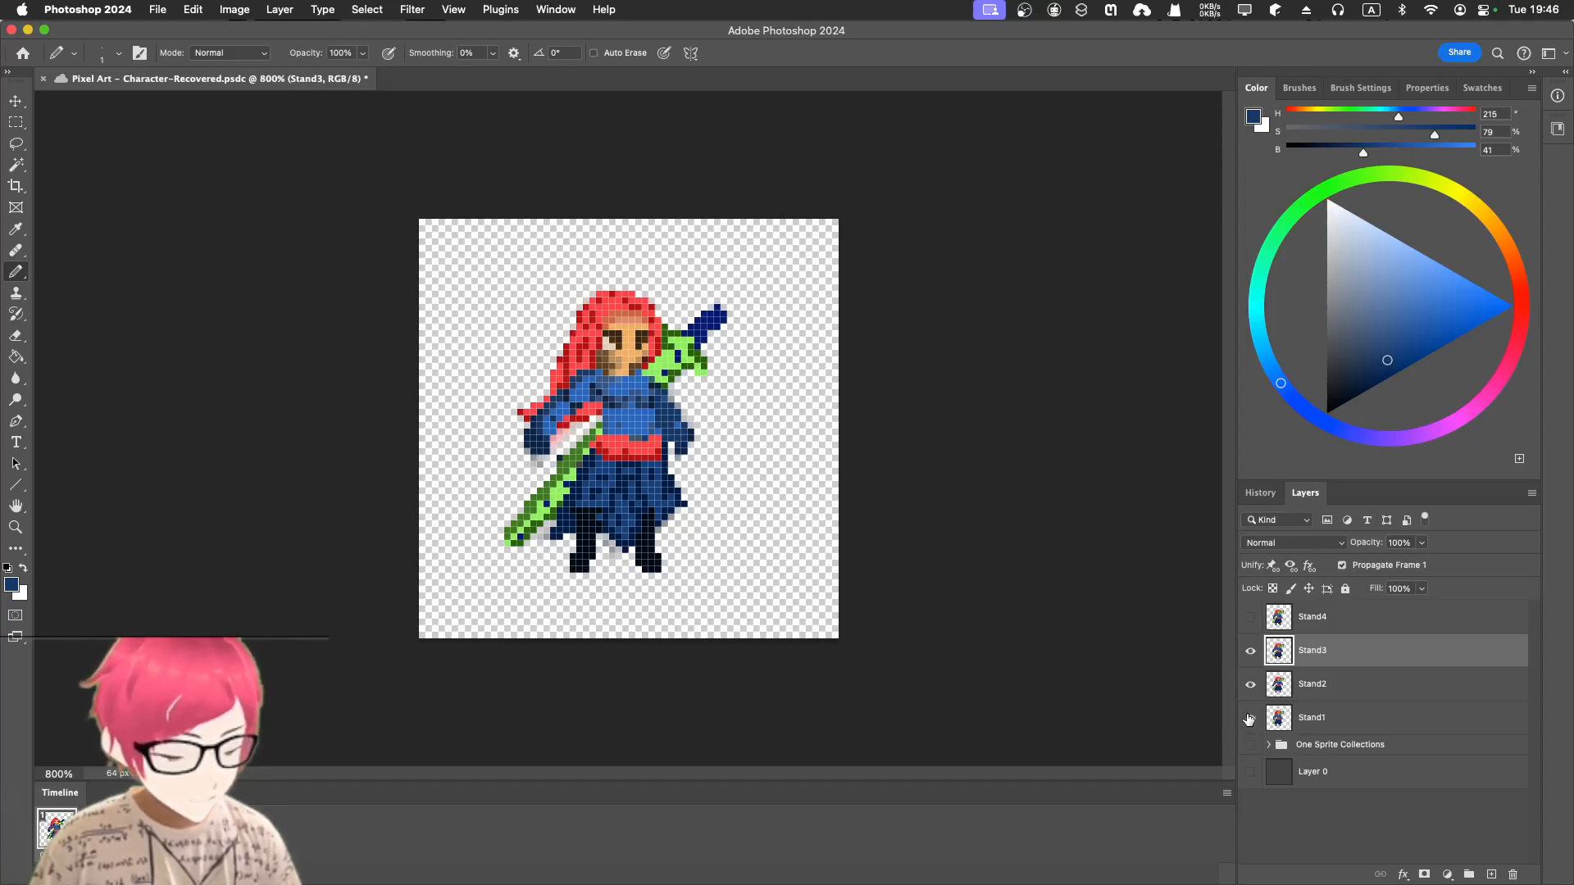
left_click(1250, 718)
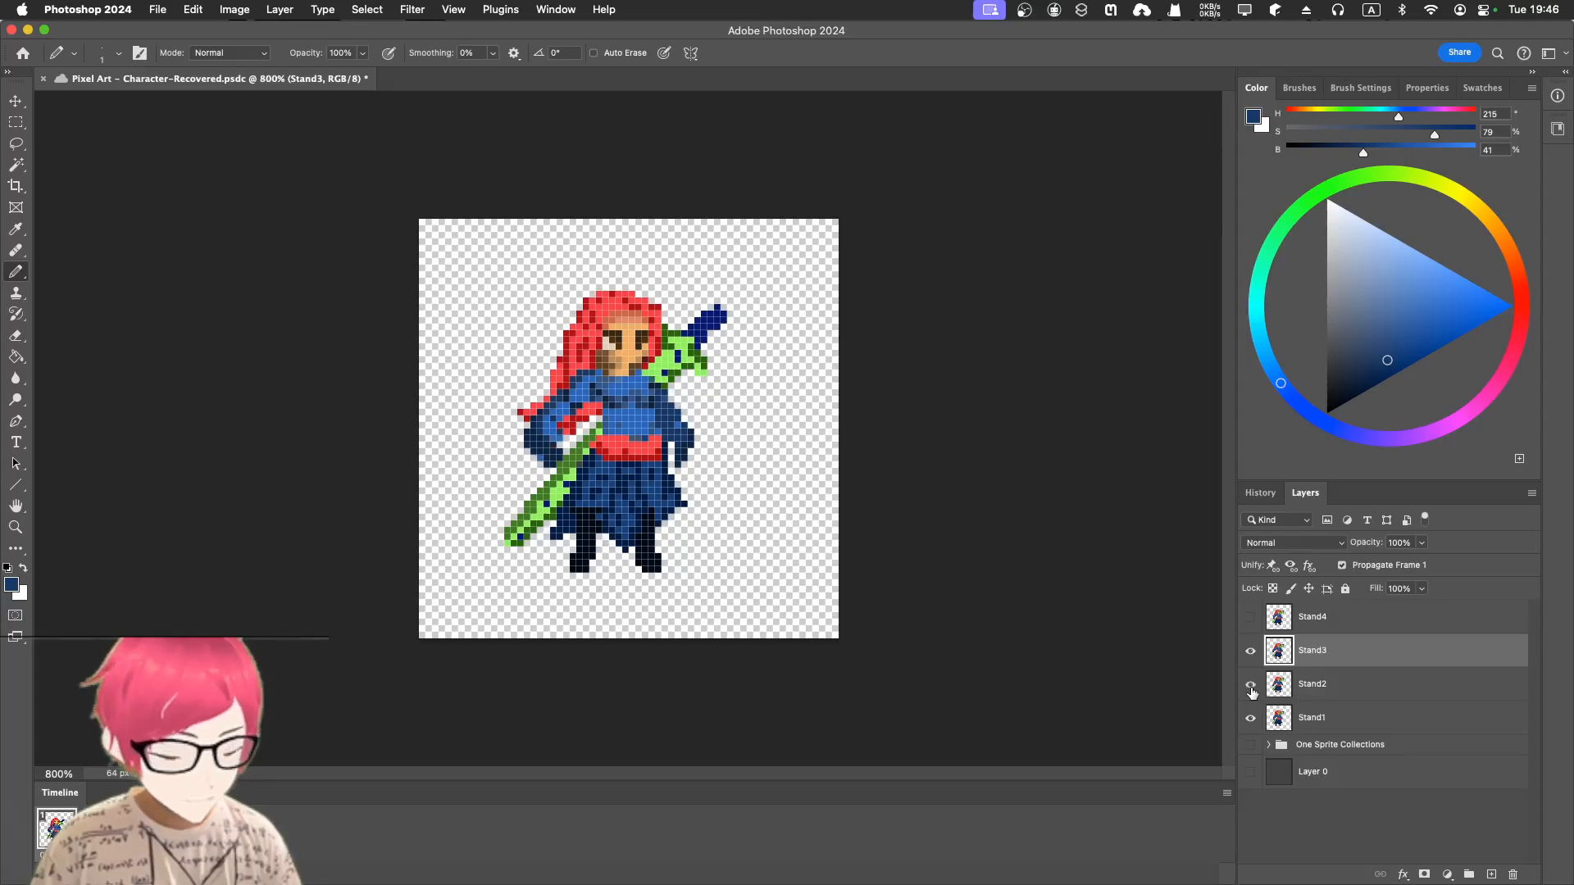
left_click(1251, 687)
left_click(1249, 718)
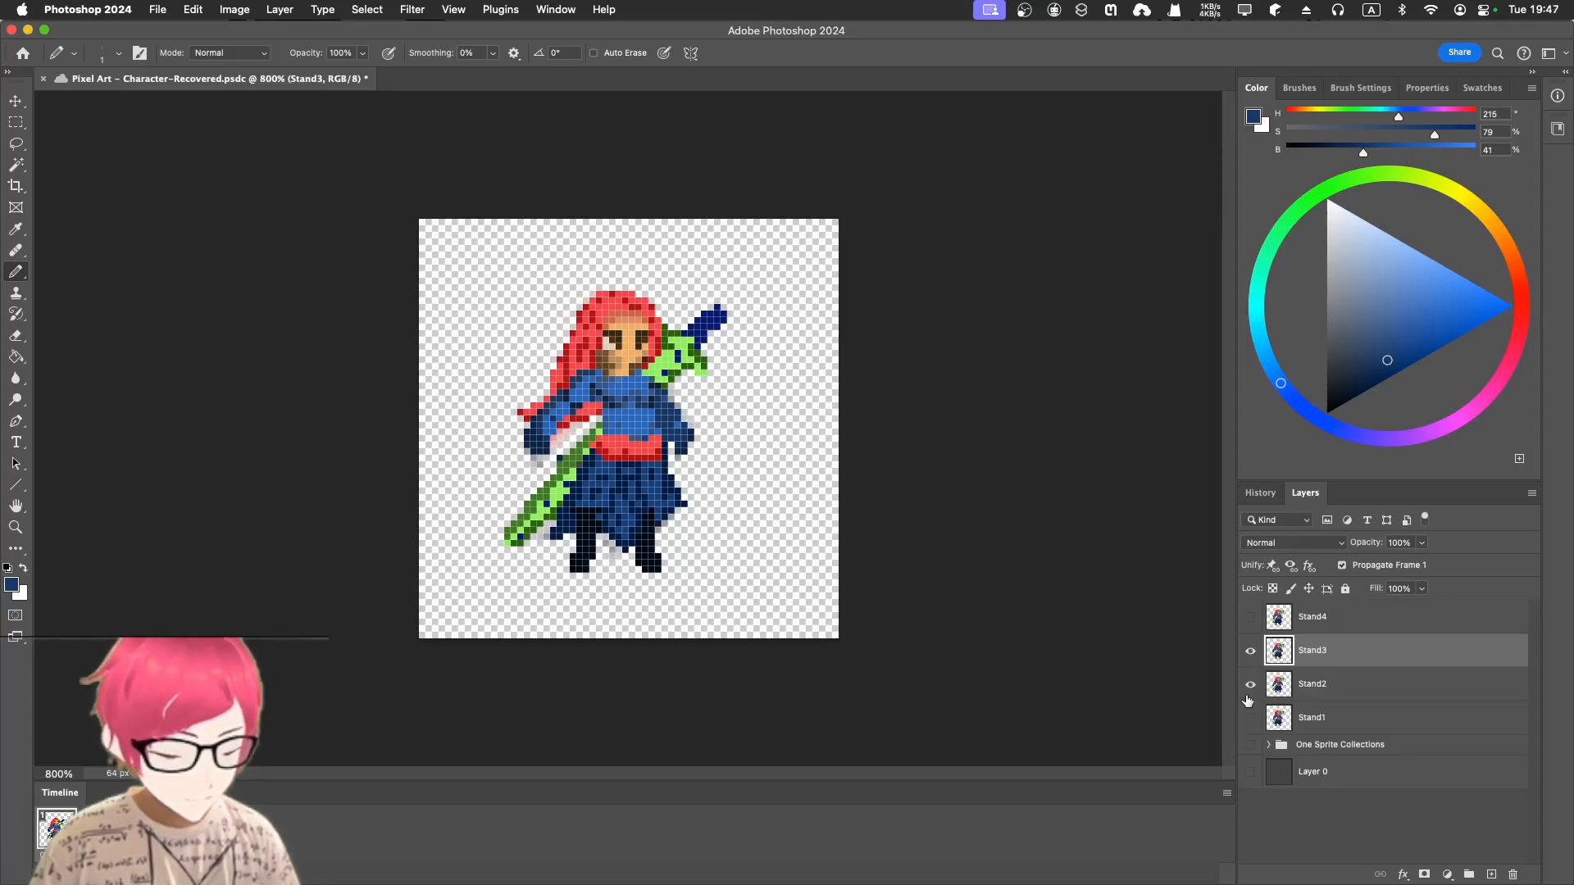
left_click(1251, 685)
left_click(1251, 685)
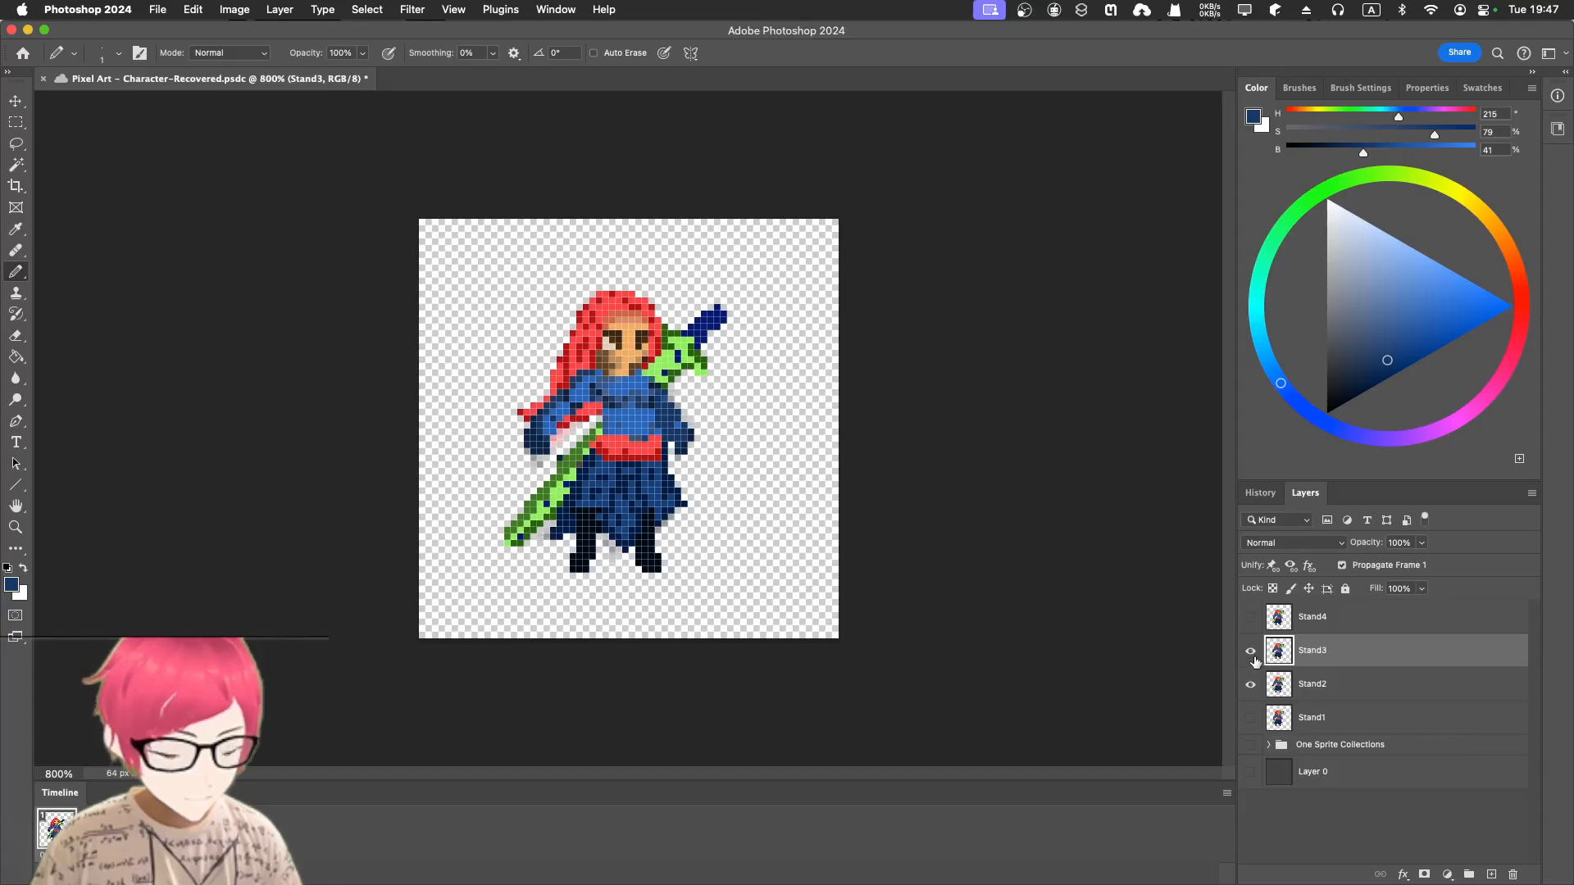
left_click(1252, 651)
left_click(1251, 651)
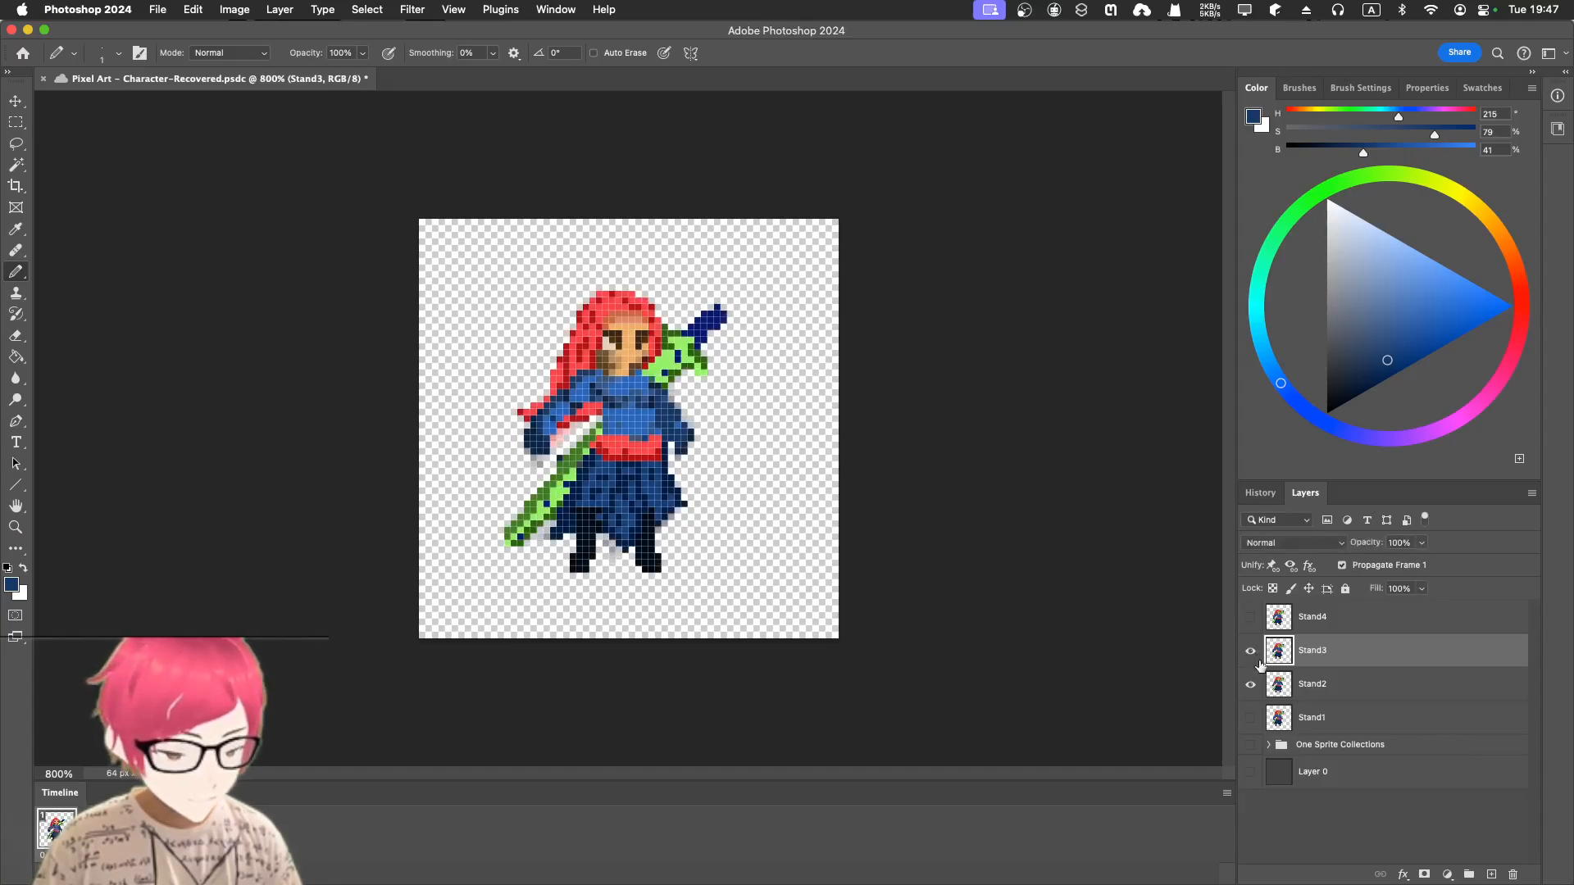
- Restore the Stand2 layer's opacity to 100%
left_click(1306, 684)
left_click(1422, 544)
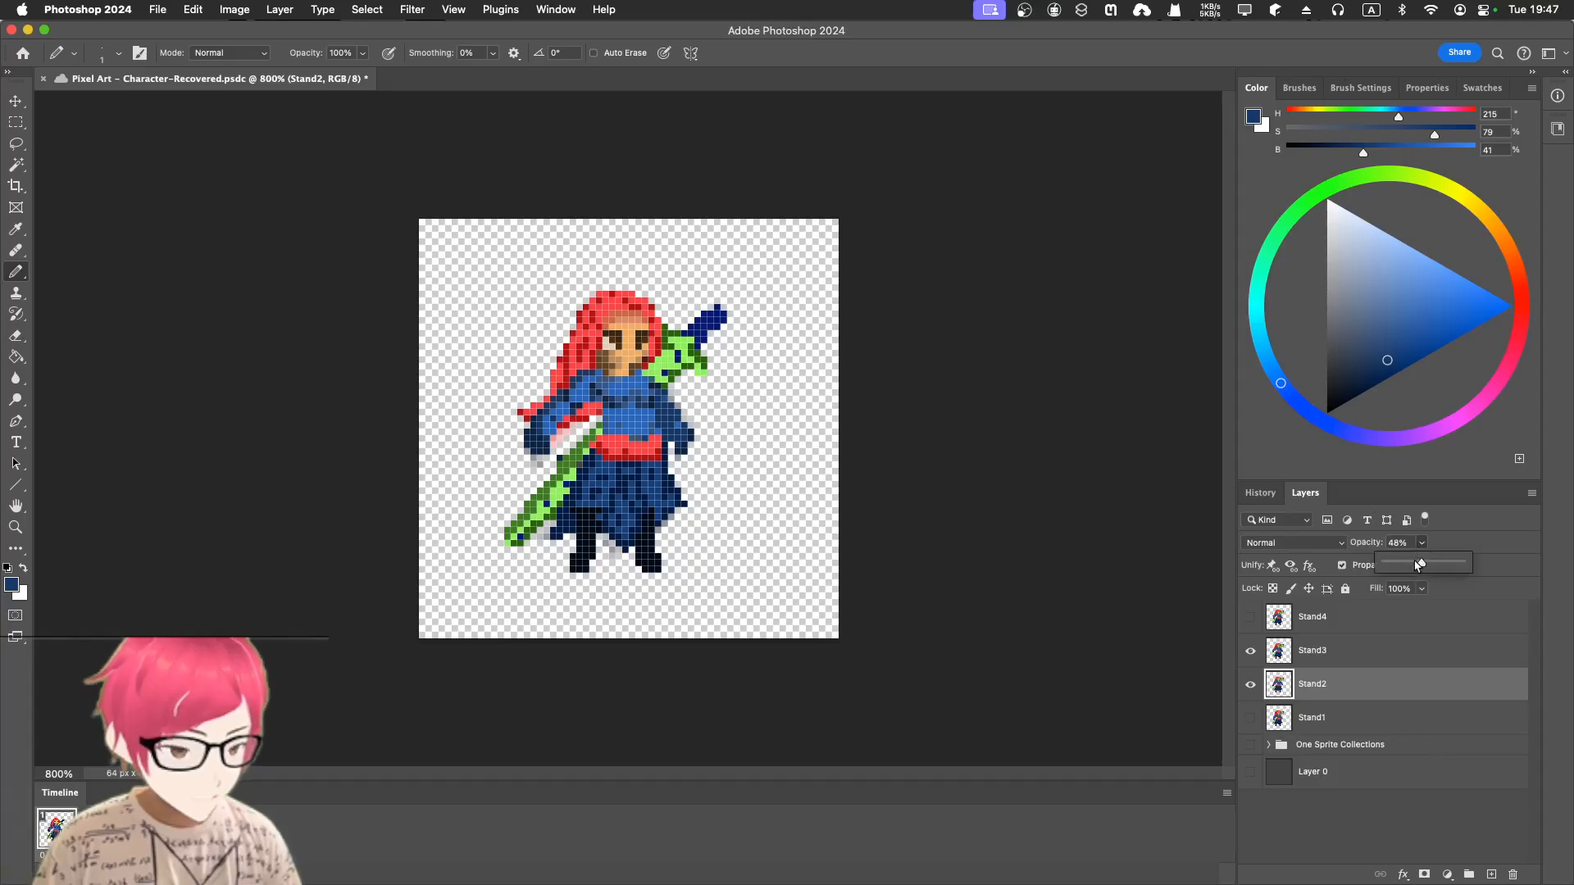
left_click_drag(1438, 567, 1485, 596)
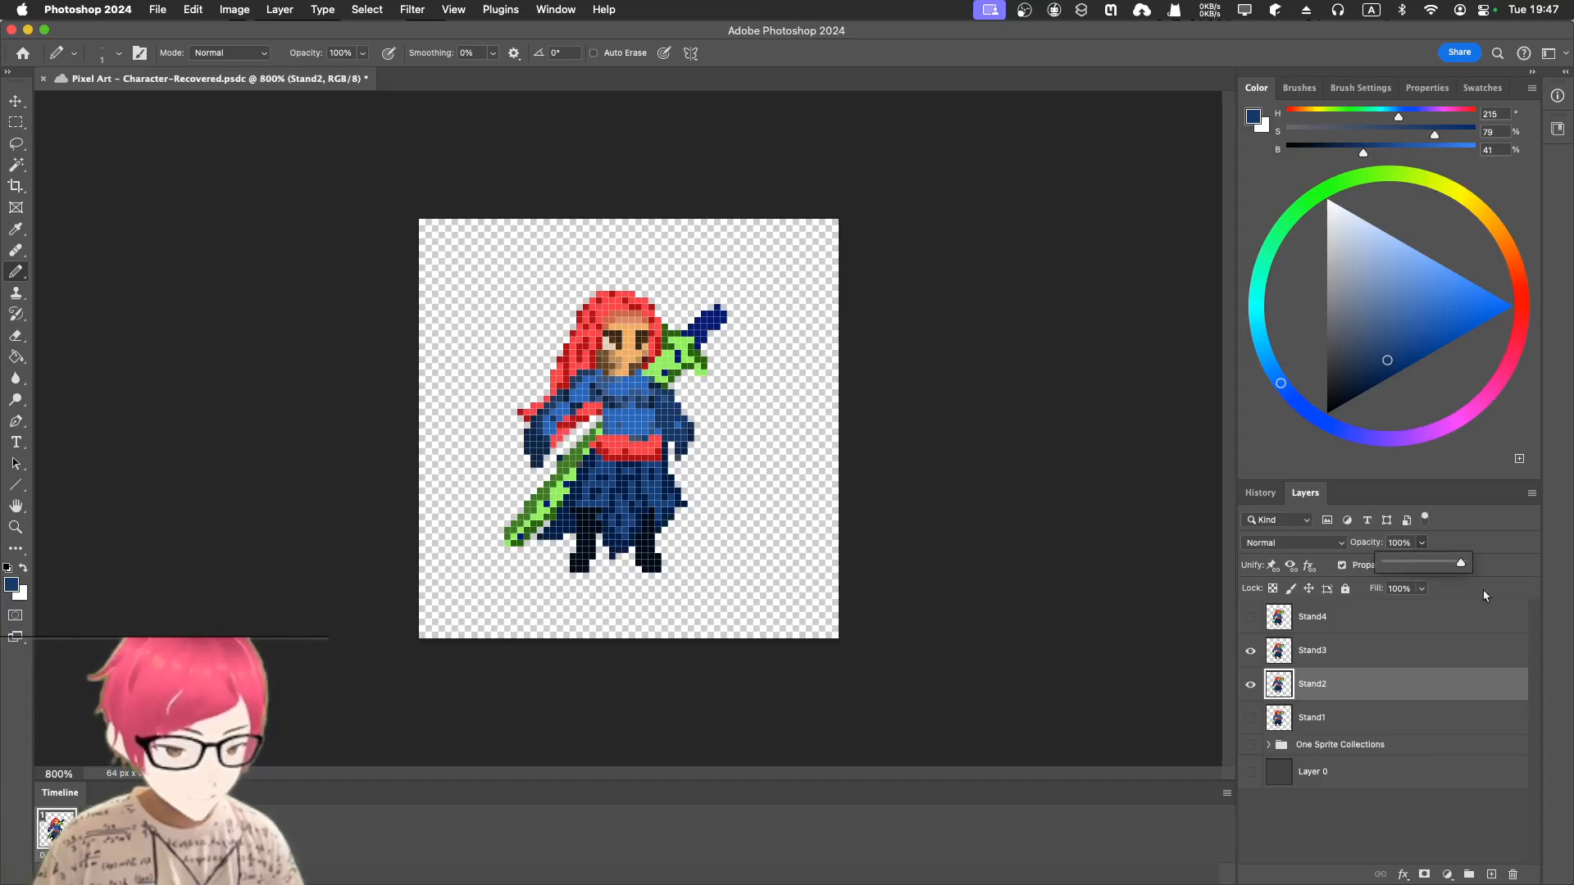
left_click(1326, 655)
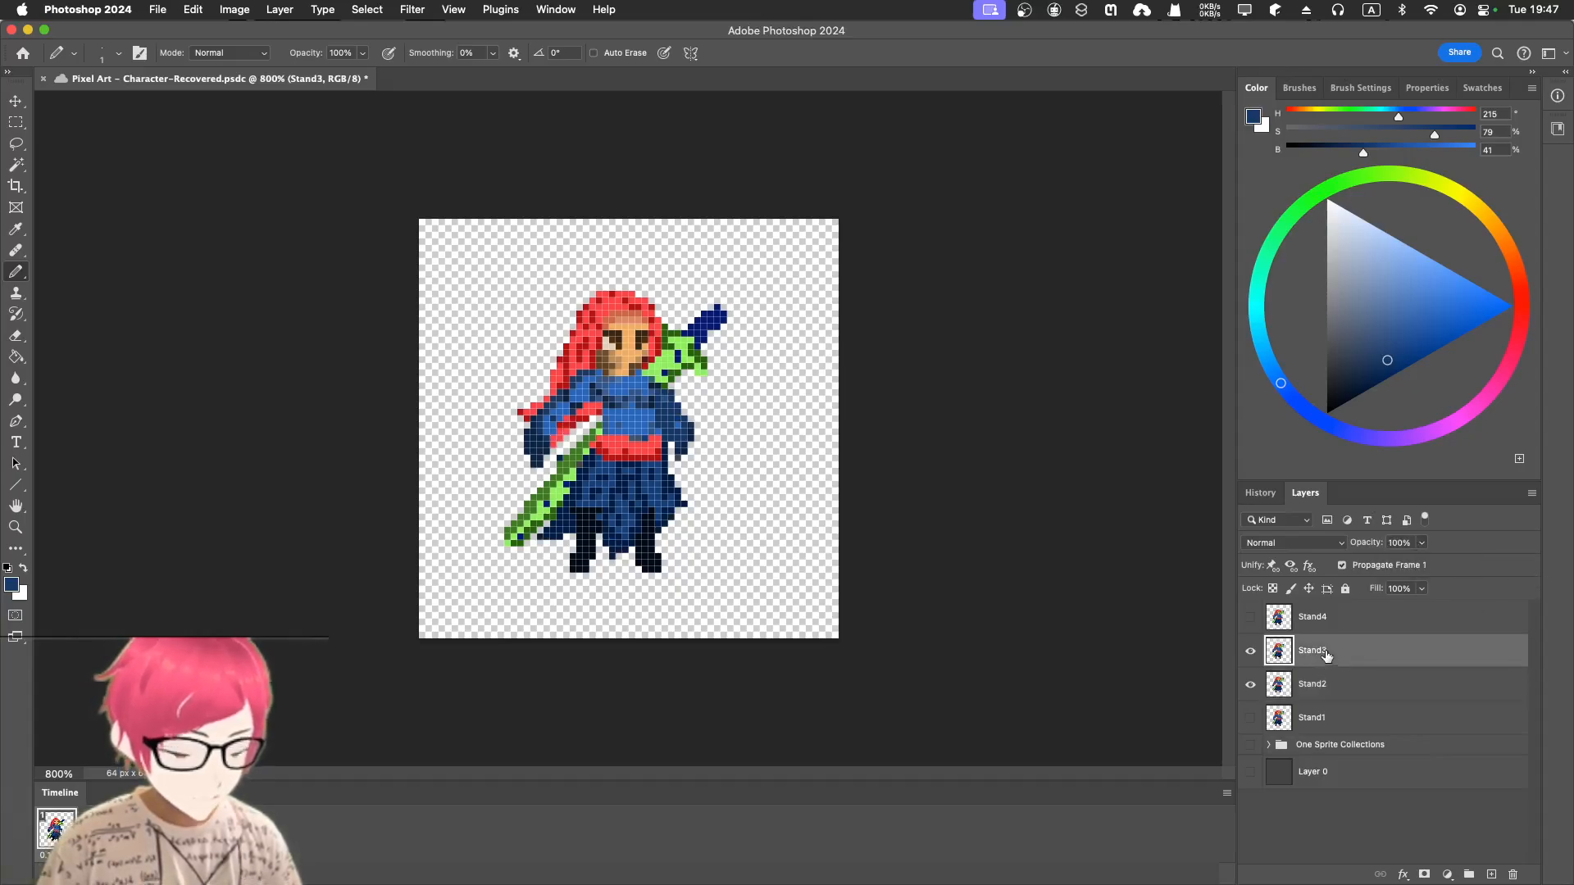
- Show Stand4 in place of Stand2 and reduce the Stand3 layer's opacity to 21% as a reference
left_click(1251, 618)
left_click(1251, 687)
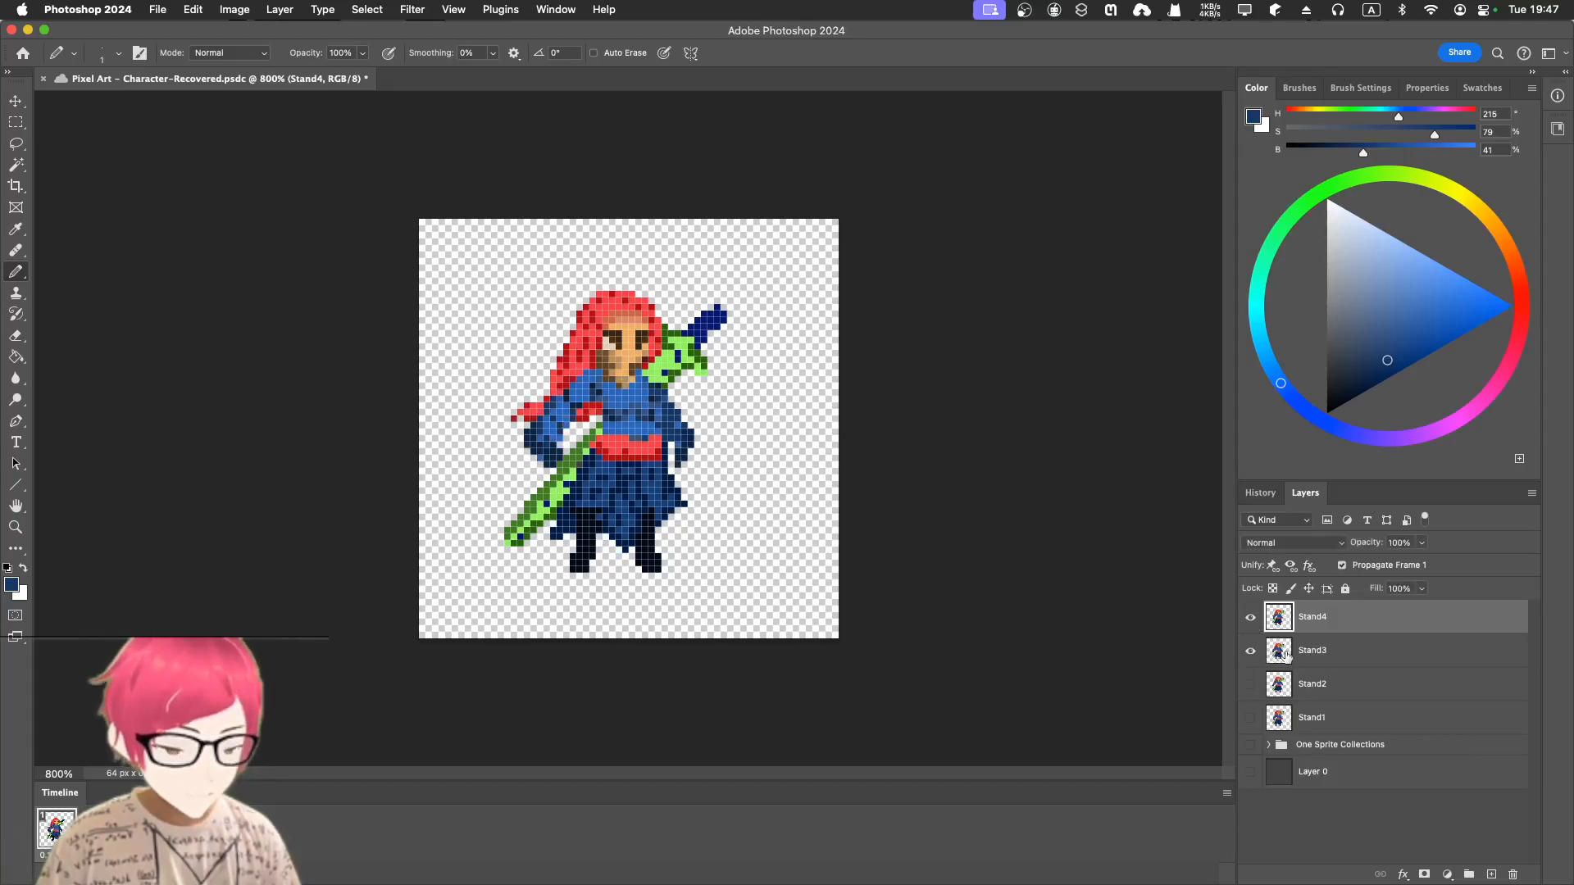
left_click(1286, 653)
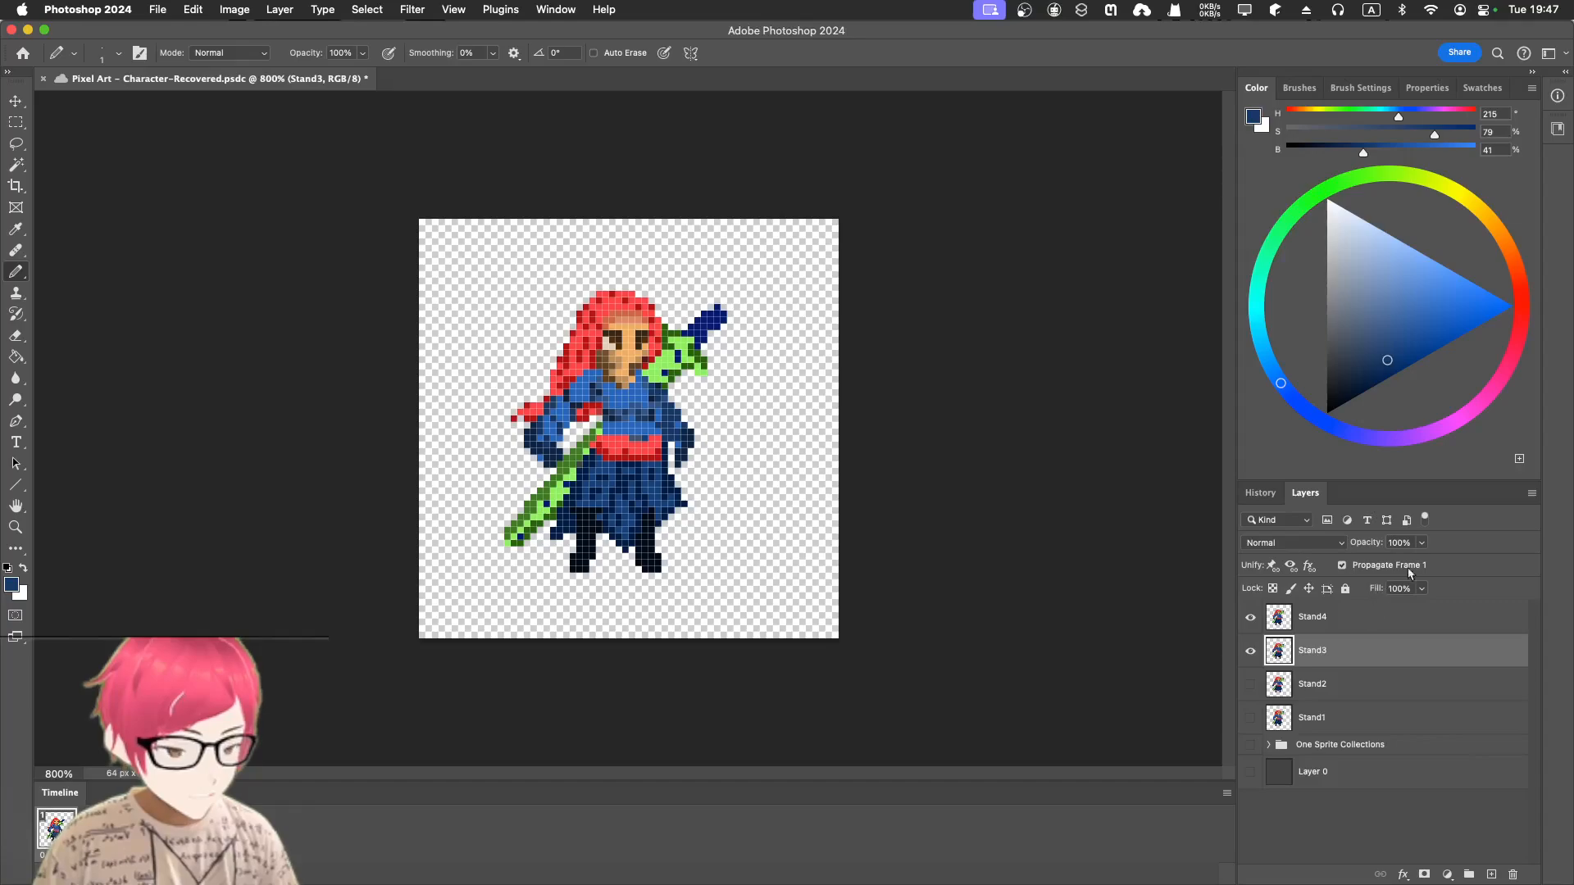
left_click(1421, 542)
left_click_drag(1392, 568, 1364, 564)
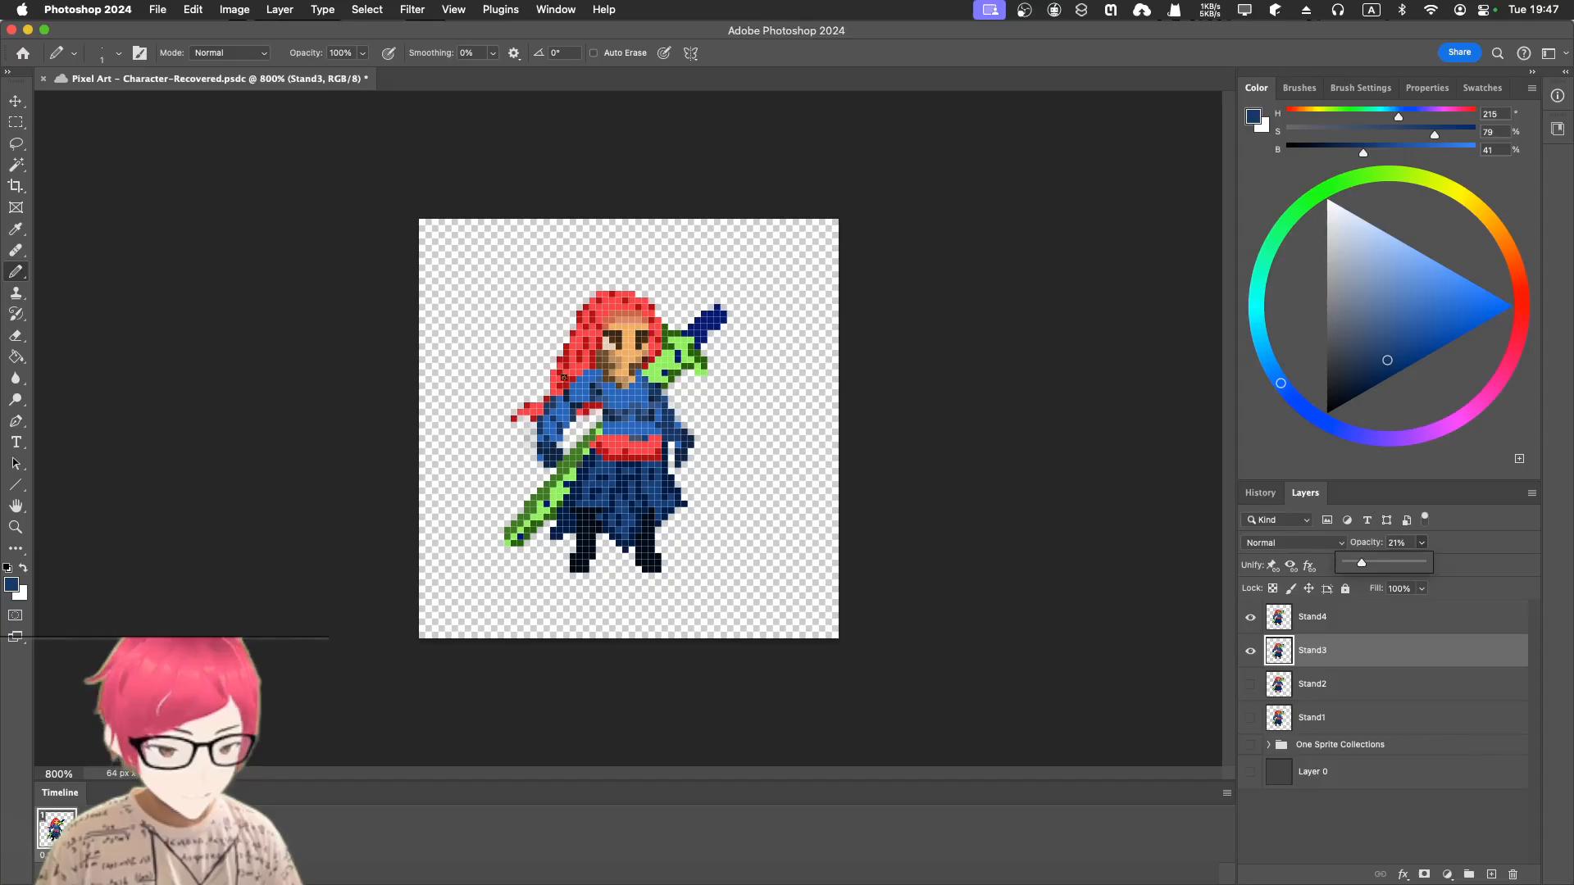
- Erase the inner and lower pixels of the hand beside the sword blade on the Stand4 layer
scroll(569, 377, "up", 3)
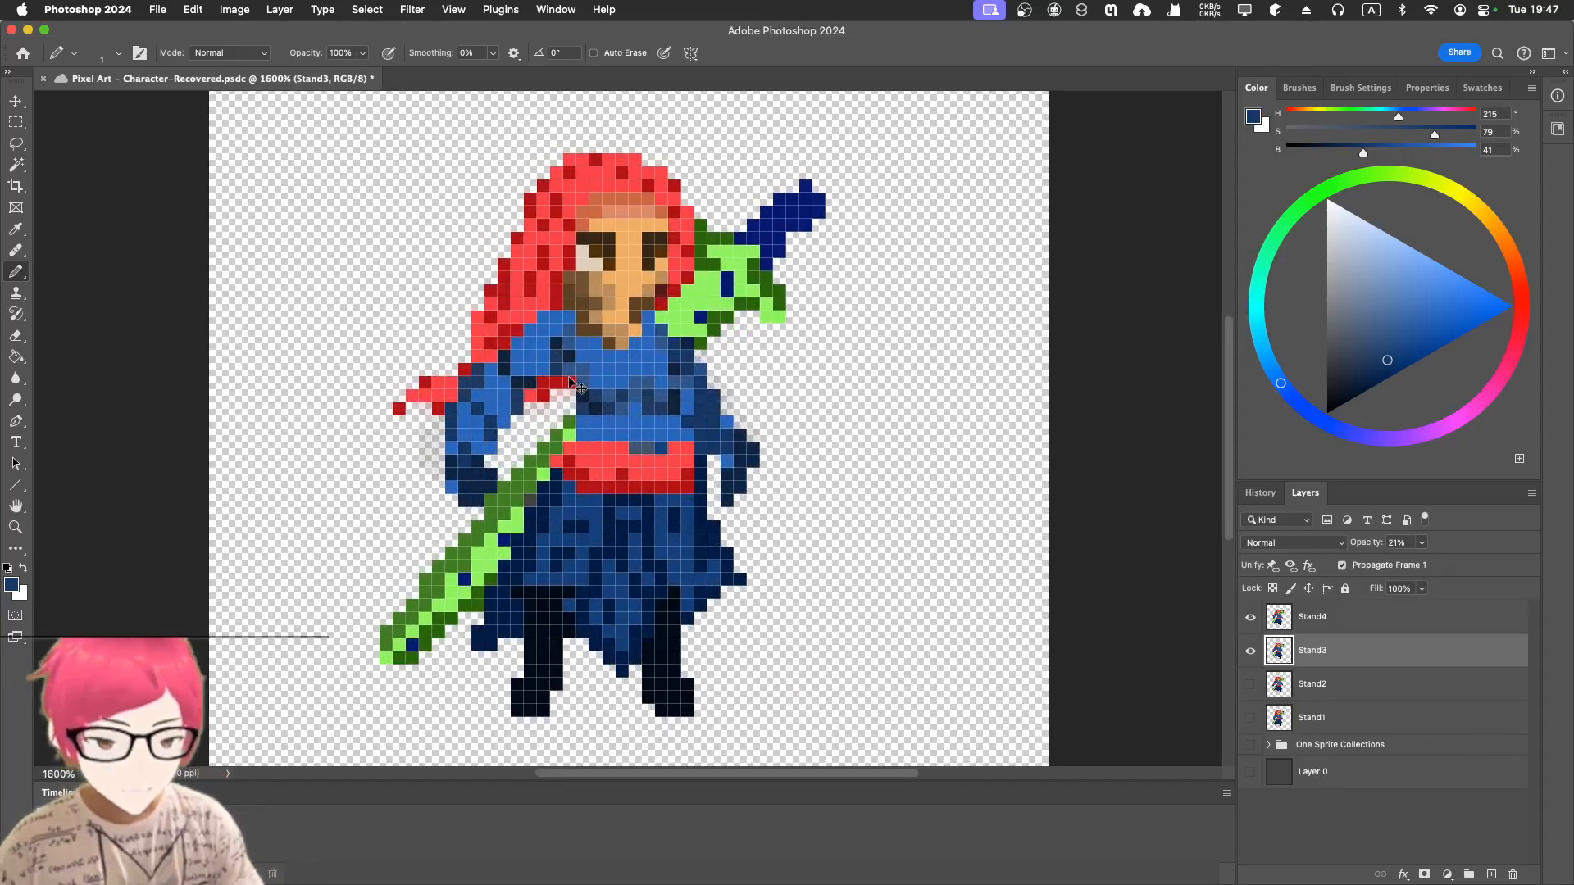
scroll(574, 385, "up", 1)
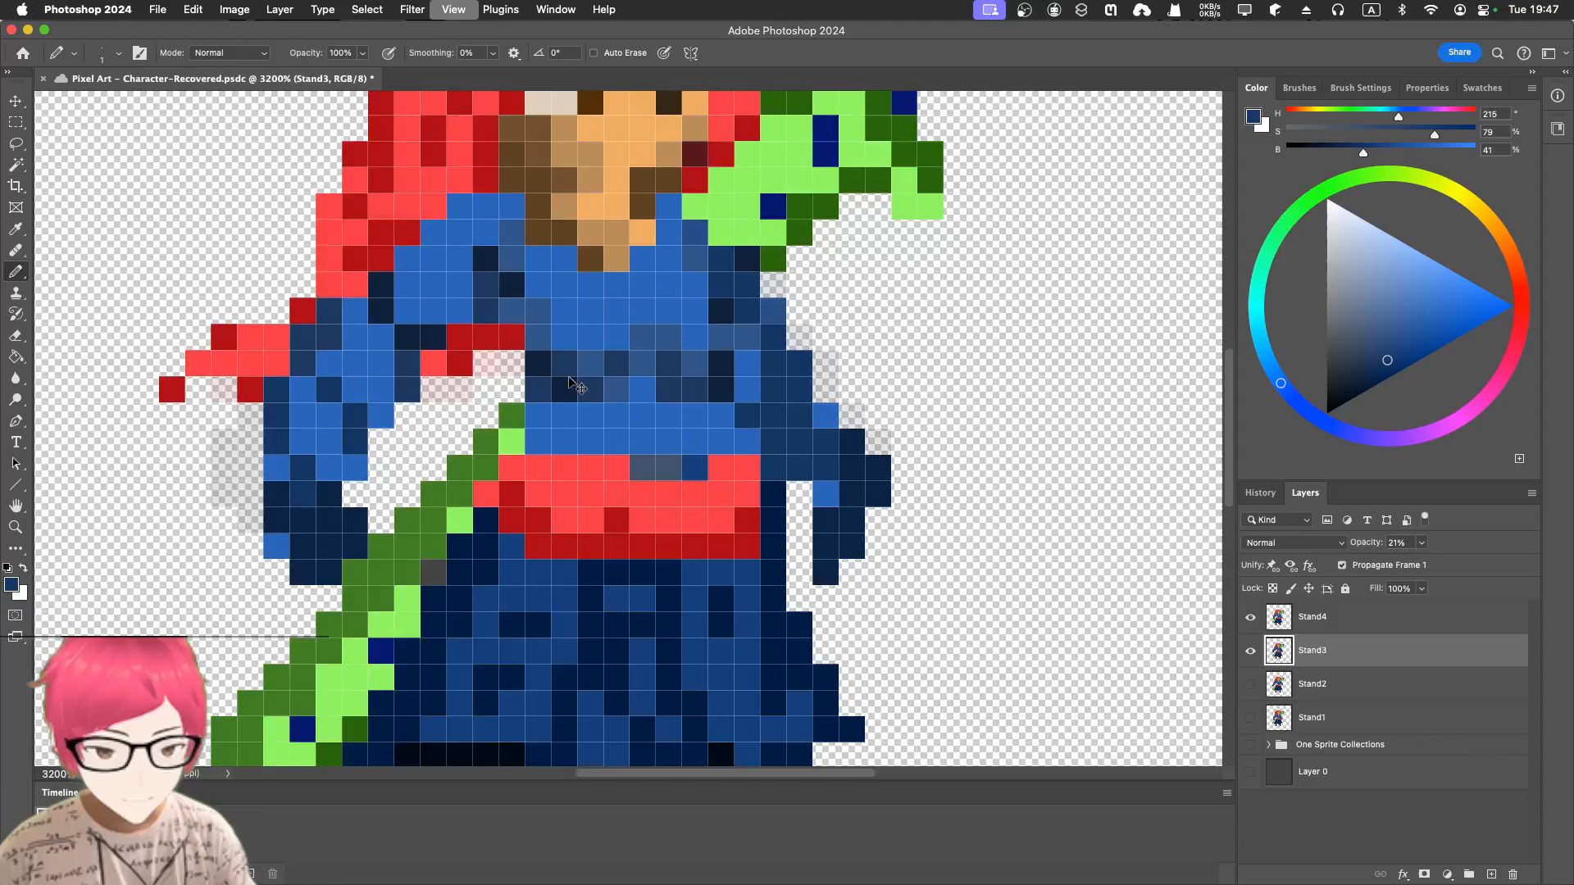
scroll(590, 377, "down", 2)
scroll(613, 369, "up", 1)
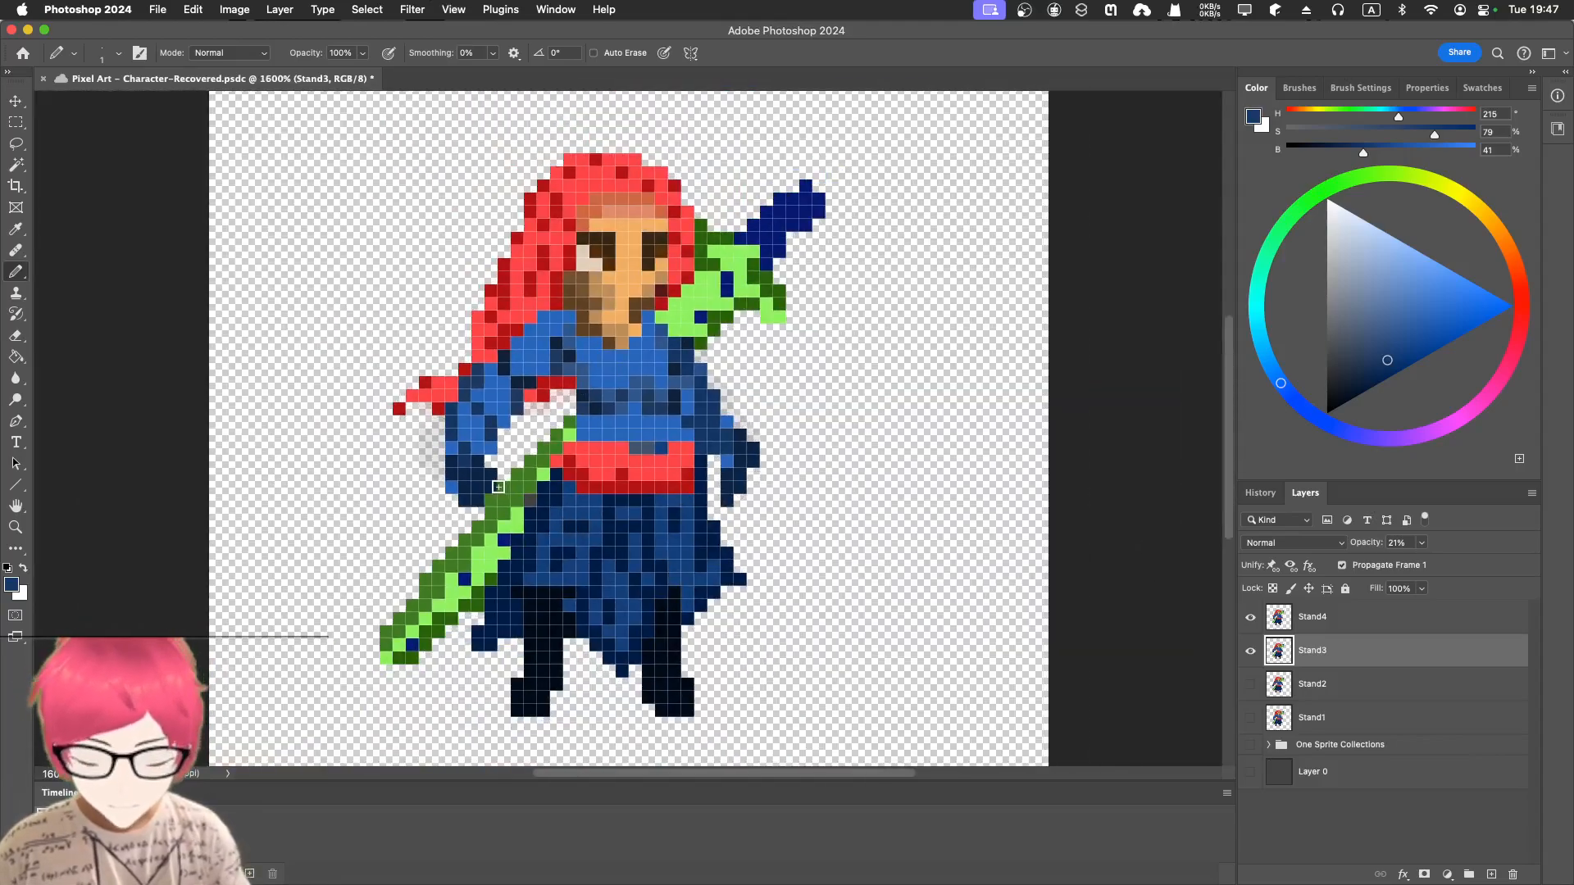
key("e")
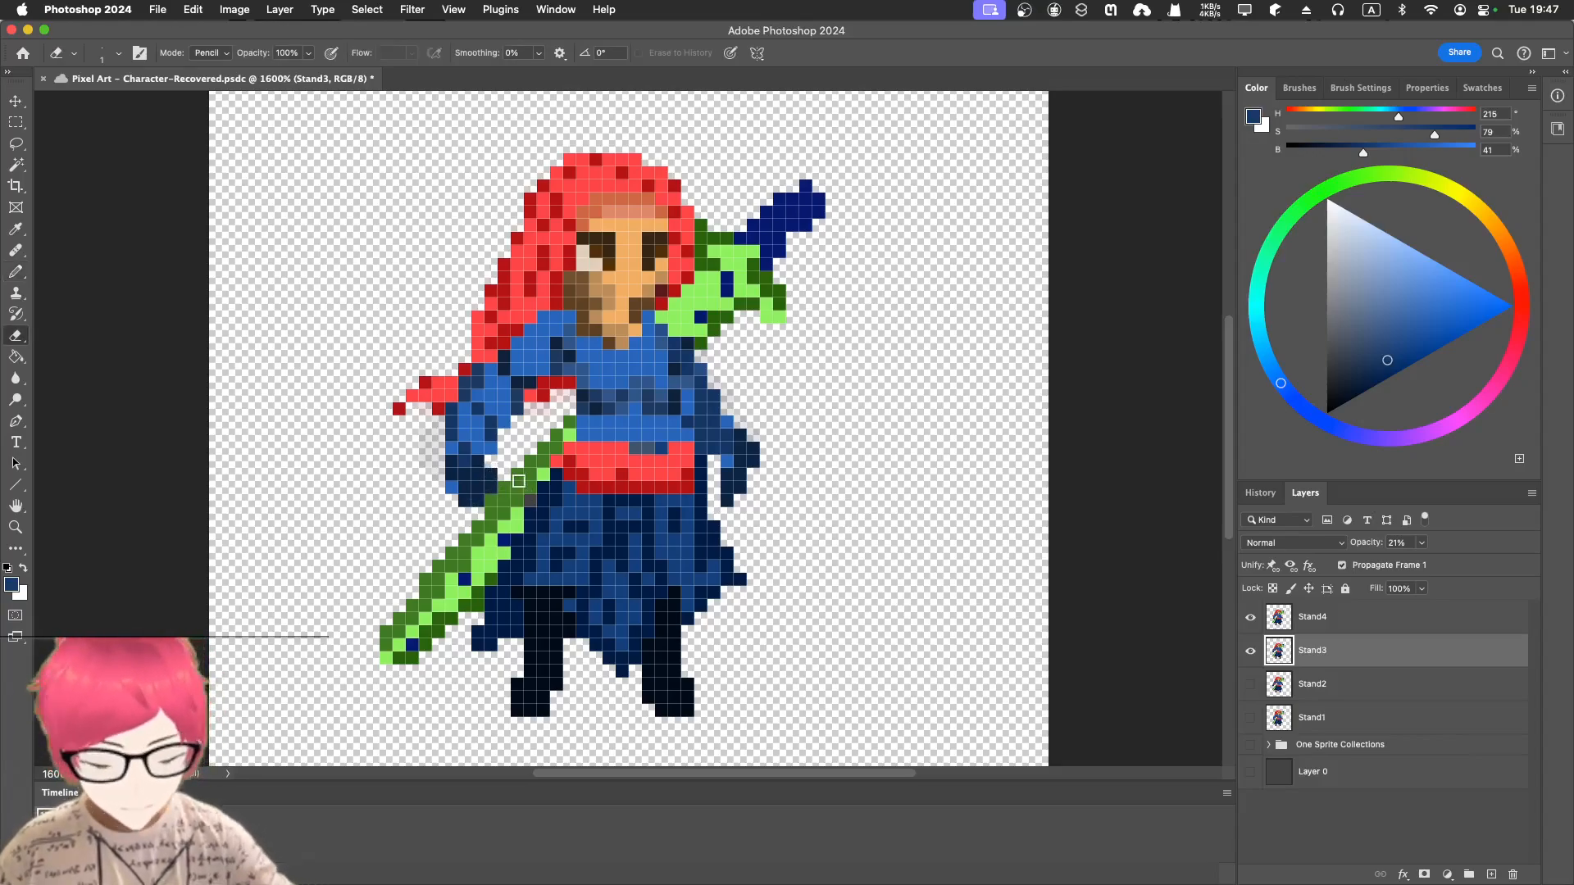
left_click(1301, 624)
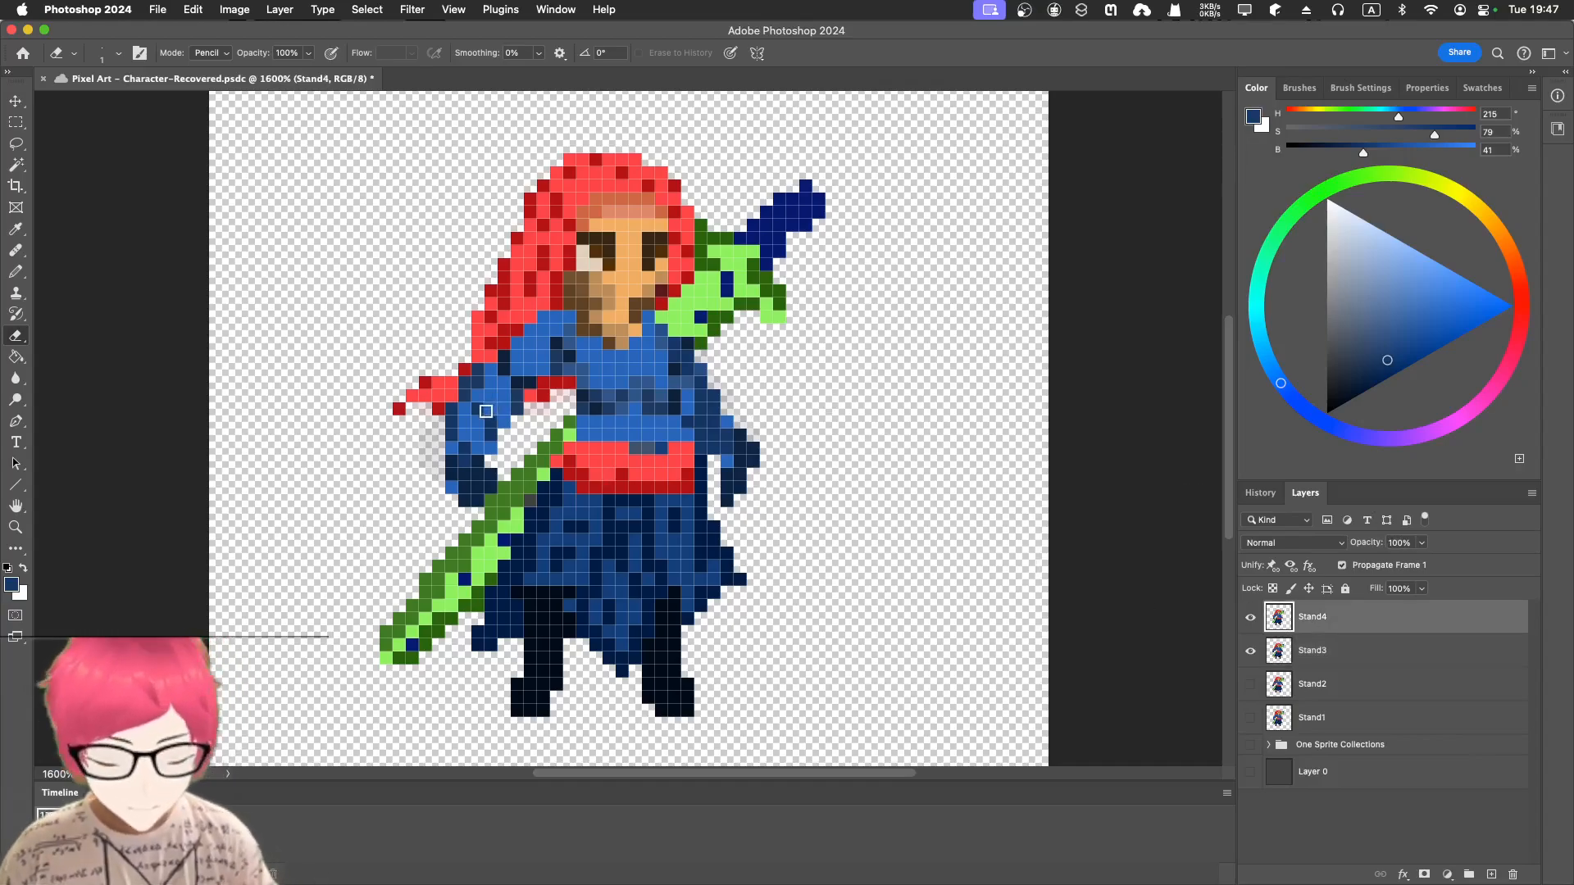
mouse_move(504, 463)
left_mouse_down()
mouse_move(467, 502)
mouse_move(473, 478)
left_mouse_up()
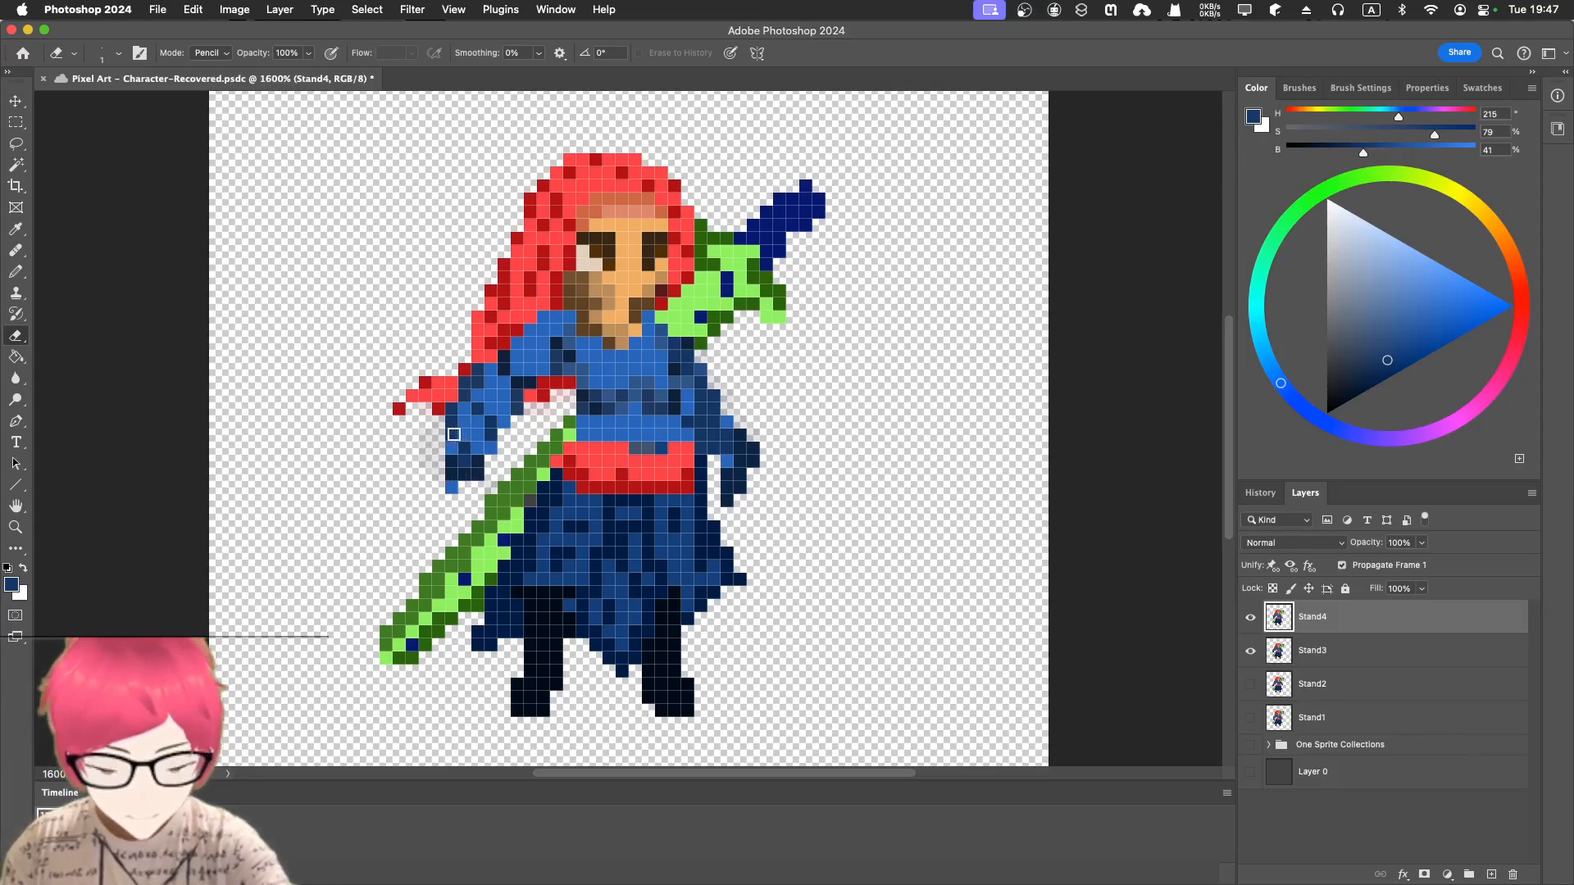
- Widen the blade-side hand outward with sampled dark blue pixels on Stand4 and erase the stray pixels beneath both hands
key("b")
left_click(453, 432, "alt")
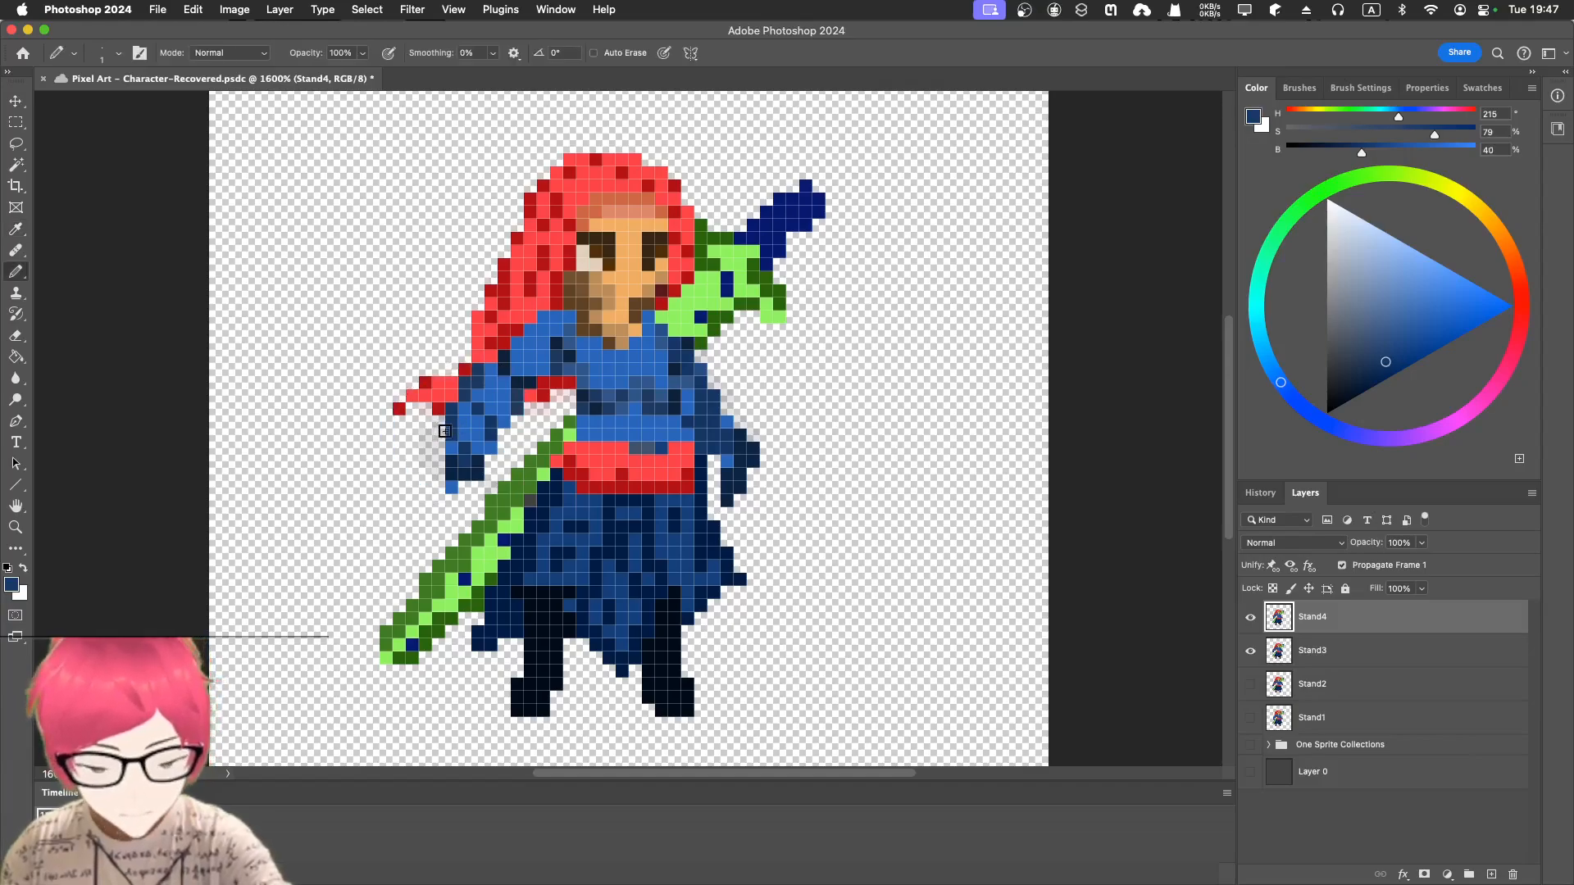
left_click_drag(441, 443, 439, 472)
left_click(440, 422)
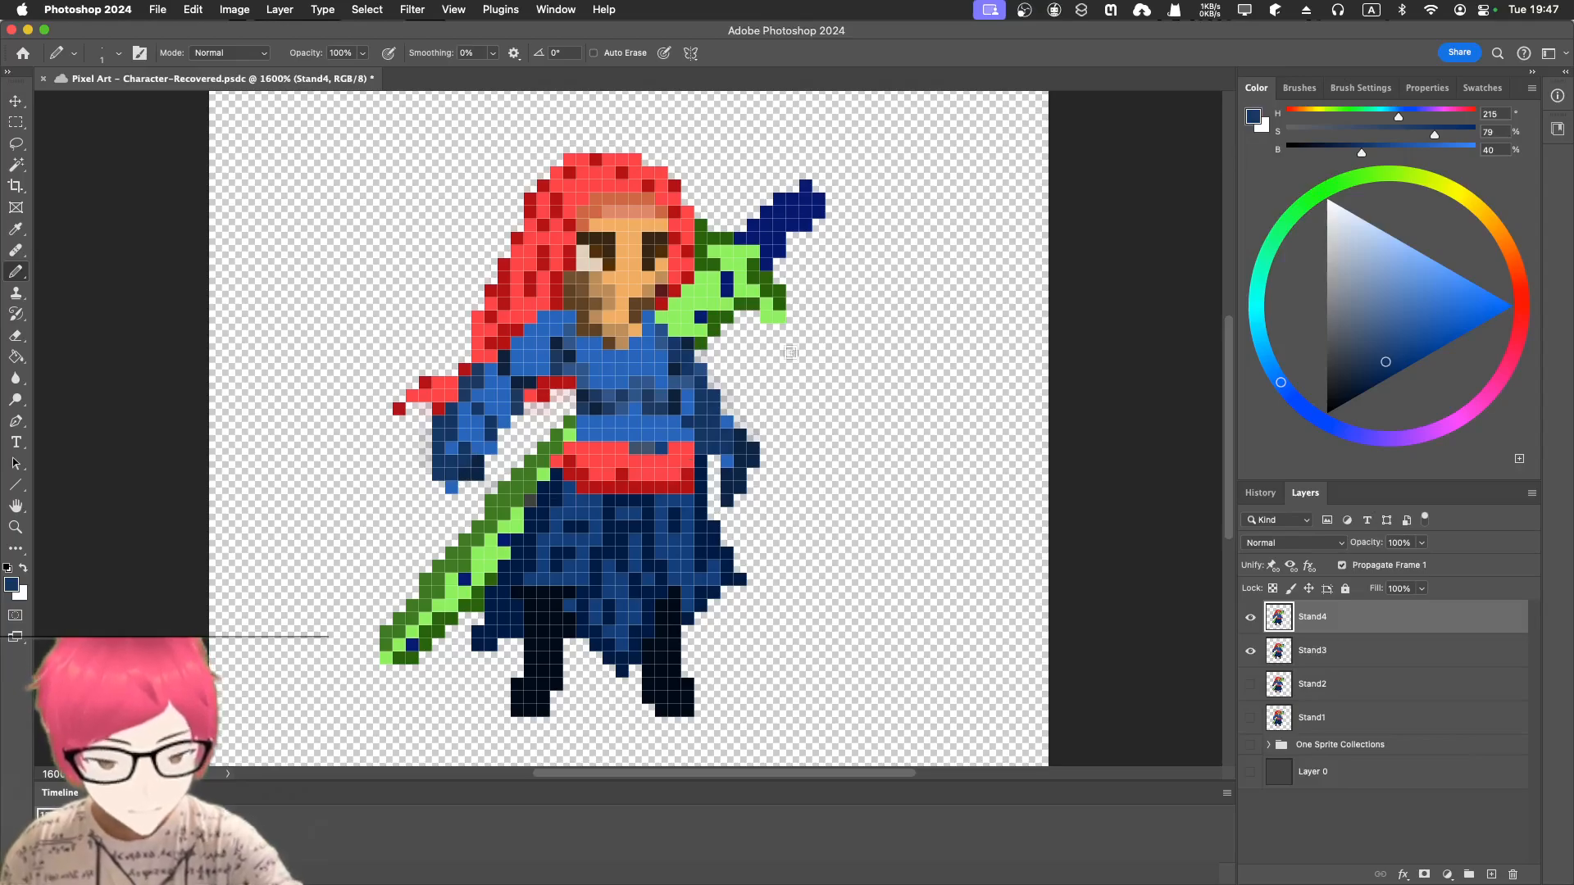
key("e")
left_click(452, 488)
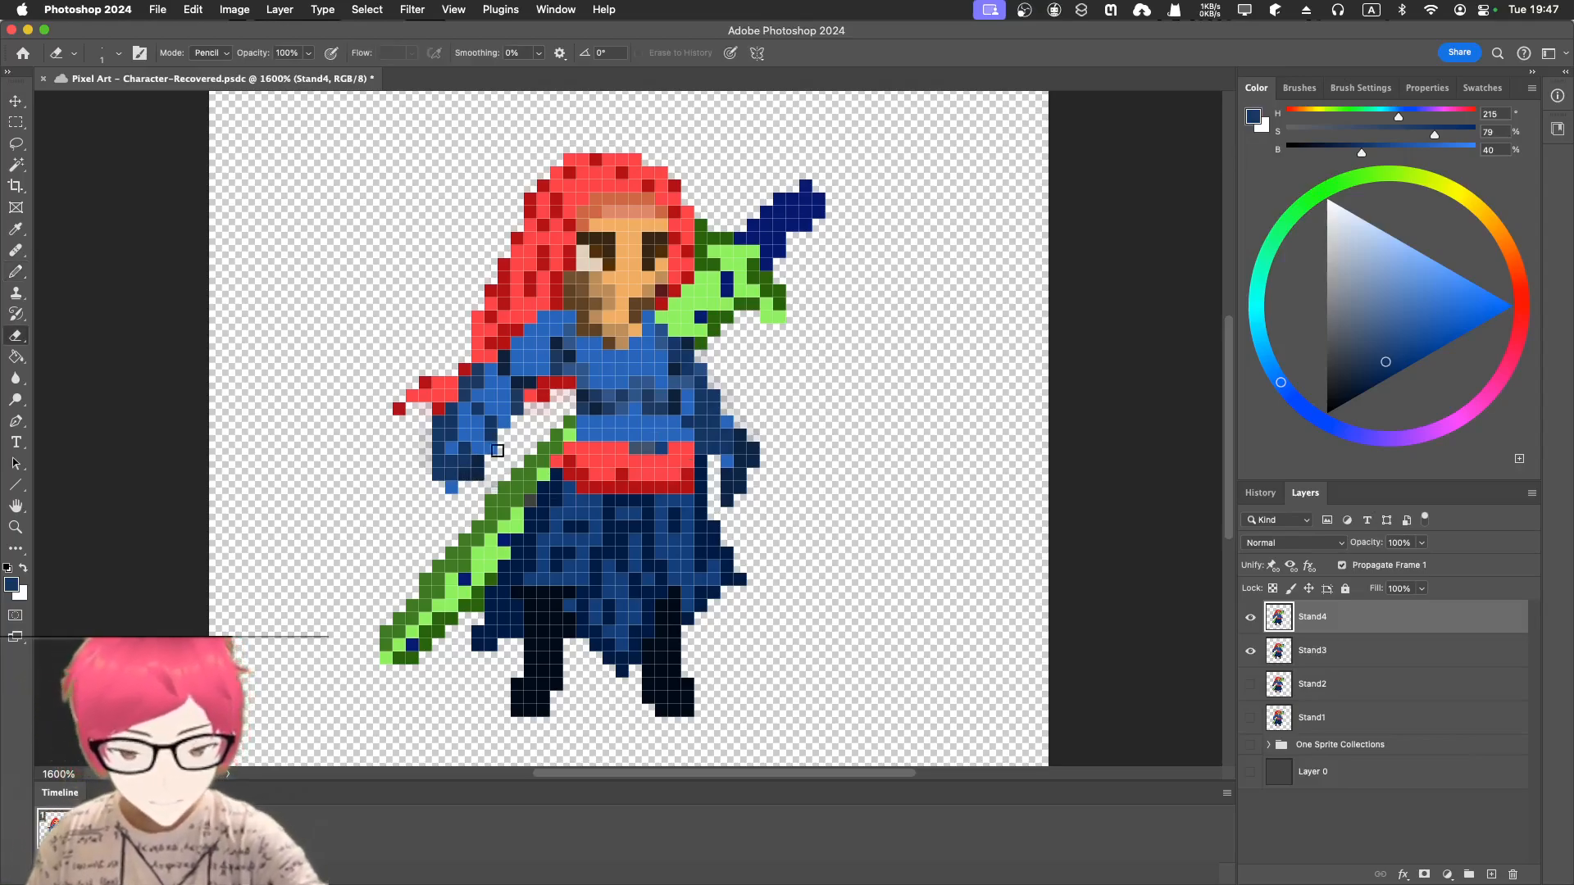
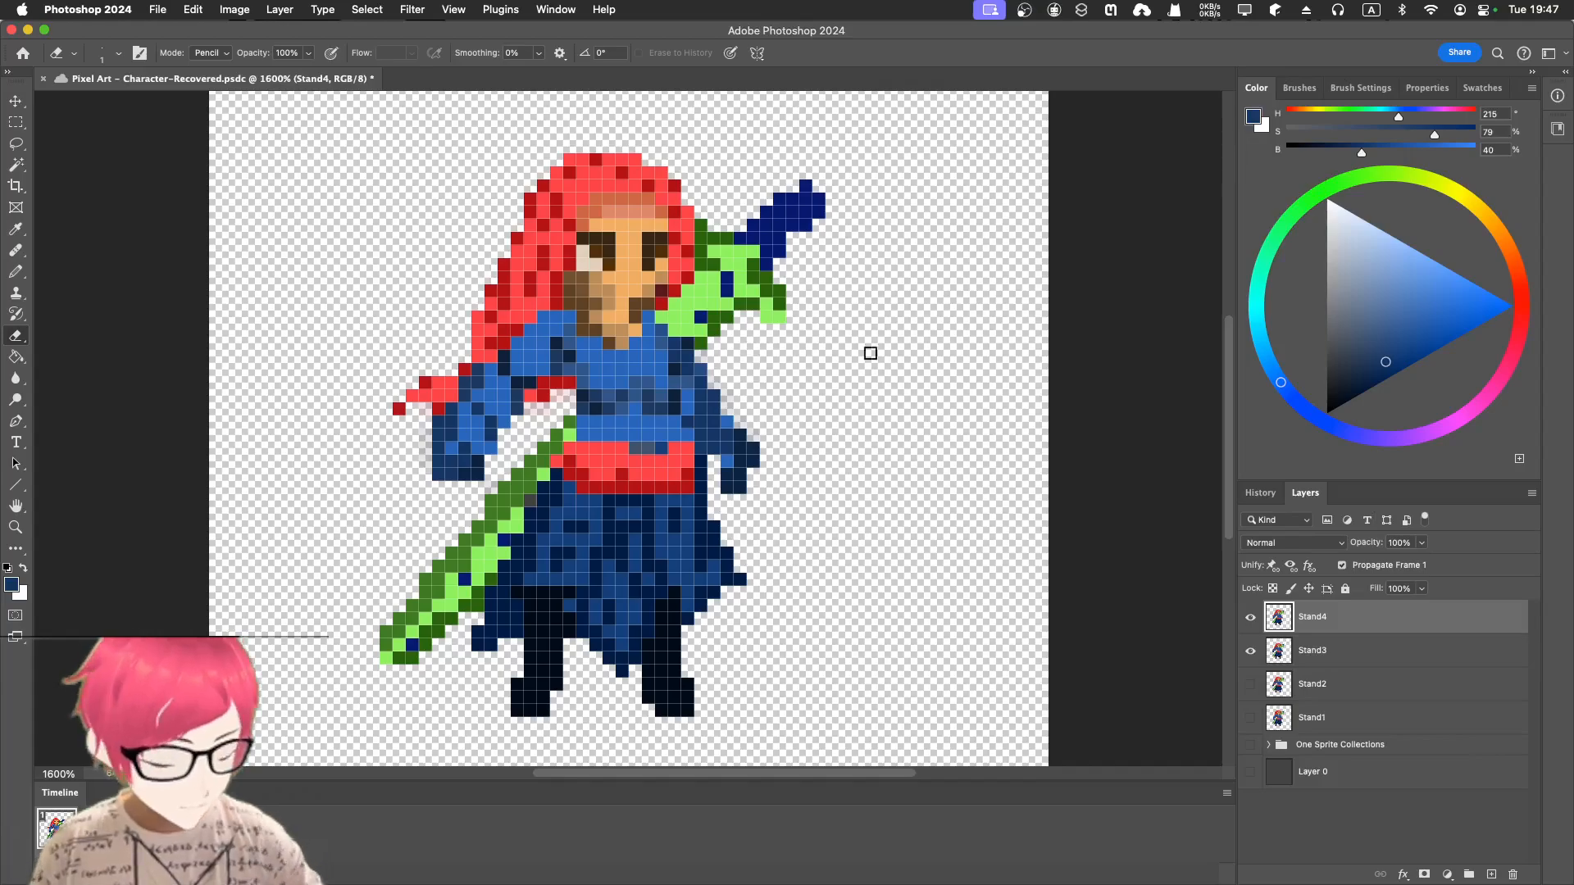
- Raise the Stand3 layer's opacity to 54% to make the reference frame easier to see
left_click(1327, 664)
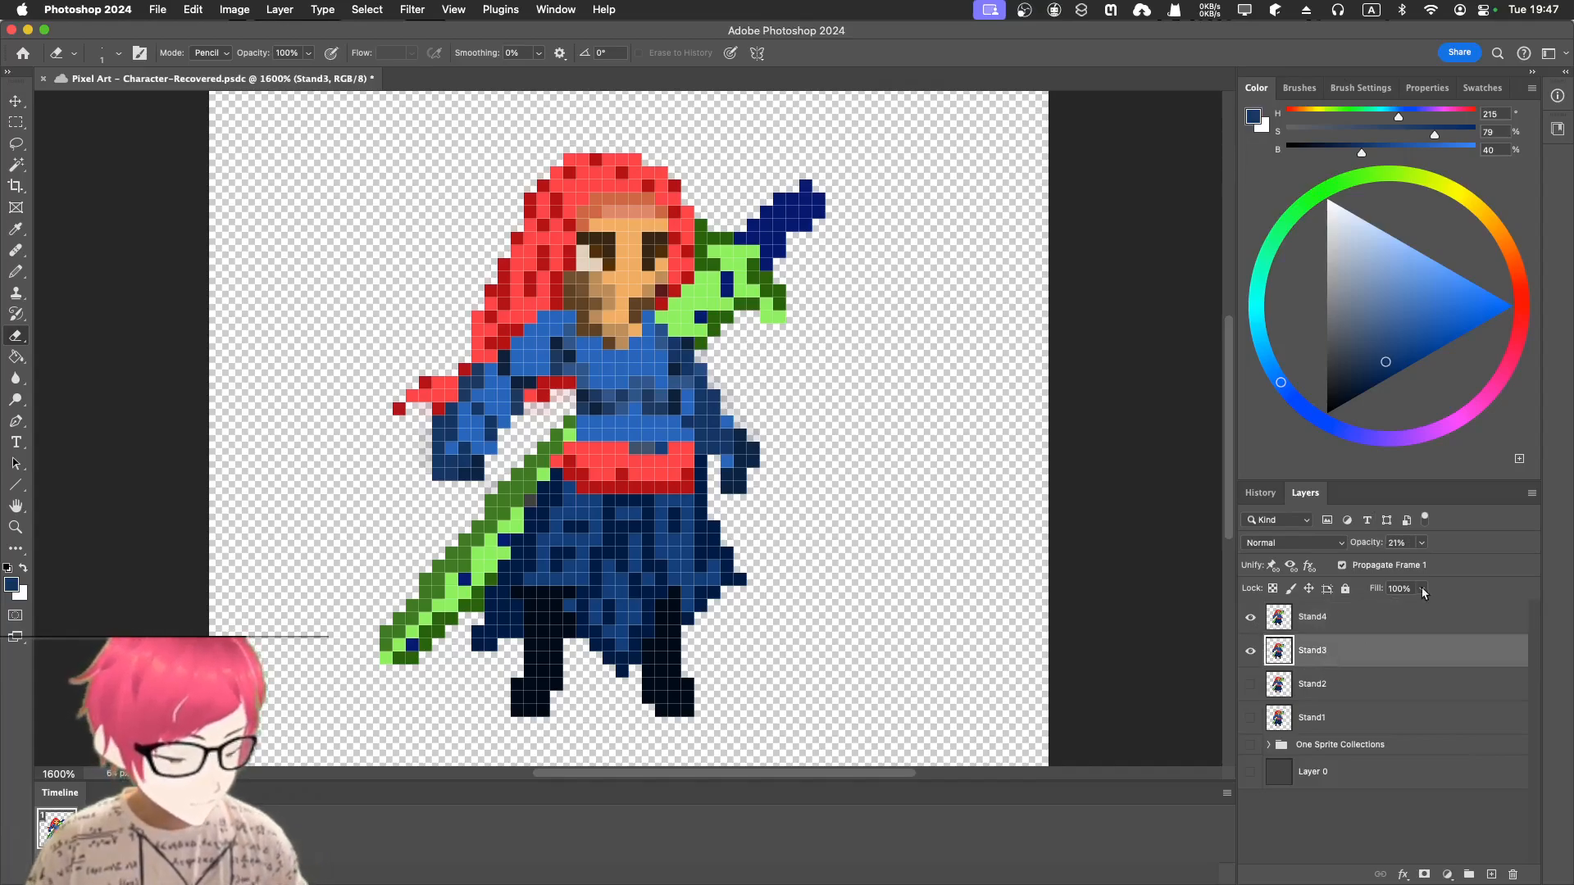
left_click(1422, 542)
left_click_drag(1419, 567, 1448, 565)
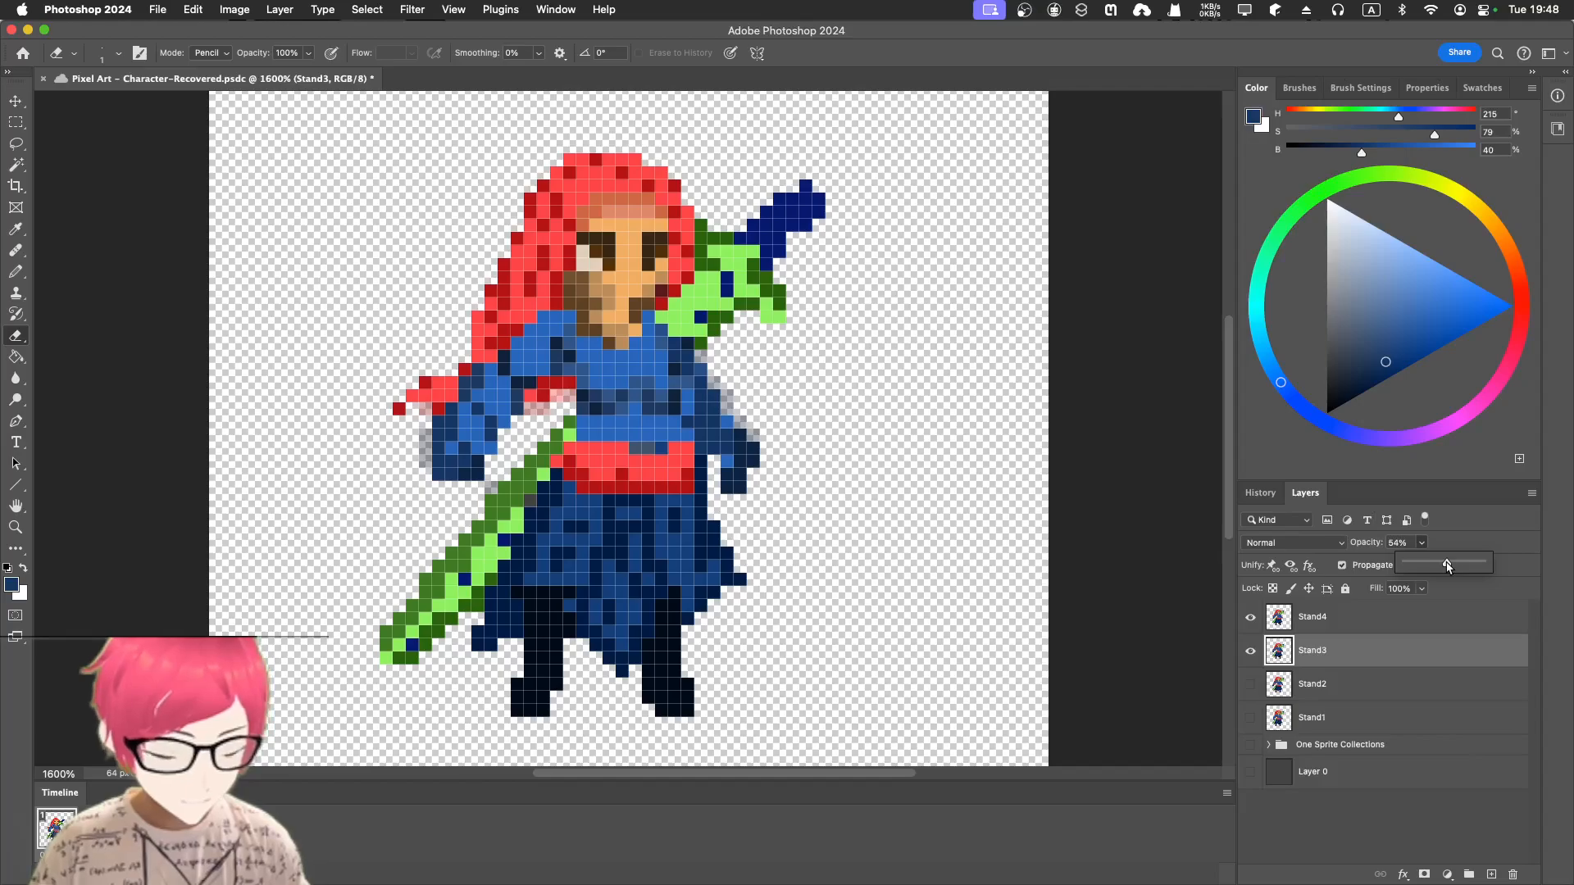
- Sample a blue from the arm on the sword-hilt side and touch up that arm's outer edge pixels on Stand4
key("super+equal")
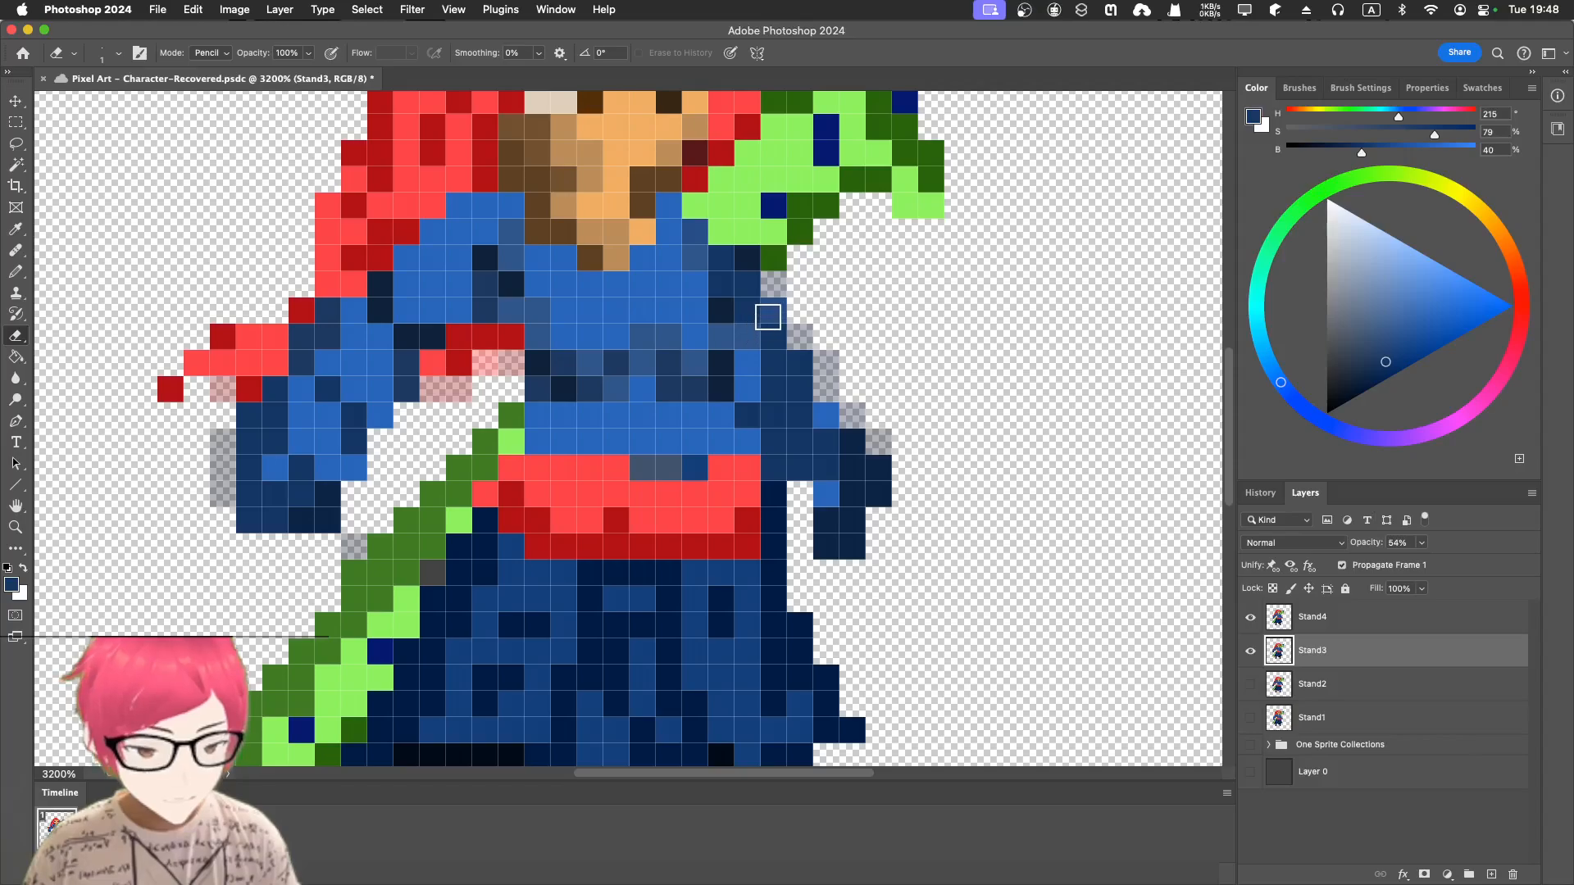
key("b")
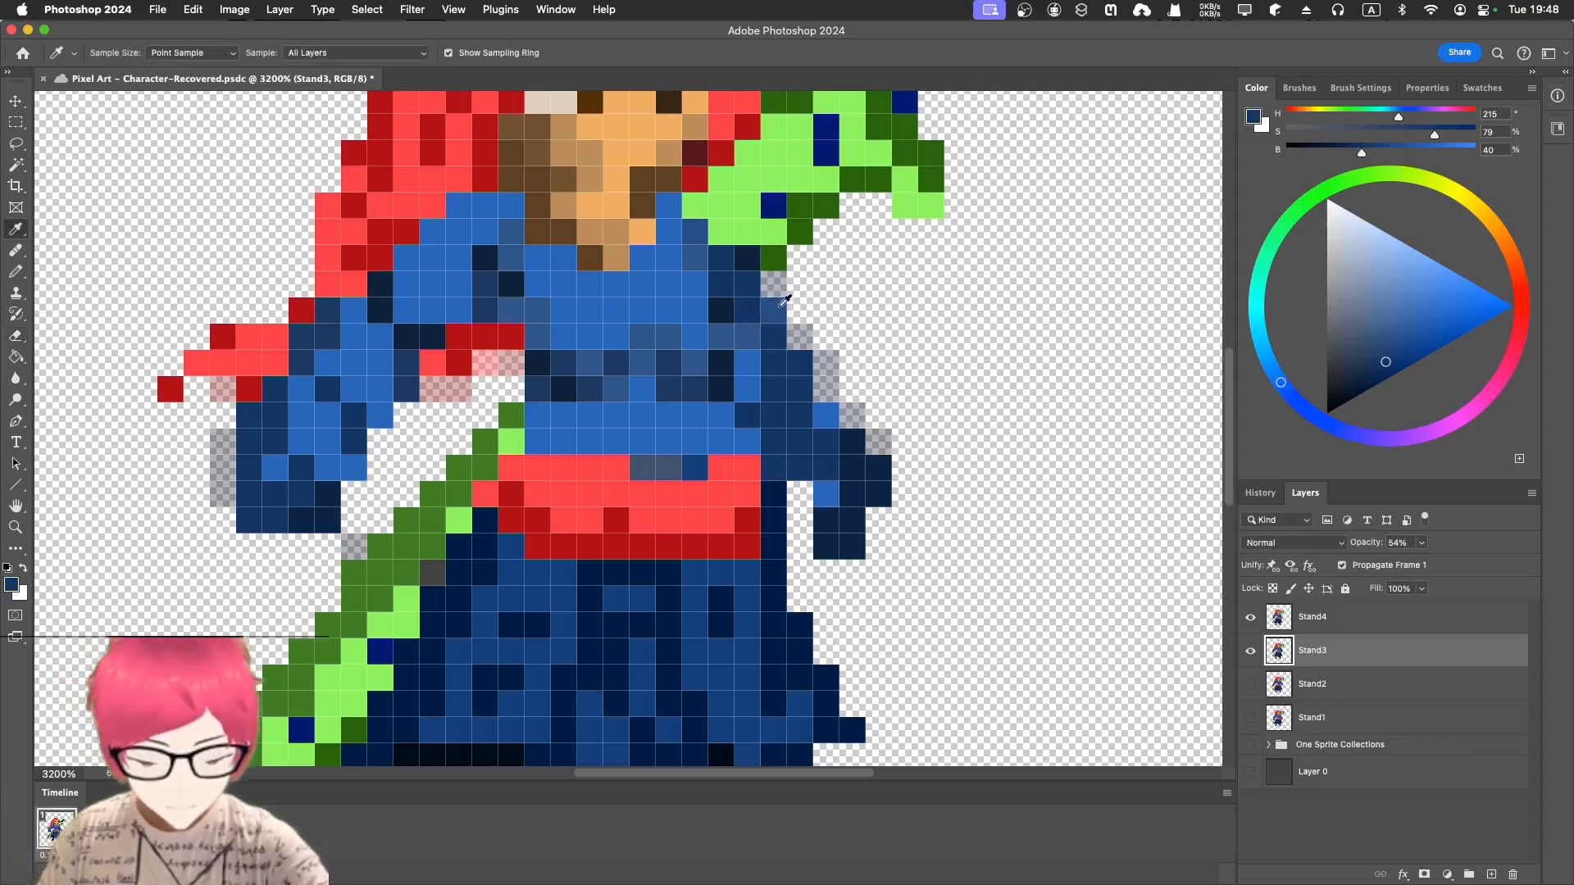
left_click(775, 311, "alt")
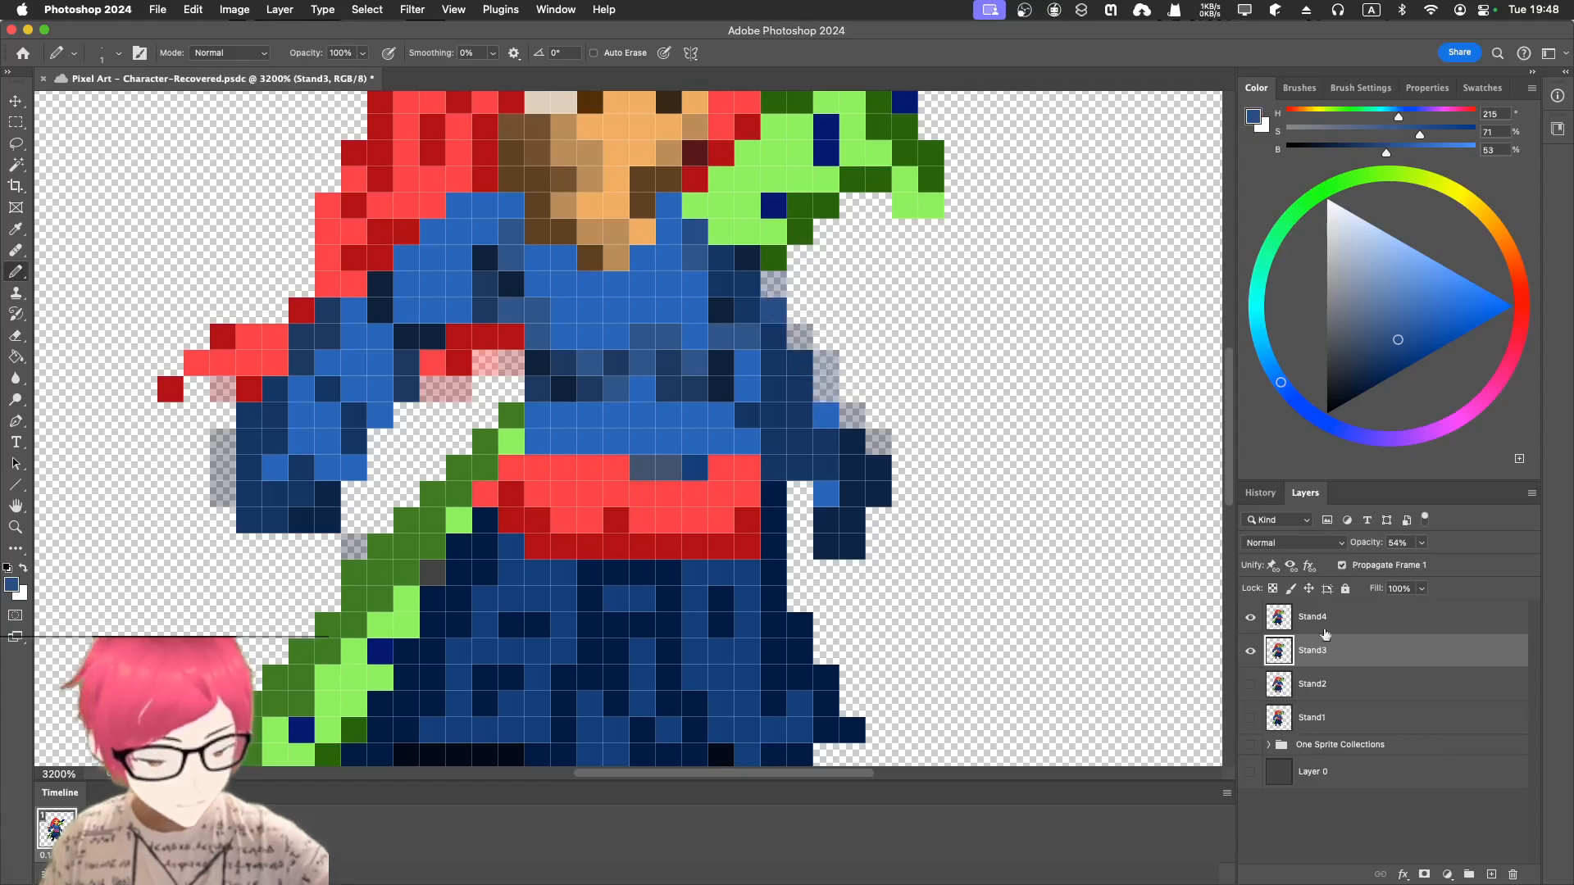
key("alt+bracketright")
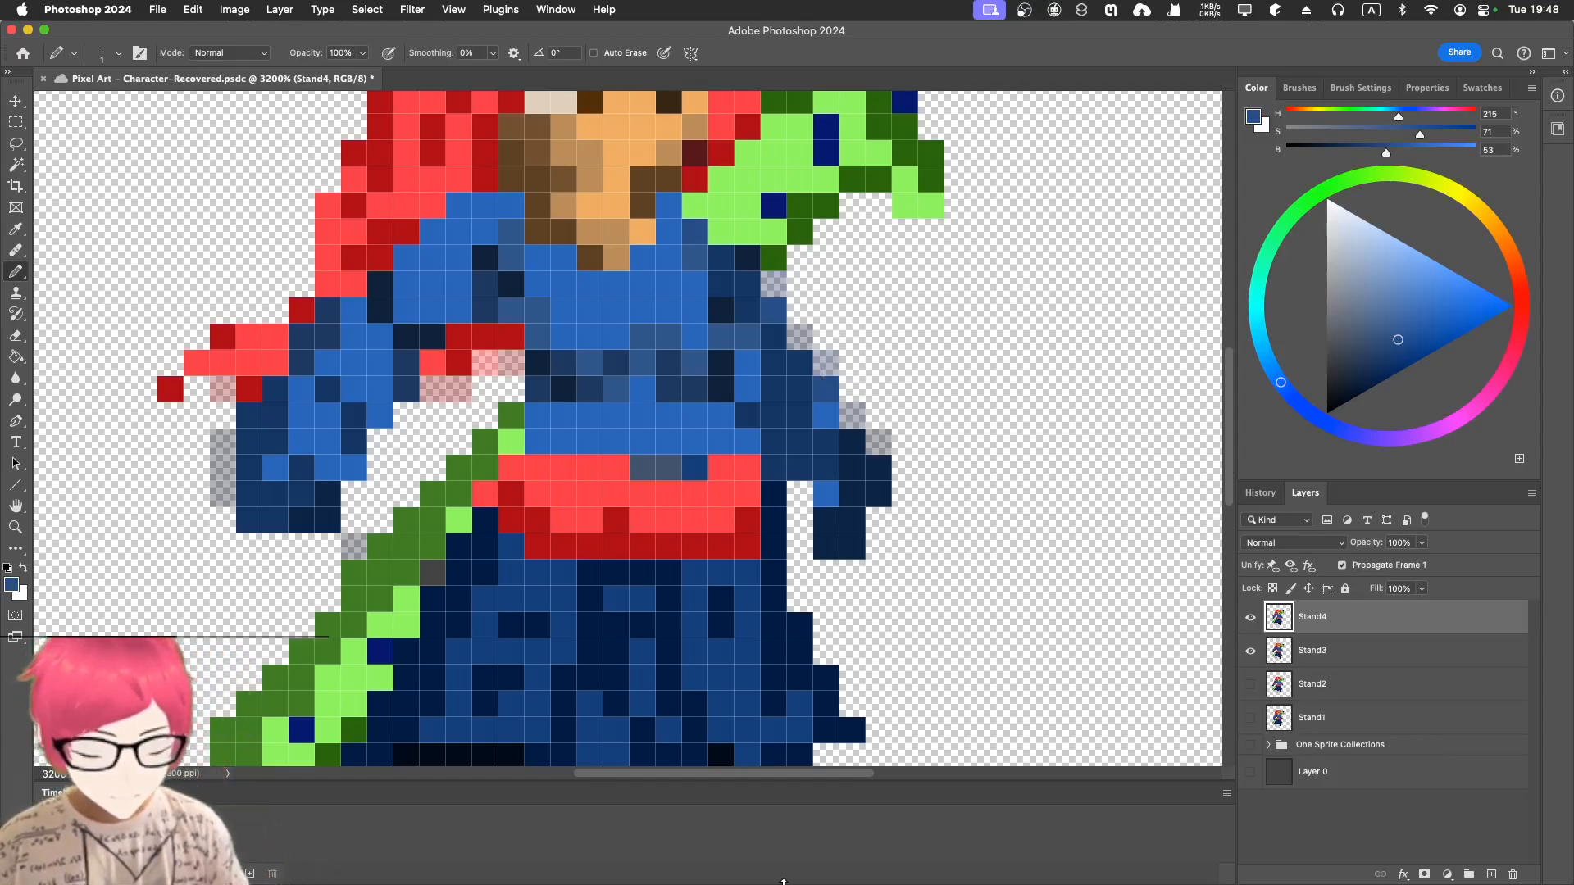
key("super+bracketleft")
key("super+bracketright")
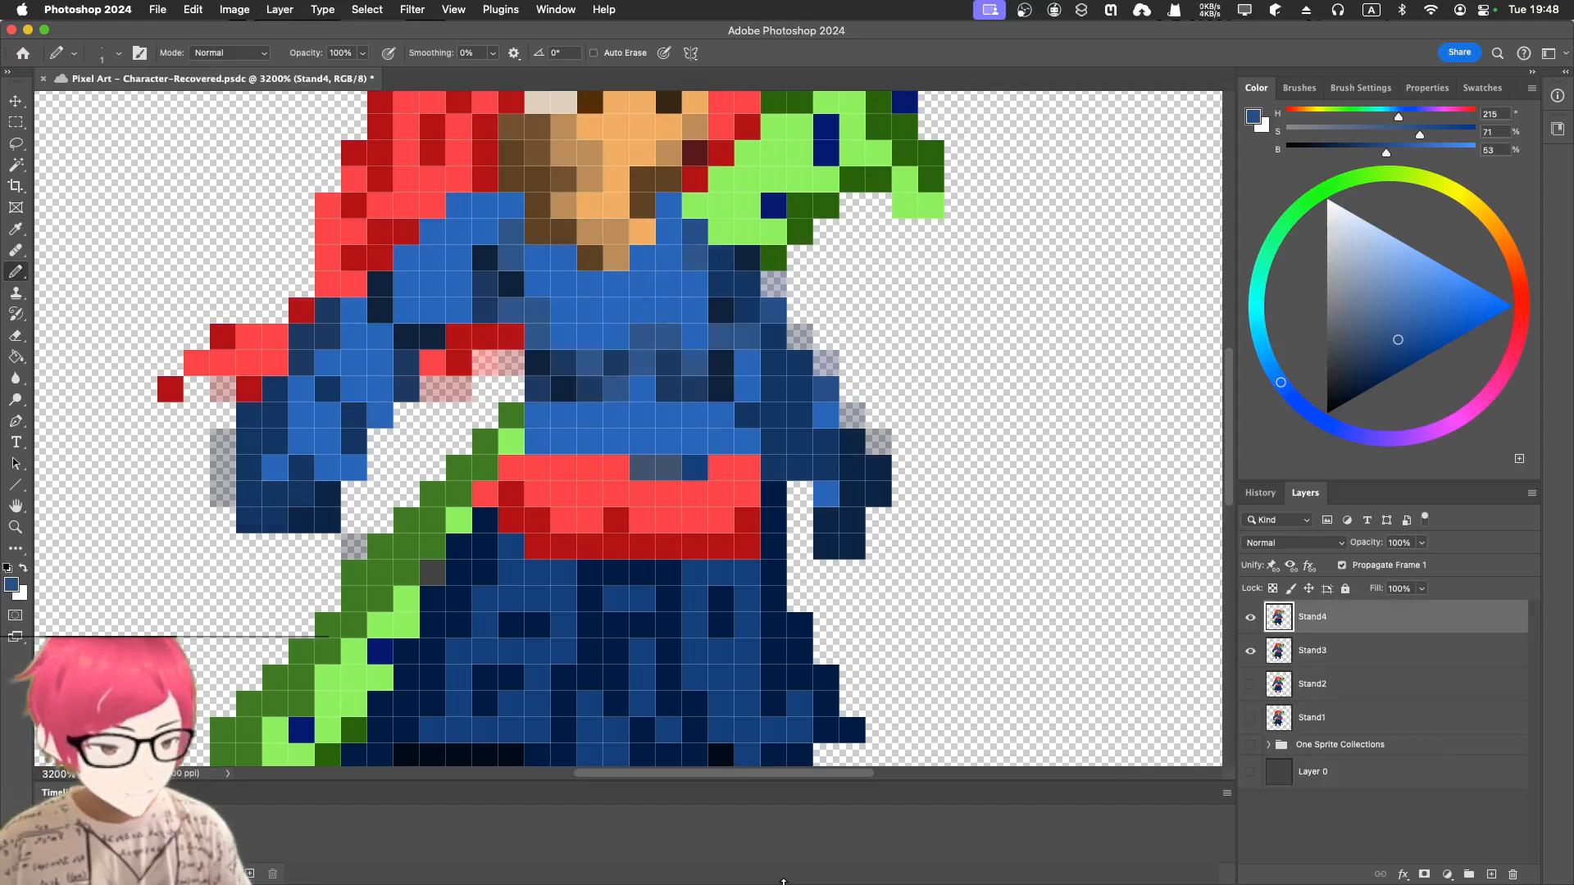
- Compare the whole sprite in Stand4 with Stand3 by hiding and showing the Stand4 layer
key("super+minus")
key("super+minus")
key("super+minus")
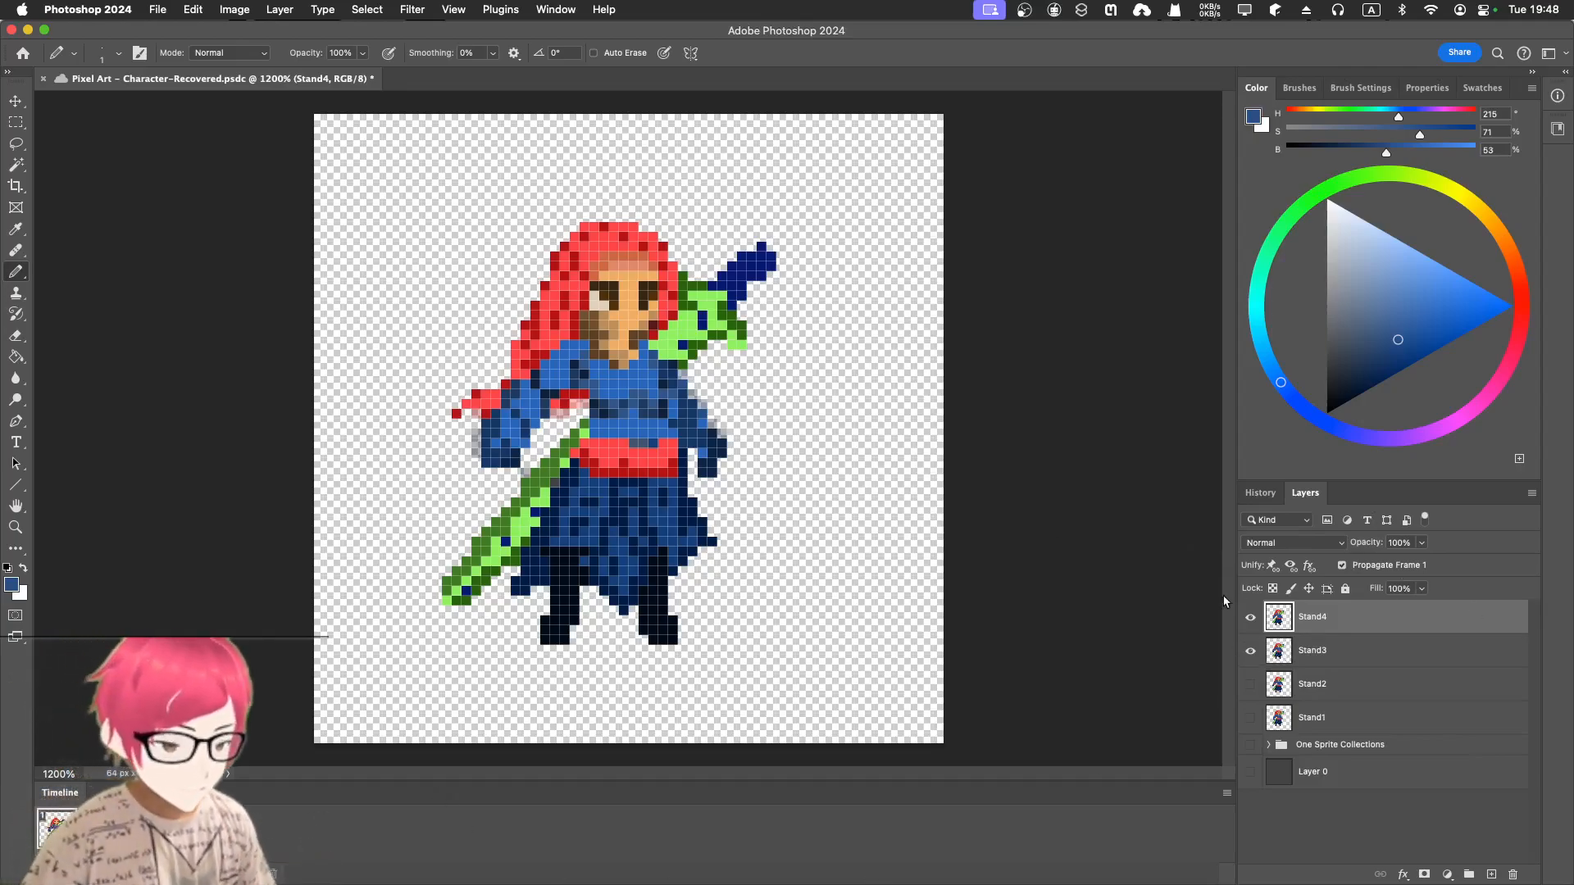
left_click(1250, 619)
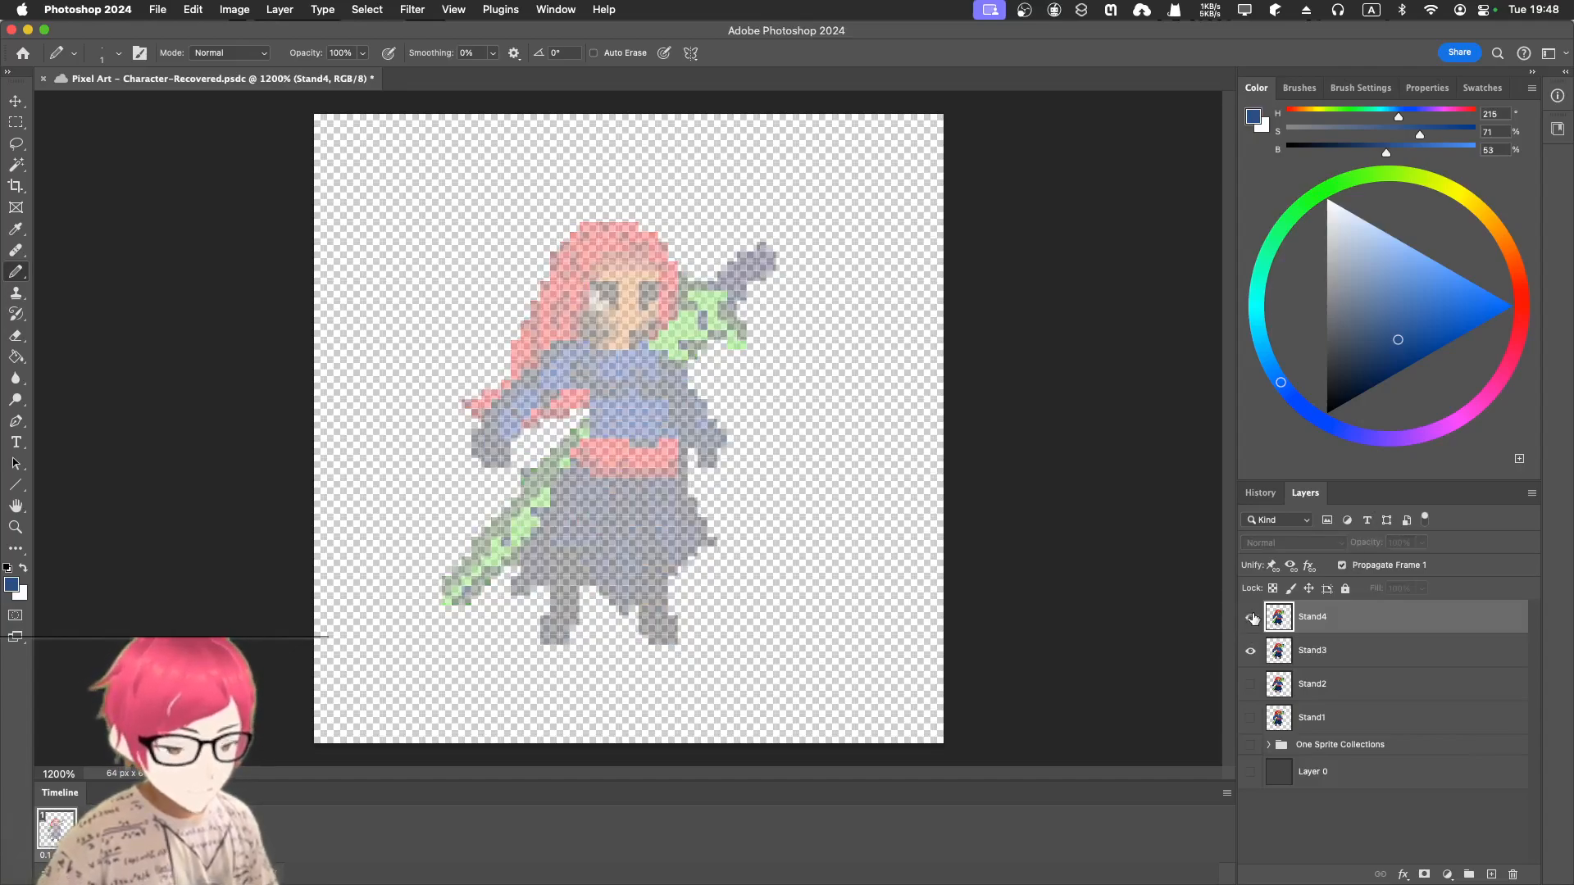
left_click(1251, 618)
- Restore the Stand3 layer's opacity to 100%
left_click(1337, 639)
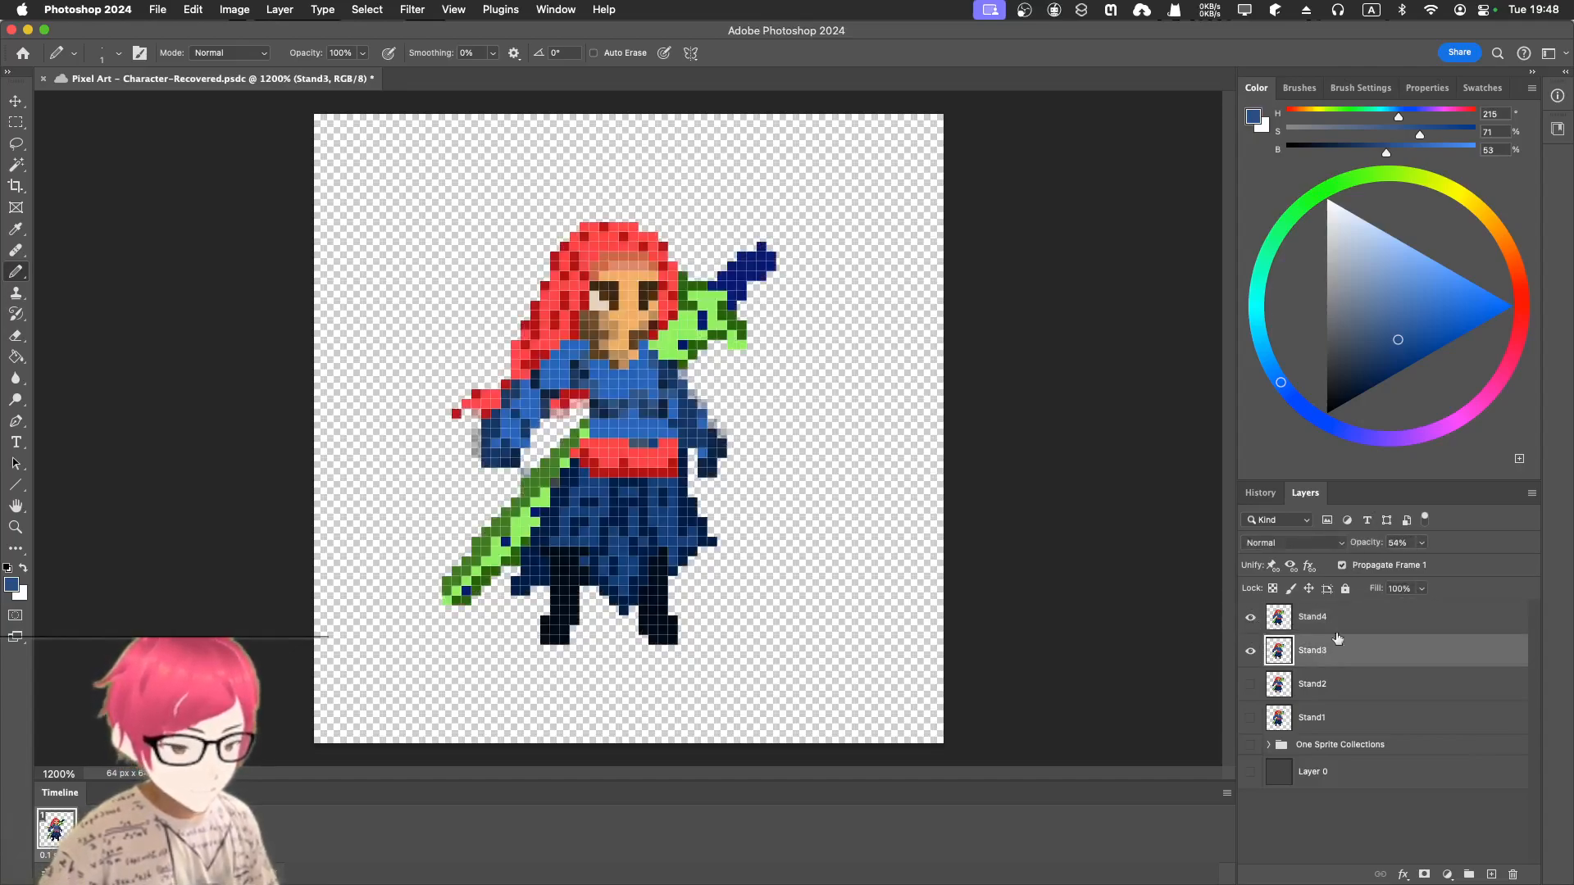
left_click(1422, 542)
left_click_drag(1419, 563, 1517, 564)
left_click(1401, 590)
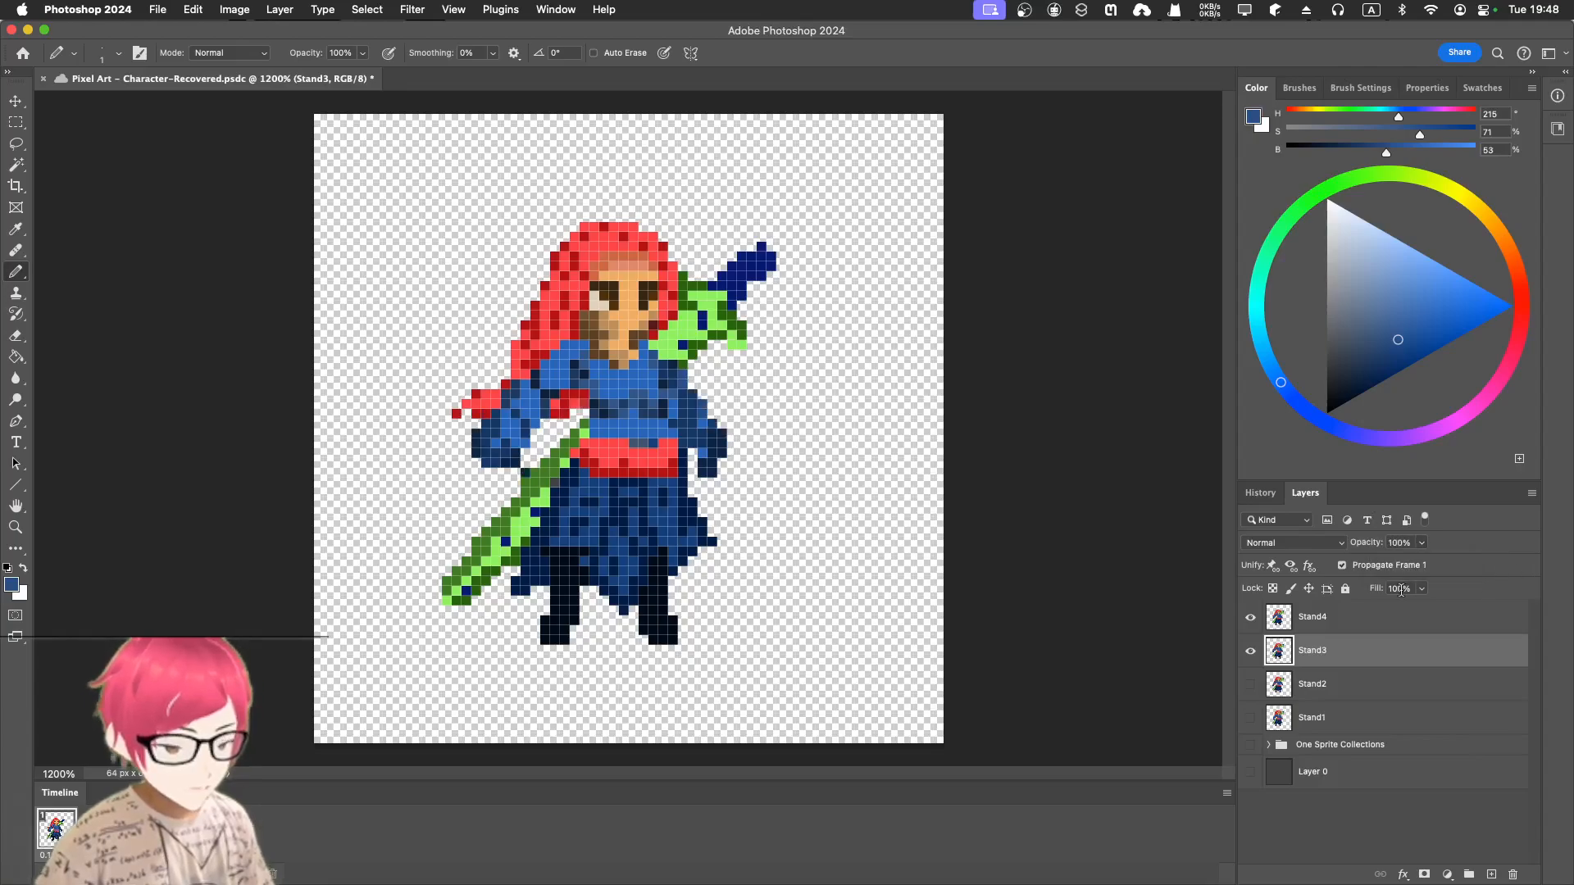
- Compare the sprite's pose in Stand4 with Stand3 by repeatedly hiding and showing the Stand4 layer
left_click(1250, 619)
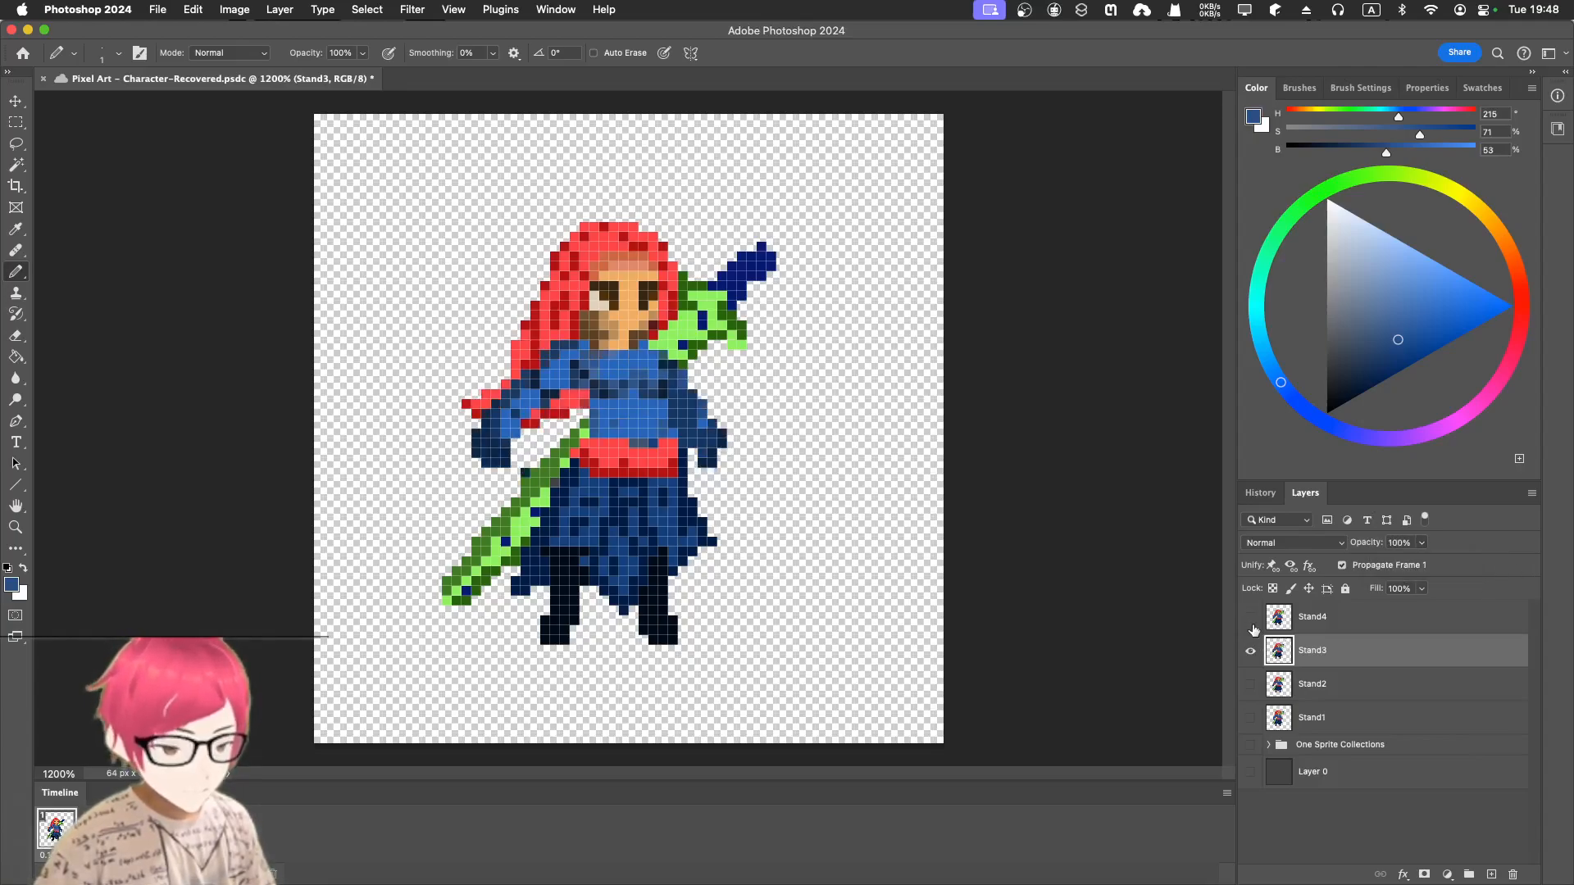
left_click(1251, 619)
left_click(1252, 620)
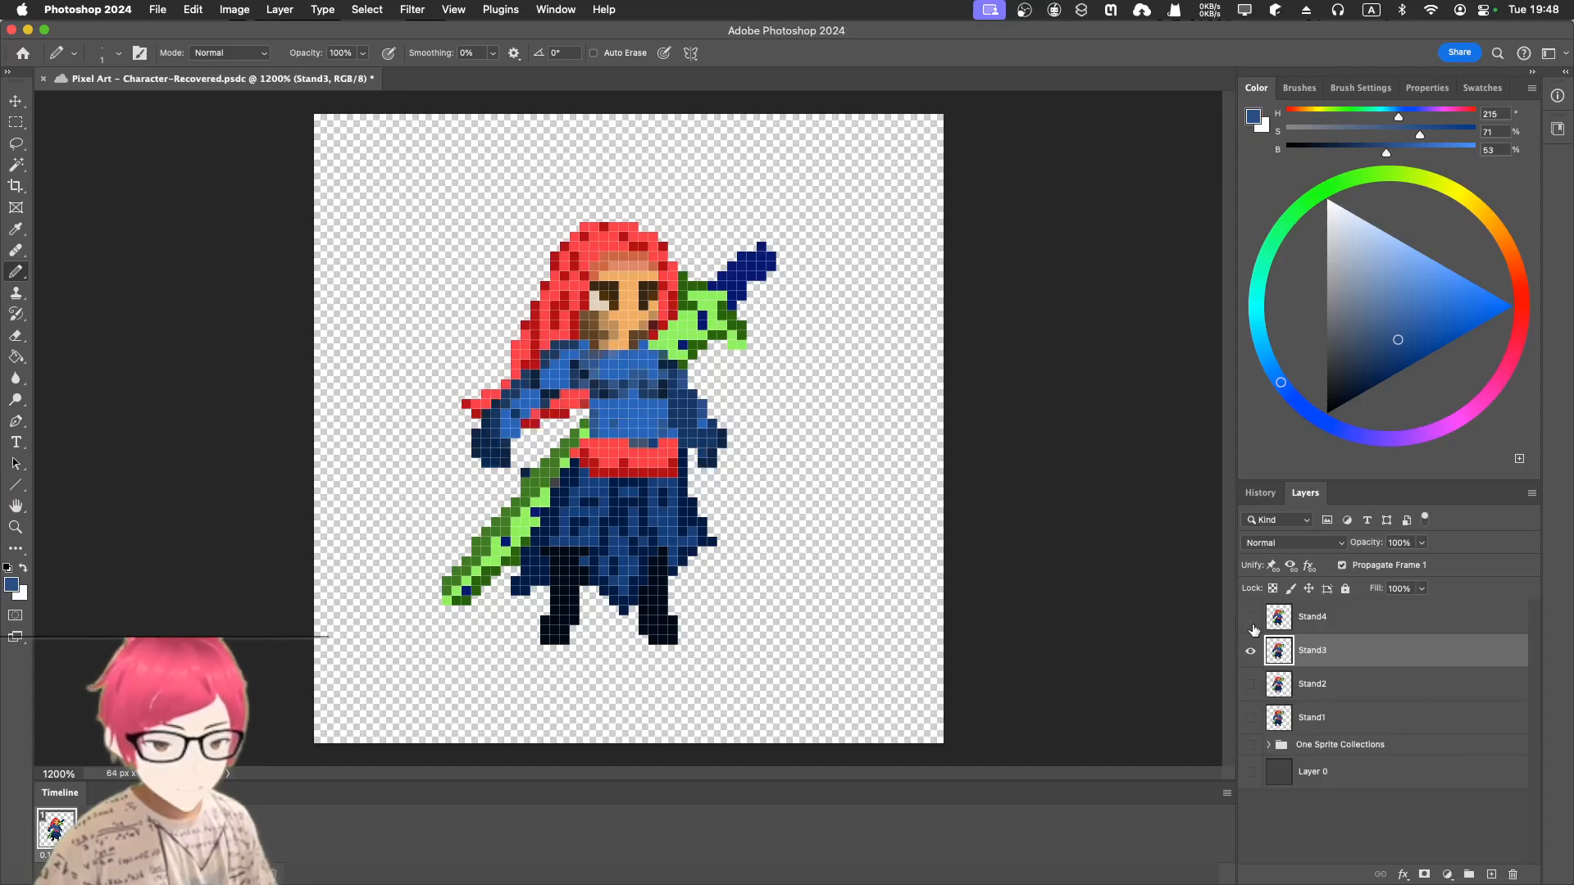
left_click(1251, 620)
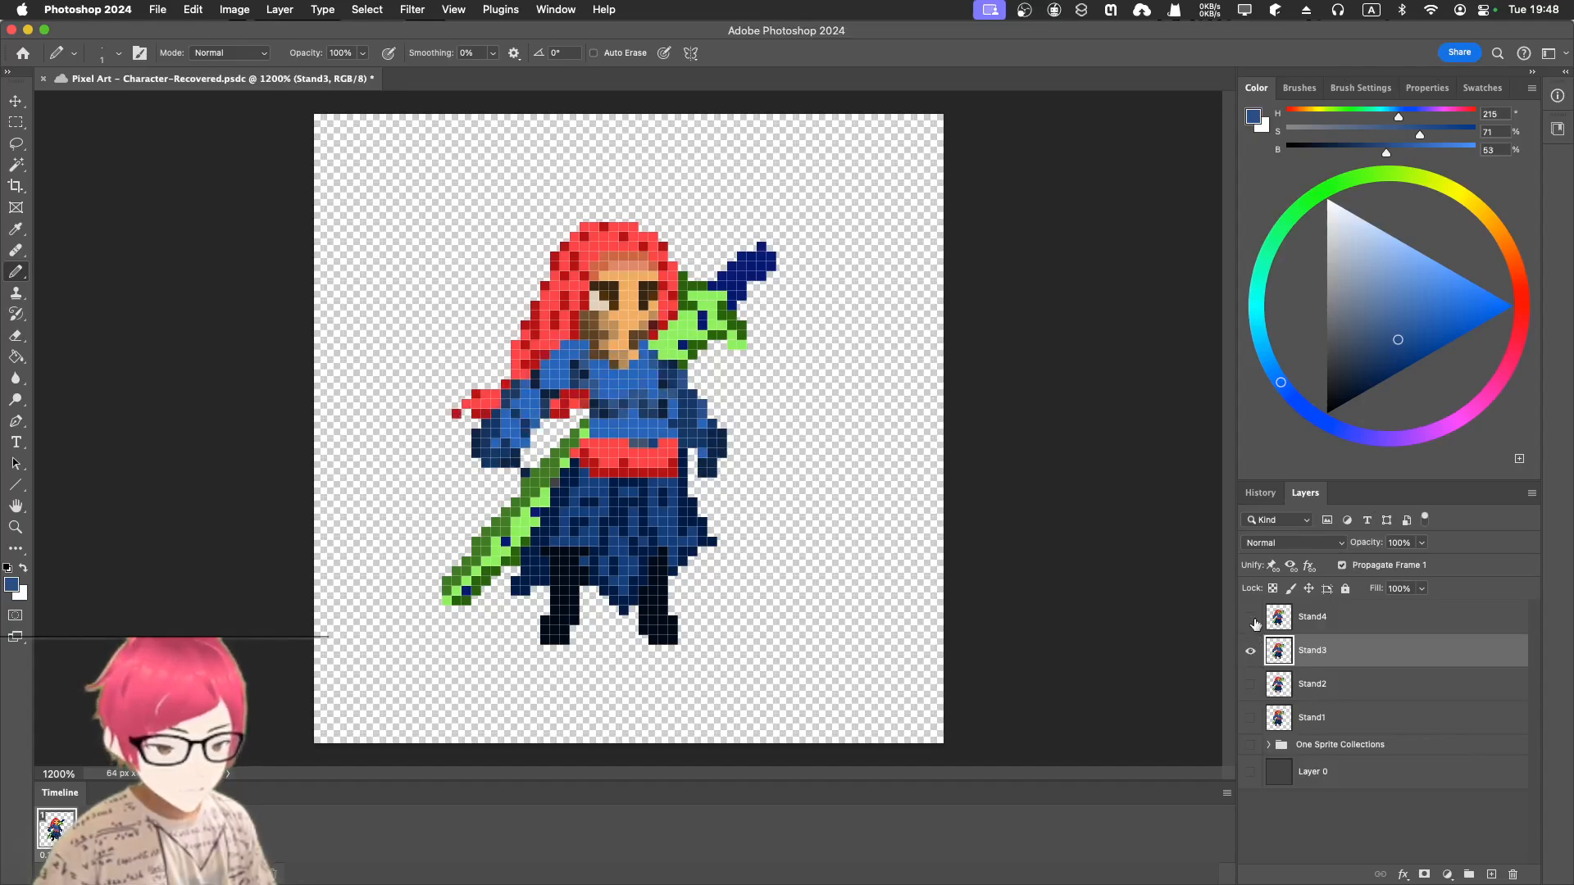
left_click(1253, 620)
- Flip through the Stand2, Stand3 and Stand4 frames to check the motion, leaving only Stand4 visible
left_click(1250, 683)
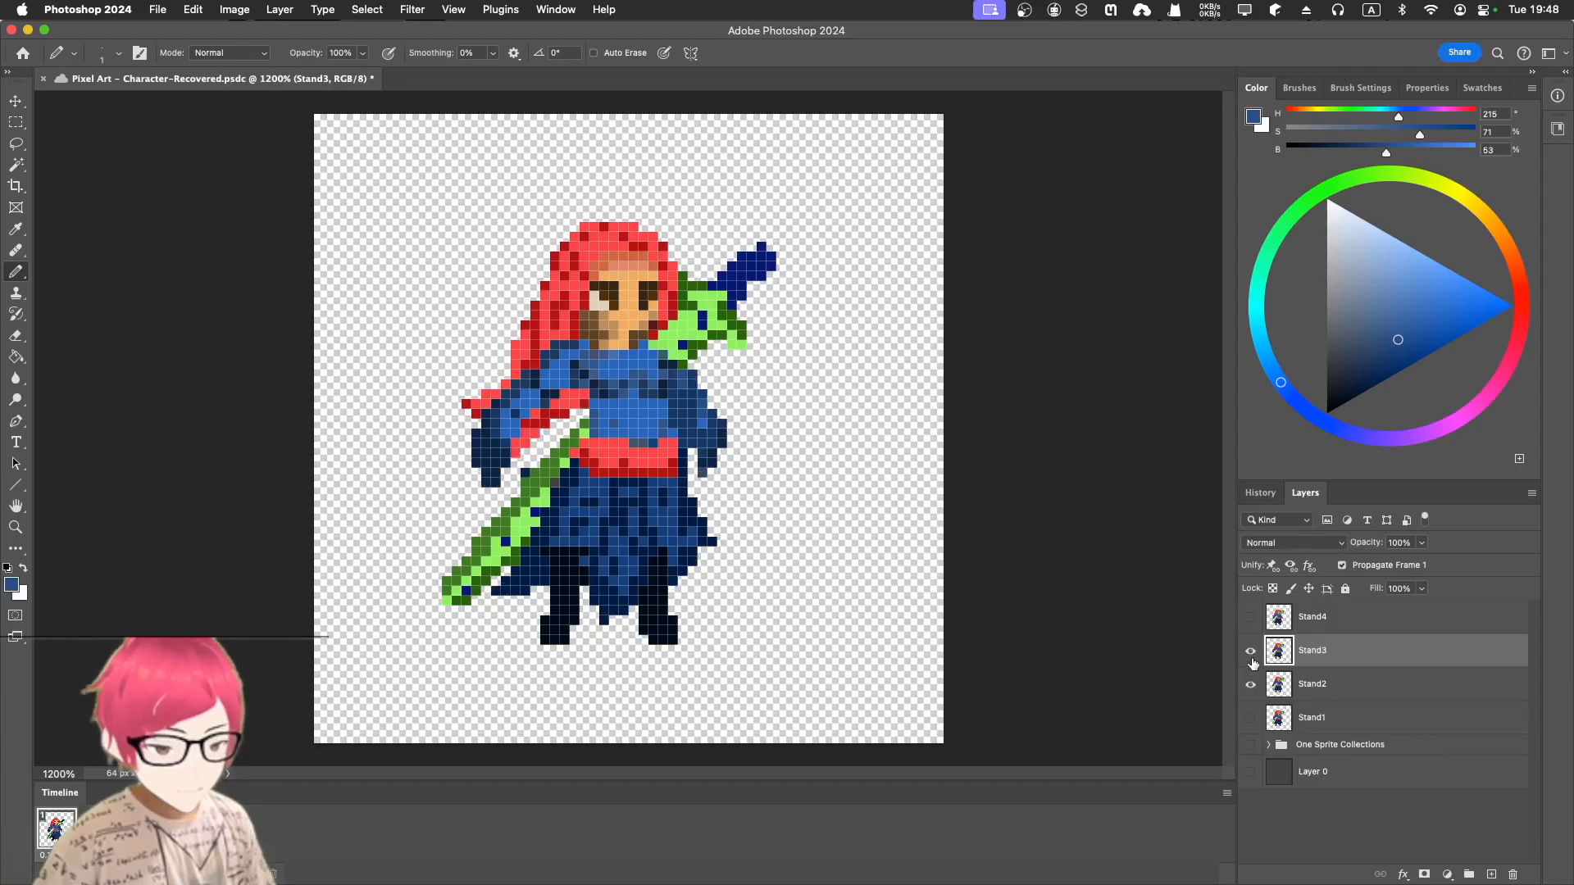
left_click(1252, 652)
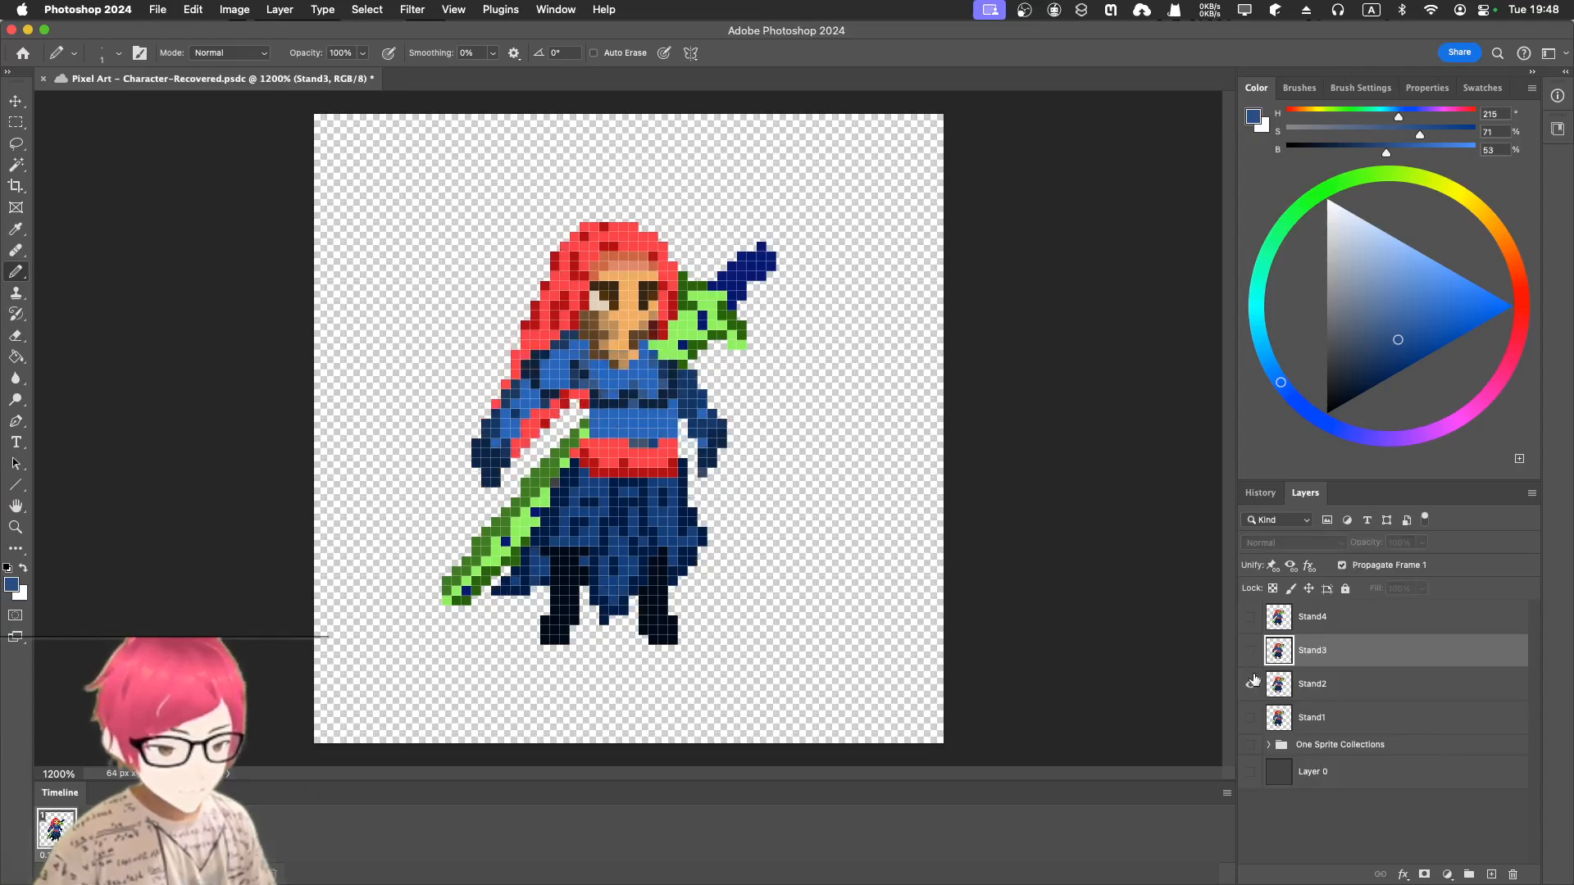
left_click(1250, 654)
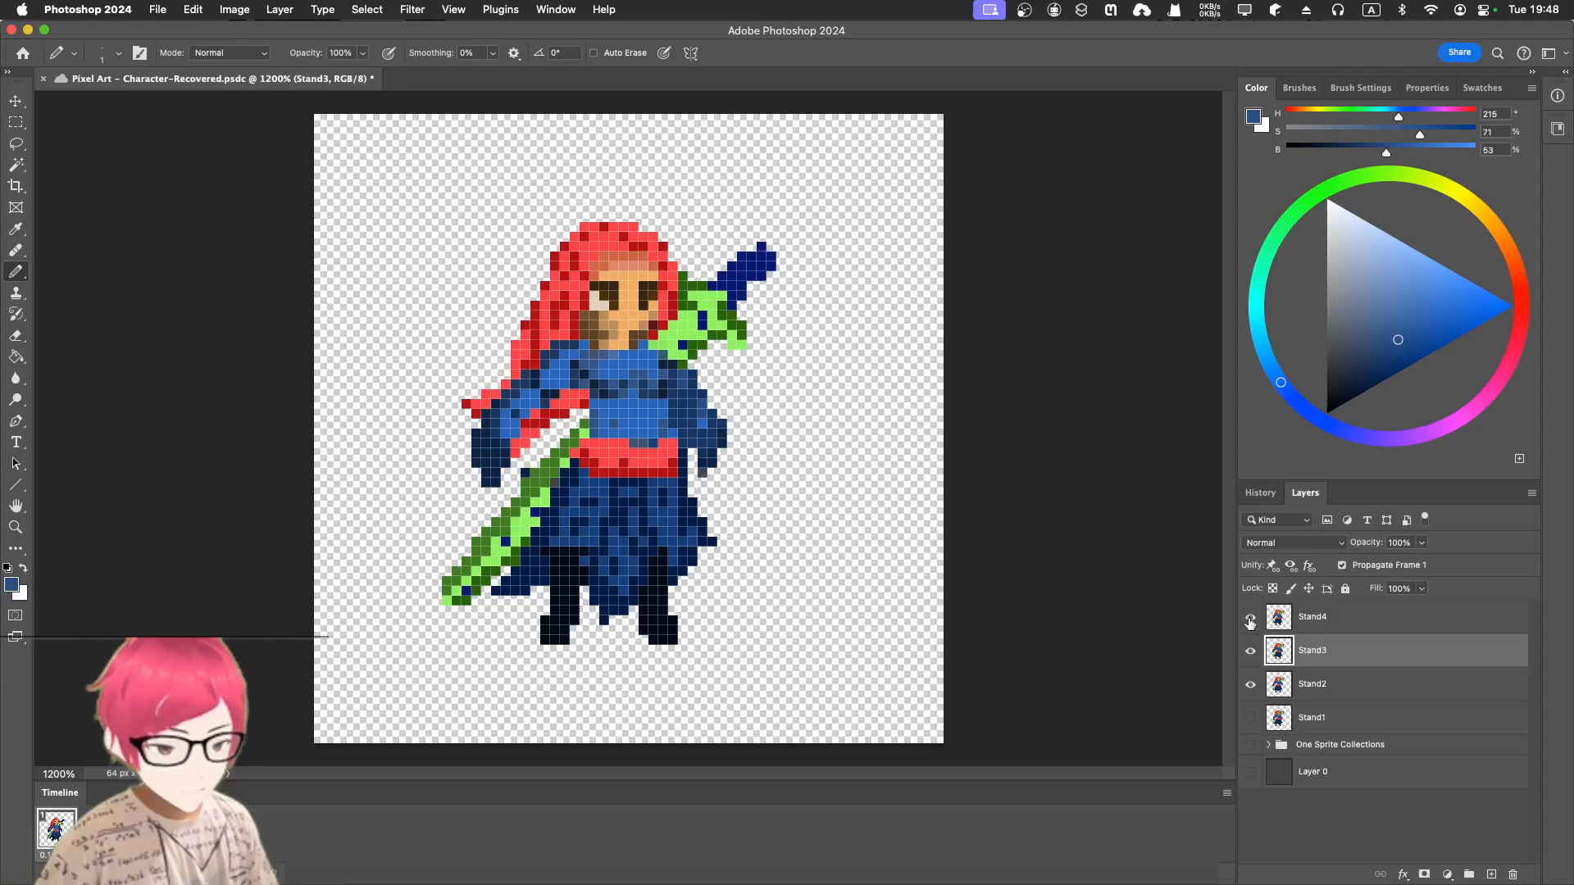
left_click(1249, 621)
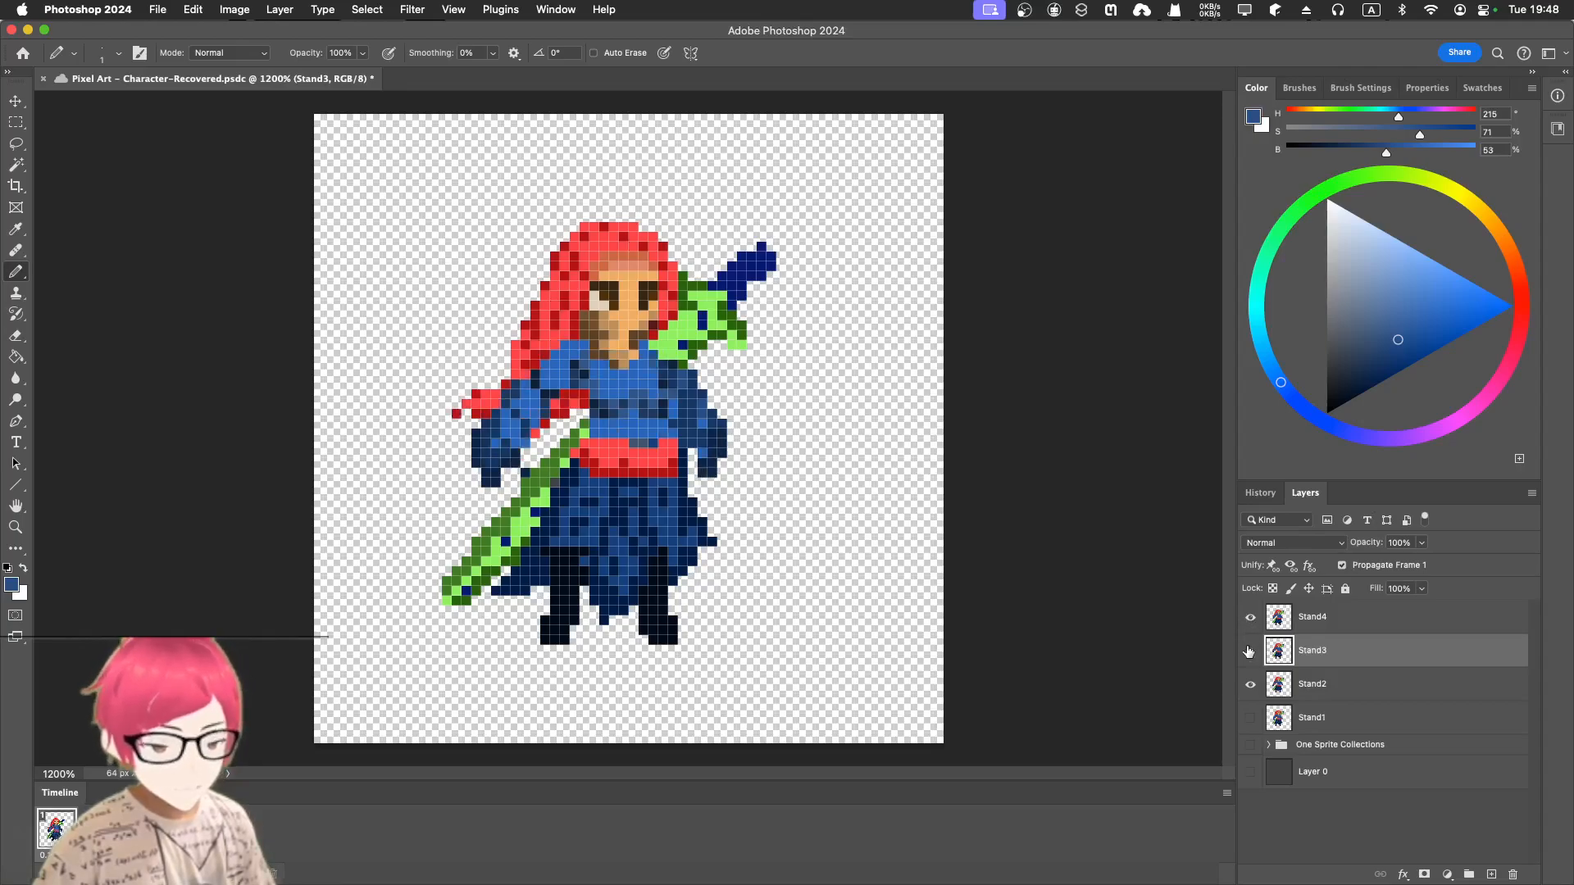
left_click(1249, 652)
left_click(1249, 685)
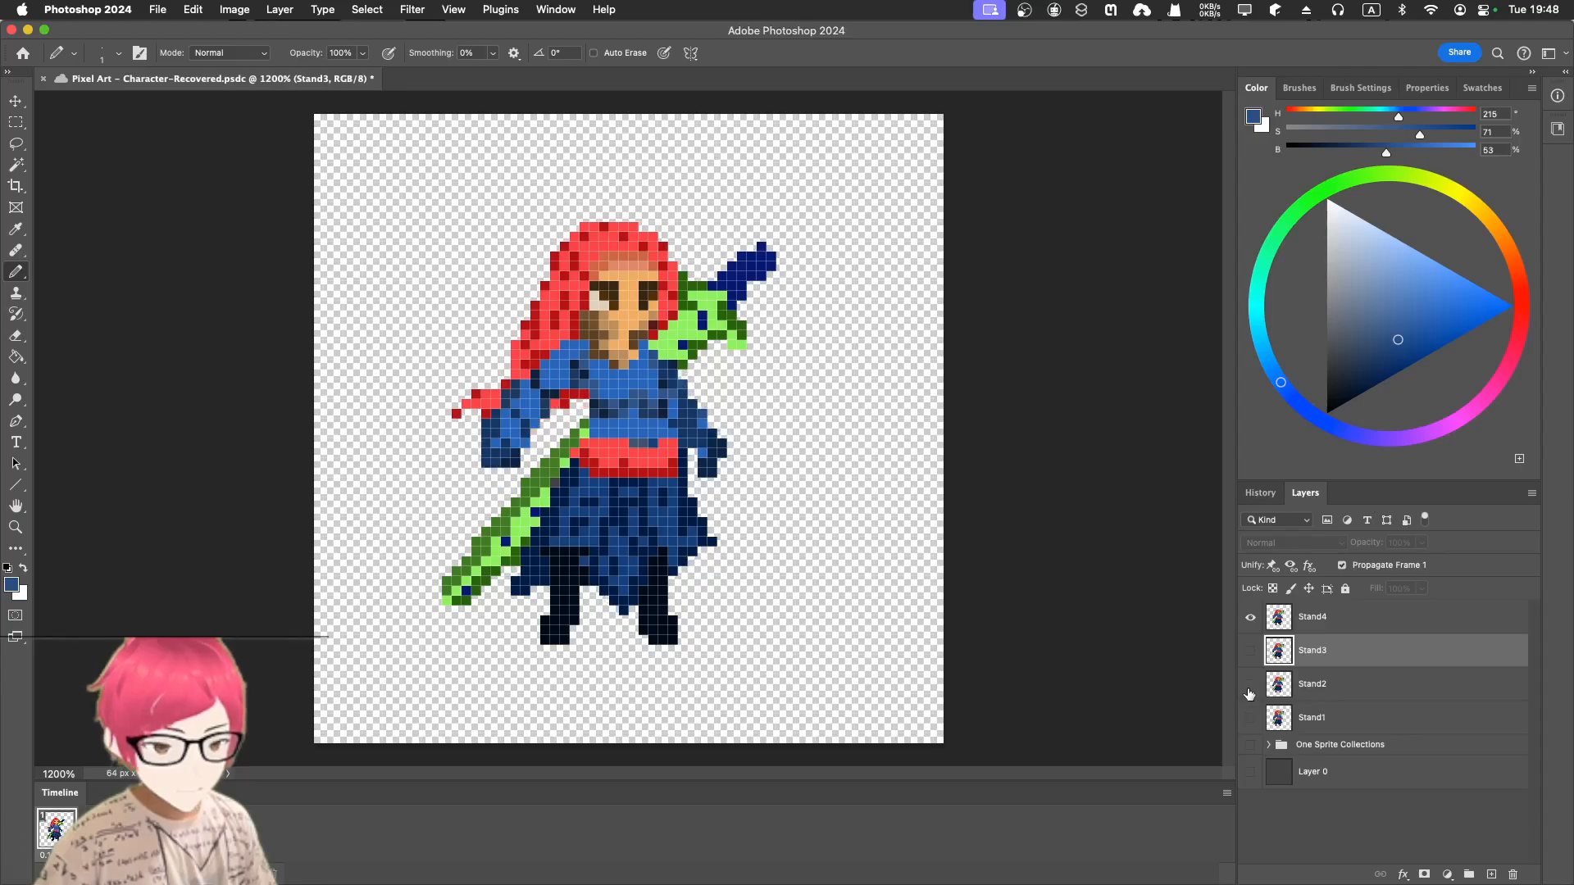
- Lasso the chest area on the Stand4 layer, move it up two pixels and clear the selection
left_click(1316, 617)
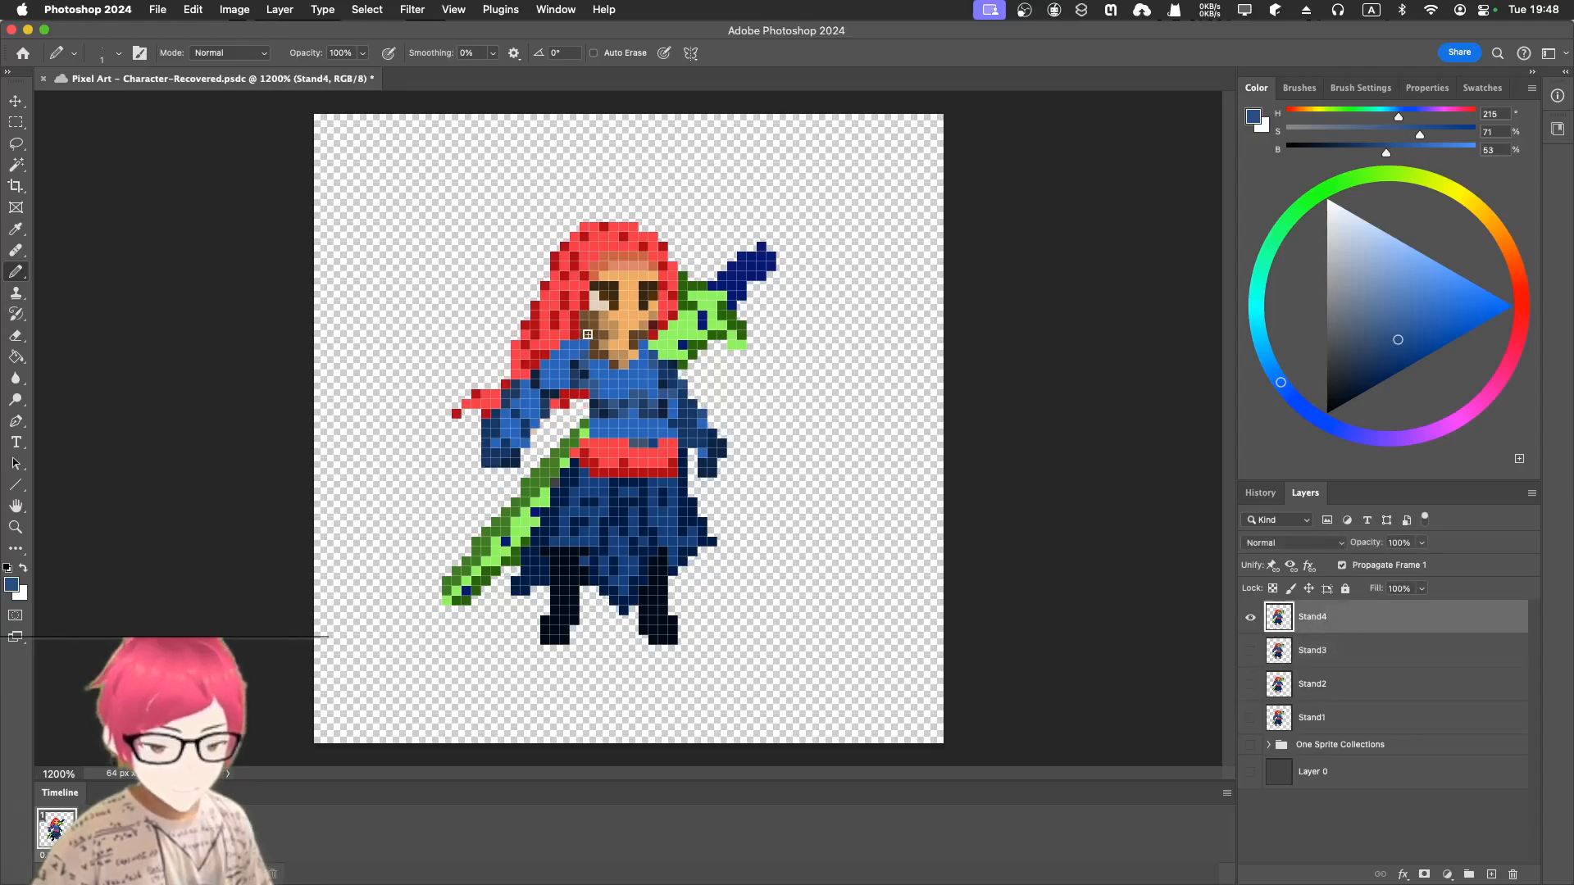
scroll(565, 350, "up", 6)
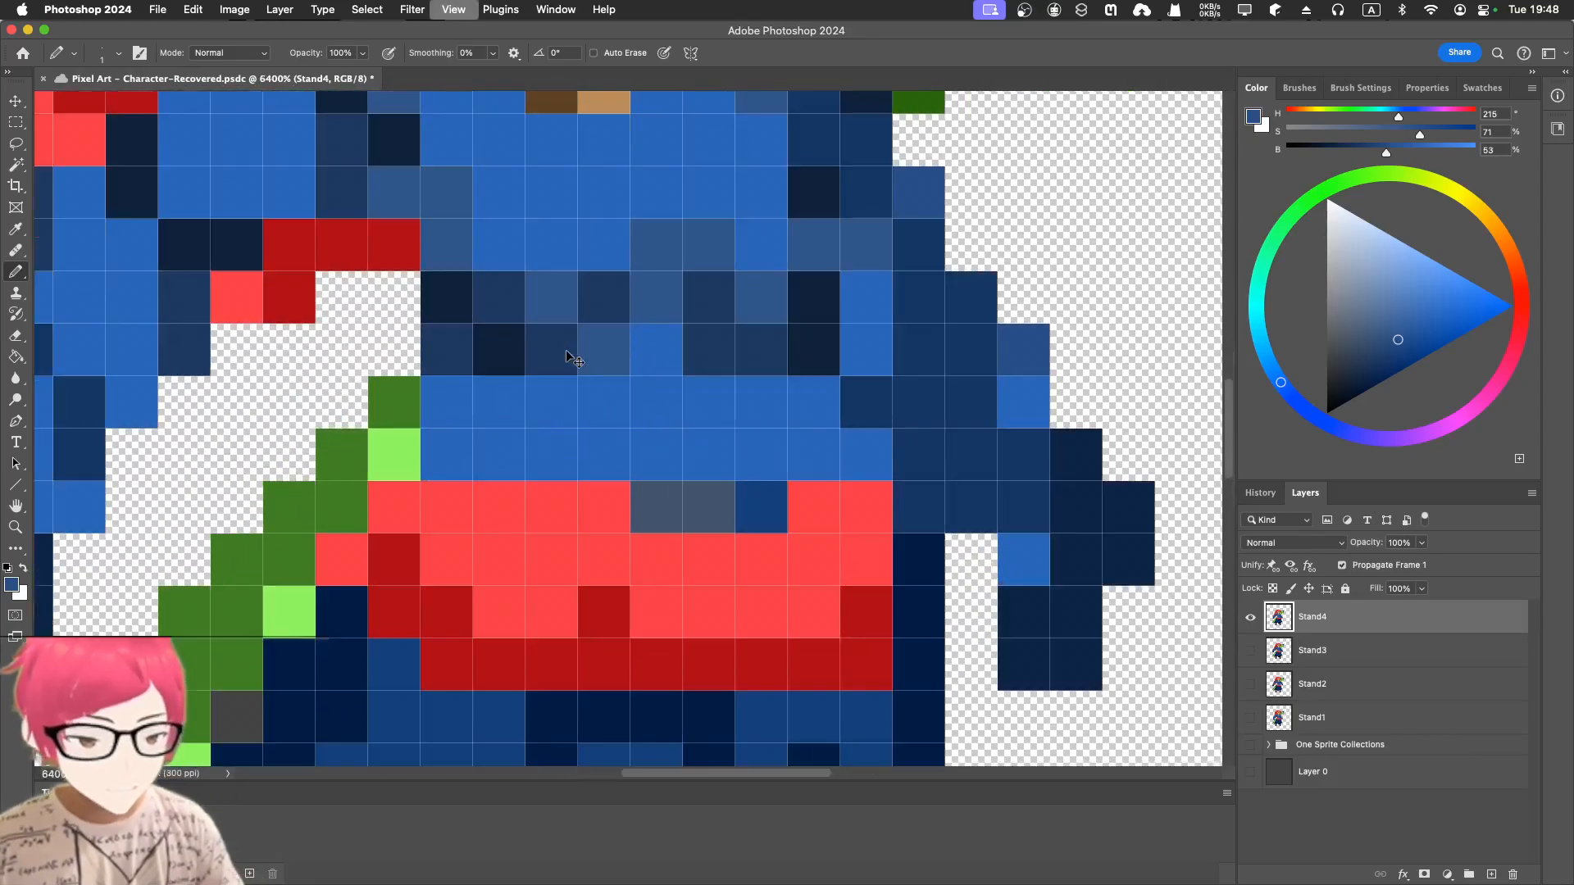
scroll(565, 349, "down", 2)
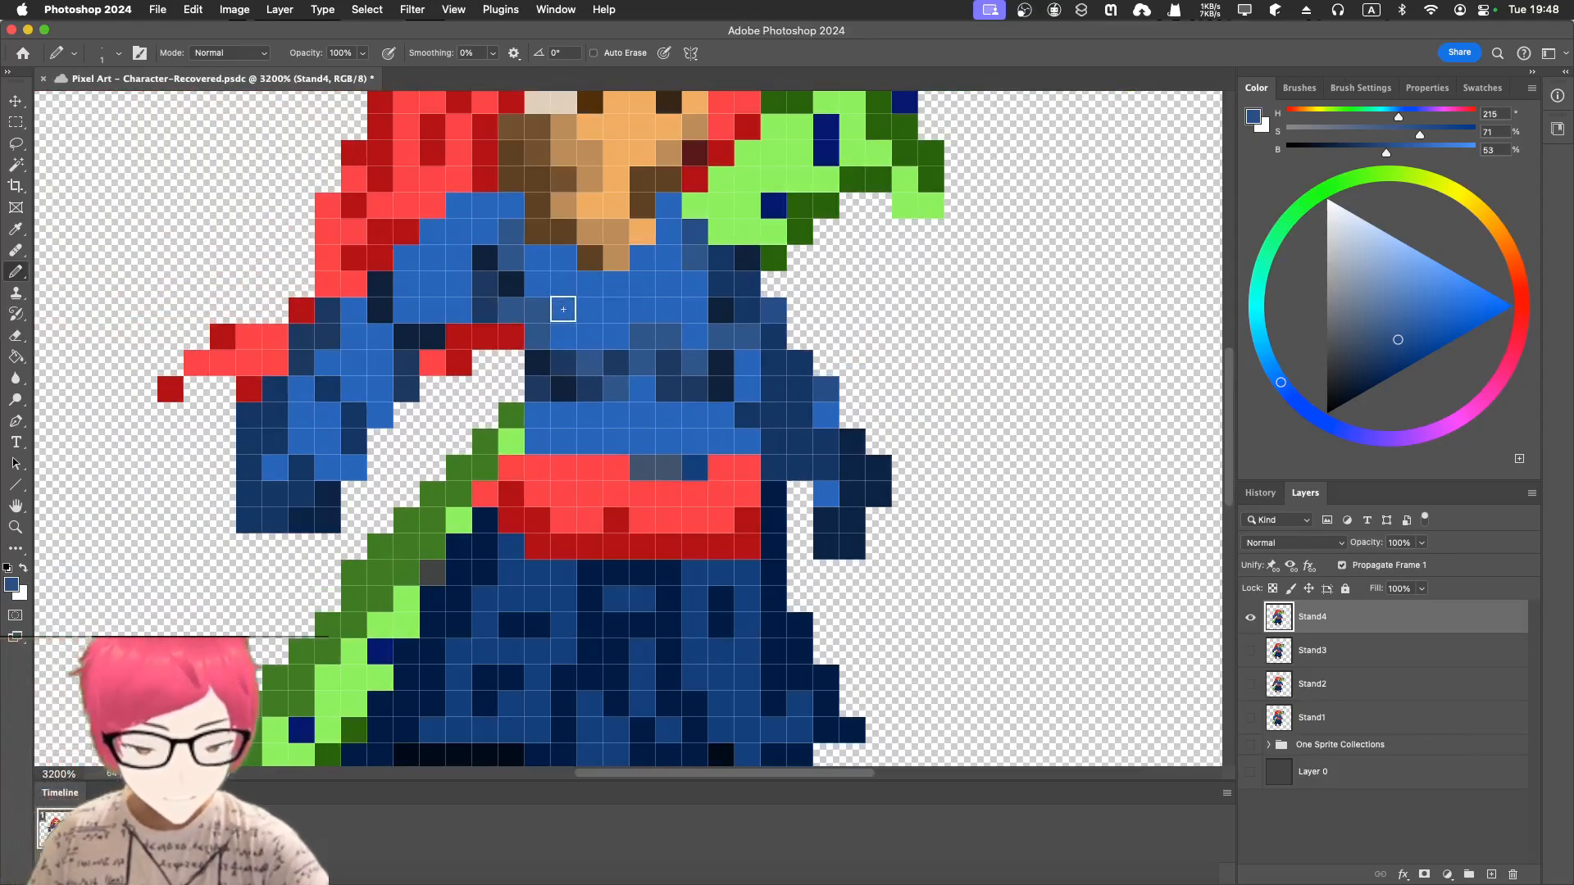
key("l")
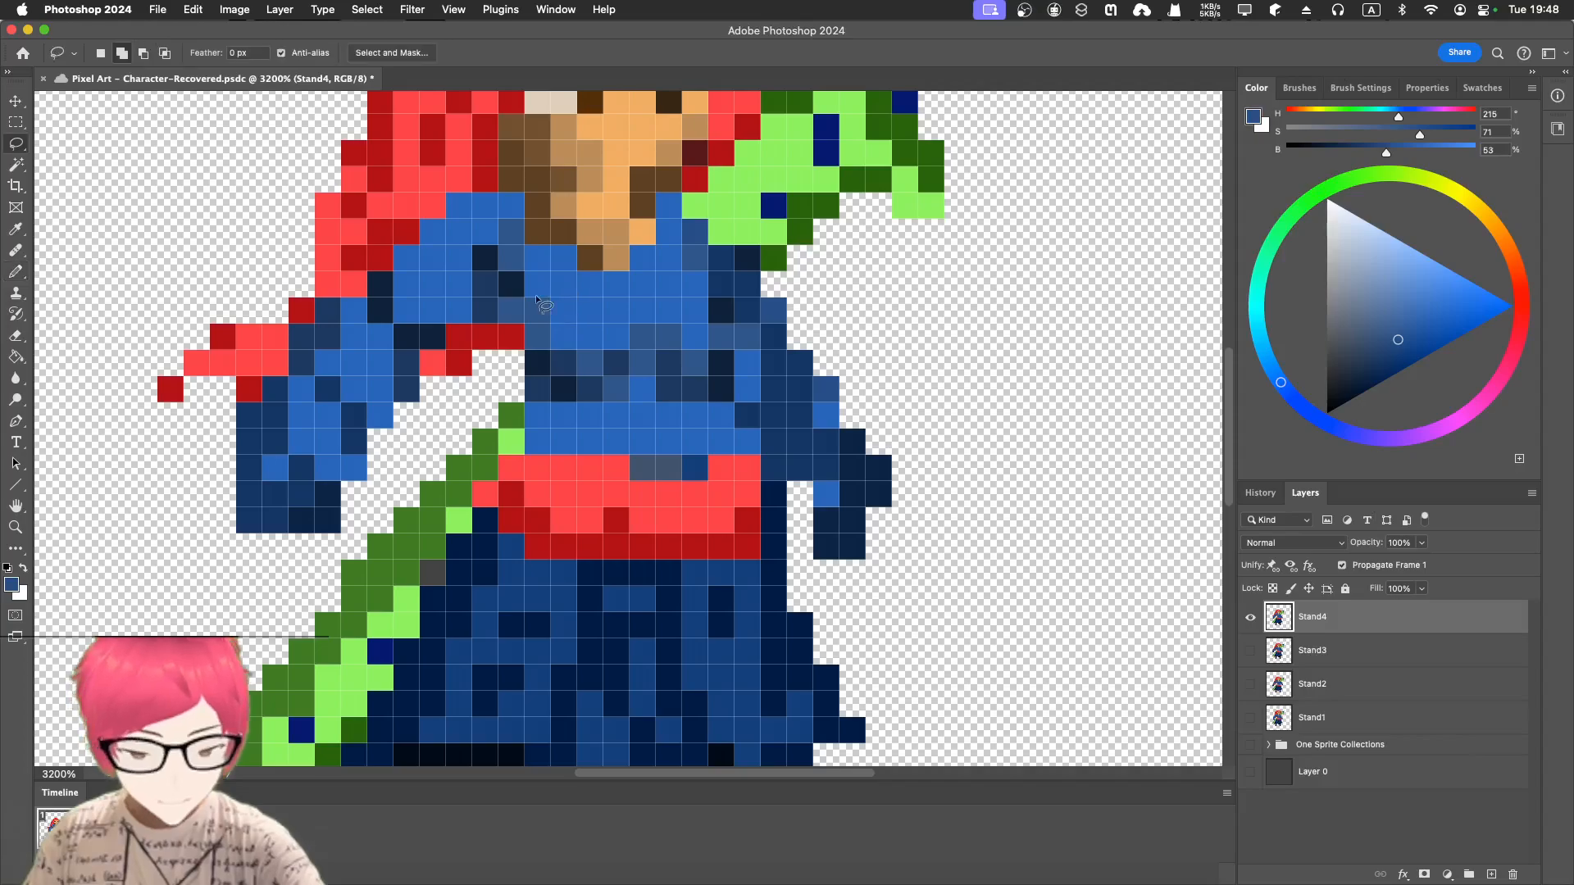
mouse_move(526, 277)
left_mouse_down()
mouse_move(527, 361)
mouse_move(590, 412)
mouse_move(703, 416)
mouse_move(732, 402)
mouse_move(736, 274)
mouse_move(651, 256)
mouse_move(521, 271)
left_mouse_up()
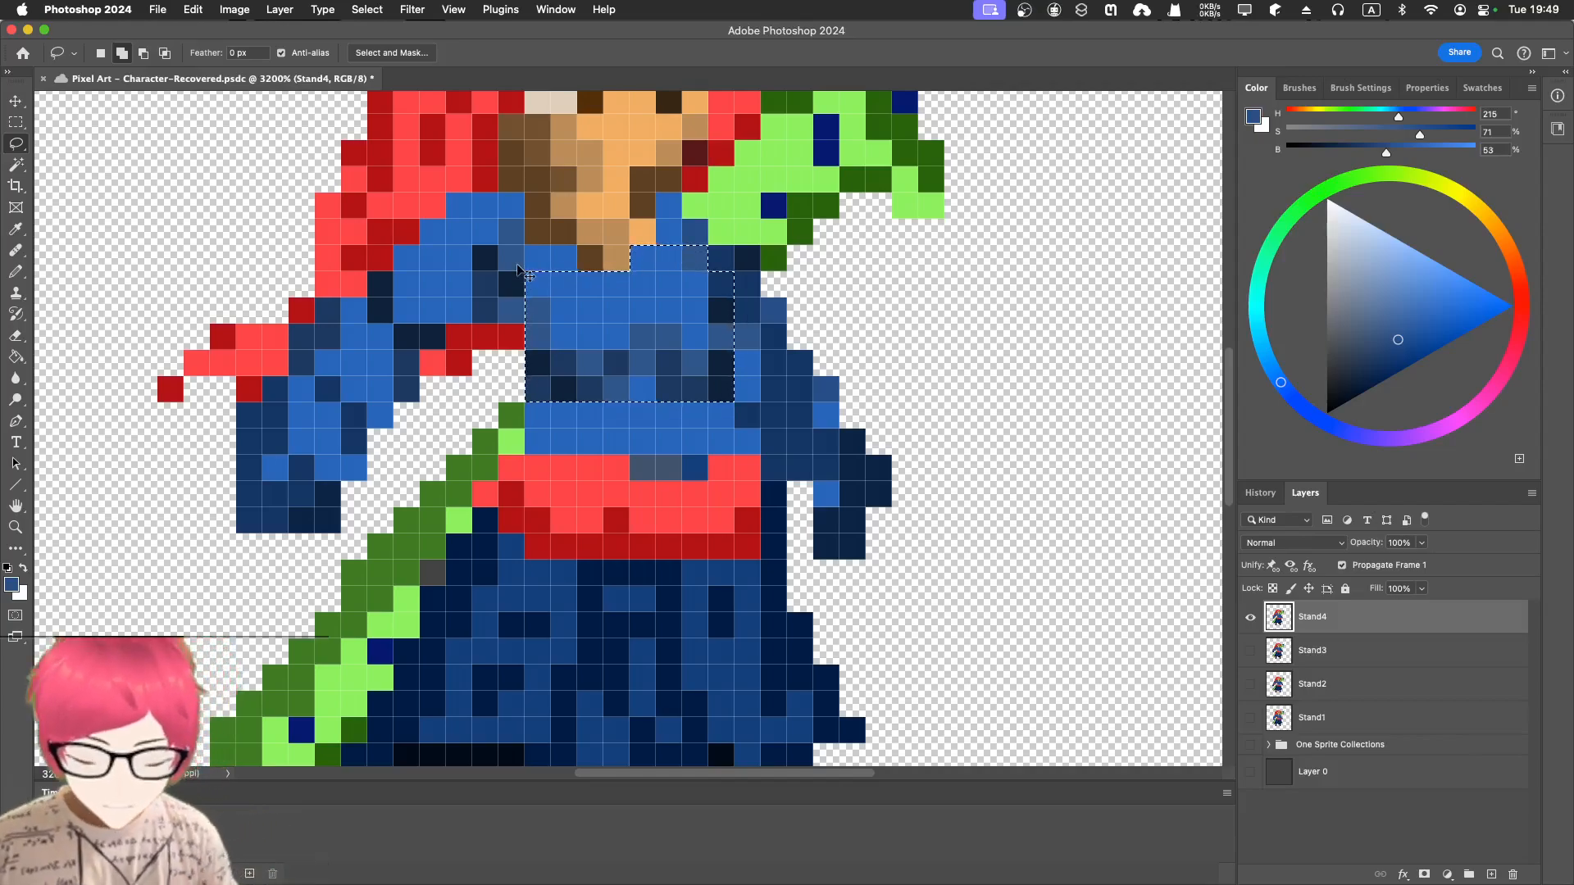
key("ctrl+t")
key("Up")
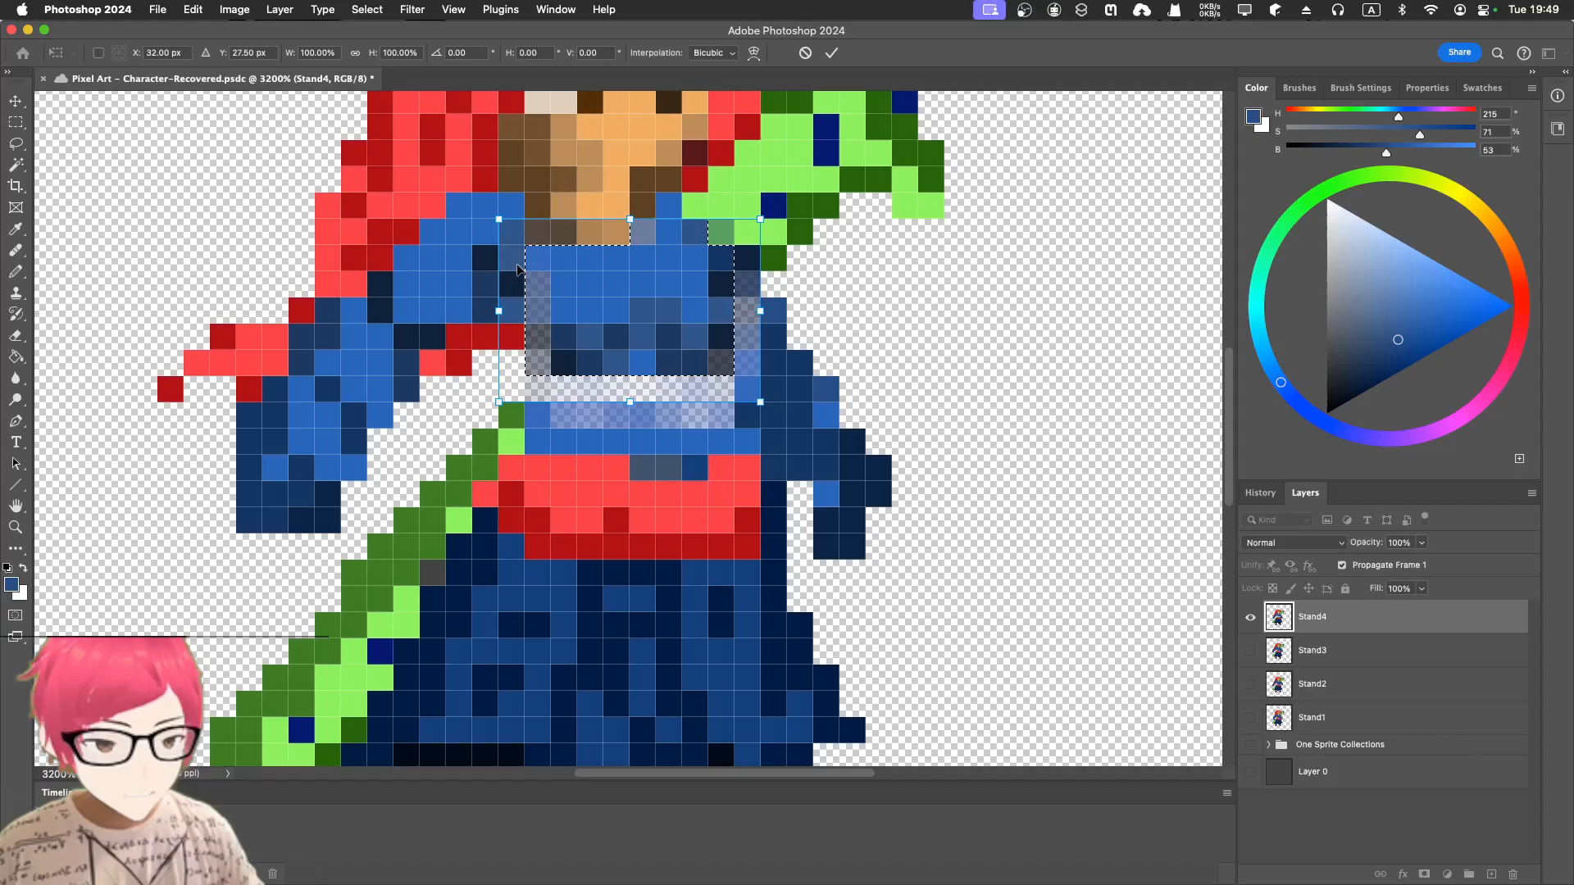
key("Up")
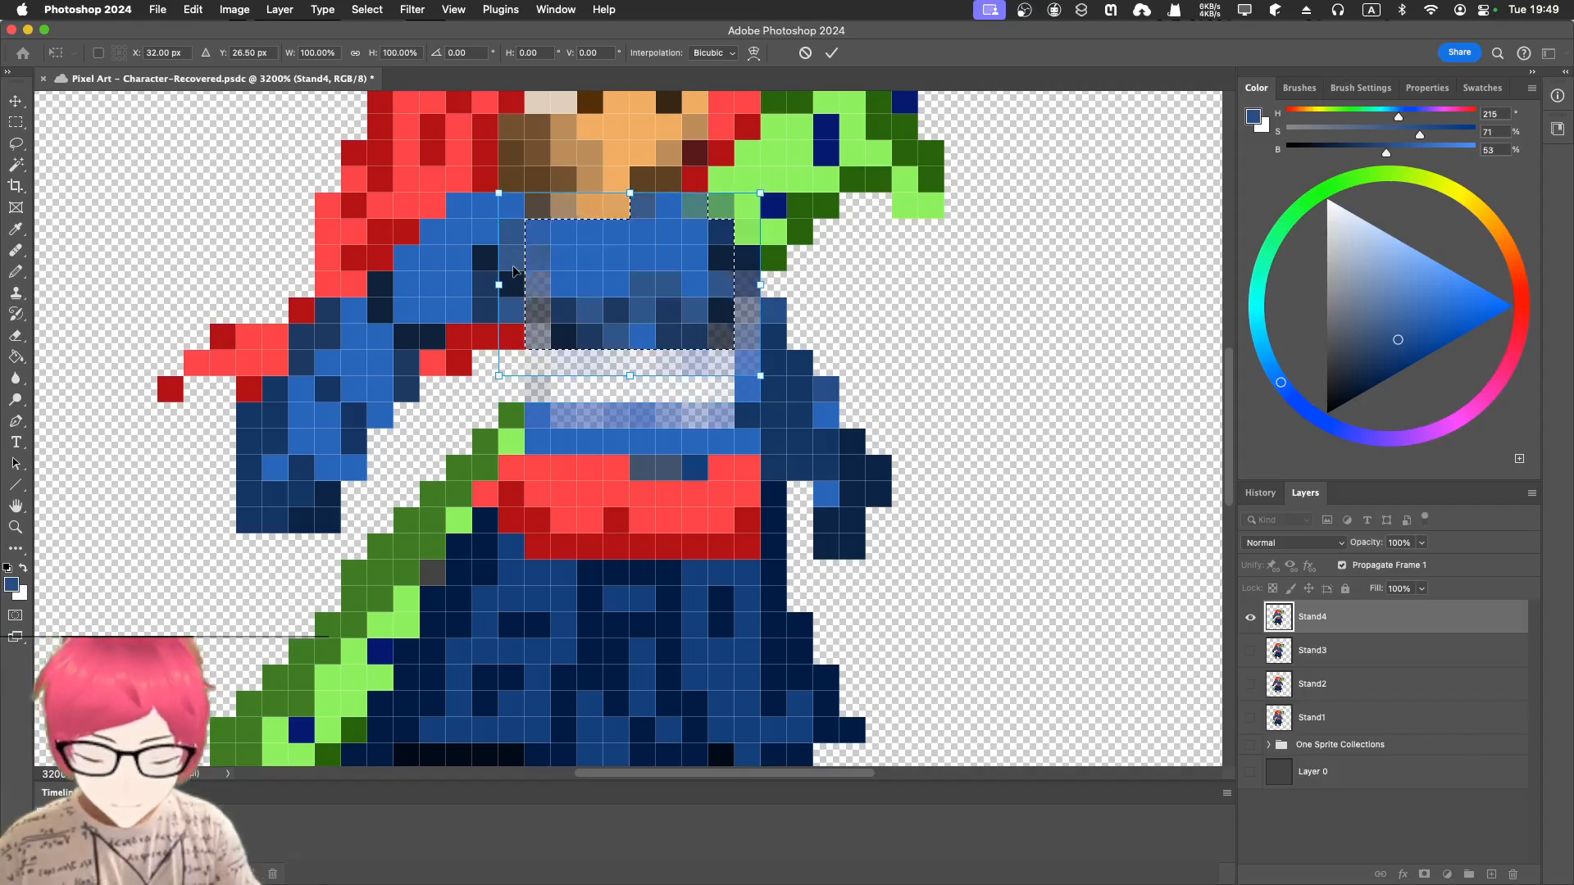
key("Return")
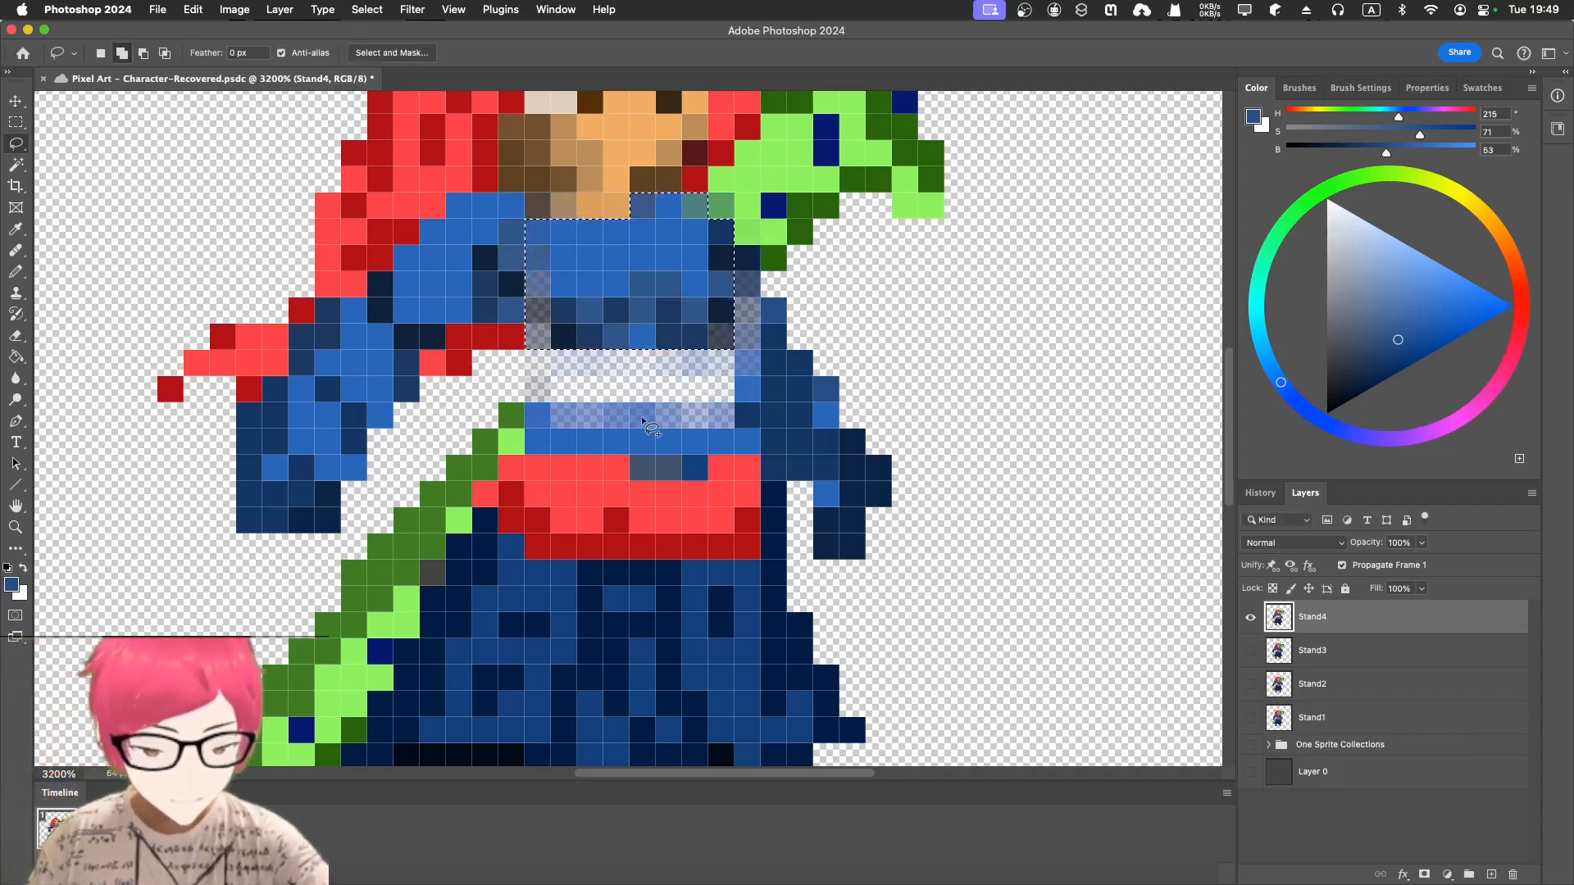
key("ctrl+d")
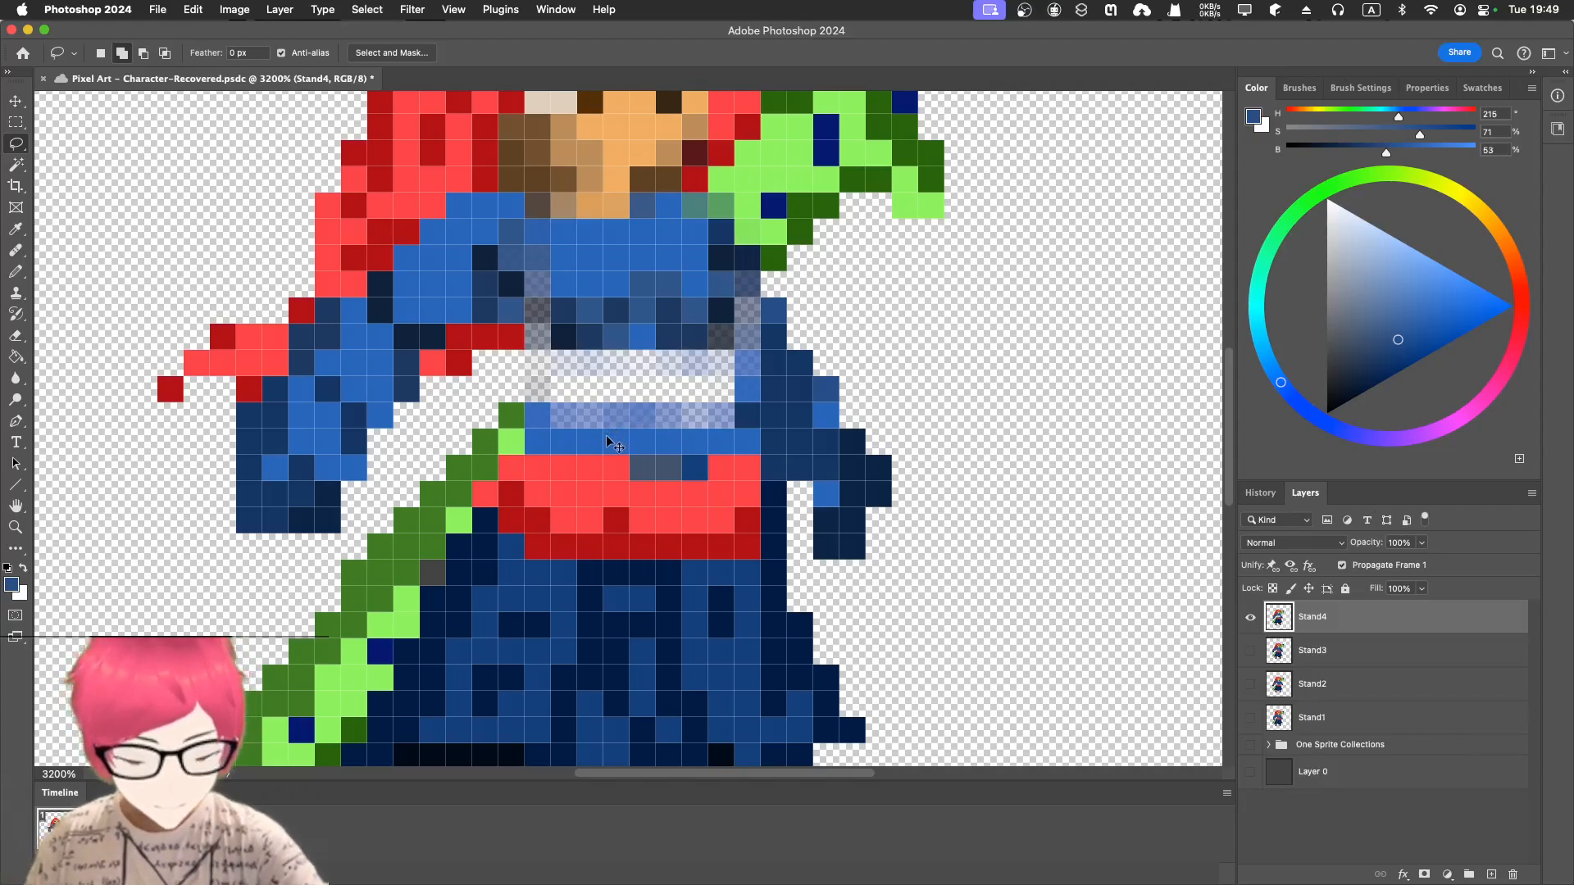
- Sample the mid blue above the belt and fill the gaps and semi-transparent pixels around the moved chest on Stand4
key("b")
left_click(616, 442, "alt")
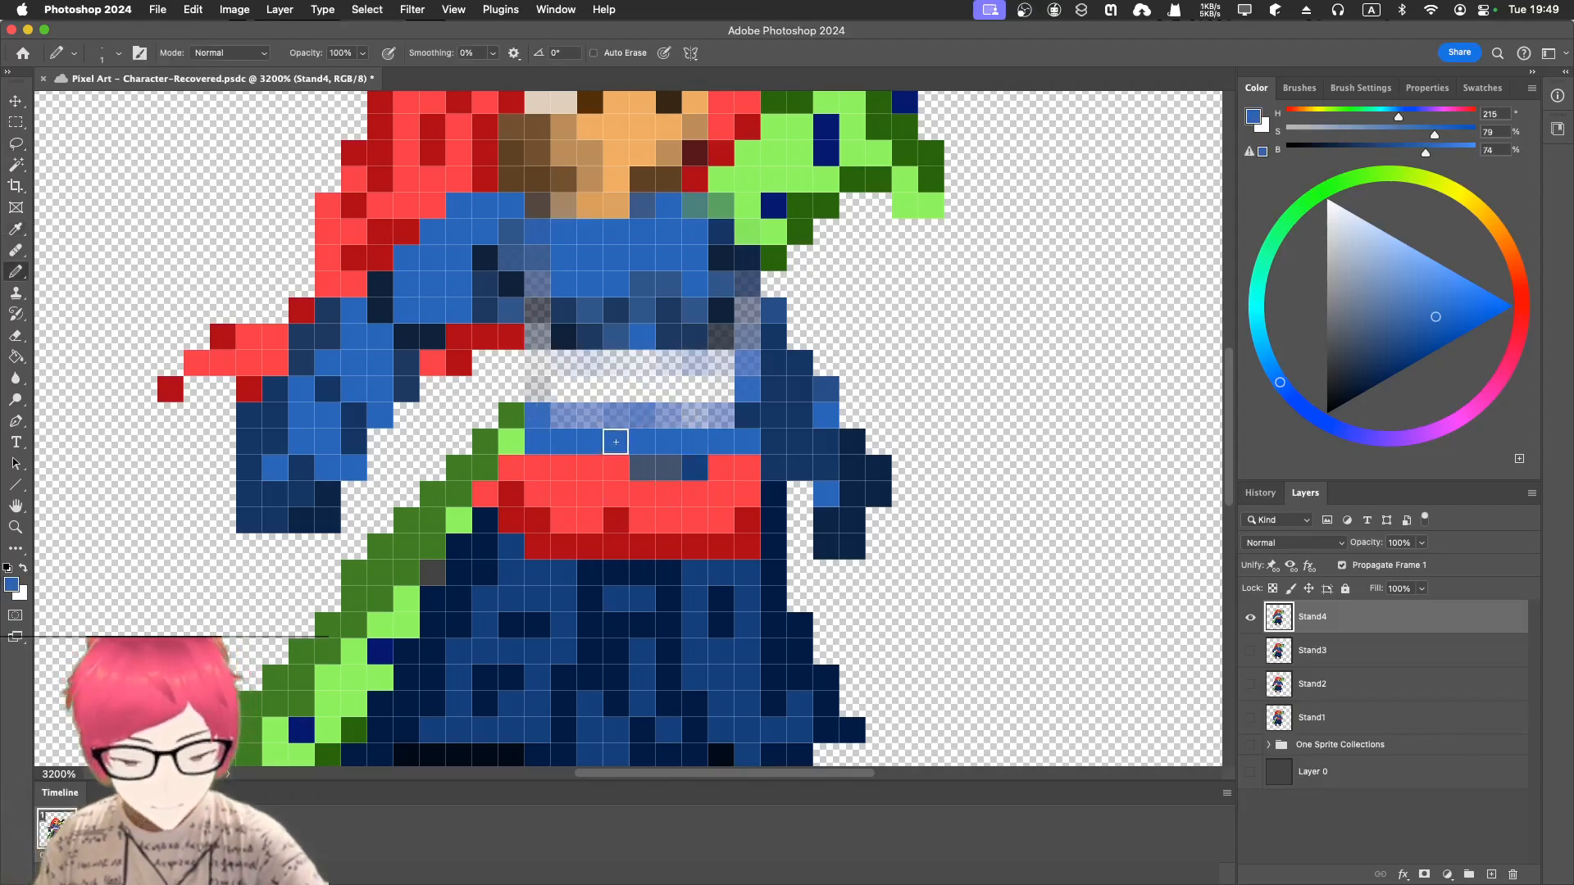
mouse_move(533, 281)
left_mouse_down()
mouse_move(545, 375)
mouse_move(609, 379)
mouse_move(613, 416)
mouse_move(690, 417)
mouse_move(726, 395)
mouse_move(750, 308)
mouse_move(707, 373)
mouse_move(658, 396)
mouse_move(629, 390)
mouse_move(635, 359)
mouse_move(576, 365)
left_mouse_up()
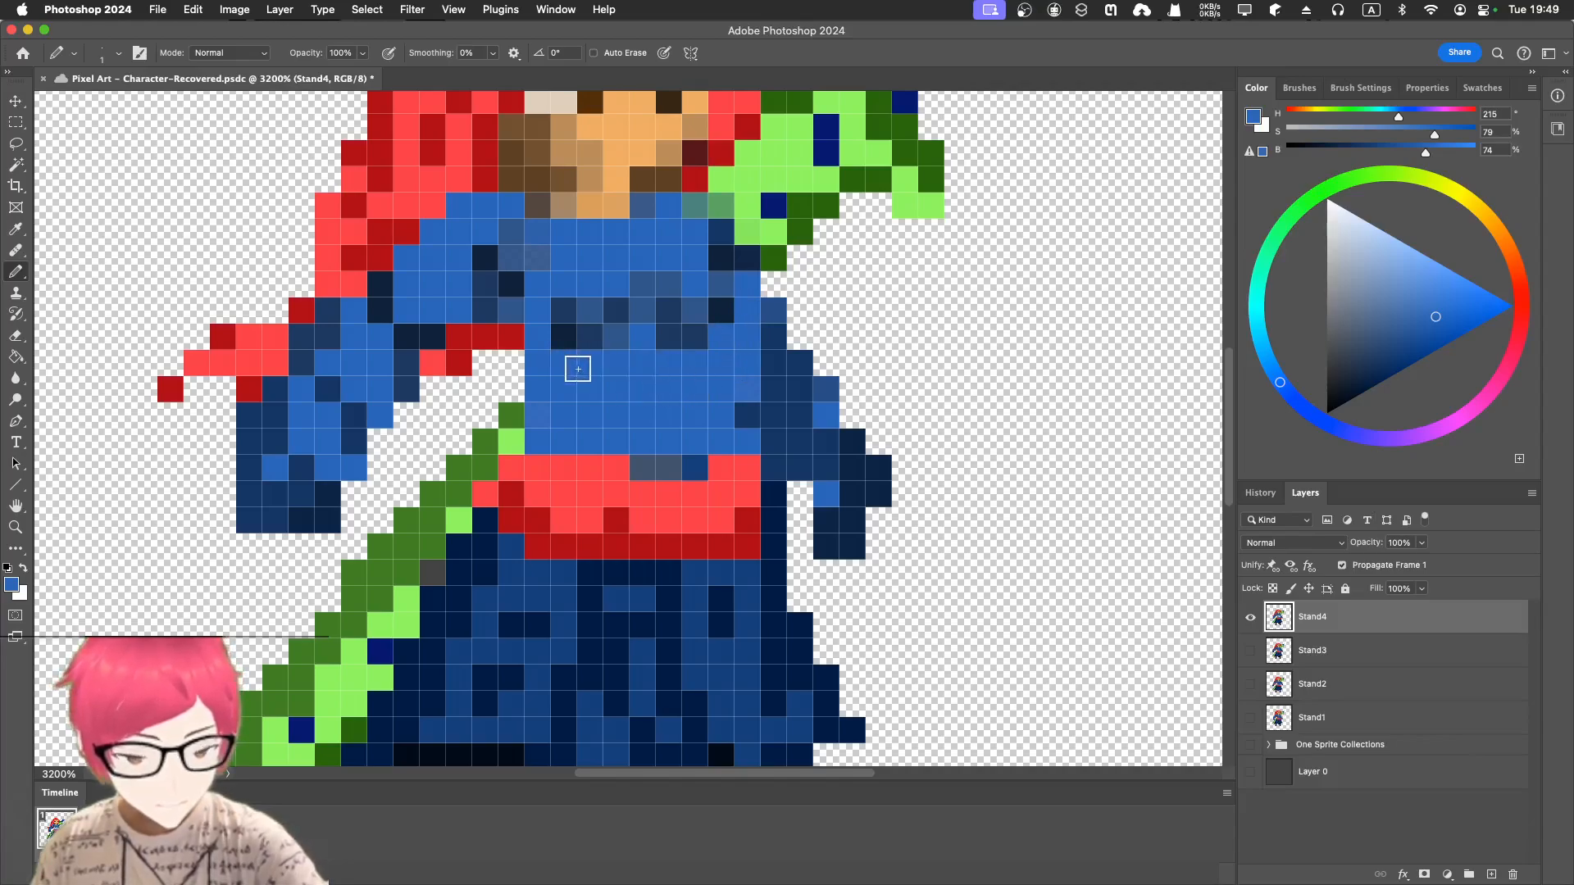
- Sample a muted blue from the chest shading and paint over the uneven shading pixels across the chest
key("i")
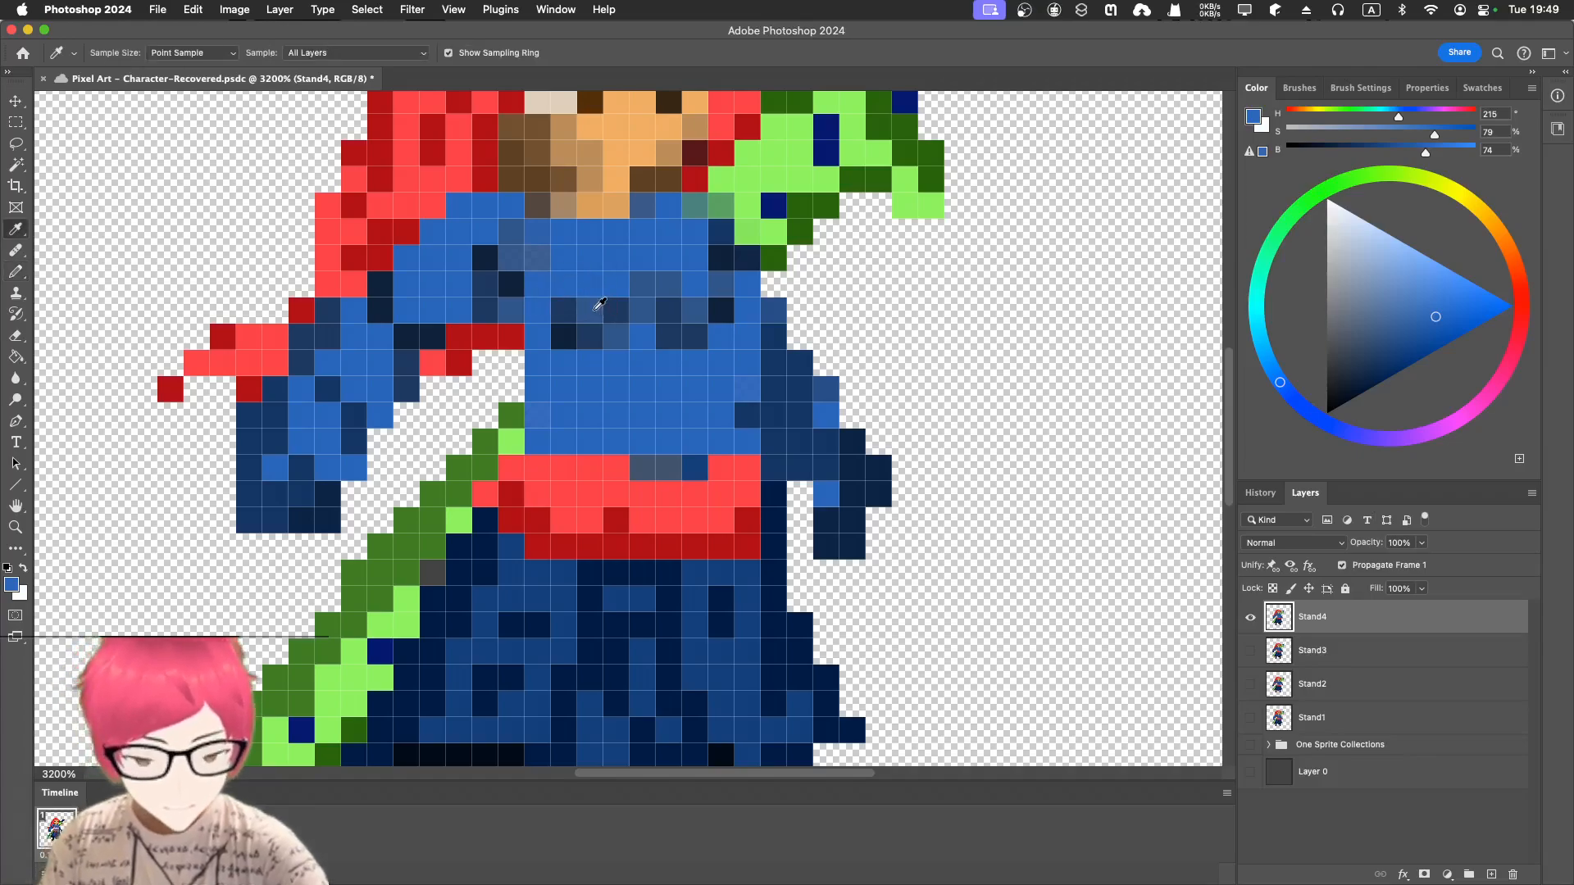
left_click(590, 309)
key("b")
left_click_drag(533, 307, 559, 333)
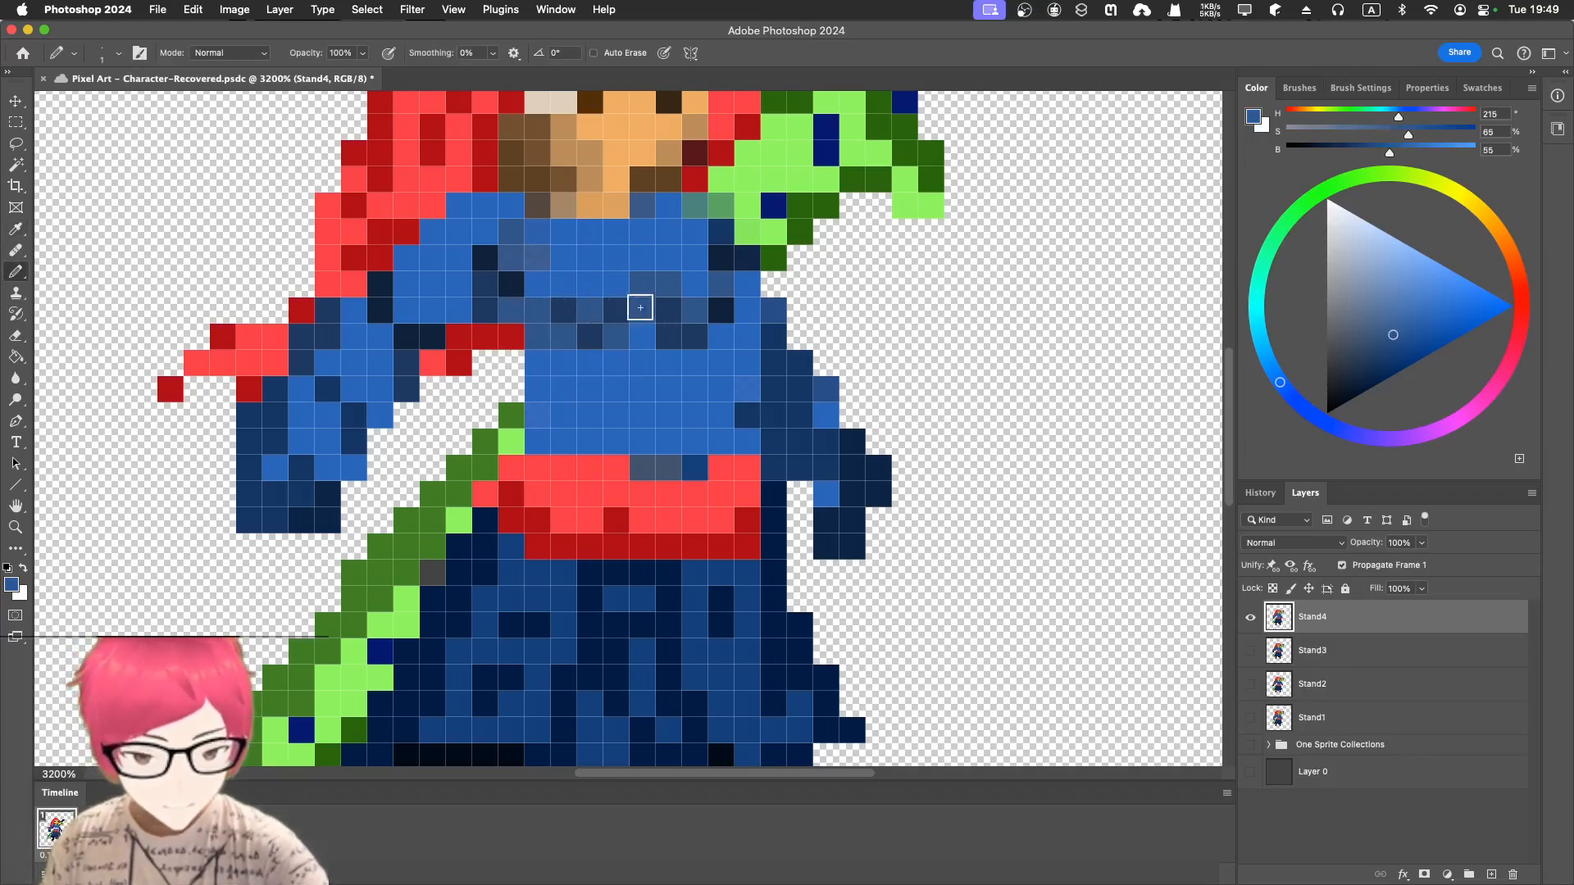
mouse_move(666, 310)
left_mouse_down()
mouse_move(720, 324)
mouse_move(745, 309)
mouse_move(738, 281)
mouse_move(723, 297)
left_mouse_up()
- Sample a darker blue beside the armpit and redraw the shadow line under the chest up to the opposite shoulder
key("i")
left_click(501, 305)
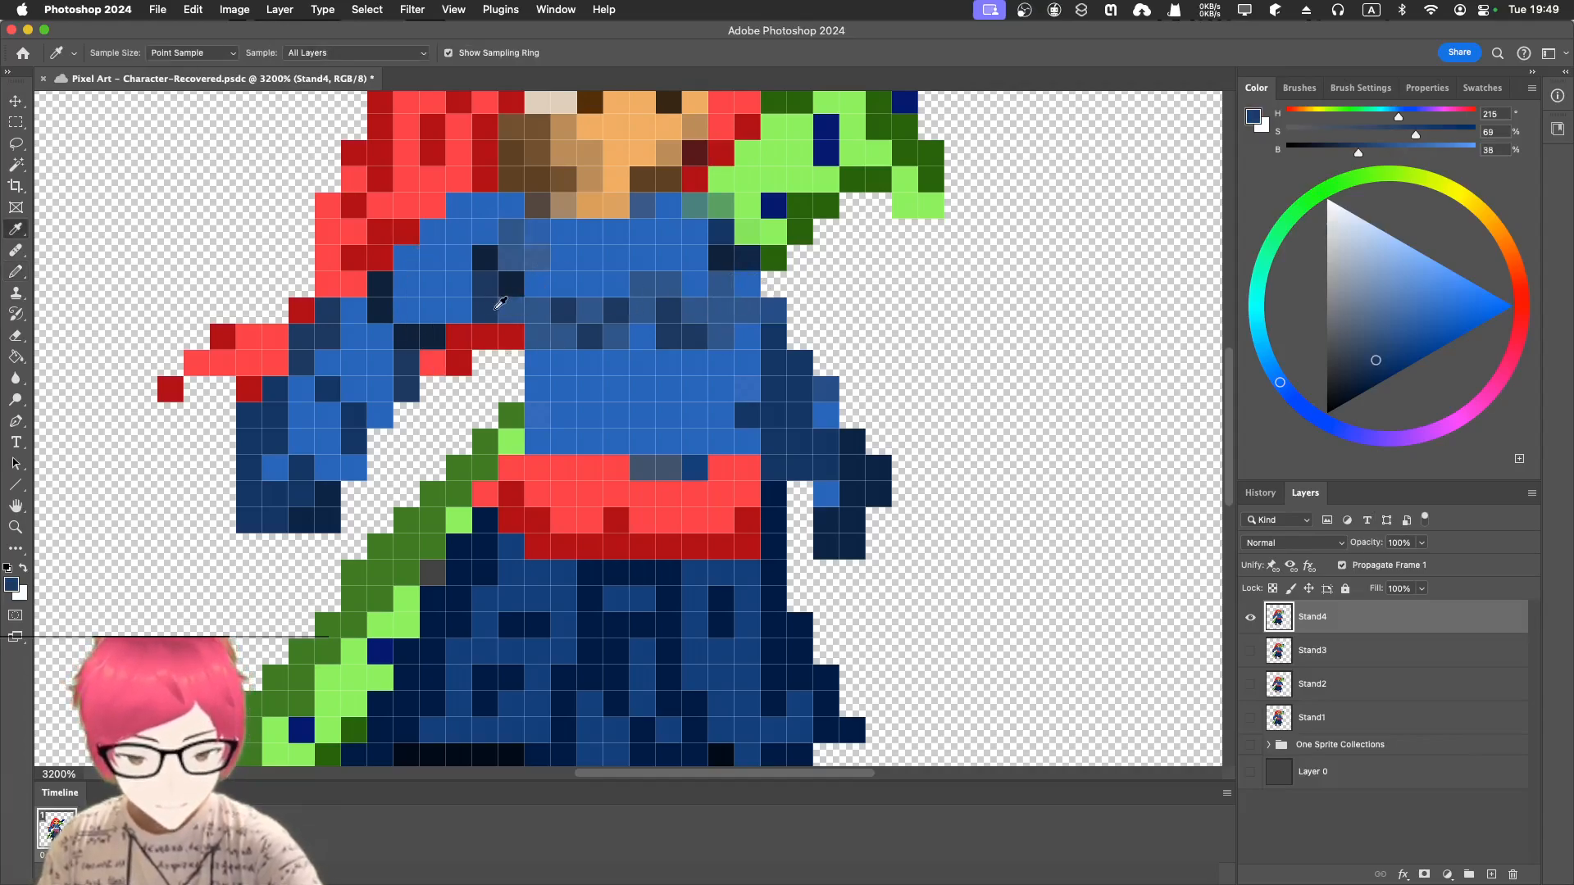
key("b")
mouse_move(527, 319)
left_mouse_down()
mouse_move(736, 322)
mouse_move(659, 313)
mouse_move(754, 313)
mouse_move(753, 263)
left_mouse_up()
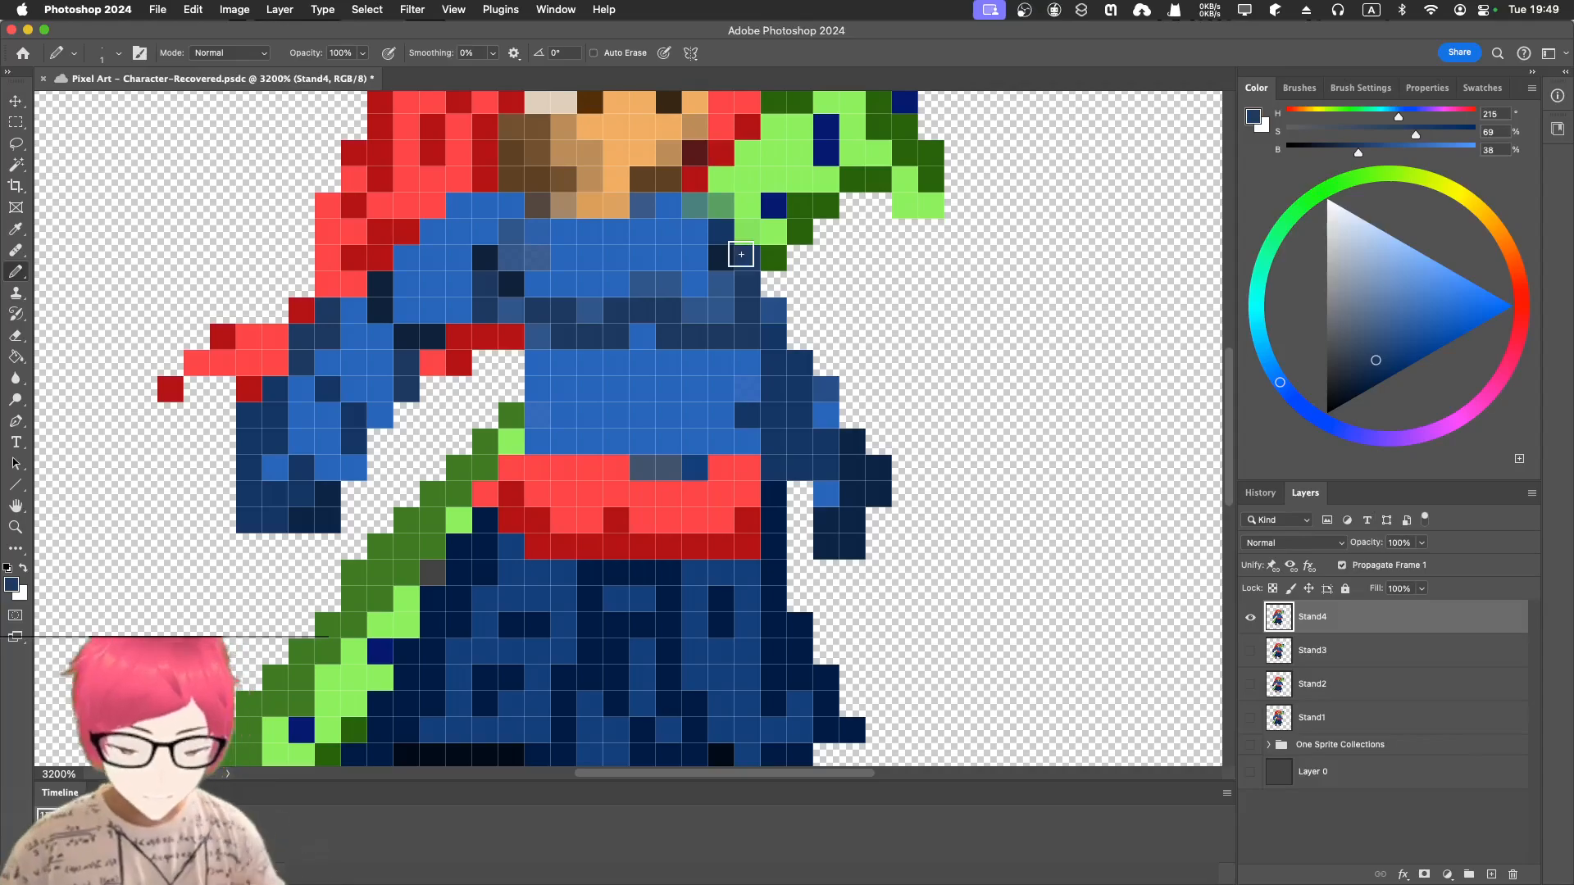
- View the whole sprite at 800% and compare the edited Stand4 frame with Stand3
key("super+minus")
key("super+minus")
key("super+minus")
key("super+minus")
key("super+minus")
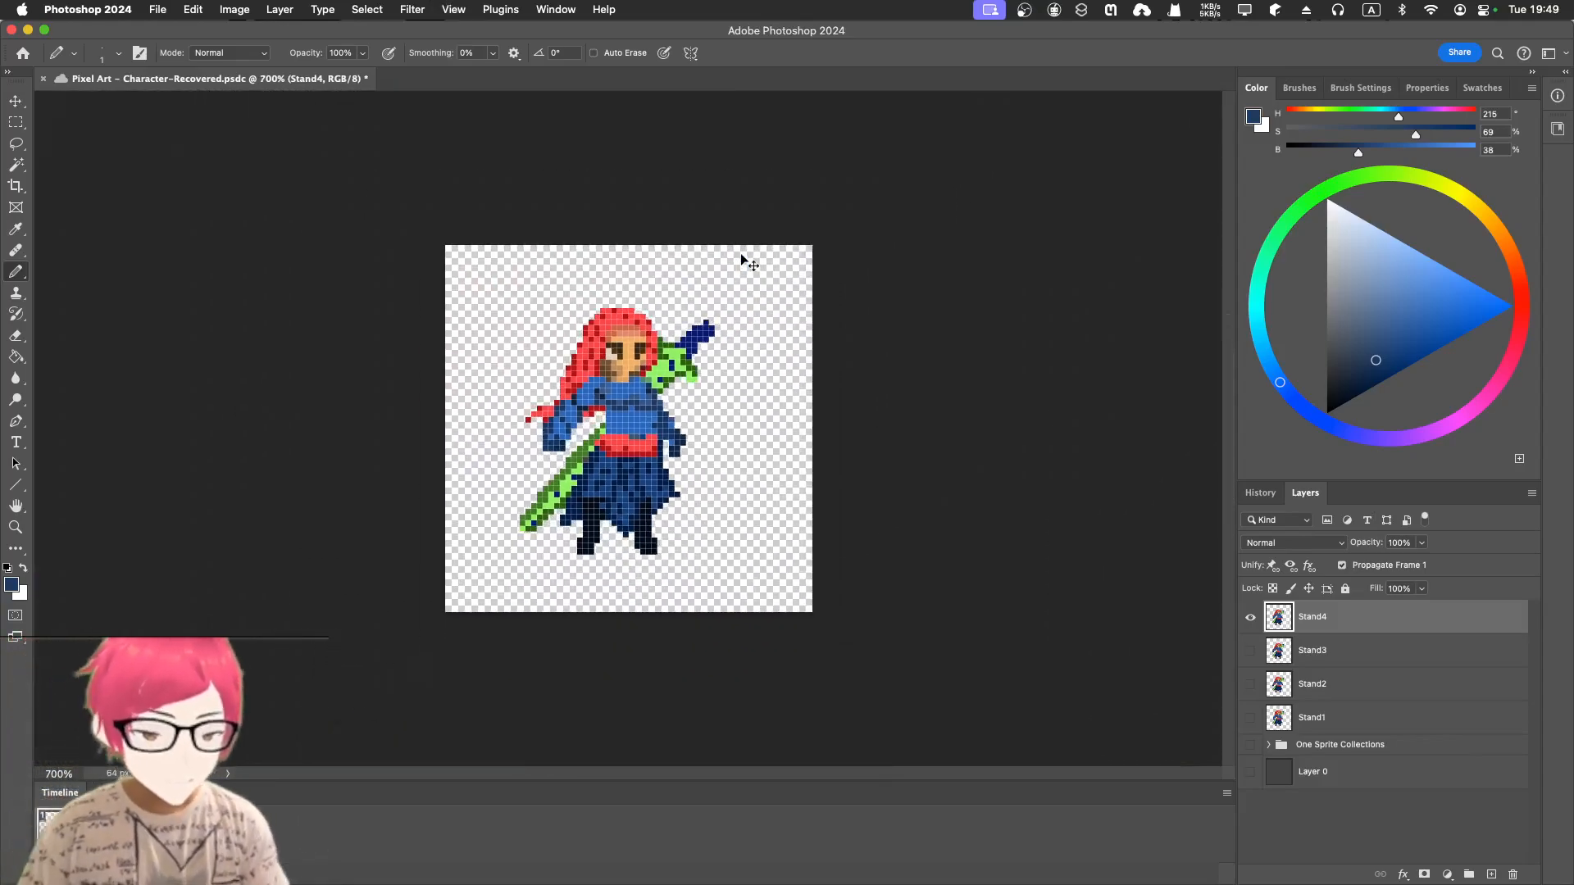
key("super+plus")
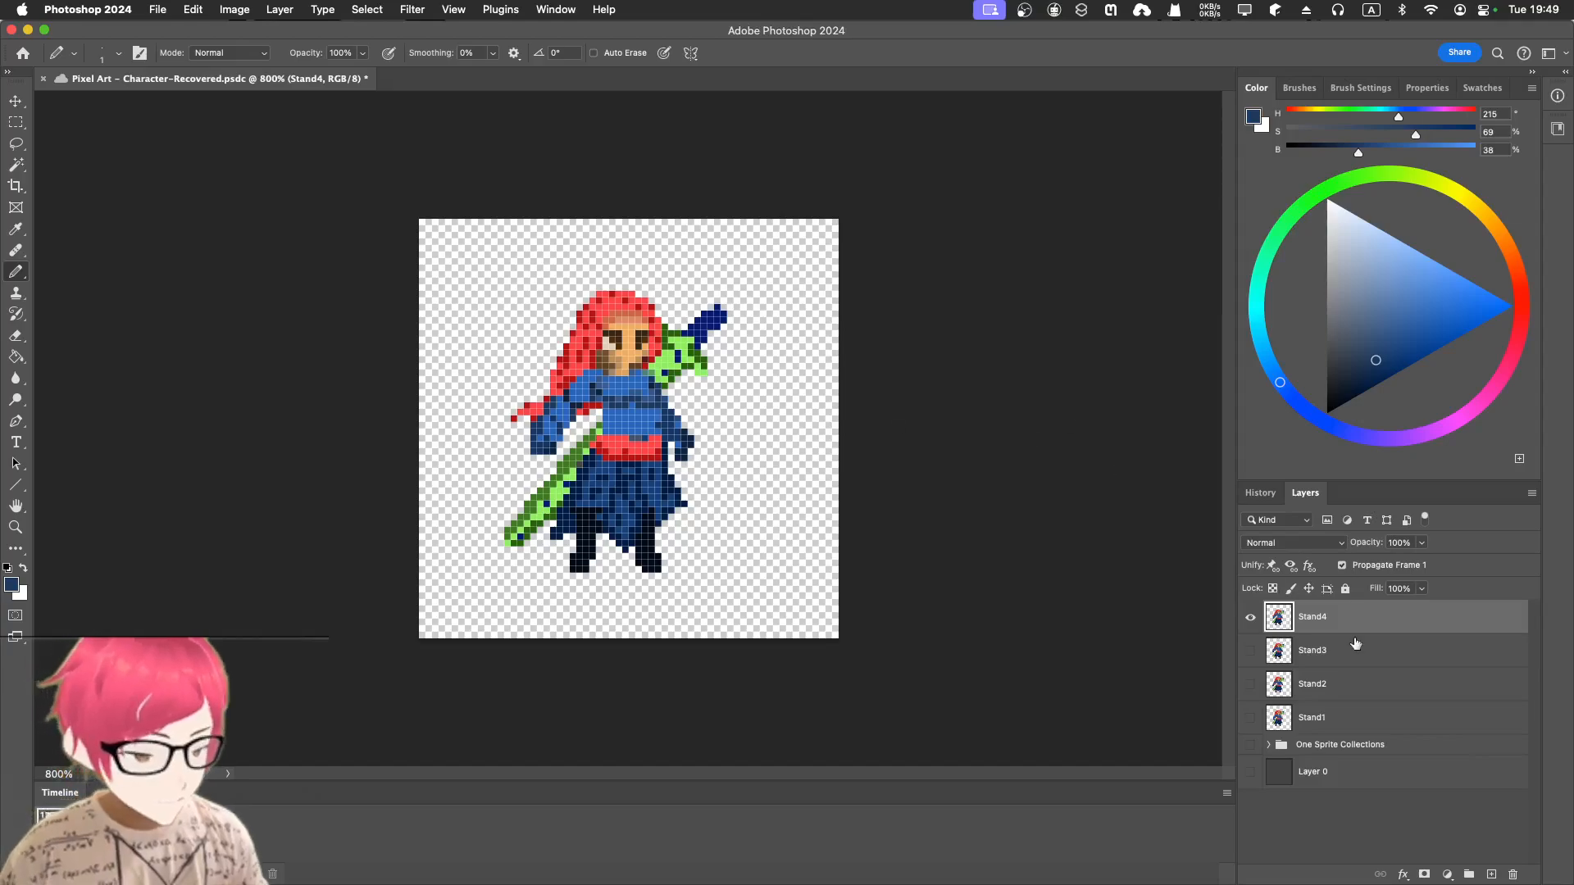
left_click(1249, 650)
left_click(1250, 616)
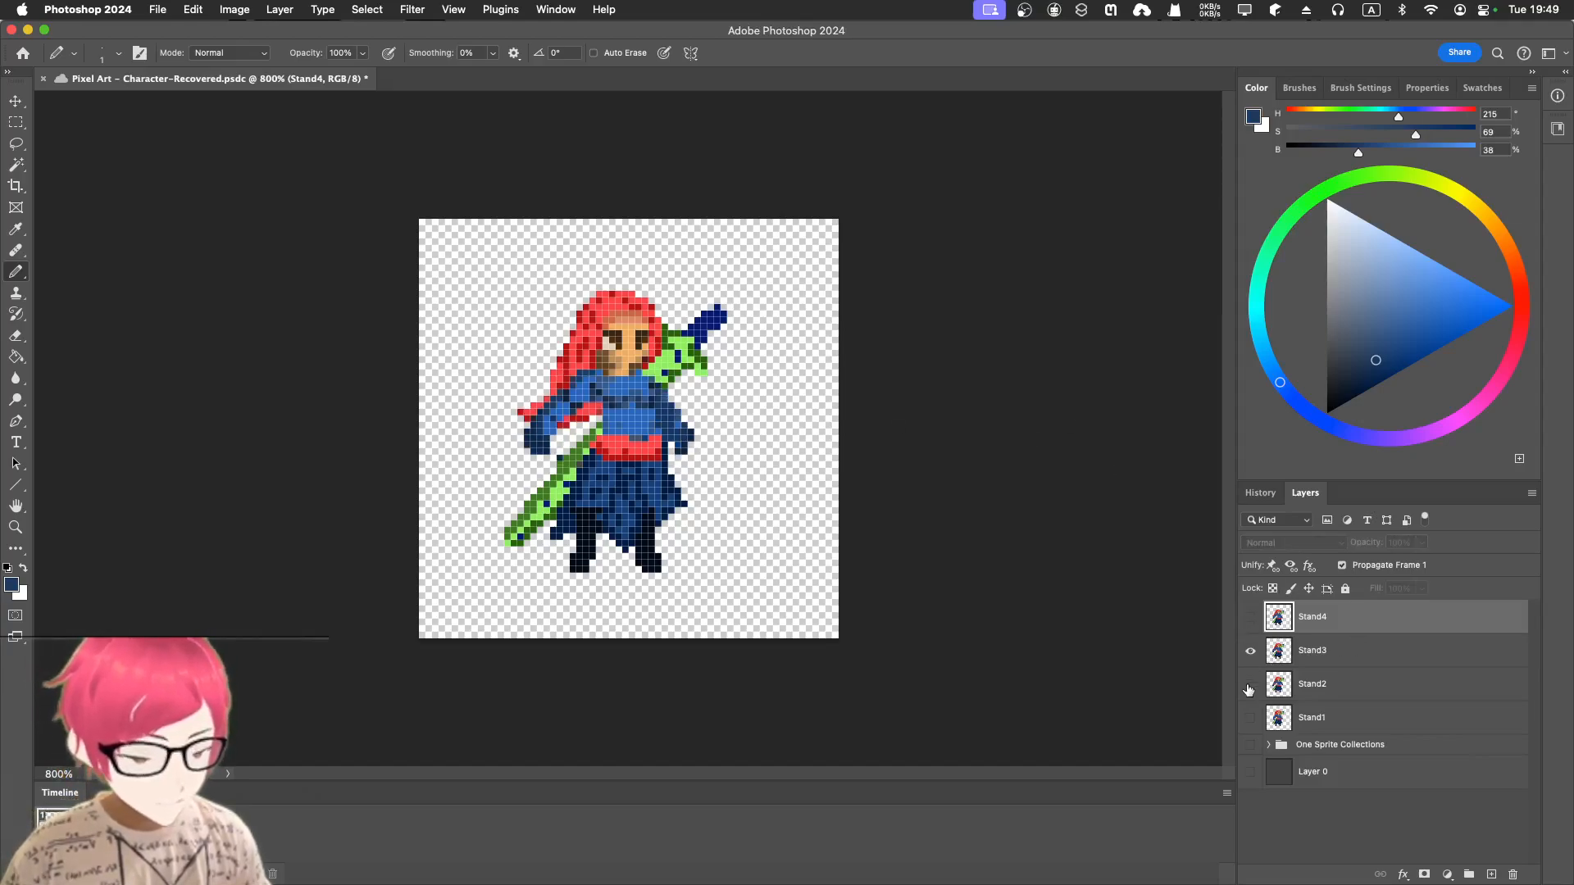
- Compare the Stand2 and Stand3 frames by toggling their visibility, leaving only Stand3 visible
left_click(1249, 687)
left_click(1250, 651)
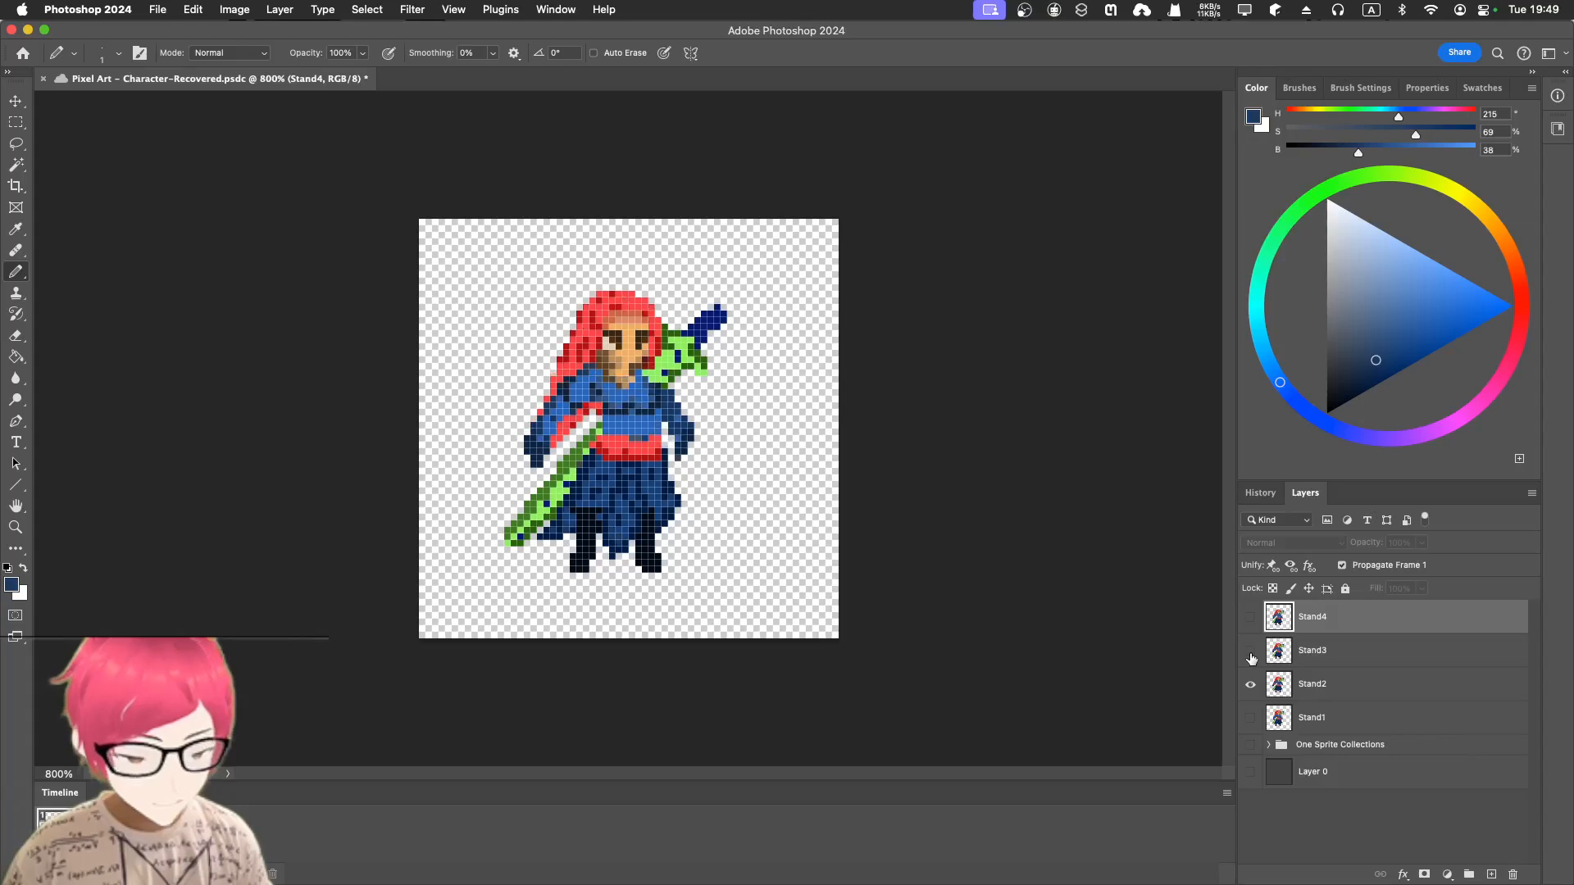
left_click(1250, 652)
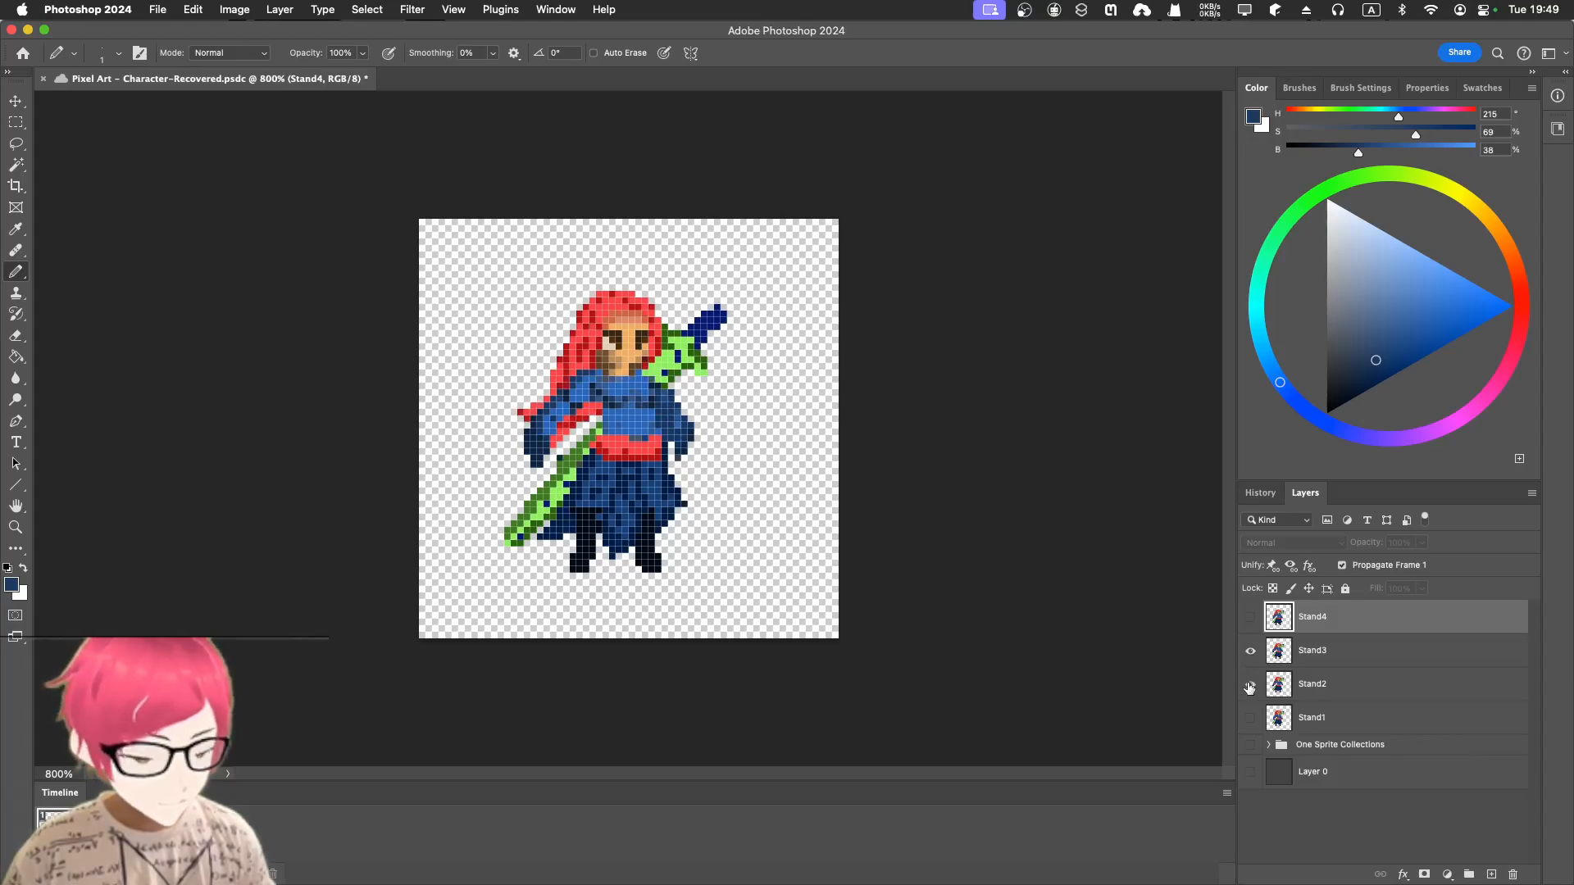
left_click(1249, 687)
left_click(1249, 687)
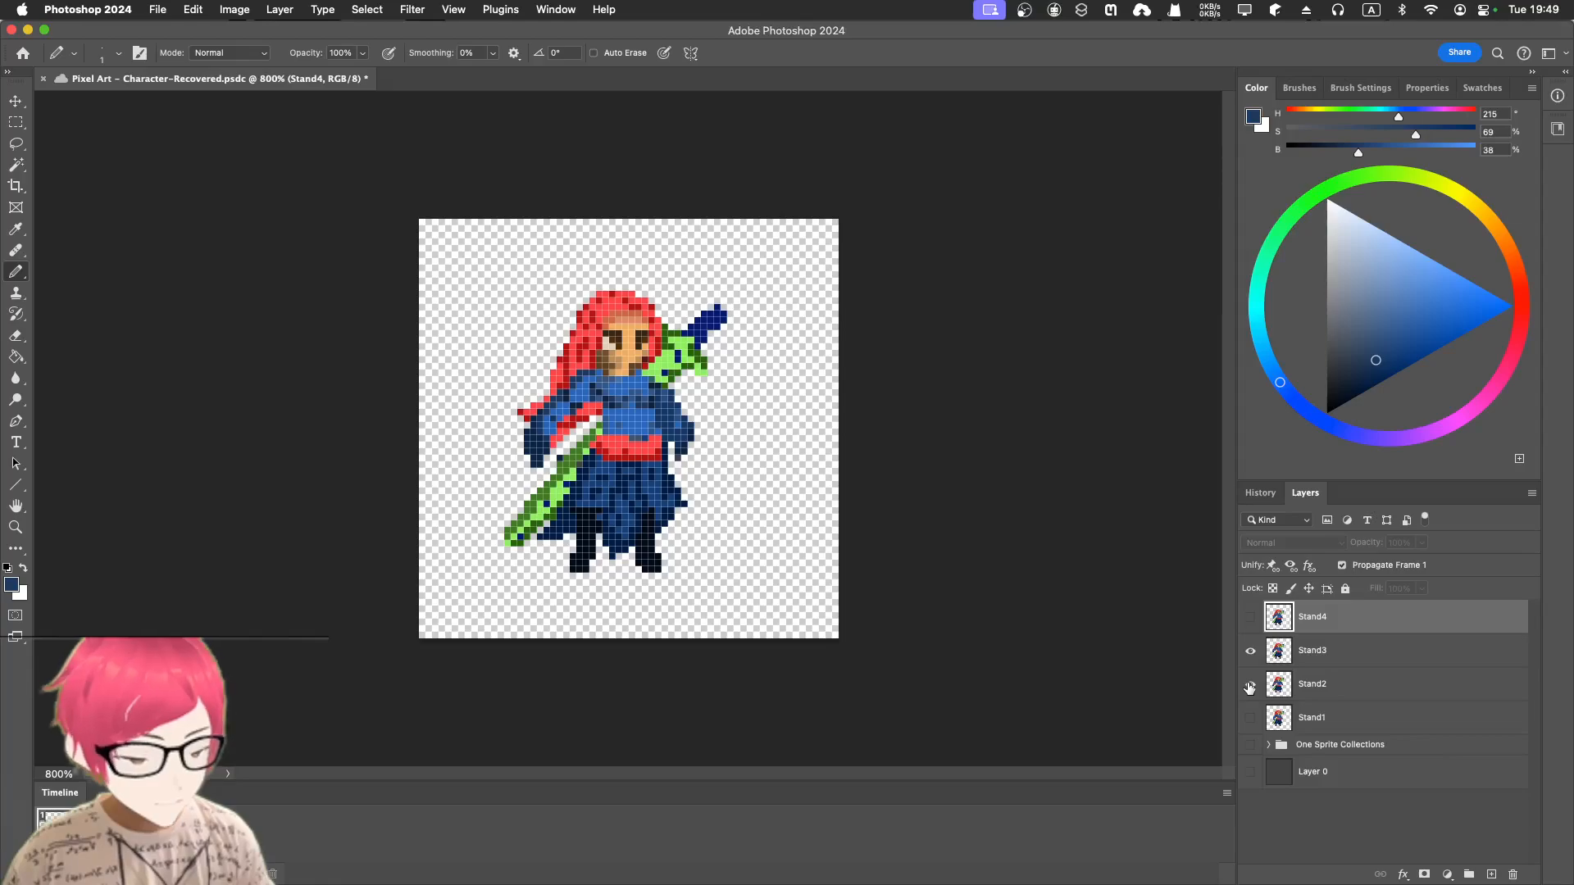
left_click(1249, 686)
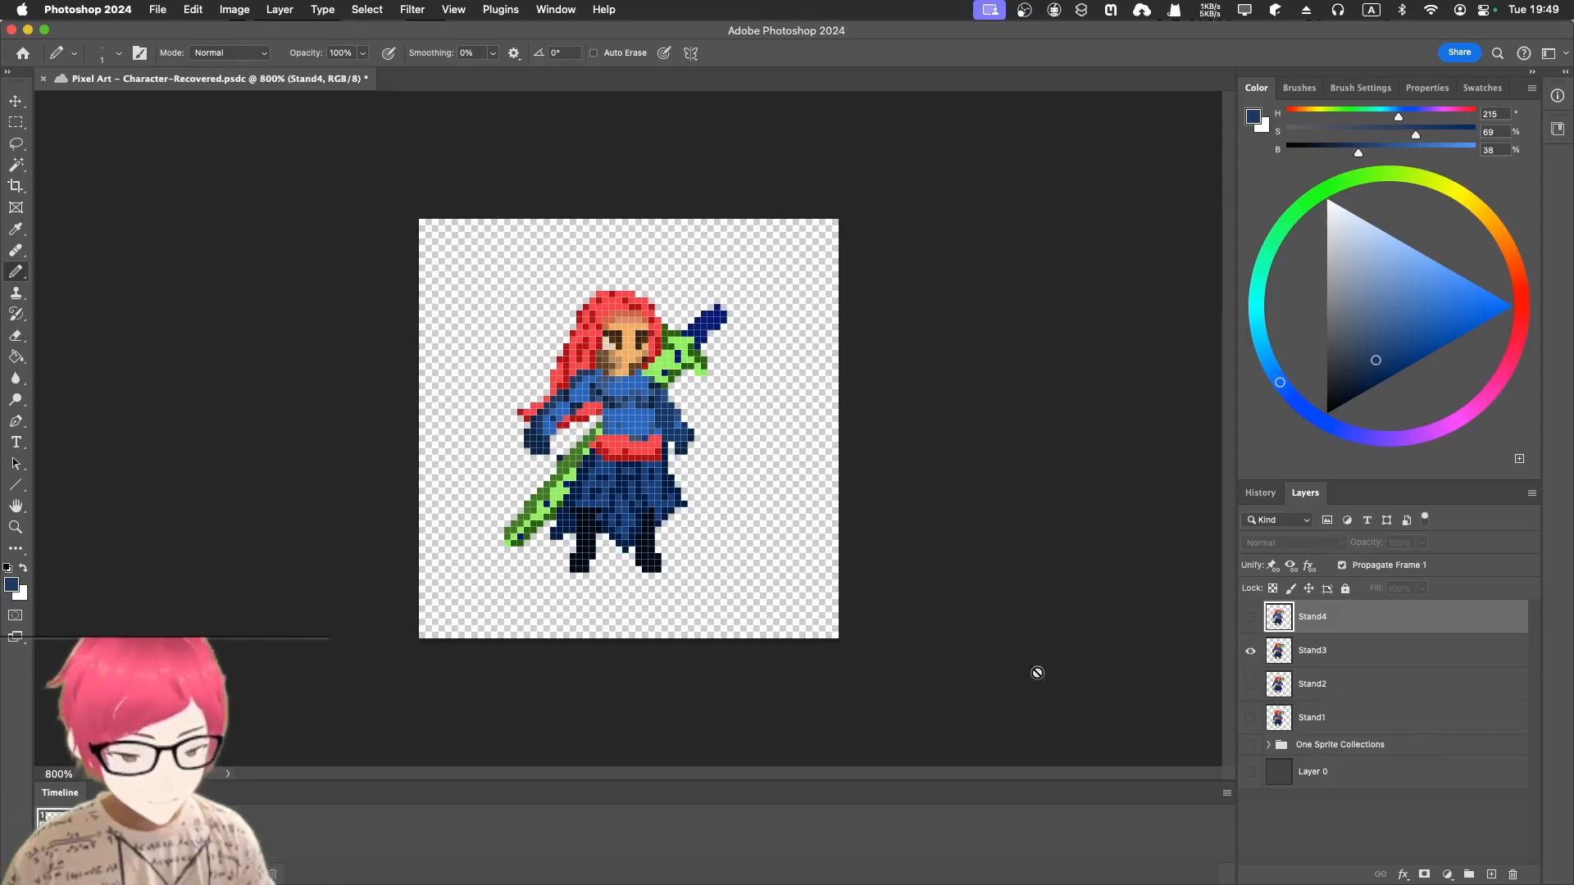
- On the Stand3 frame, sample the skirt's dark navy and extend the hem beside the sword out toward the blade's tip
left_click(1283, 653)
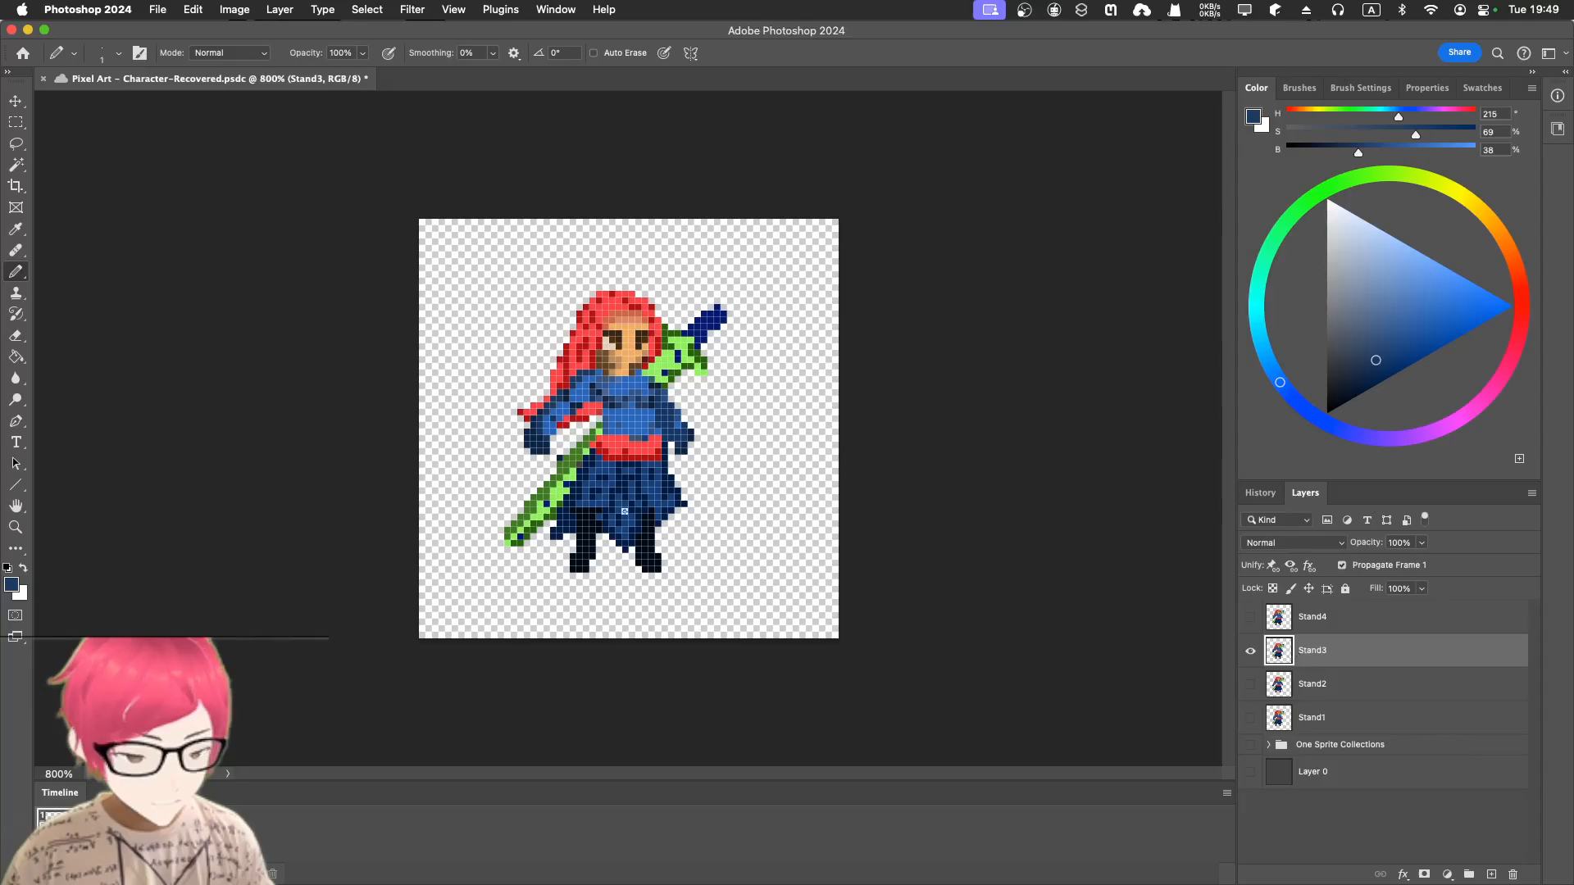
key("super+equal")
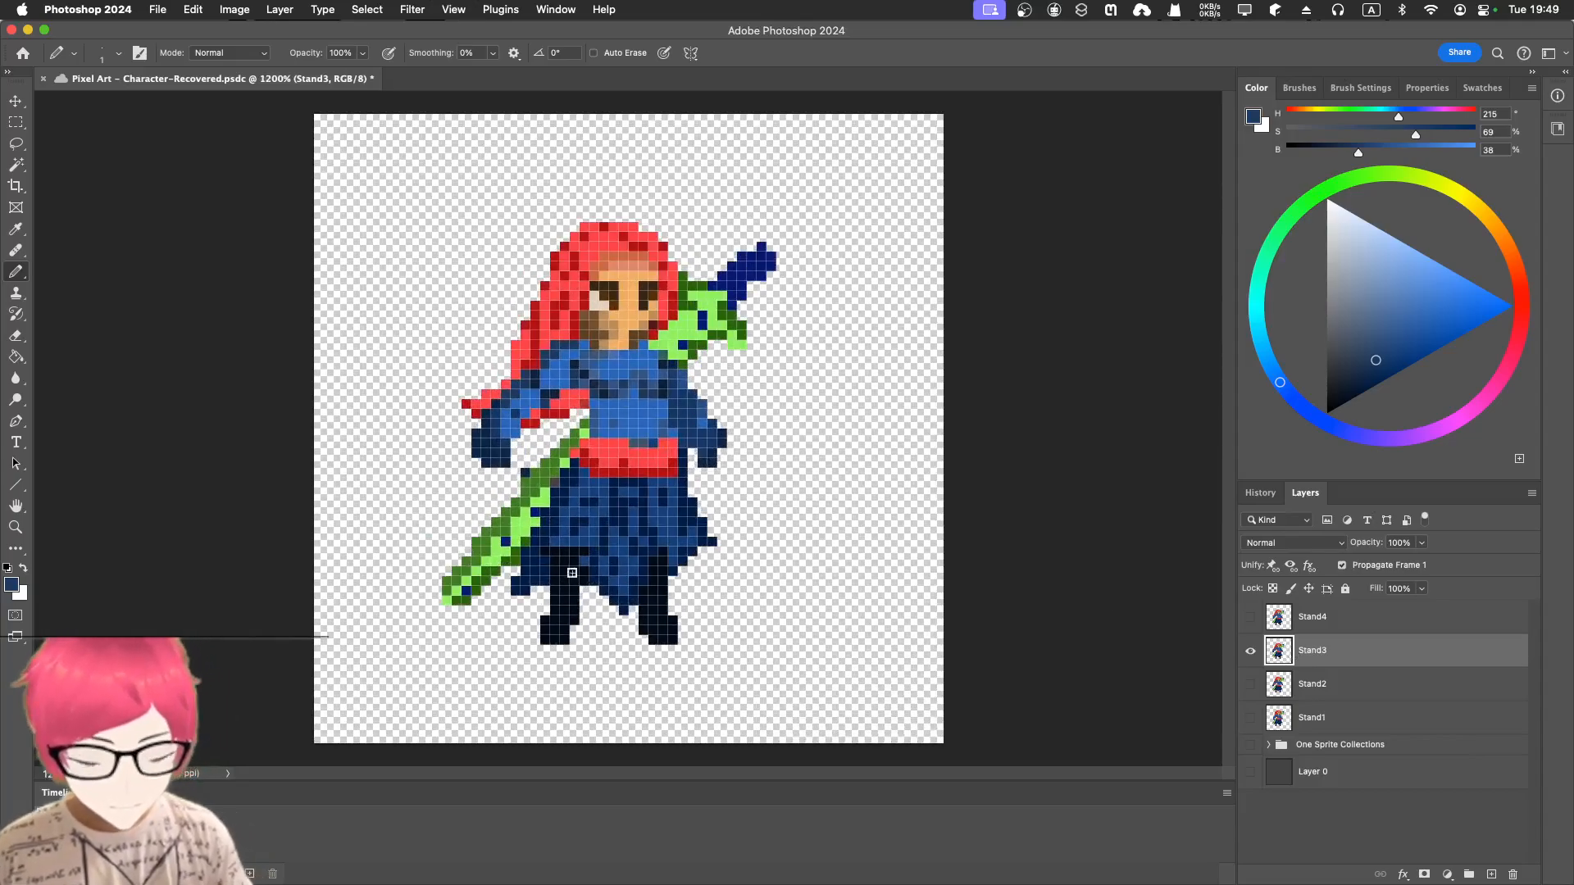
key("i")
left_click(528, 568)
key("super+equal")
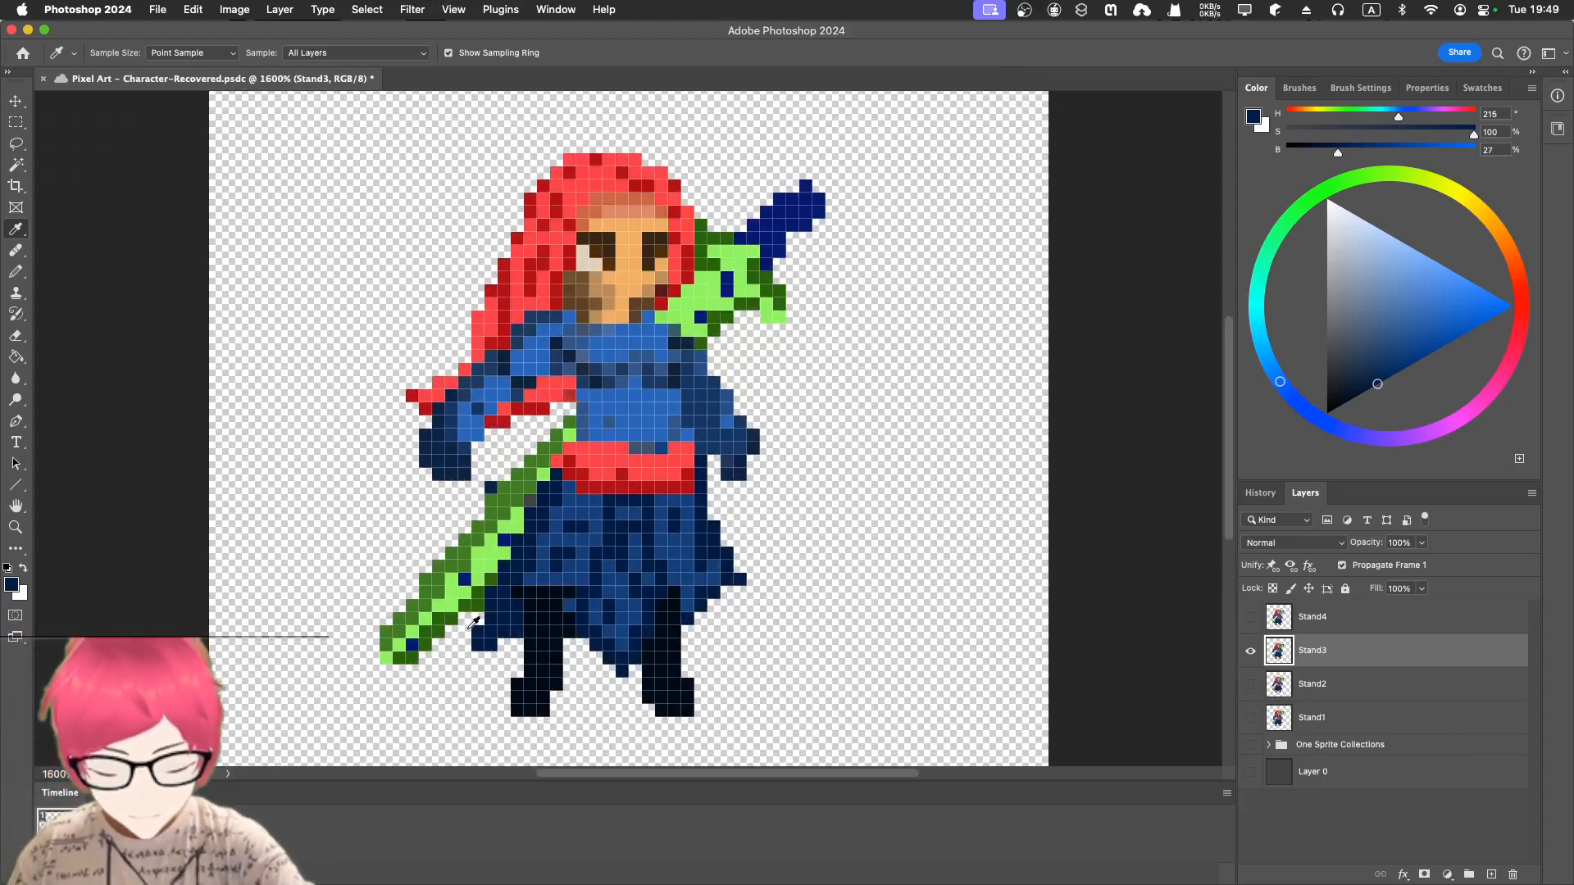
key("b")
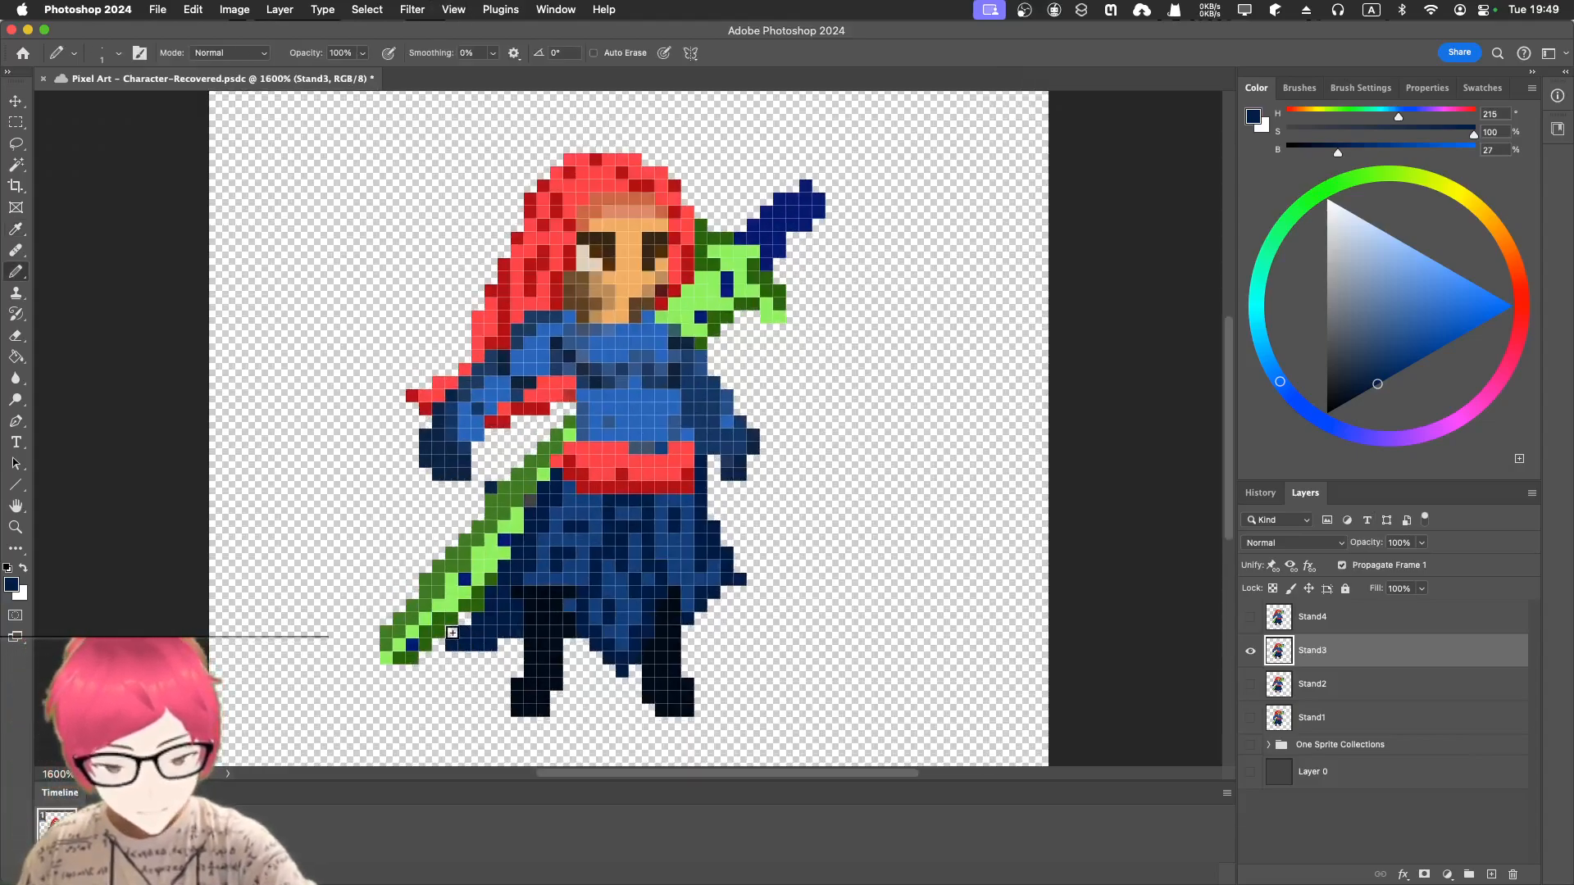
left_click_drag(439, 643, 440, 633)
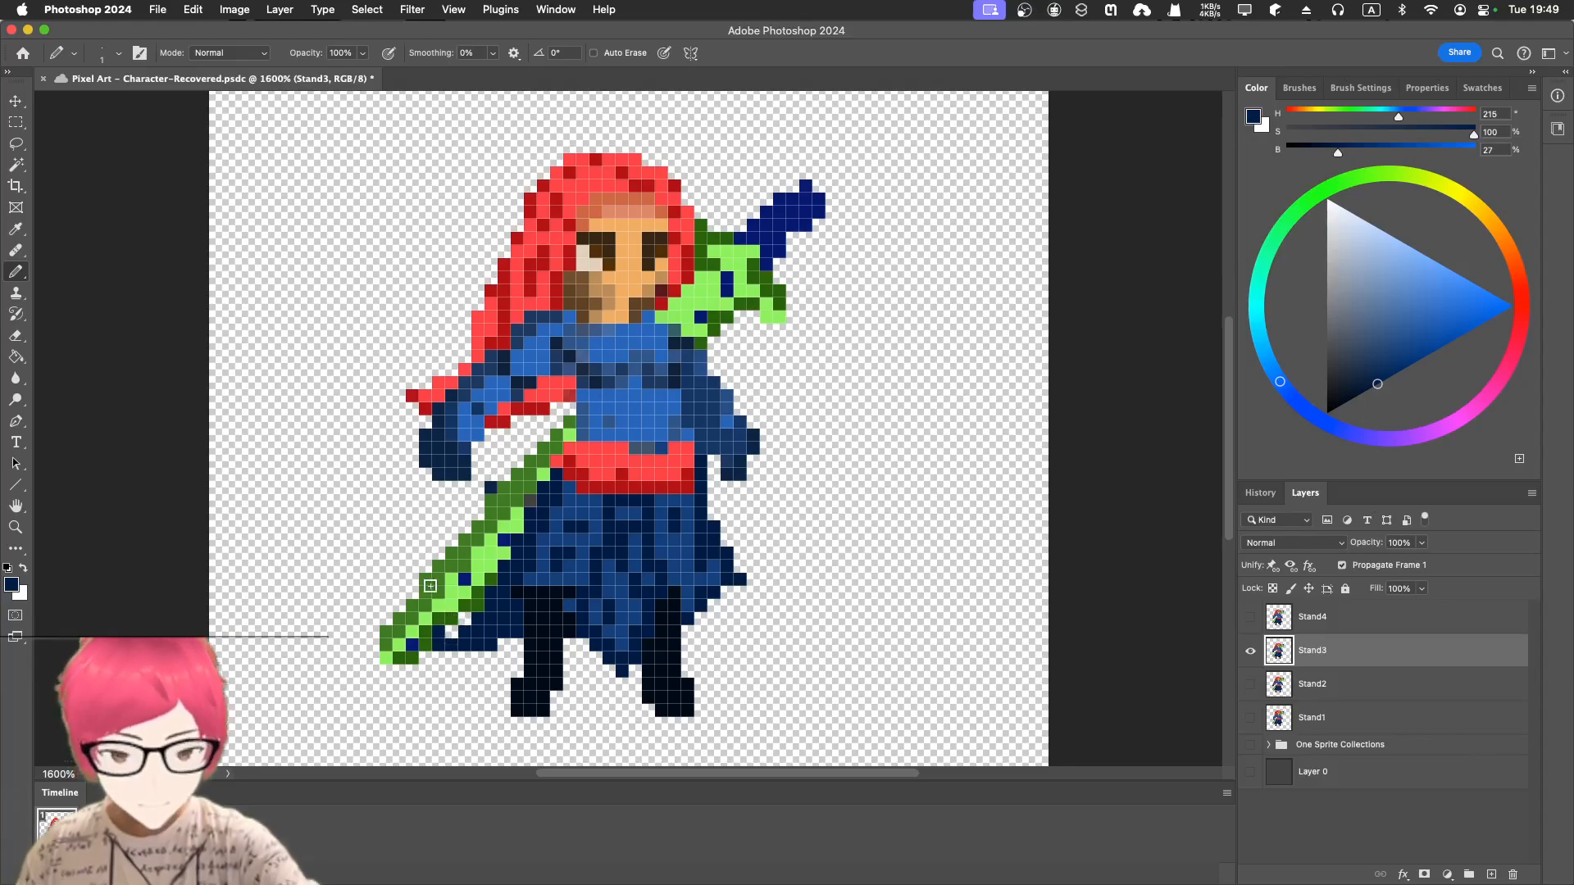
key("super+z")
left_click(442, 643)
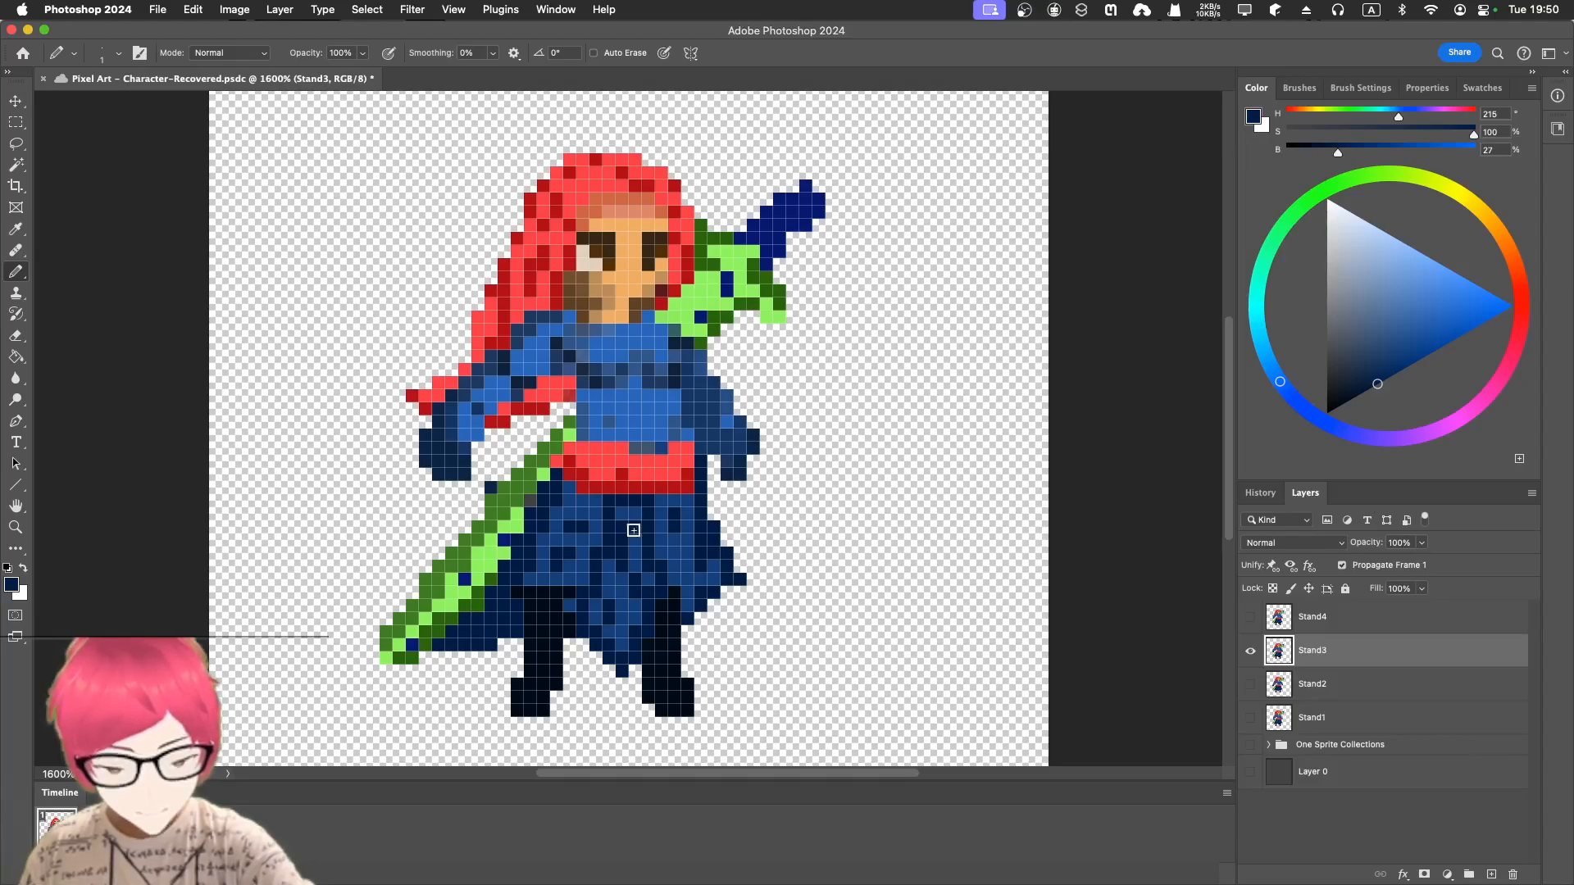
- Trim stray hem pixels on Stand3, then lengthen the skirt's middle flap between the legs with dark navy and fill it with sampled mid blue
key("e")
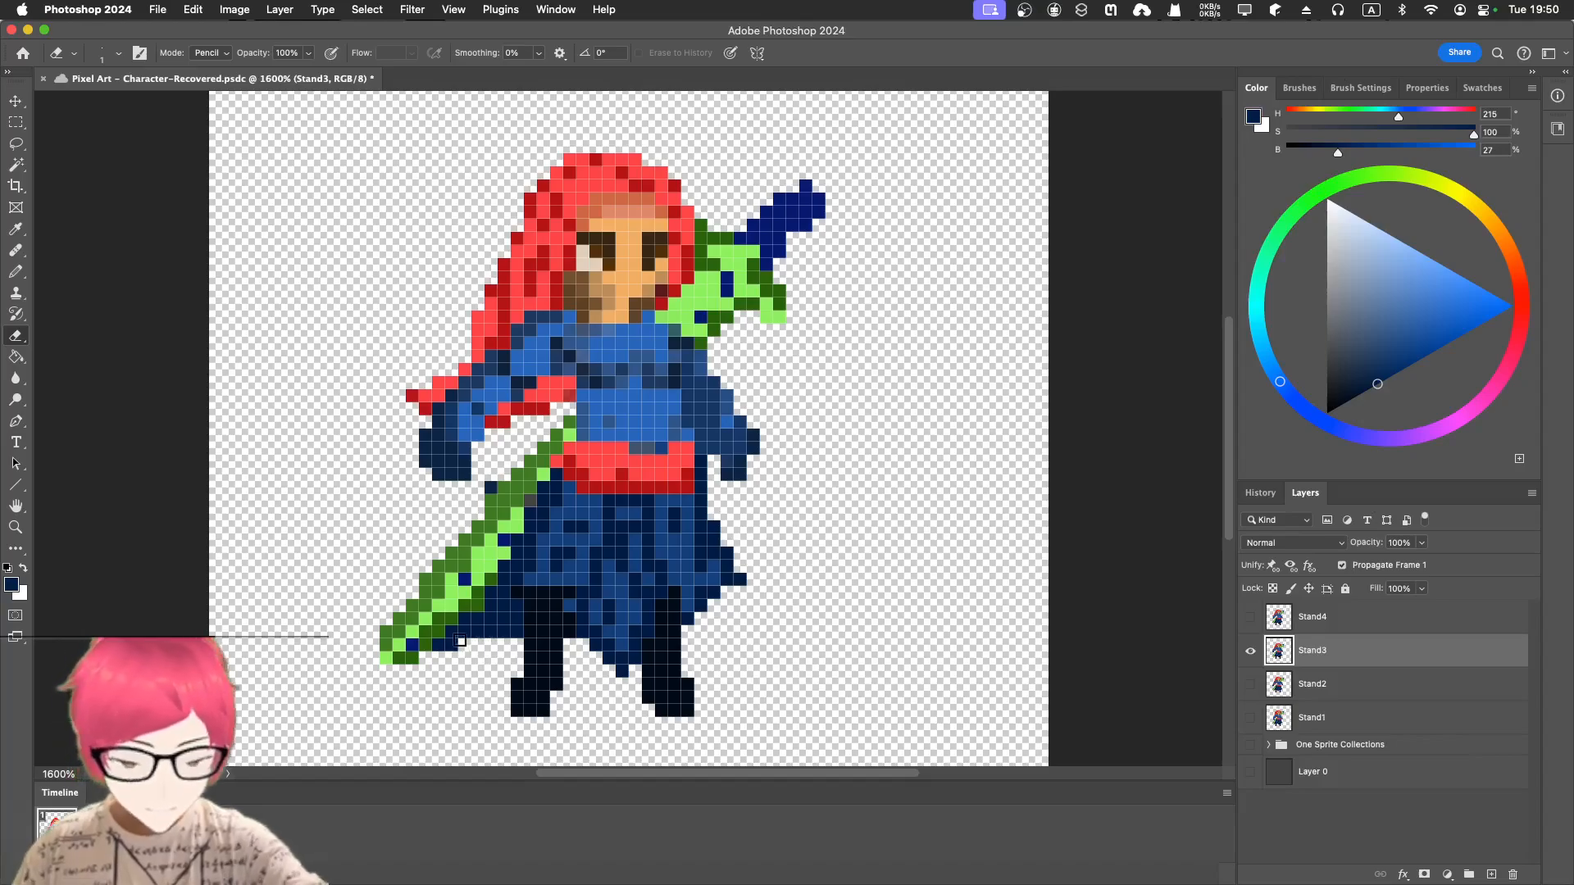
left_click(581, 630)
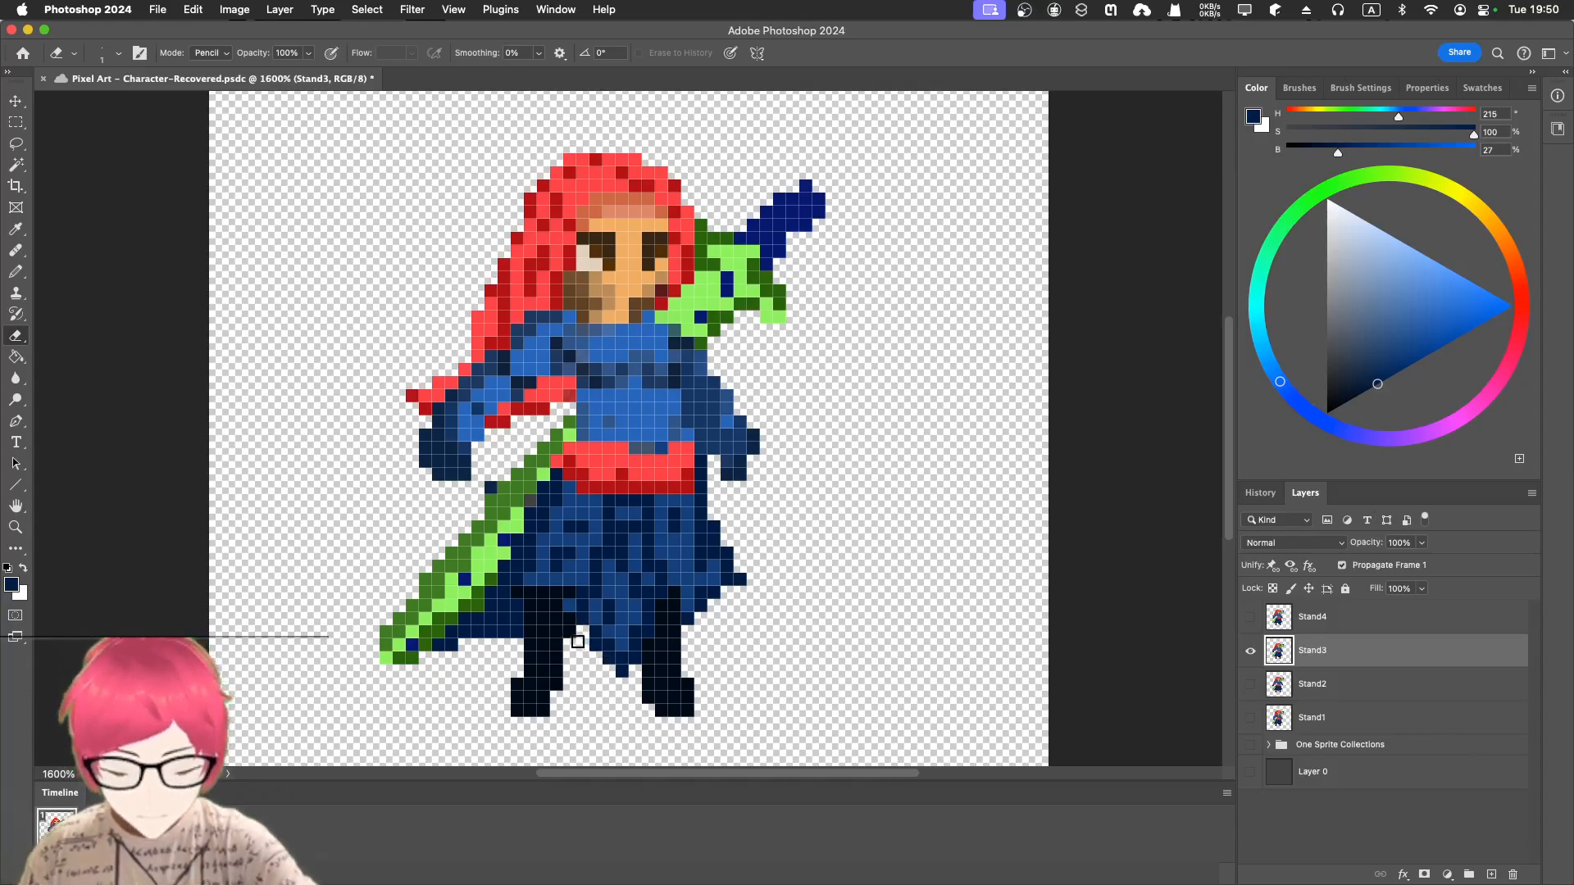
key("b")
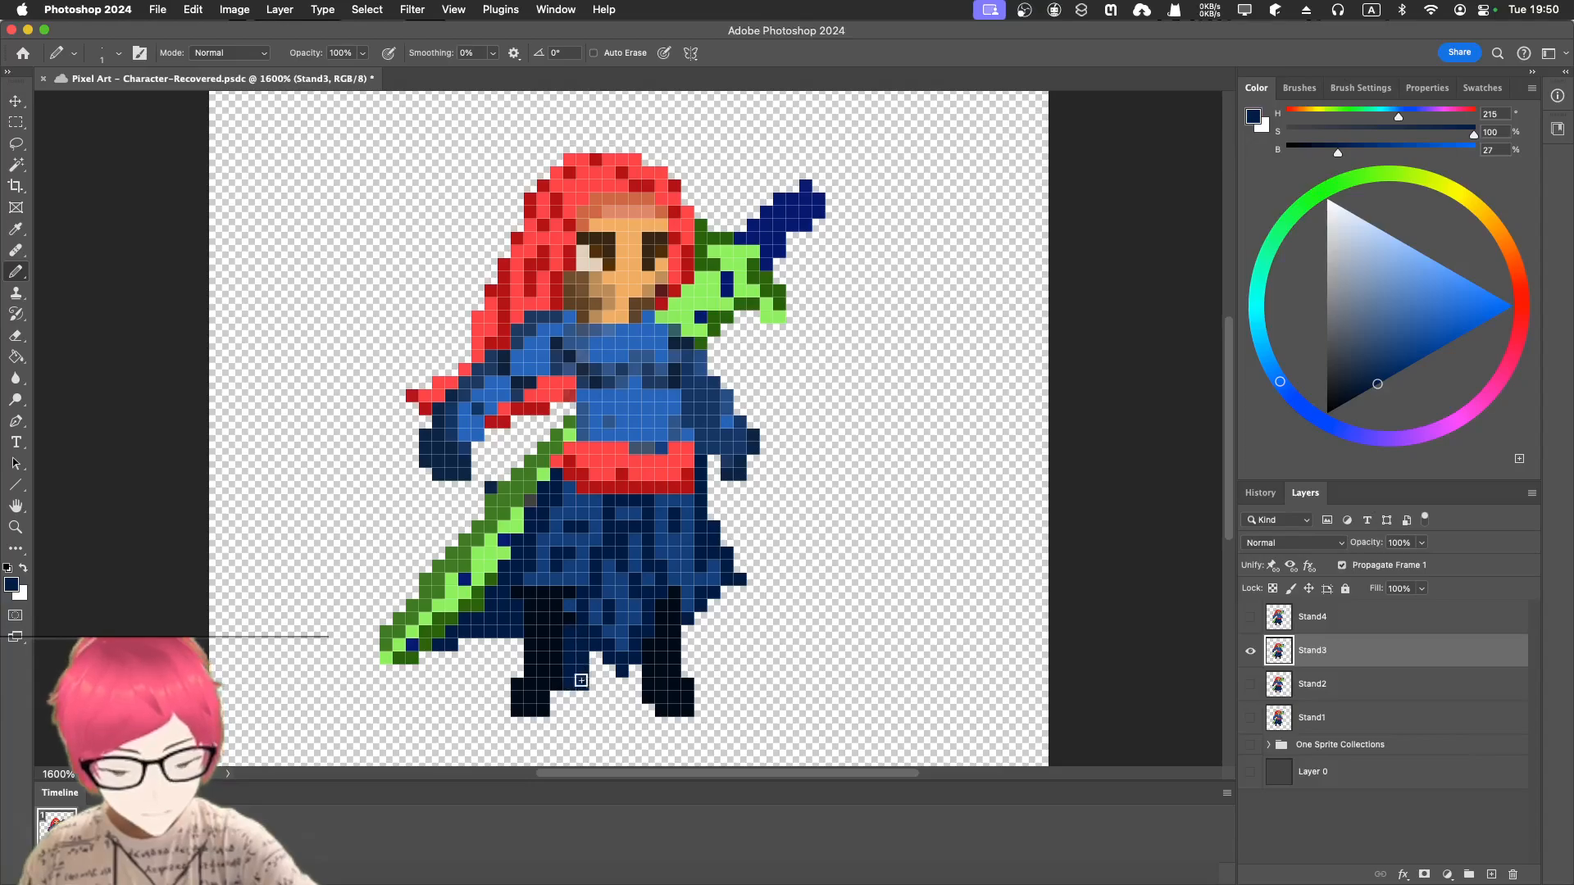
left_click_drag(596, 675, 596, 684)
left_click(608, 671)
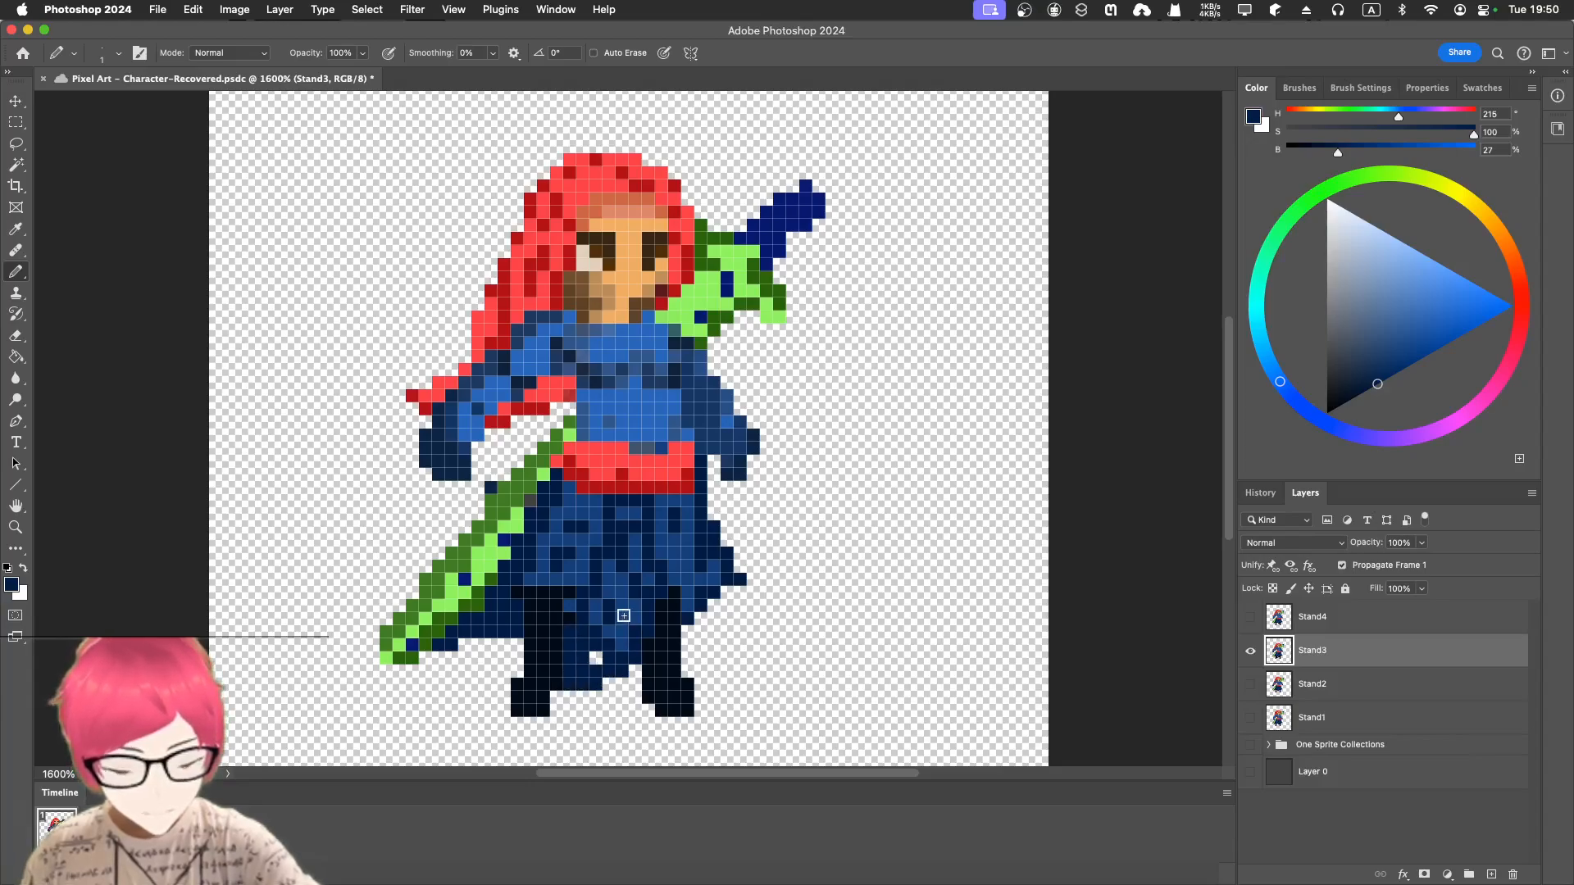
left_click(624, 616, "alt")
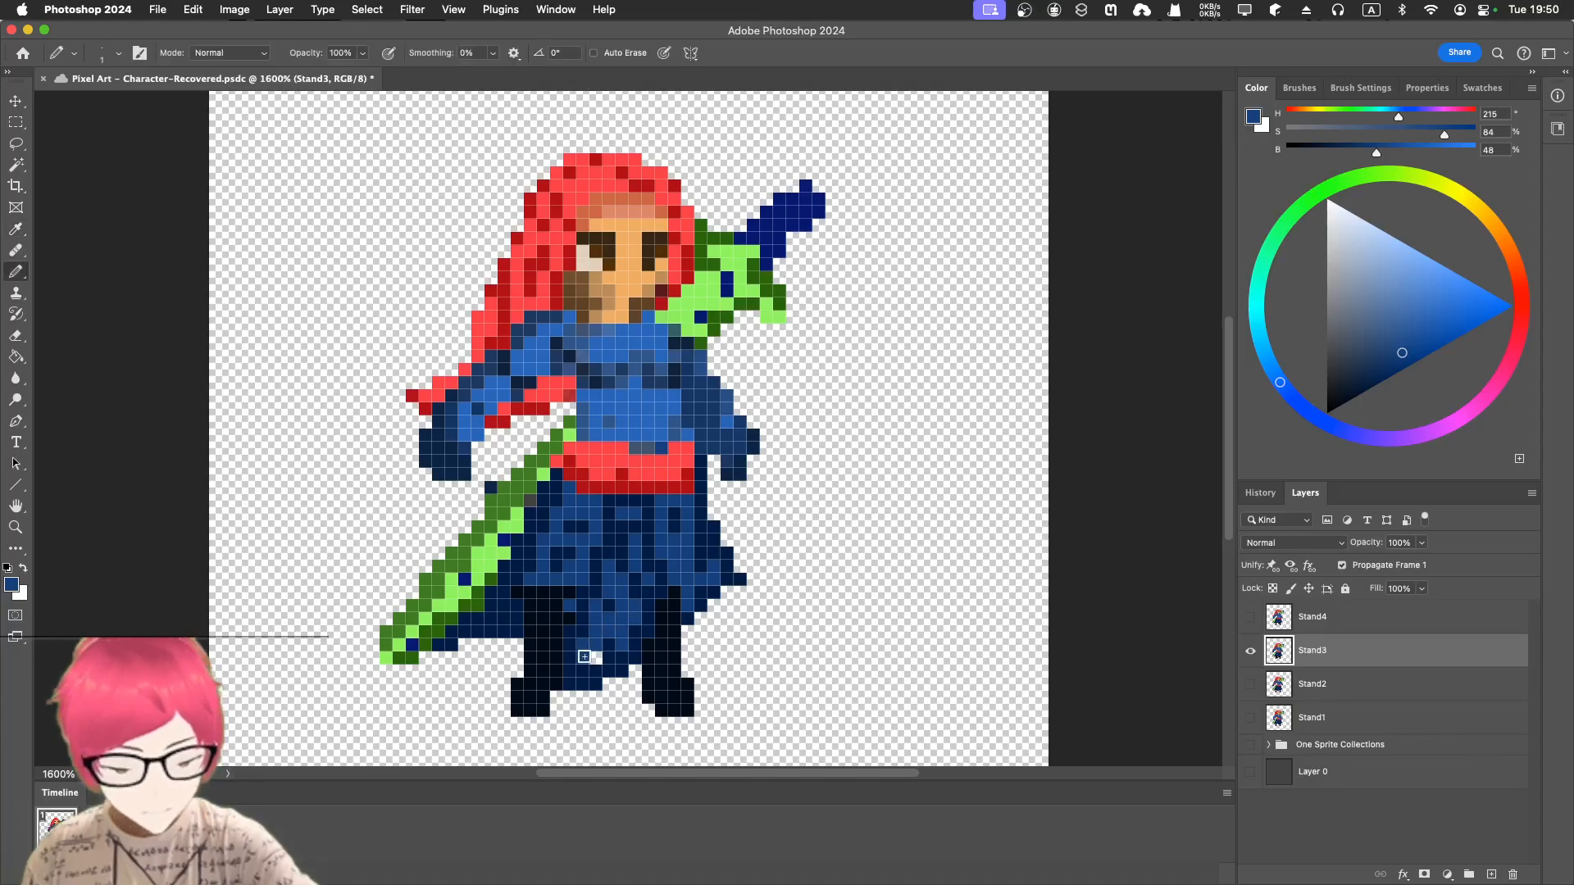
left_click_drag(584, 656, 613, 637)
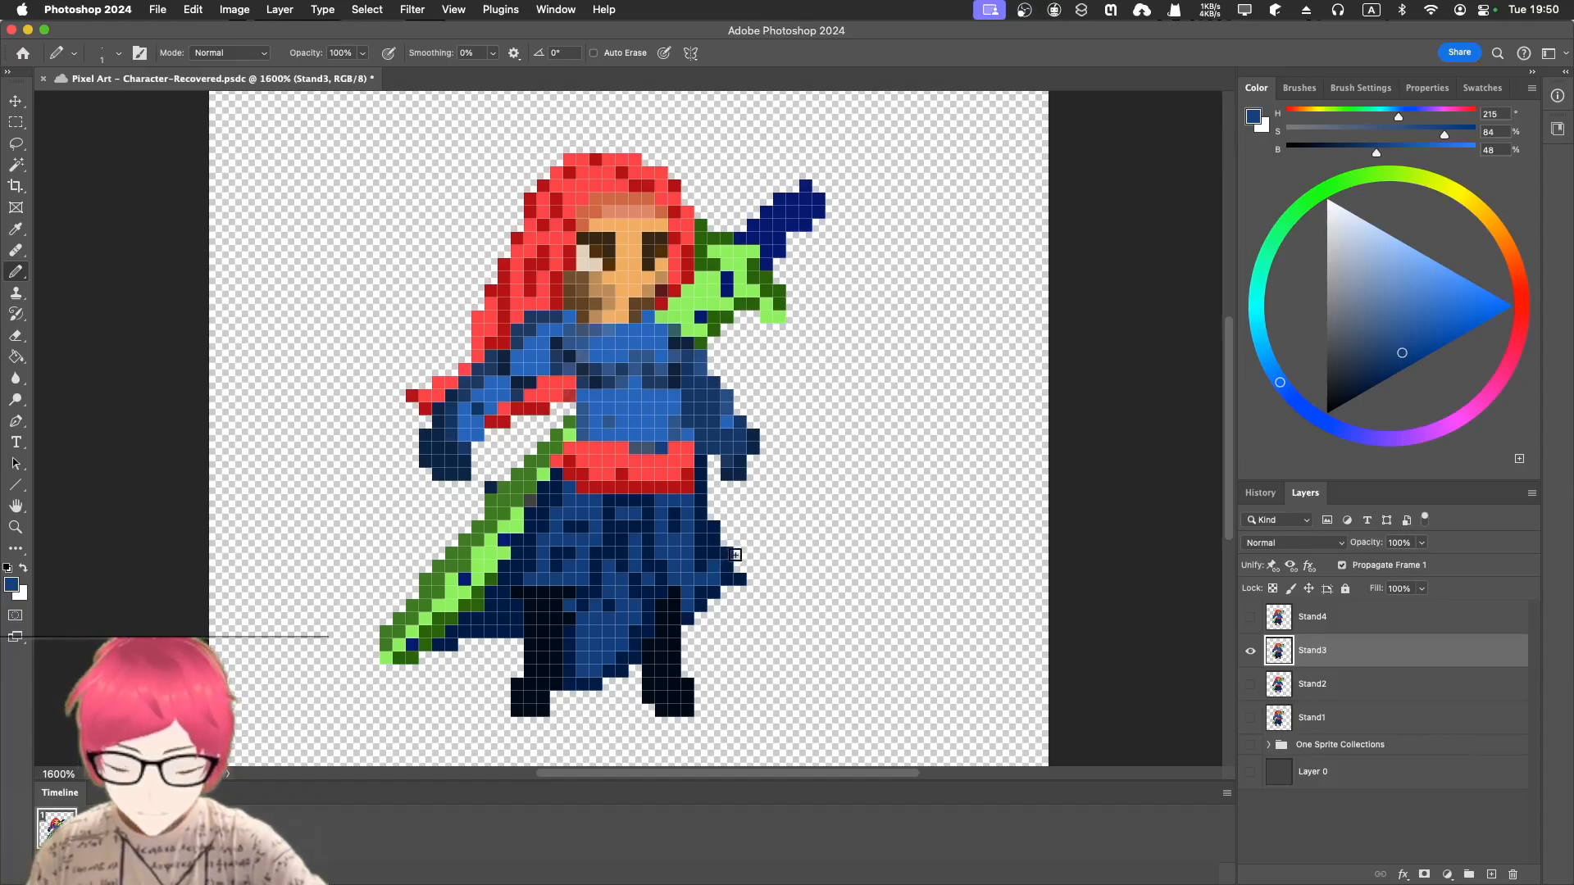
- Erase the flared skirt corner opposite the sword on Stand3 and redraw it straighter in mid blue with a dark navy edge
key("e")
mouse_move(735, 565)
left_mouse_down()
mouse_move(723, 590)
mouse_move(715, 531)
mouse_move(712, 589)
left_mouse_up()
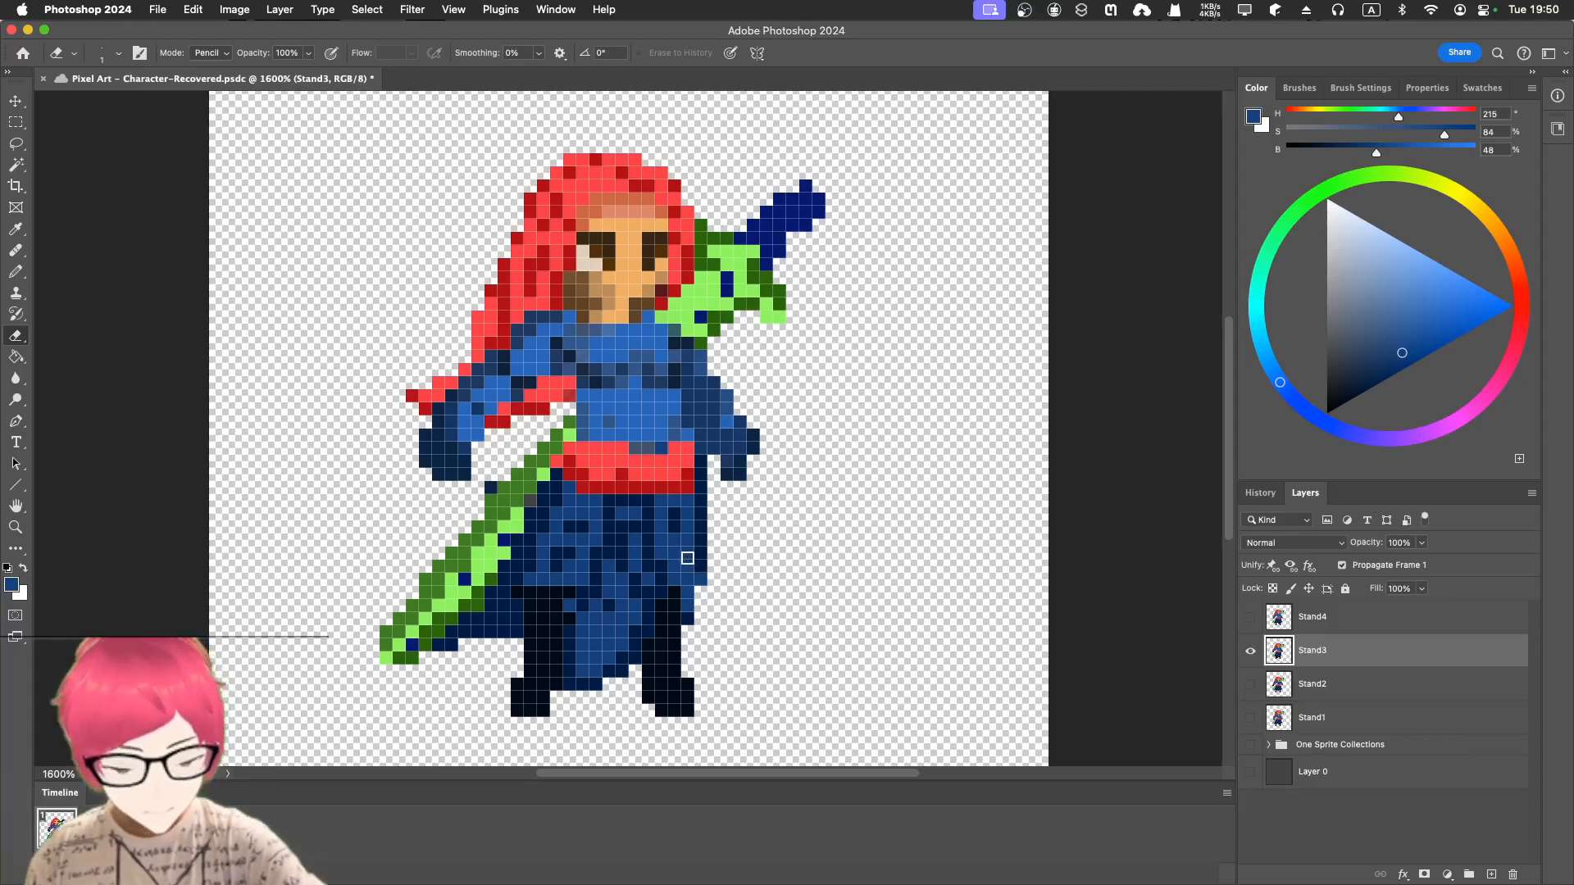
key("i")
left_click(690, 562)
key("b")
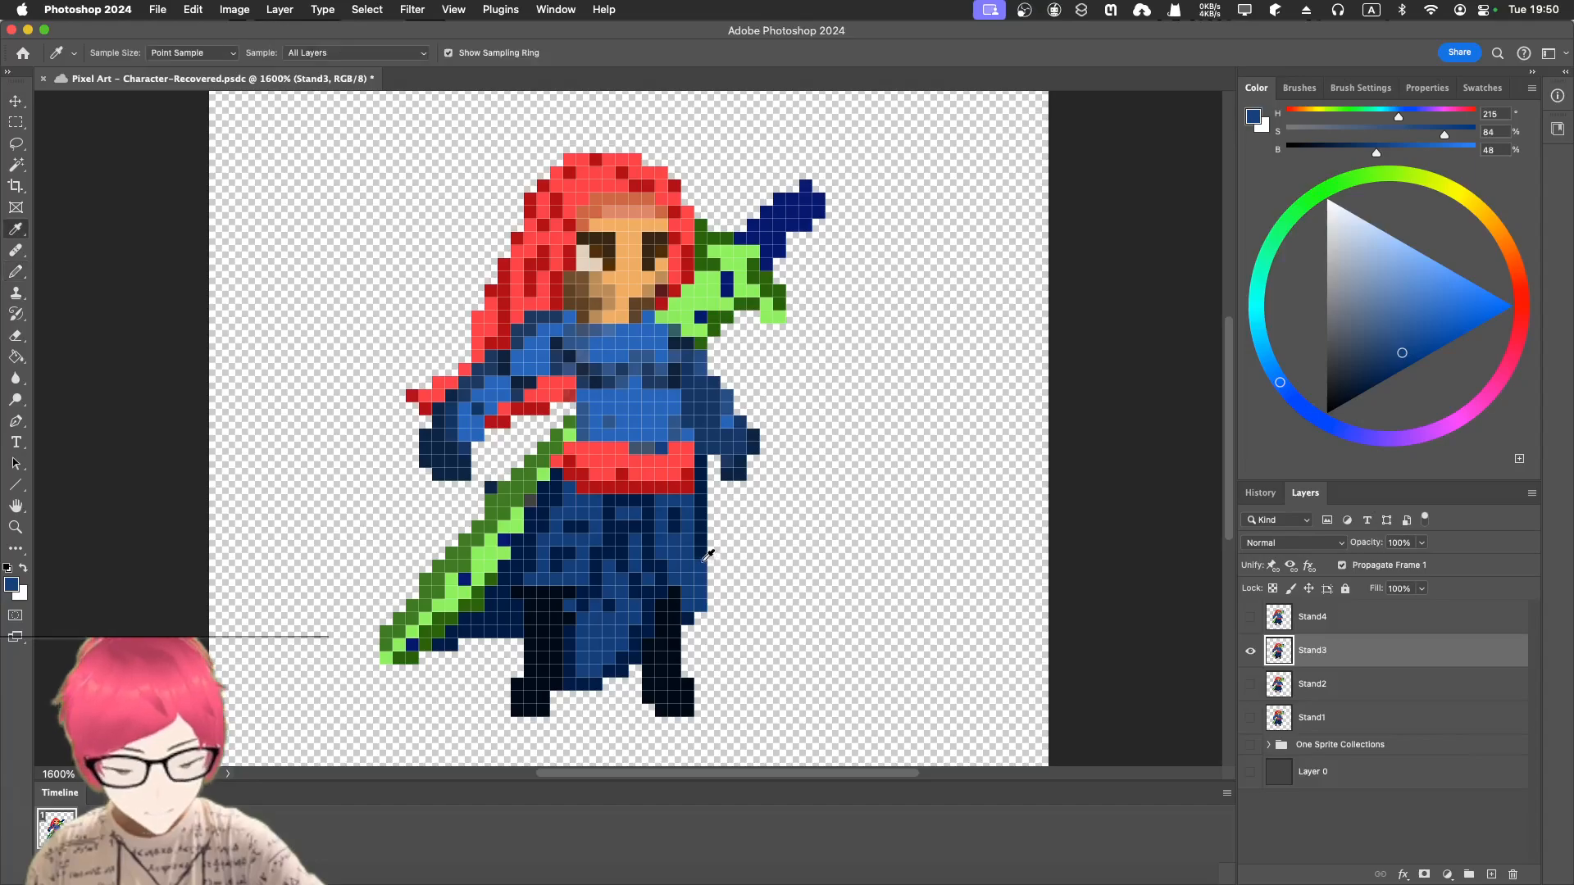
left_click(702, 554, "alt")
left_click(713, 564)
left_click_drag(706, 559, 700, 635)
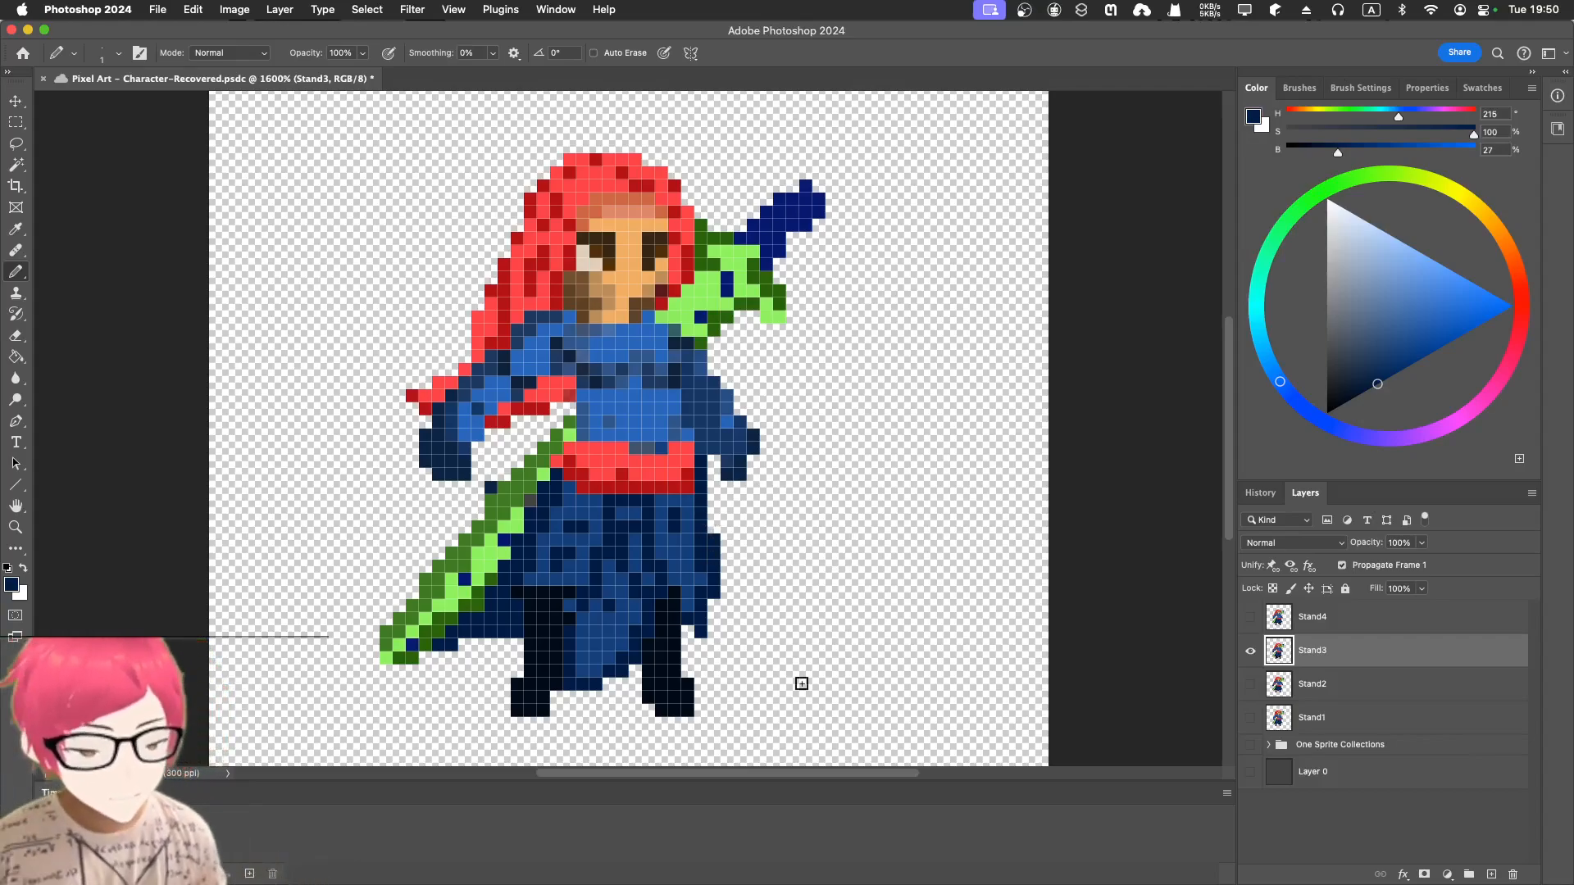
- Show only the Stand4 frame and lengthen its skirt's middle flap between the legs with sampled dark navy and mid blue
left_click(1251, 620)
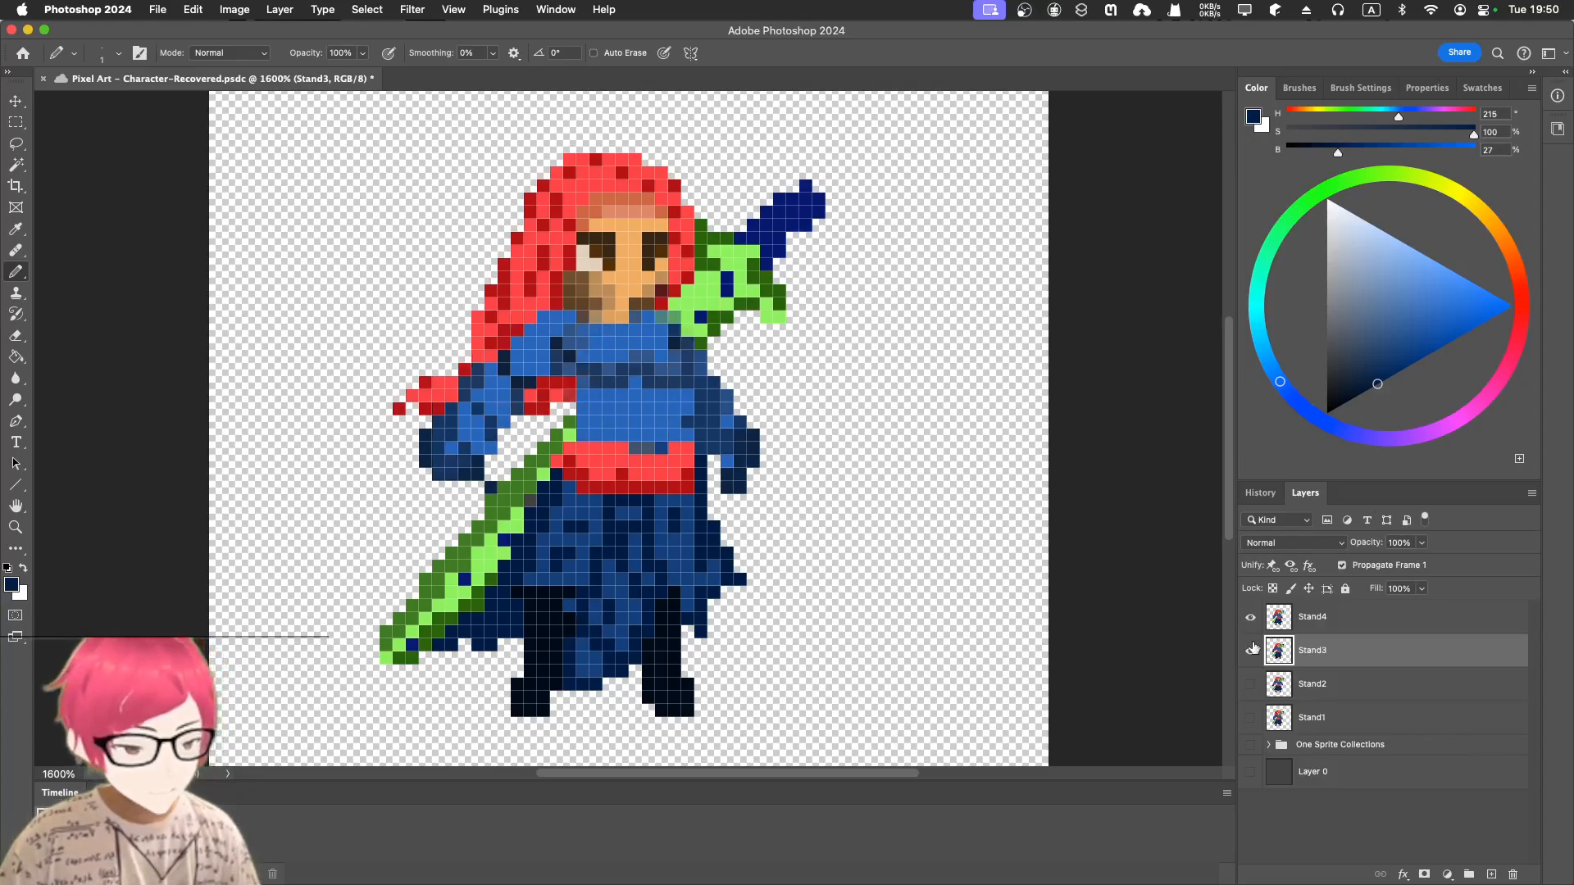
left_click(1251, 650)
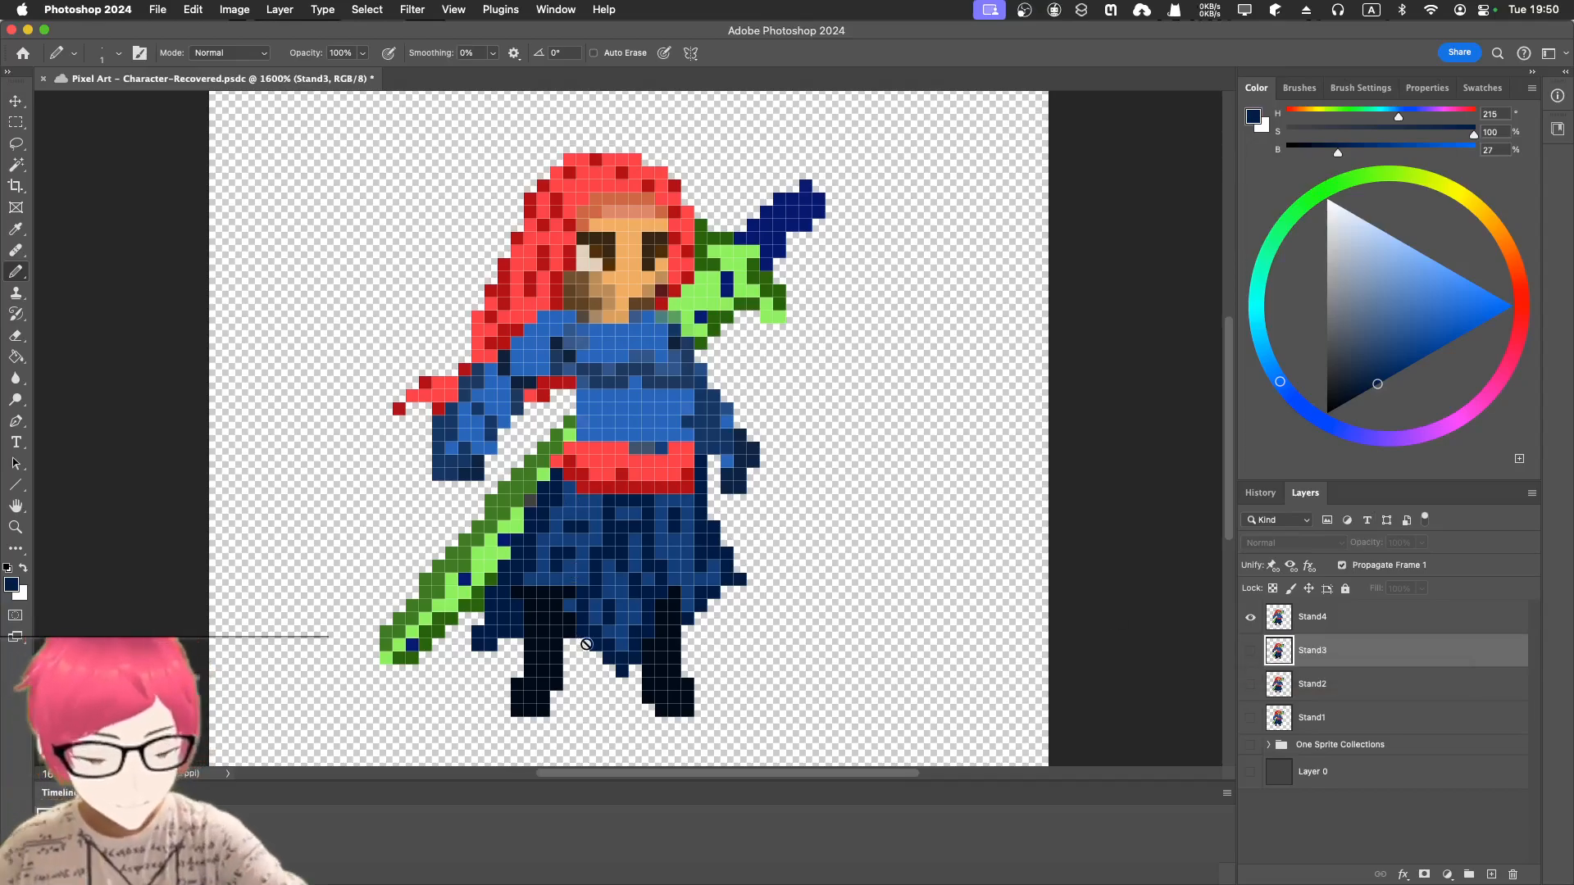
left_click(1307, 619)
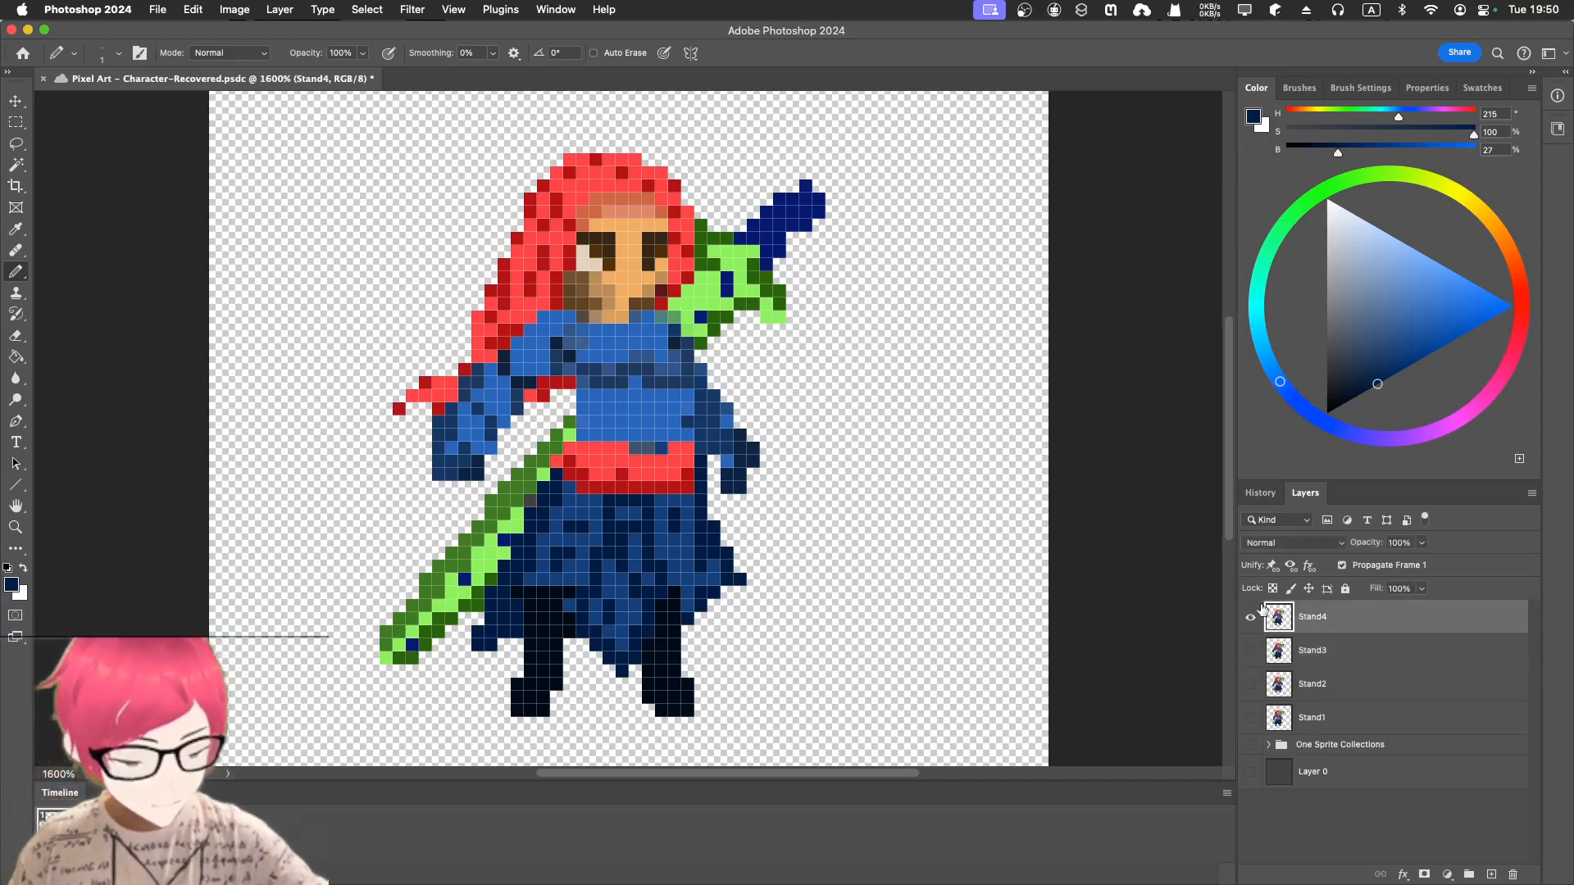
key("i")
left_click(588, 623)
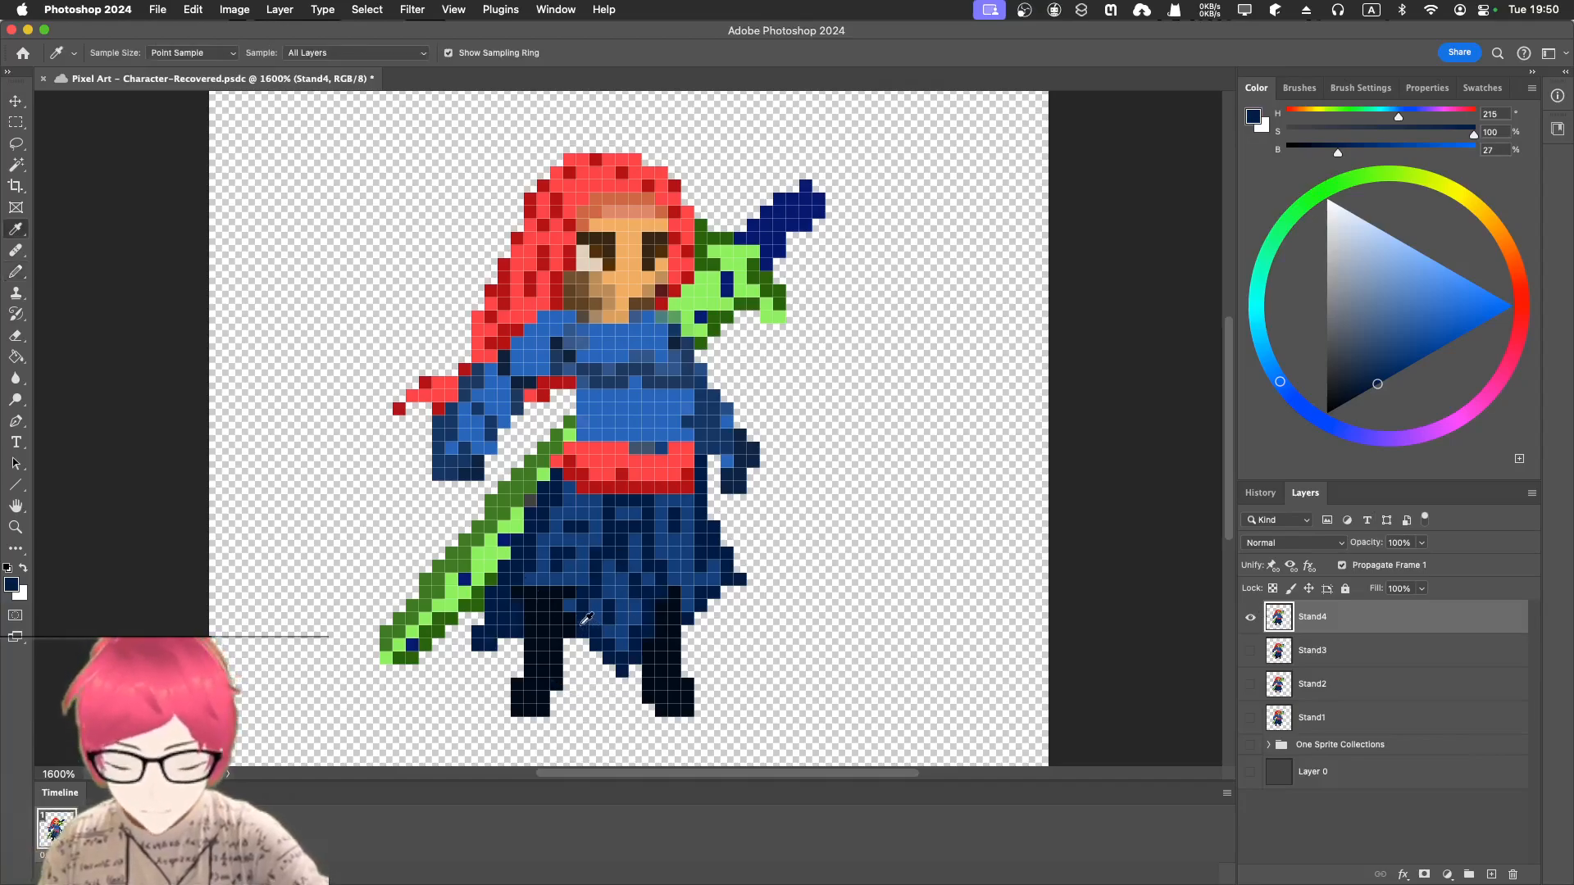
key("b")
mouse_move(583, 659)
left_mouse_down()
mouse_move(570, 672)
mouse_move(586, 684)
mouse_move(618, 662)
mouse_move(623, 619)
mouse_move(588, 669)
left_mouse_up()
key("i")
left_click(627, 617)
key("b")
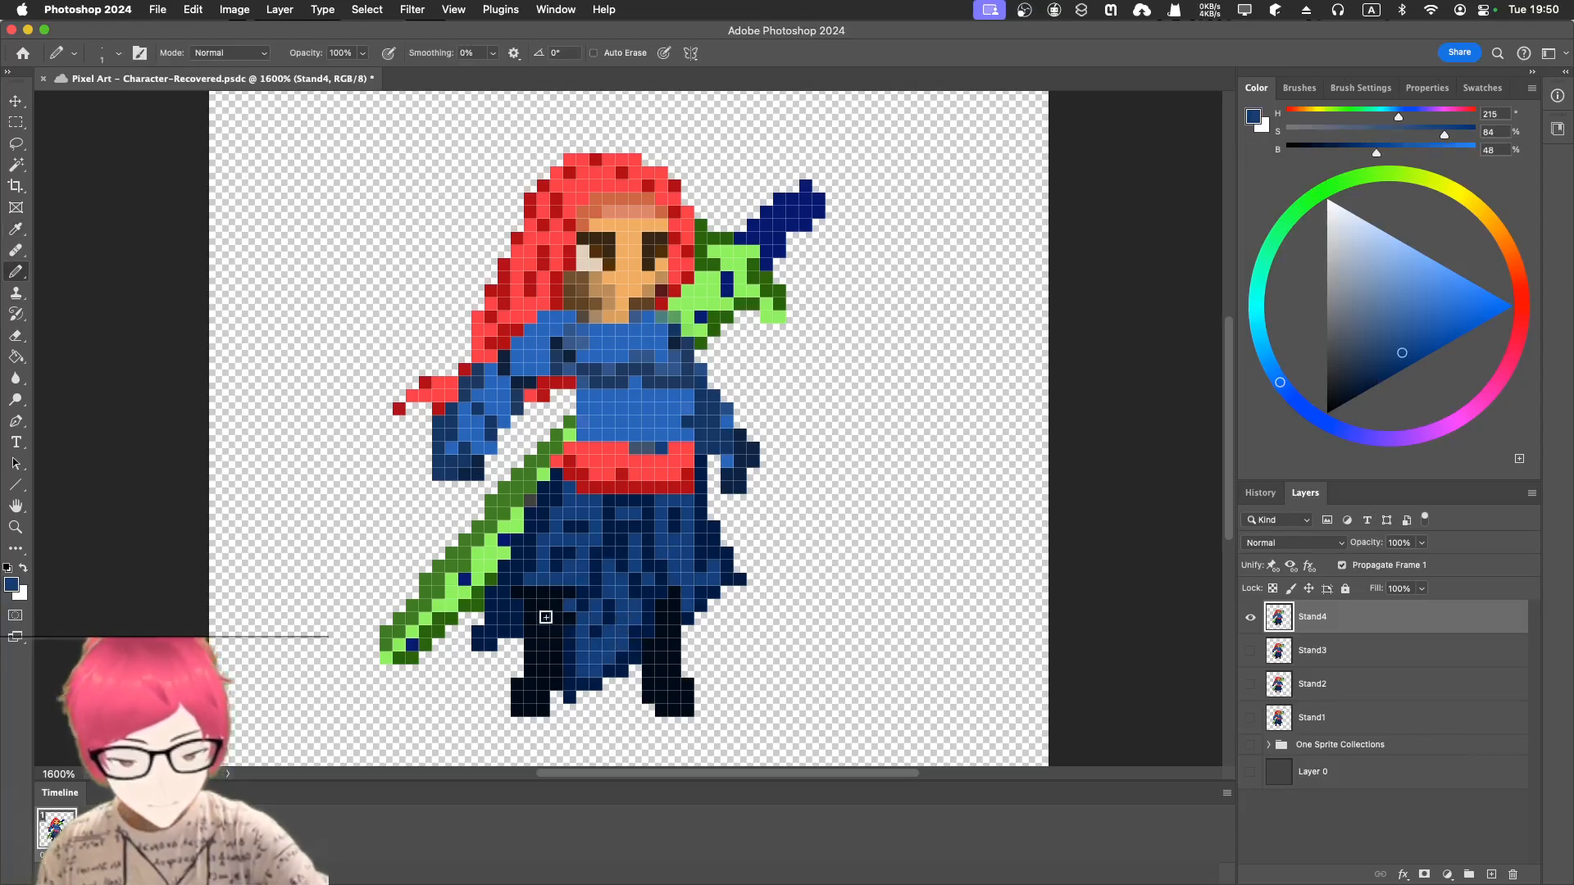
- Extend the Stand4 skirt hem beside the sword toward the blade's tip in dark navy and add mid-blue highlight pixels to it
key("i")
left_click(495, 625)
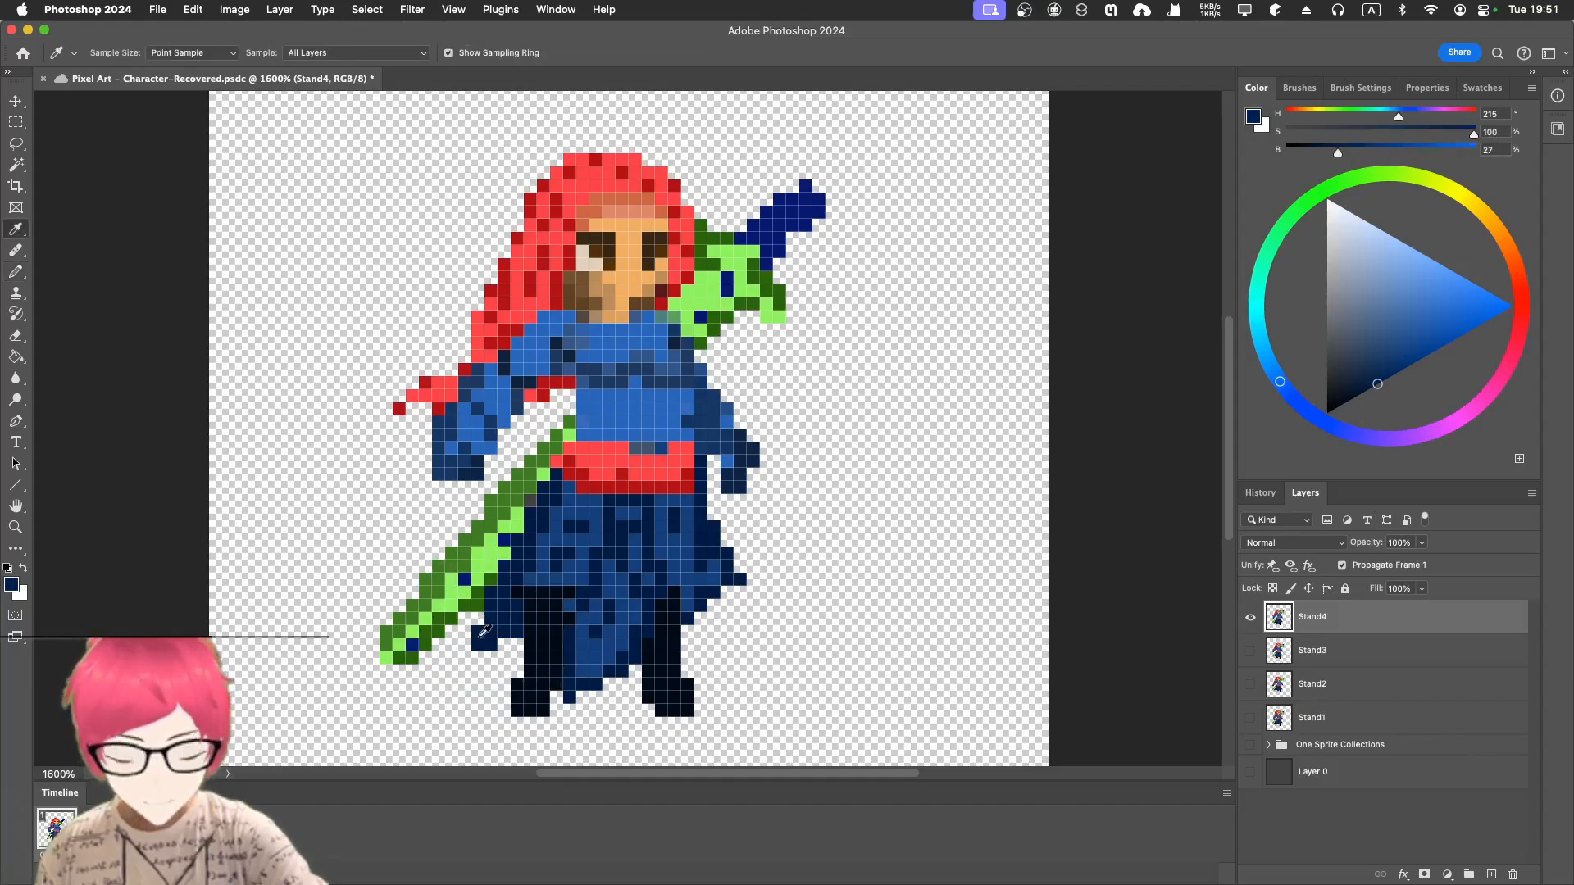
key("b")
left_click_drag(490, 623, 450, 645)
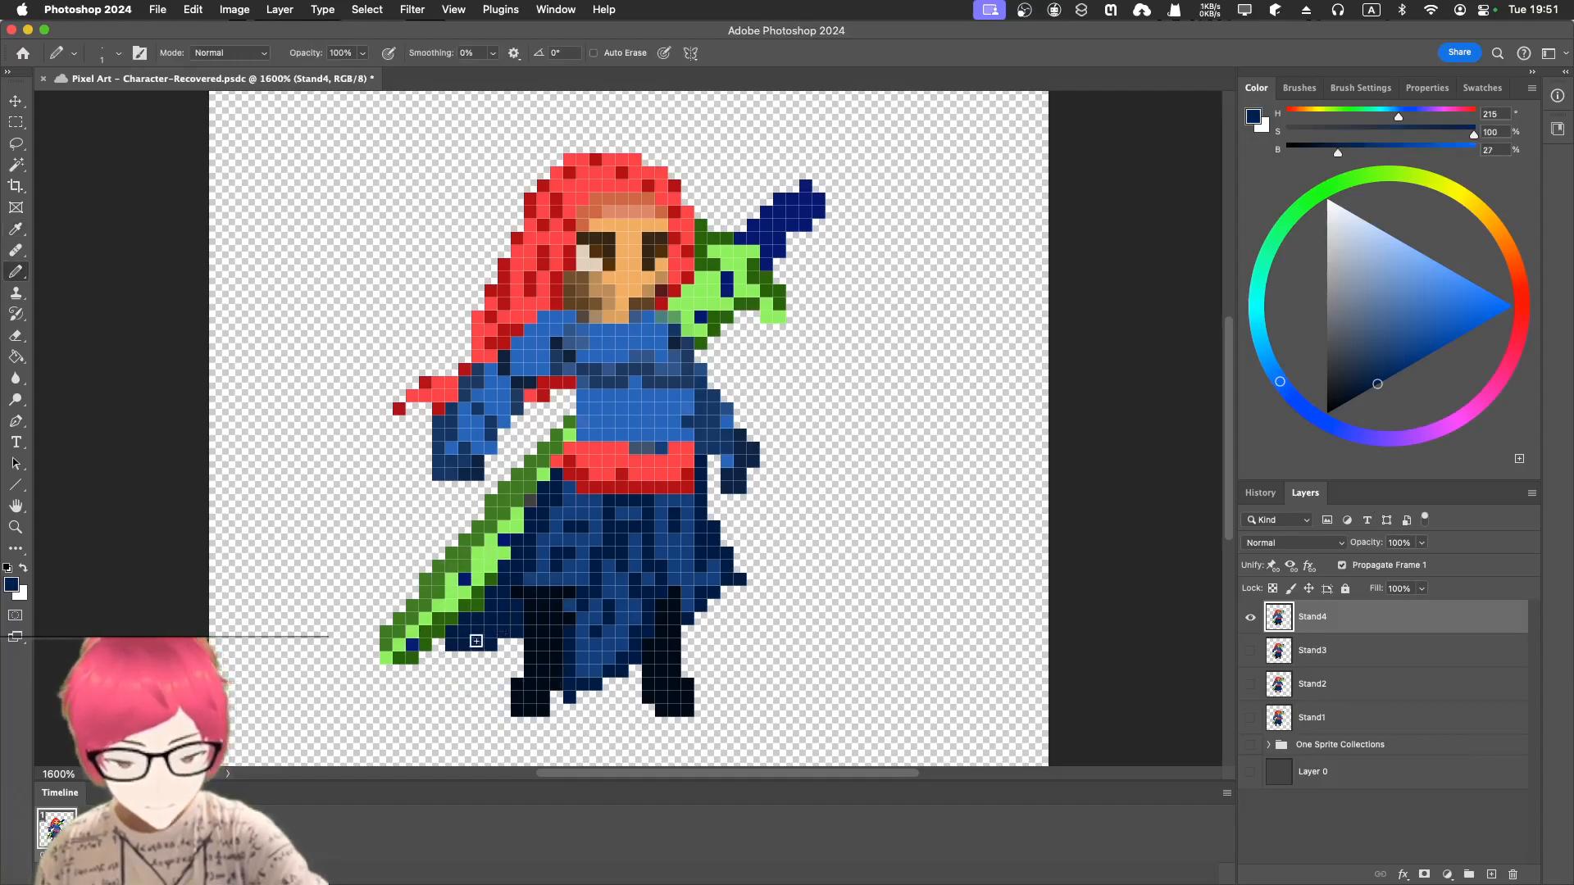
key("i")
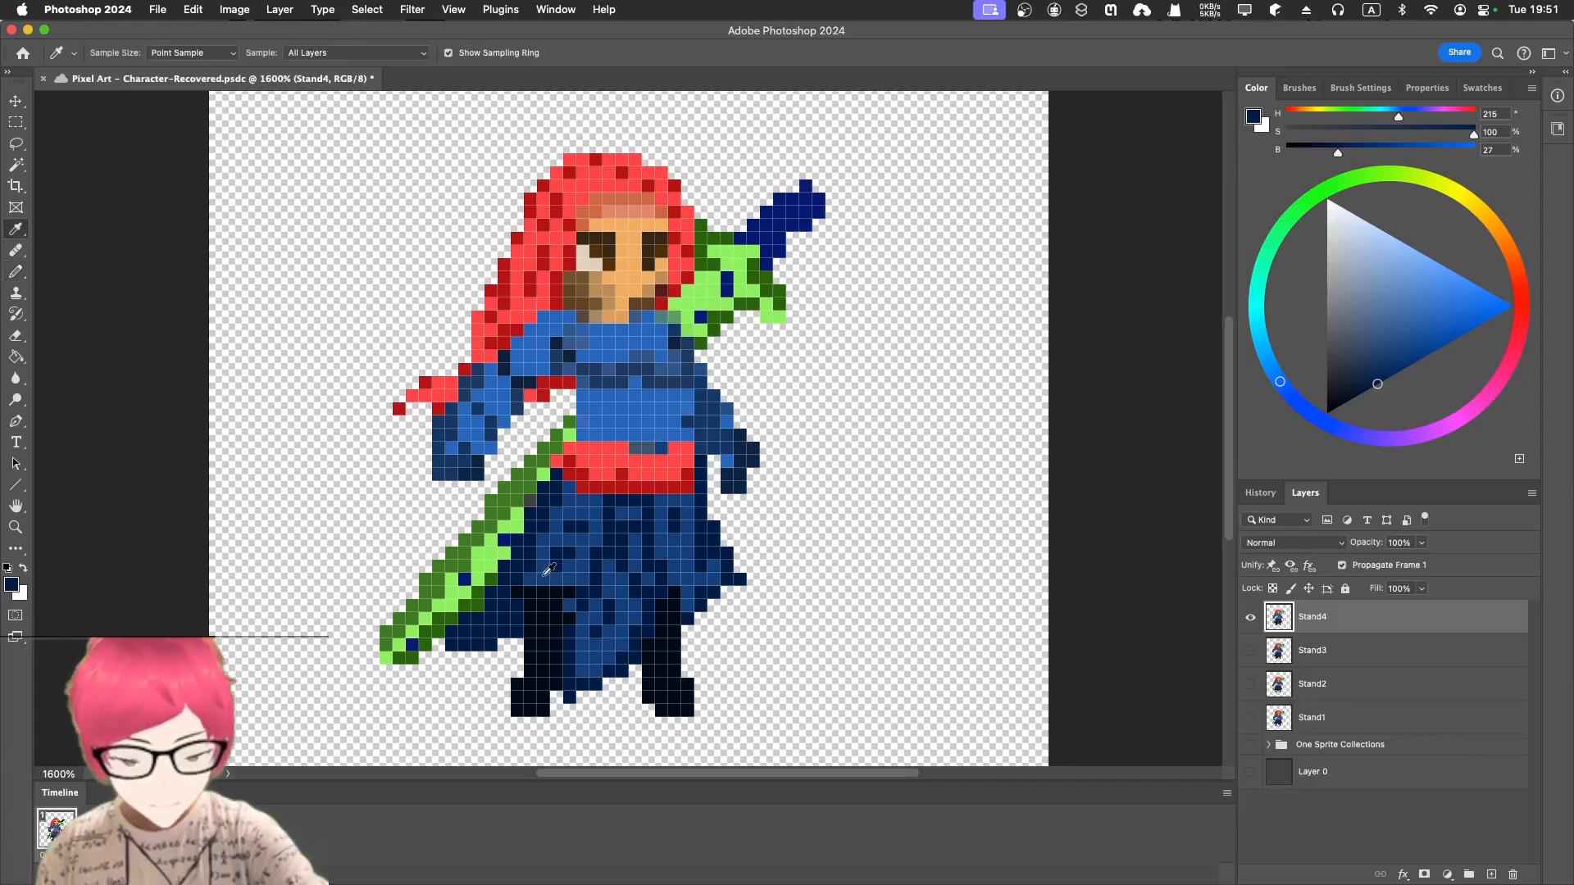
left_click(545, 569)
key("b")
left_click_drag(492, 603, 505, 611)
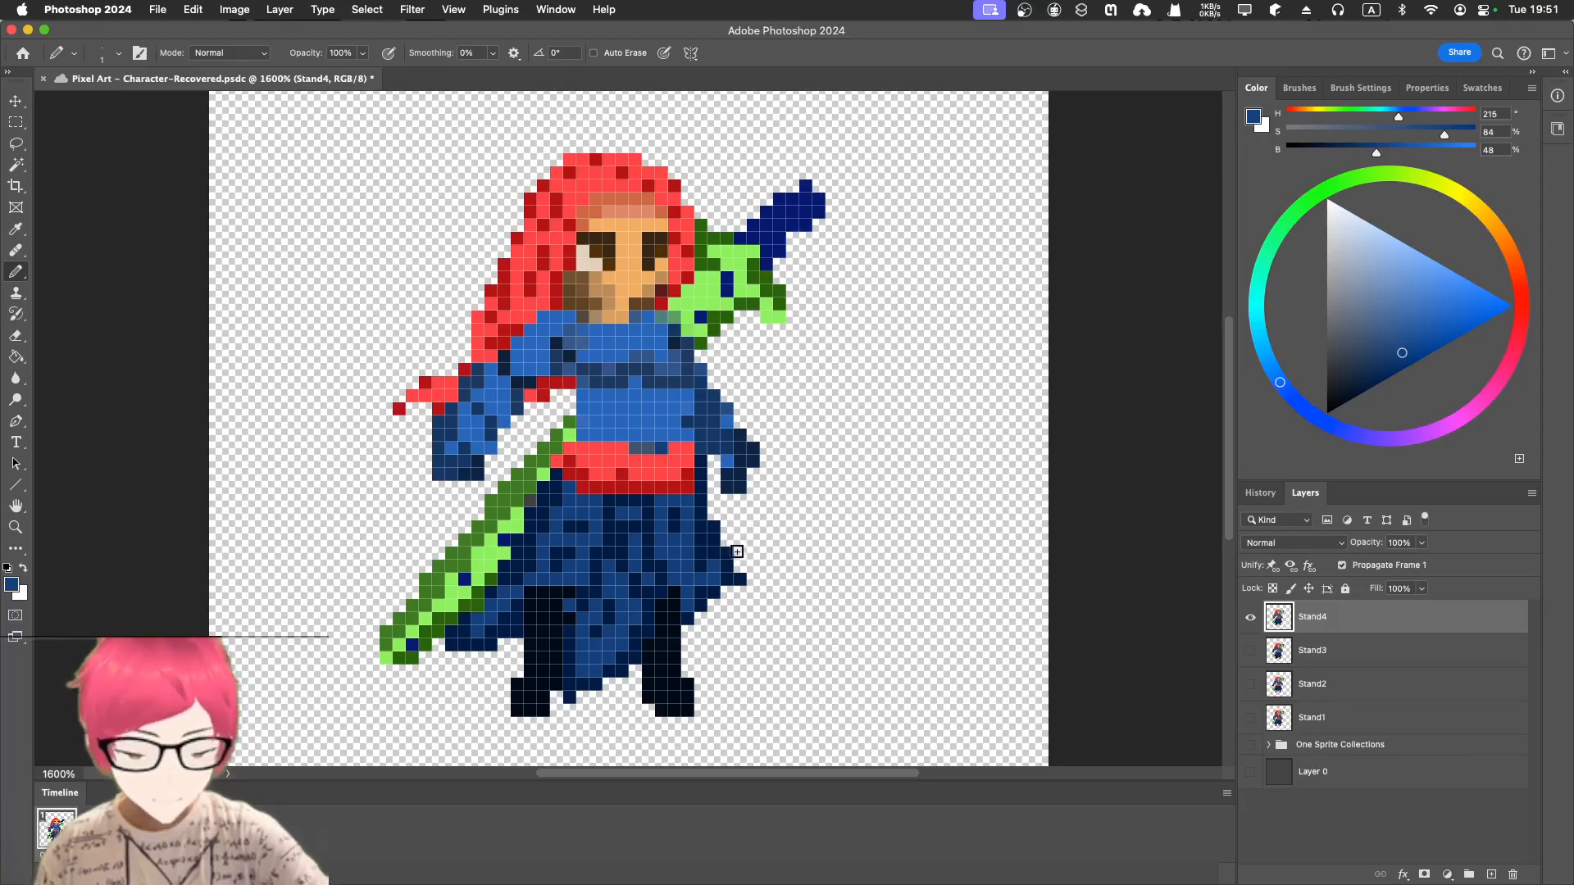
- Erase the flared skirt corner opposite the sword on Stand4 and redraw that side in mid blue with a dark navy edge
key("e")
mouse_move(737, 553)
left_mouse_down()
mouse_move(721, 590)
mouse_move(721, 557)
left_mouse_up()
left_click(713, 591)
key("i")
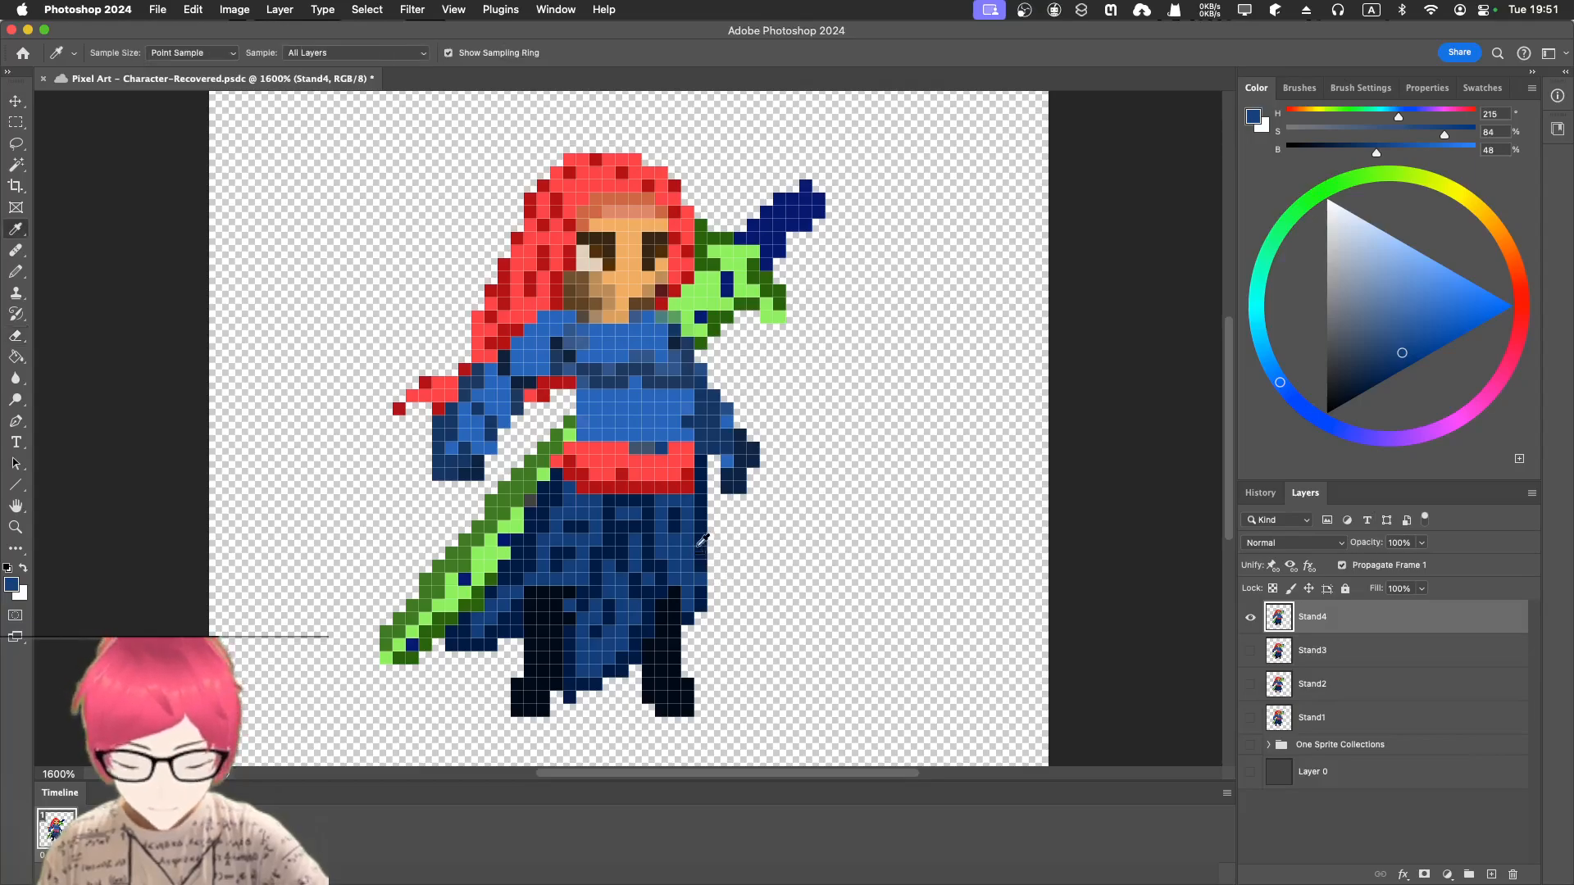
key("b")
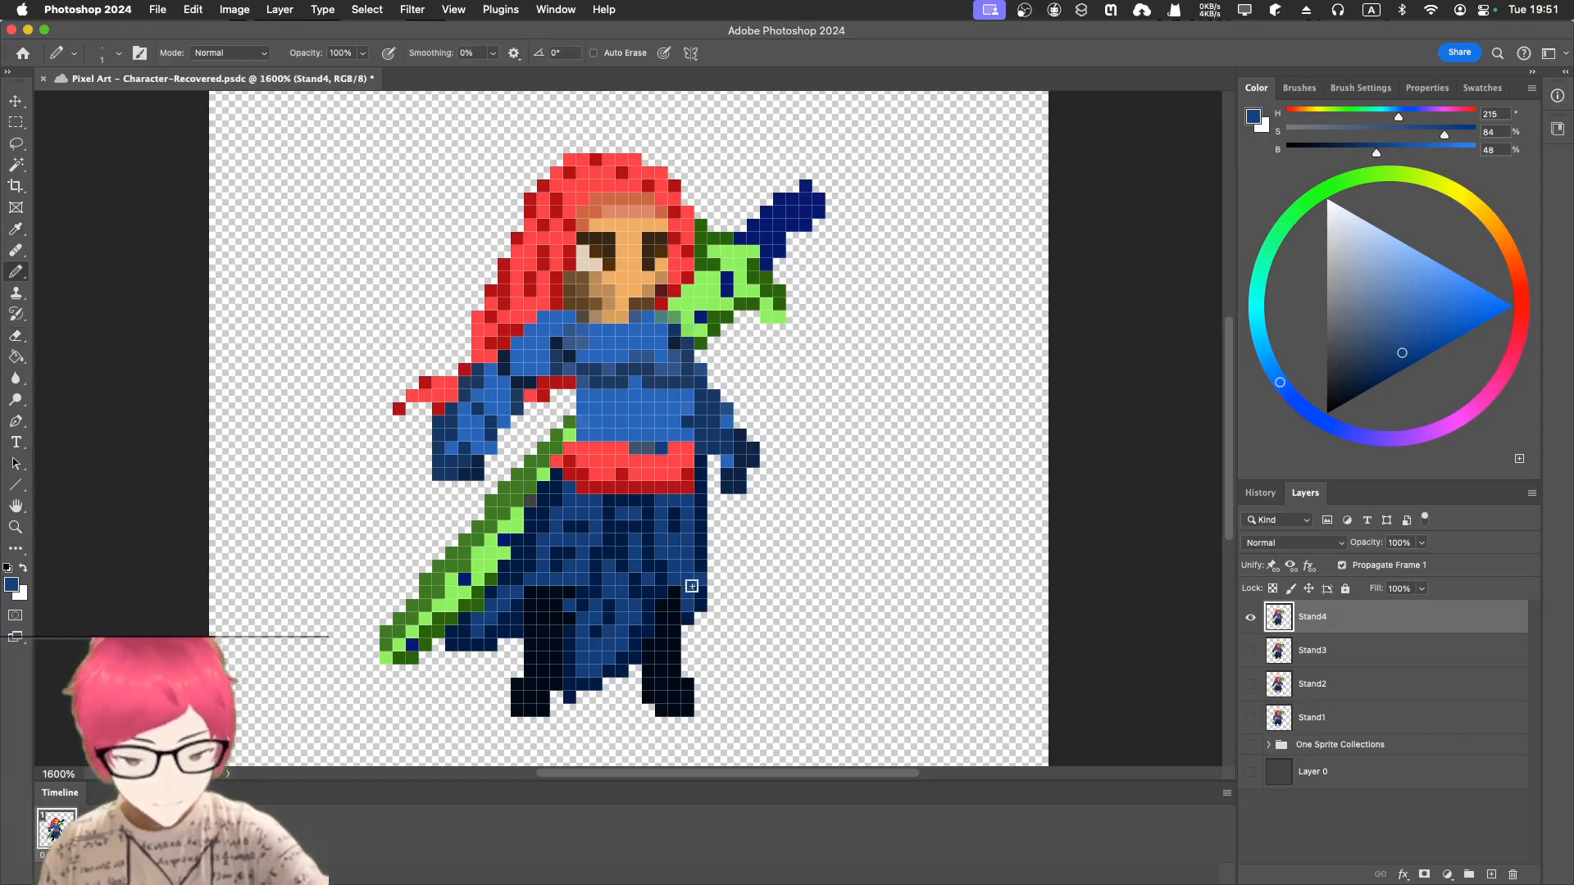
left_click(713, 534)
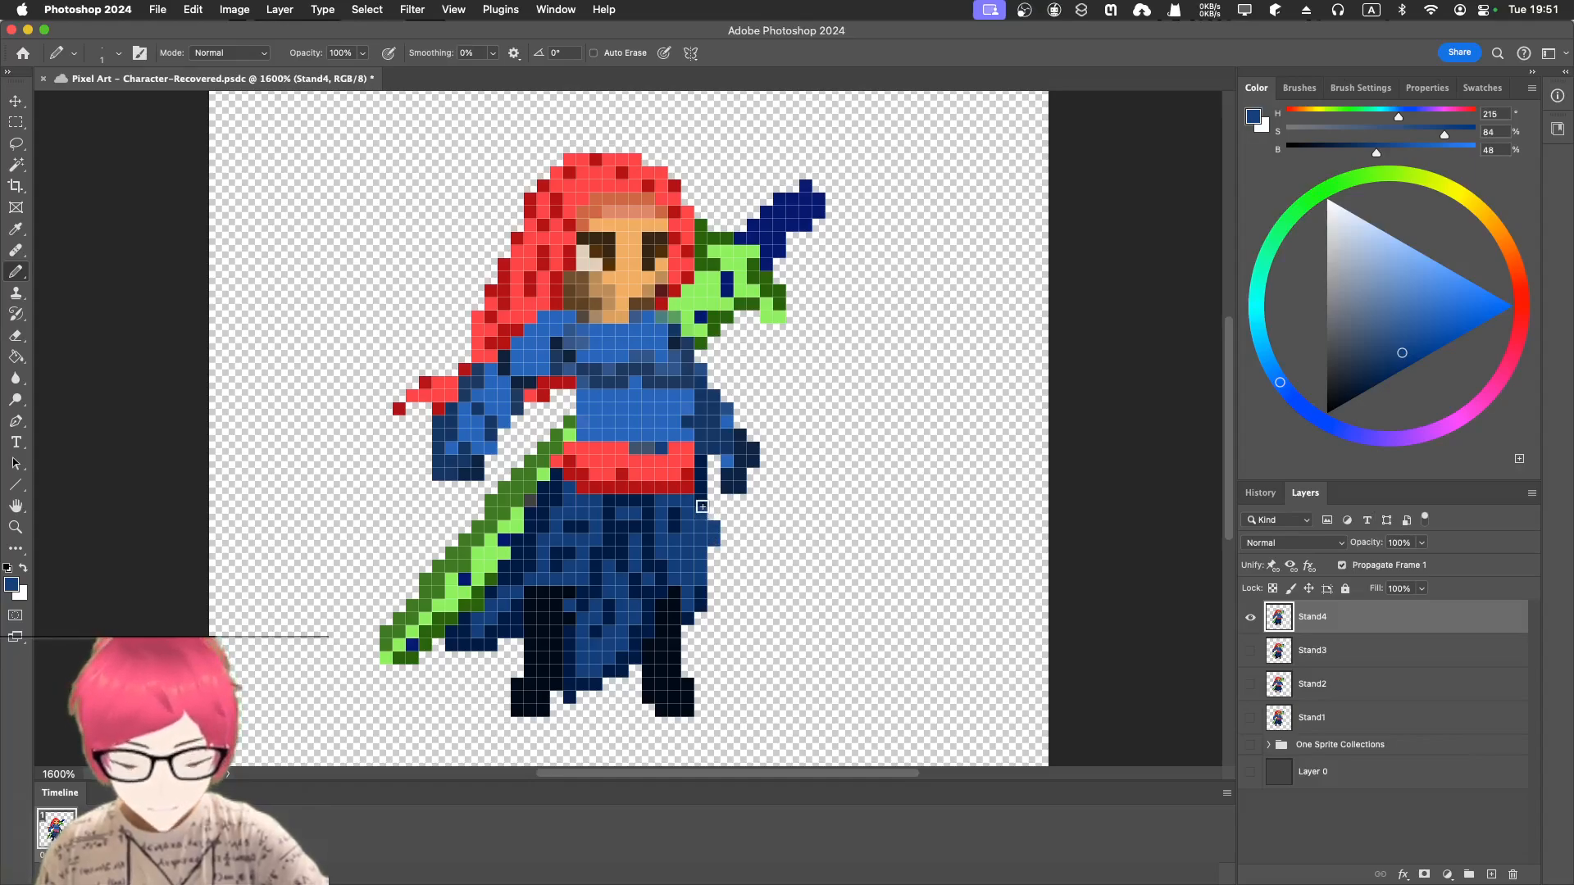
key("i")
left_click(709, 498)
key("b")
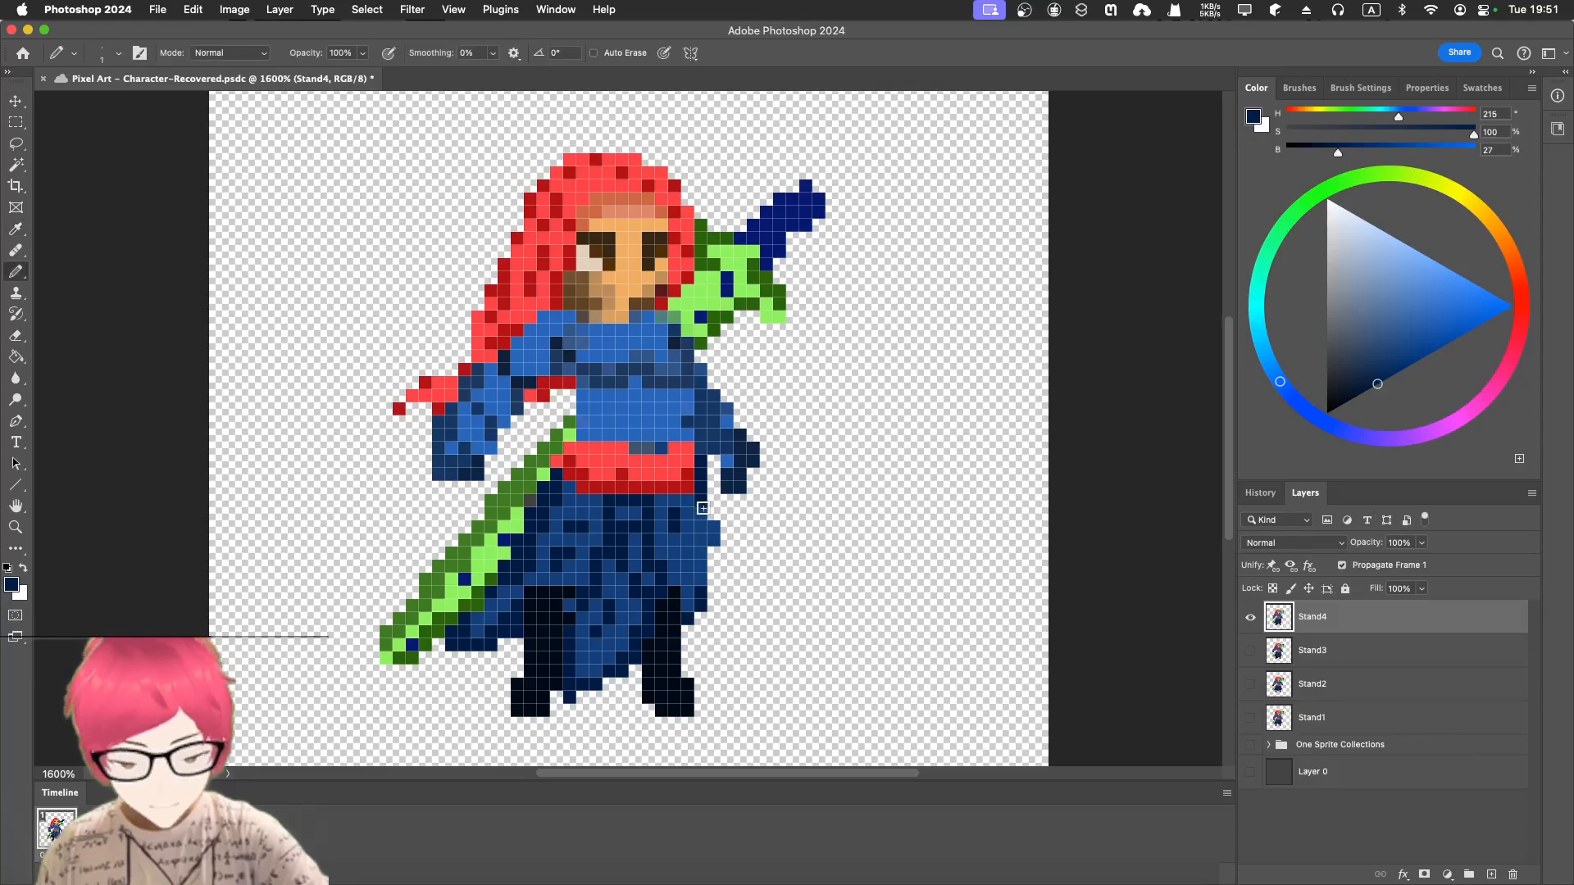
left_click_drag(707, 508, 709, 603)
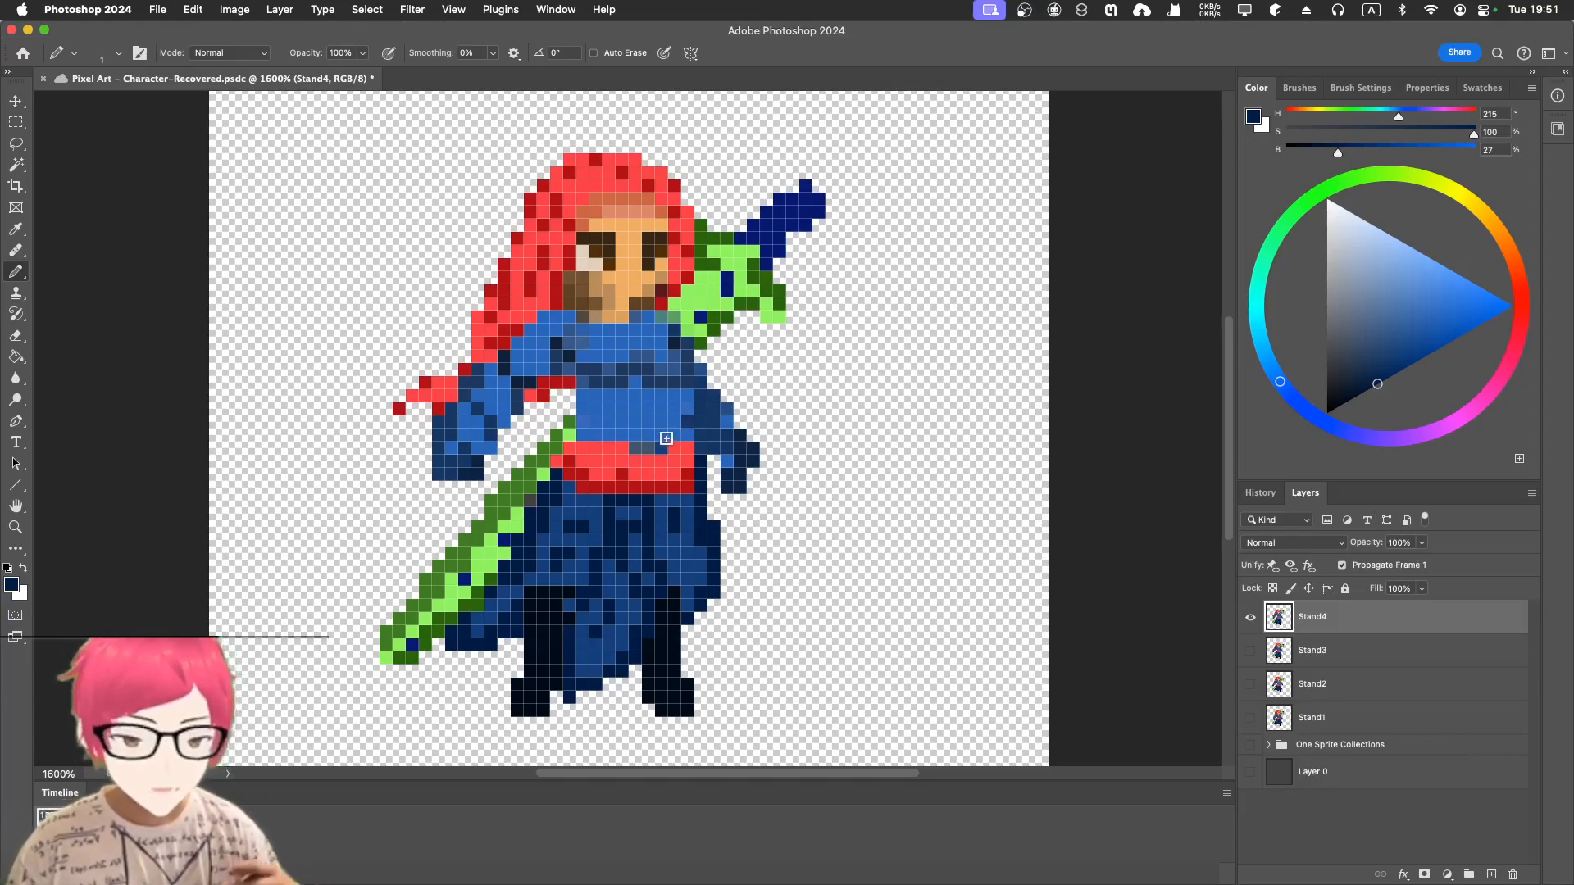
- Compare the edited Stand4 frame with Stand3 by toggling their visibility, leaving only Stand4 shown
left_click(1250, 650)
left_click(1250, 617)
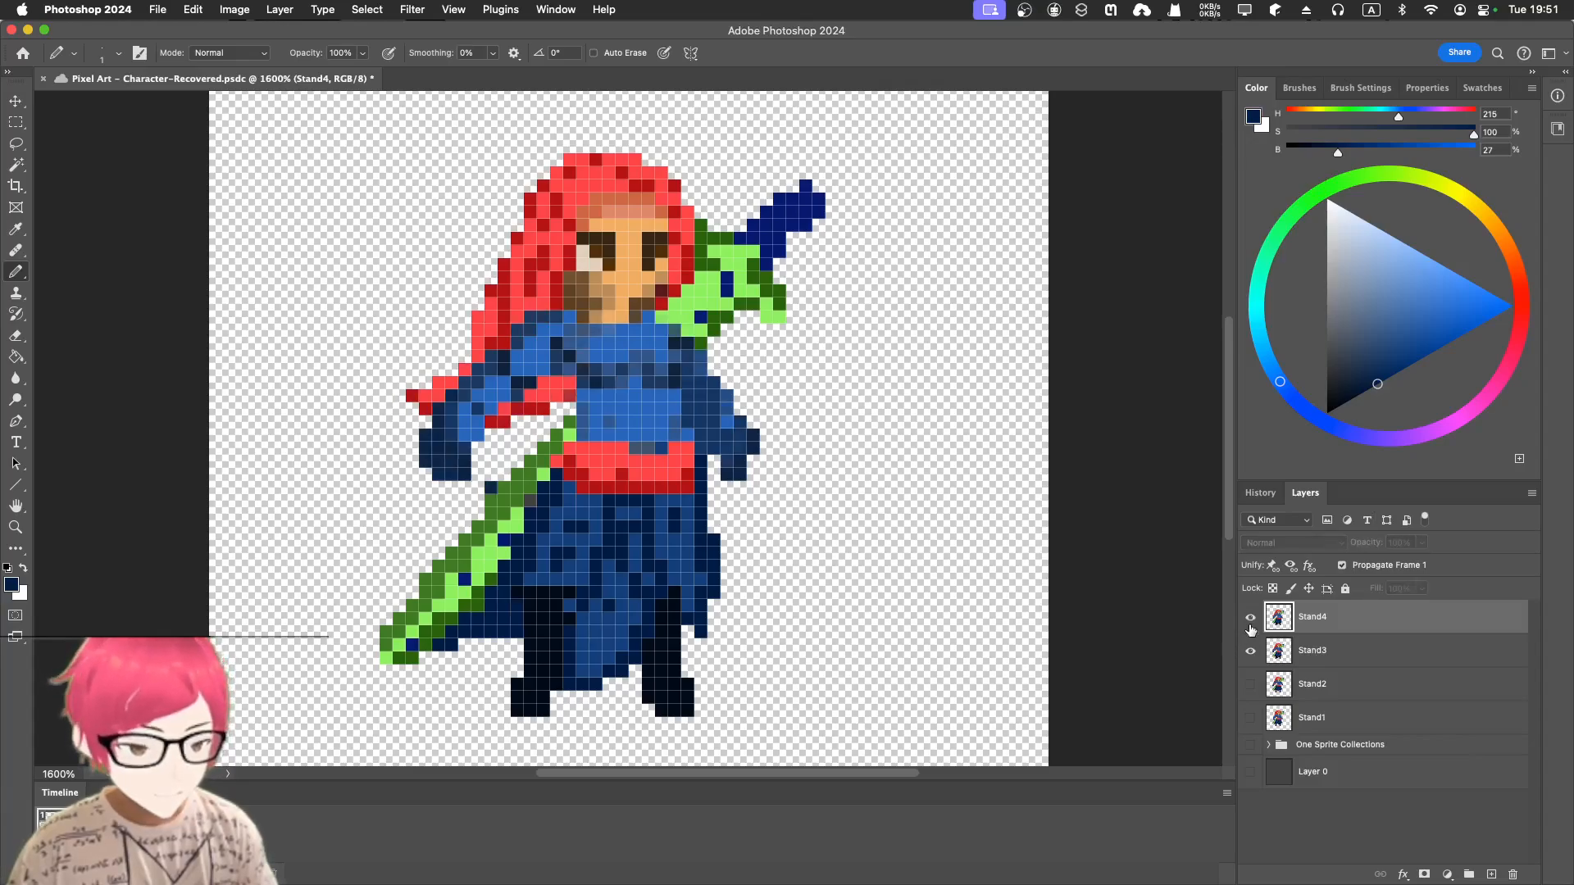
left_click(1250, 650)
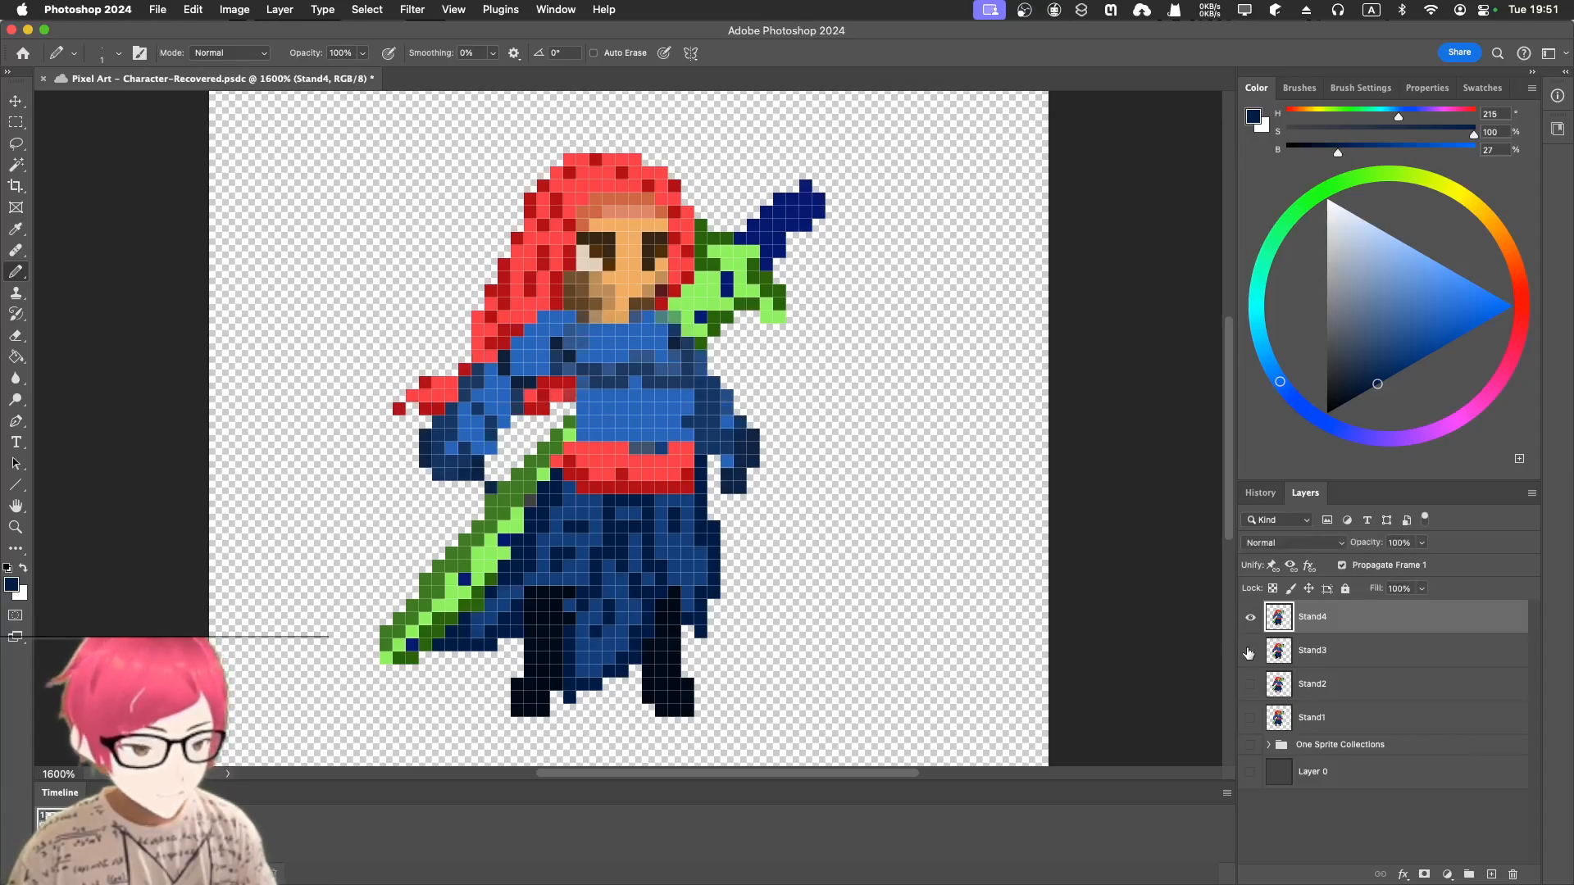
- Shade the sword-side edge of the Stand4 waist with a sampled darker blue and touch up the belt's upper corner in its red
key("i")
left_click(598, 385)
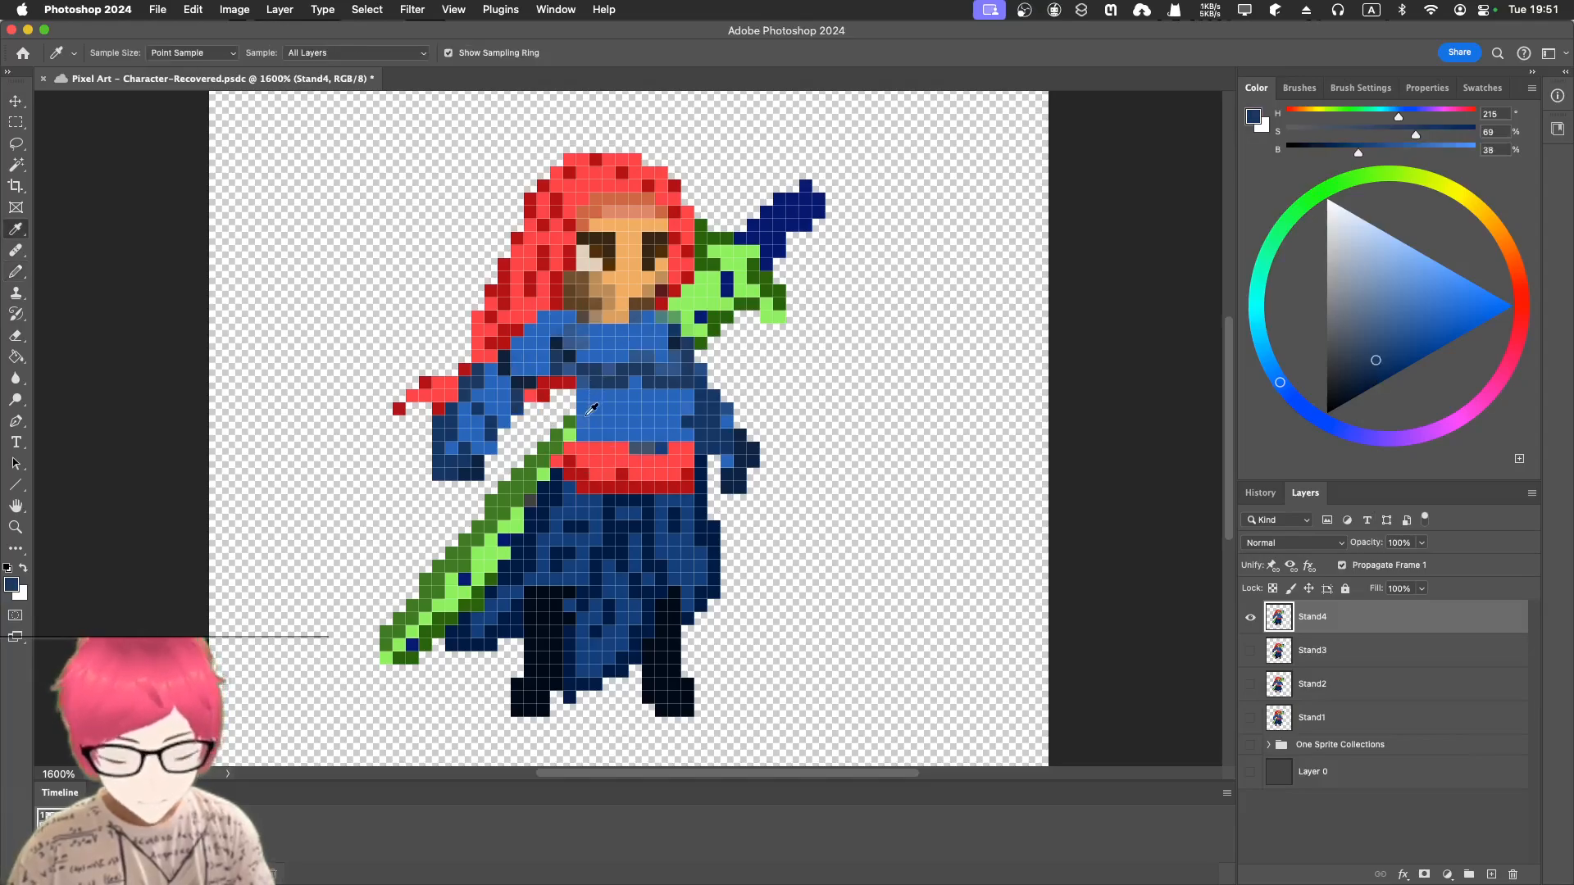
key("b")
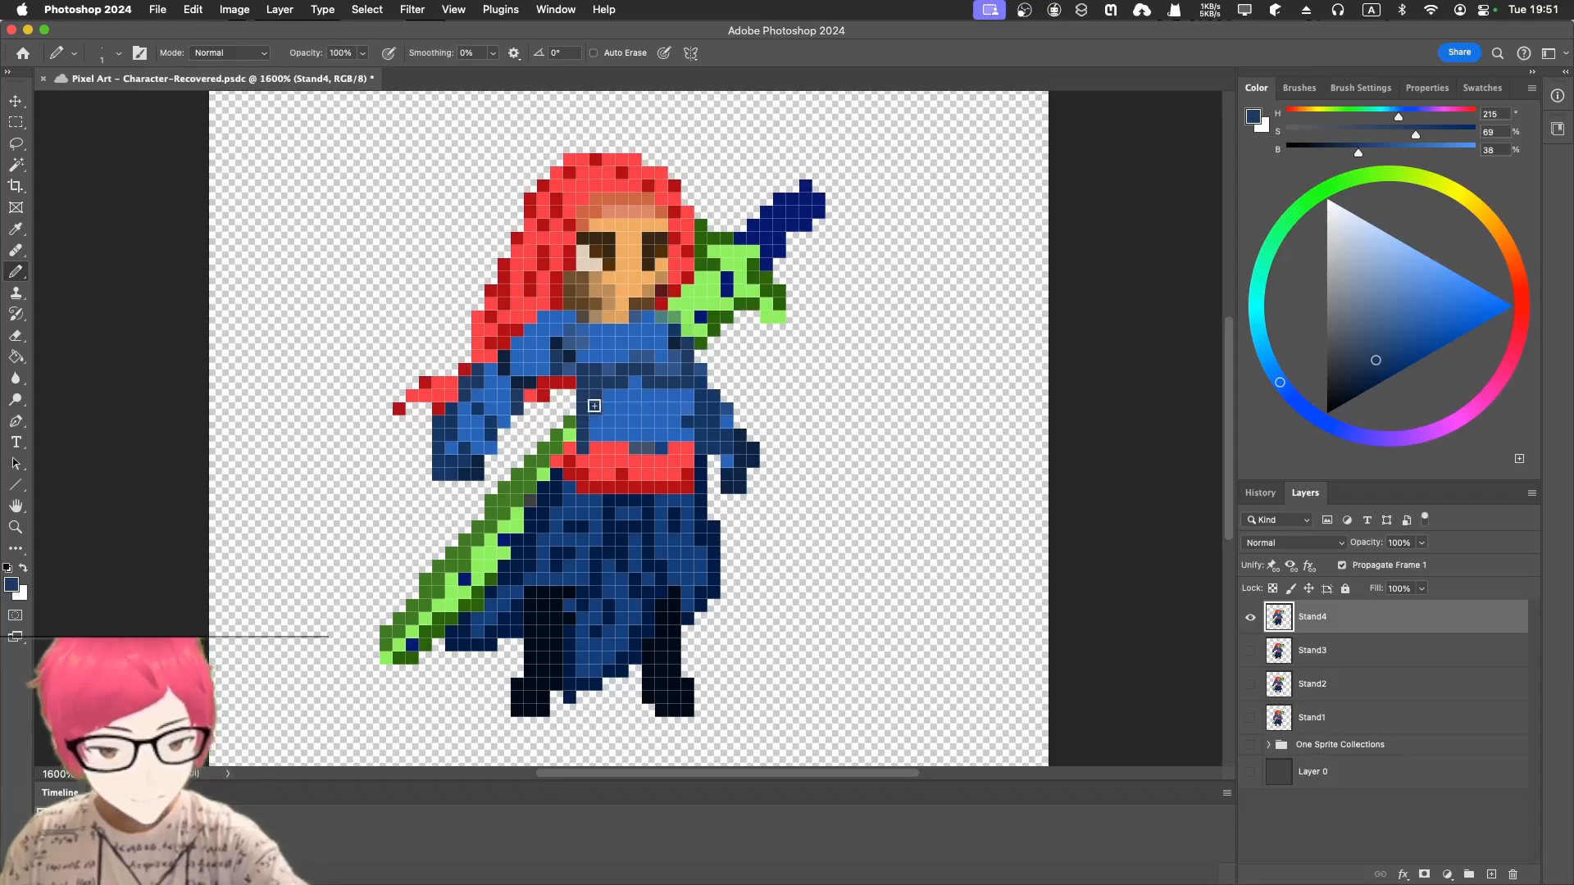
left_click(603, 446, "alt")
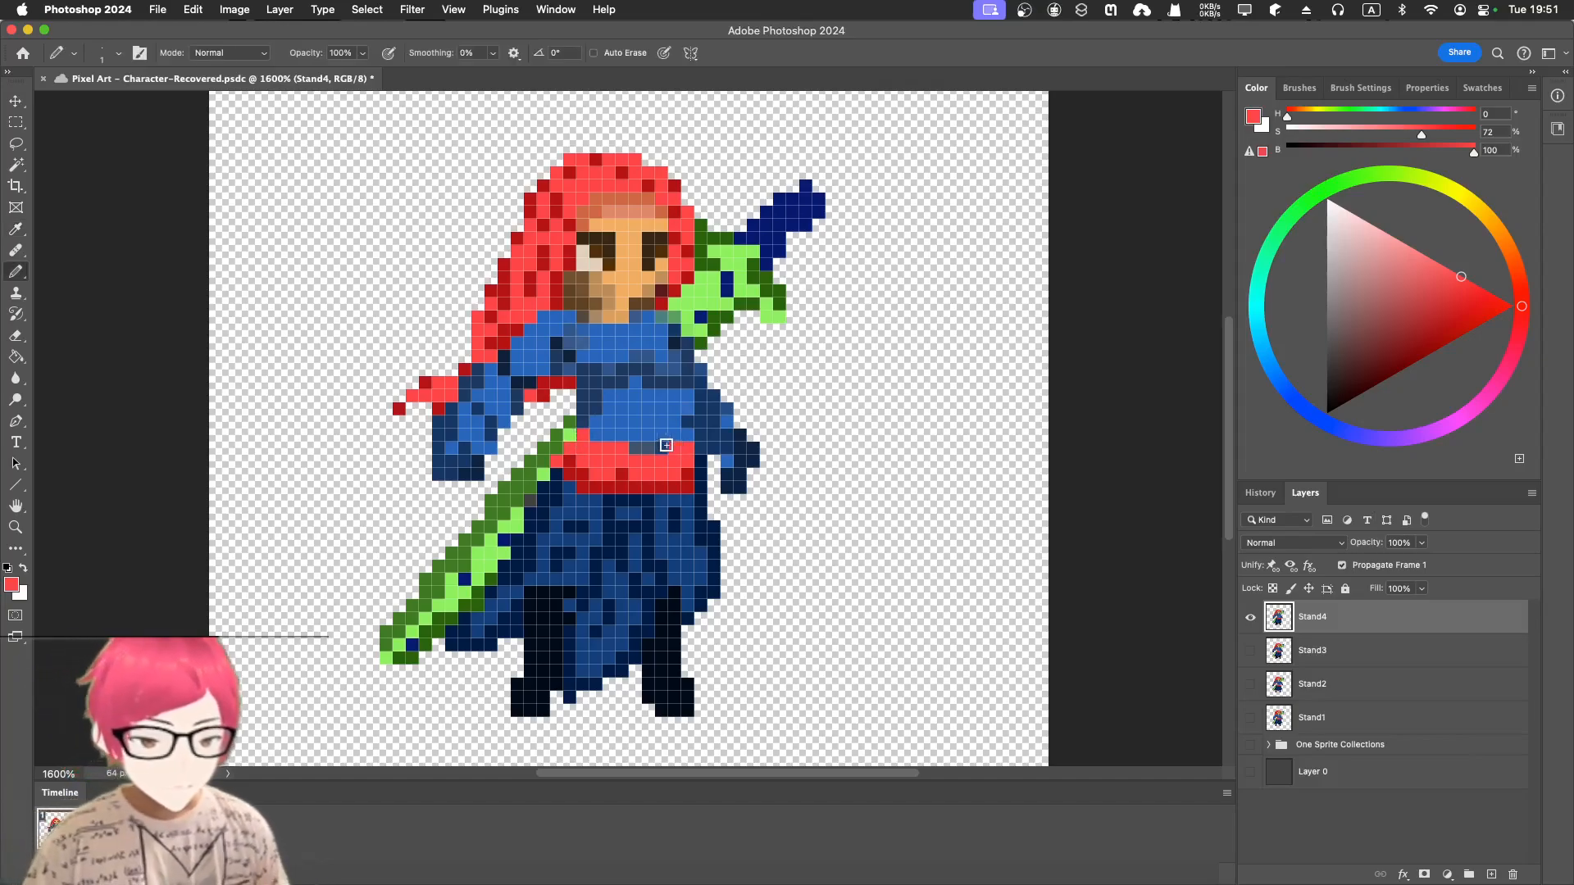
- Build the timeline's forward frames by showing only Stand1, Stand2, Stand3 and Stand4 in turn, one layer per frame
left_click(1250, 622)
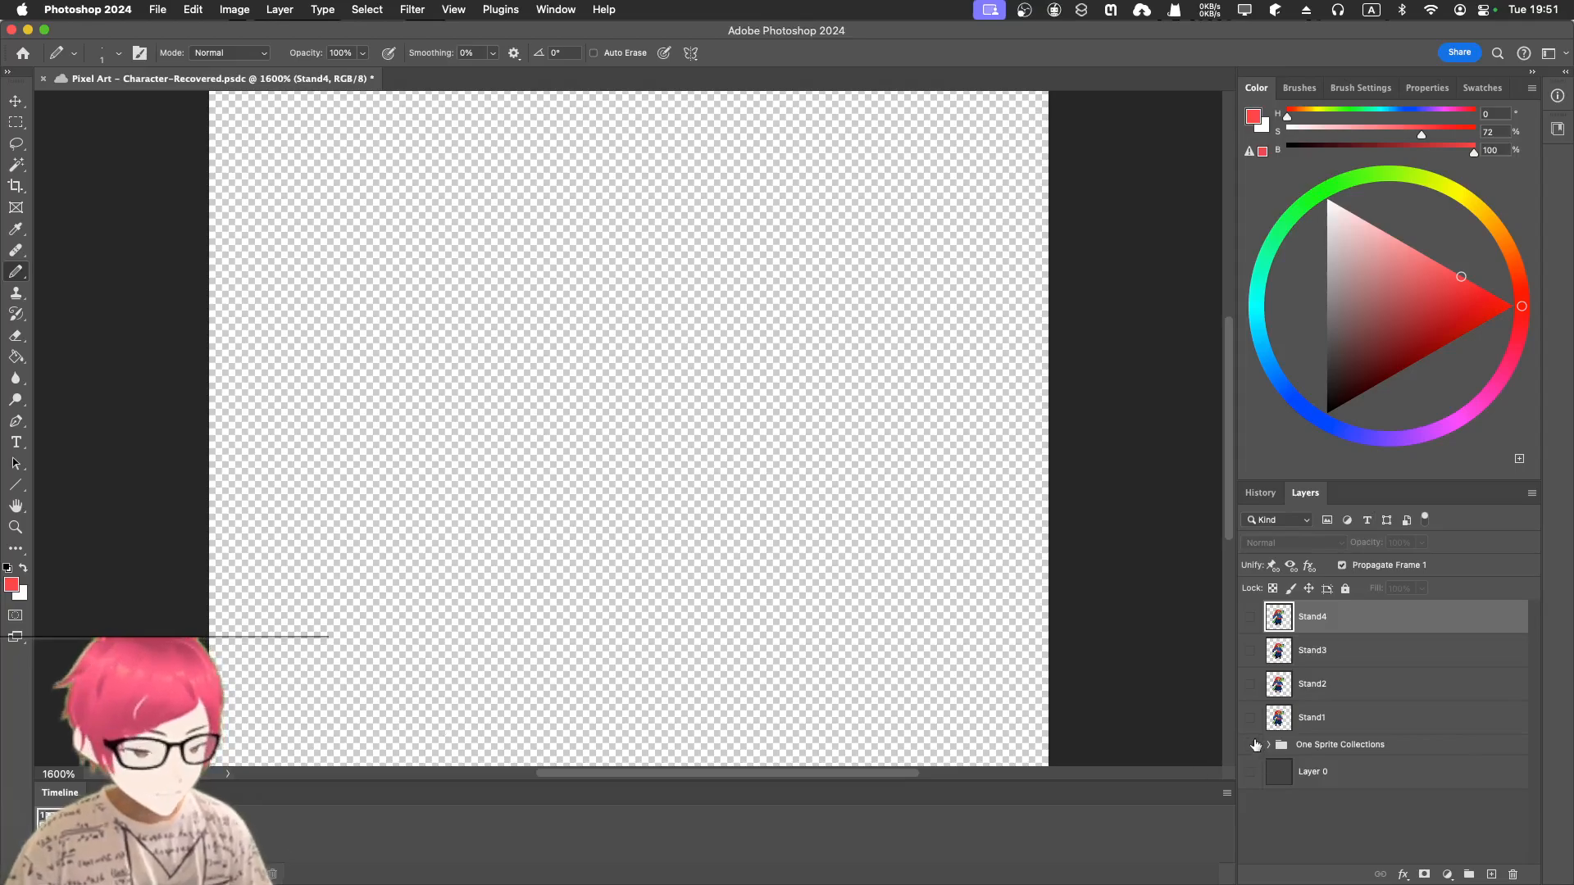
left_click(1306, 718)
left_click(1249, 718)
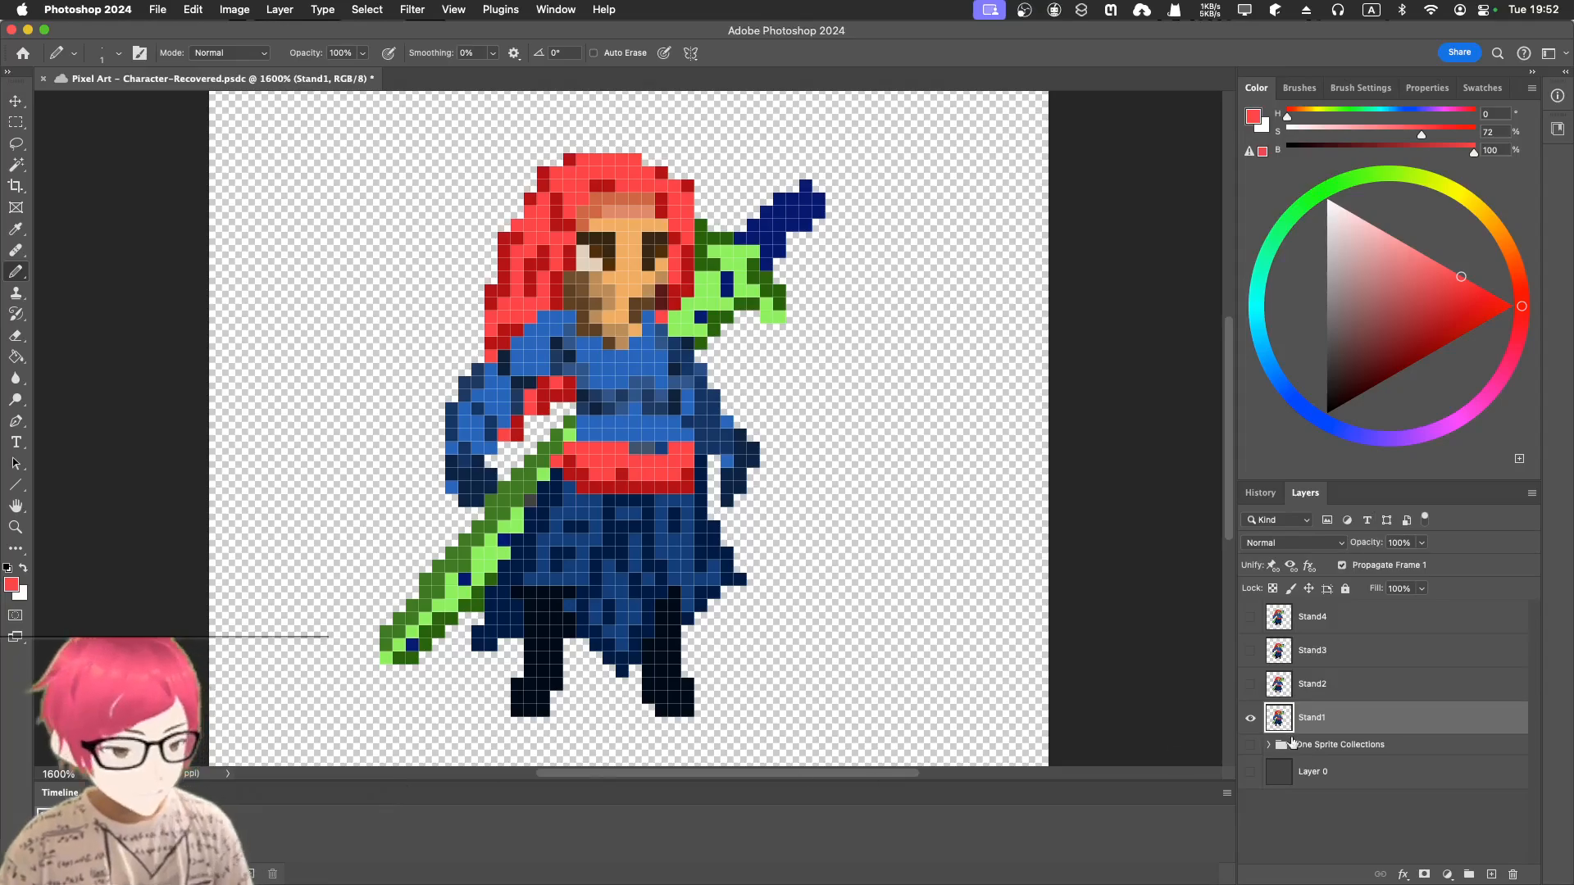
left_click(1249, 719)
left_click(1250, 684)
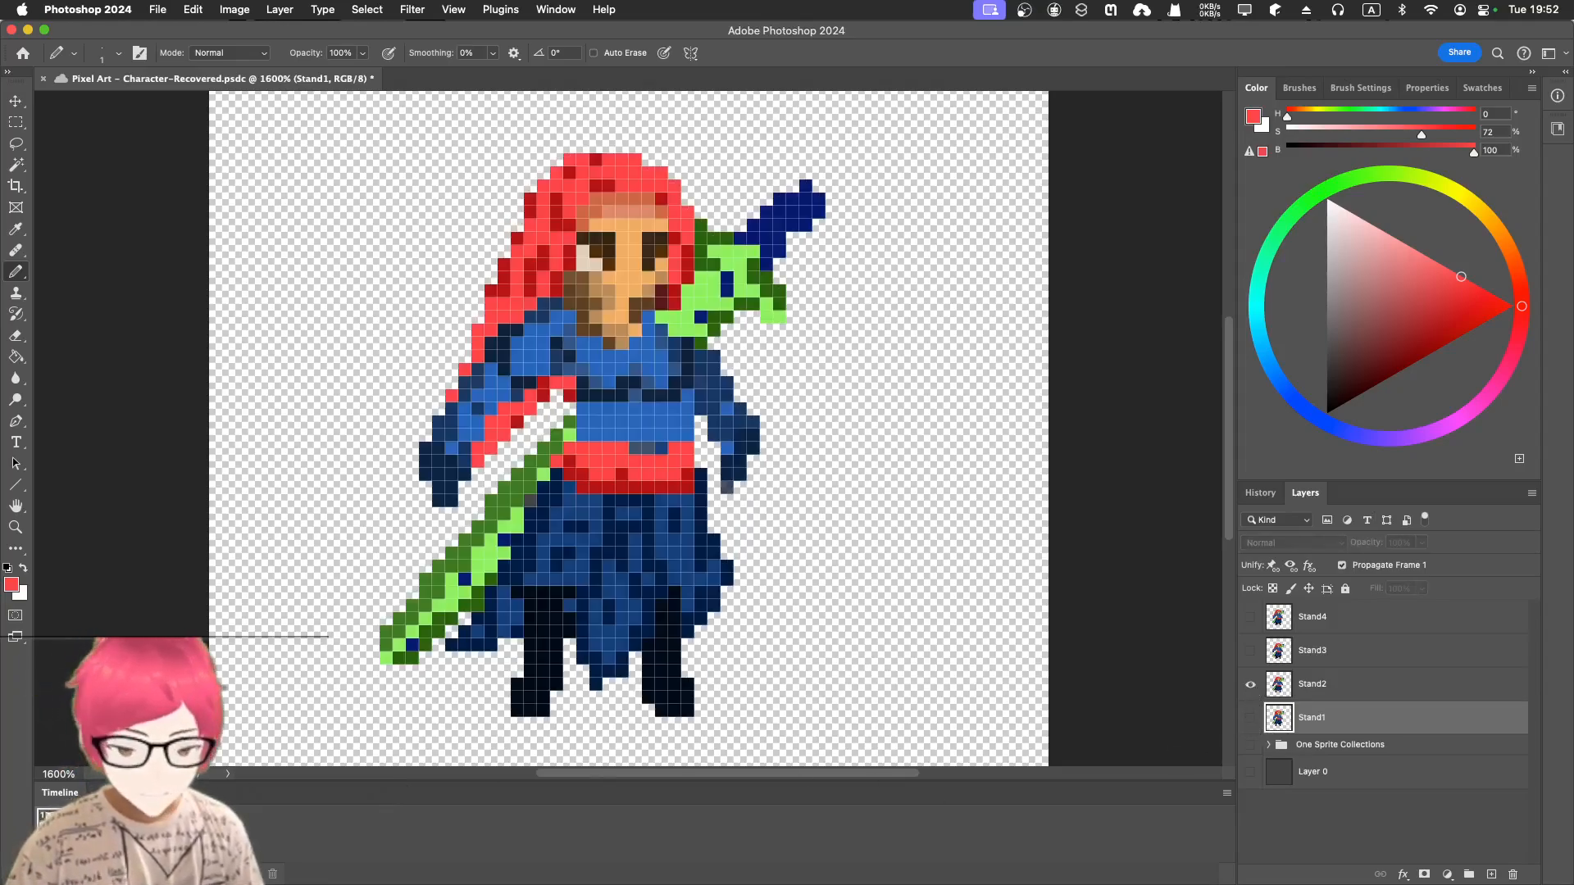
left_click(1250, 684)
left_click(1250, 650)
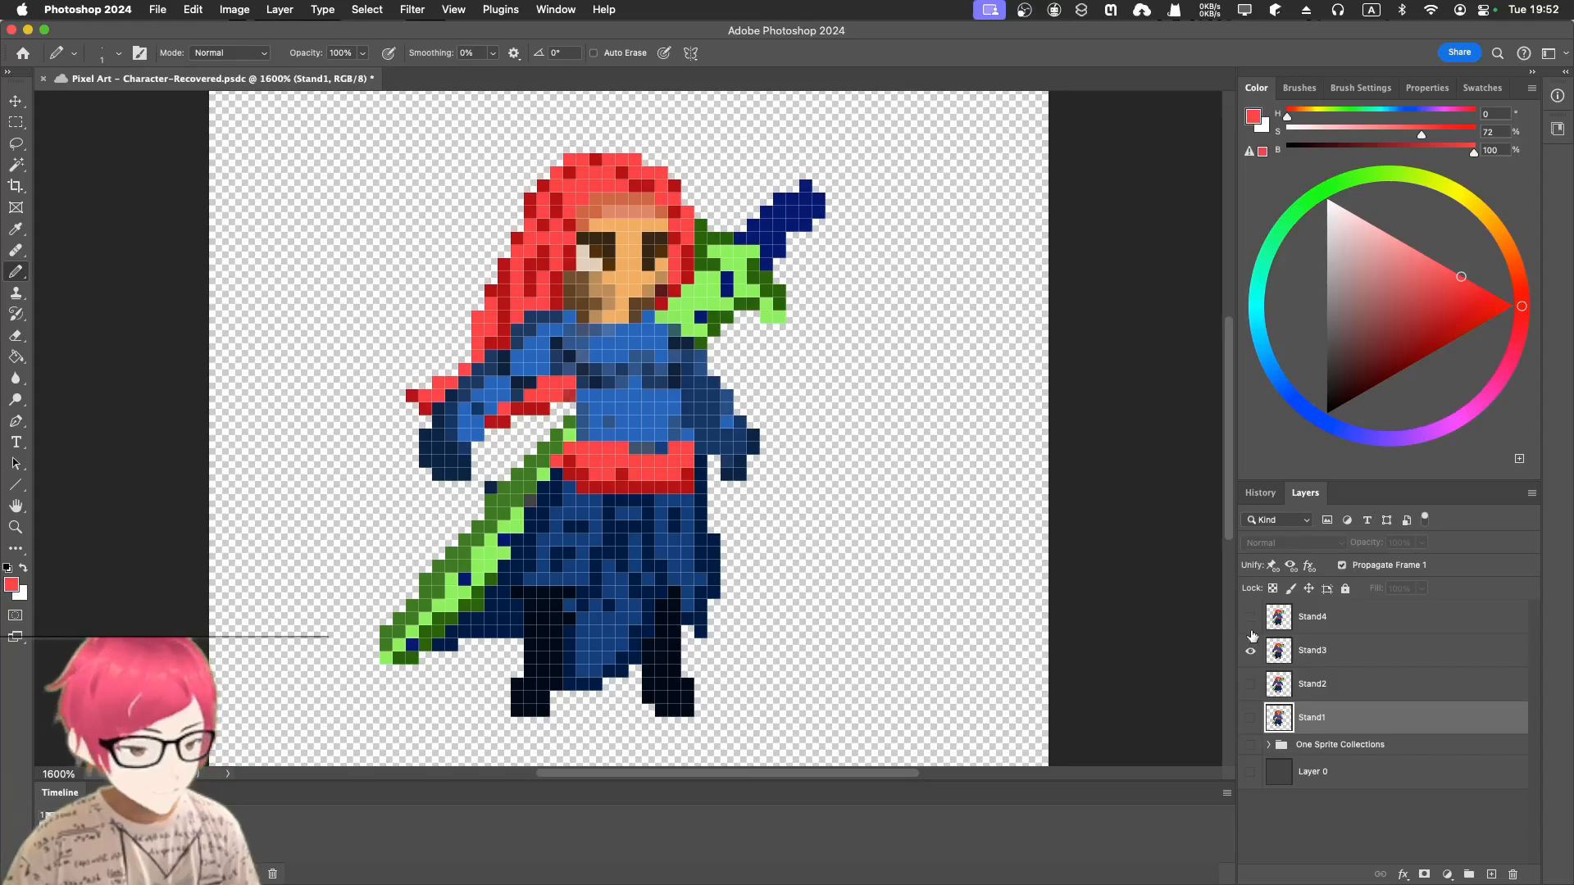
left_click(1250, 648)
left_click(1250, 616)
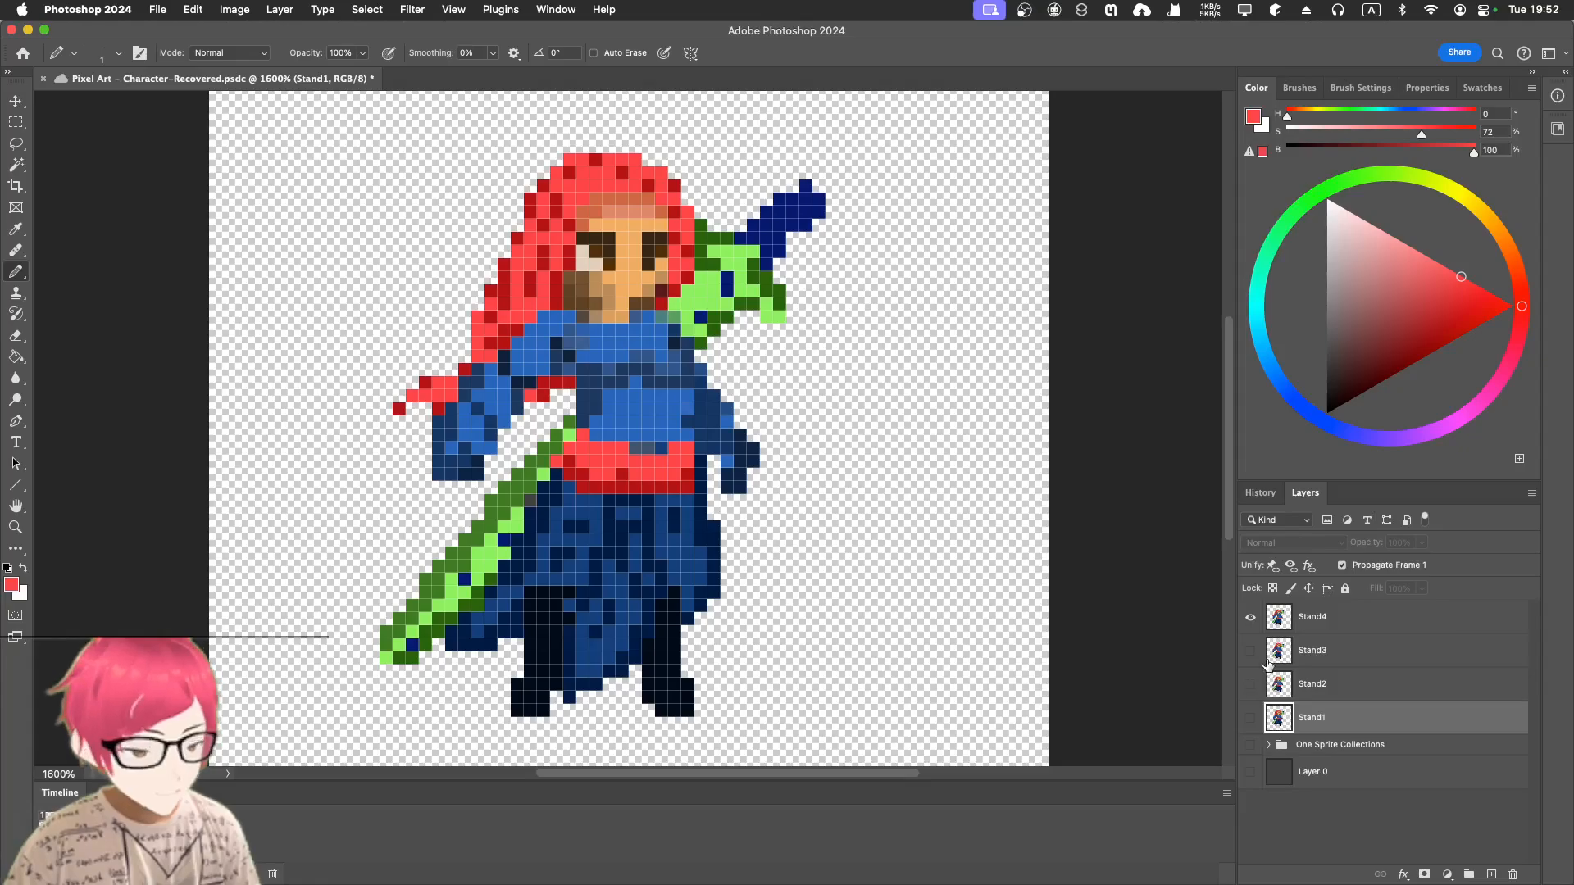
- Add the animation's return frames, one with only Stand2 visible and the last with only Stand1
left_click(1250, 684)
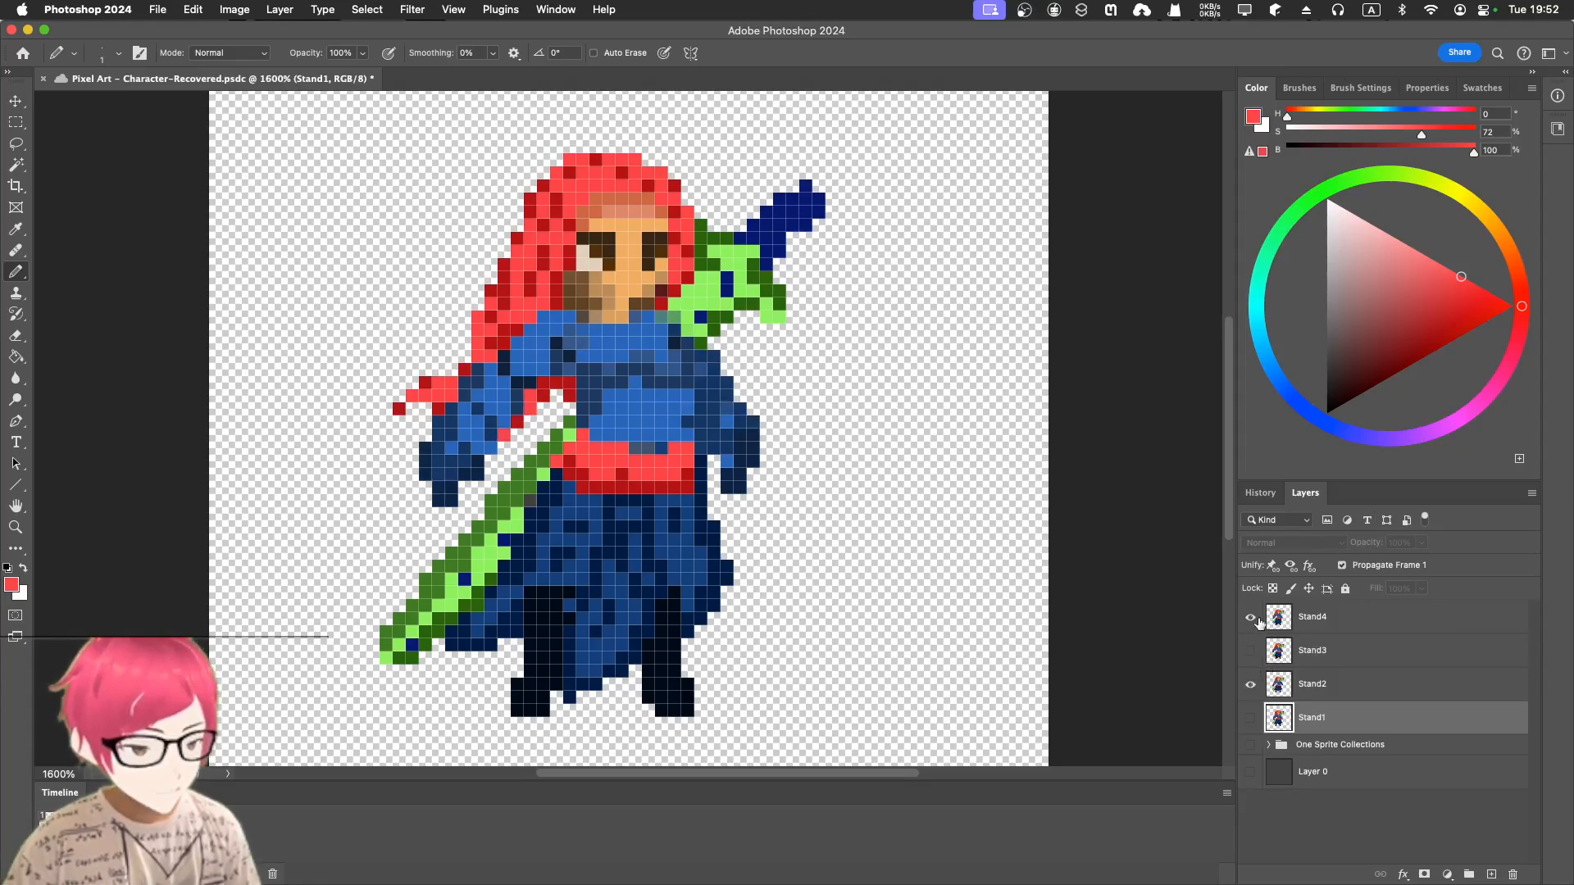
left_click(1250, 617)
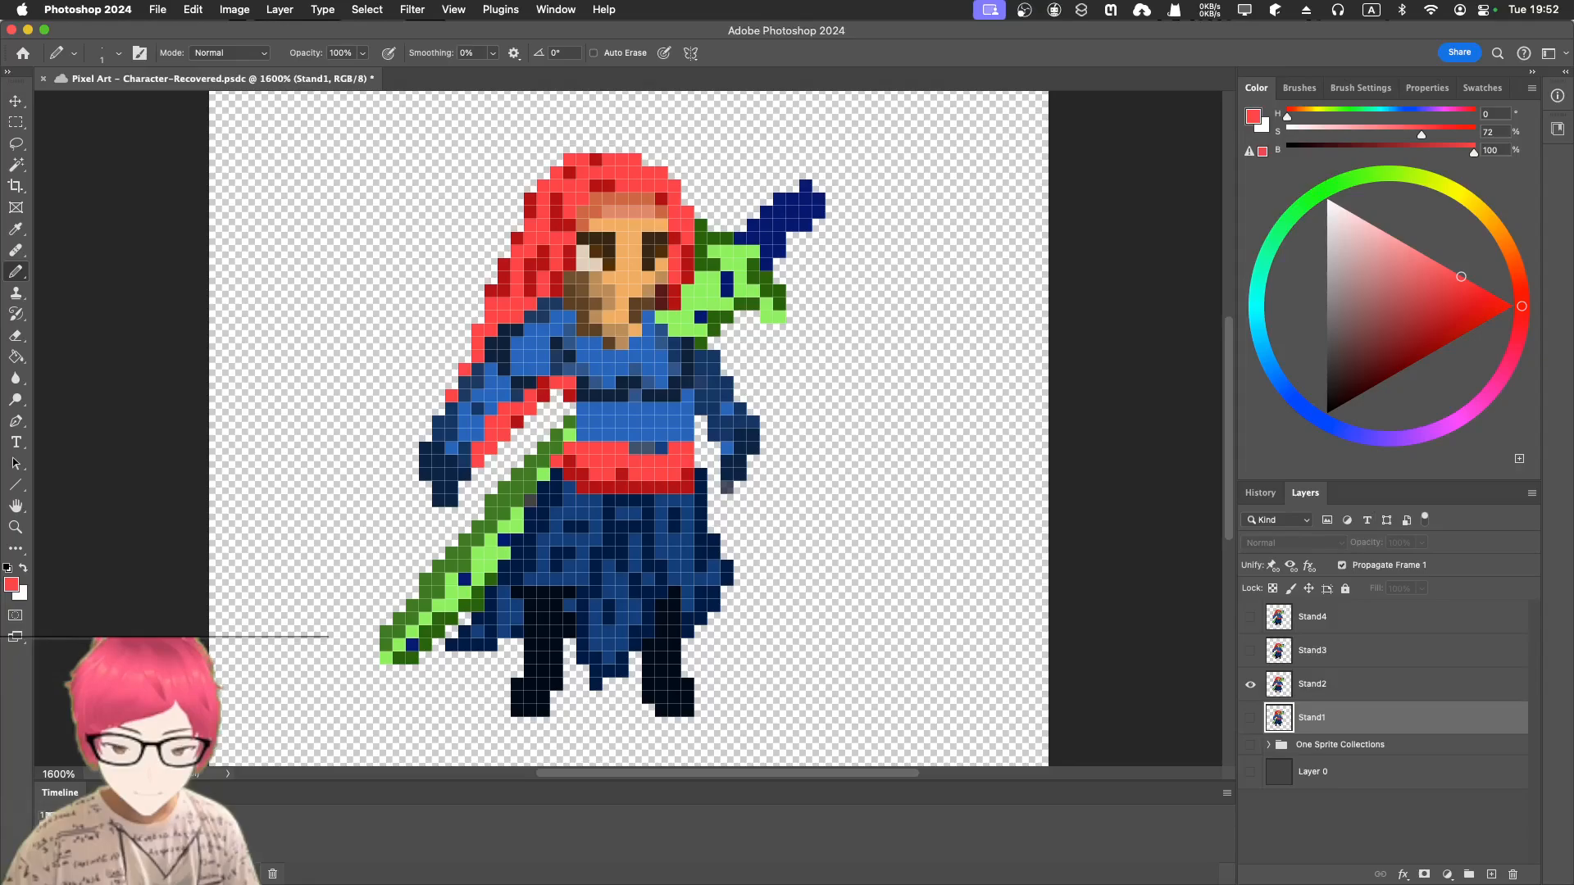
left_click(1250, 684)
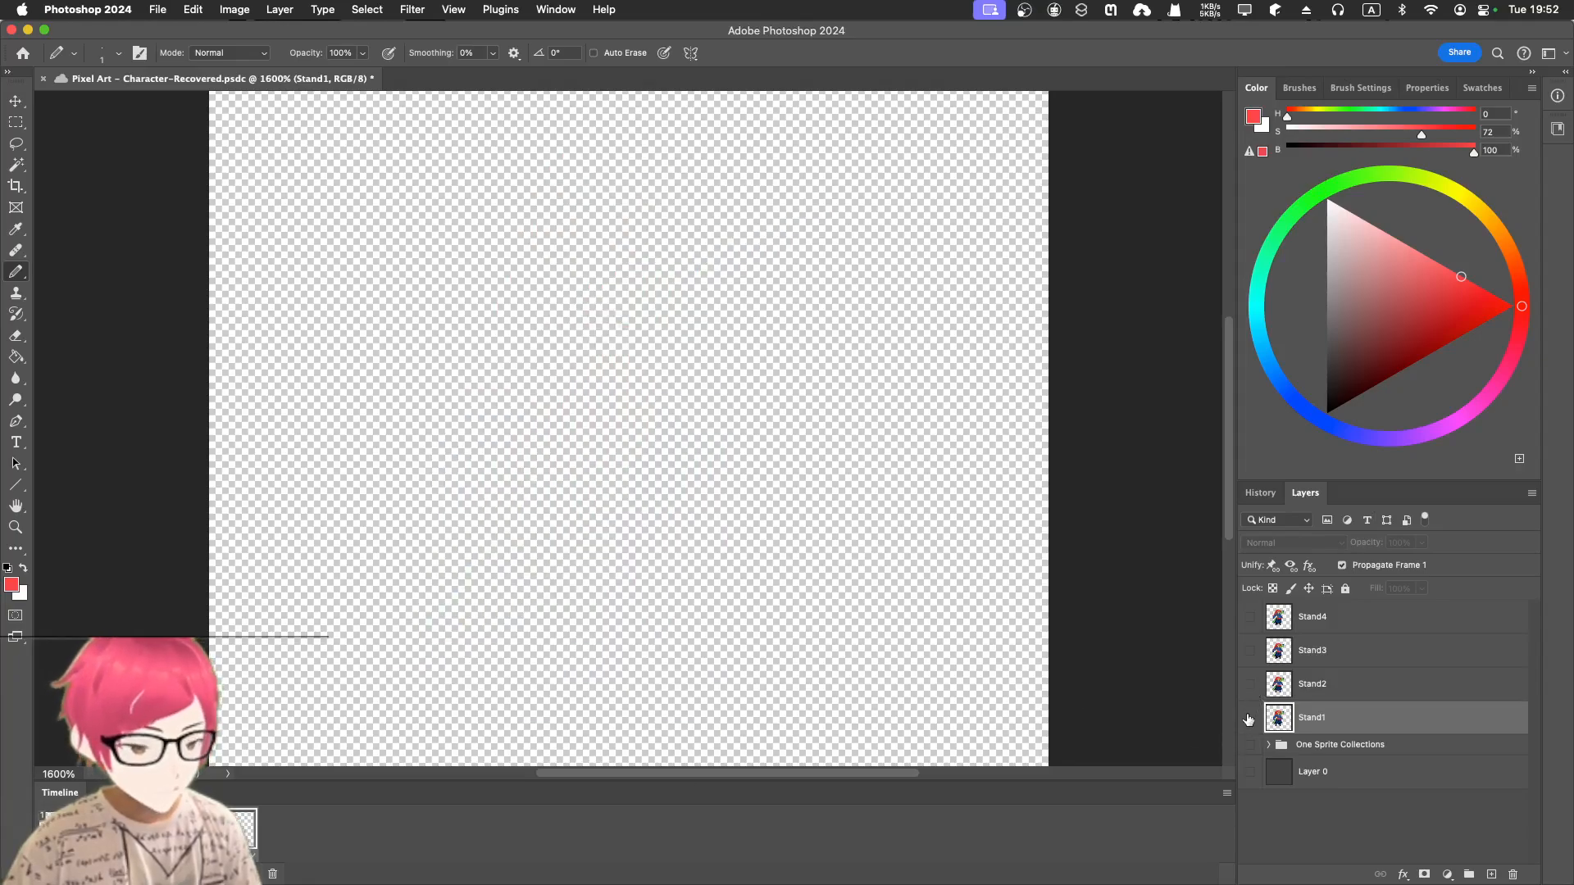
left_click(1249, 717)
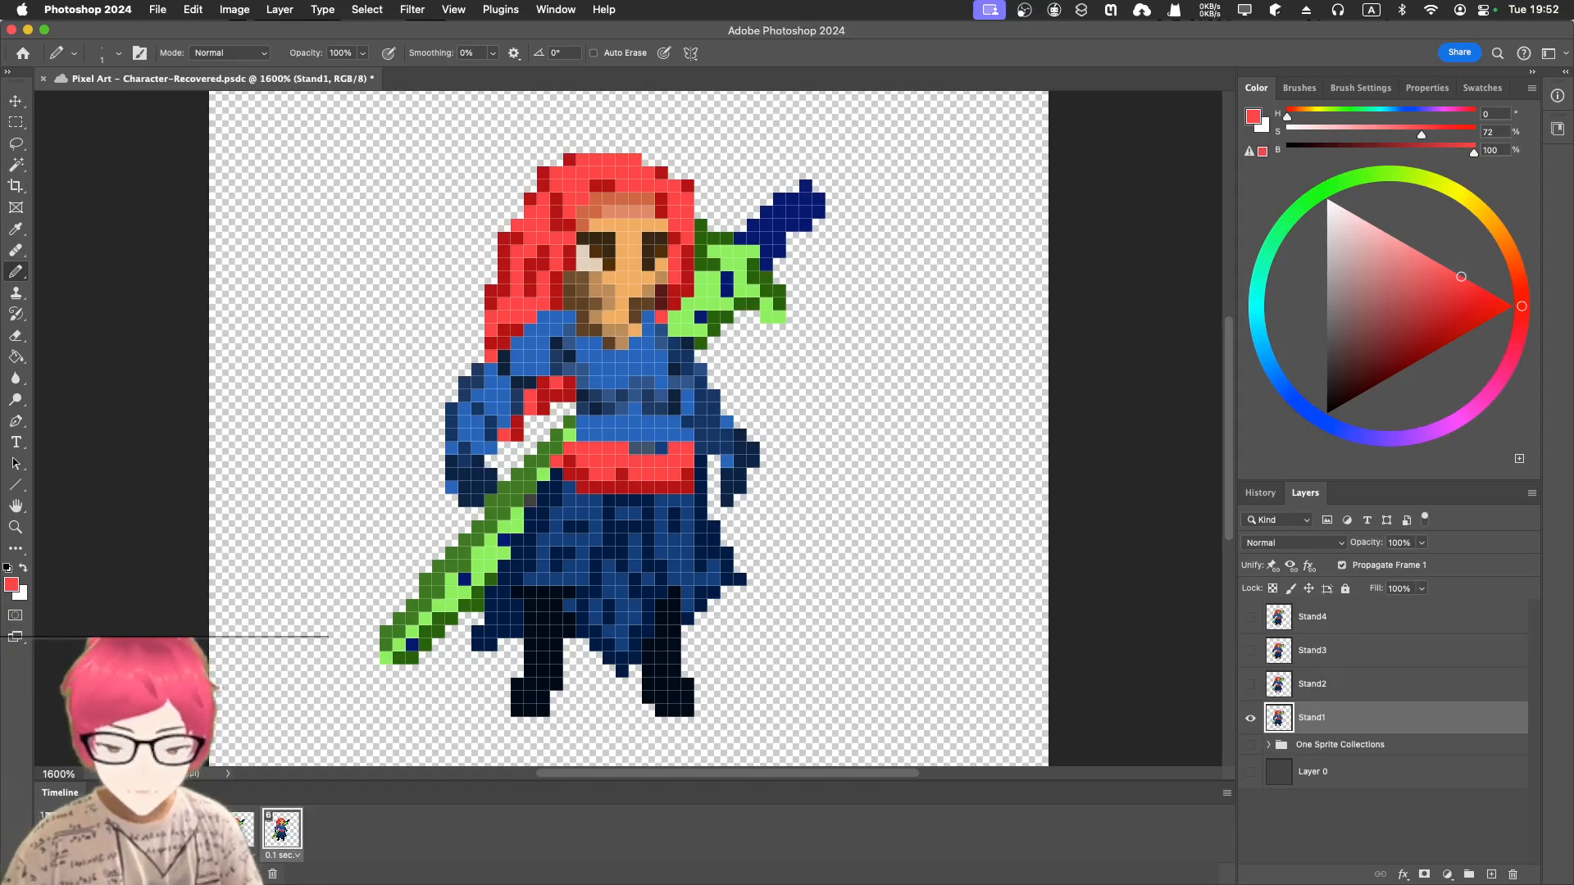
- Play the standing animation, slow its frames to 0.2 seconds each, and replay it at a smaller size
key("space")
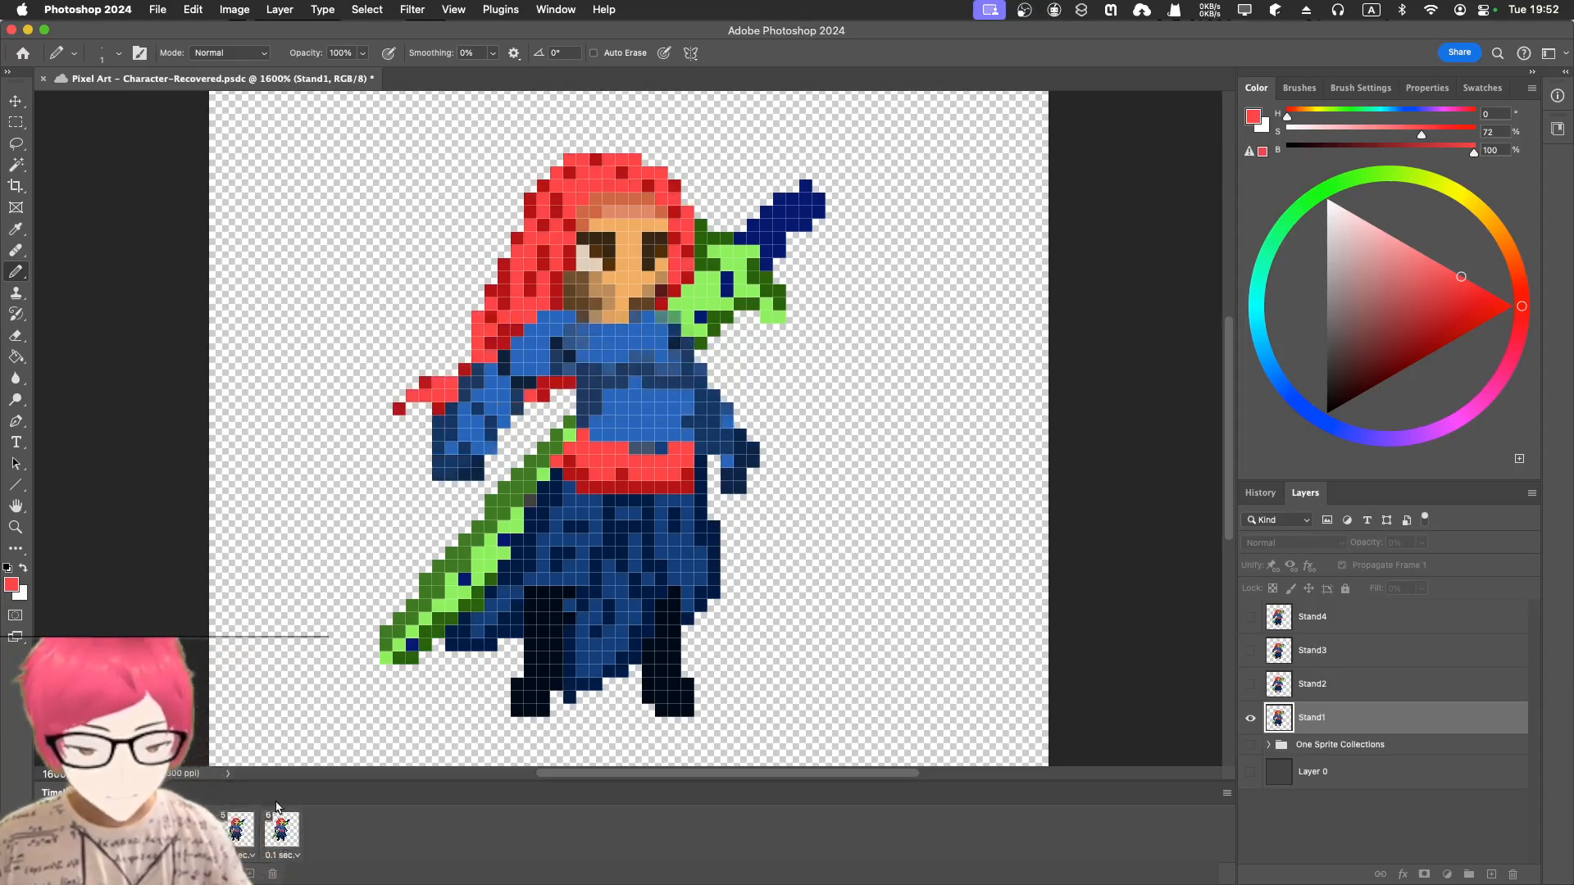
left_click(237, 827)
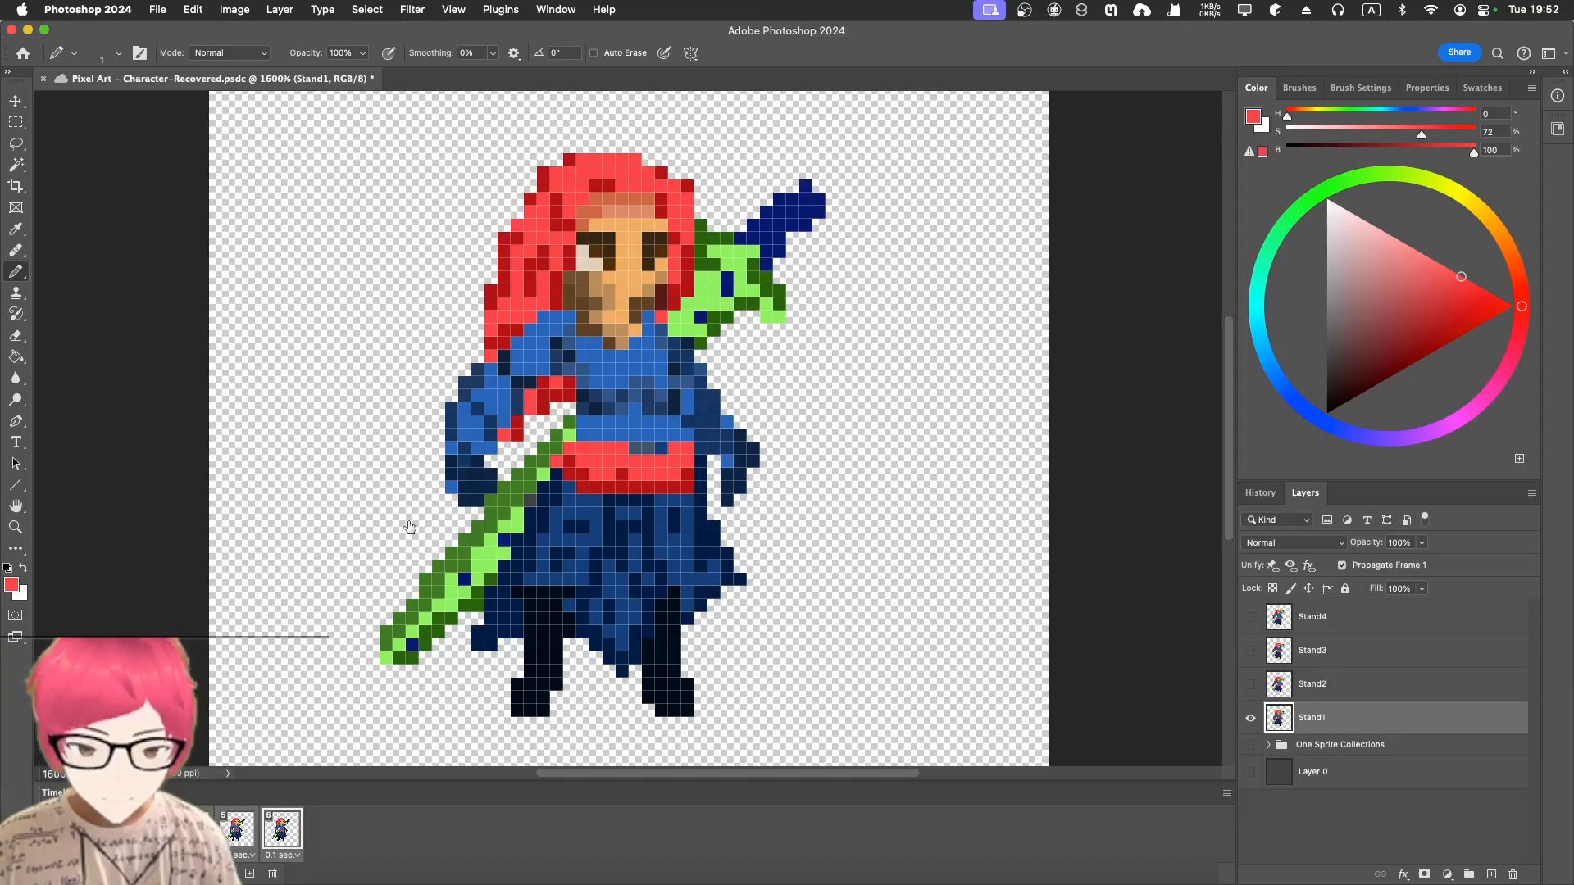
key("super+minus")
key("super+minus")
key("super+minus")
key("super+minus")
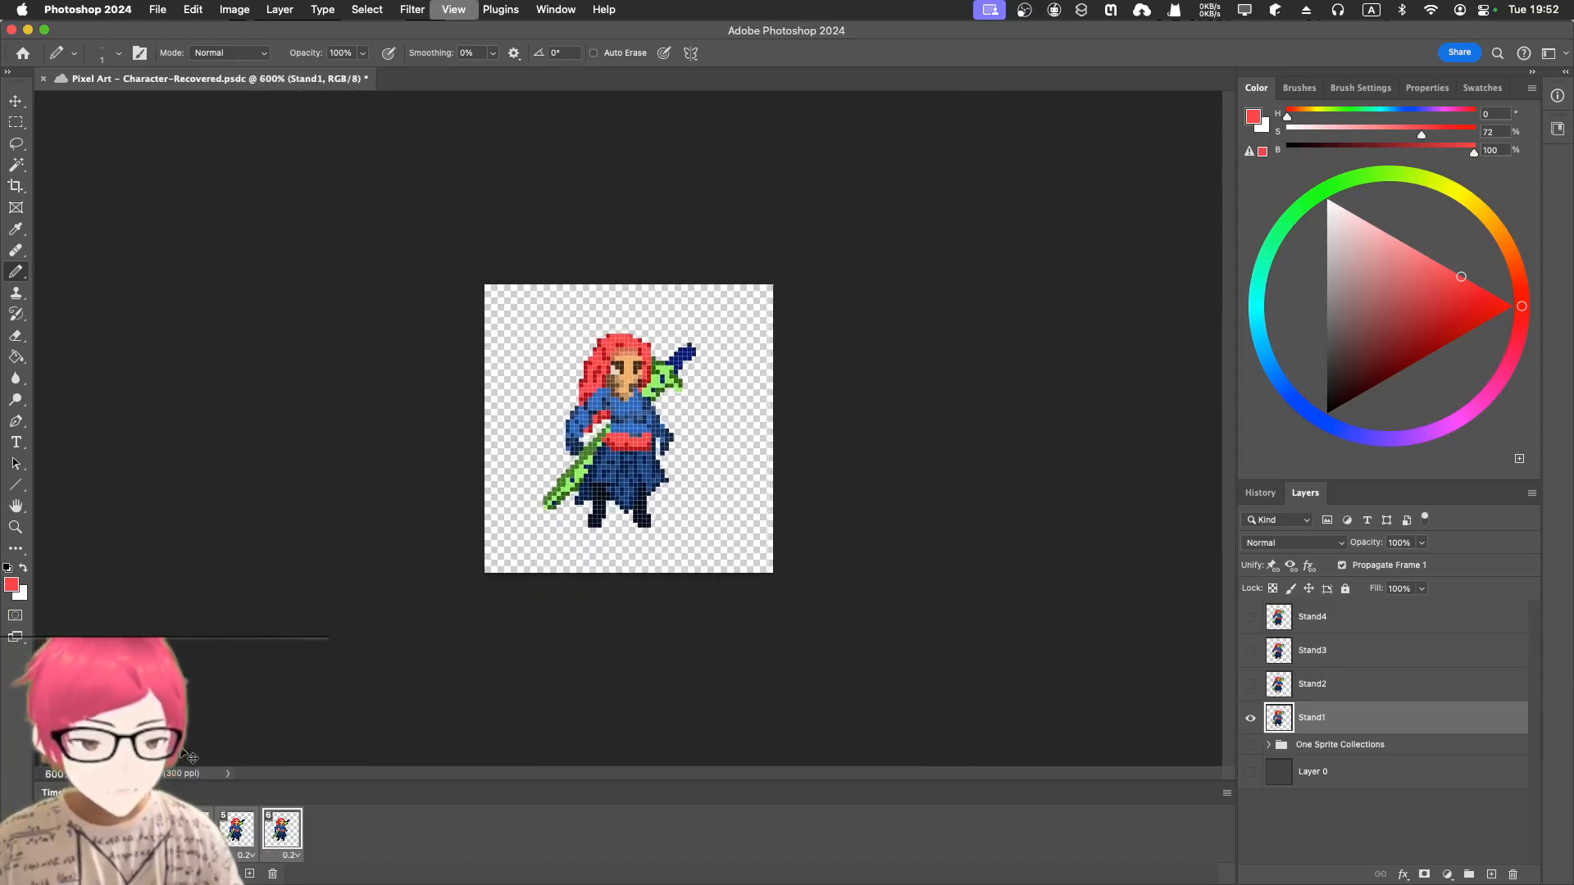
key("super+minus")
key("space")
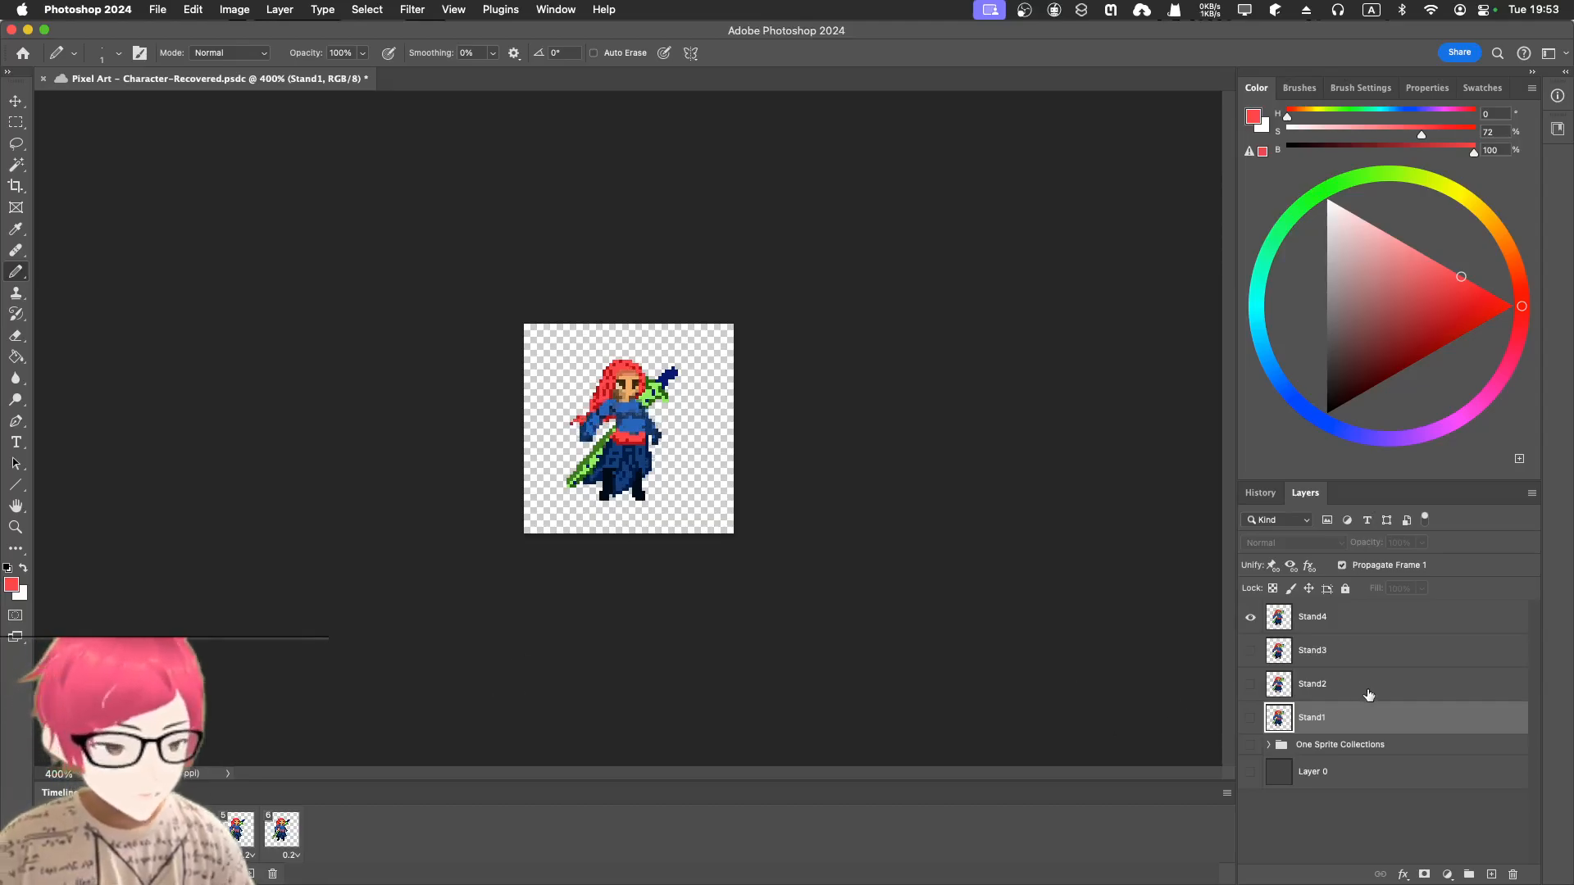
- Make Stand3 the active layer and show it instead of Stand4 in the current frame
left_click(1348, 652)
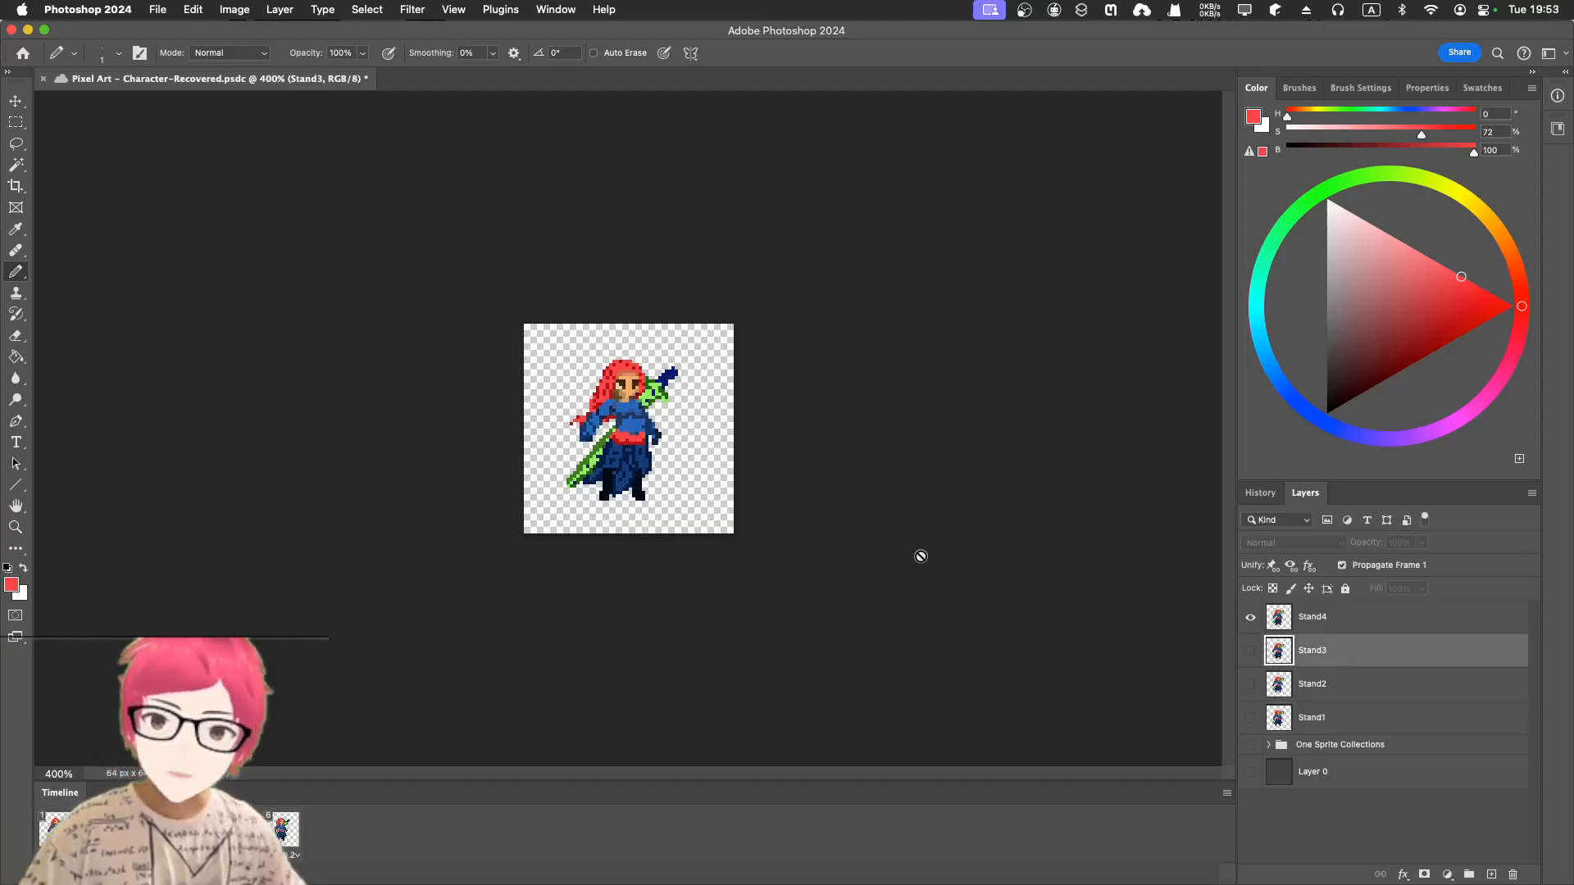
key("super+plus")
key("super+plus")
key("super+plus")
key("super+plus")
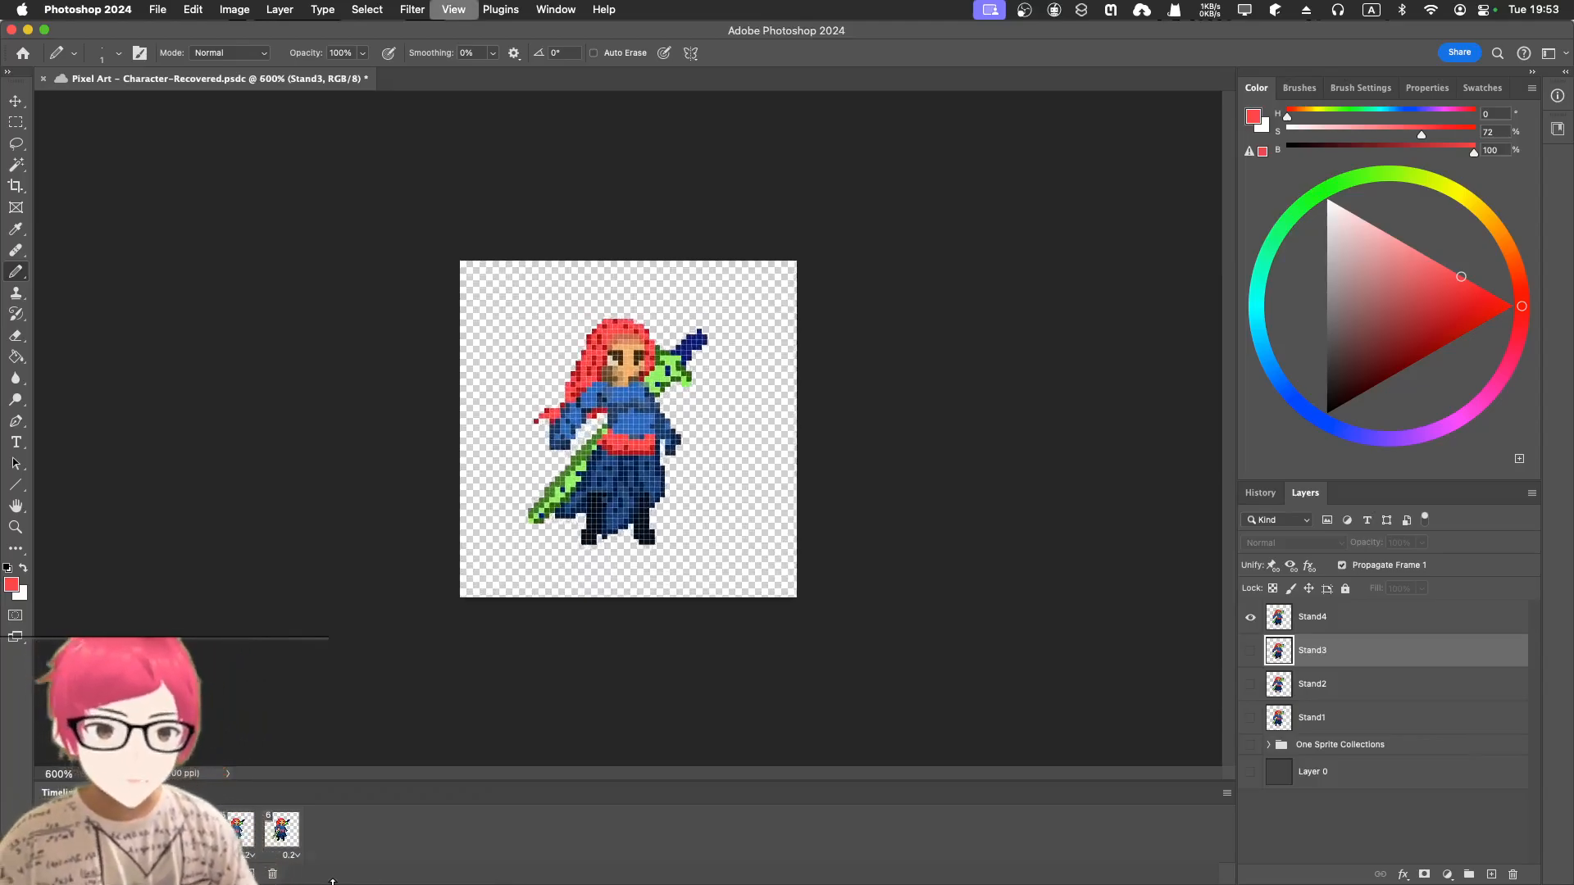
left_click(1249, 616)
left_click(1251, 651)
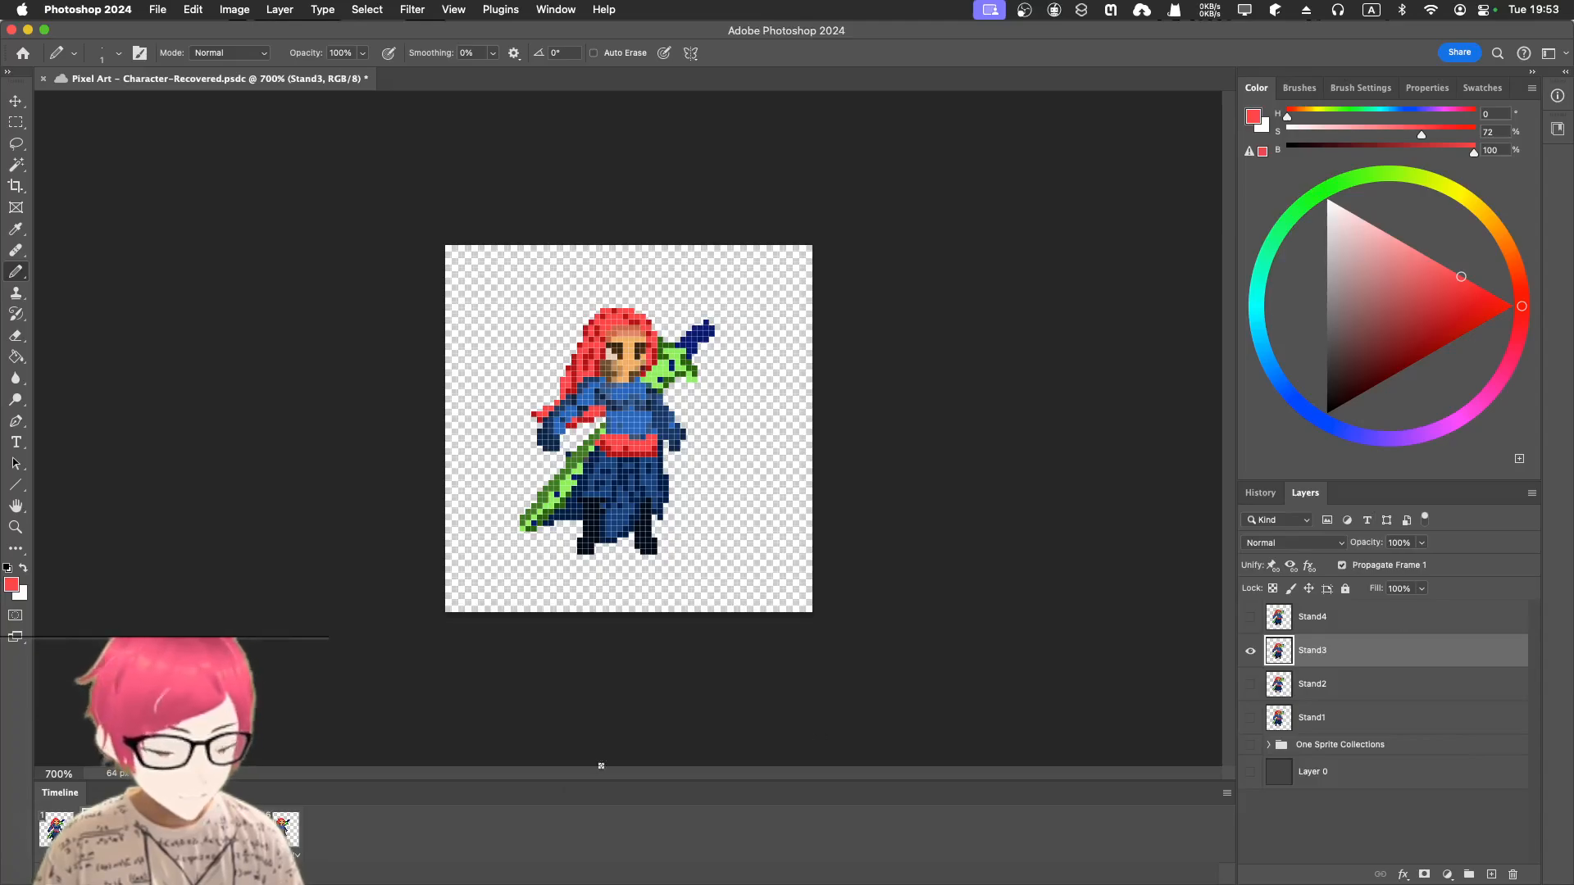
- Play the standing animation in short bursts to check the motion, stopping on the Stand3 frame
key("space")
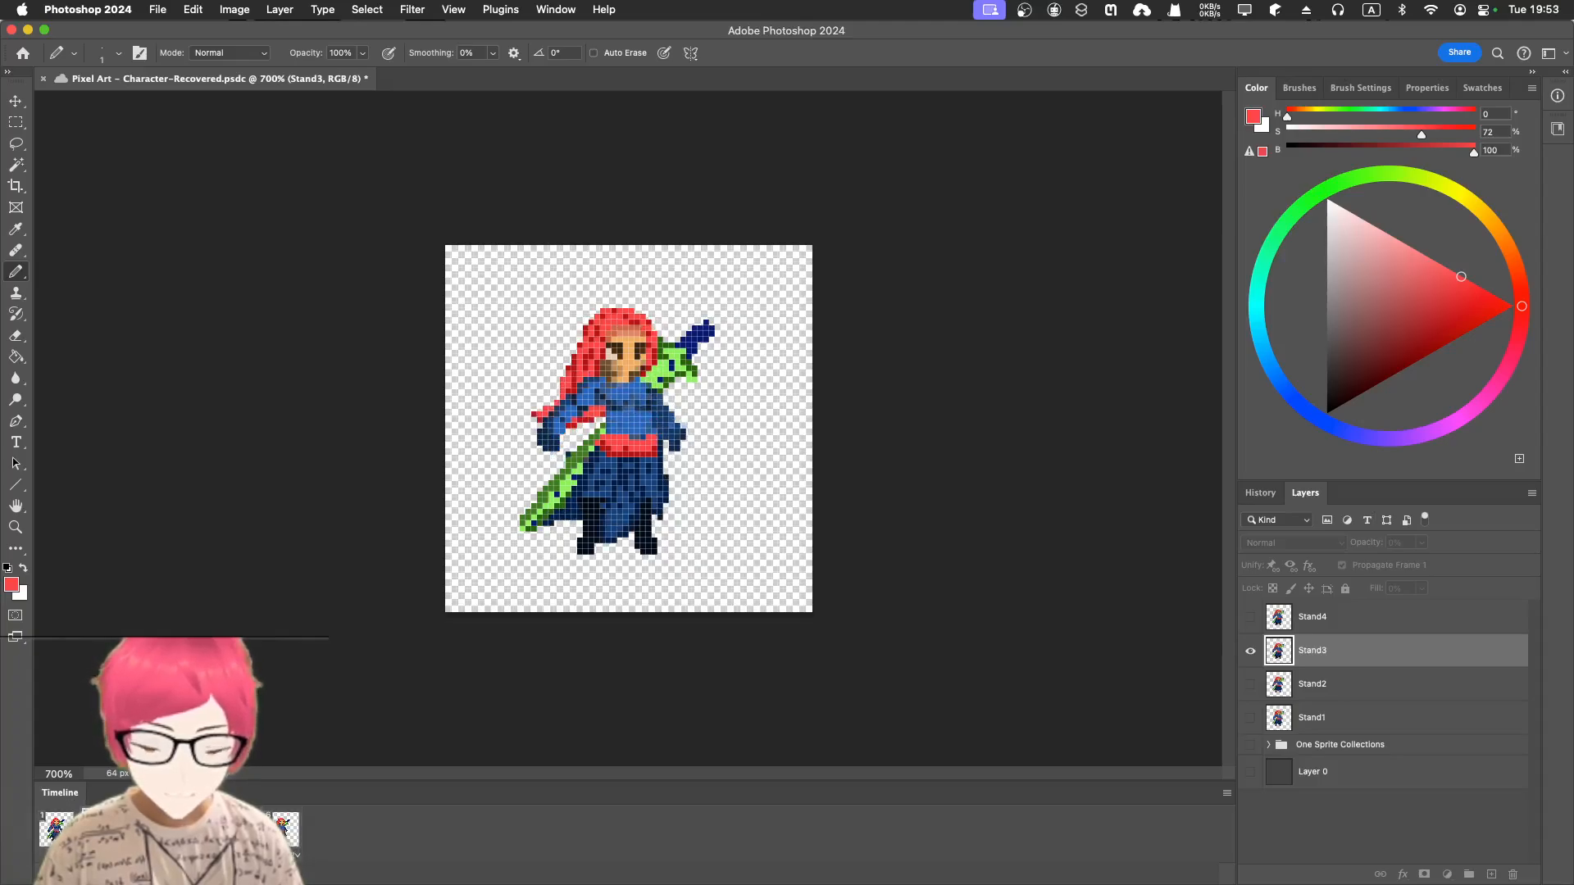
key("space")
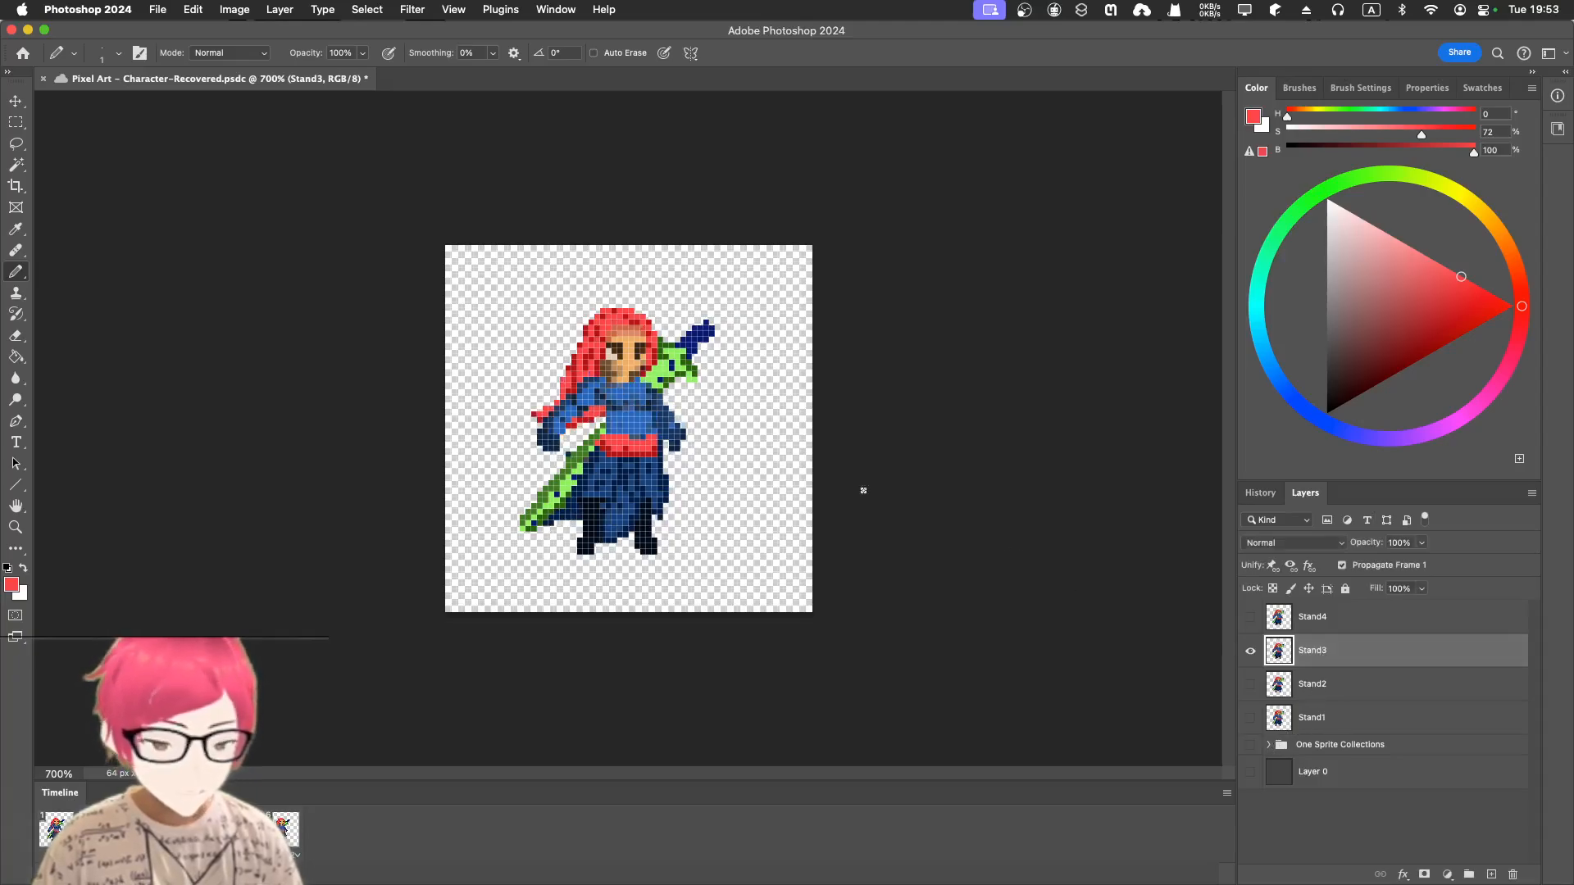
key("space")
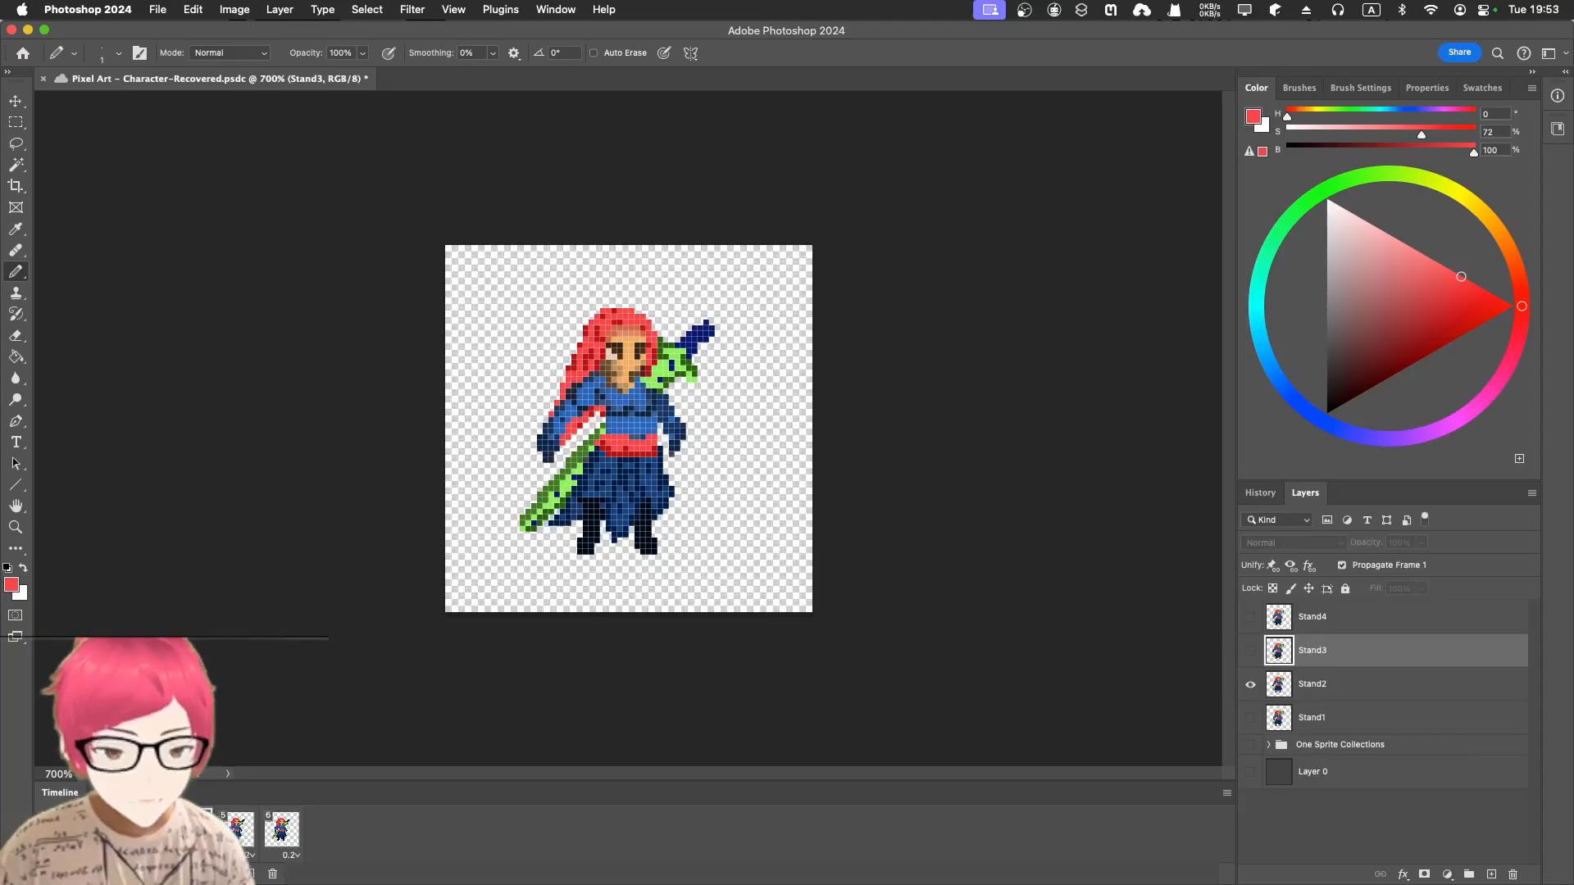
key("space")
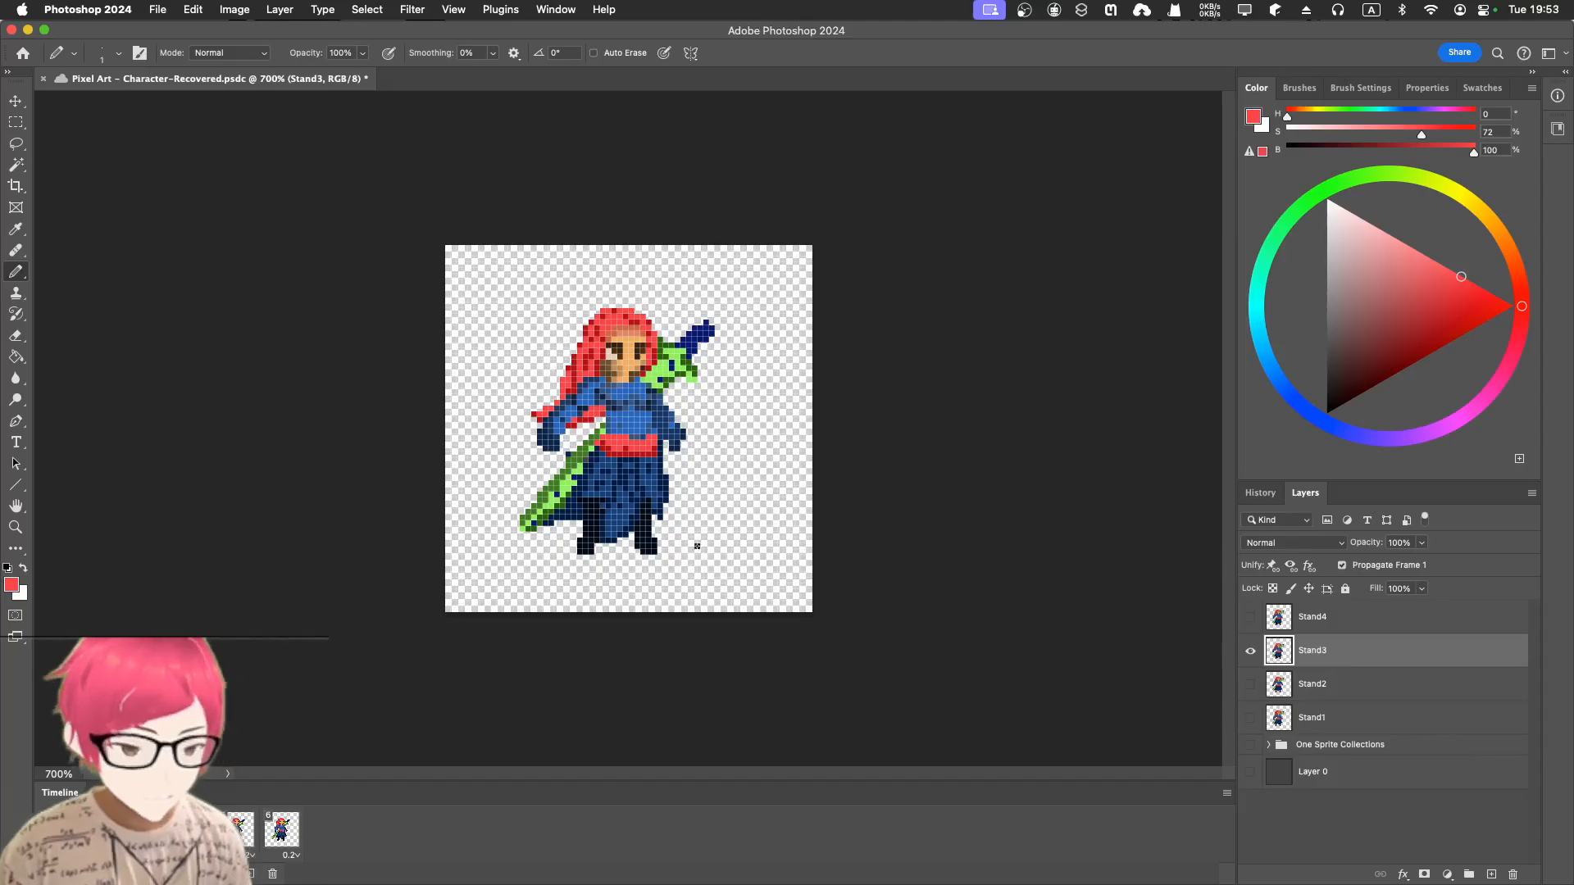
- On Stand3, fill out the outer elbow opposite the sword in sampled dark blue and erase a gap between that arm and the waist
scroll(635, 361, "up", 5)
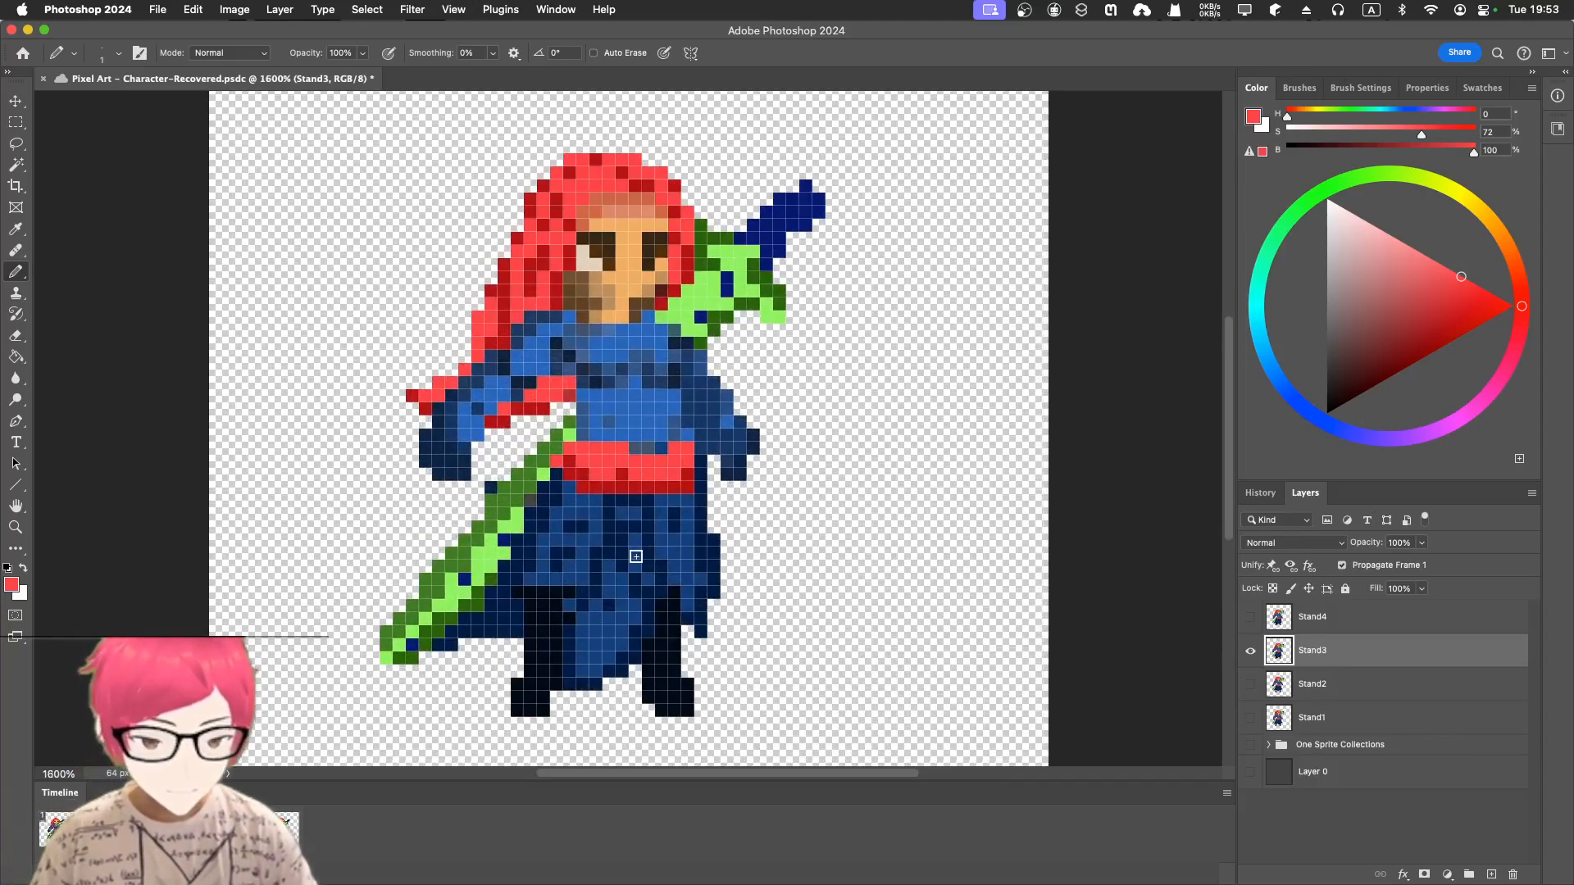
key("i")
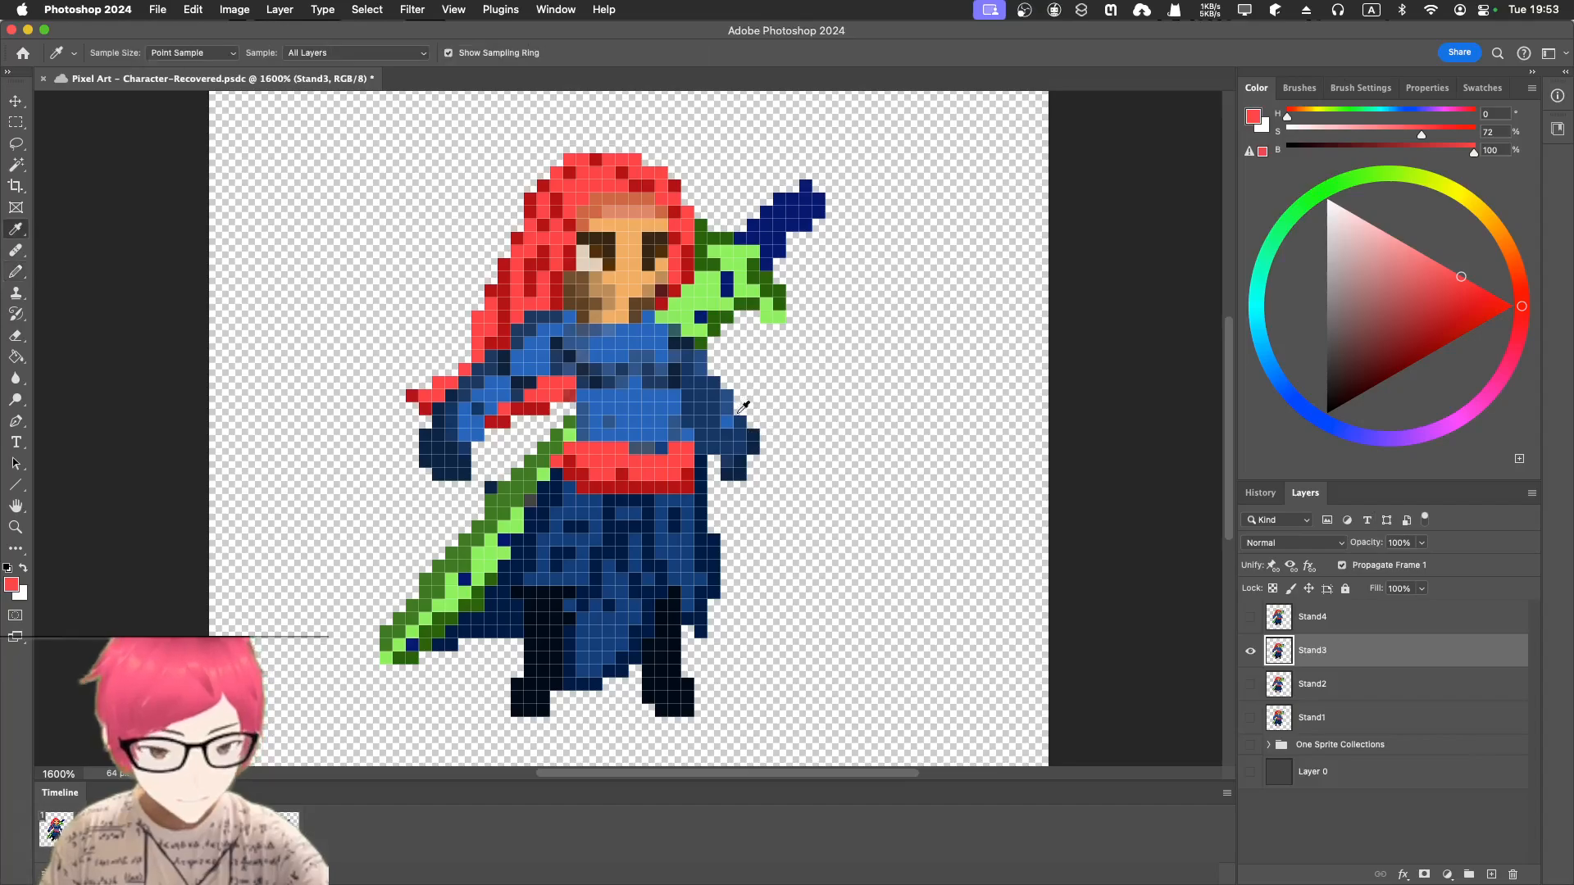
left_click(742, 423)
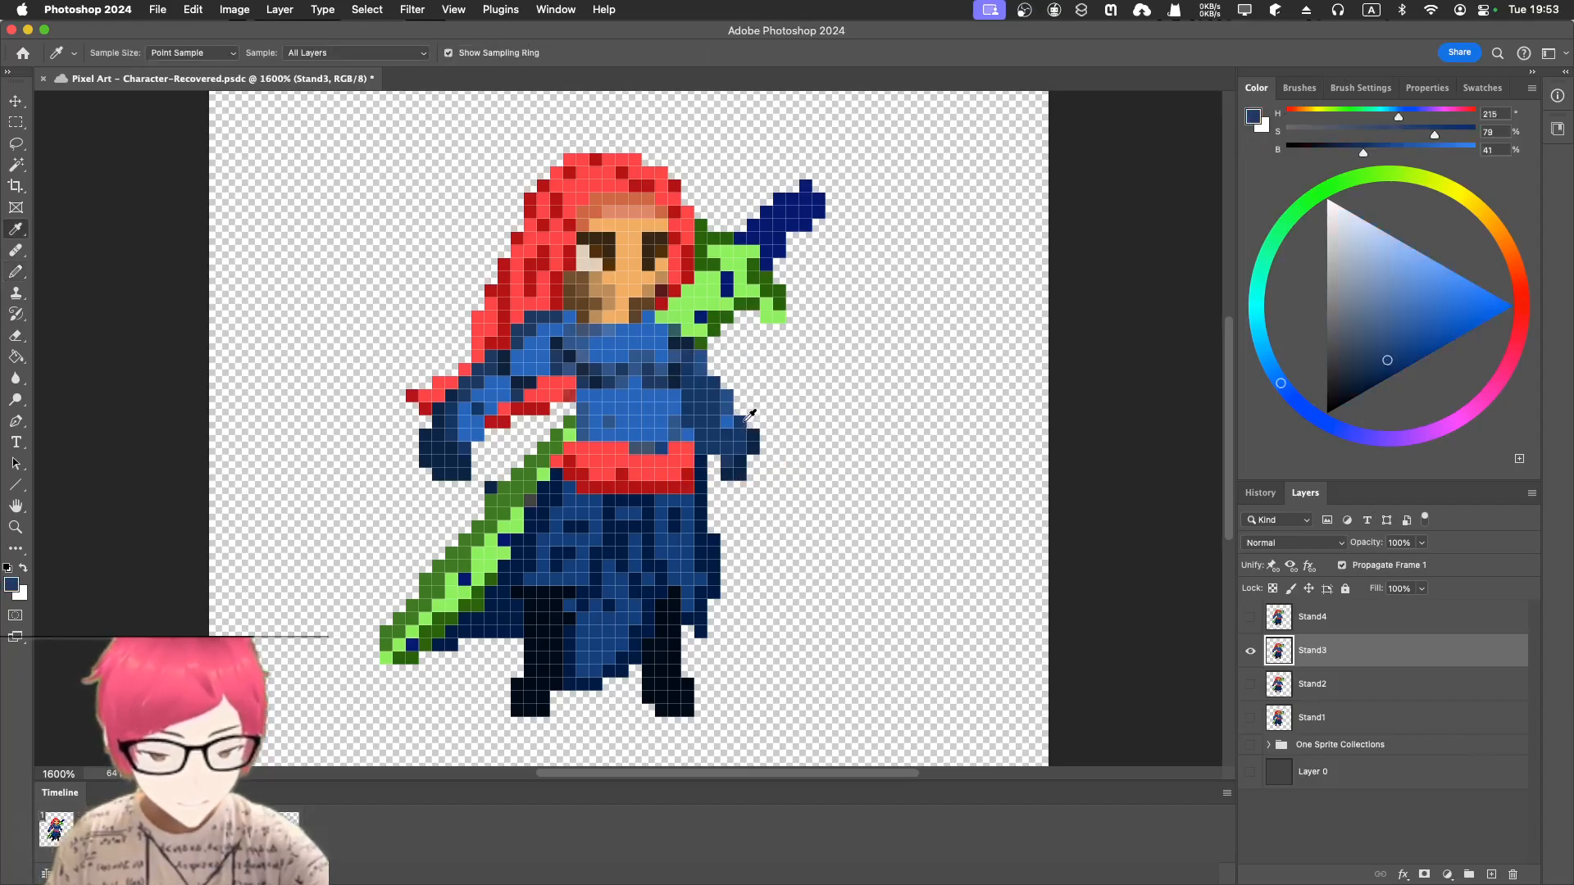
key("b")
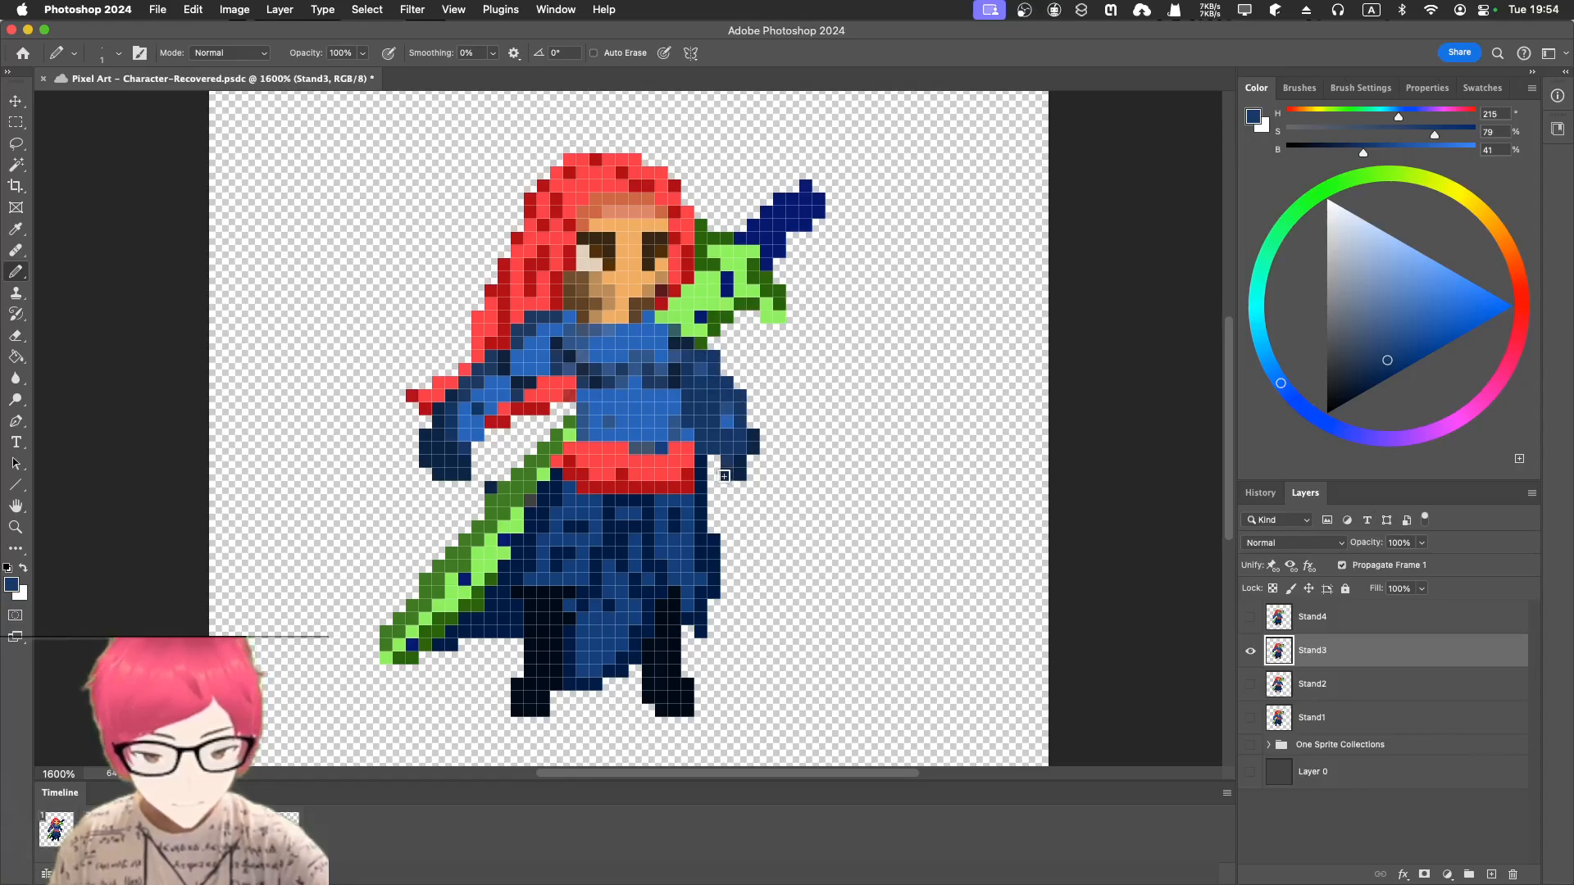
key("e")
left_click_drag(712, 447, 703, 408)
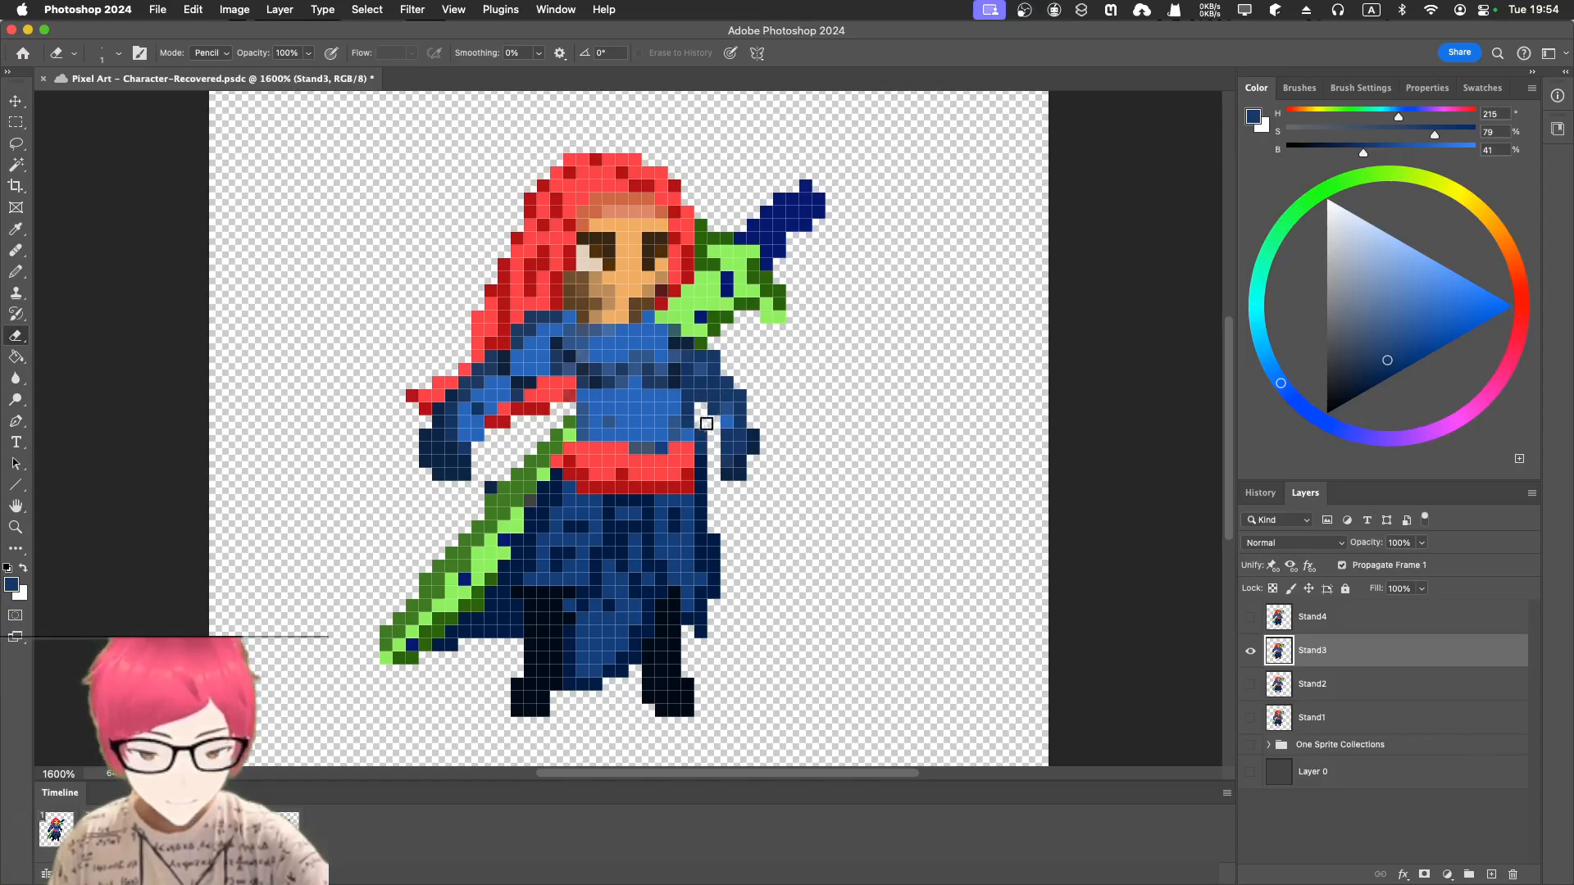
key("b")
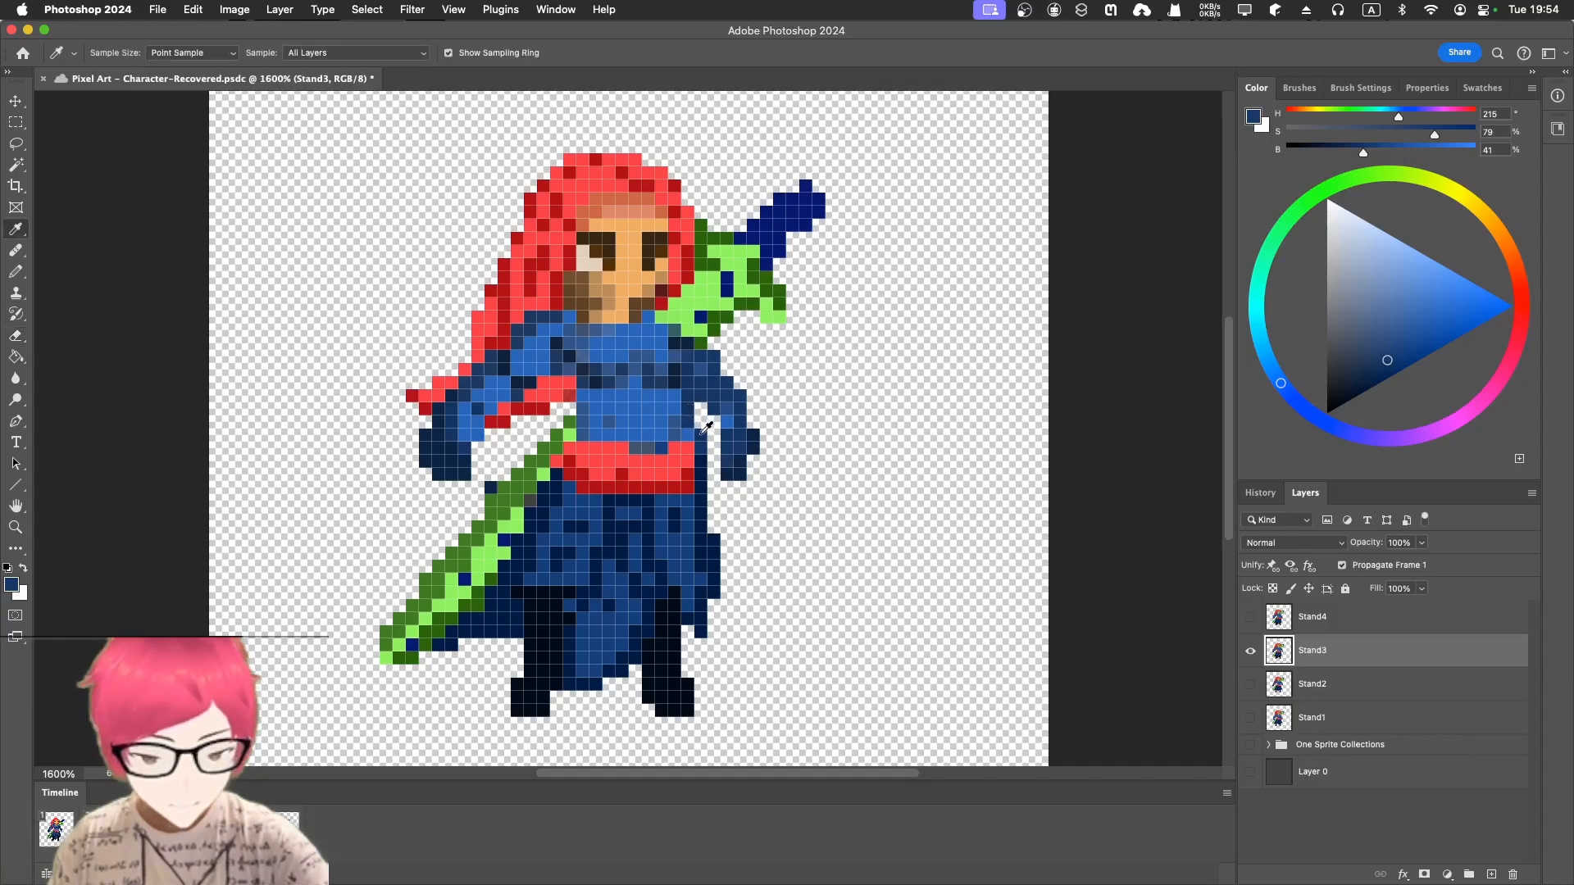
left_click(699, 427, "alt")
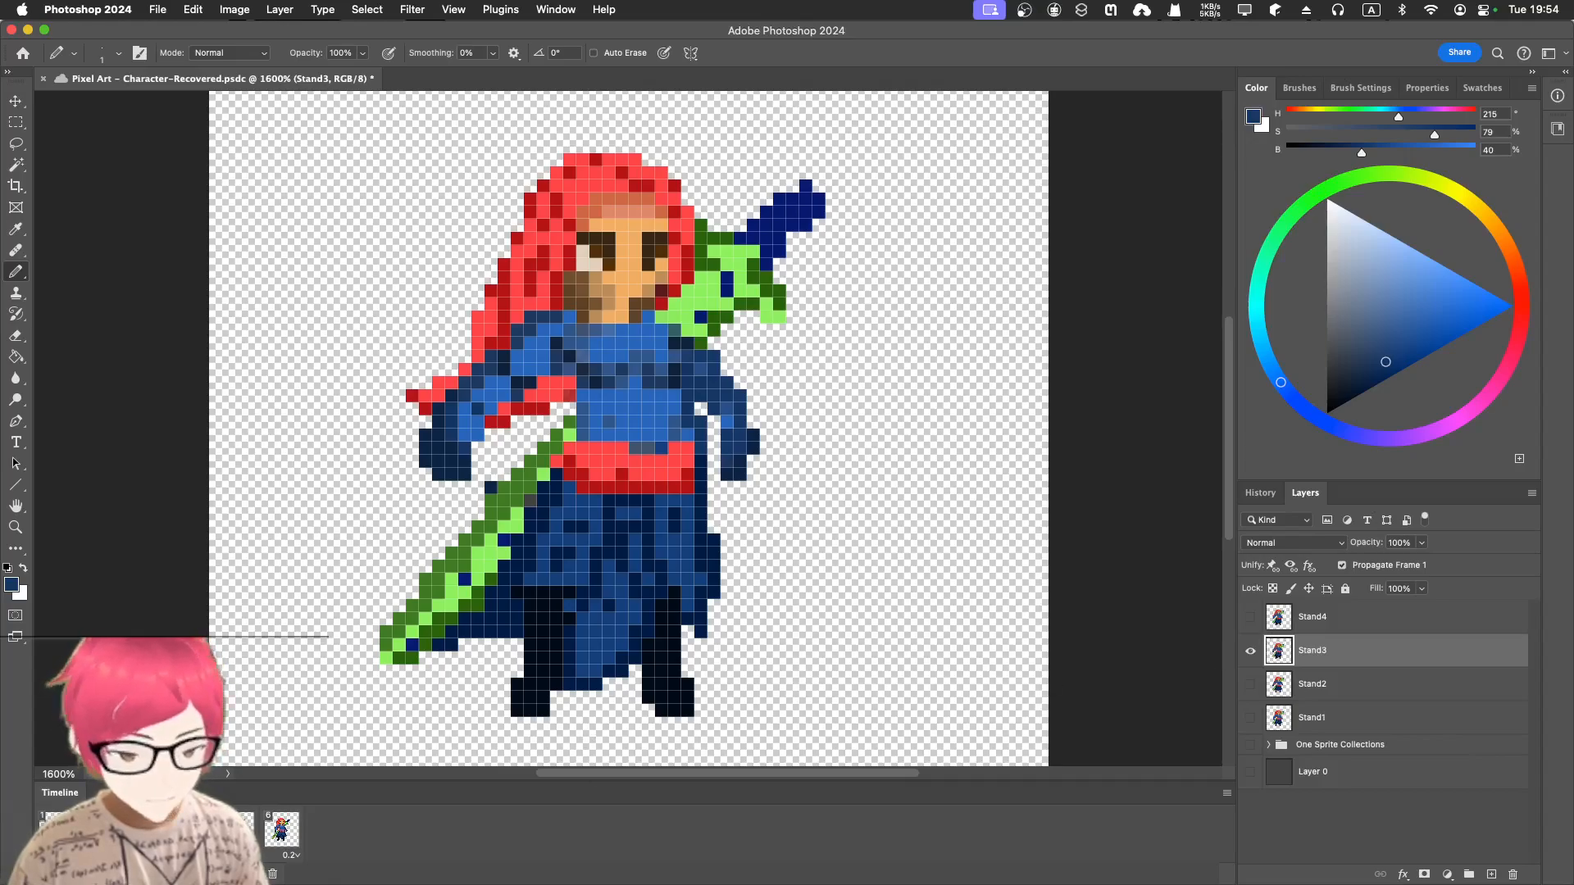
- Replay the standing animation at small and larger sizes to judge the arm movement, ending on the Stand1 frame
key("space")
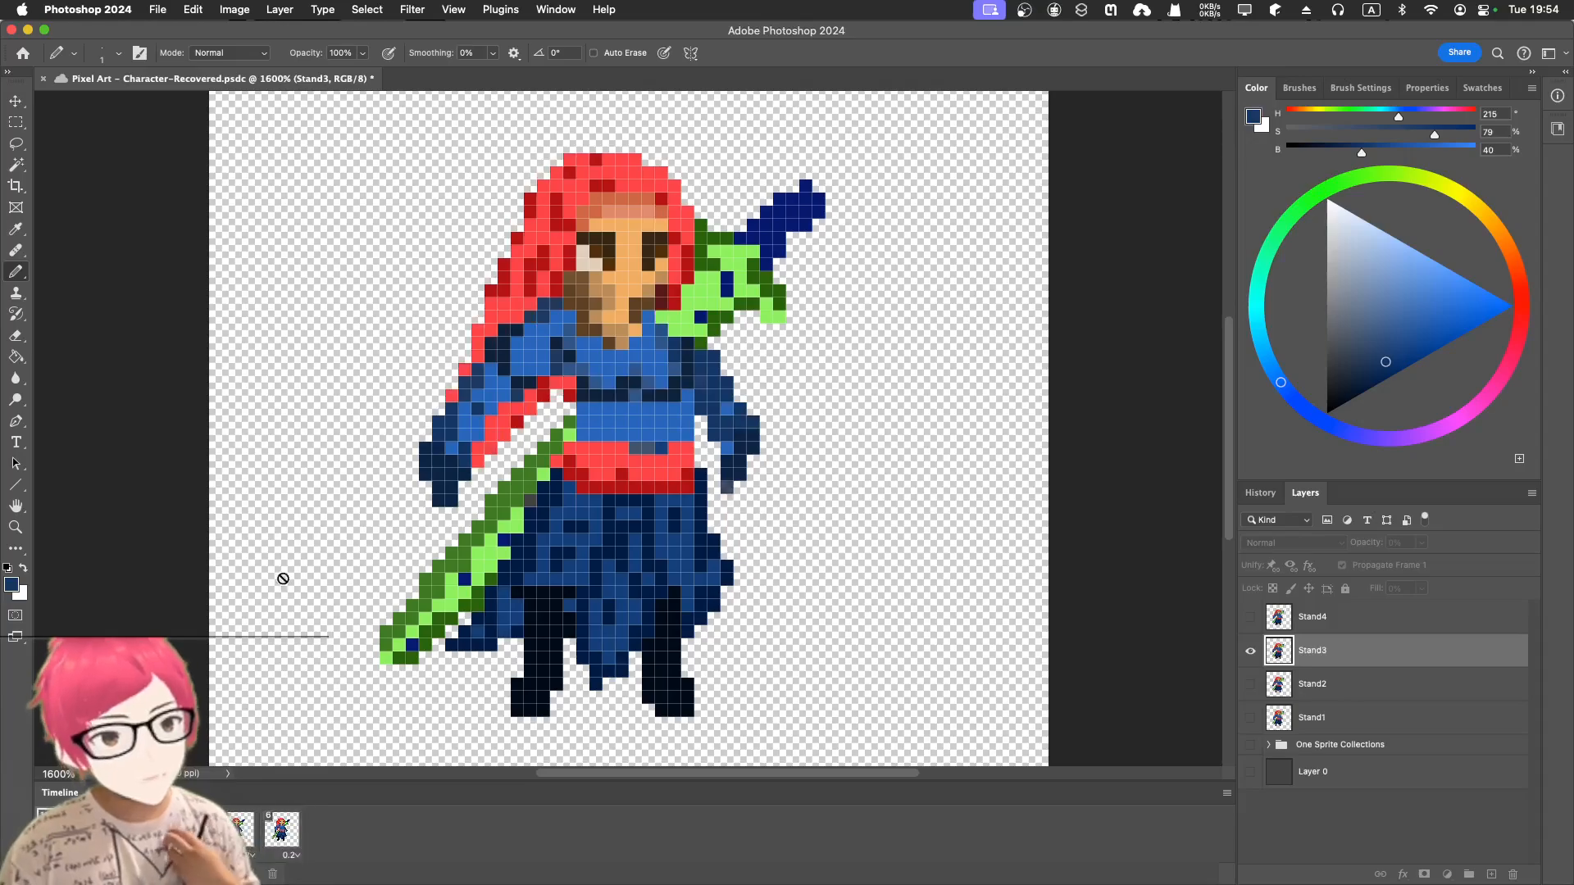
key("super+minus")
key("super+minus")
key("super+minus")
key("super+minus")
key("super+minus")
key("super+minus")
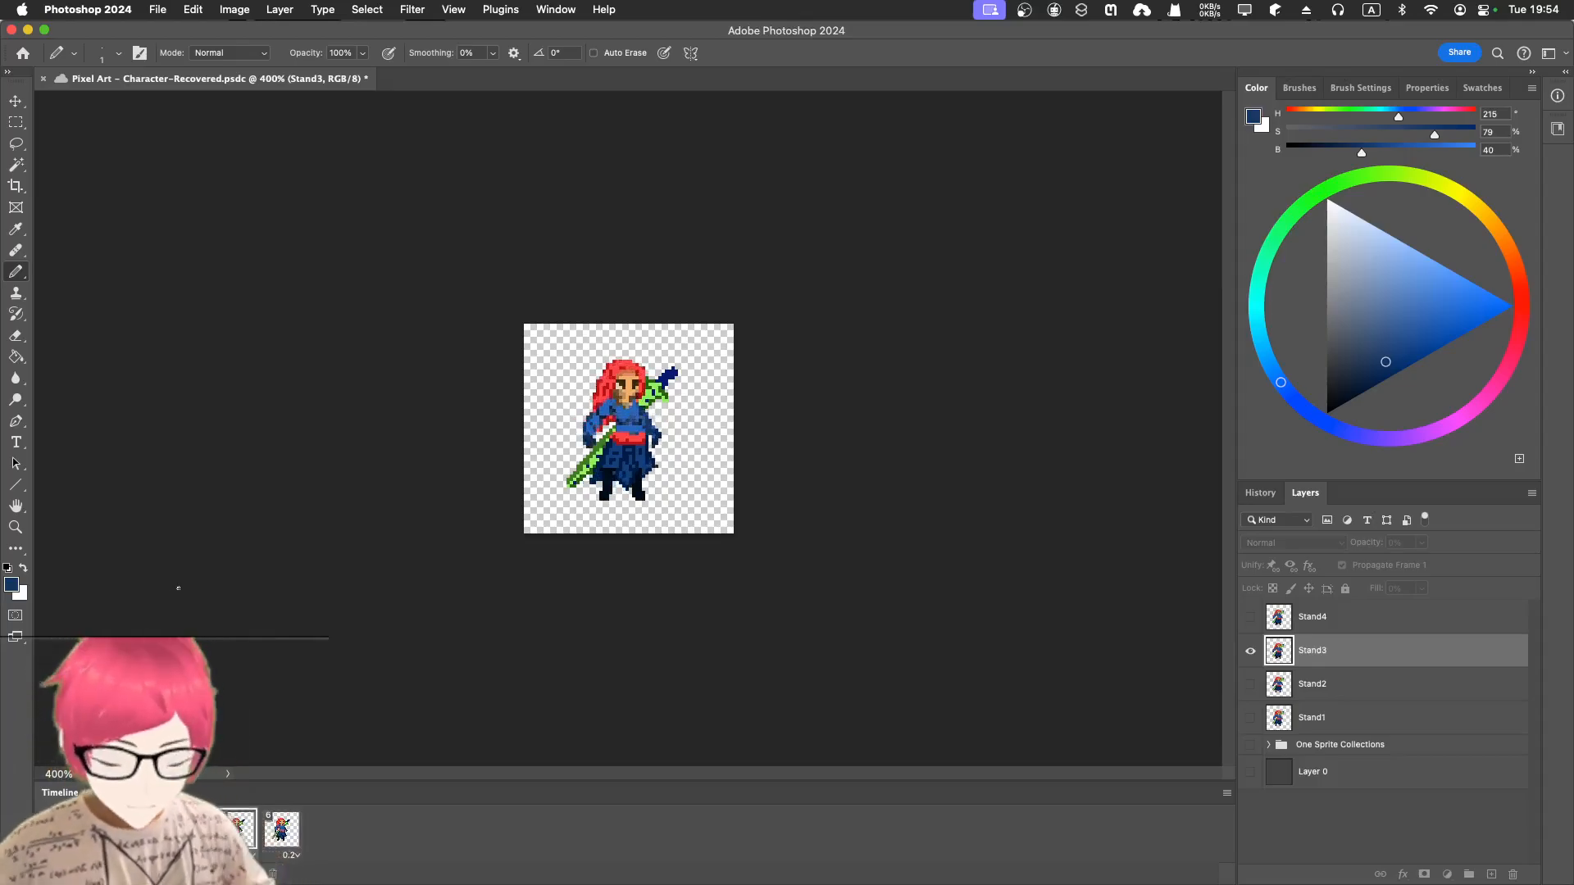
key("super+equal")
key("super+equal")
key("super+equal")
key("super+equal")
key("super+equal")
key("super+equal")
key("super+minus")
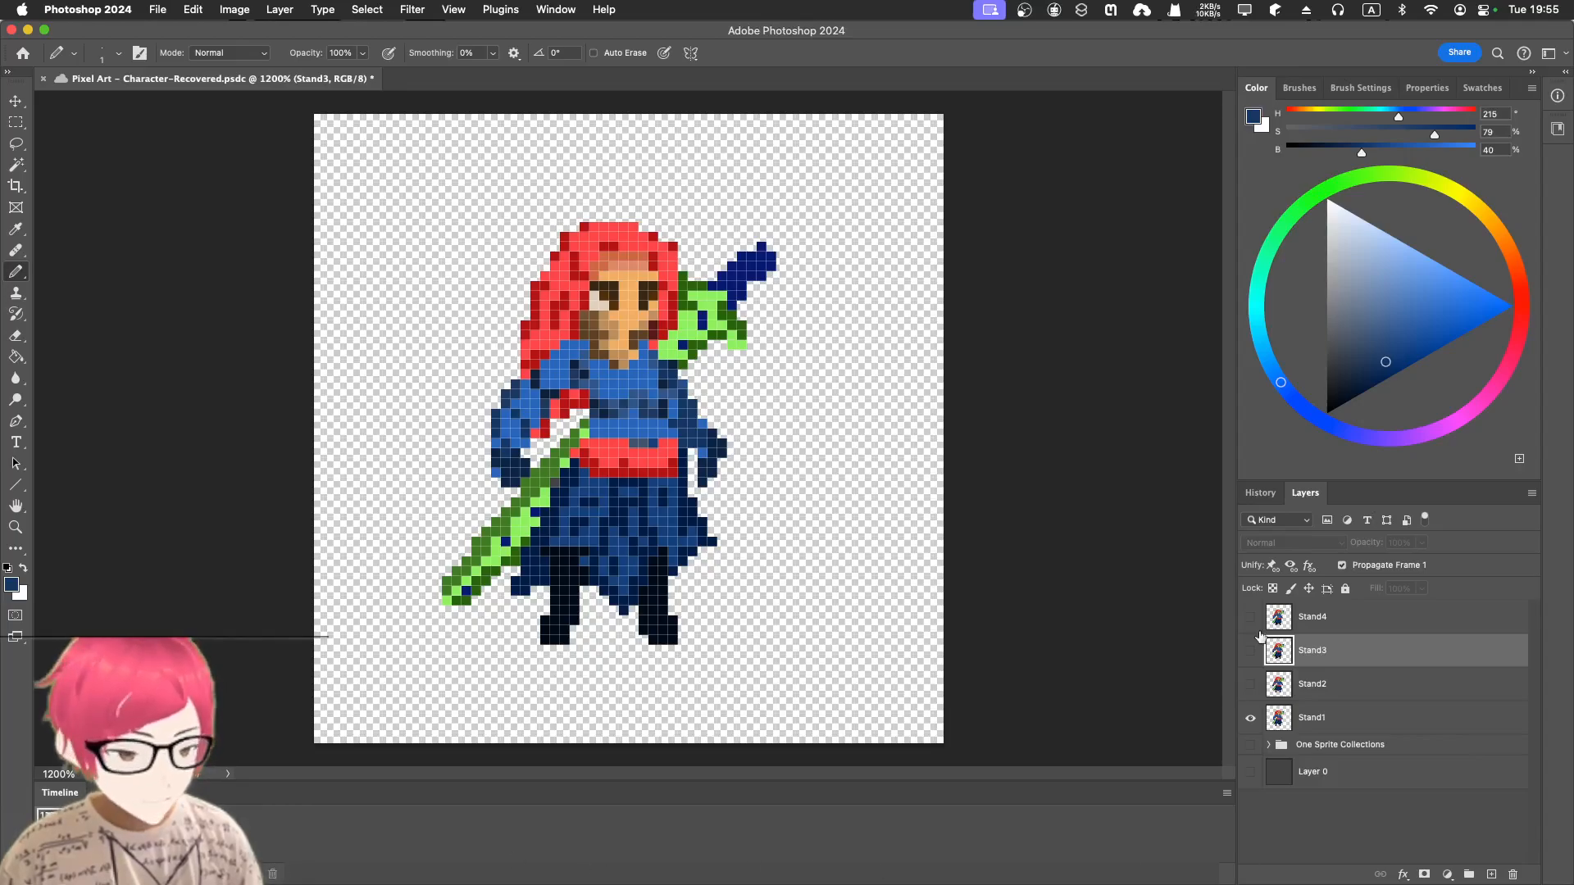
- Make Stand1 the active layer and mix a golden-yellow drawing colour with hue 42, saturation 74 and brightness 100
left_click(1298, 724)
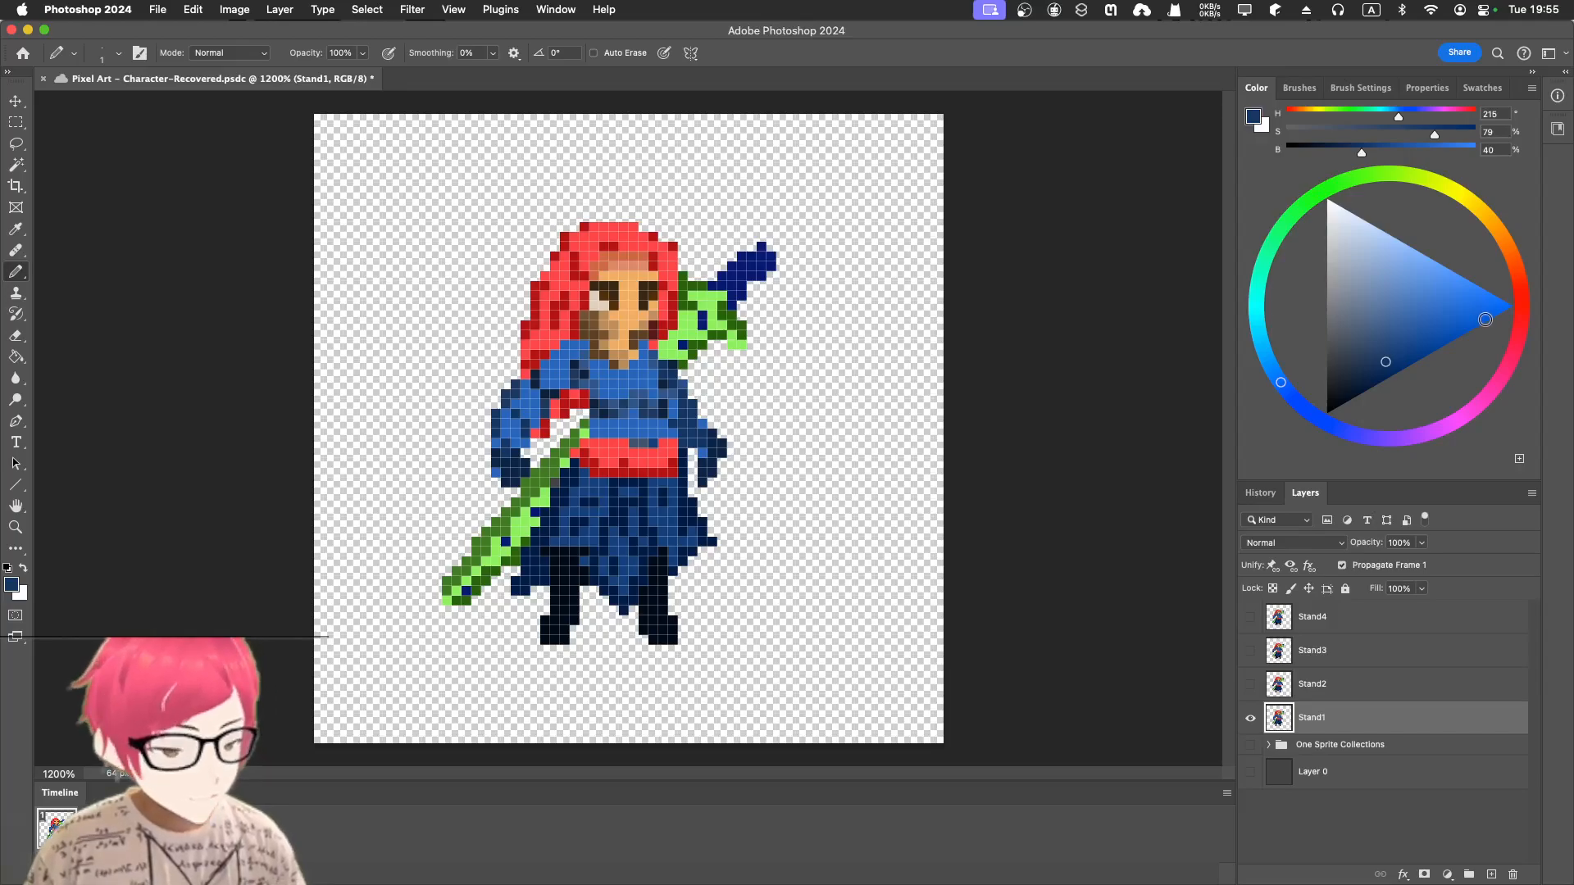
left_click(1481, 211)
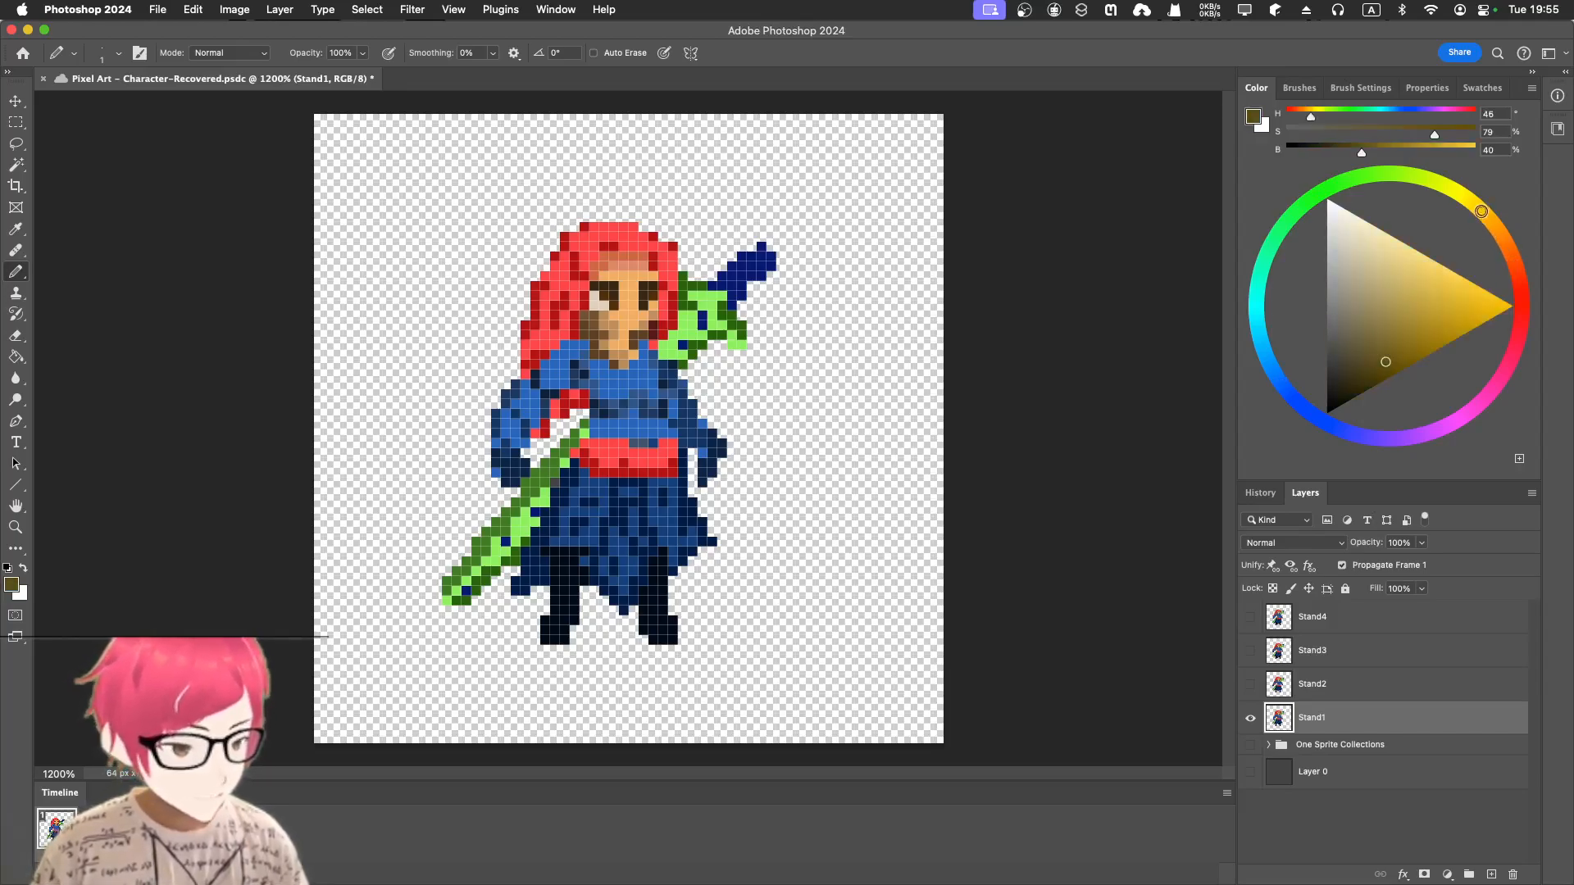
left_click(1458, 274)
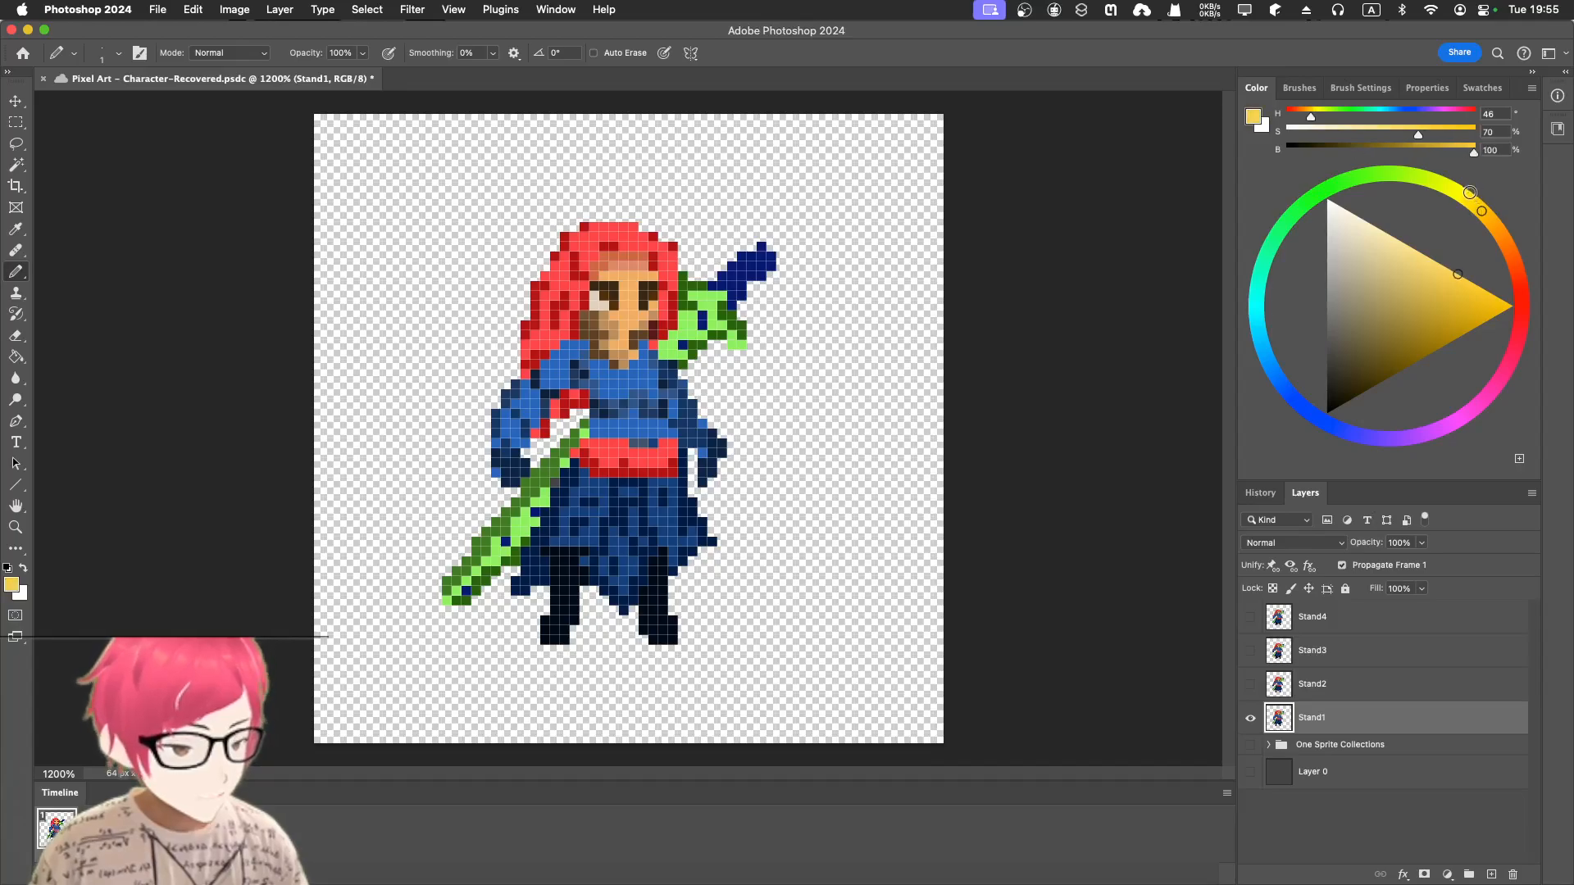
mouse_move(1465, 271)
left_mouse_down()
mouse_move(1506, 275)
mouse_move(1467, 348)
mouse_move(1497, 291)
left_mouse_up()
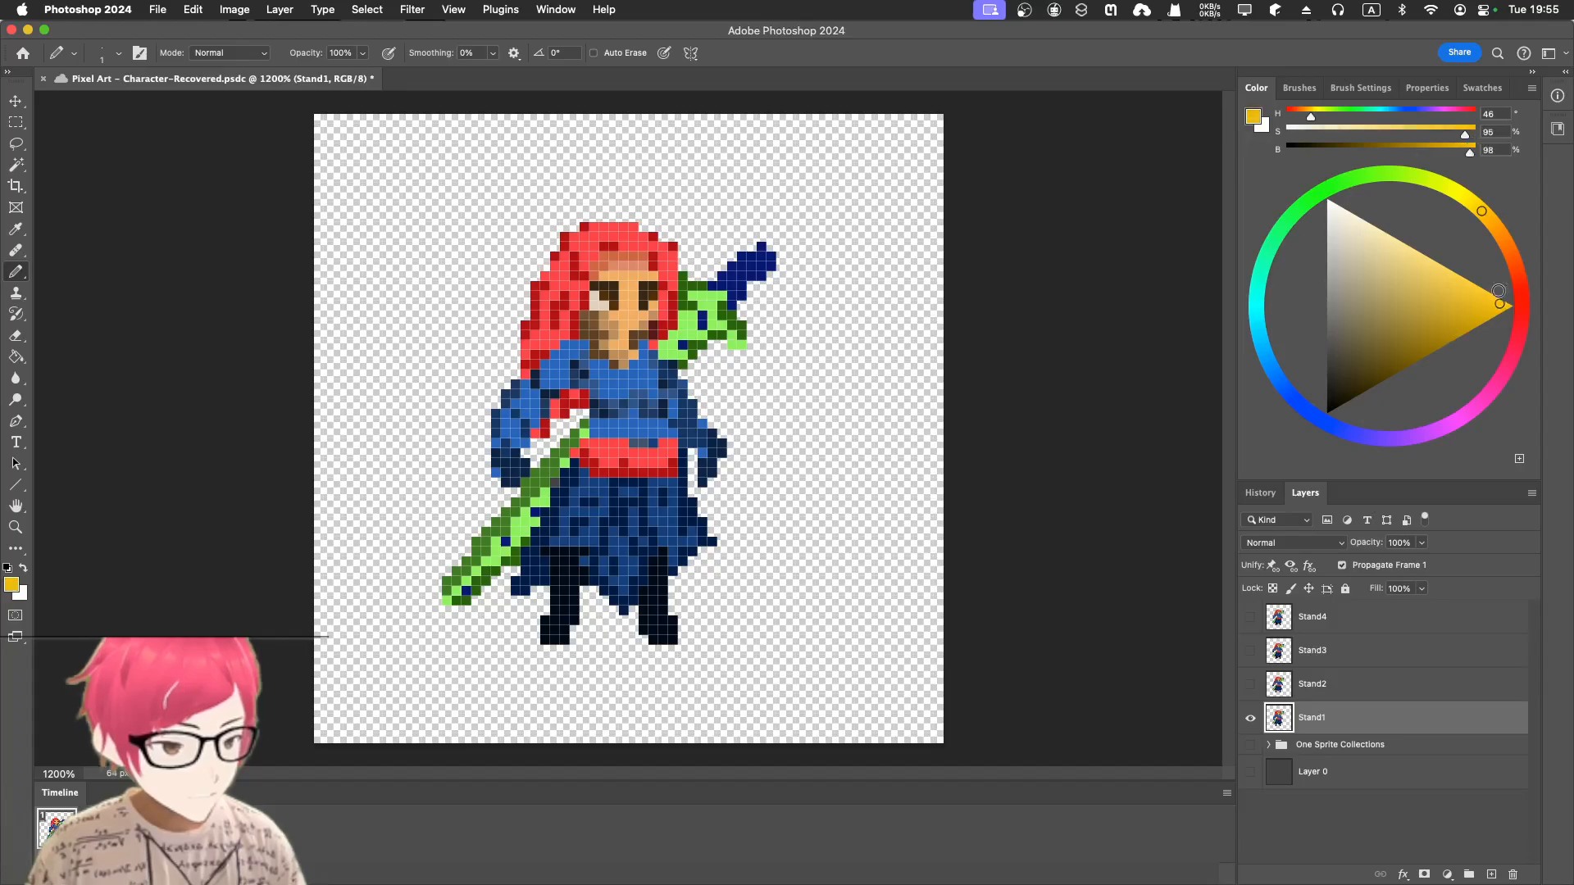
left_click(1503, 239)
left_click(1465, 277)
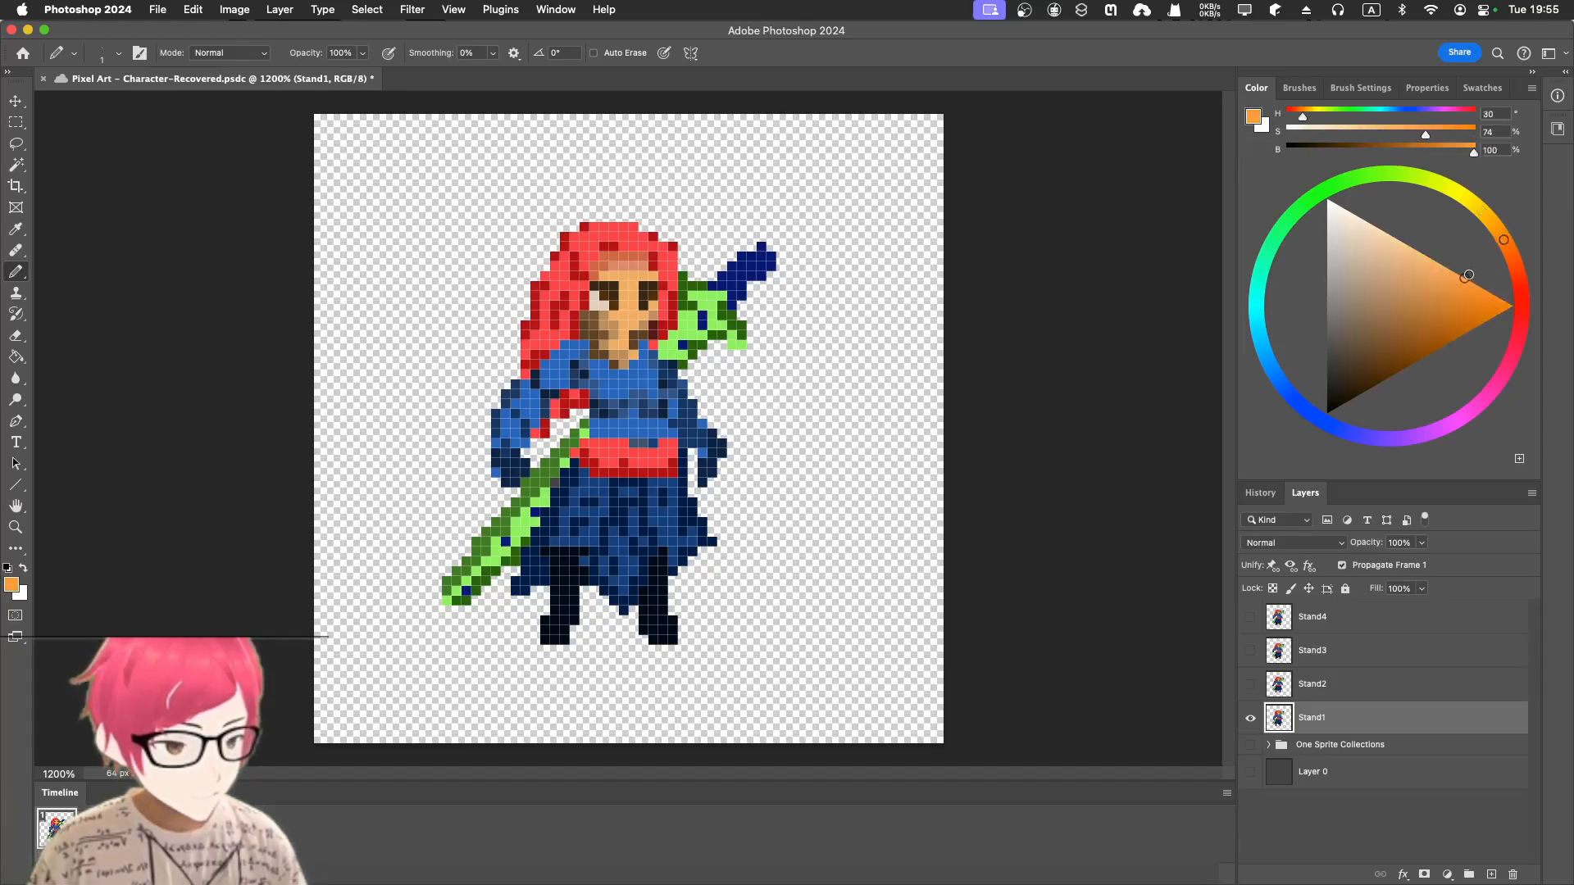
left_click(1466, 207)
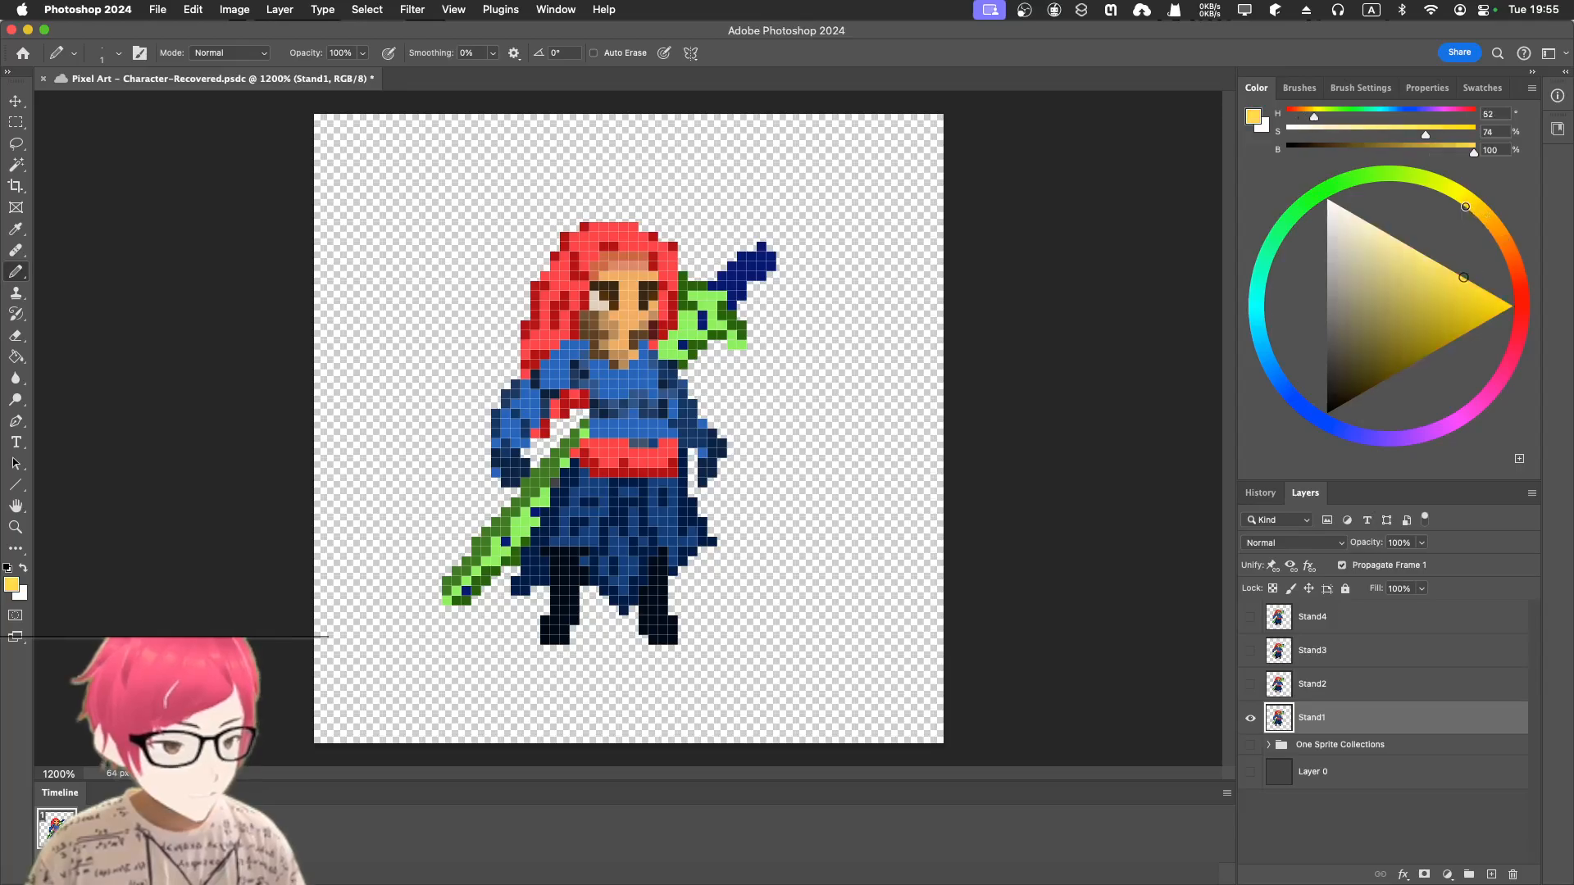
left_click_drag(1460, 199, 1488, 215)
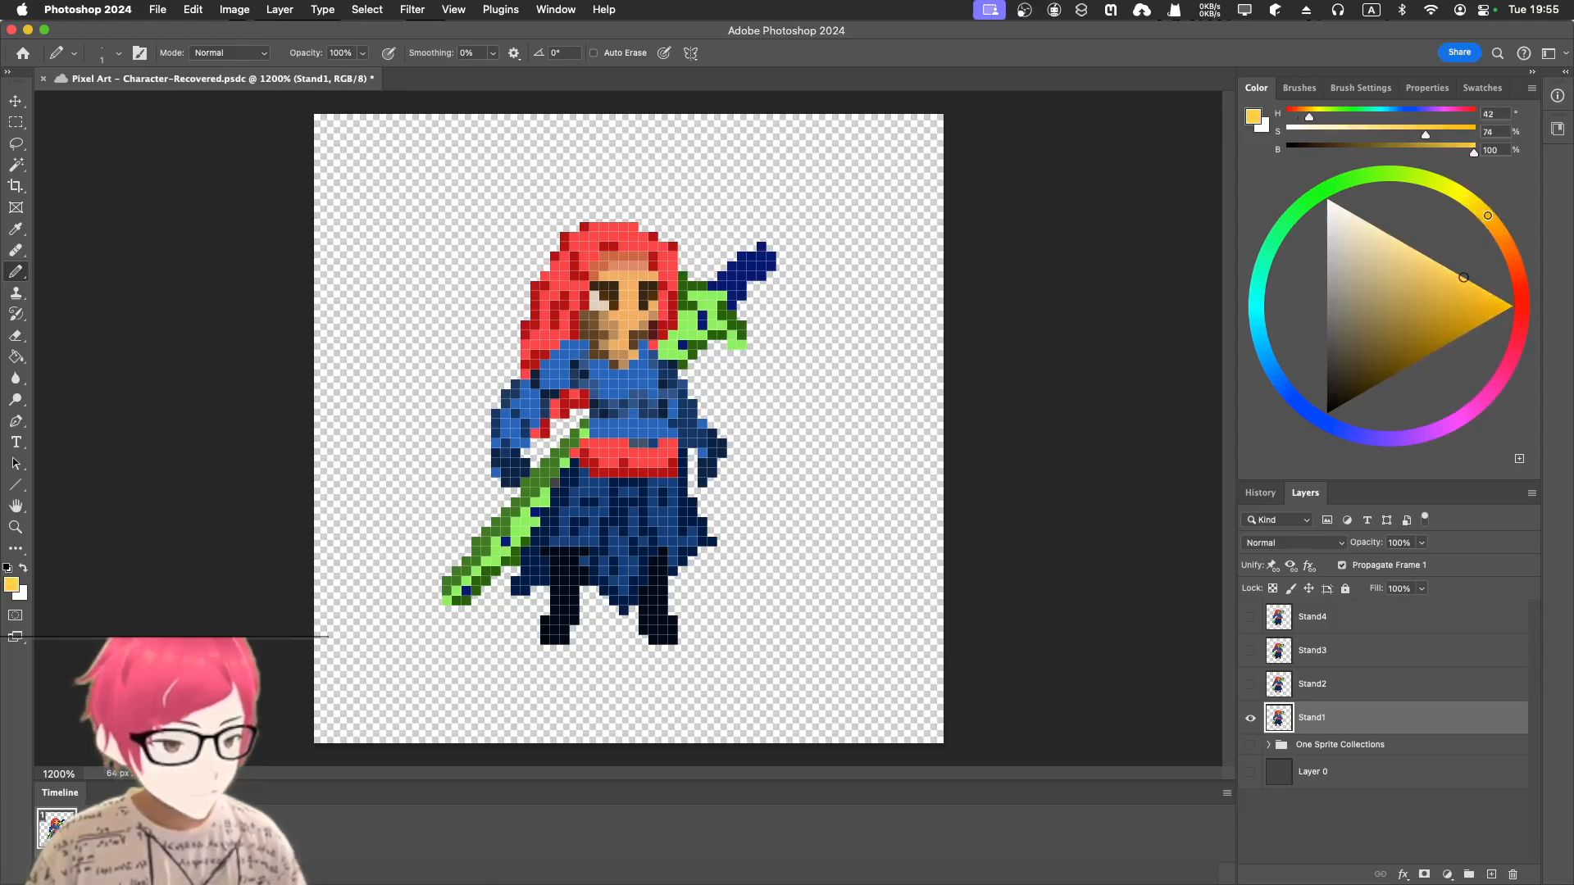
- Paint a short diagonal golden highlight over the dark blue pixels in the middle of the sword guard on Stand1
key("super+equal")
key("super+equal")
key("super+equal")
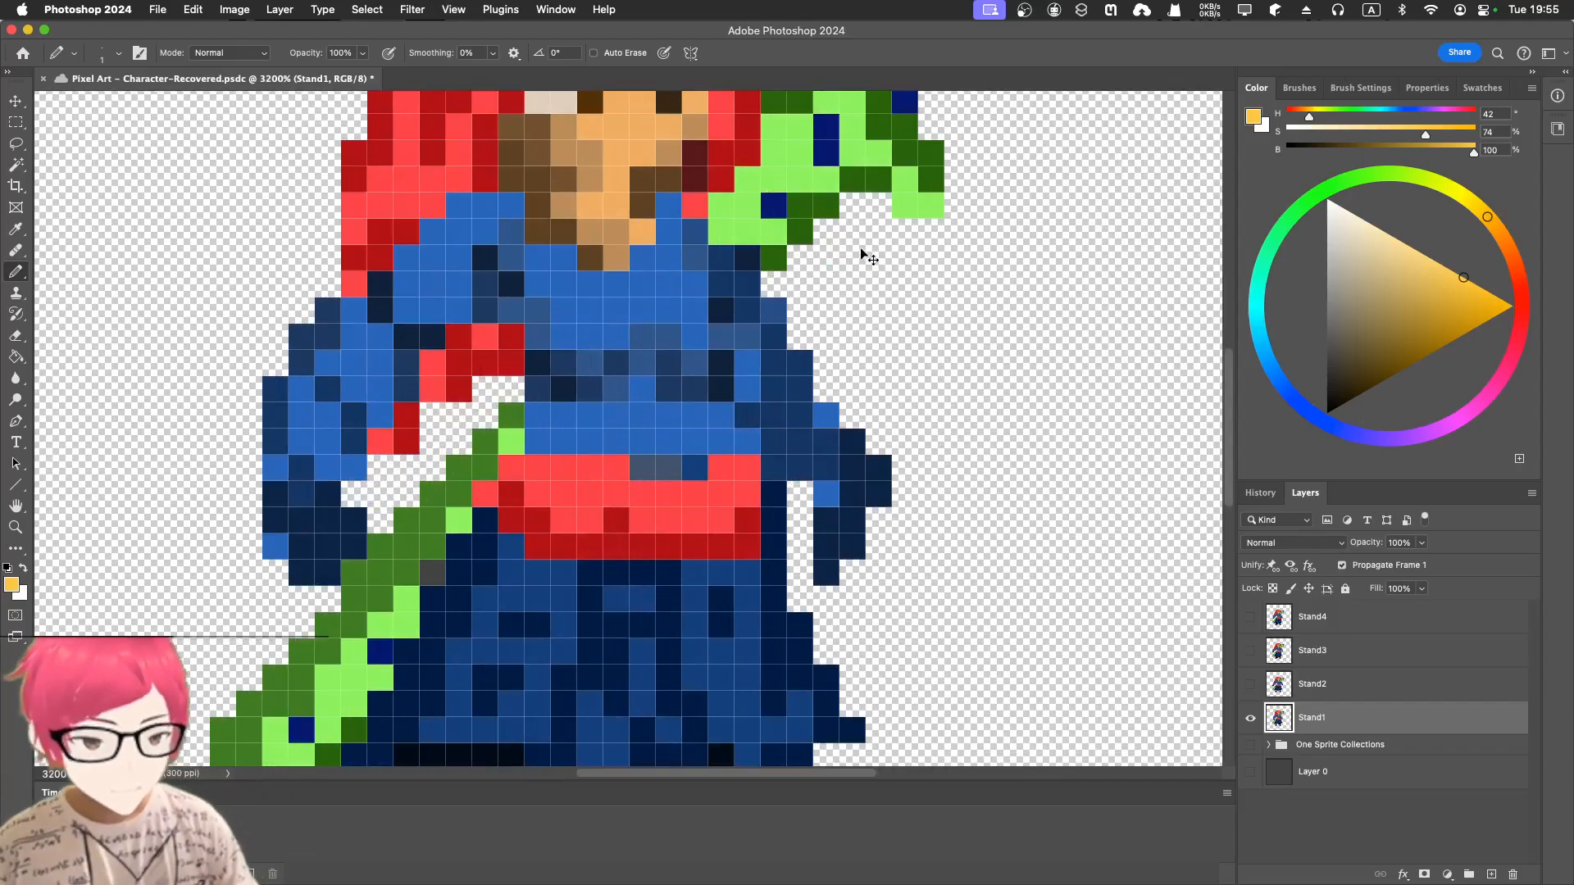
key("super+minus")
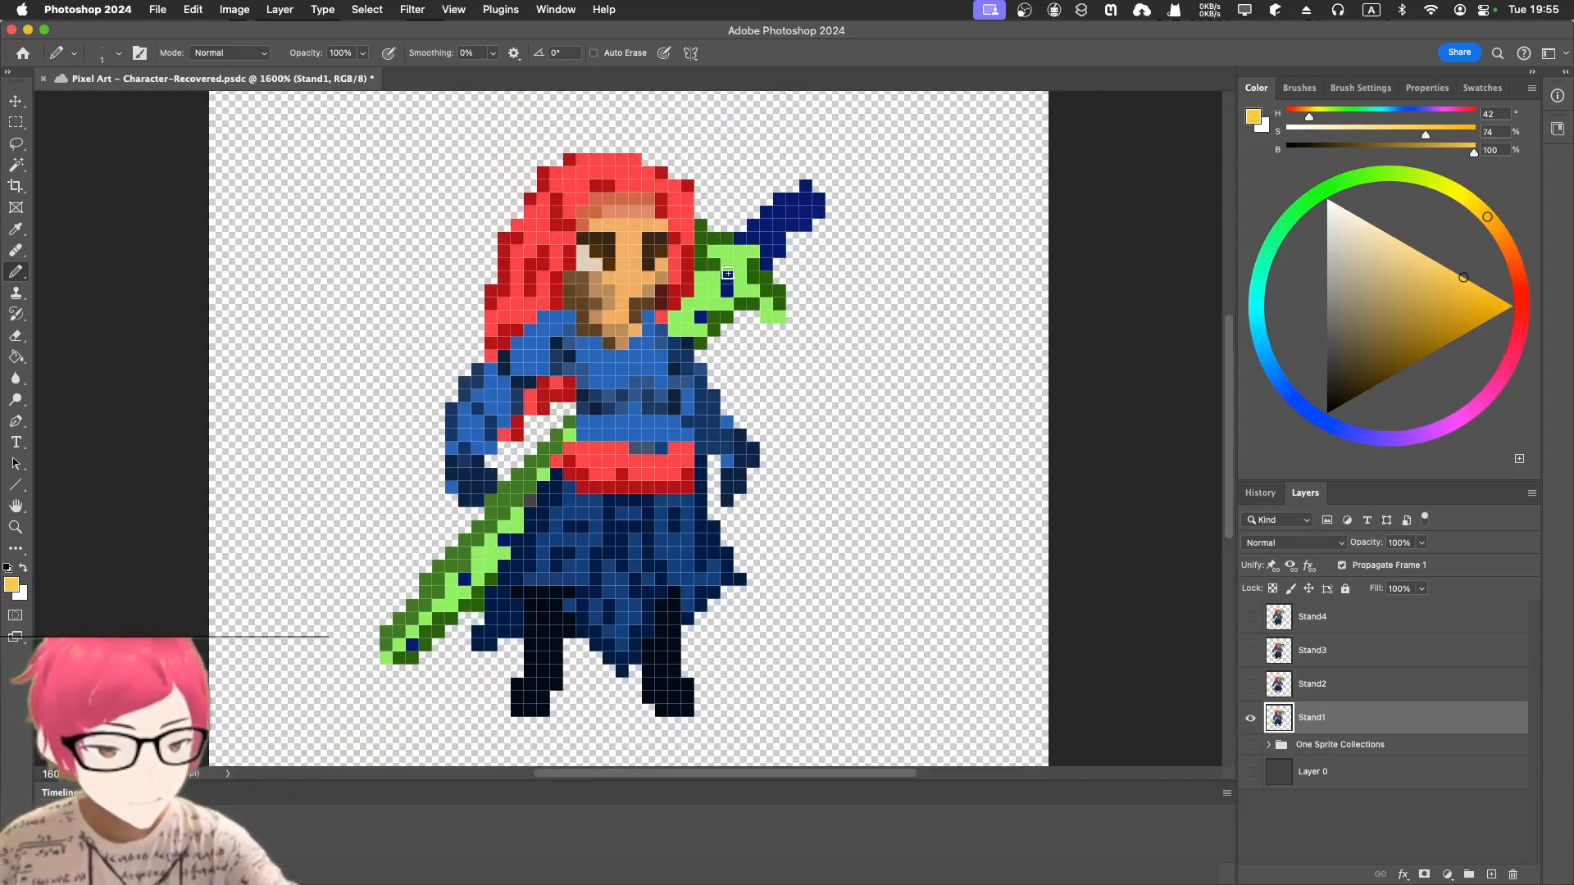
mouse_move(731, 289)
left_mouse_down()
mouse_move(722, 297)
mouse_move(734, 278)
left_mouse_up()
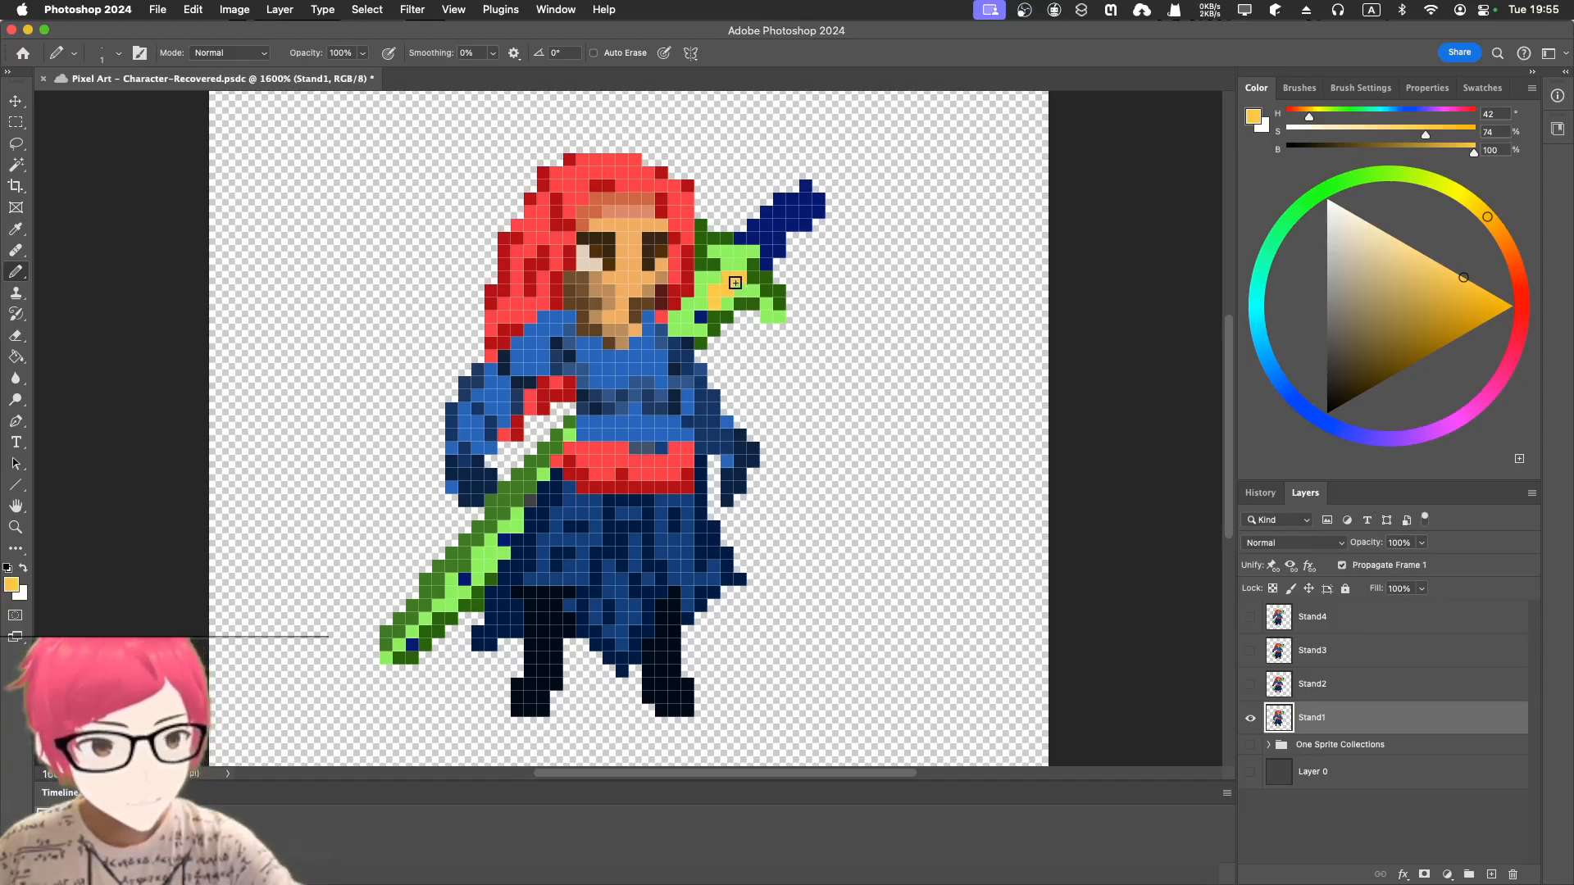
- Show Stand2 instead of Stand1, make it active, and paint a golden highlight on the guard beside the shoulder
left_click(1250, 685)
left_click(1250, 722)
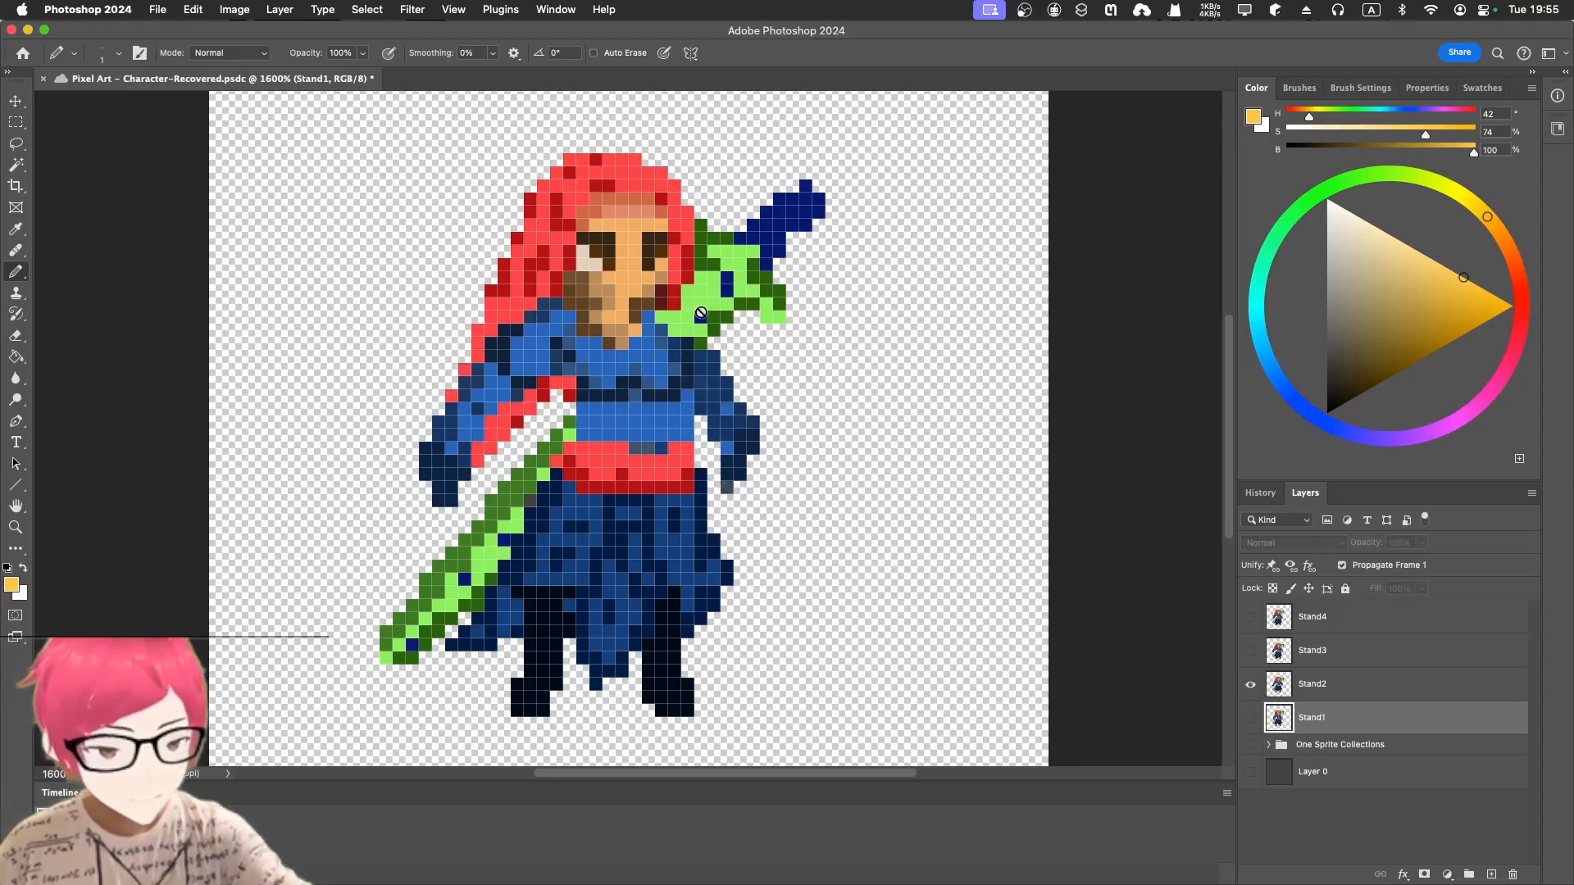
left_click(691, 308)
left_click(802, 333)
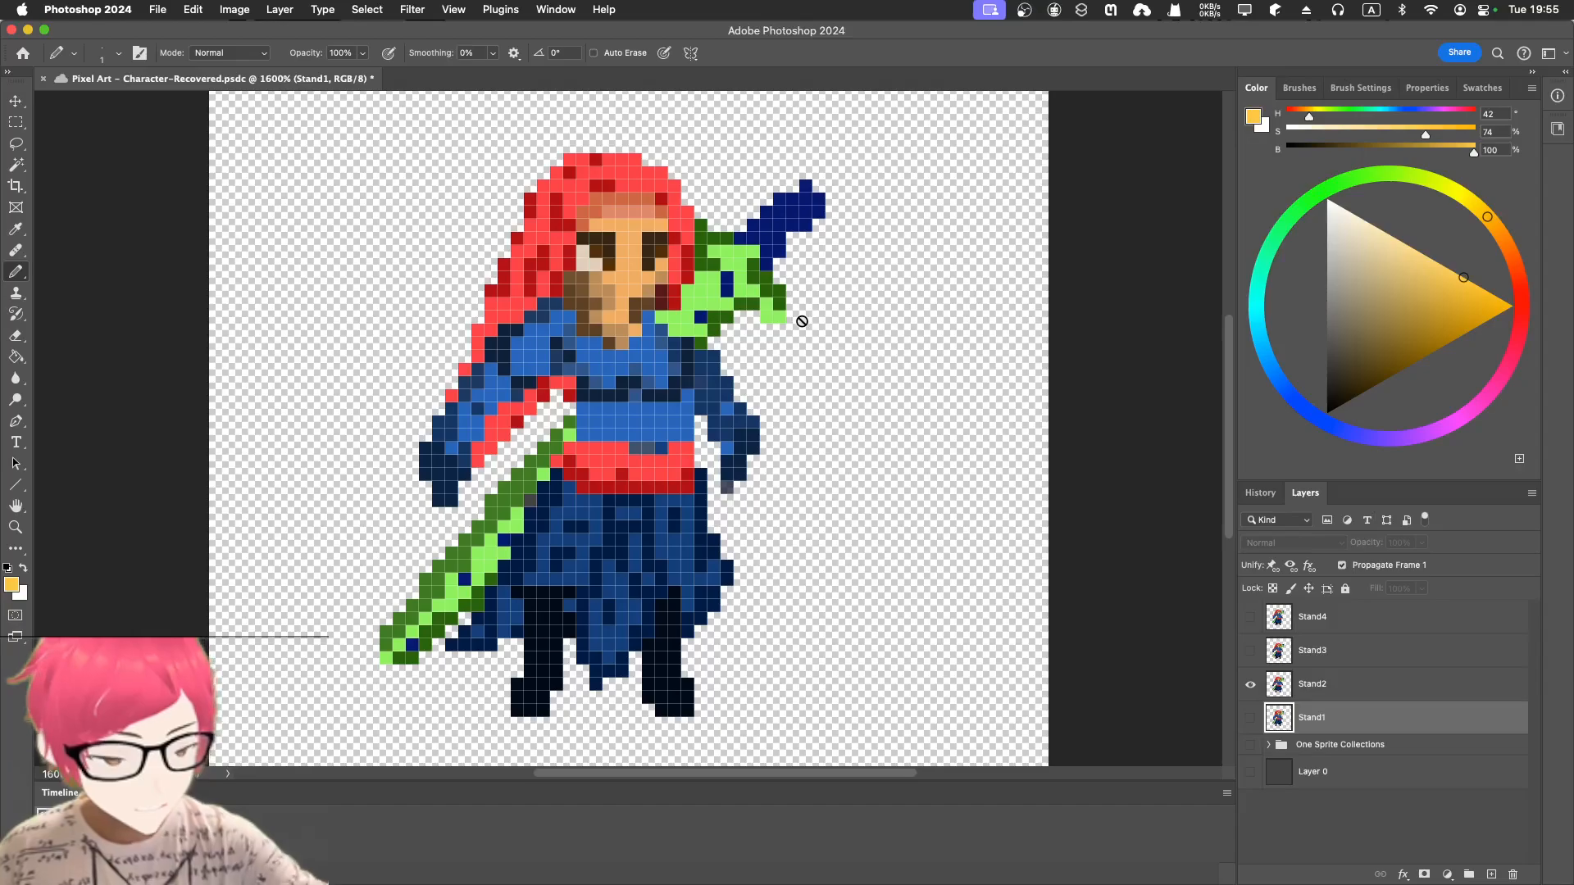
left_click(1303, 690)
left_click_drag(700, 306, 685, 320)
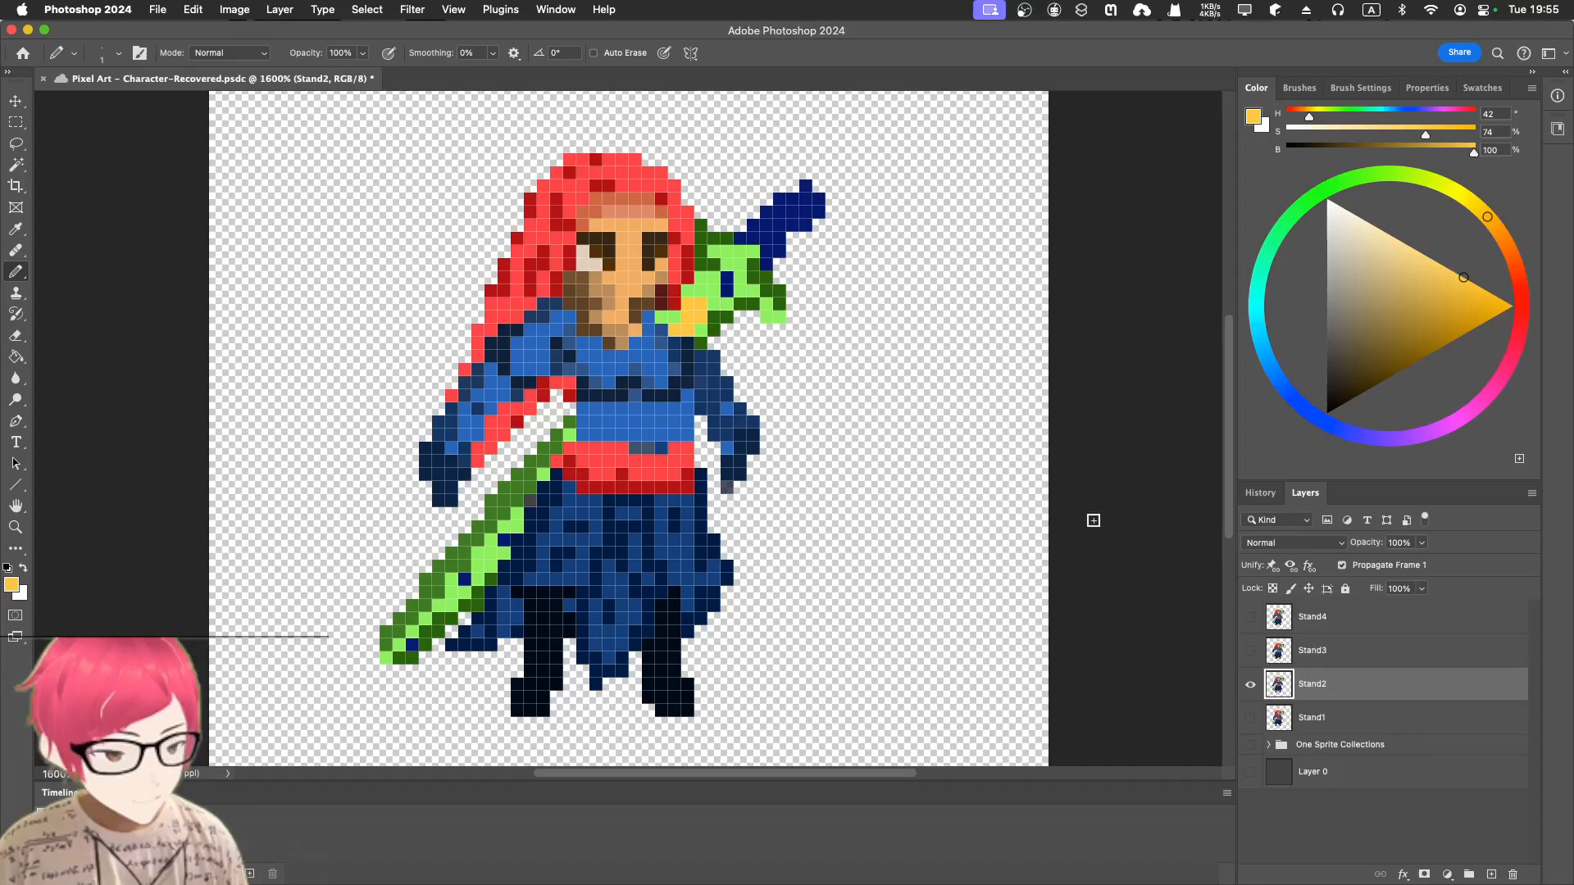
- Show Stand3 instead of Stand2, make it active, and paint golden pixels along the blade's inner edge beside the skirt
left_click(1250, 684)
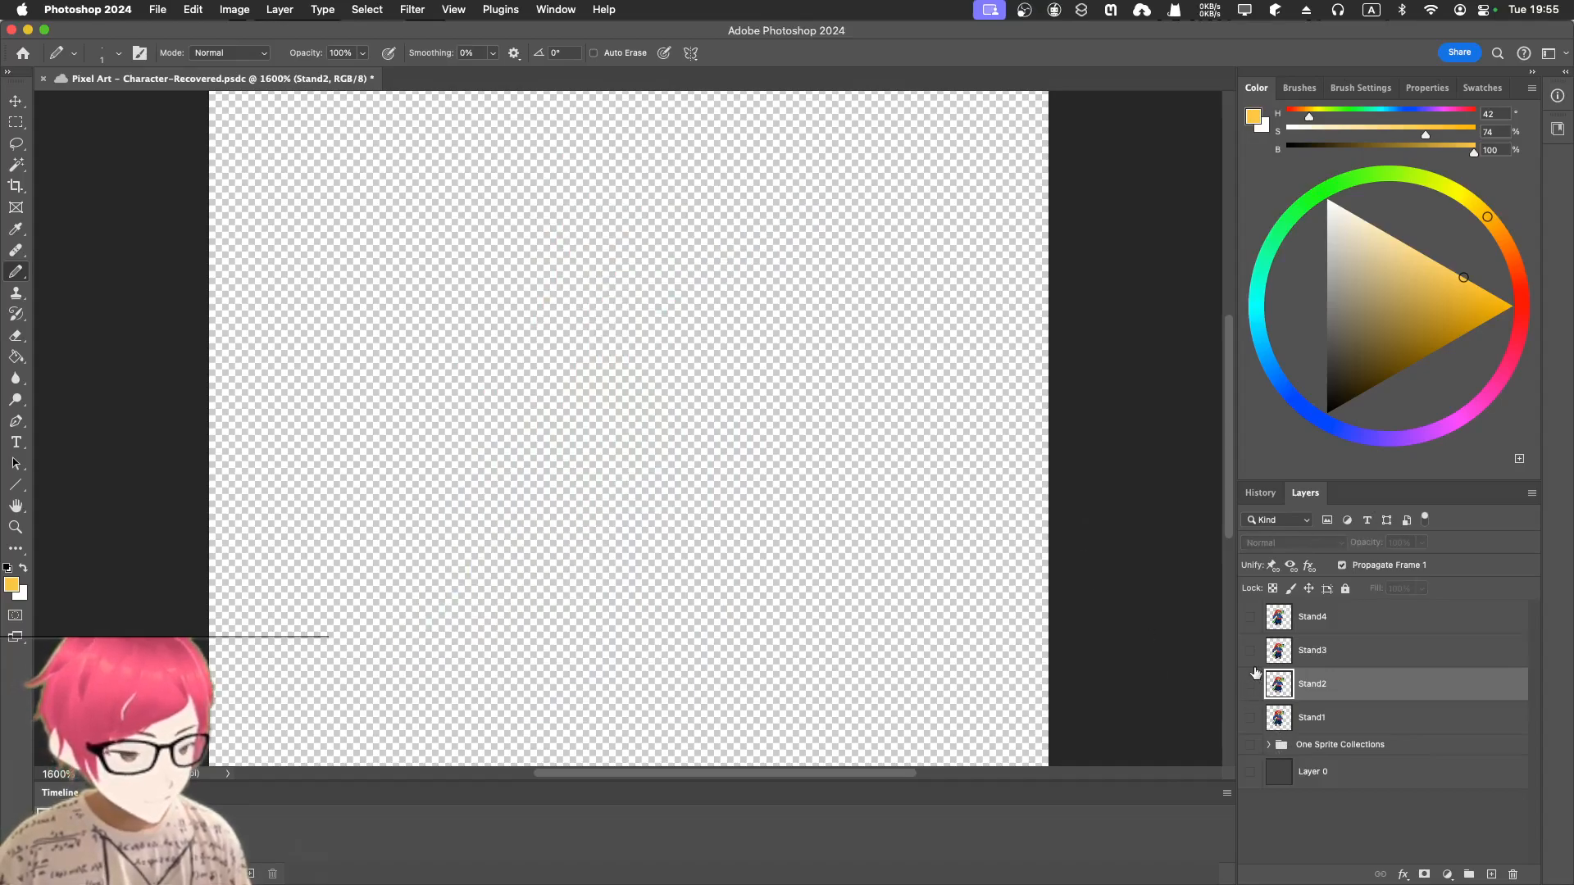
left_click(1252, 652)
left_click(1270, 660)
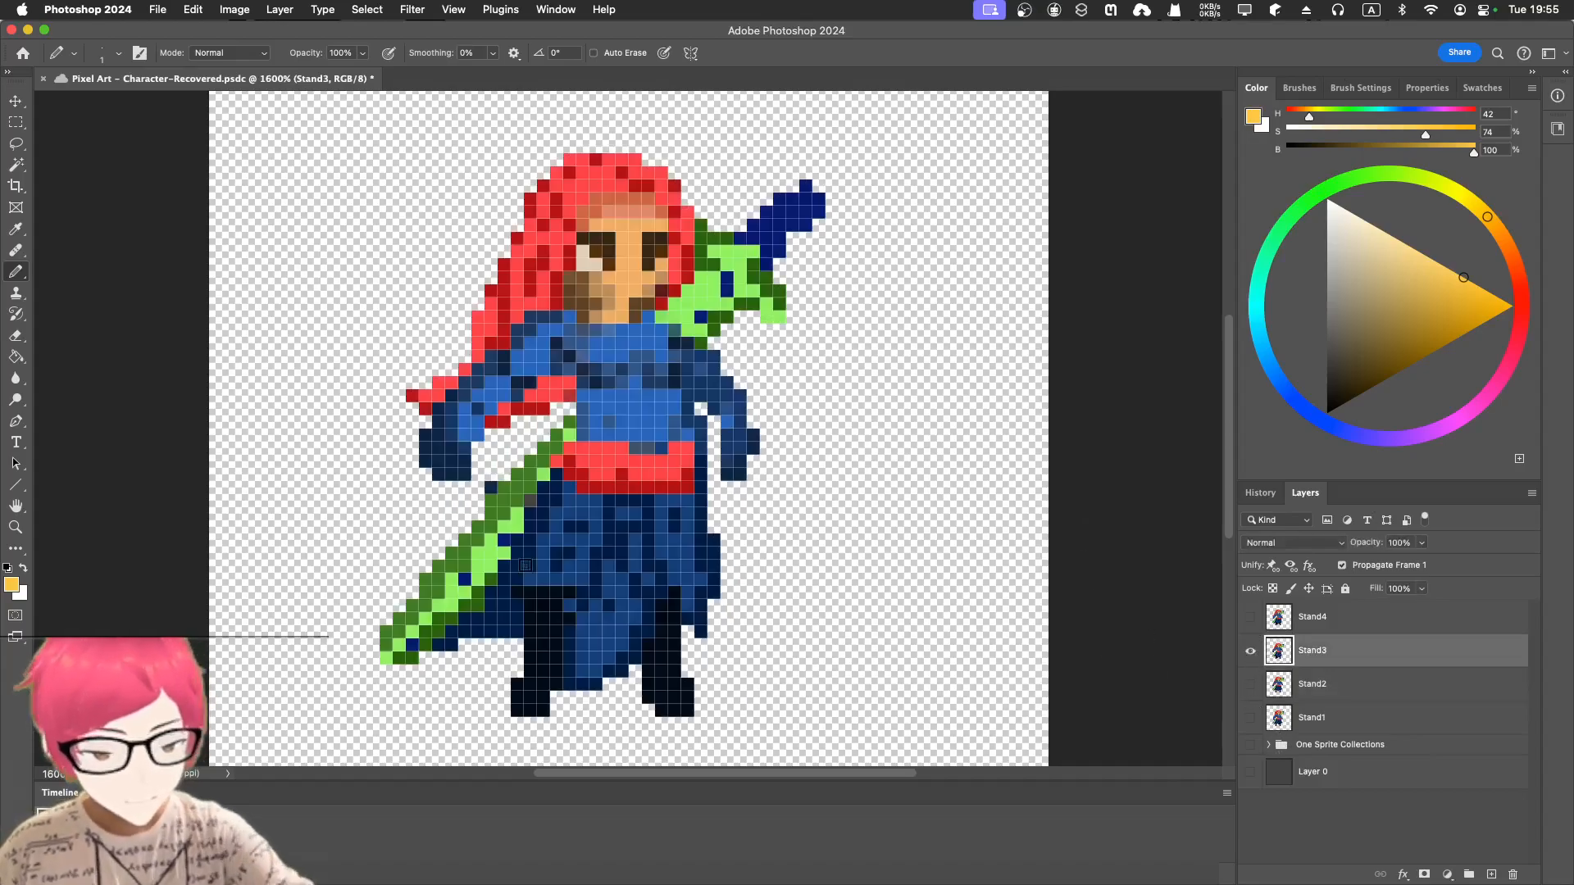
left_click_drag(518, 531, 518, 542)
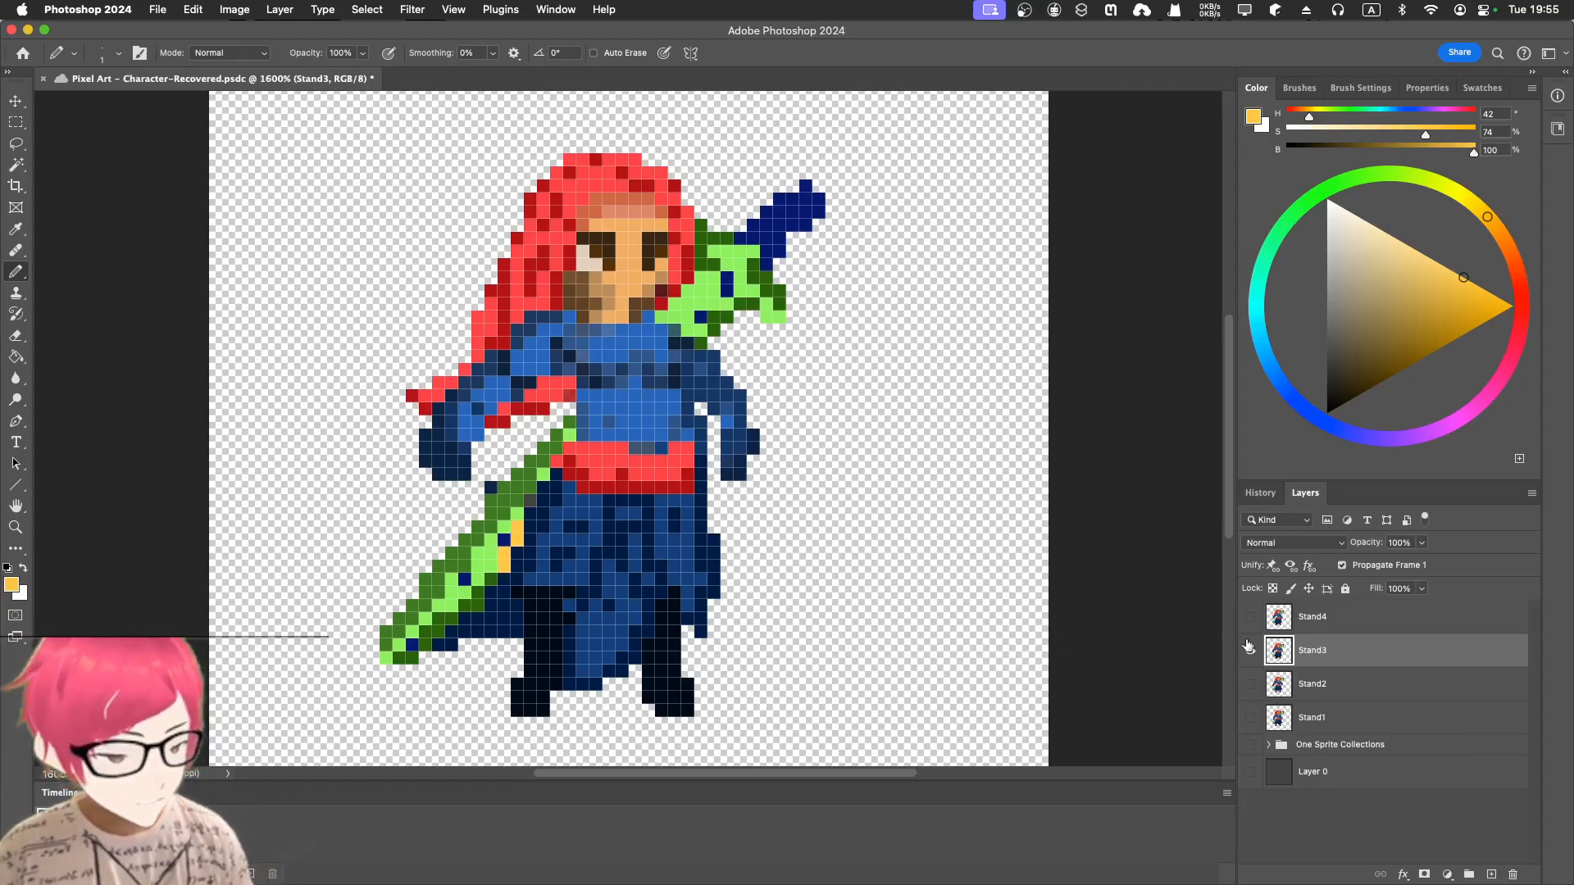
- Show Stand4, make it active, and paint a golden highlight from the sword tip up the lower blade
left_click(1249, 616)
left_click(1276, 621)
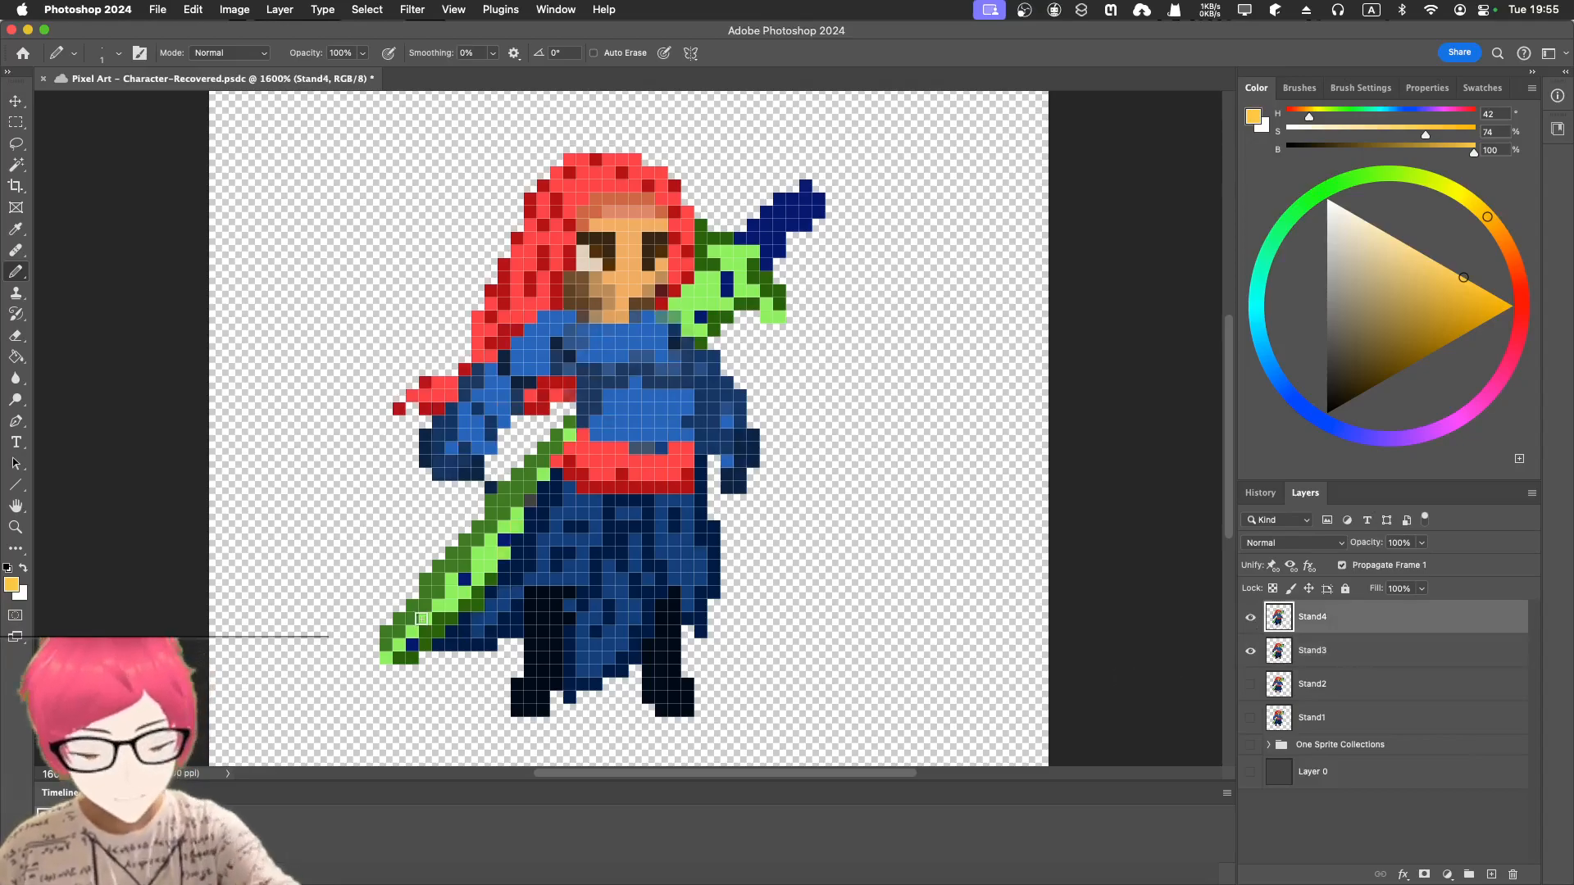
left_click_drag(391, 652, 424, 626)
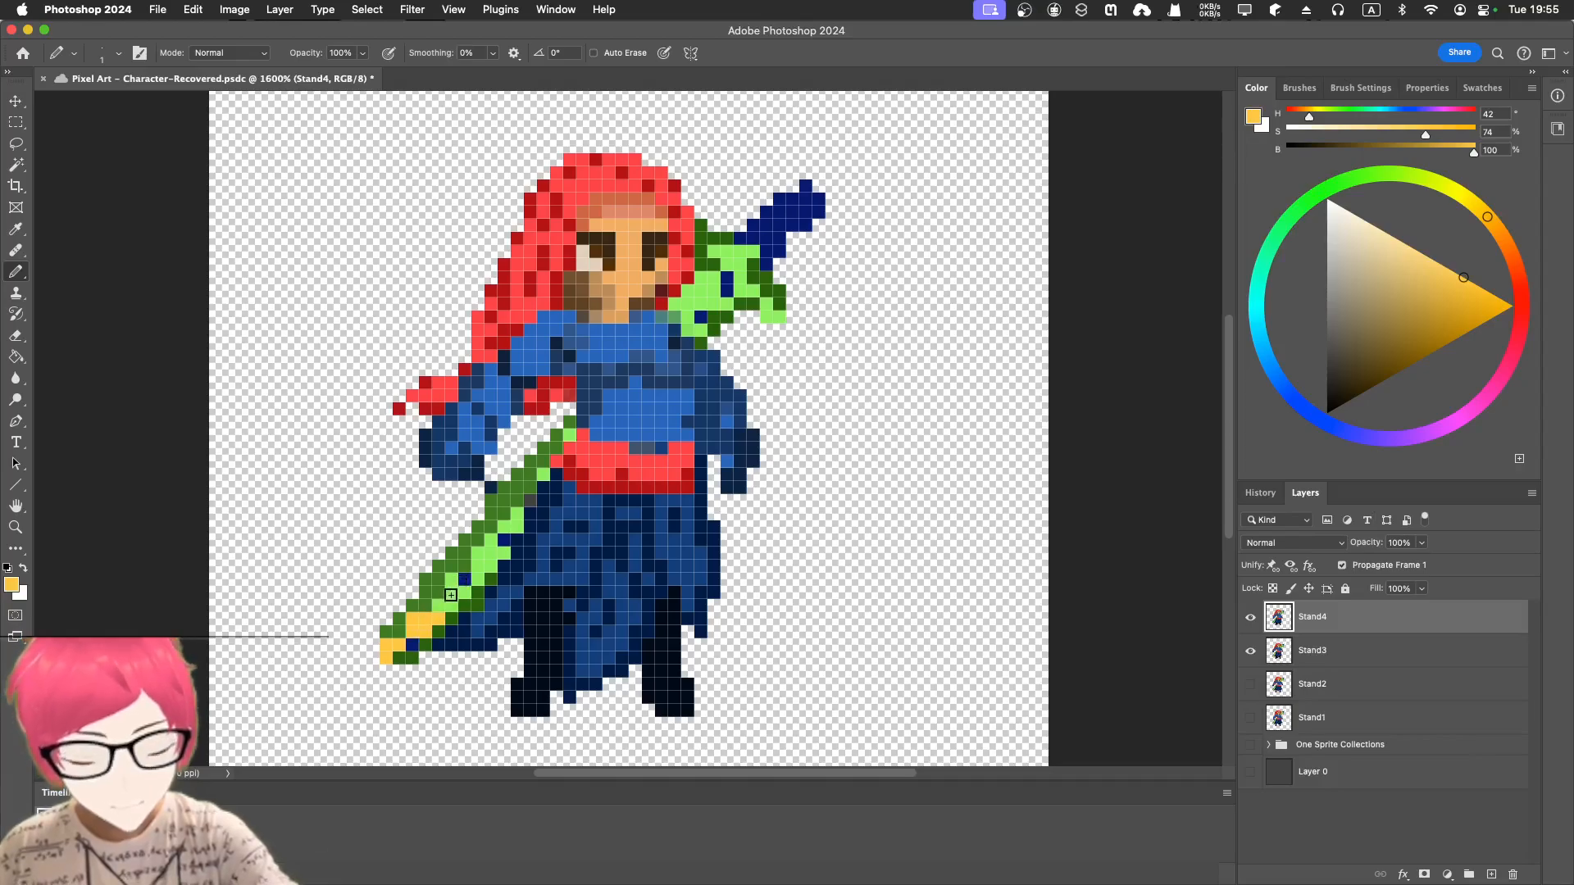
left_click_drag(449, 607, 461, 591)
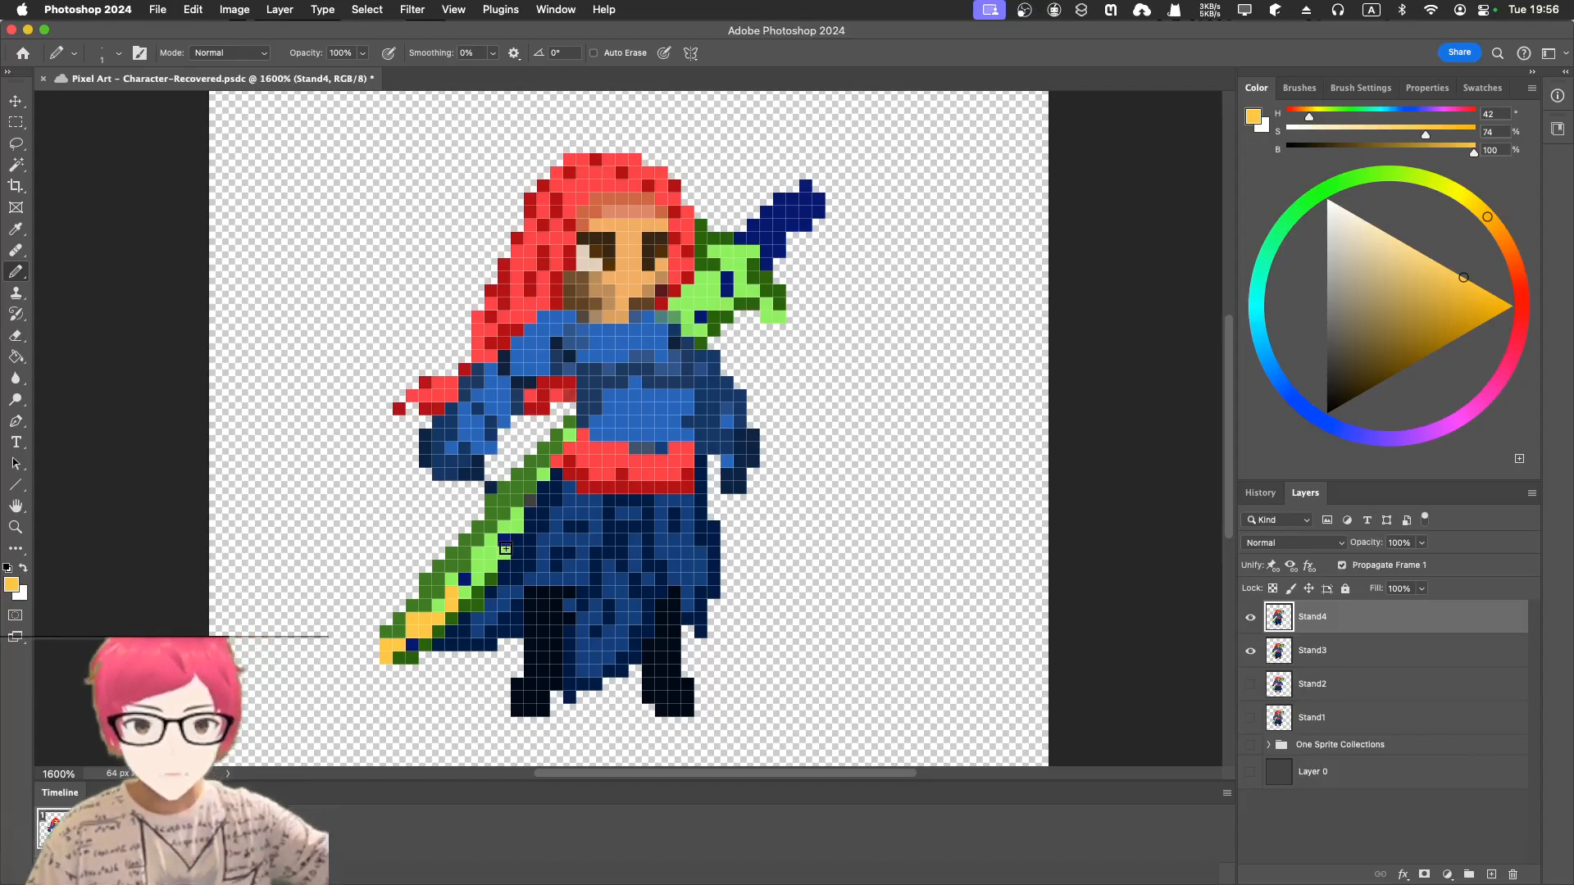
- Hide Stand3 and Stand4, then show Stand1 and make it the active layer
left_click(1251, 653)
left_click(1252, 618)
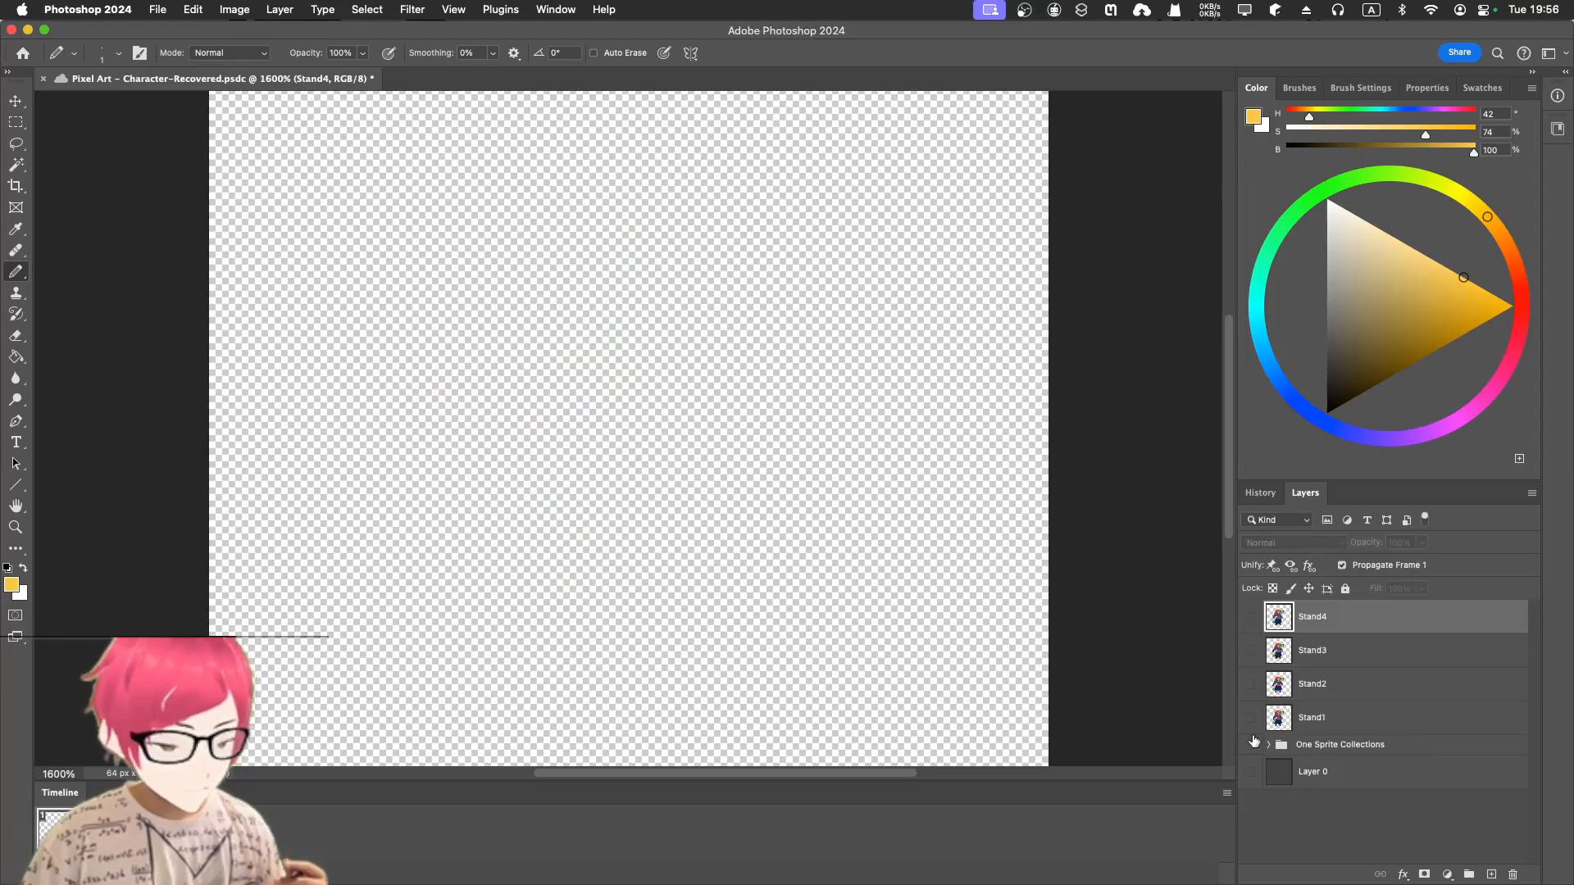
left_click(1250, 718)
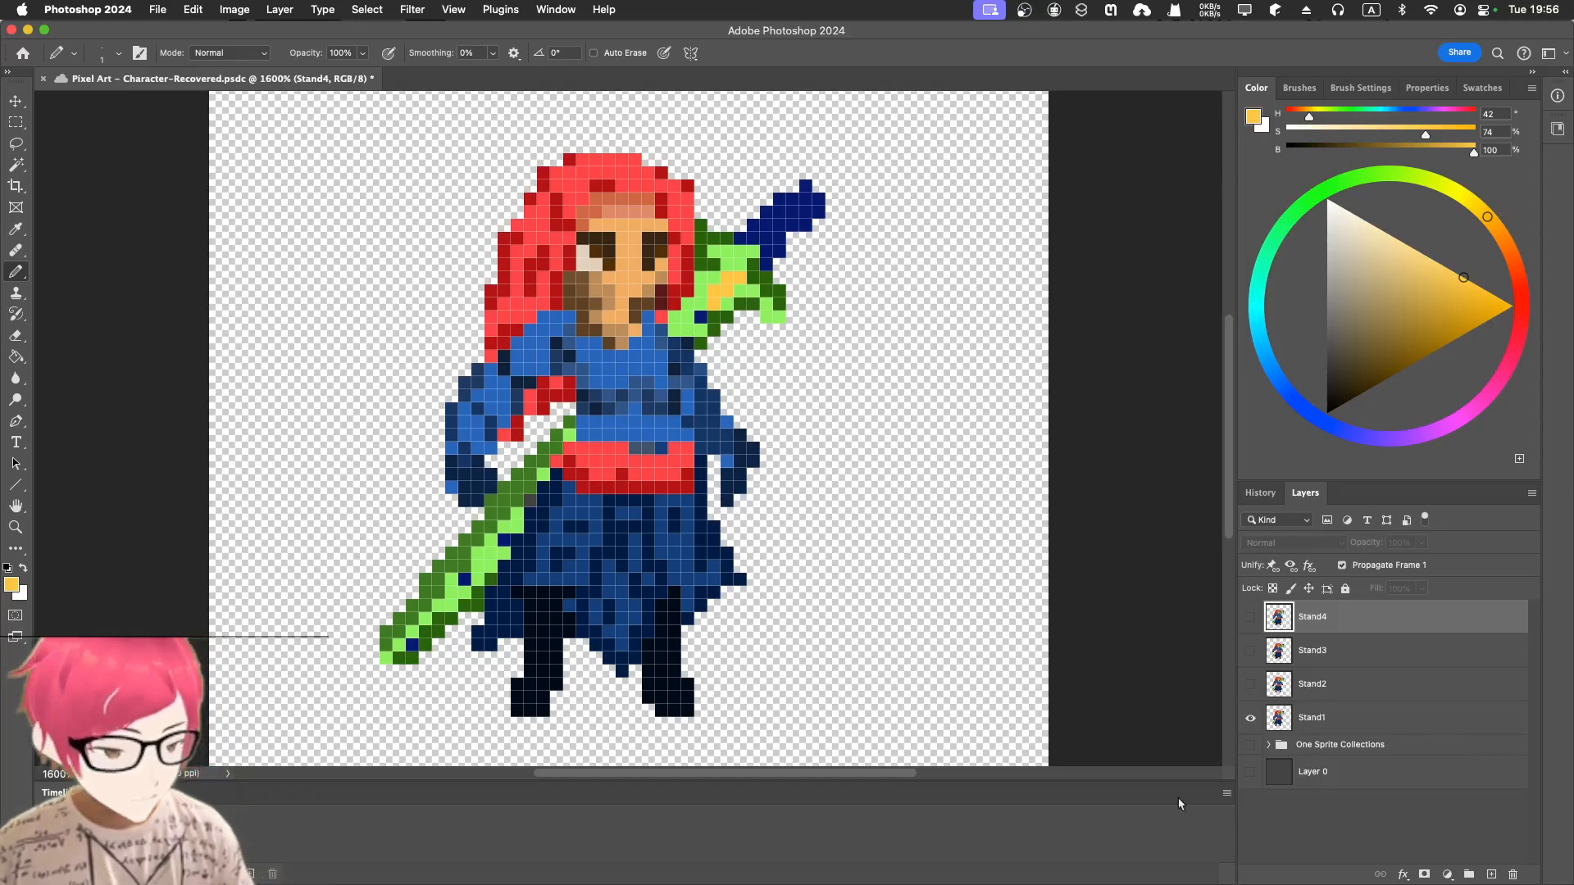
left_click(1352, 718)
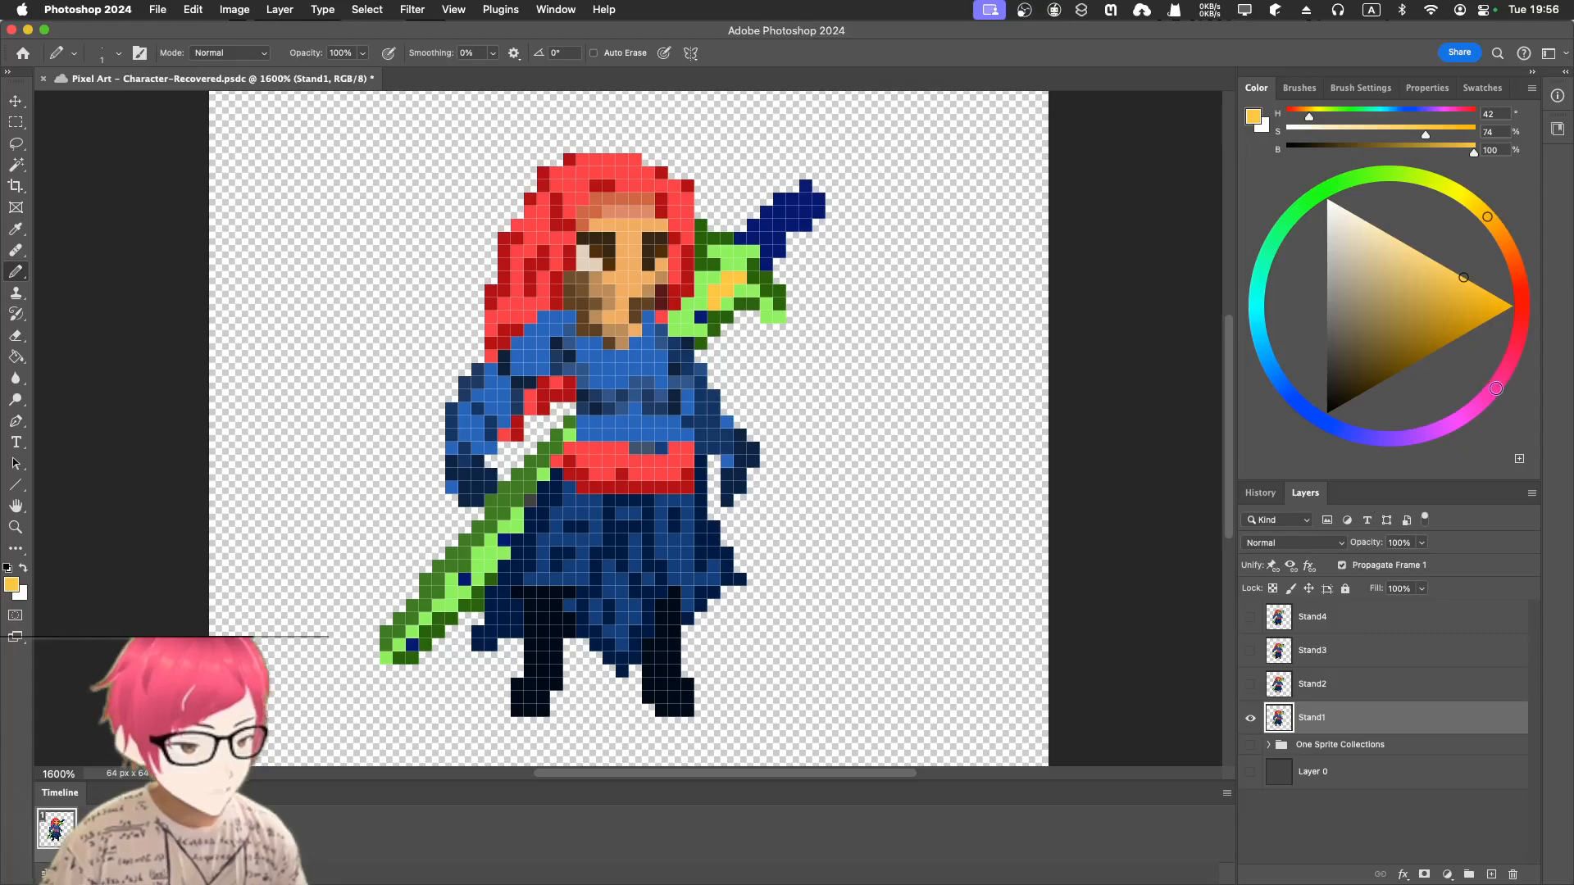
- On Stand1, draw pink diagonal strokes beside the sword guard and above the blade using hue 322, saturation 68, brightness 100
left_click(1492, 386)
left_click_drag(1447, 274, 1455, 270)
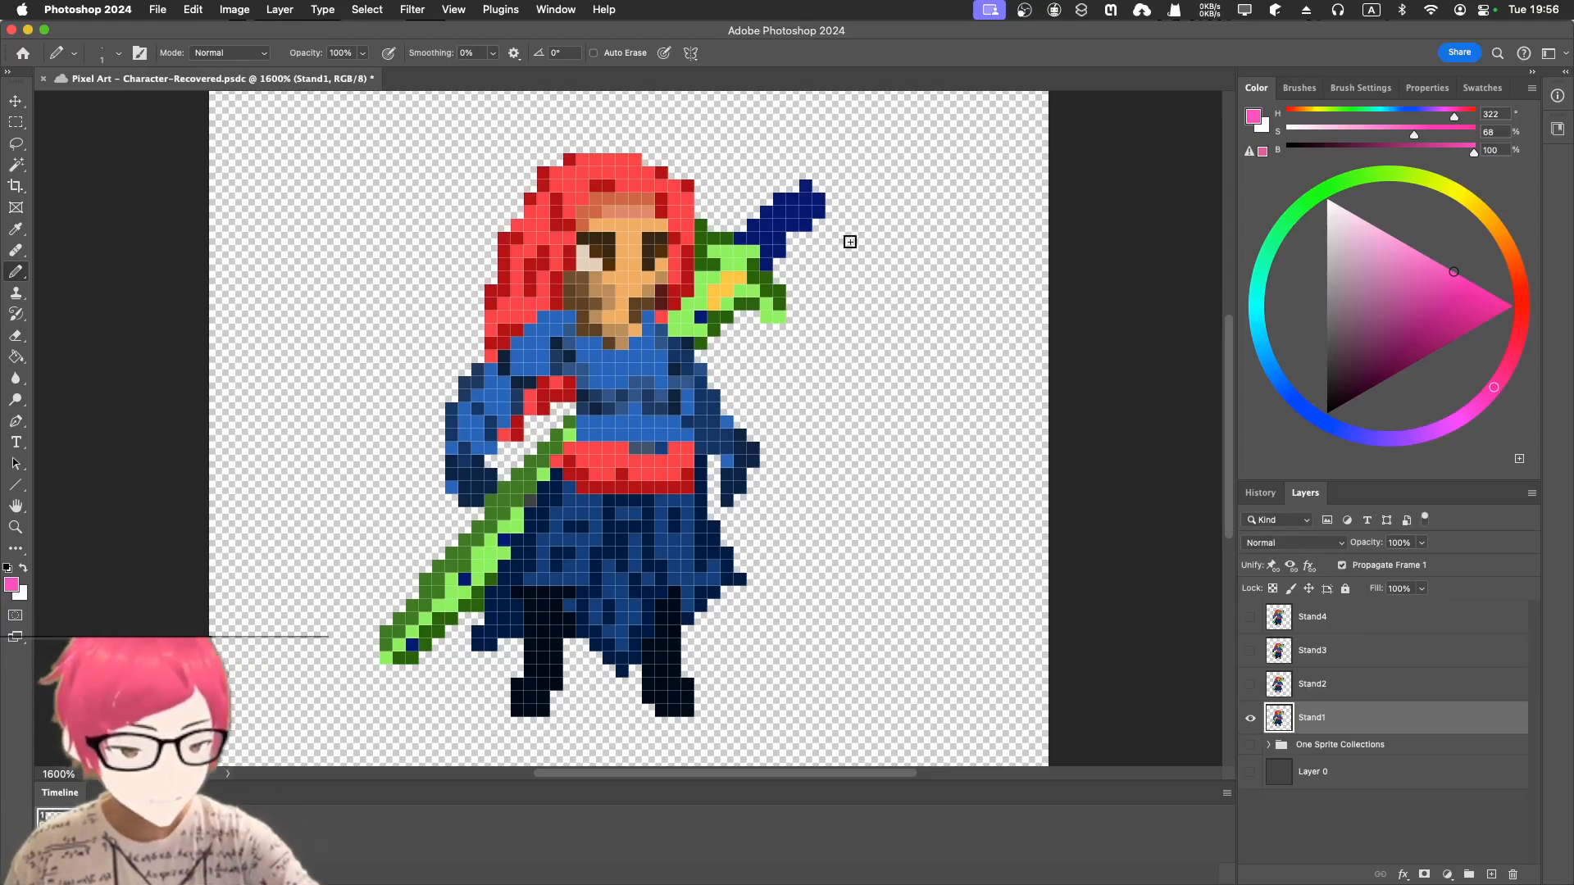
left_click_drag(846, 241, 808, 303)
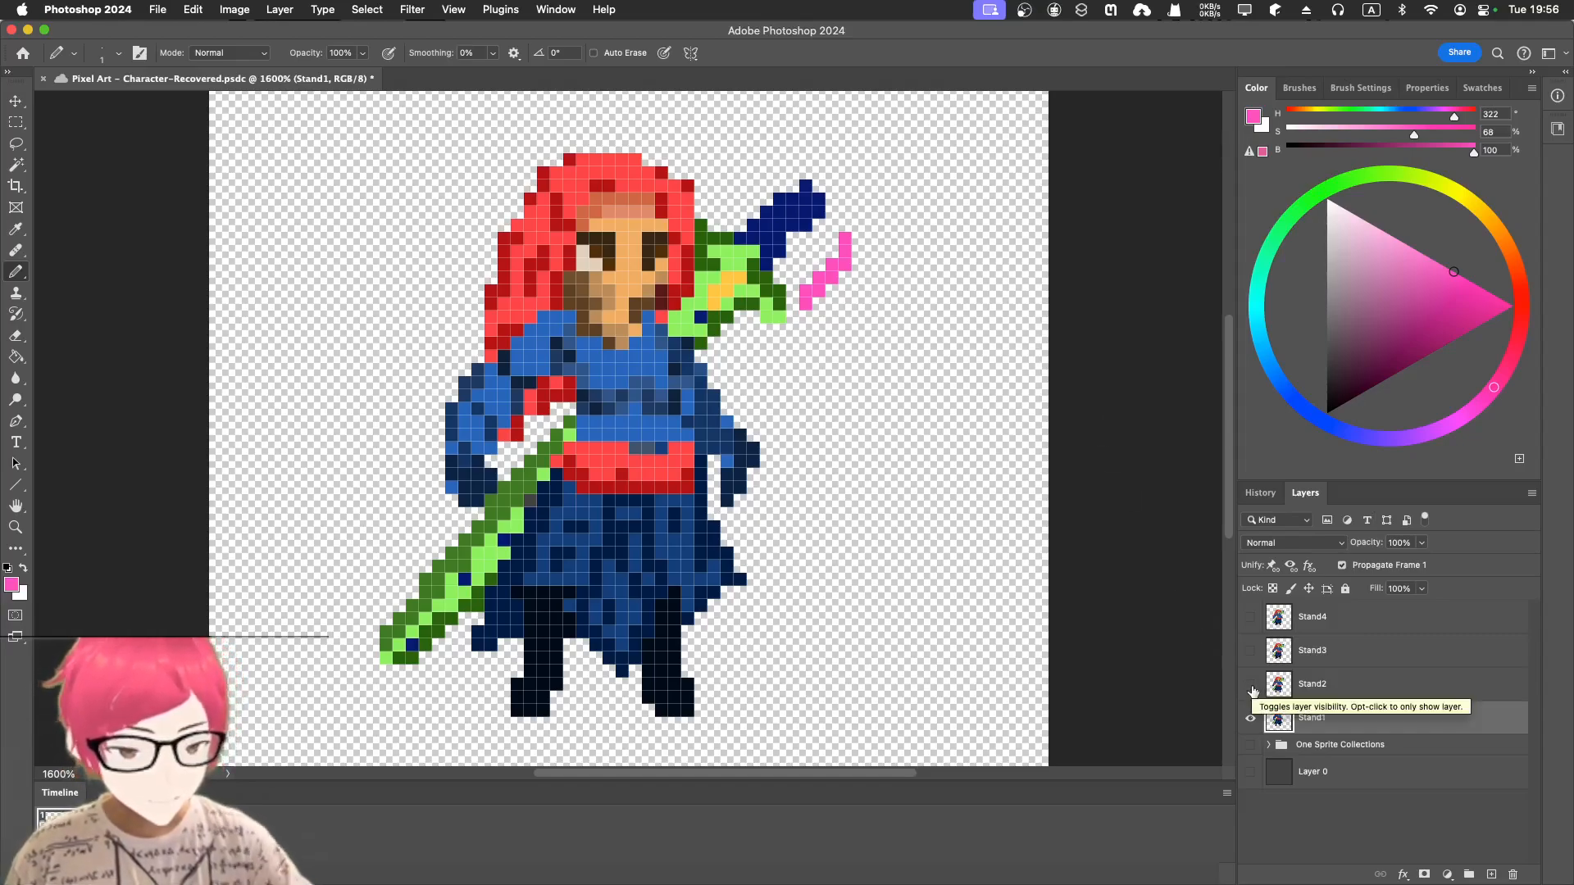
left_click_drag(448, 513, 410, 554)
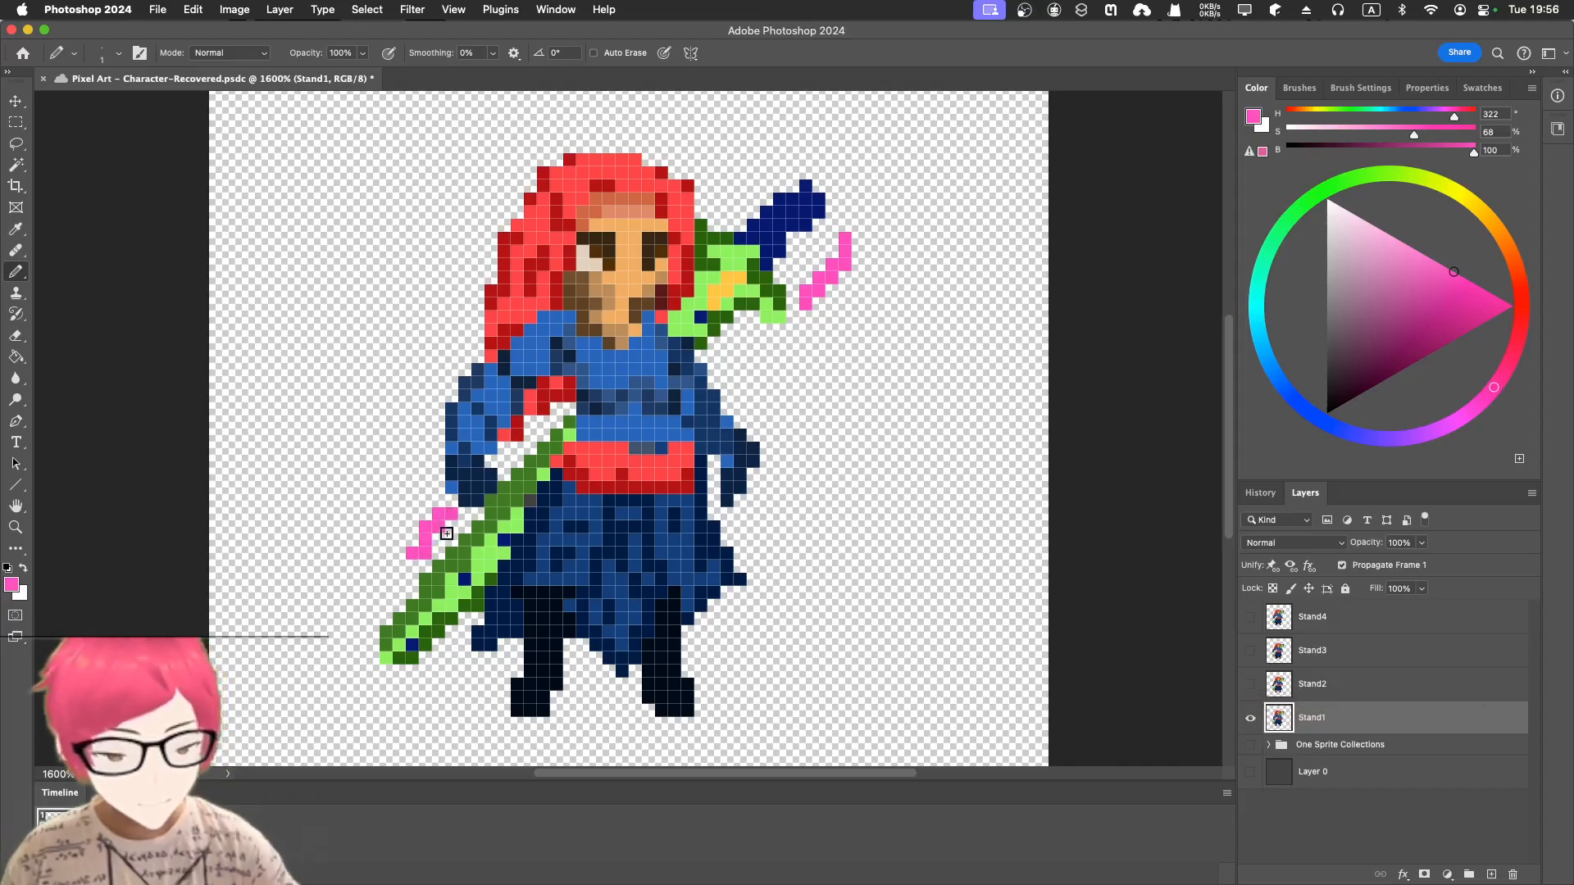
- Show Stand2 alone as the active layer and draw a pink diagonal stroke from the golden highlight out across the guard
left_click(1250, 682)
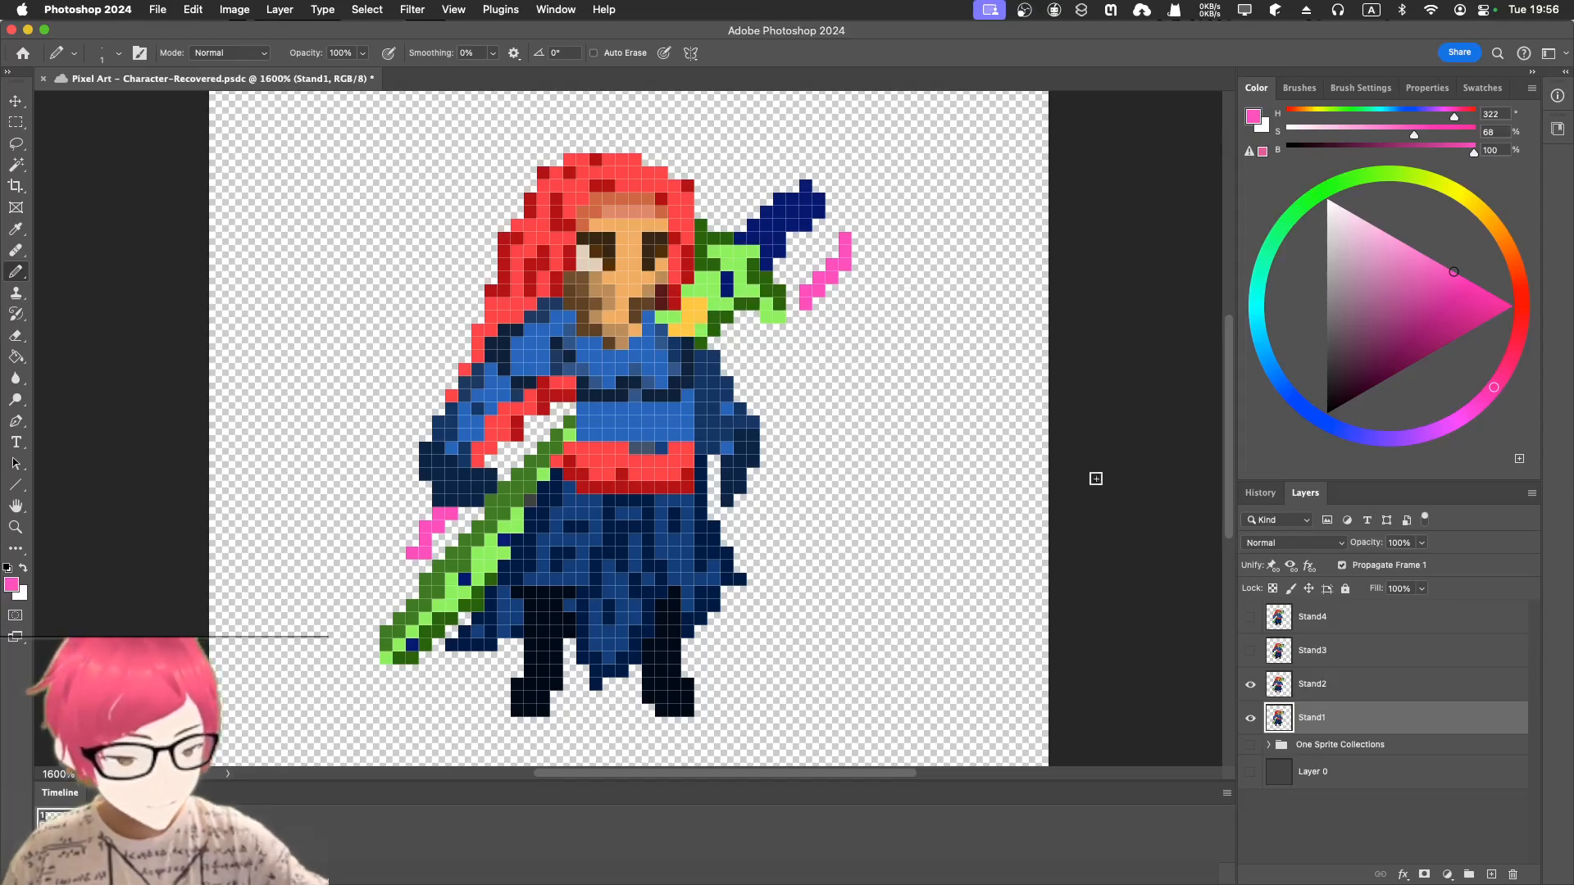
left_click(1367, 687)
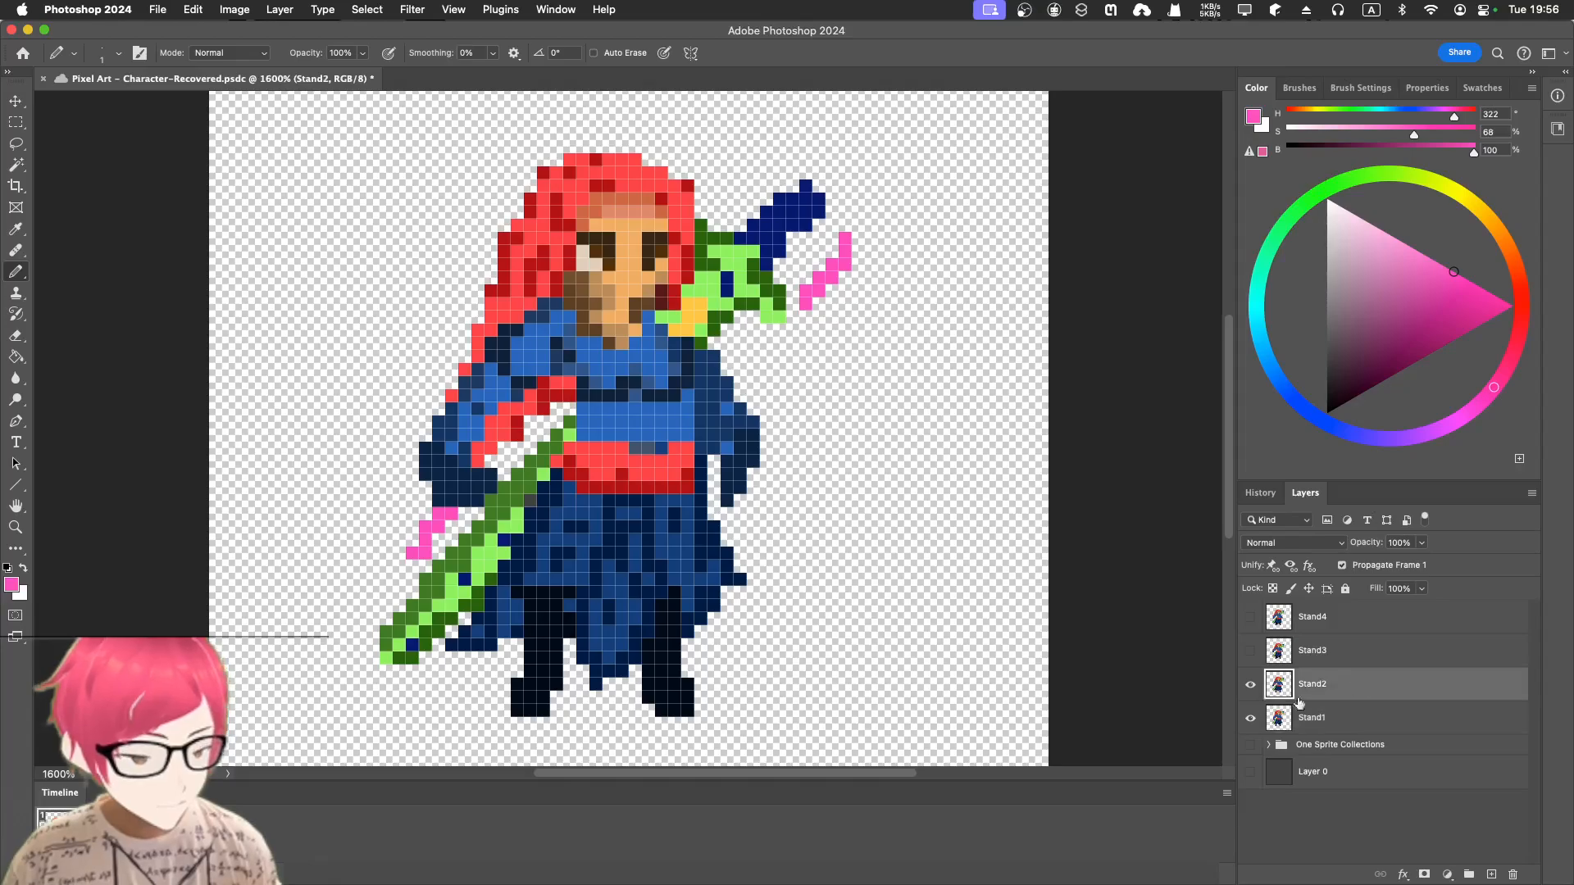
left_click(1249, 719)
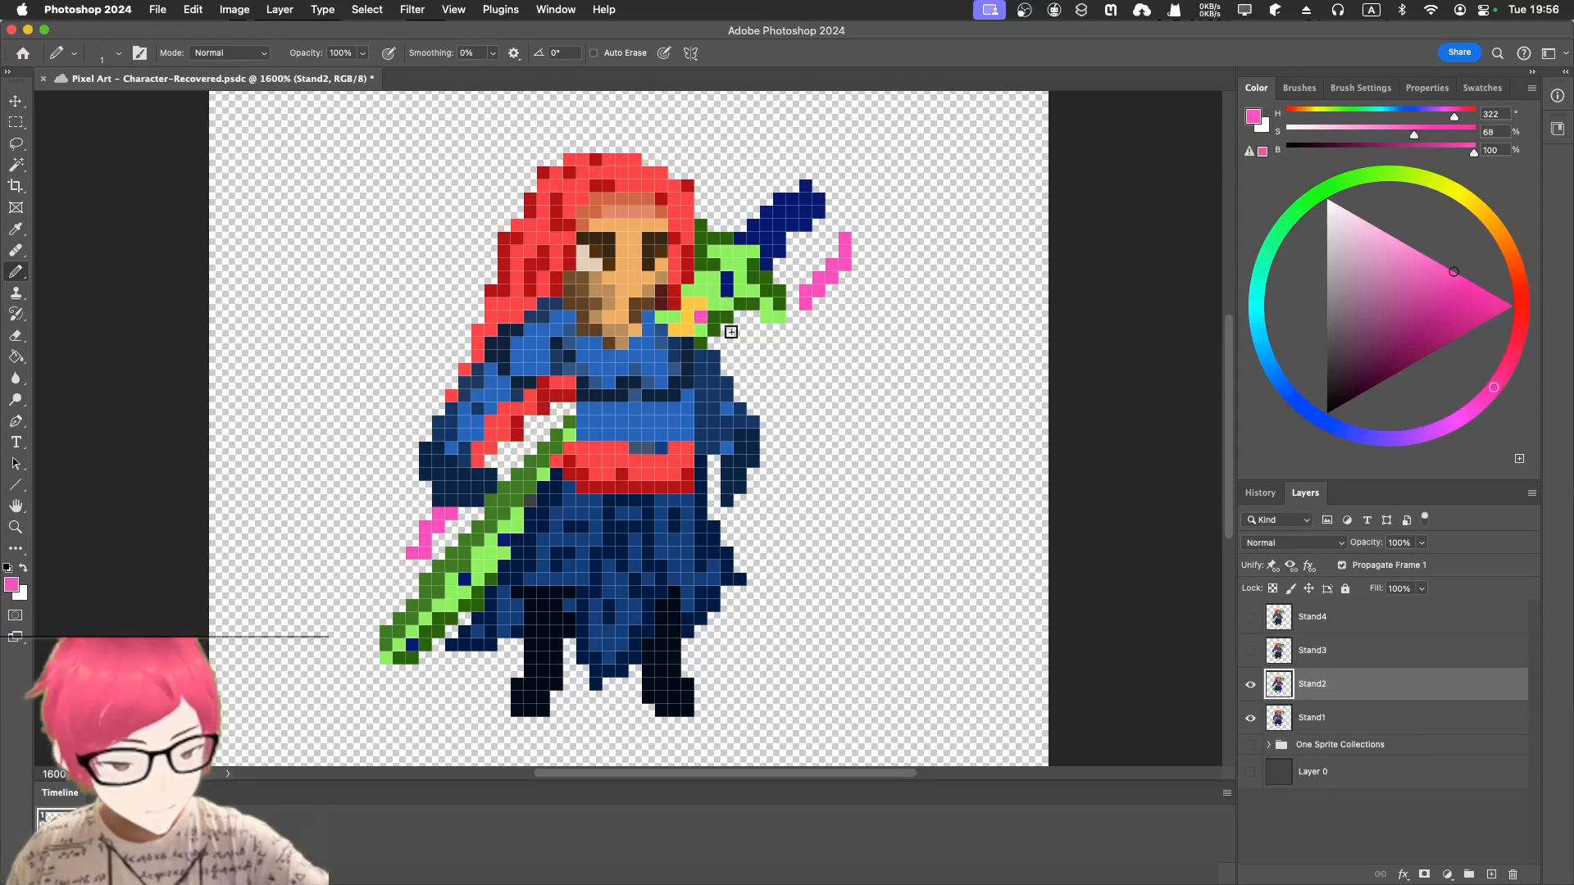
left_click(1249, 718)
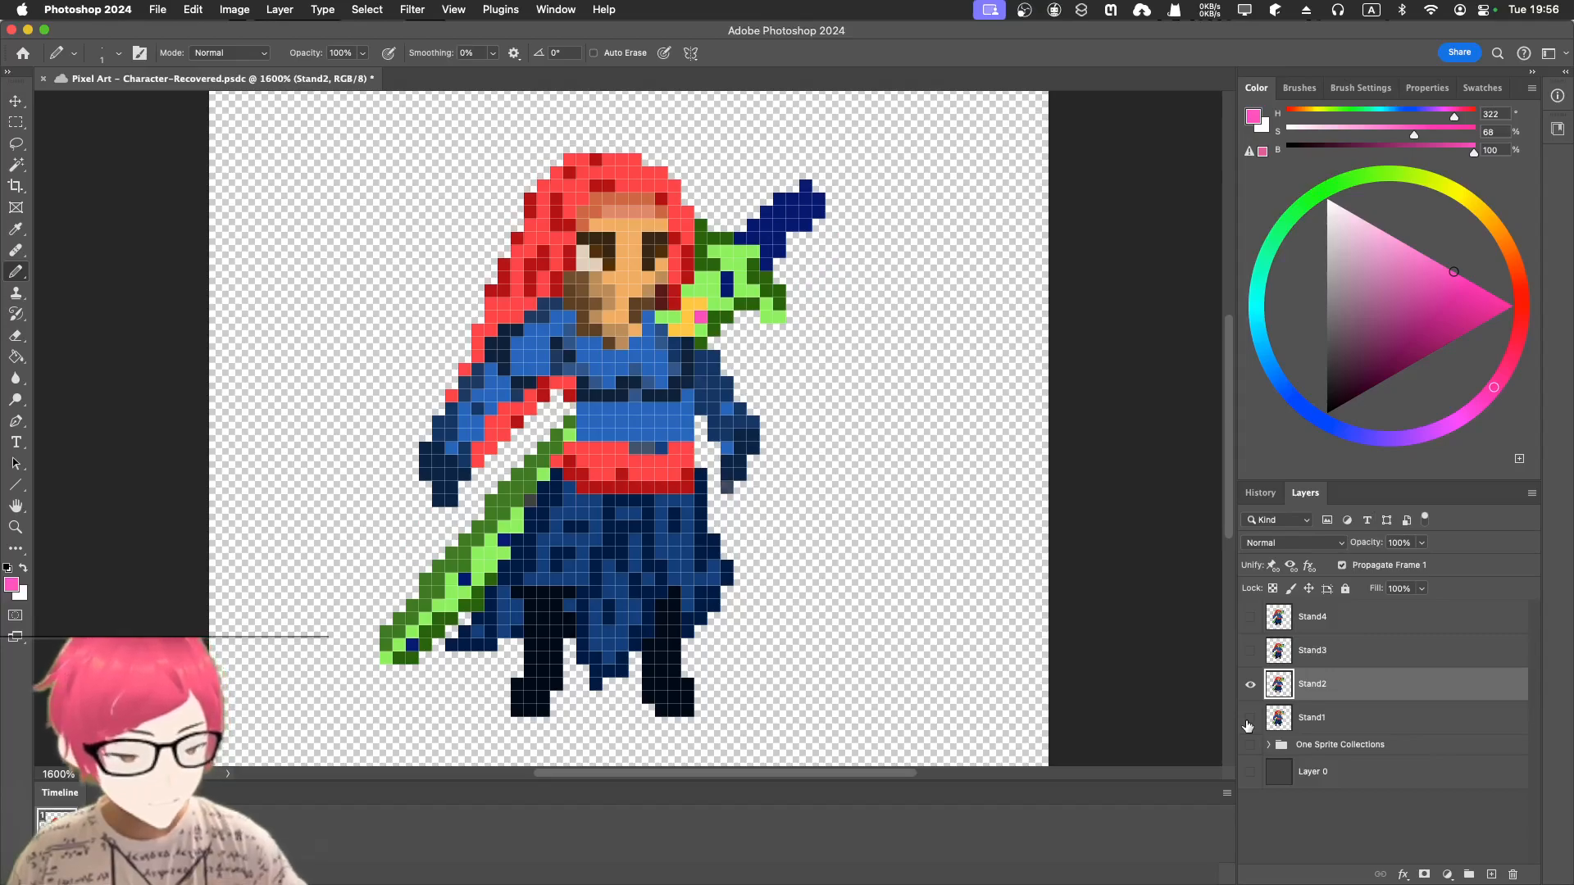
left_click_drag(701, 316, 804, 256)
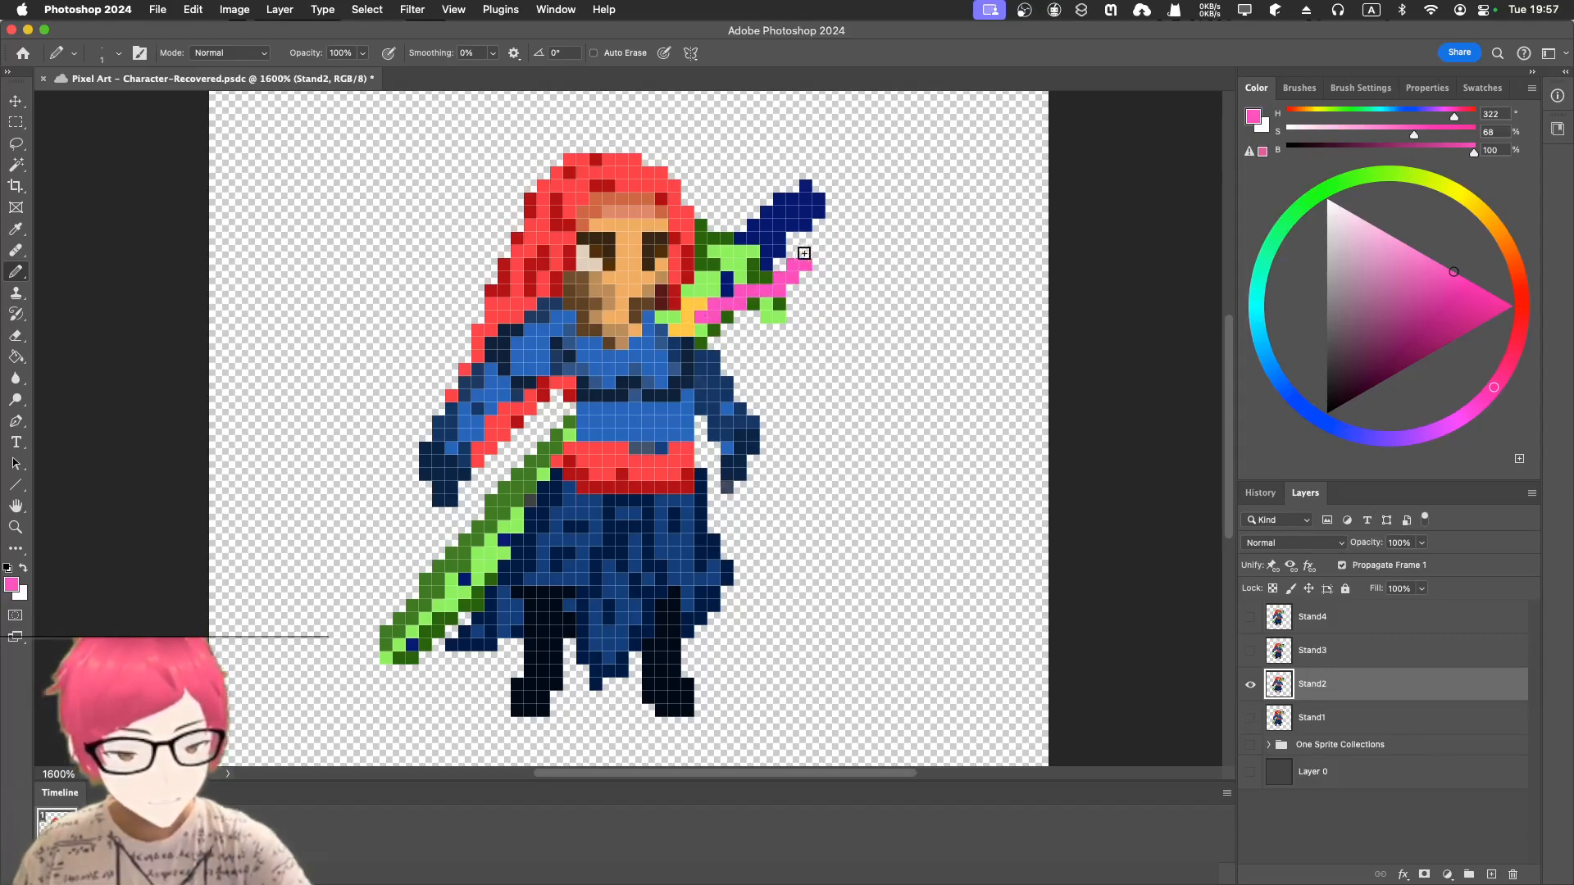
- Compare Stand2 with Stand1 and Stand3, and draw a pink stroke down across the lower blade on Stand2
left_click(1250, 685)
left_click(1250, 715)
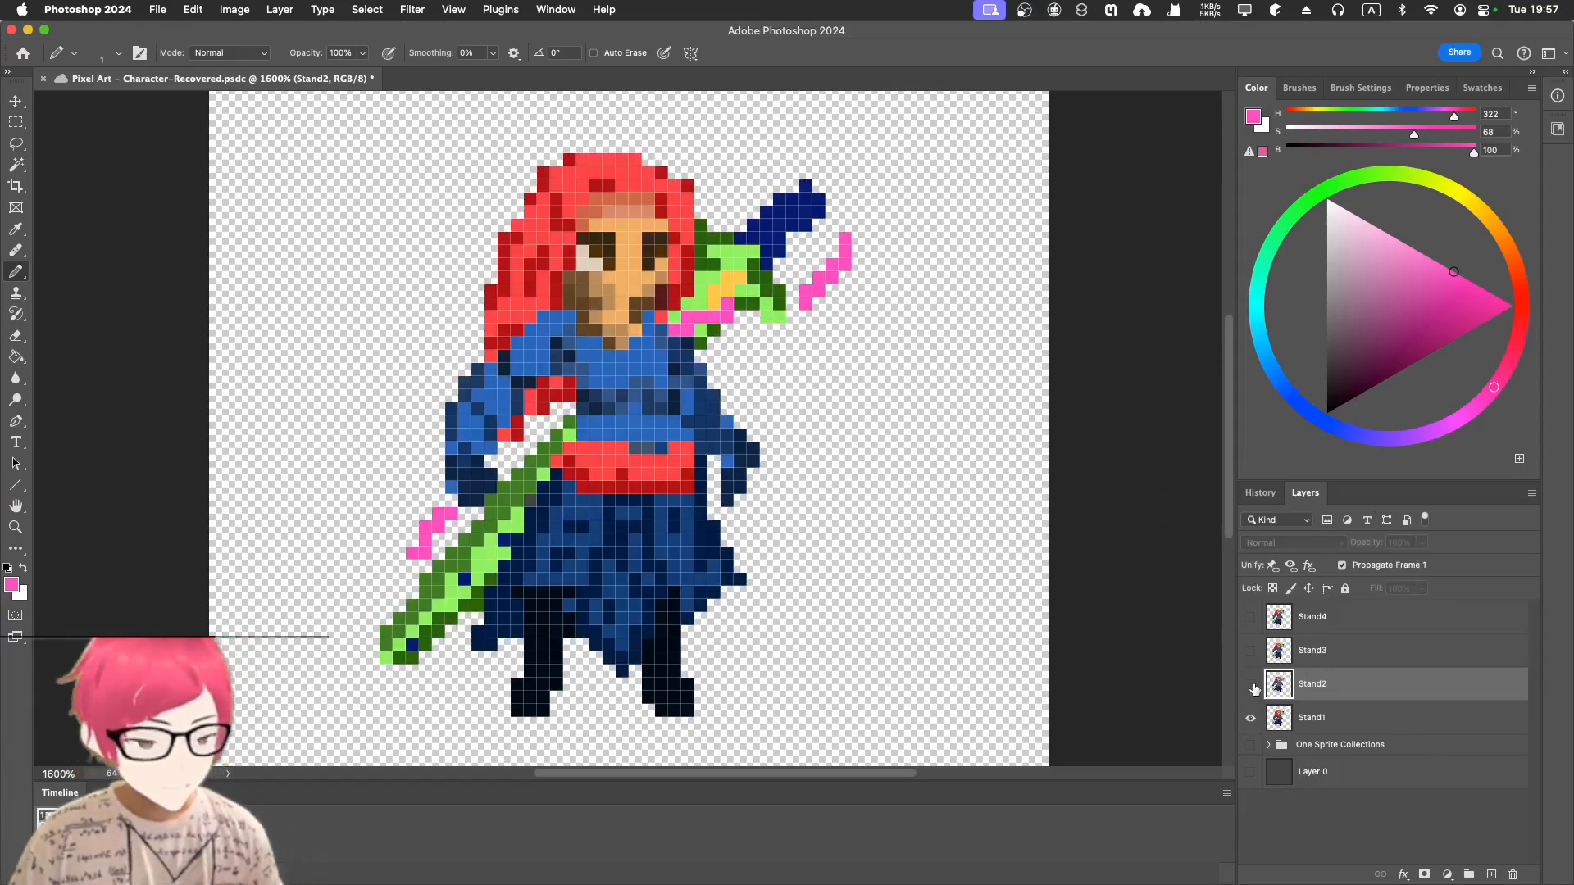
left_click(1251, 686)
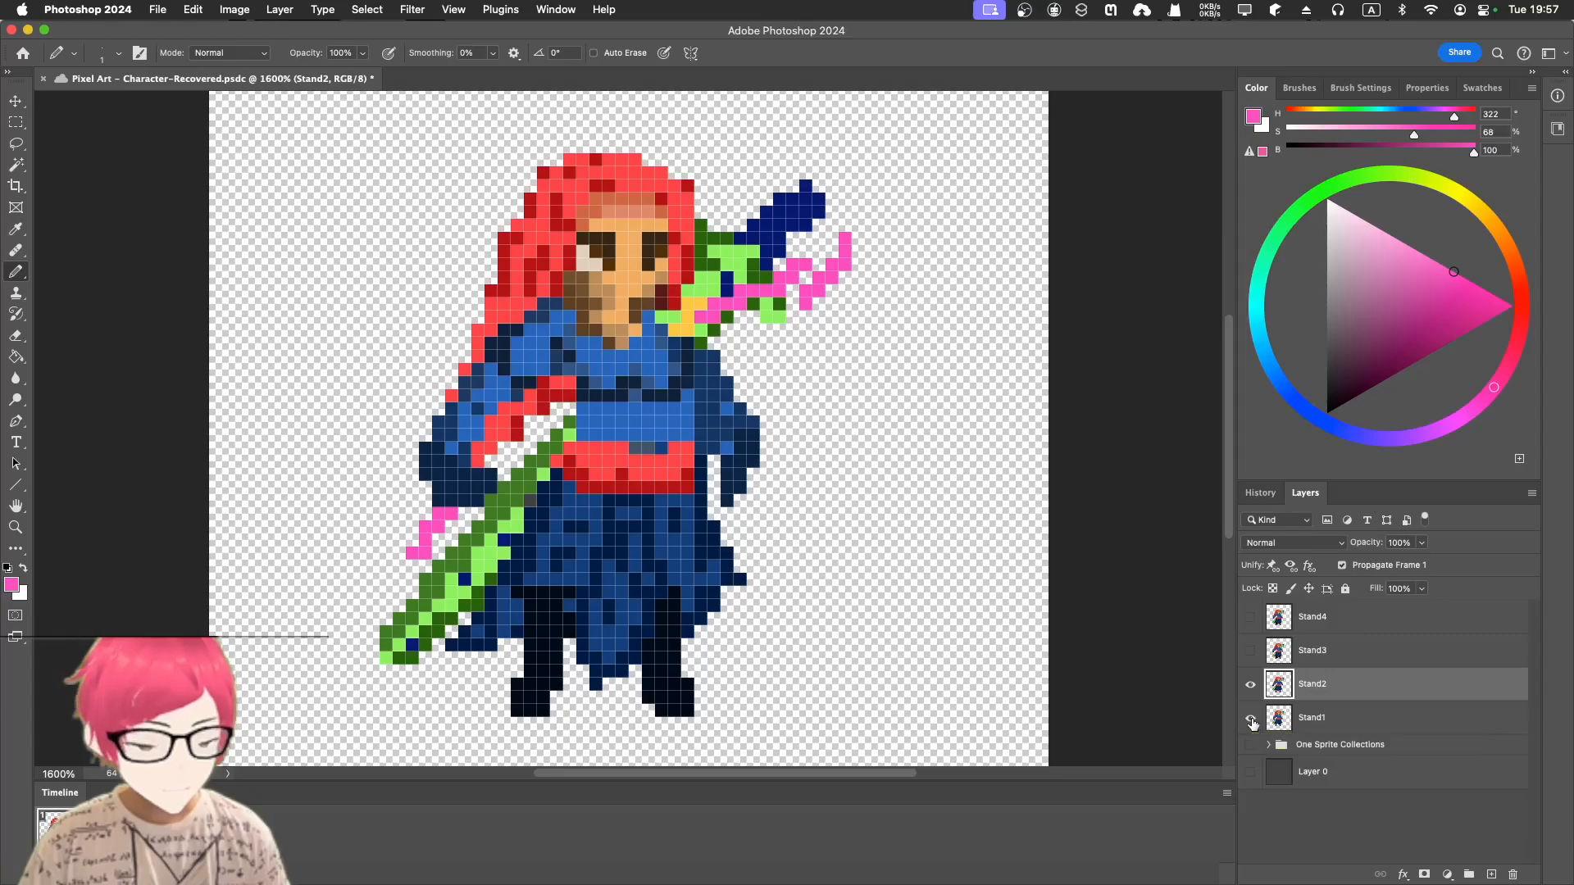
left_click(1251, 720)
left_click_drag(436, 571, 422, 637)
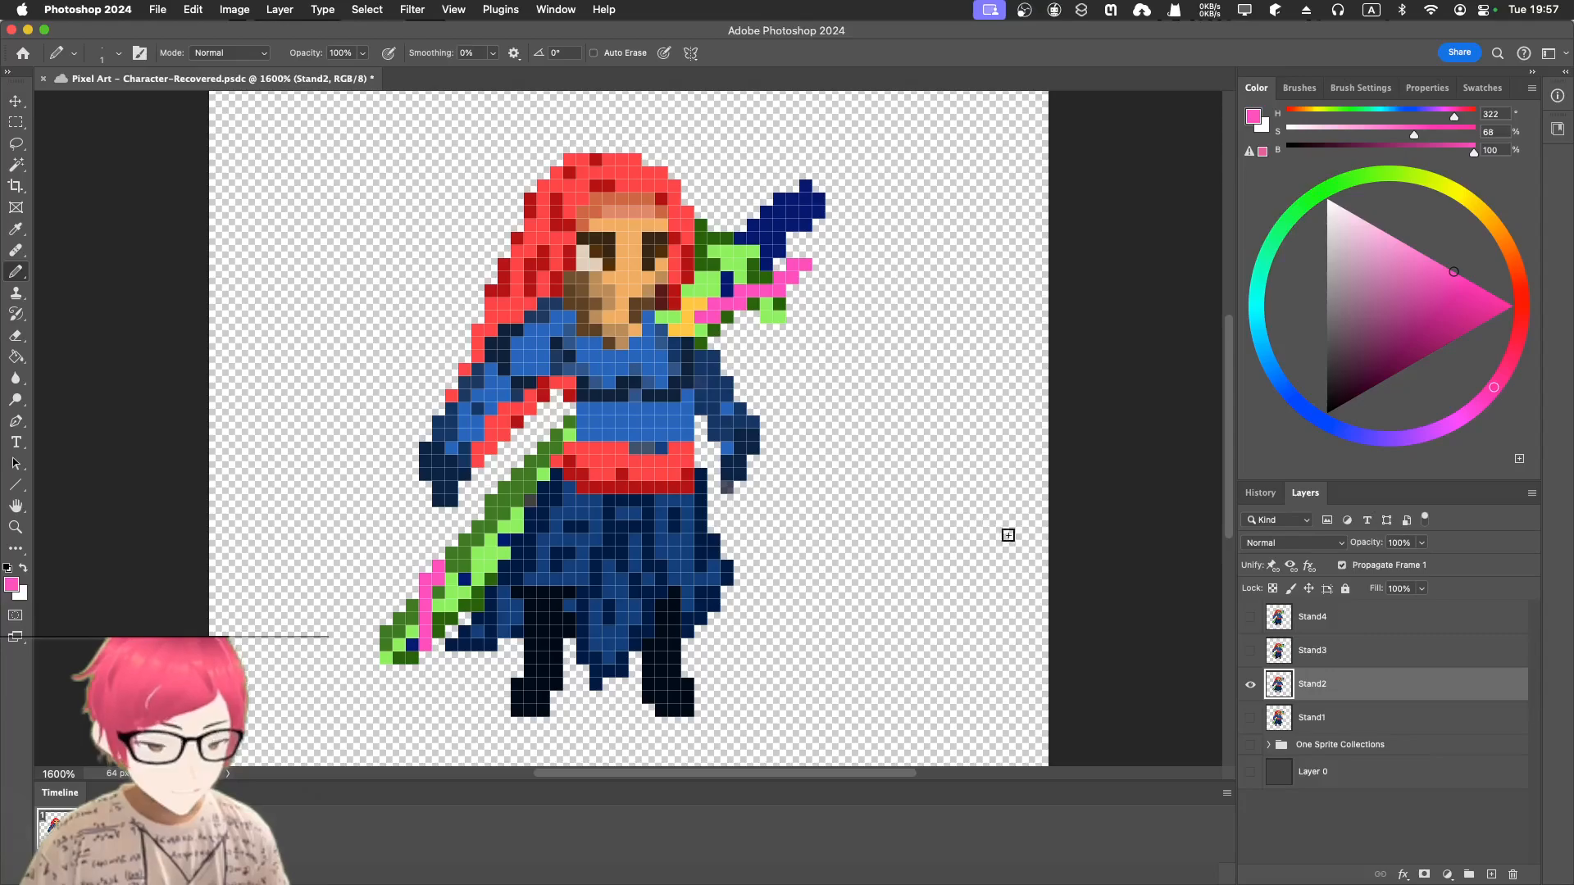
left_click(1251, 653)
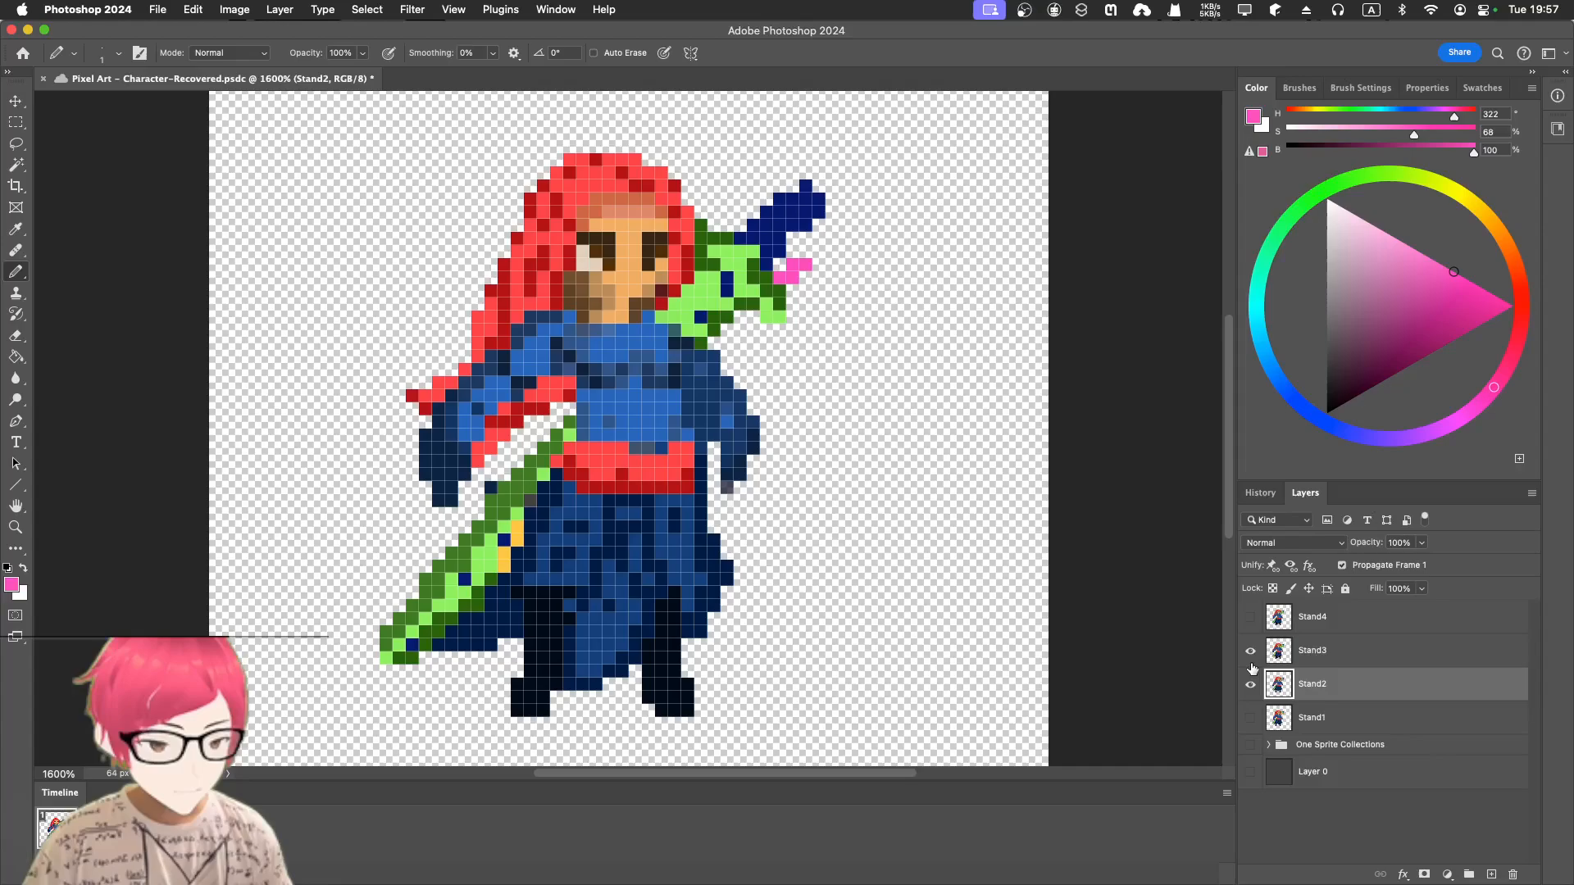
left_click(1251, 653)
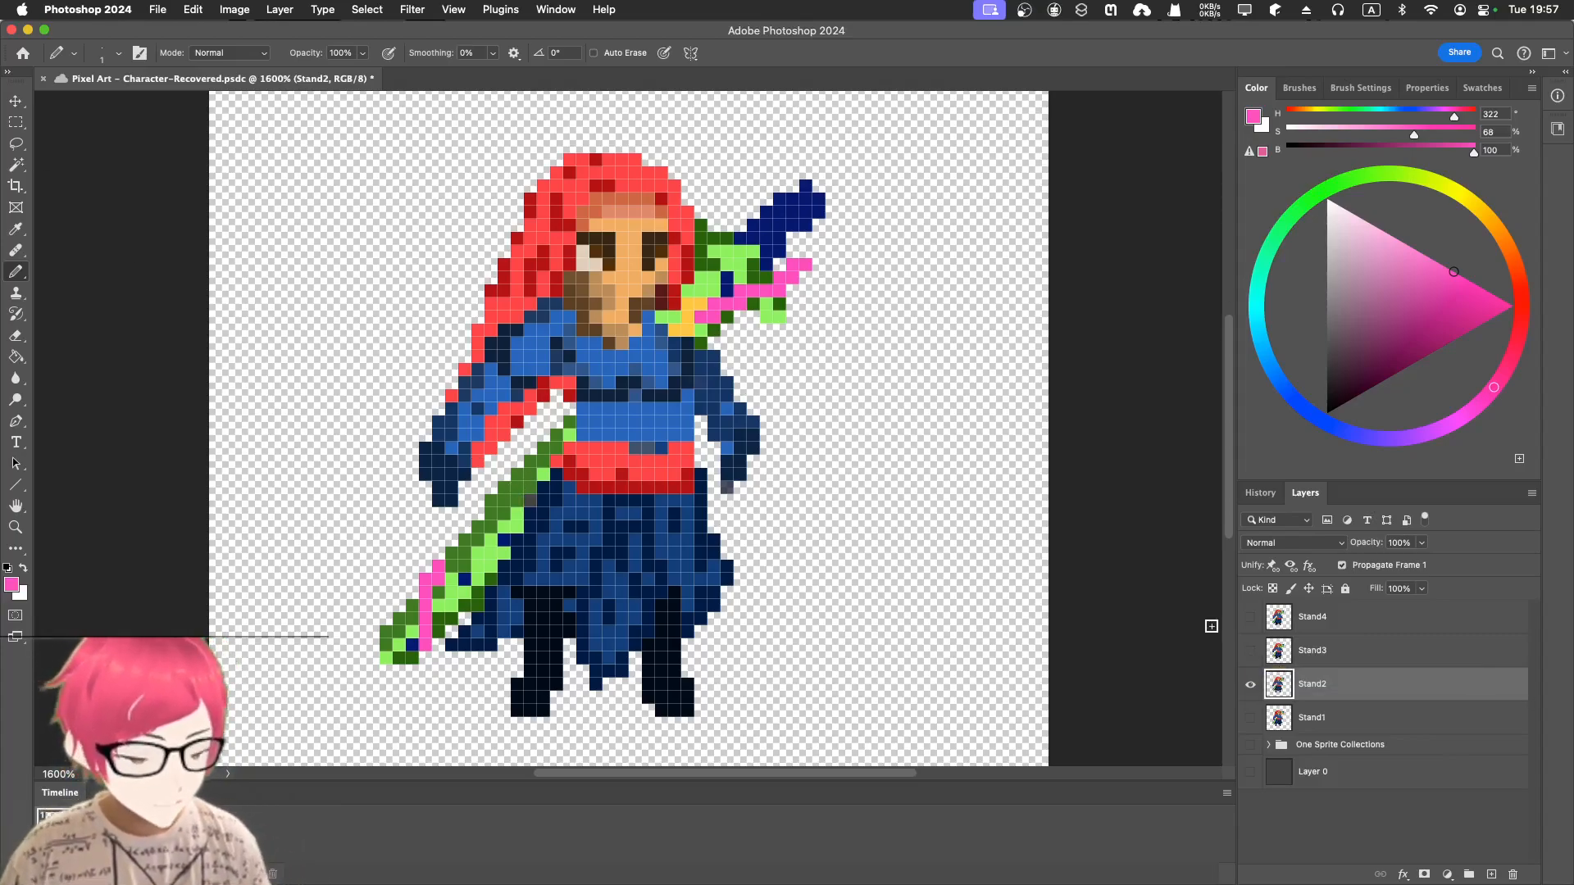
- Show Stand3, make it the active layer, and draw a pink diagonal stroke across the upper part of the blade
left_click(1251, 652)
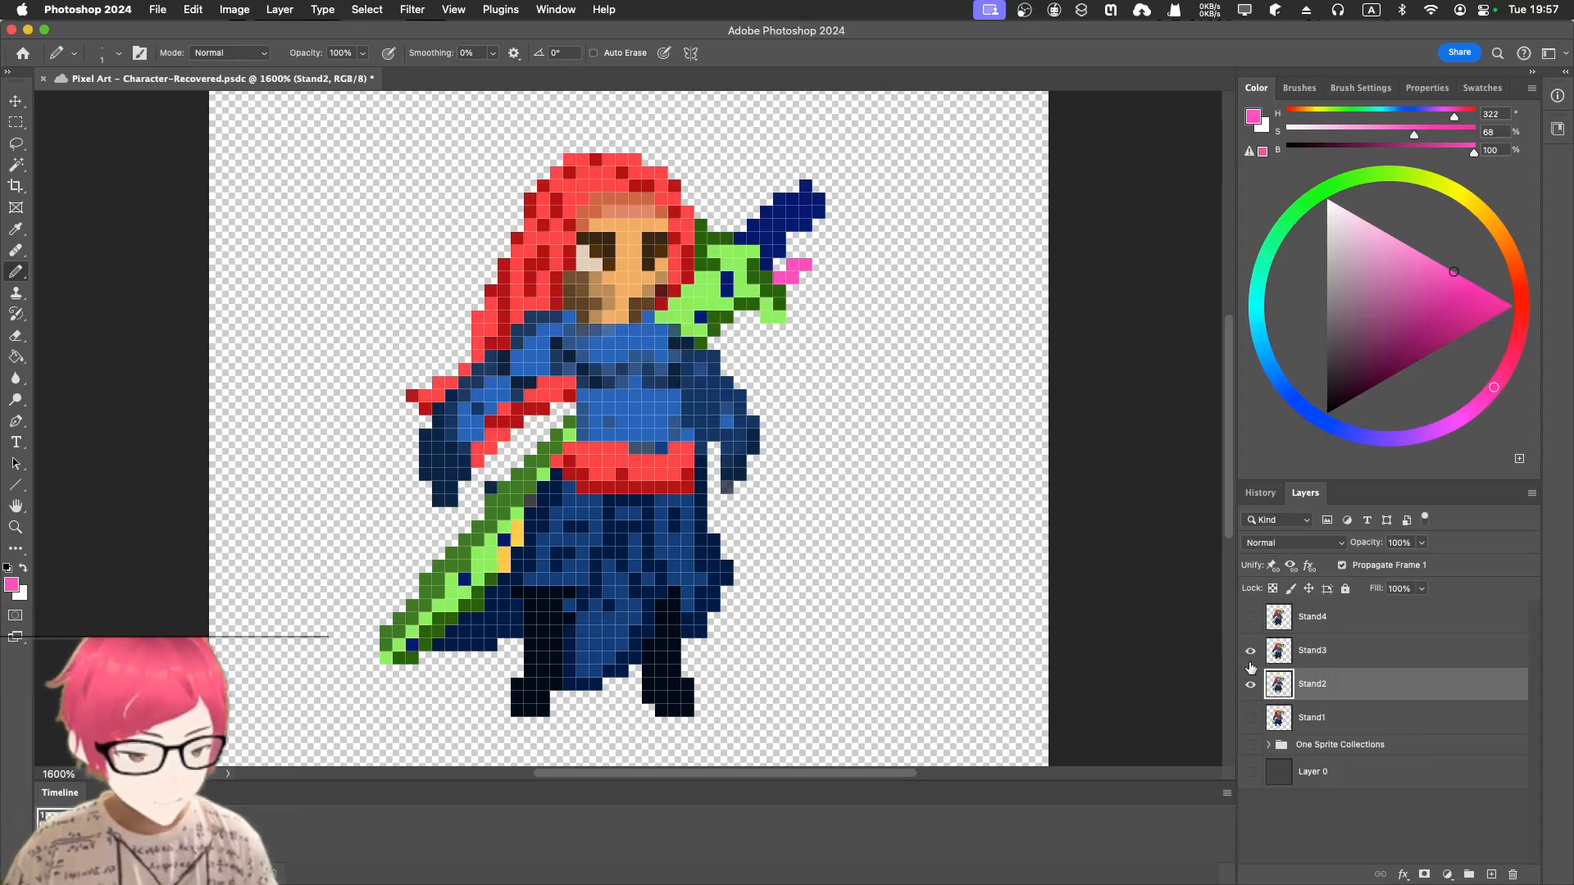
left_click(1309, 657)
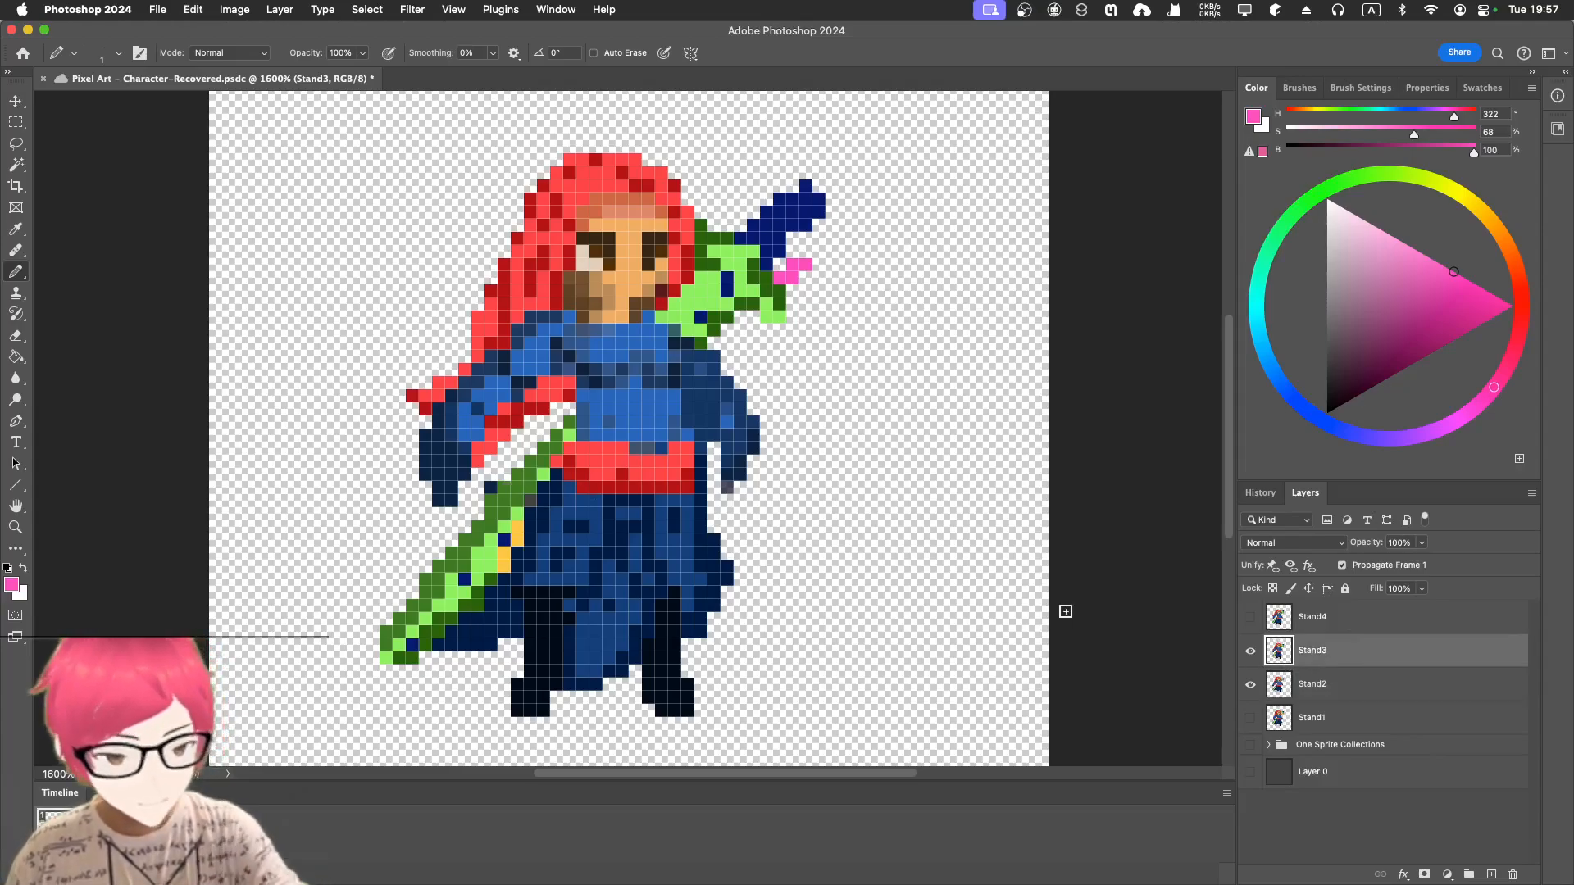
left_click_drag(494, 505, 548, 472)
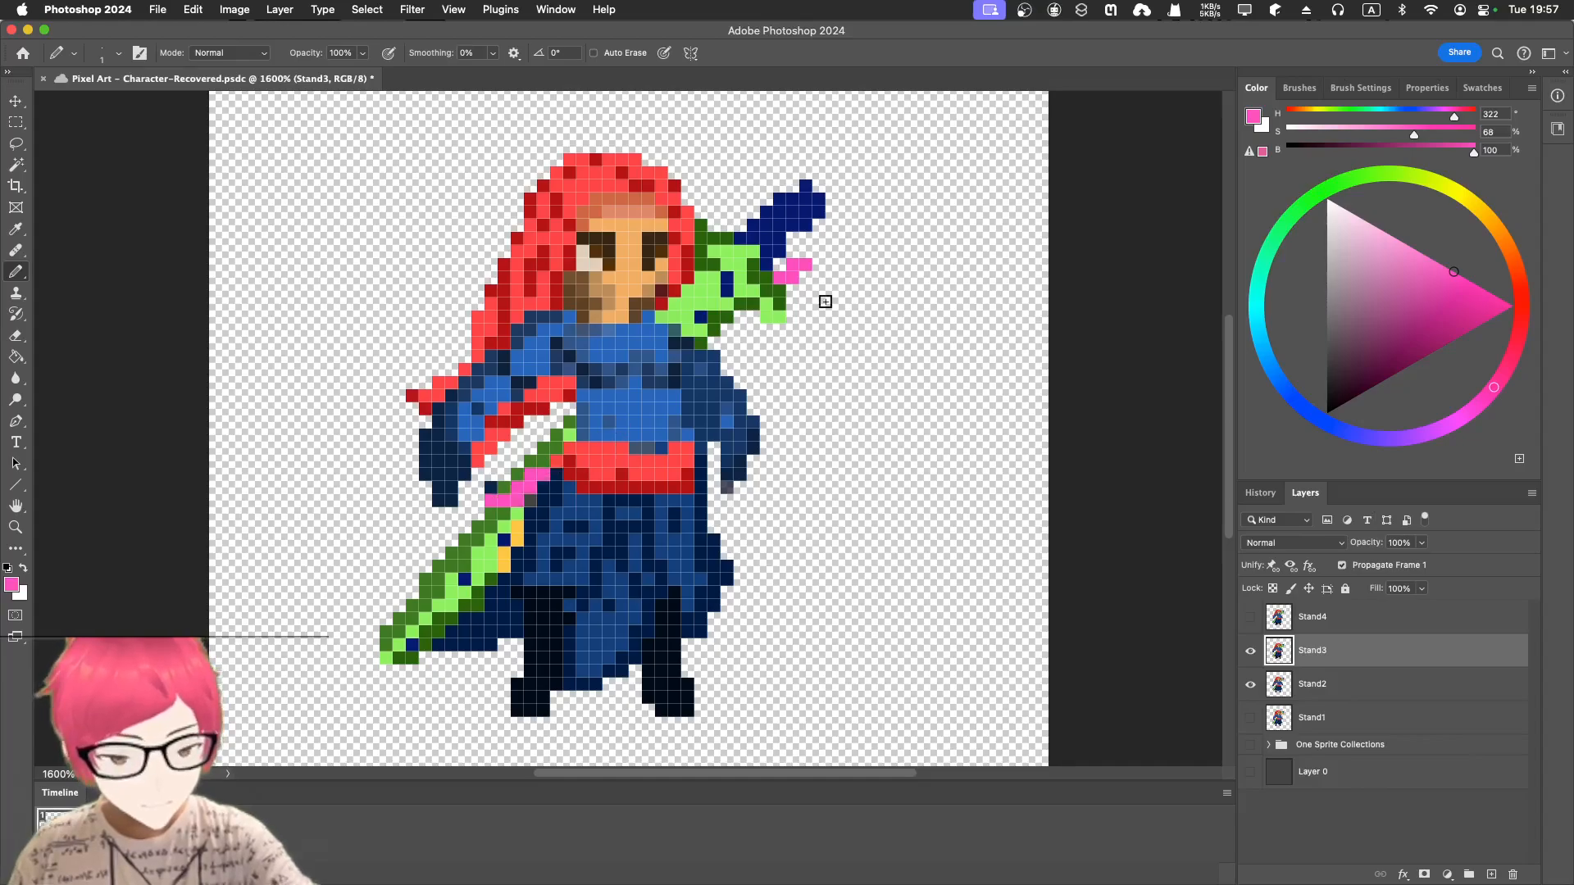
- Compare Stand3 with Stand2 and Stand1, and draw a short pink stroke down across the sword tip on Stand3
left_click(1255, 688)
left_click(1251, 650)
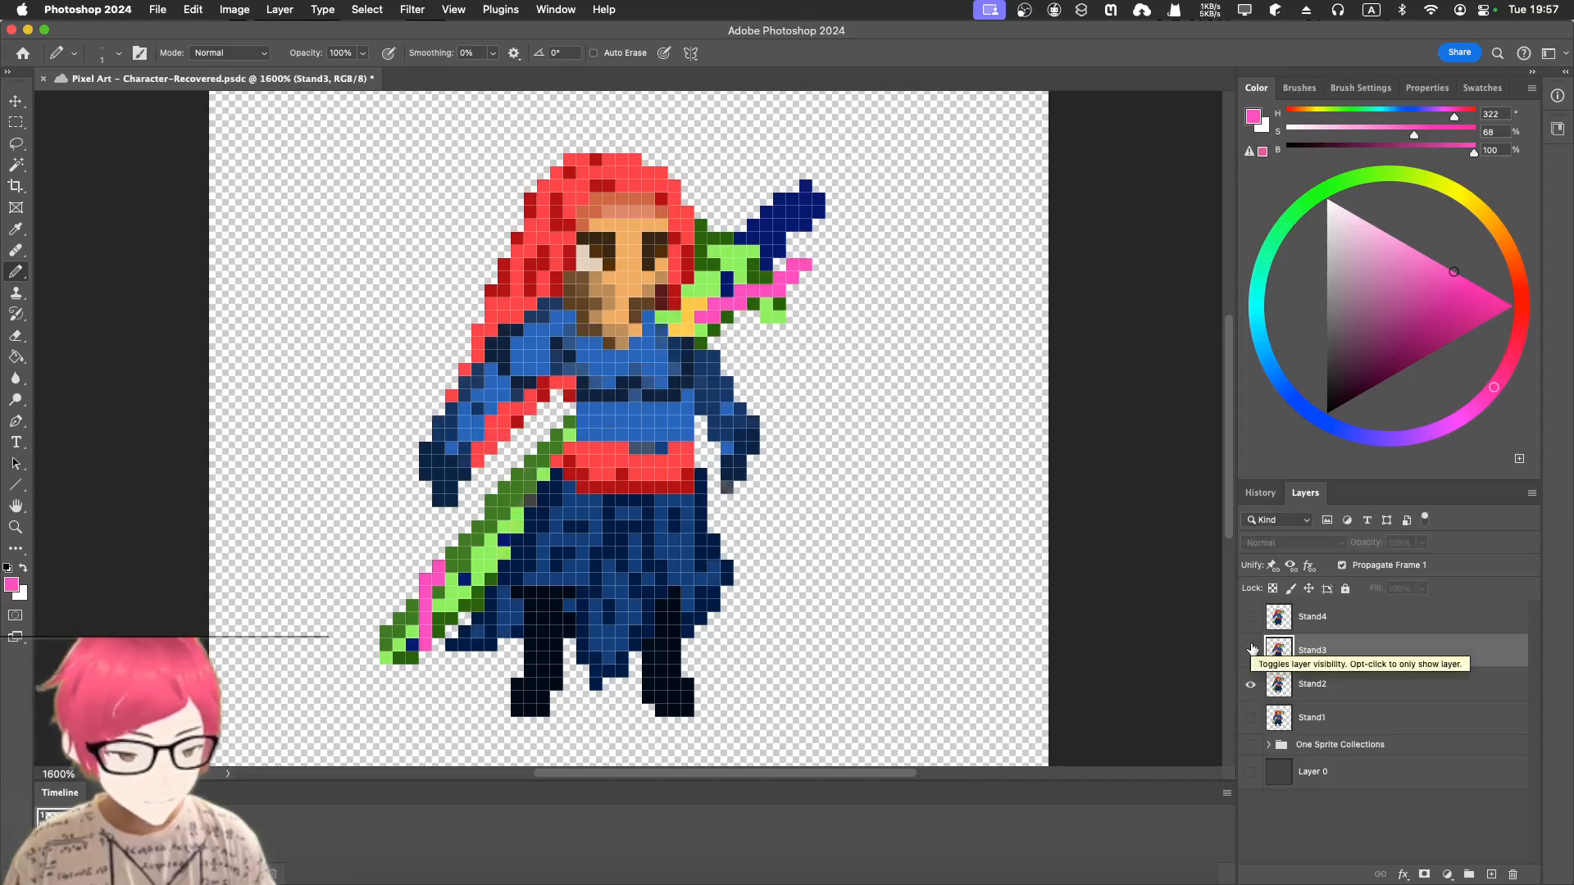
left_click(1250, 652)
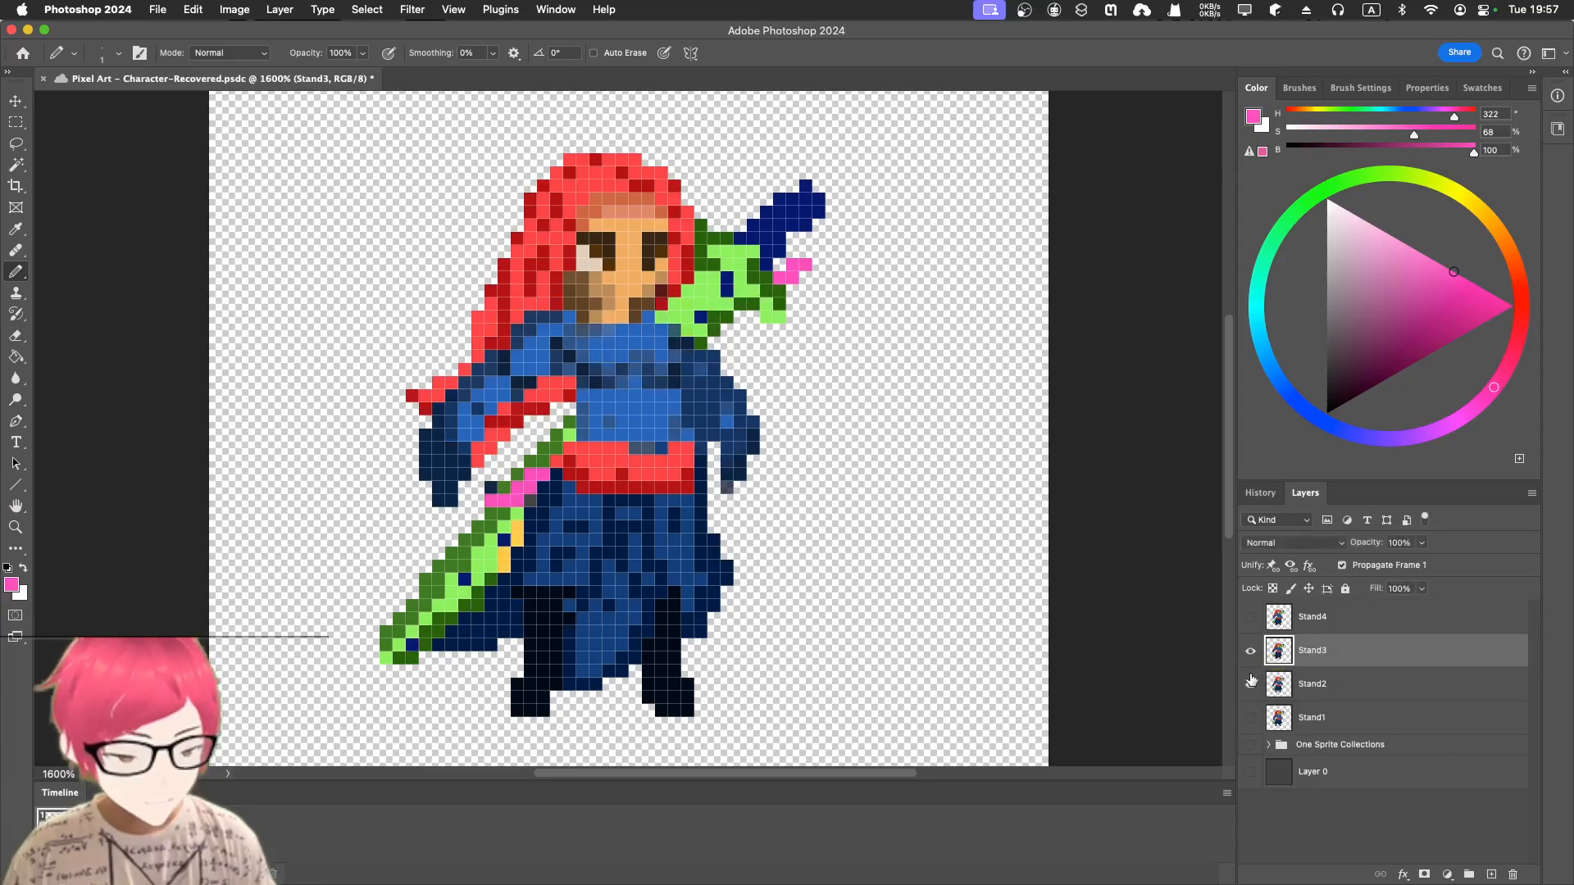
left_click(1252, 651)
left_click(1251, 718)
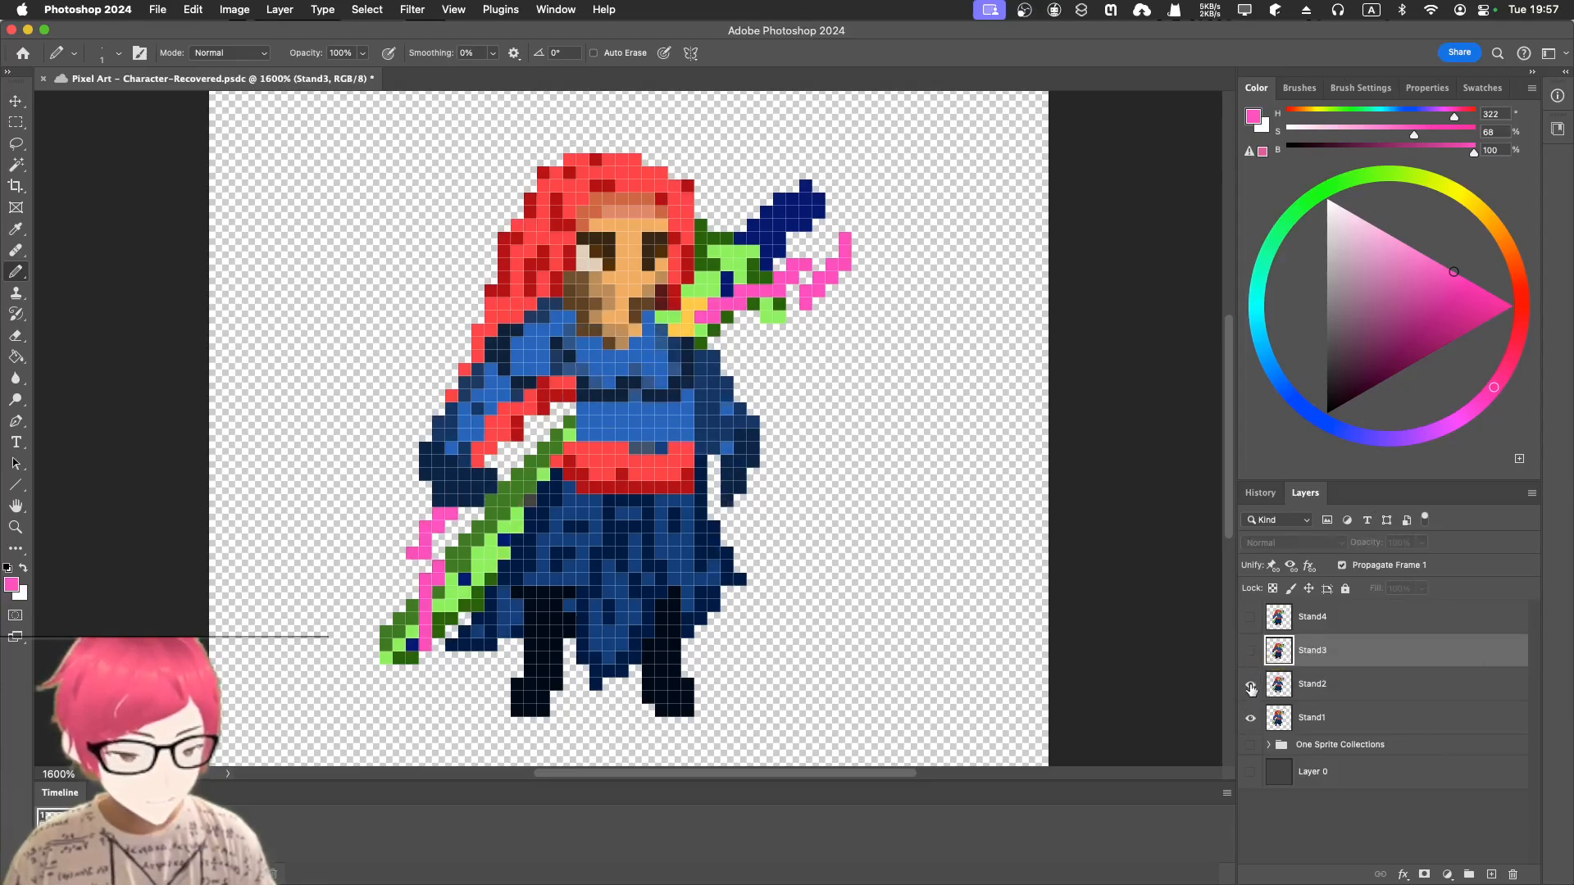
left_click(1251, 685)
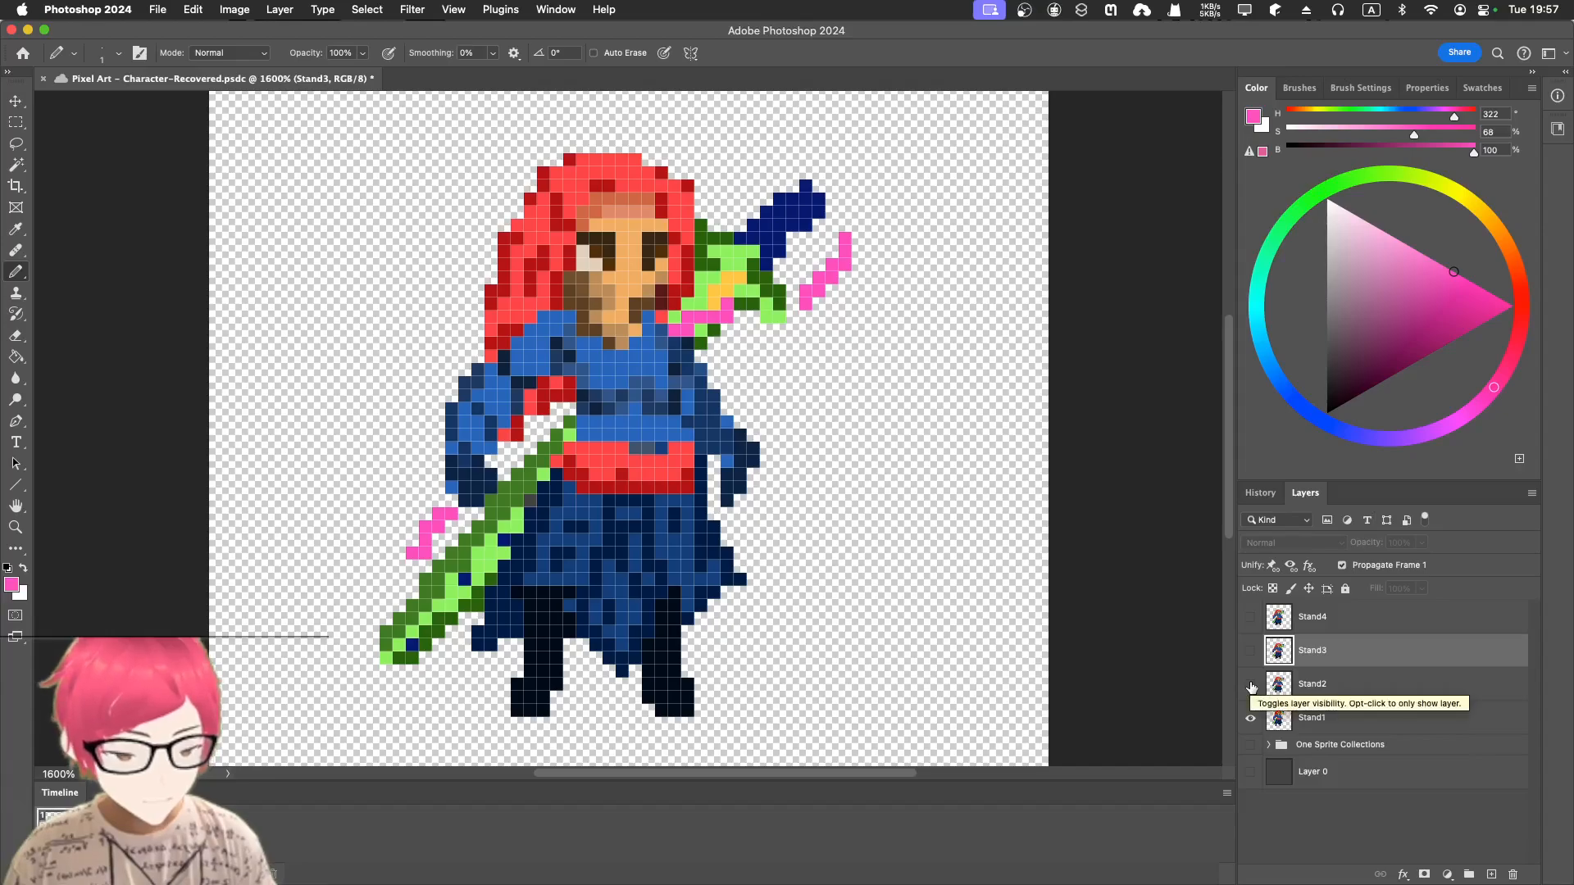
left_click(1252, 685)
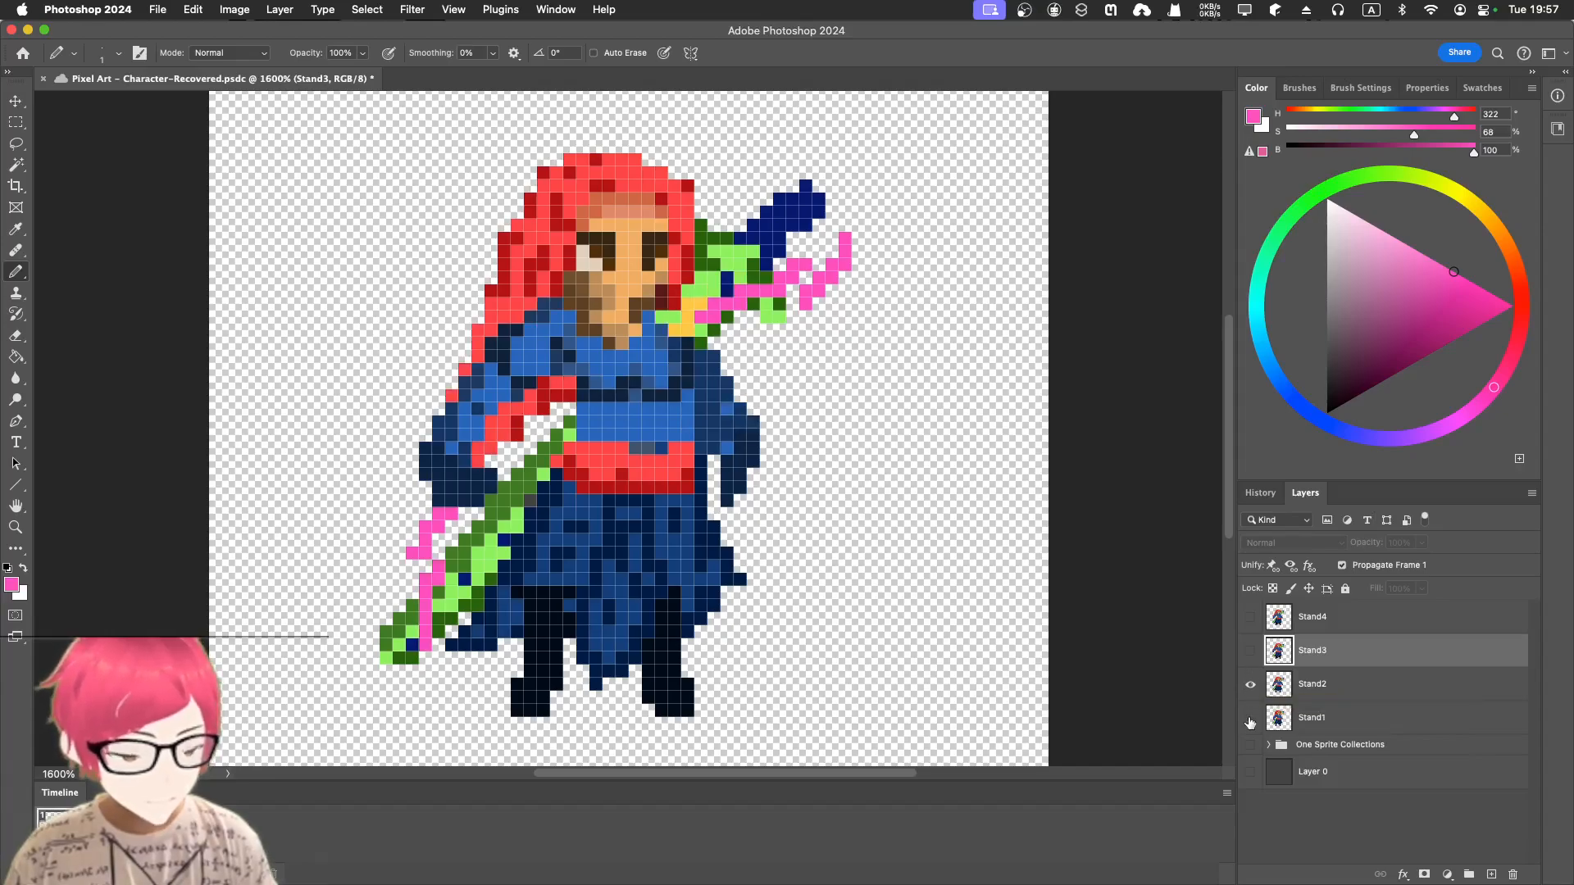
left_click(1250, 720)
left_click(1252, 652)
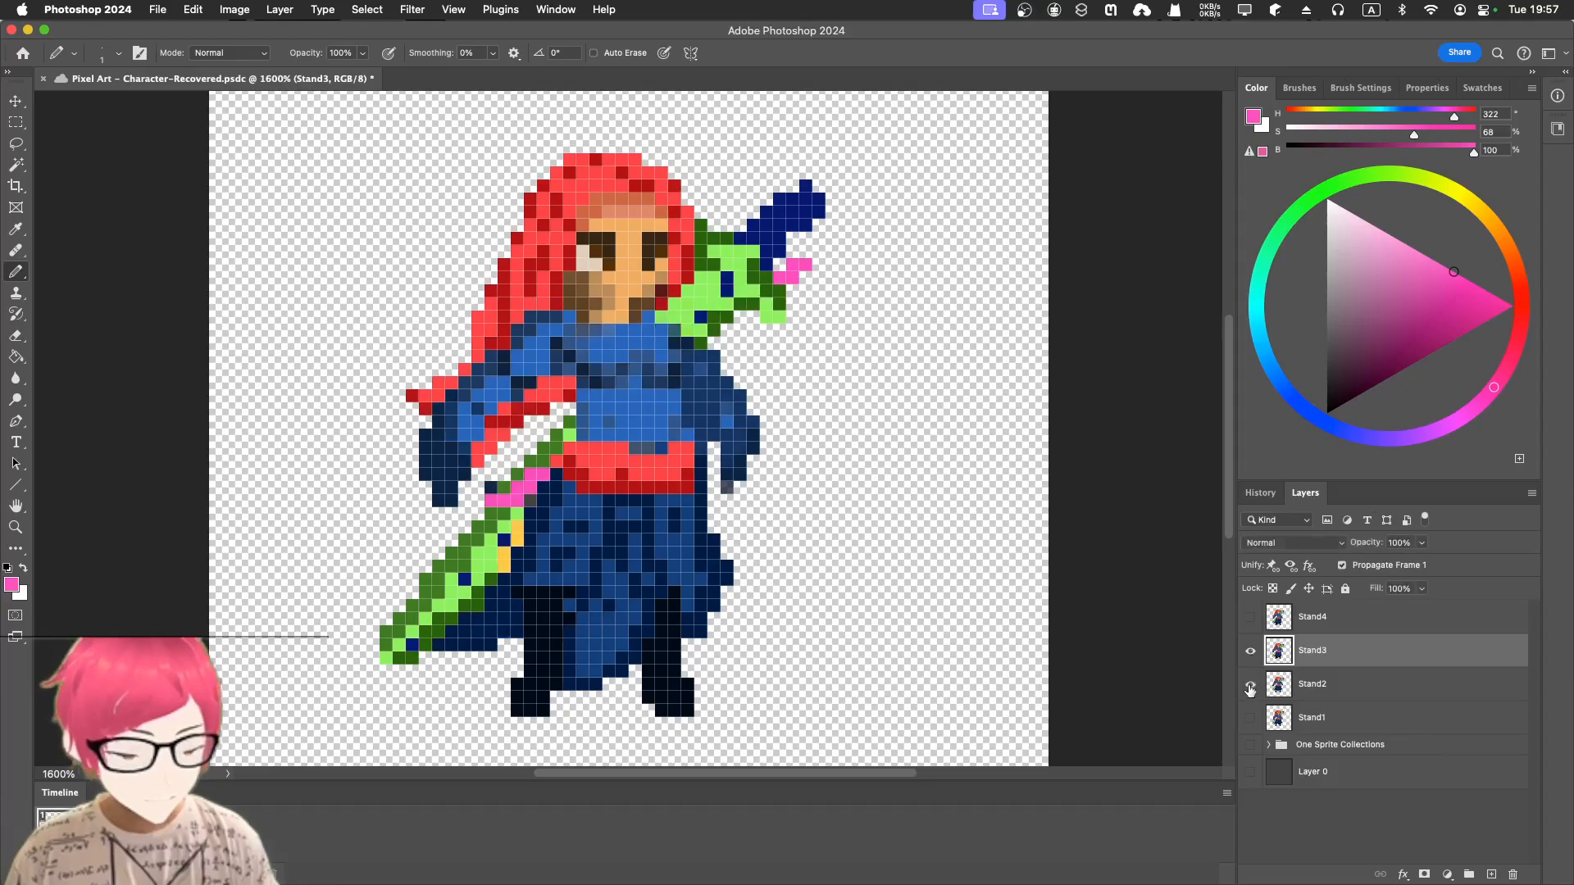
left_click(1250, 686)
left_click_drag(401, 650, 399, 671)
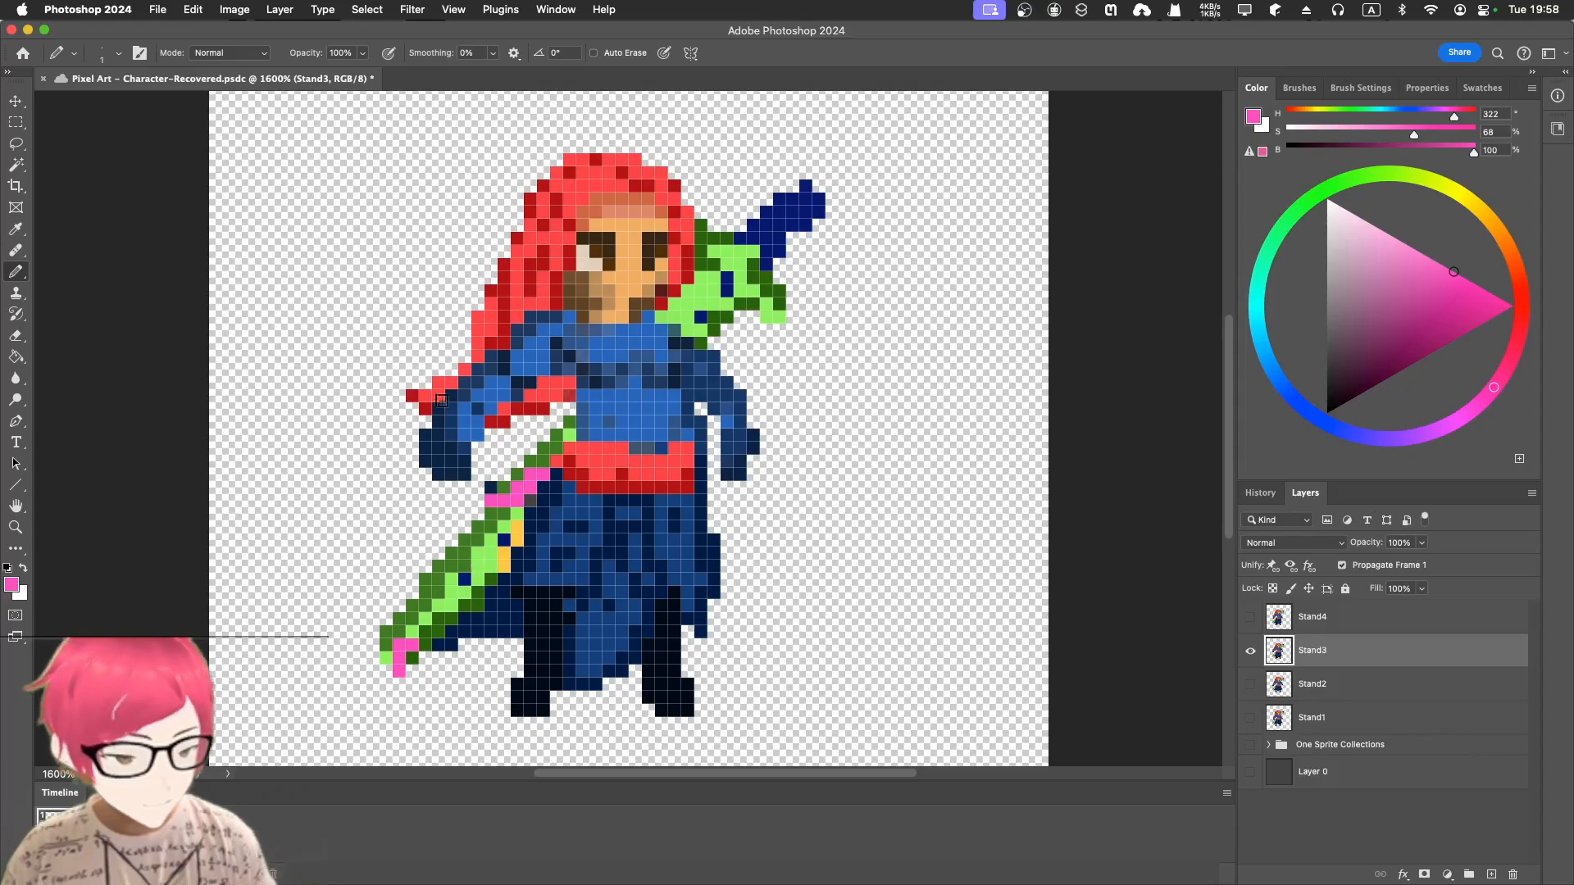
- Compare Stand3 with Stand2, and show Stand4 alone as the active layer
left_click(1251, 689)
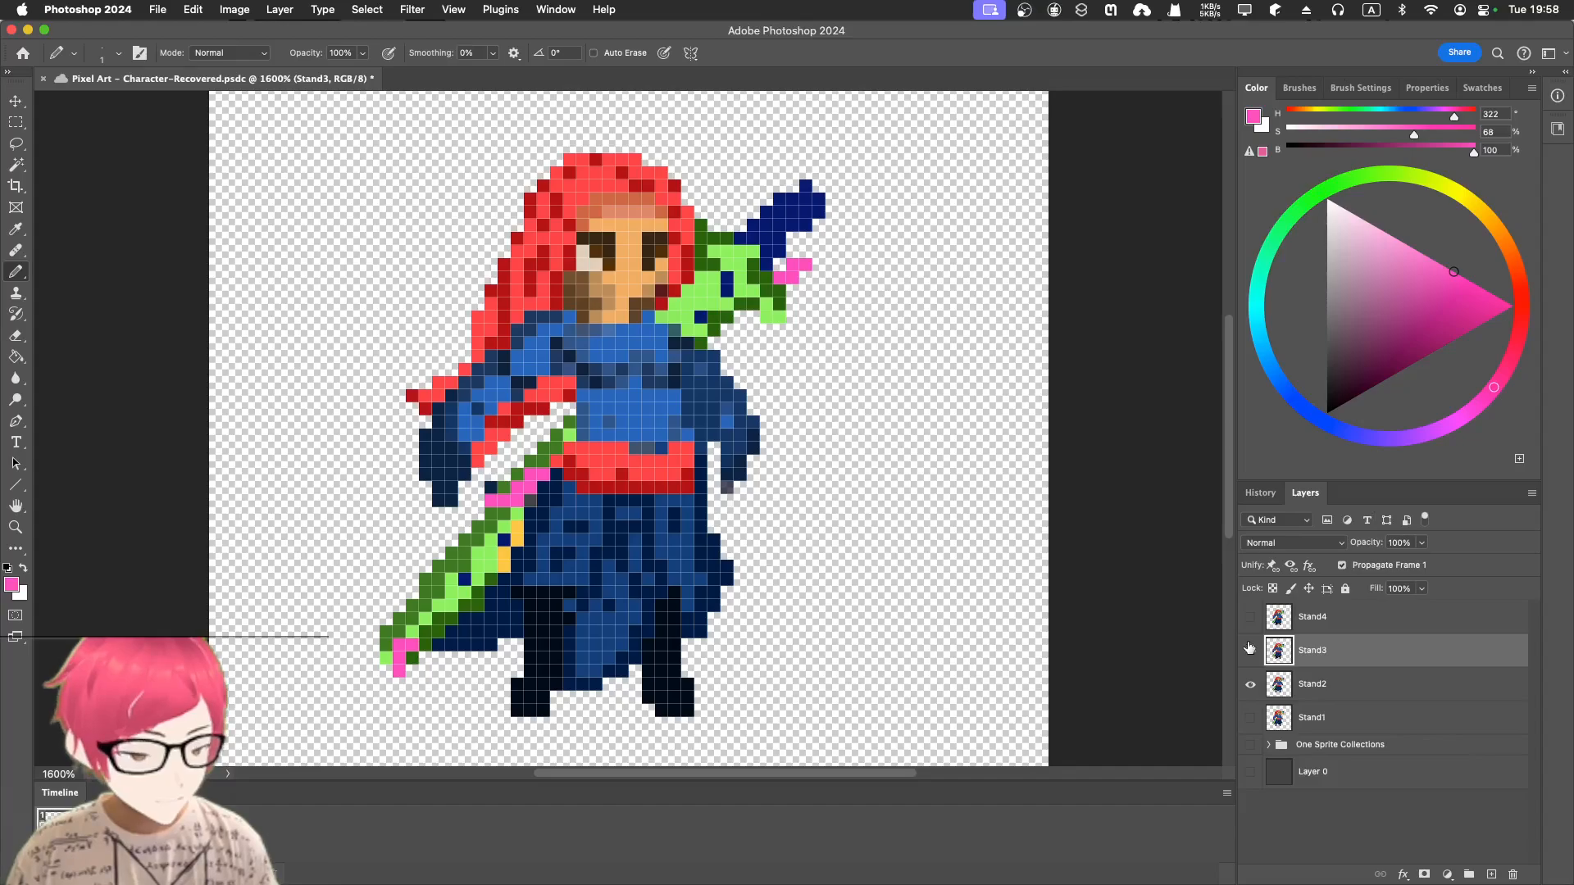
left_click(1249, 649)
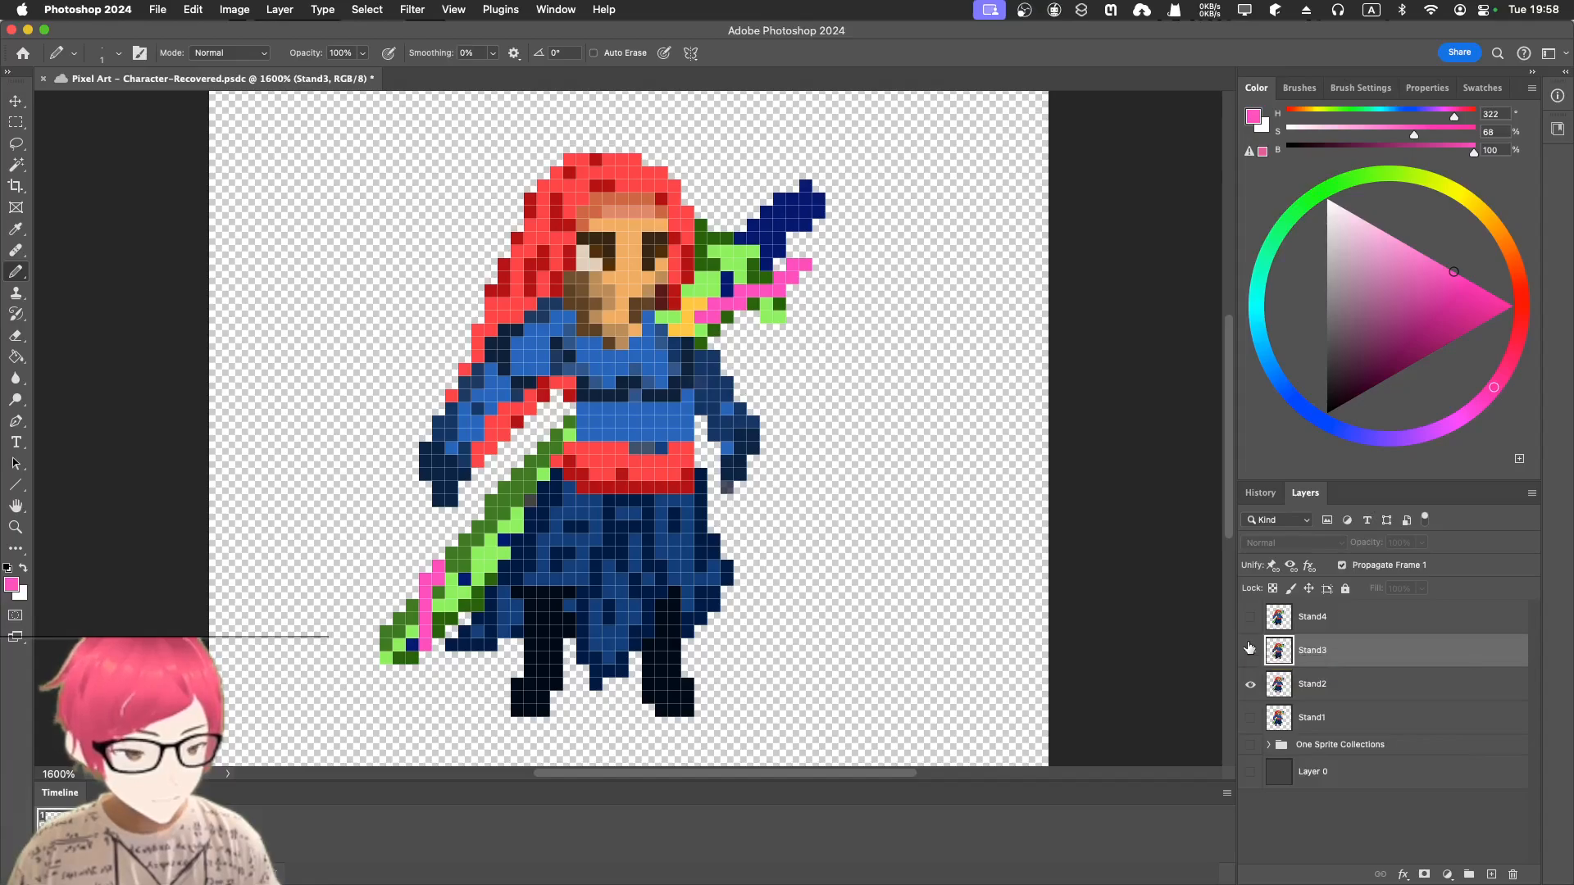
left_click(1249, 647)
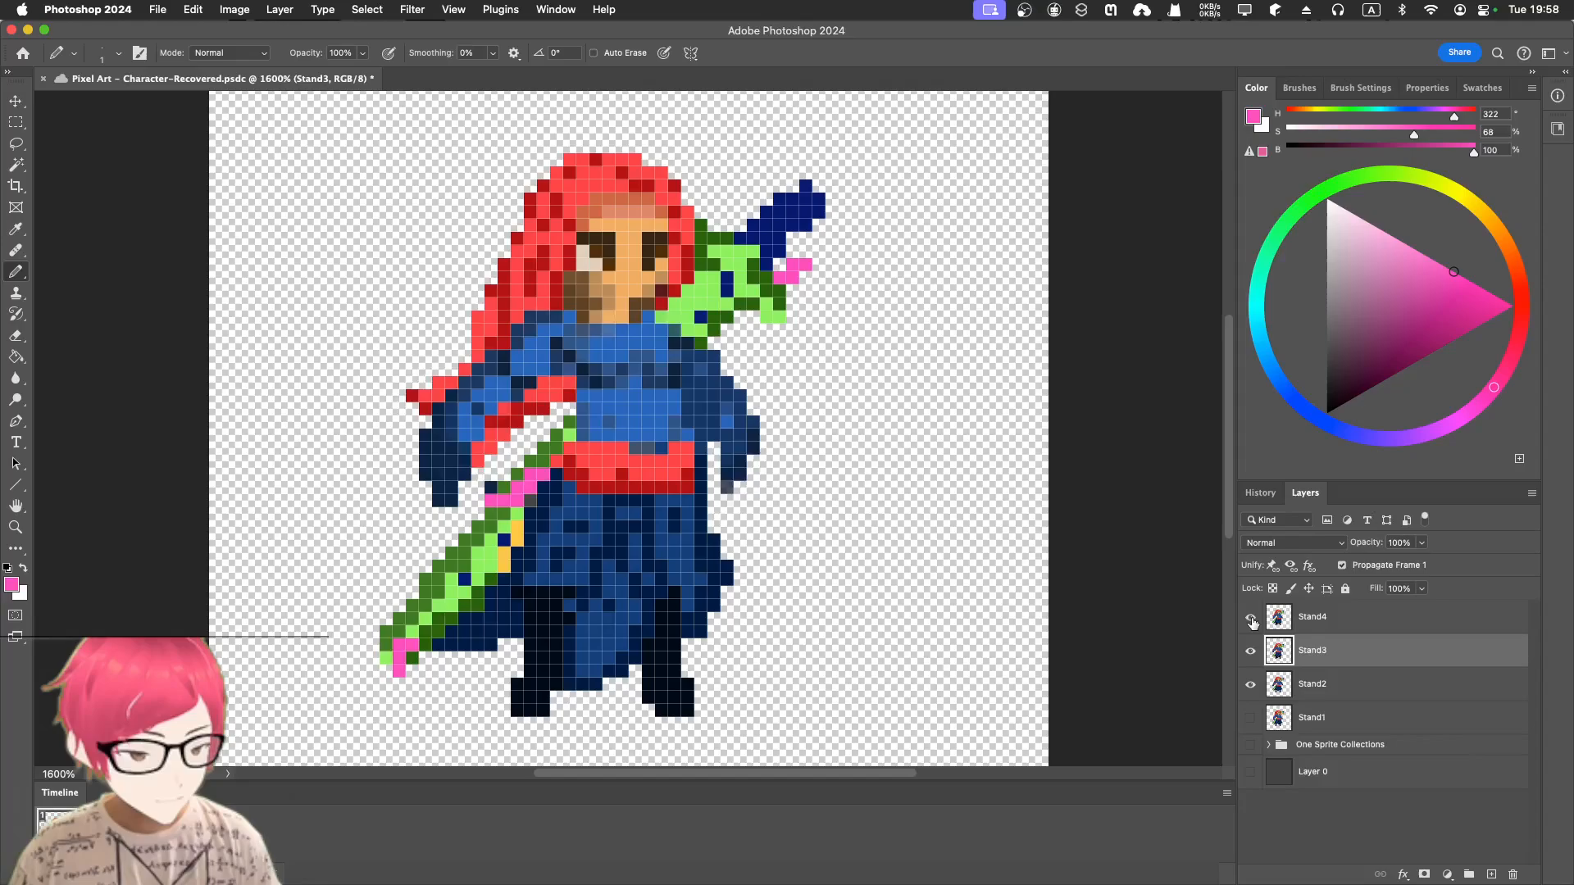
left_click(1250, 651)
left_click(1249, 685)
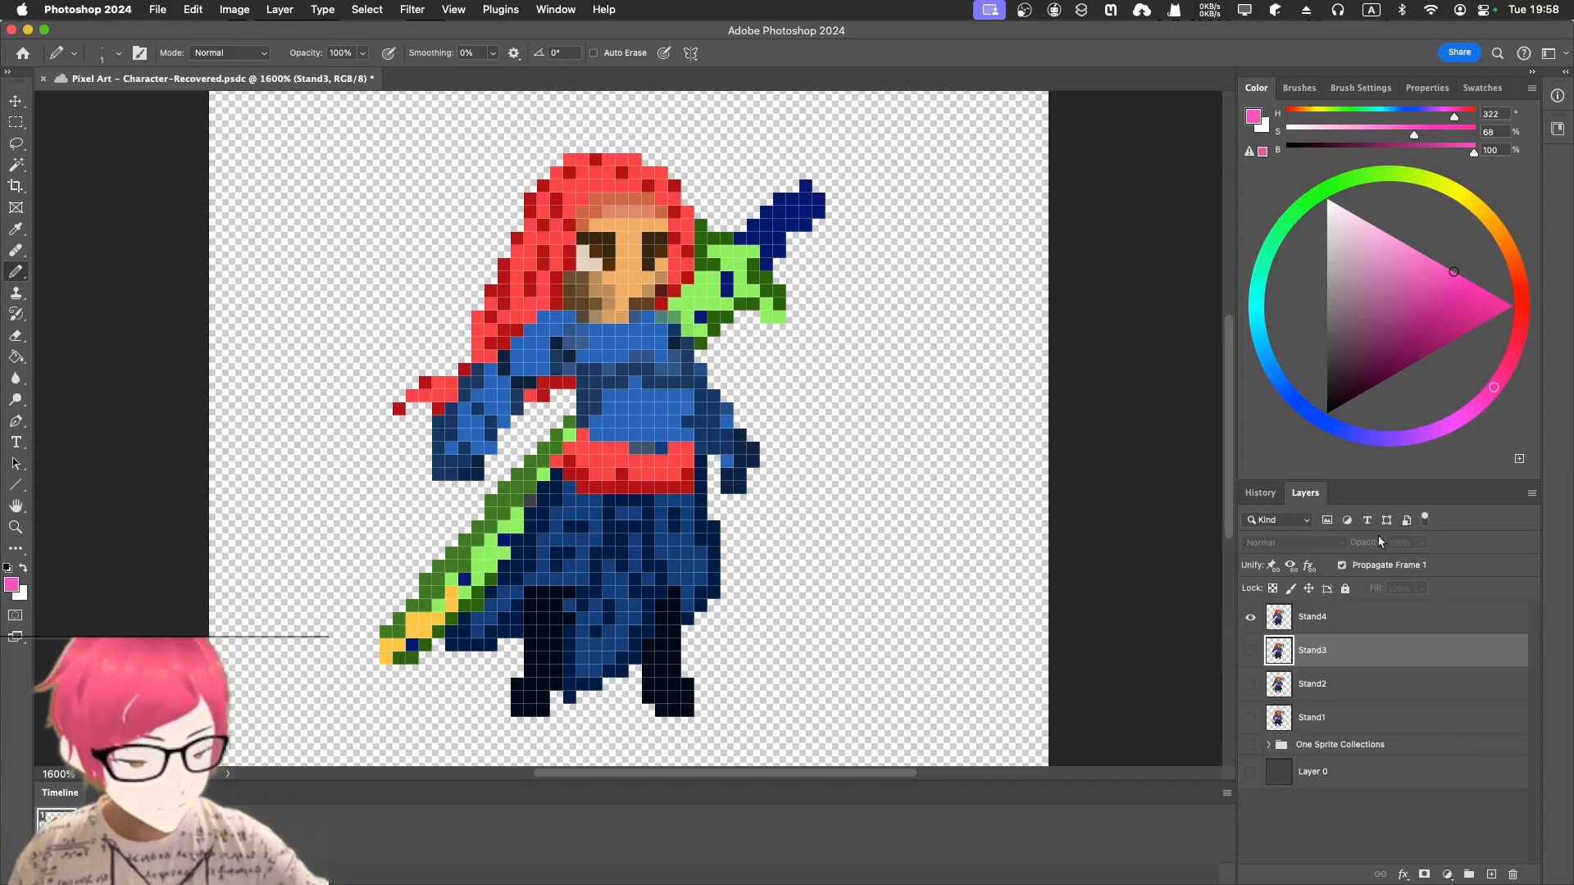
left_click(1373, 616)
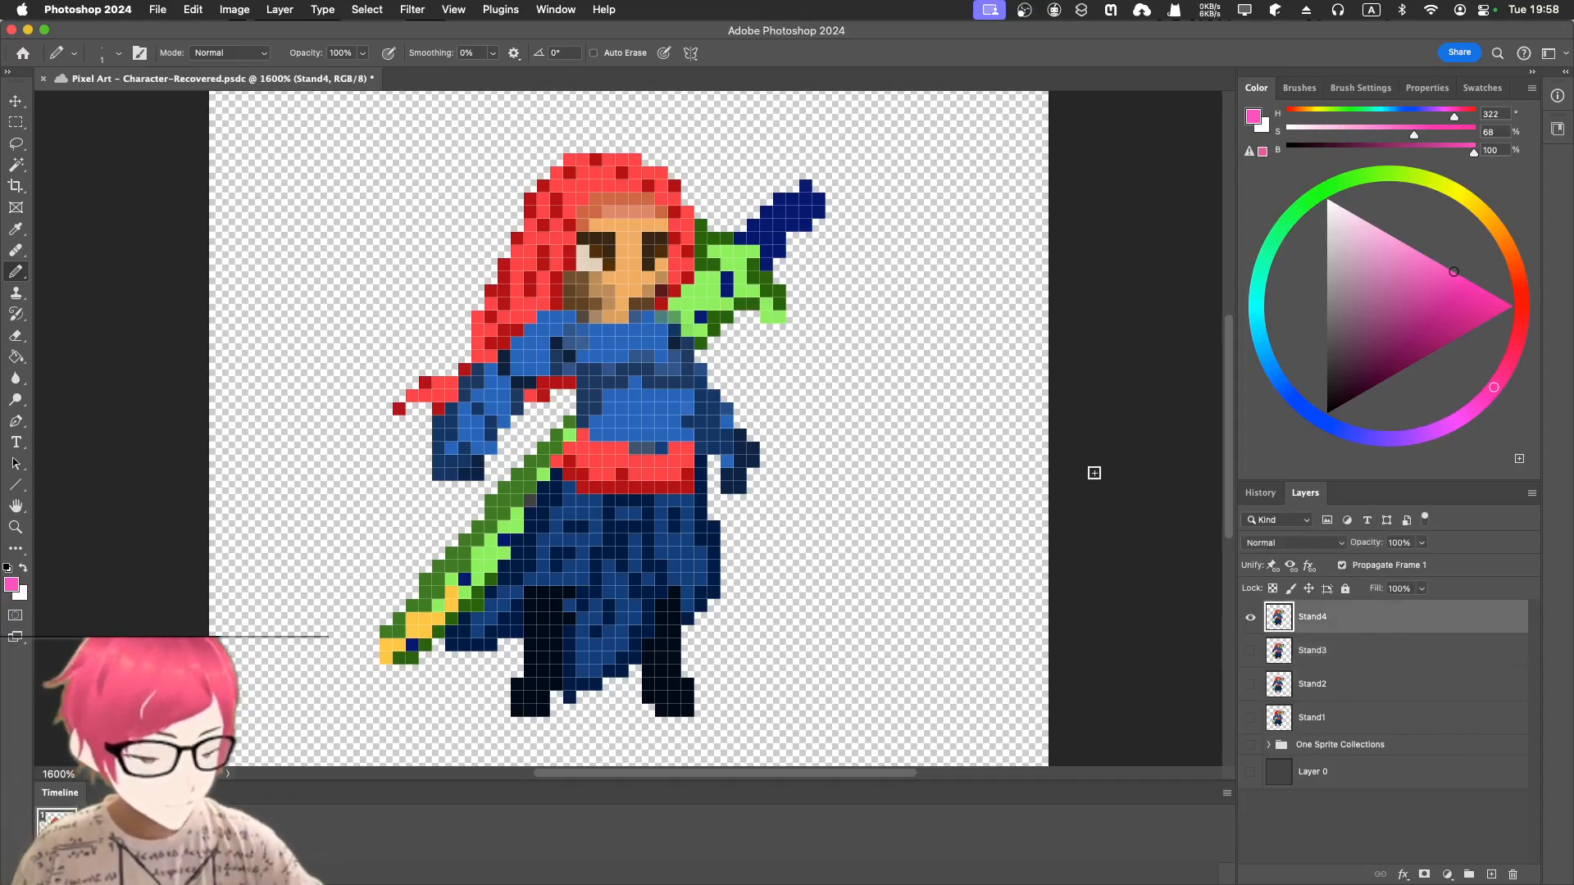
- On Stand4, draw pink strokes across the guard, down over the lower blade, above the guard and below the sword tip
left_click_drag(823, 244, 752, 289)
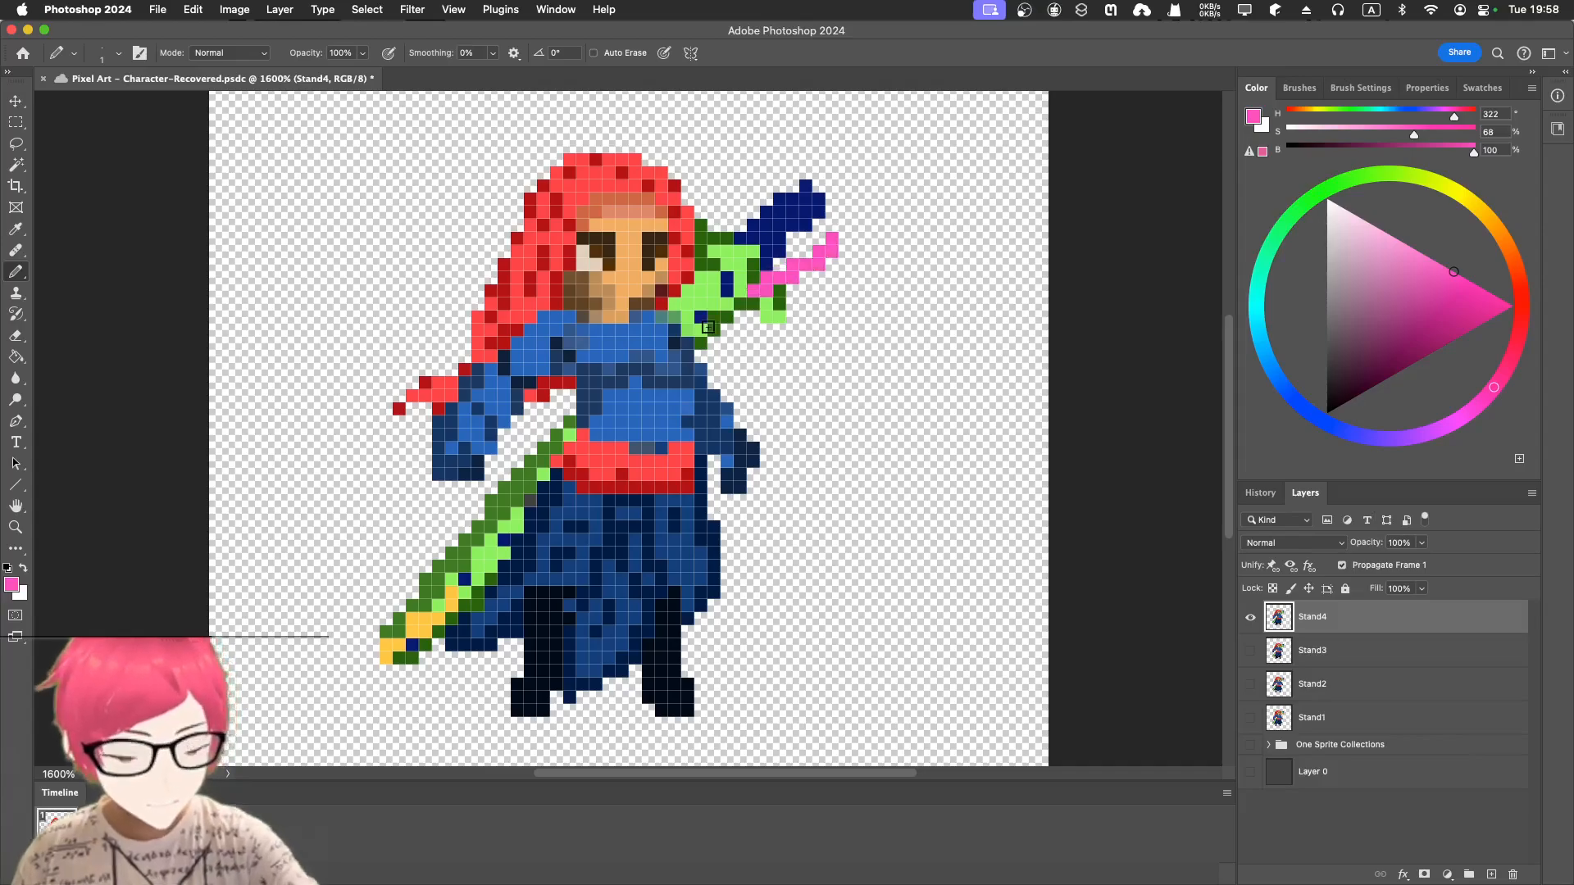
left_click_drag(464, 513, 440, 586)
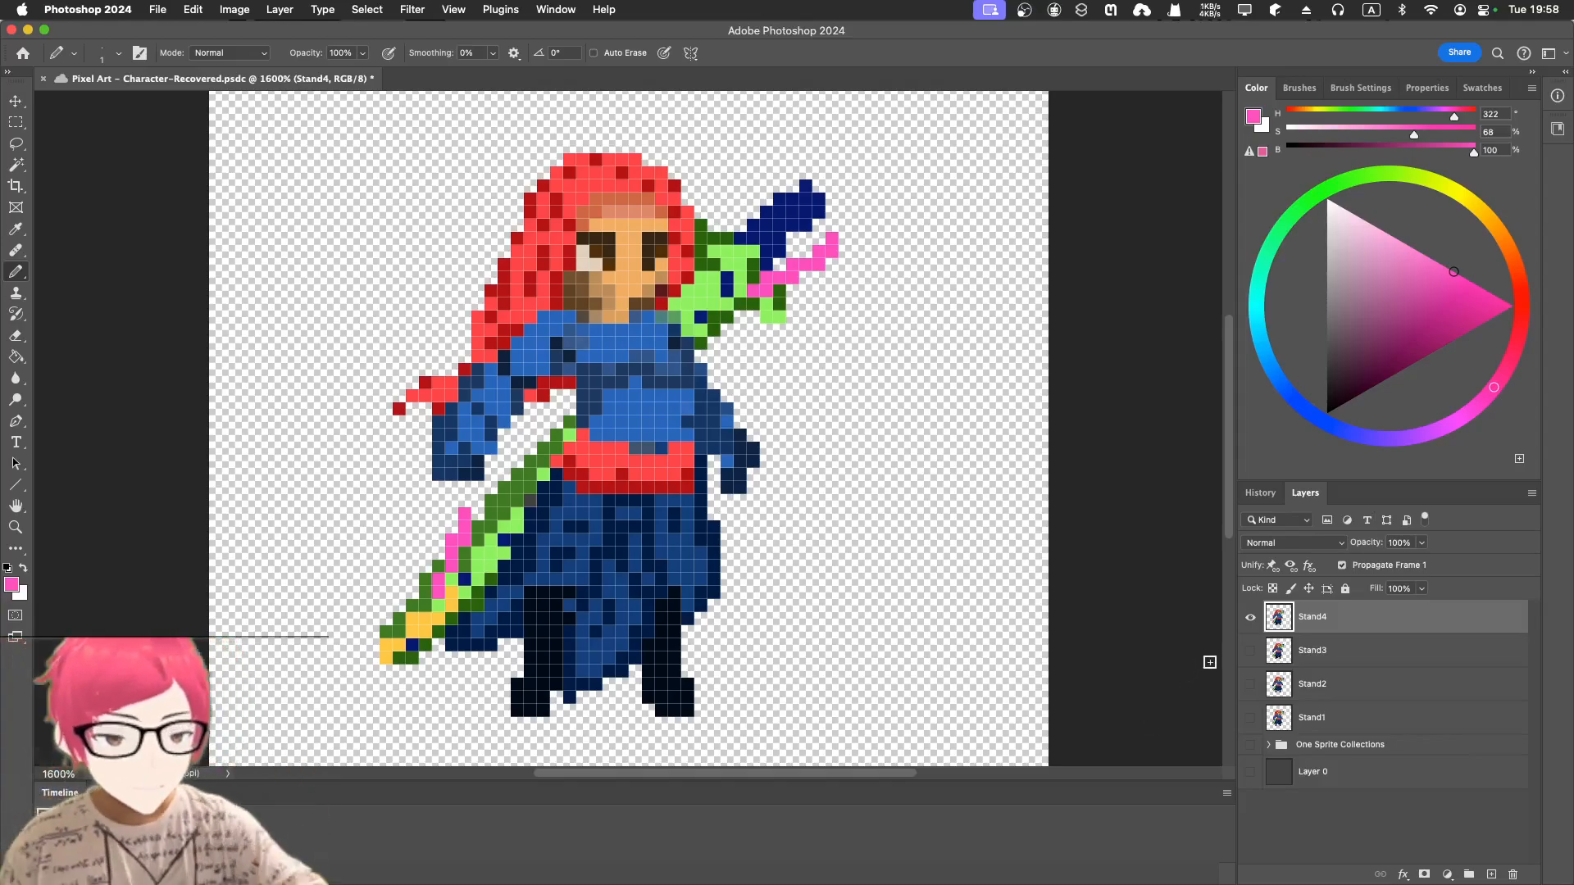
left_click_drag(728, 211, 711, 228)
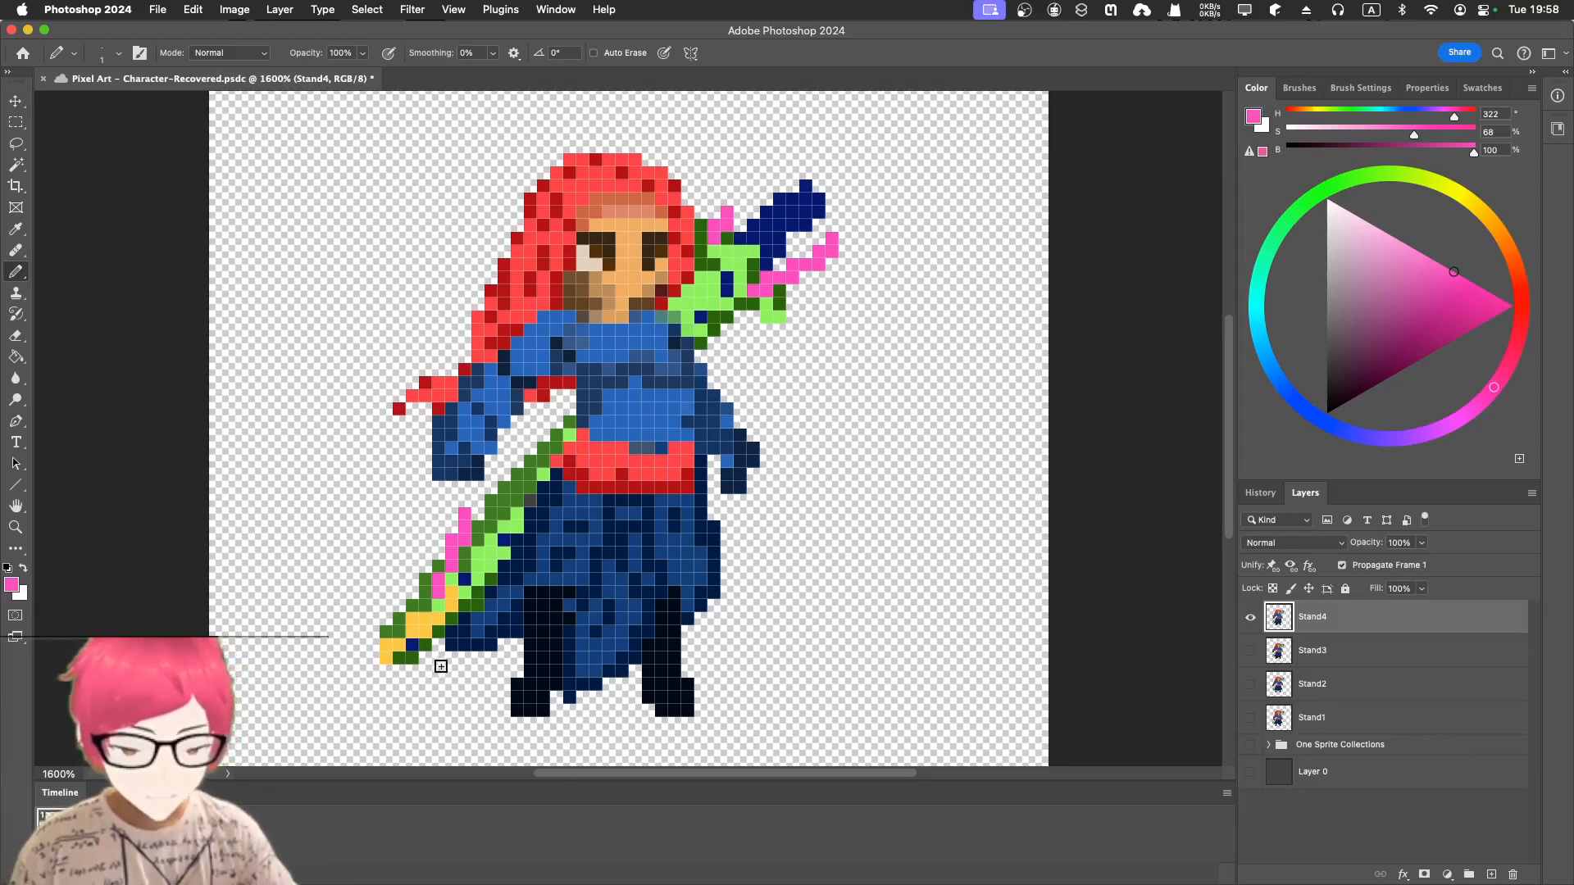
left_click_drag(411, 672, 400, 685)
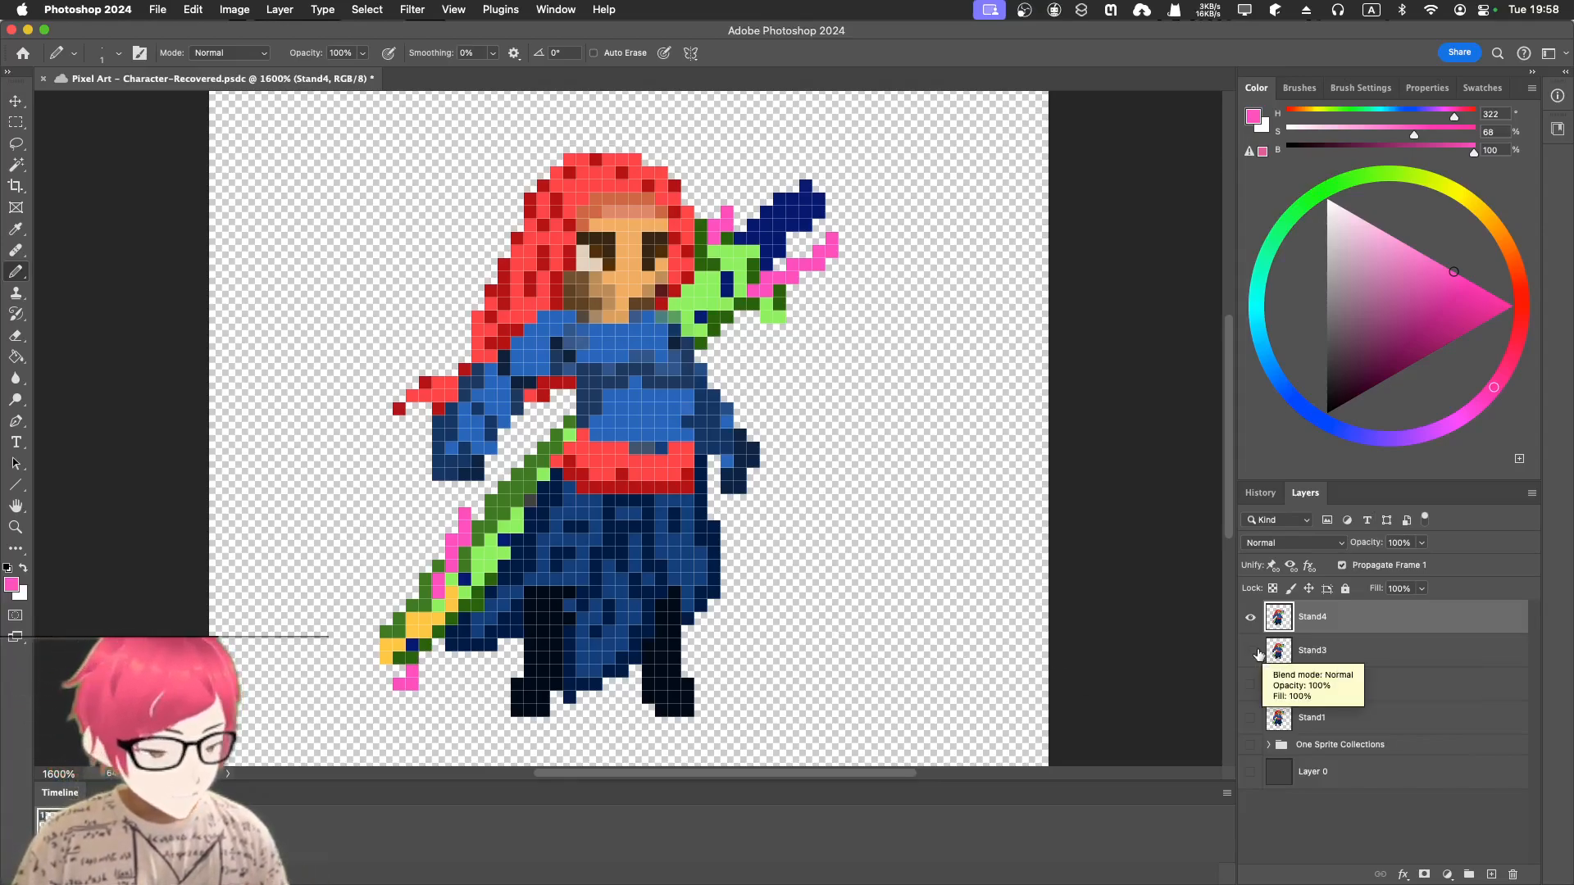
- Set up the animation frames in turn with only Stand1, Stand2, Stand3 and Stand4 visible
left_click(1249, 619)
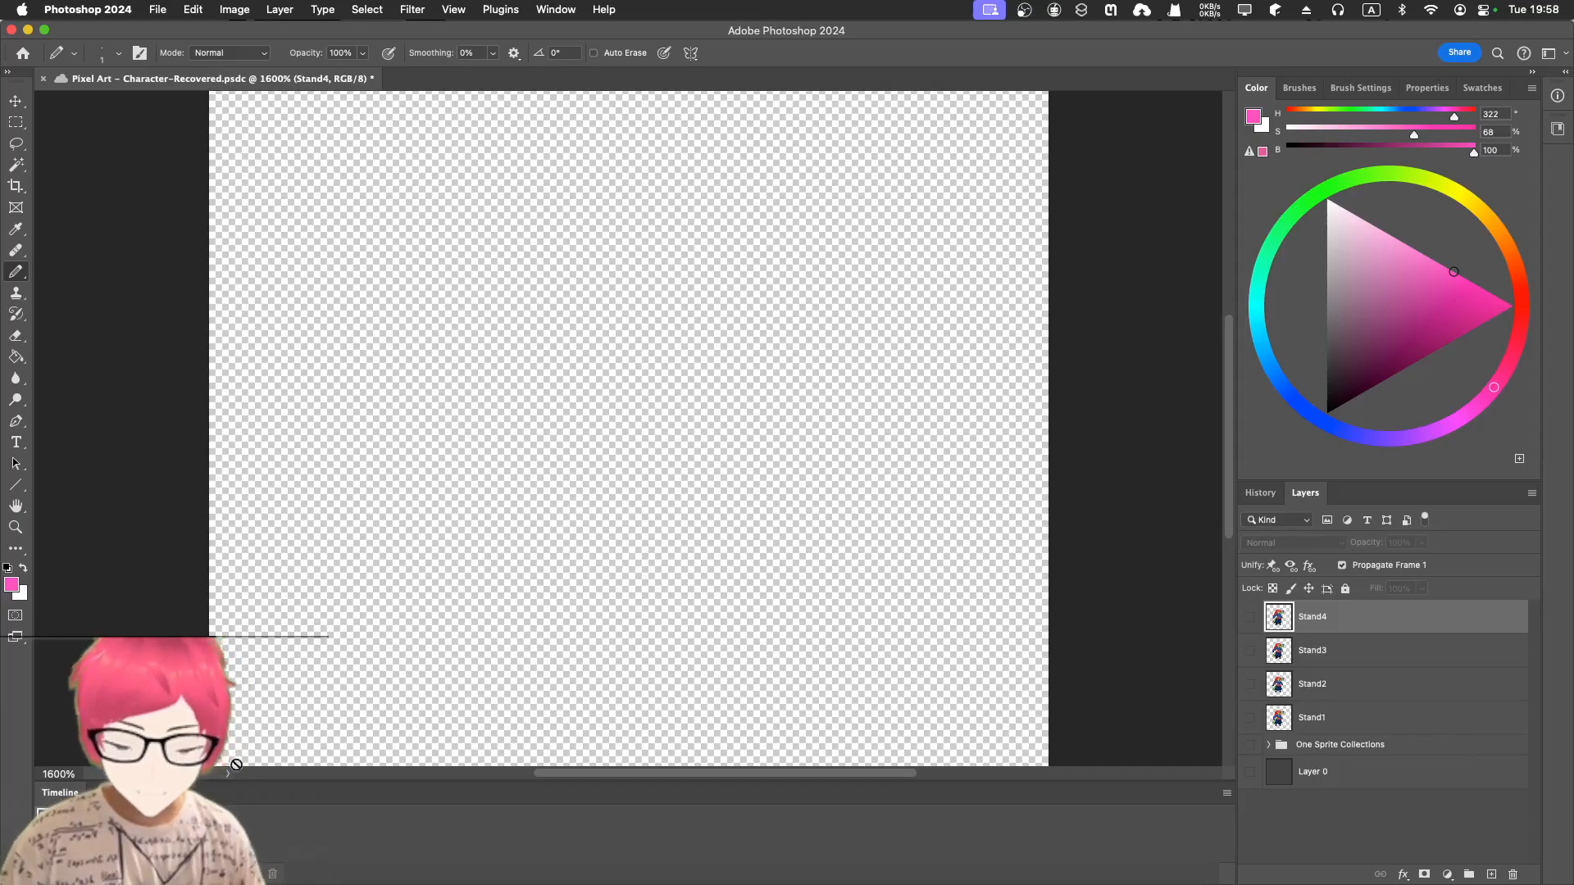
left_click(1249, 718)
left_click(1309, 725)
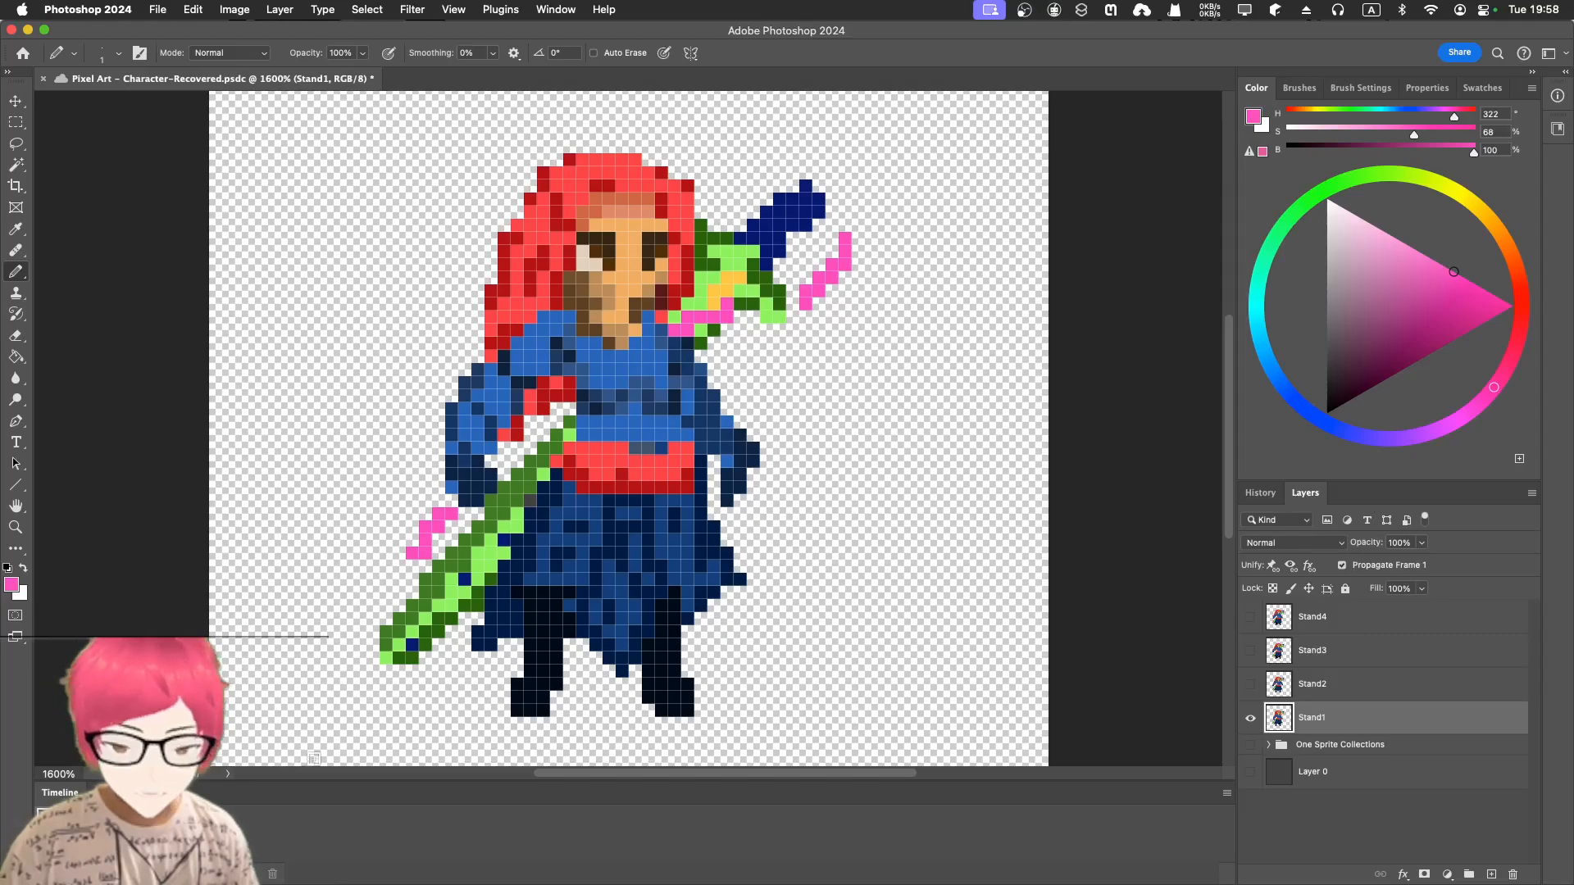
left_click(1250, 687)
left_click(1250, 718)
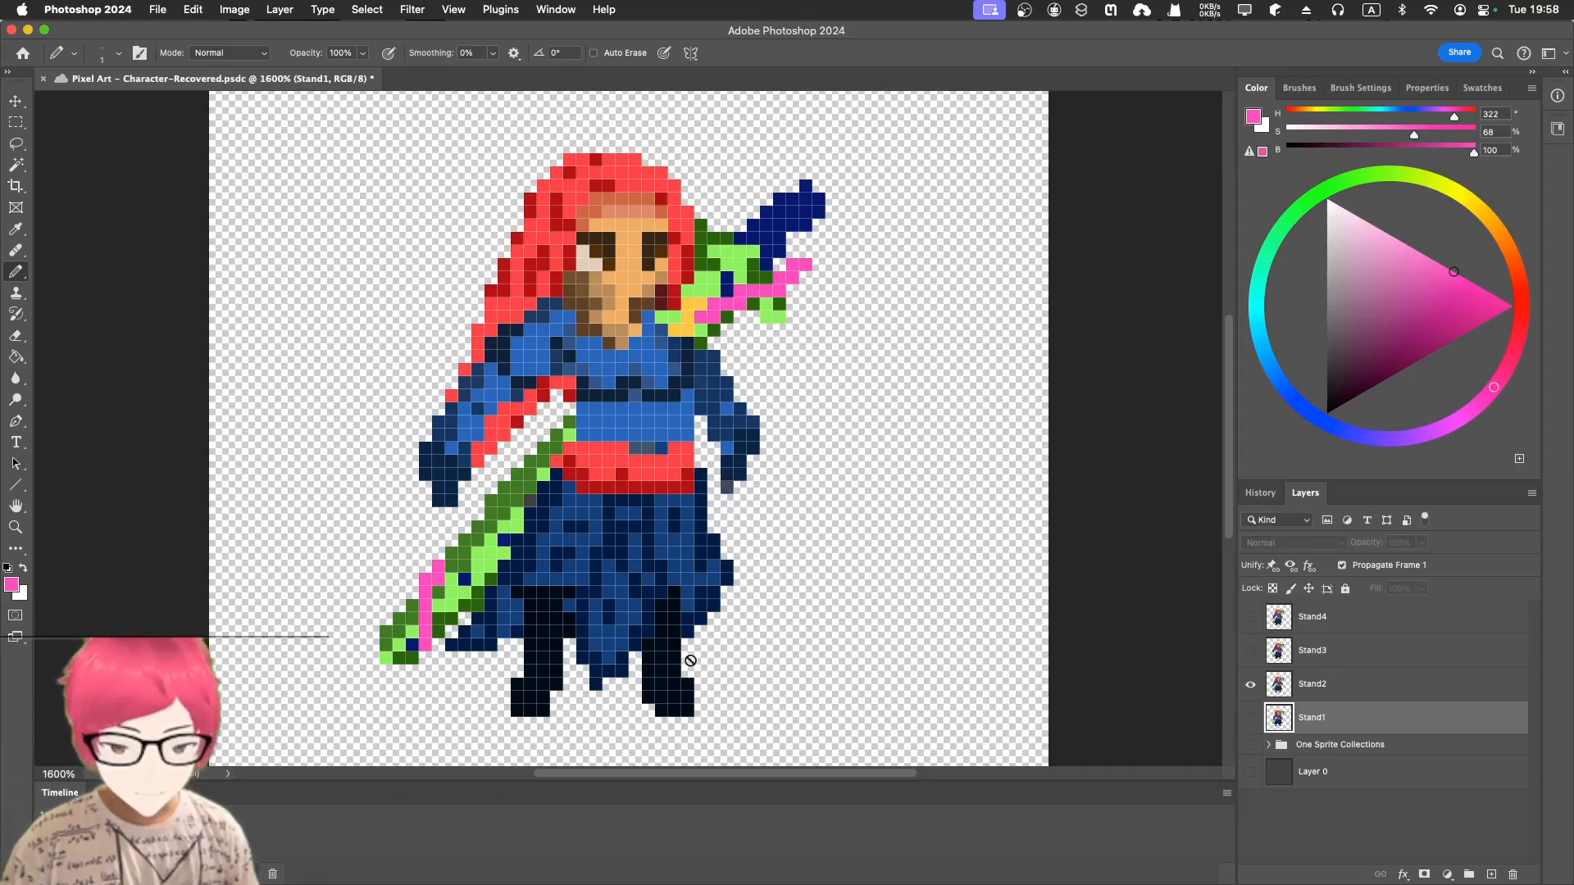
left_click(1250, 685)
left_click(1250, 651)
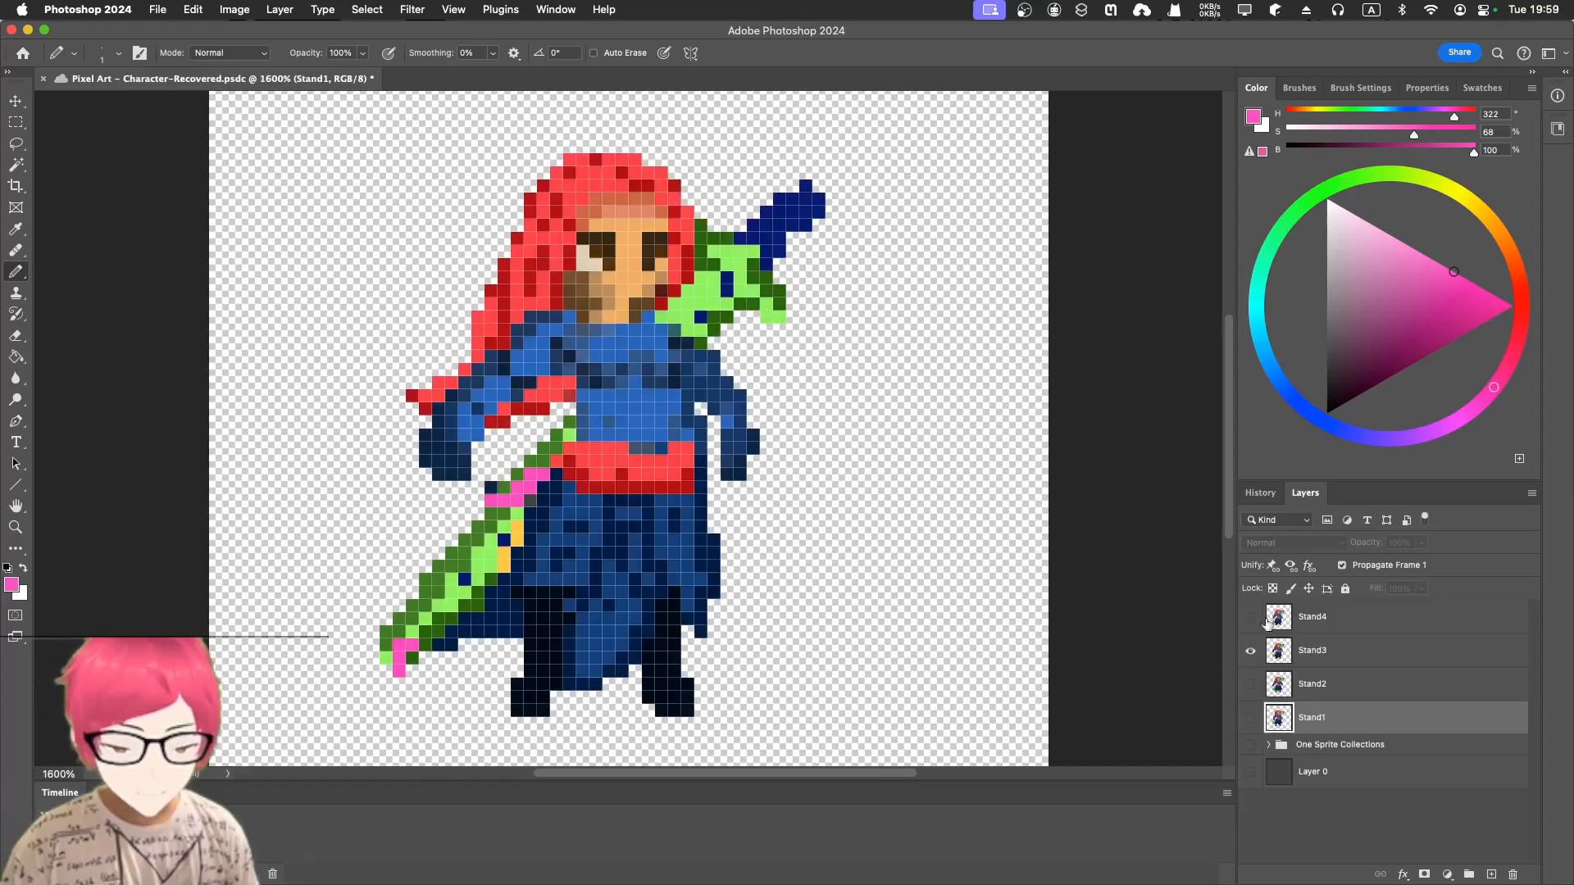
left_click(1250, 651)
left_click(1250, 616)
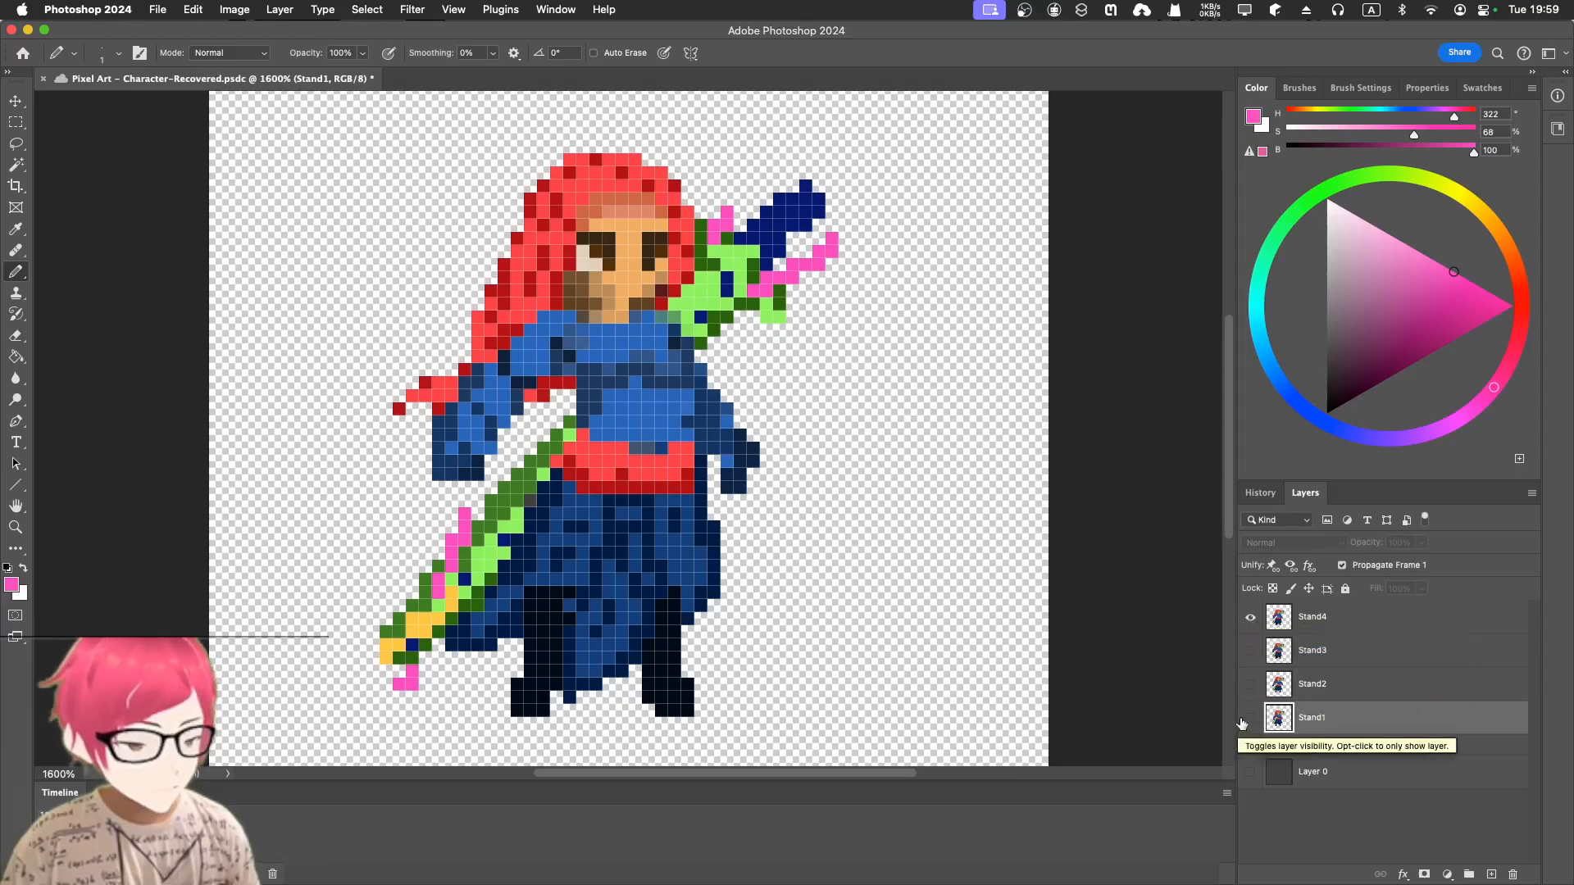
- Set up the following frames with only Stand2 and only Stand1 visible, and add a sixth frame to the timeline
left_click(1253, 623)
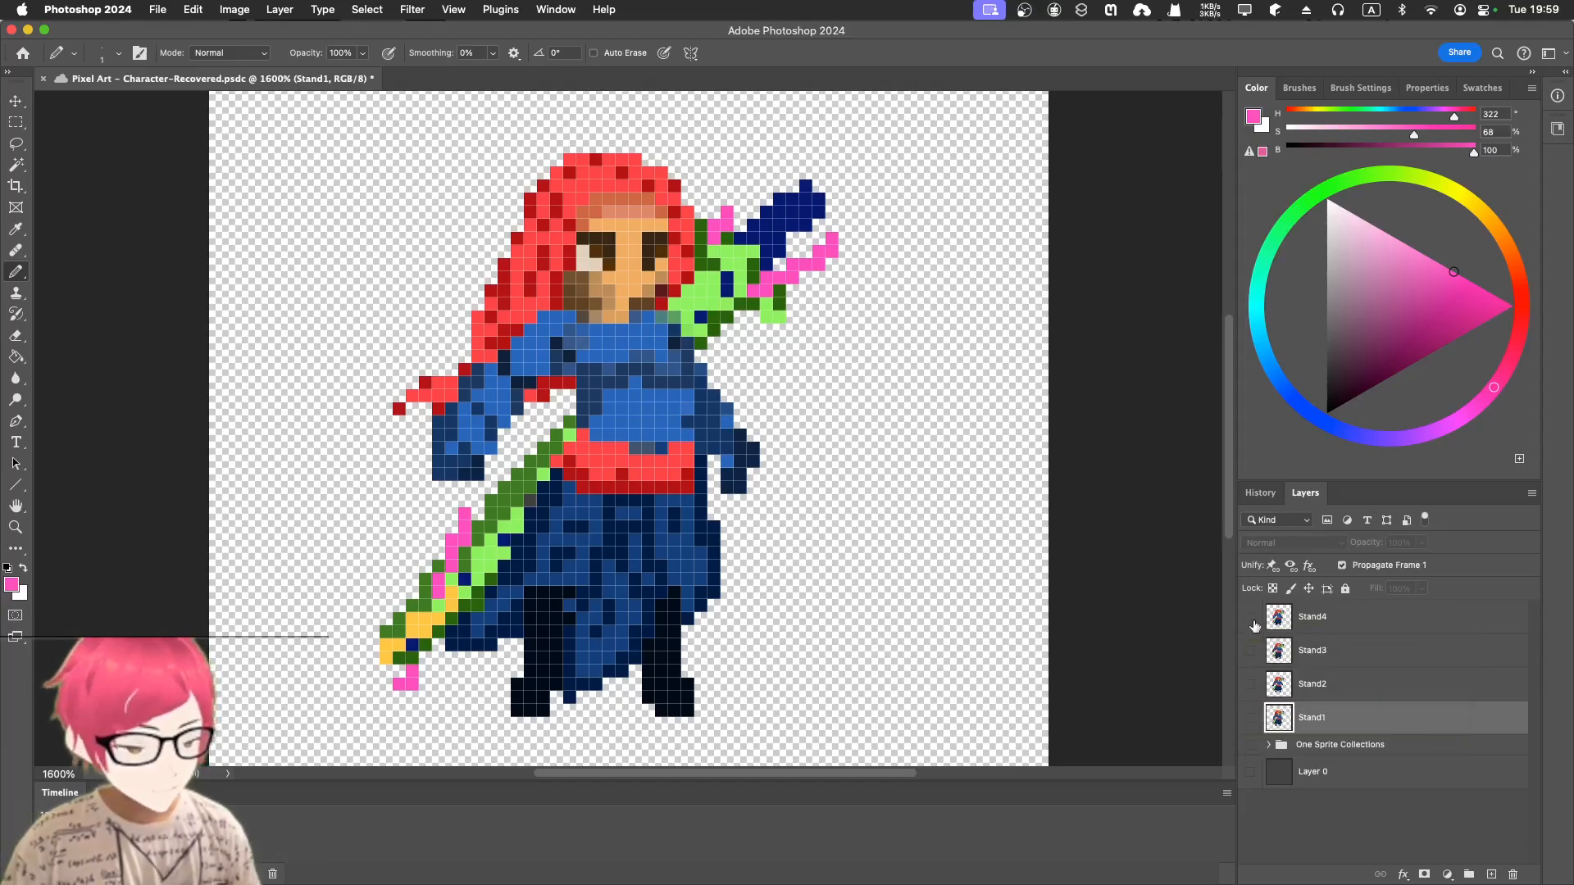
left_click(1250, 683)
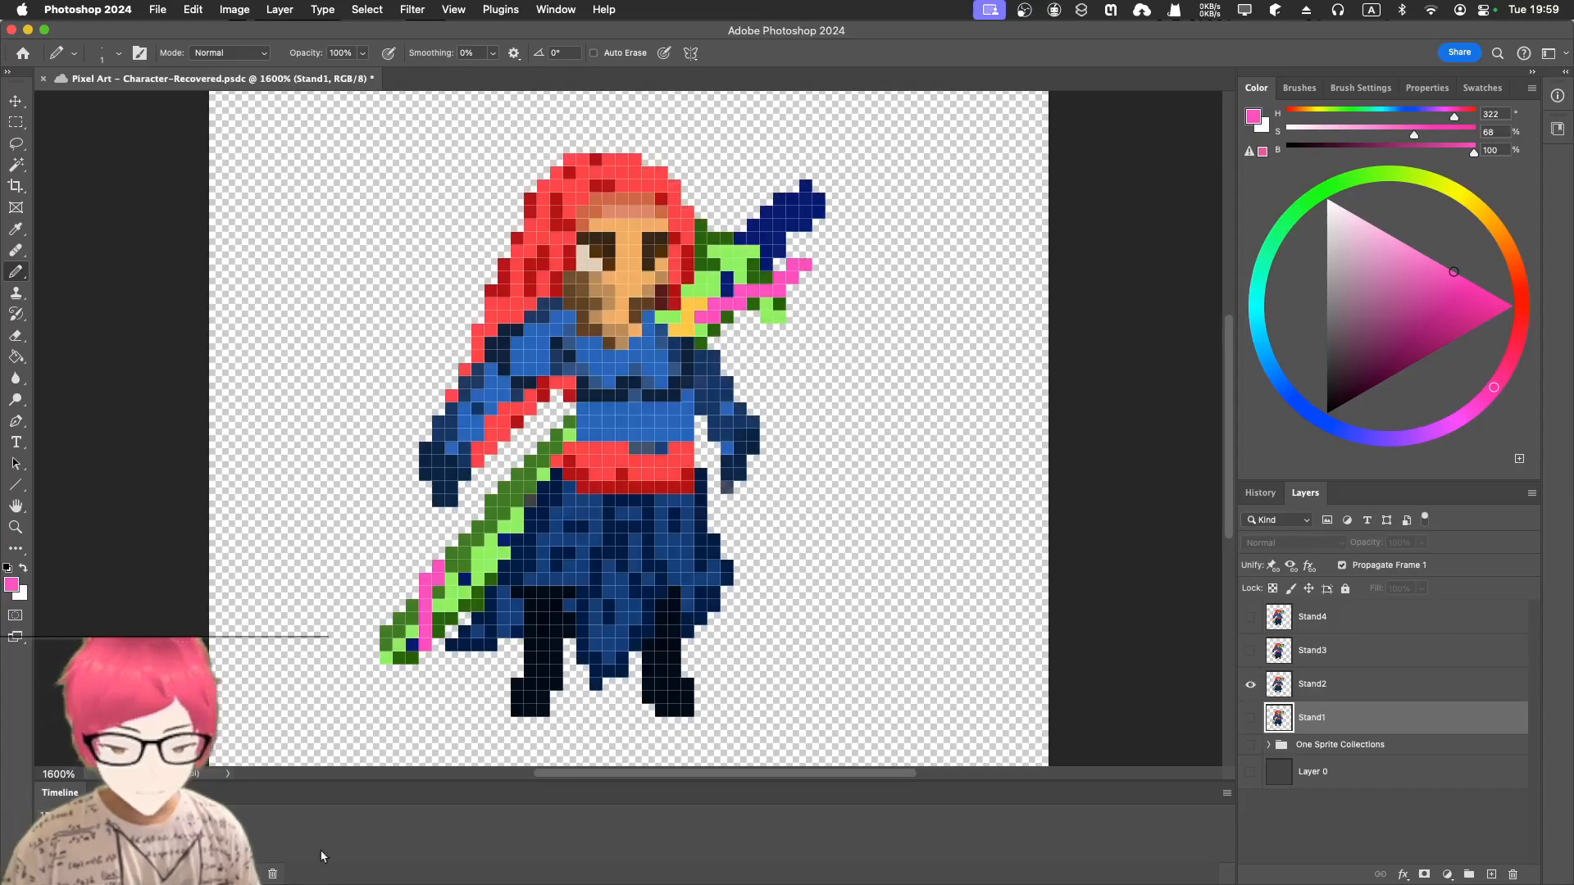
left_click(1250, 684)
left_click(1250, 717)
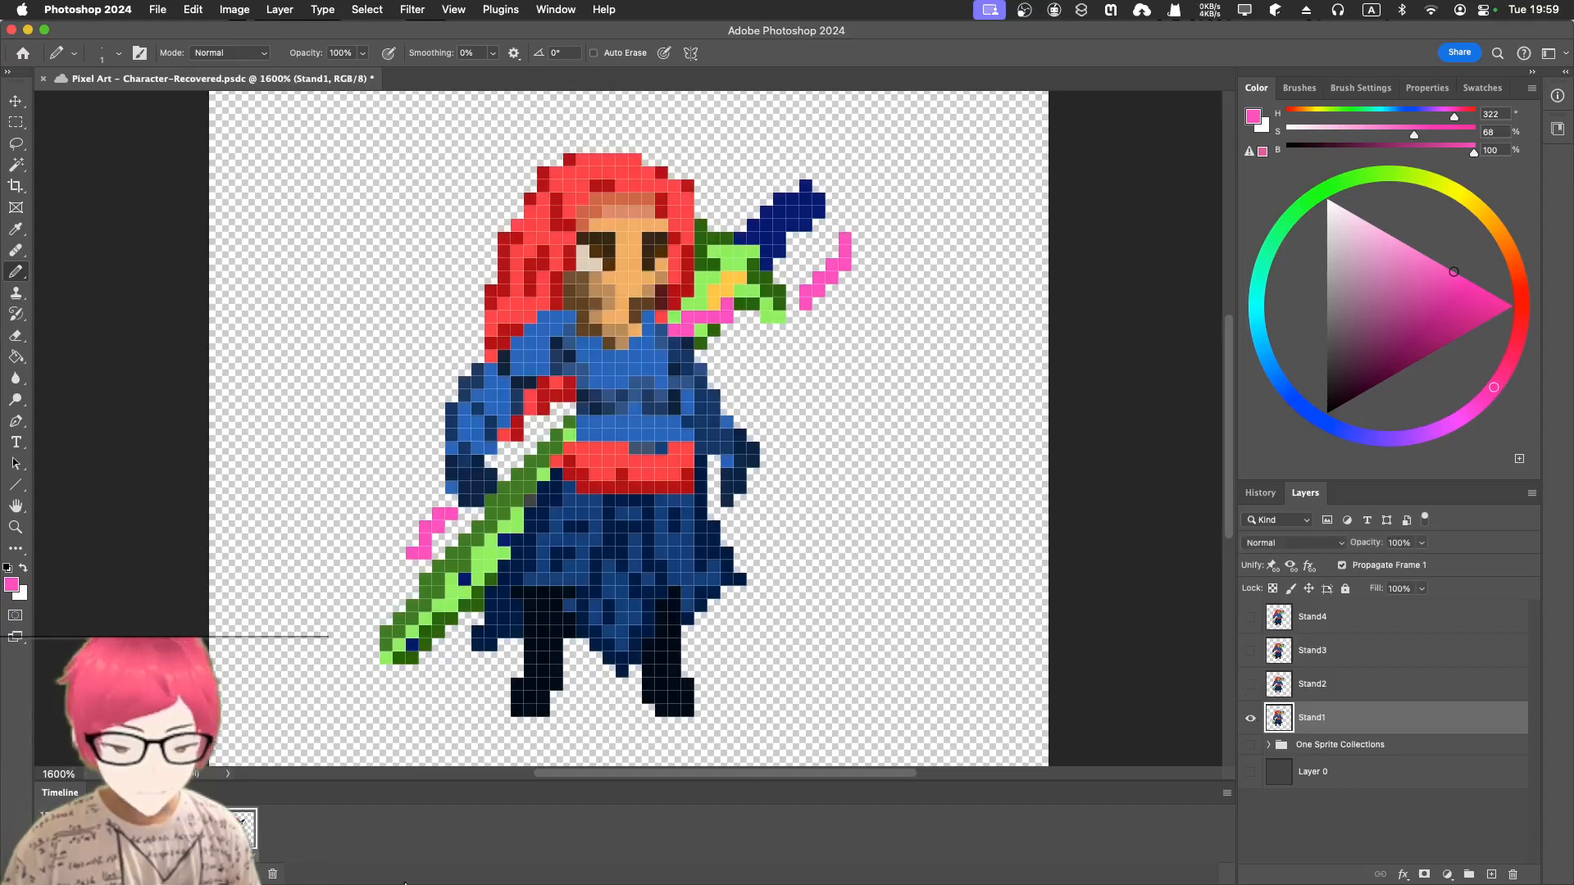
left_click(253, 873)
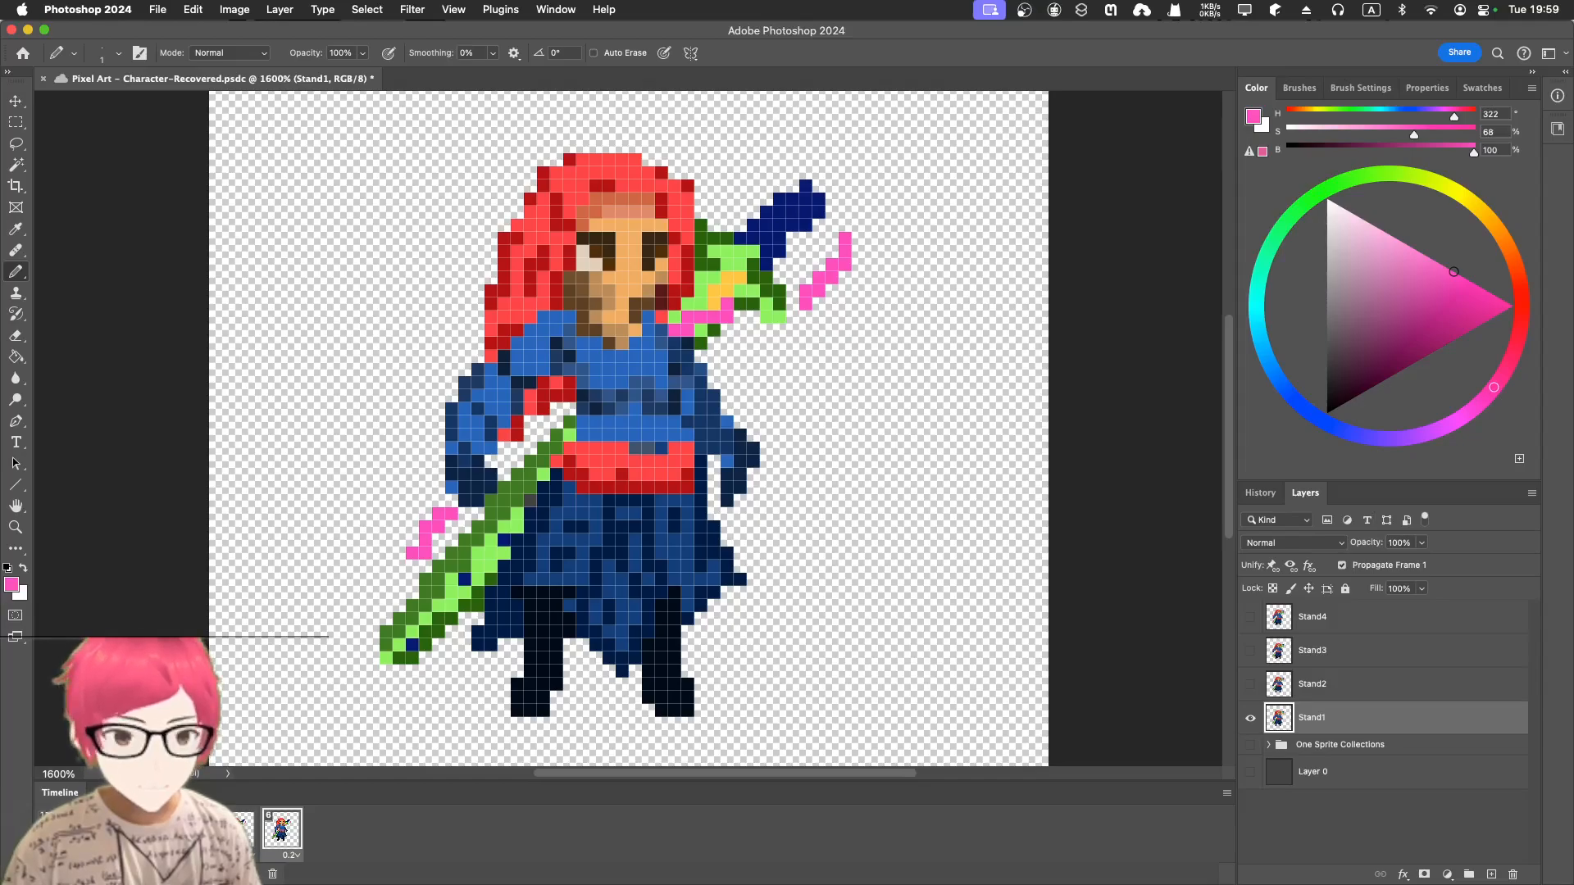
- Play the standing animation, view it at 400% zoom, and stop the playback
key("space")
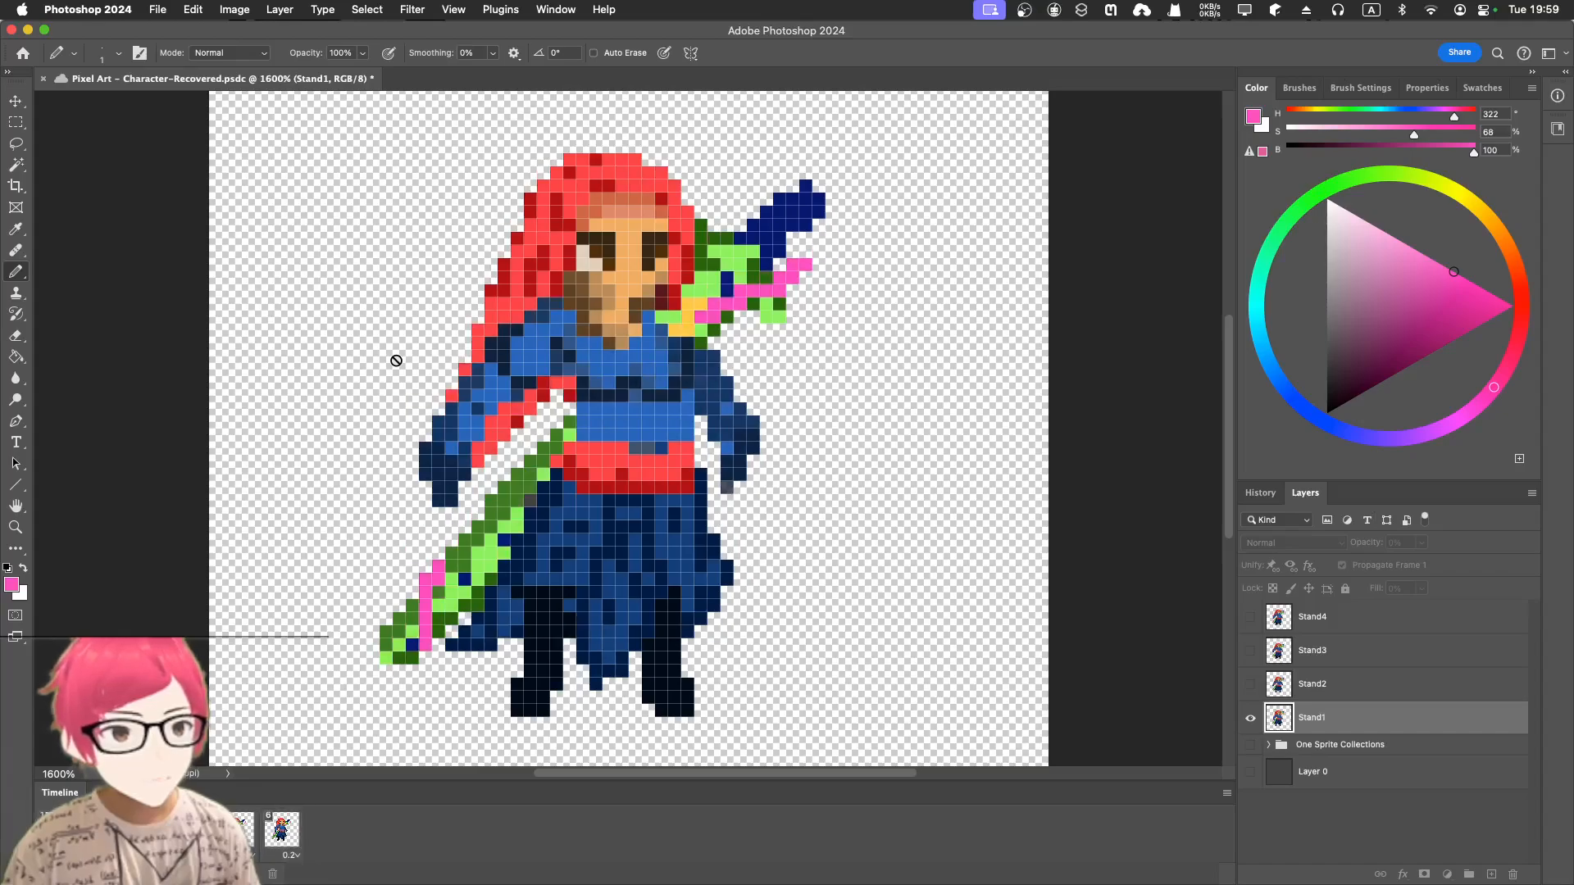
key("super+minus")
key("super+minus")
key("super+minus")
key("super+minus")
key("super+minus")
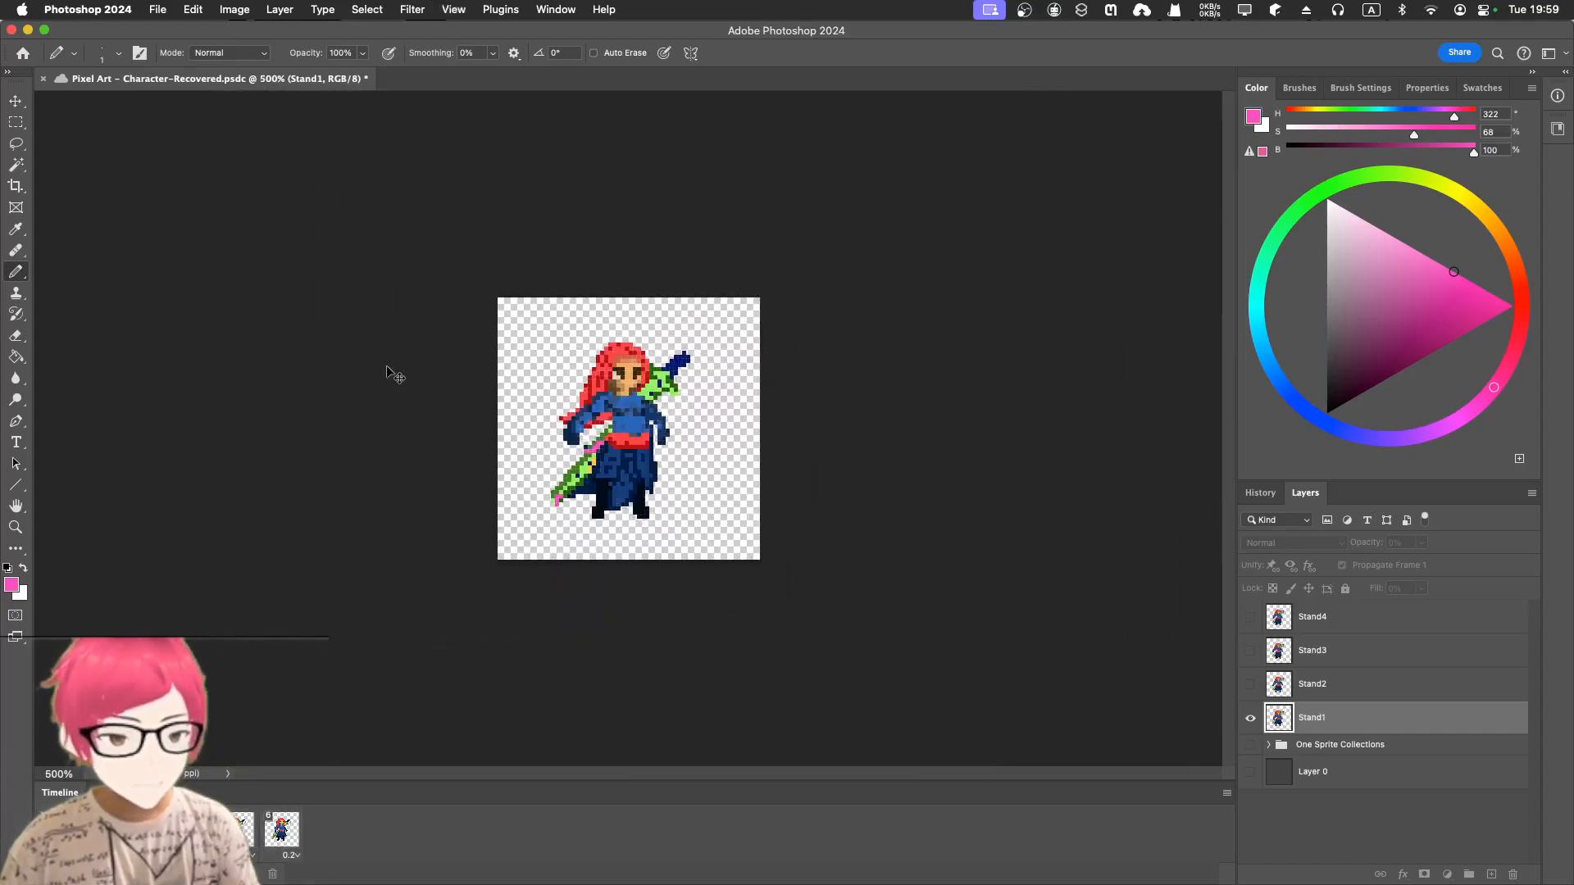
key("super+minus")
key("super+minus")
key("super+minus")
key("super+plus")
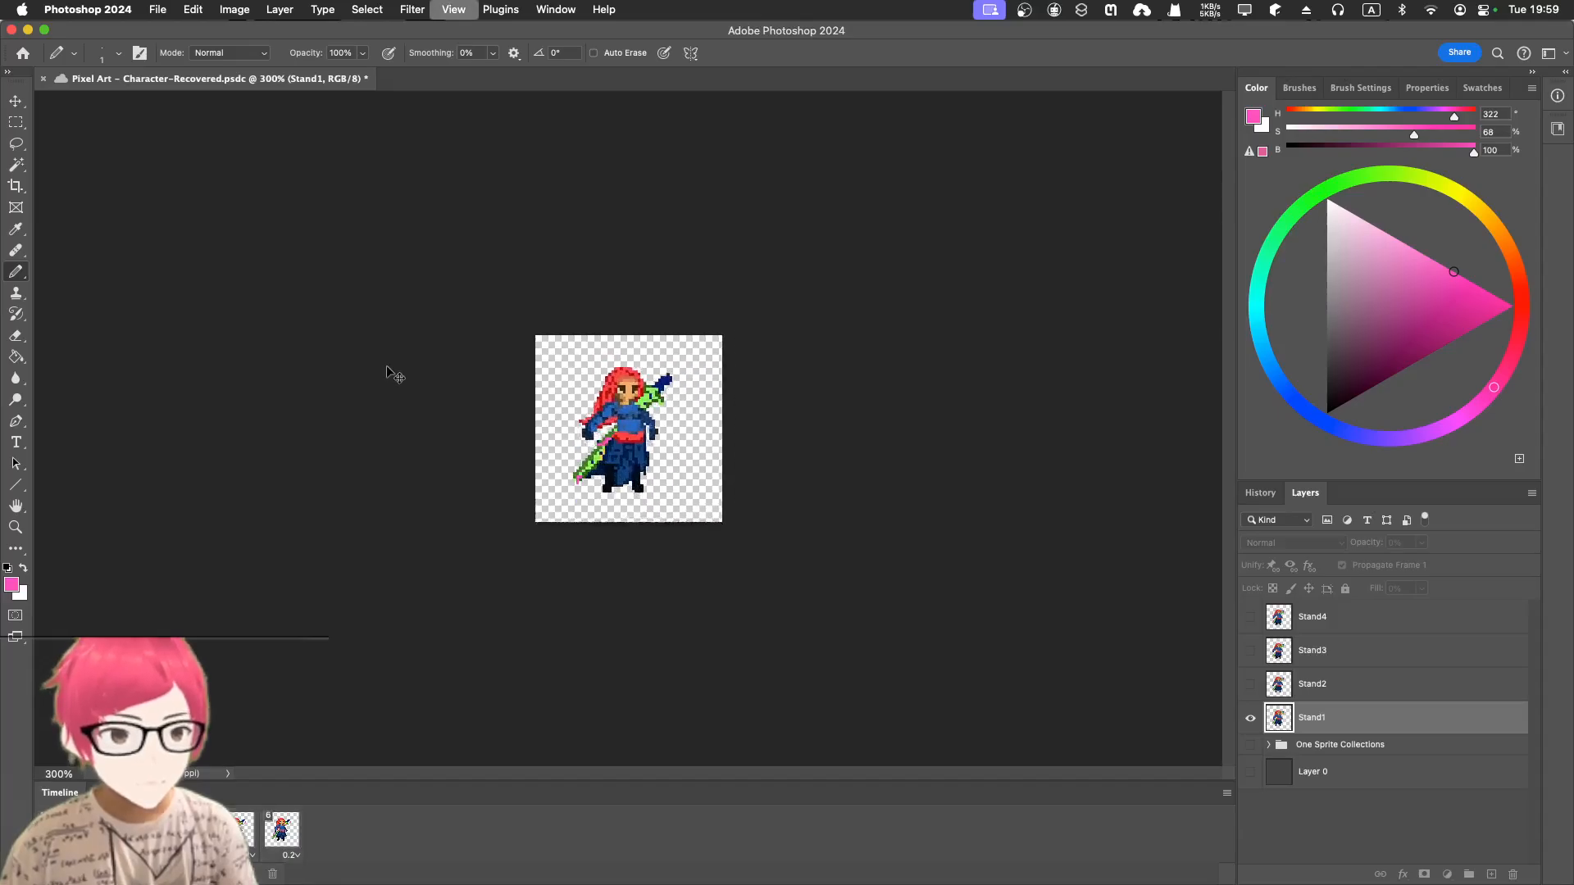
key("super+plus")
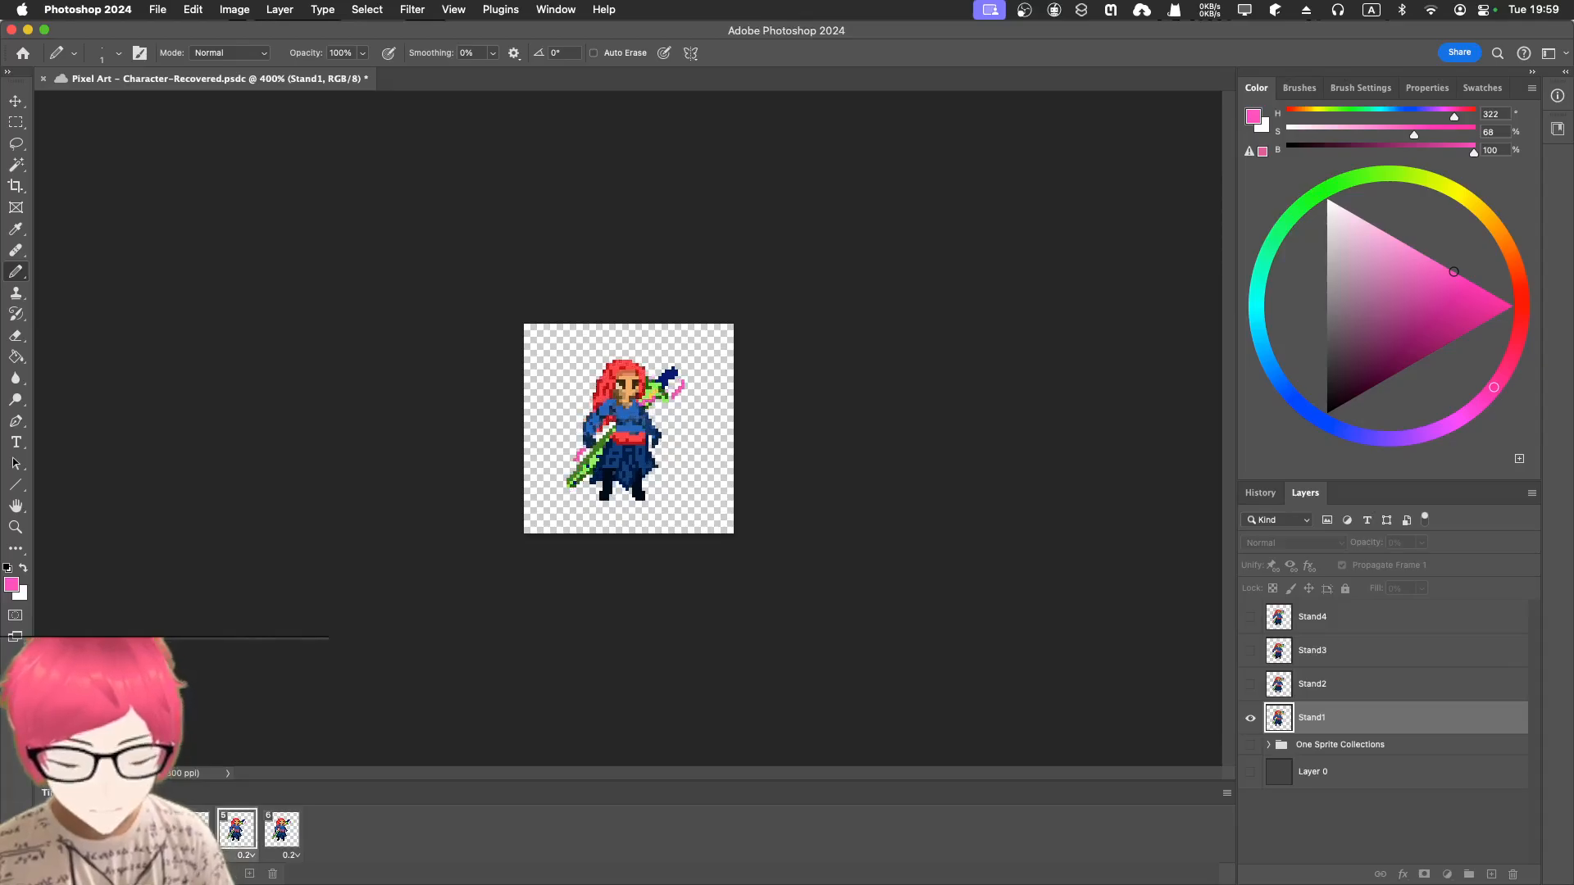
key("space")
key("space")
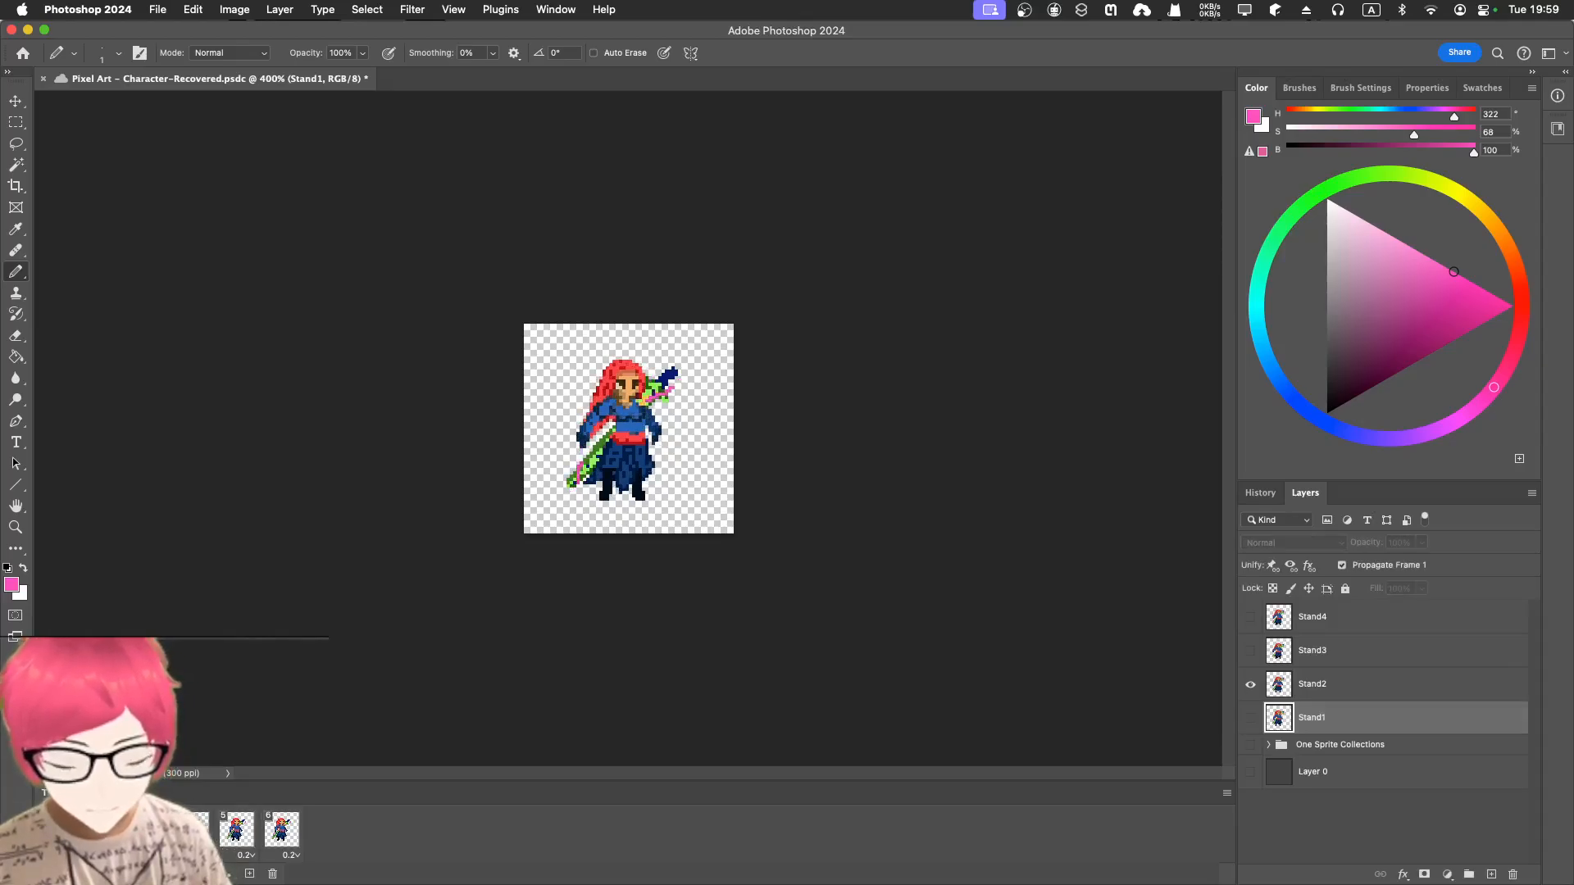
- Set a custom delay of 0.15 seconds for the animation frames
right_click(285, 841)
left_click(276, 836)
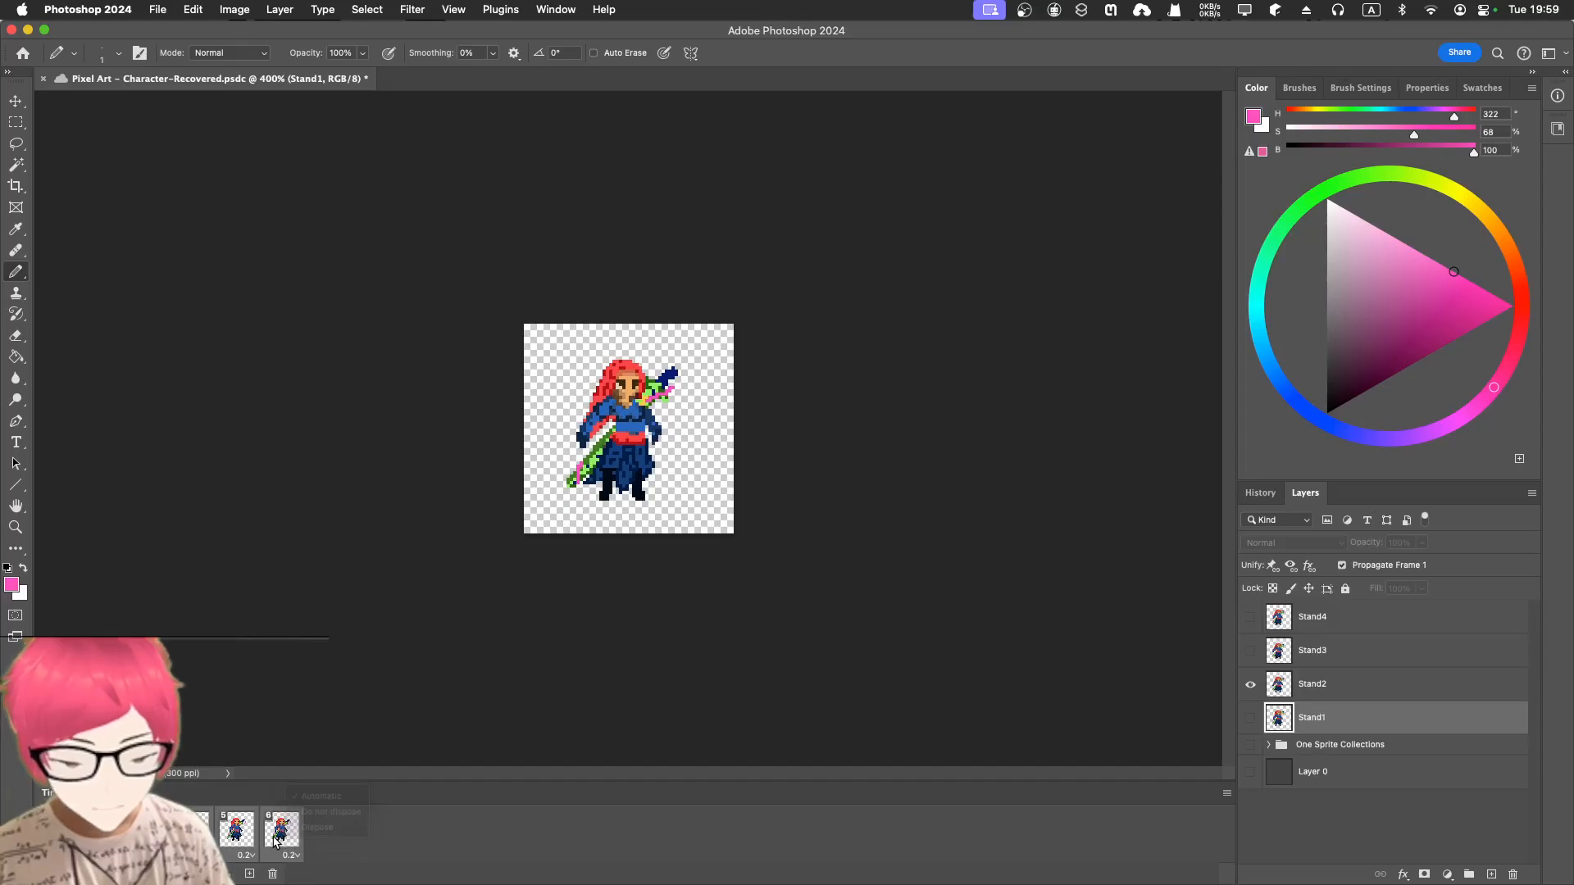
left_click(281, 857)
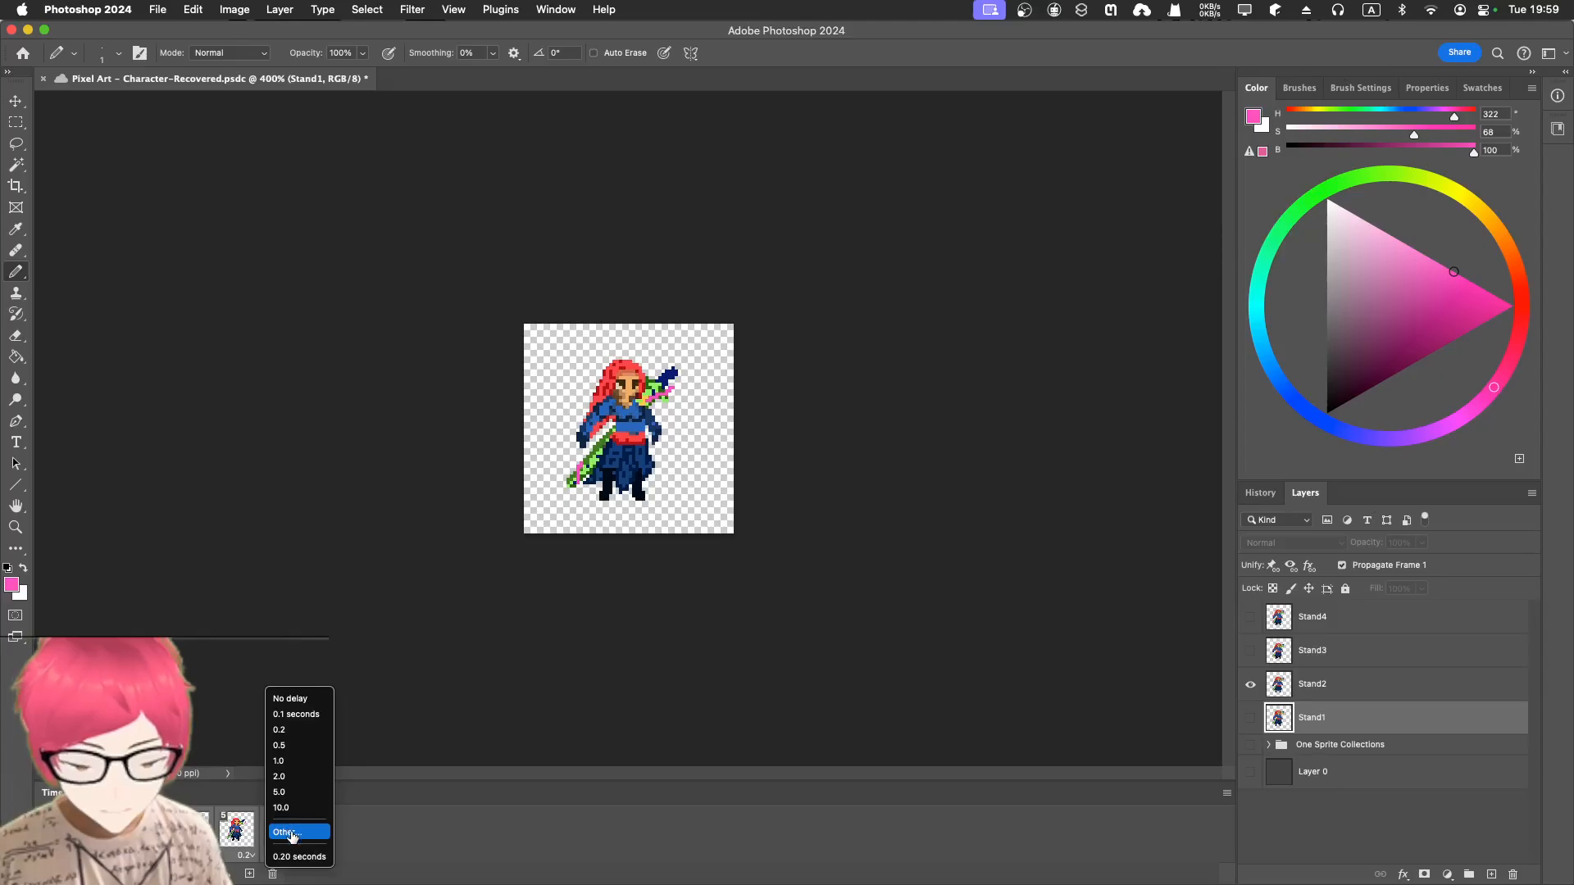
left_click(291, 831)
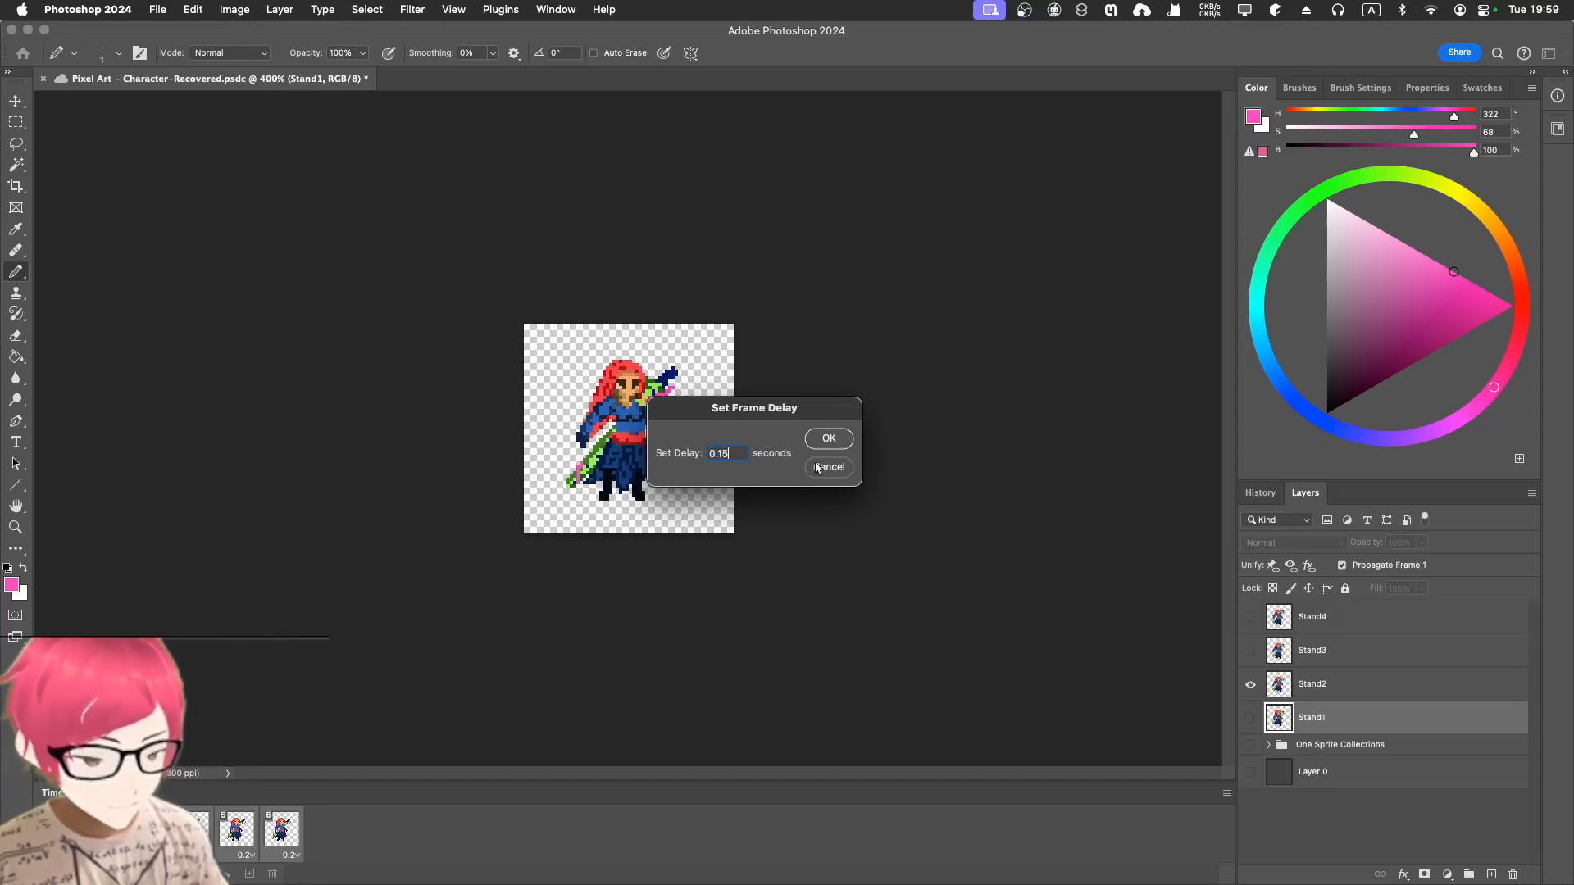
left_click(828, 438)
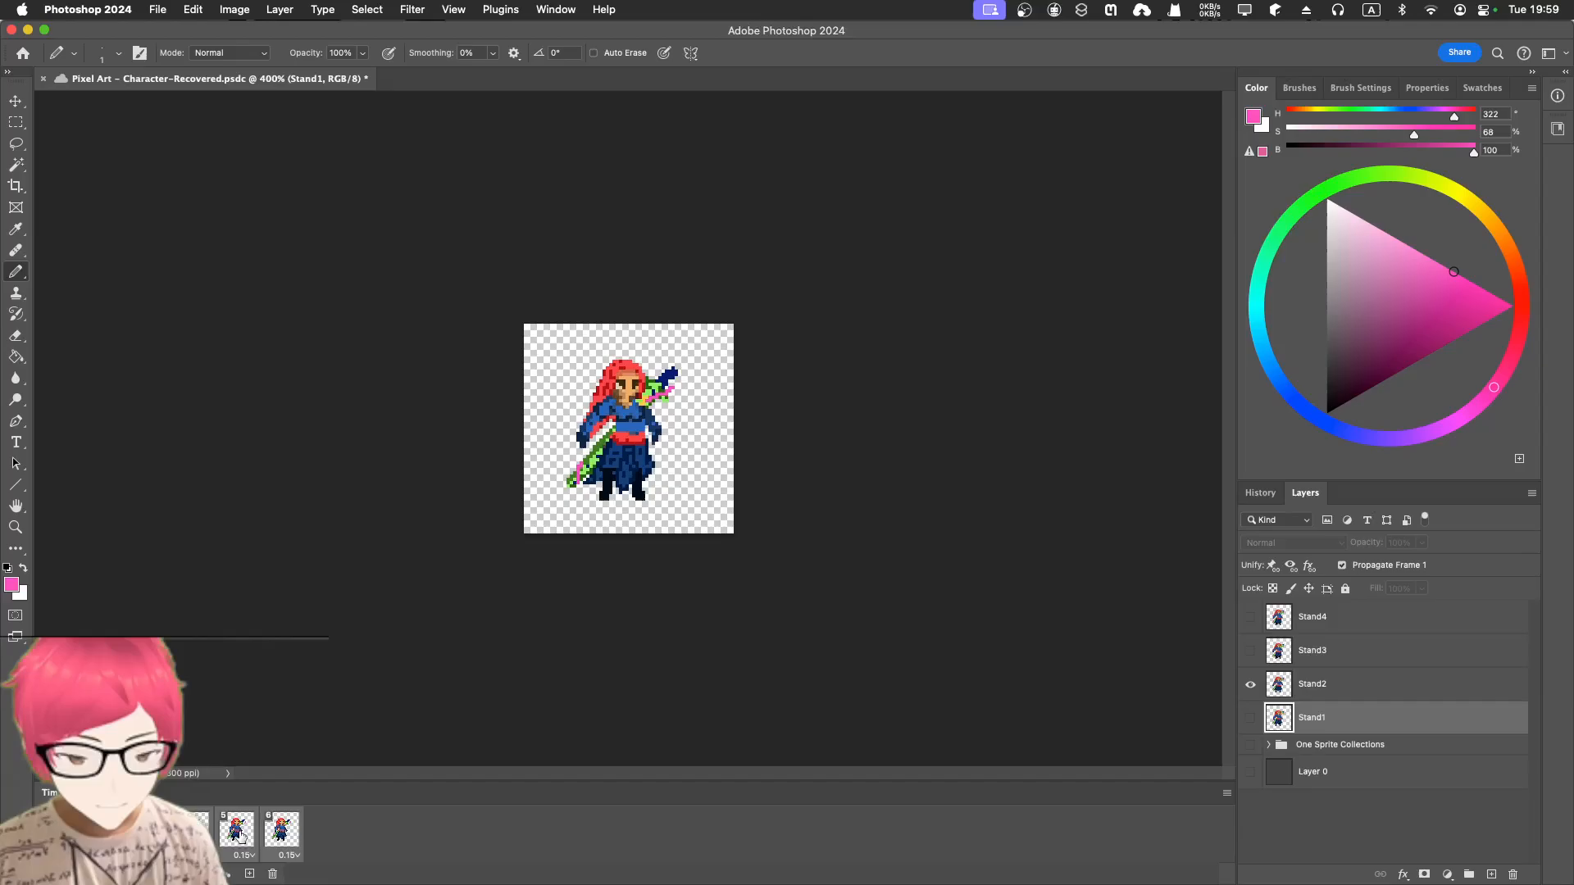
- Play the retimed standing animation at 400% zoom and stop the playback
left_click(181, 874)
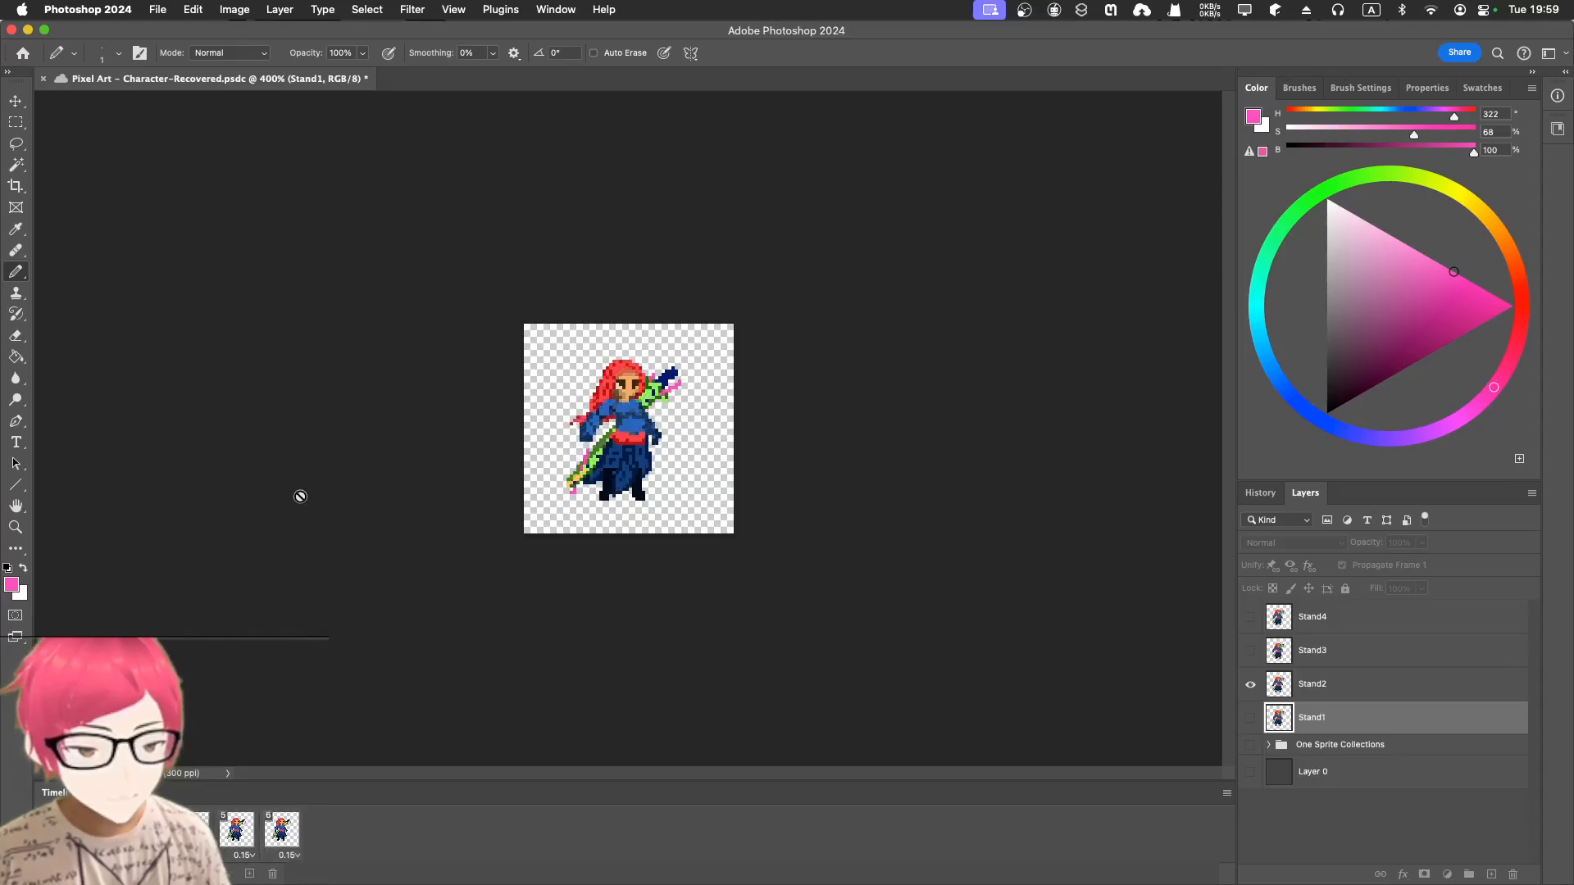
key("space")
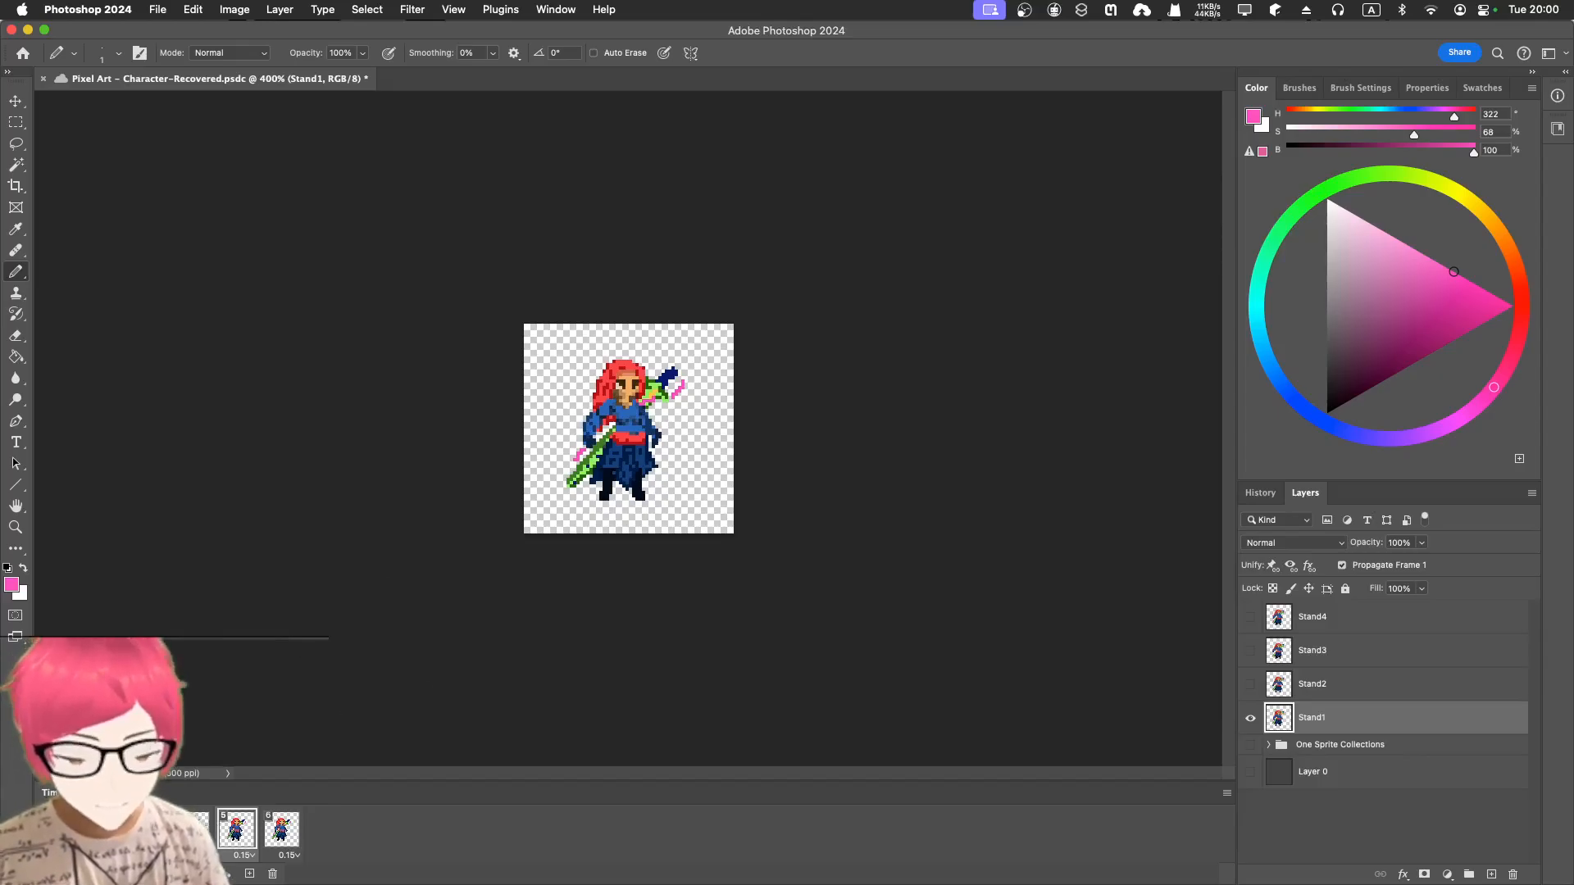
key("space")
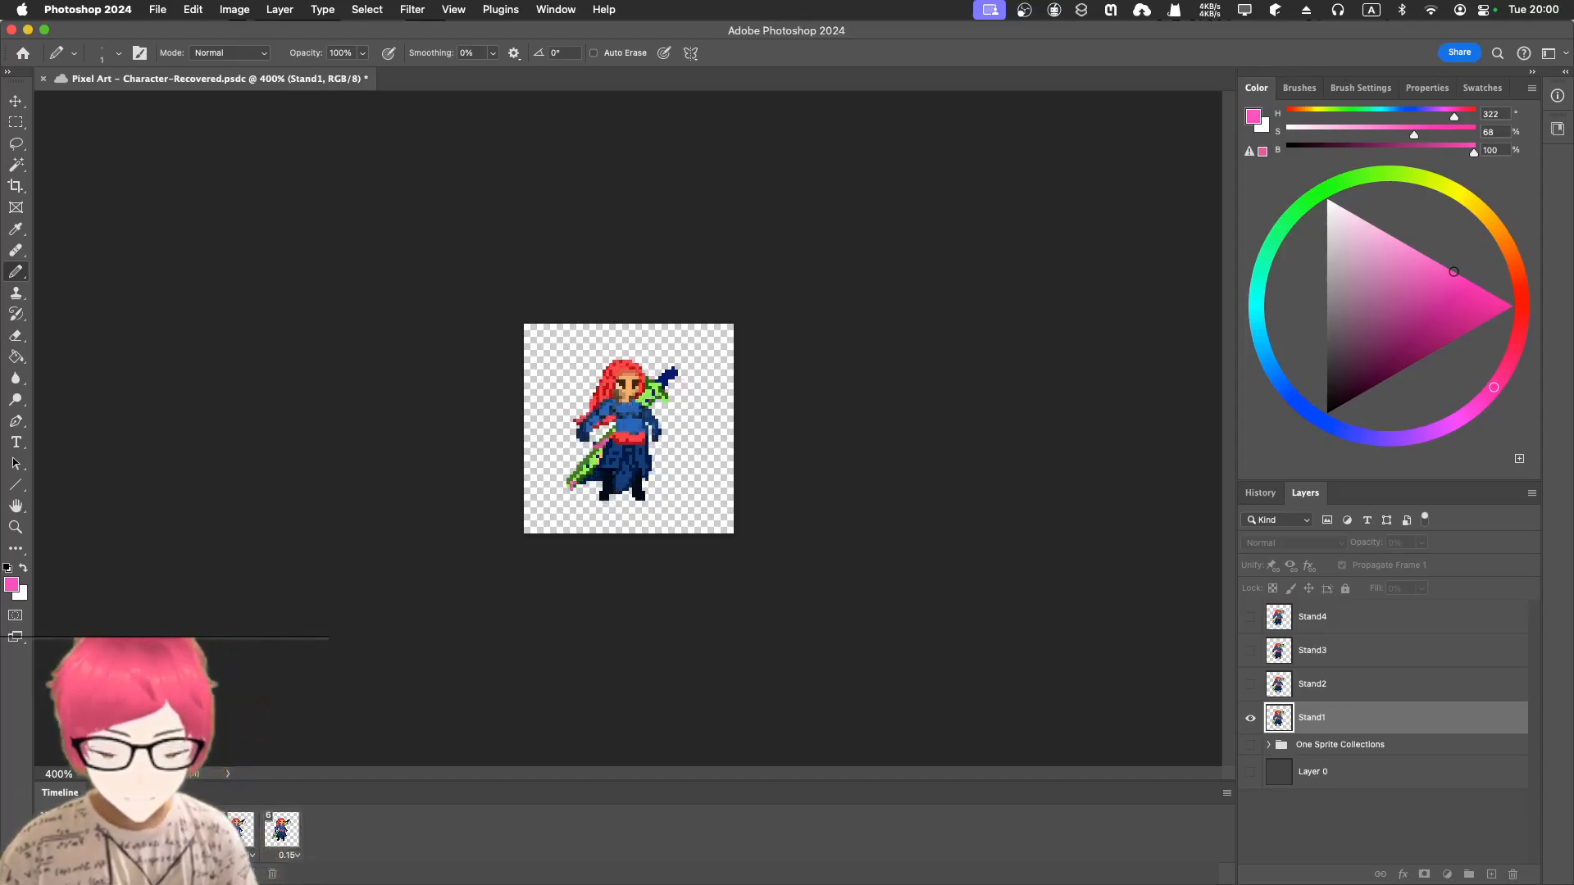
key("space")
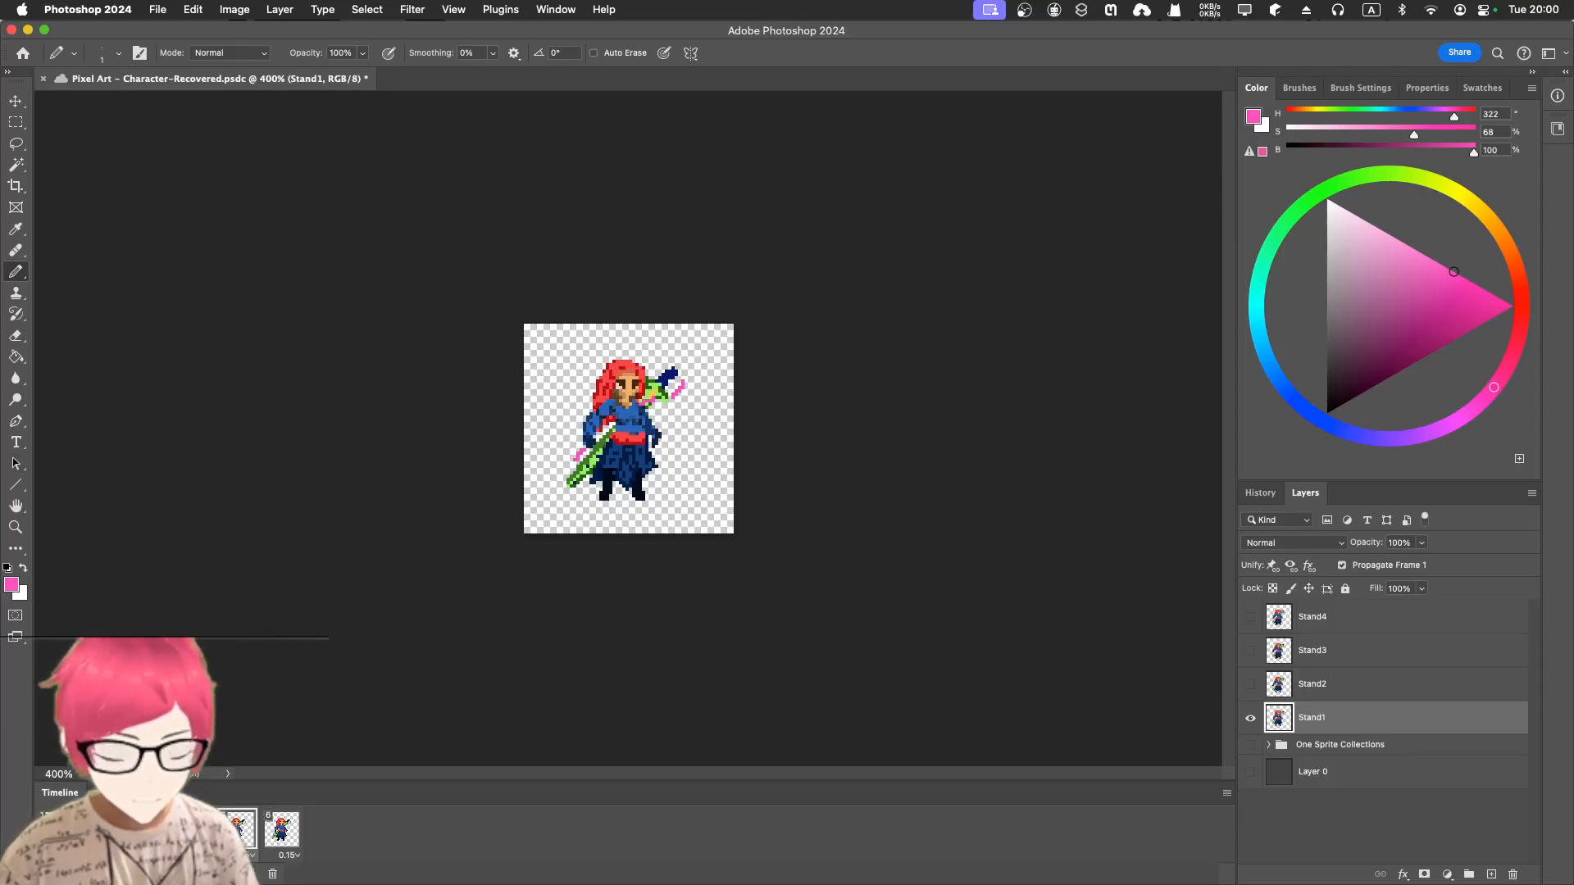
- Examine the Stand1 and Stand2 poses up close at 1600% zoom
key("super+equal")
key("super+equal")
key("super+equal")
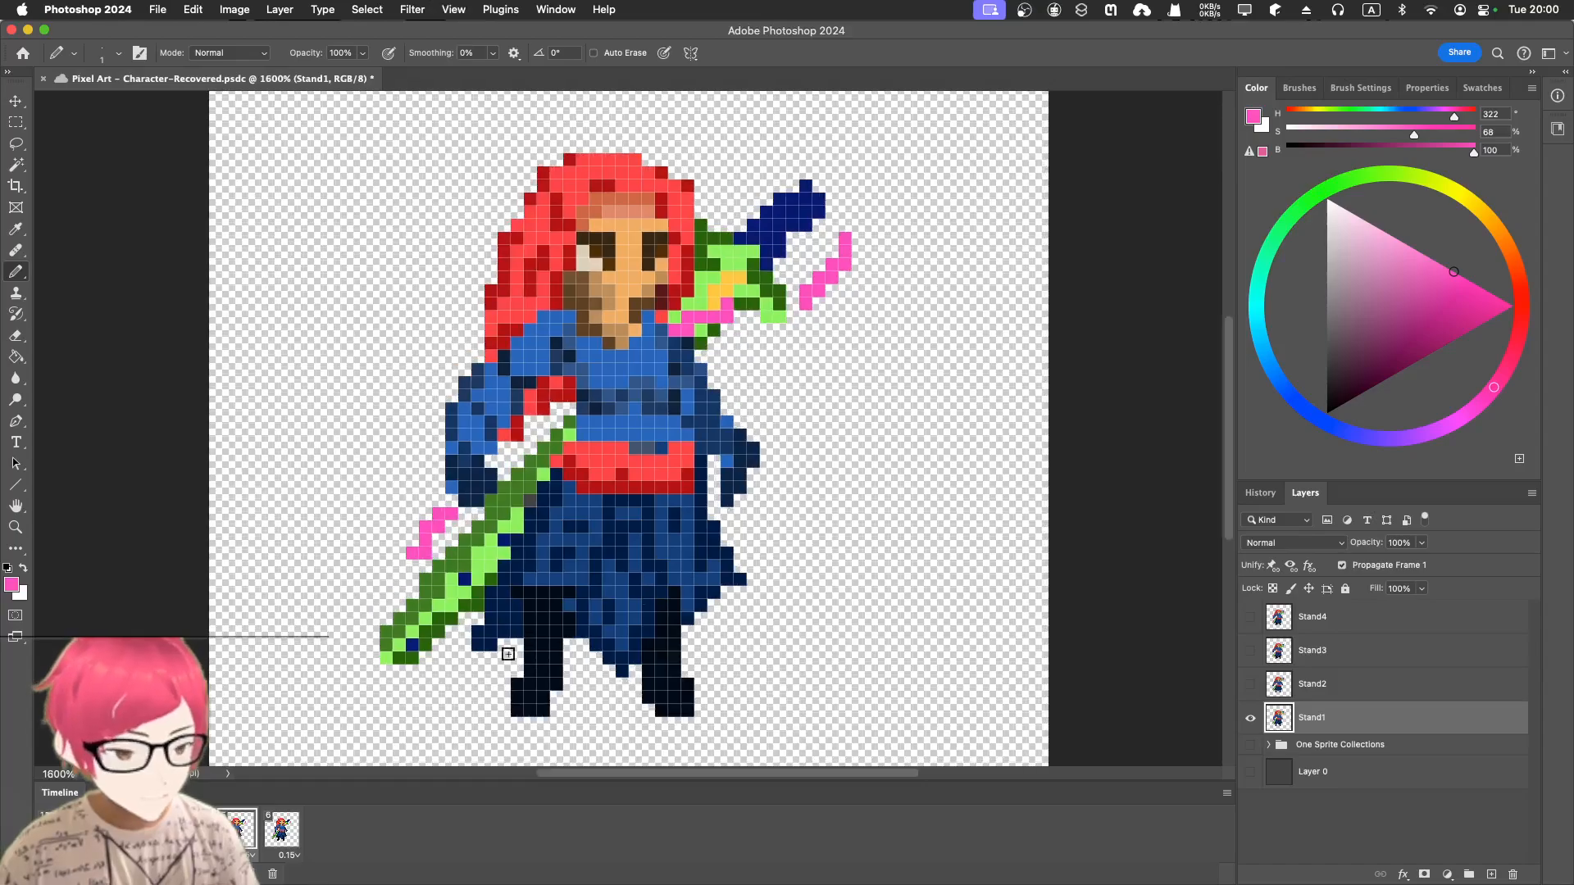
key("space")
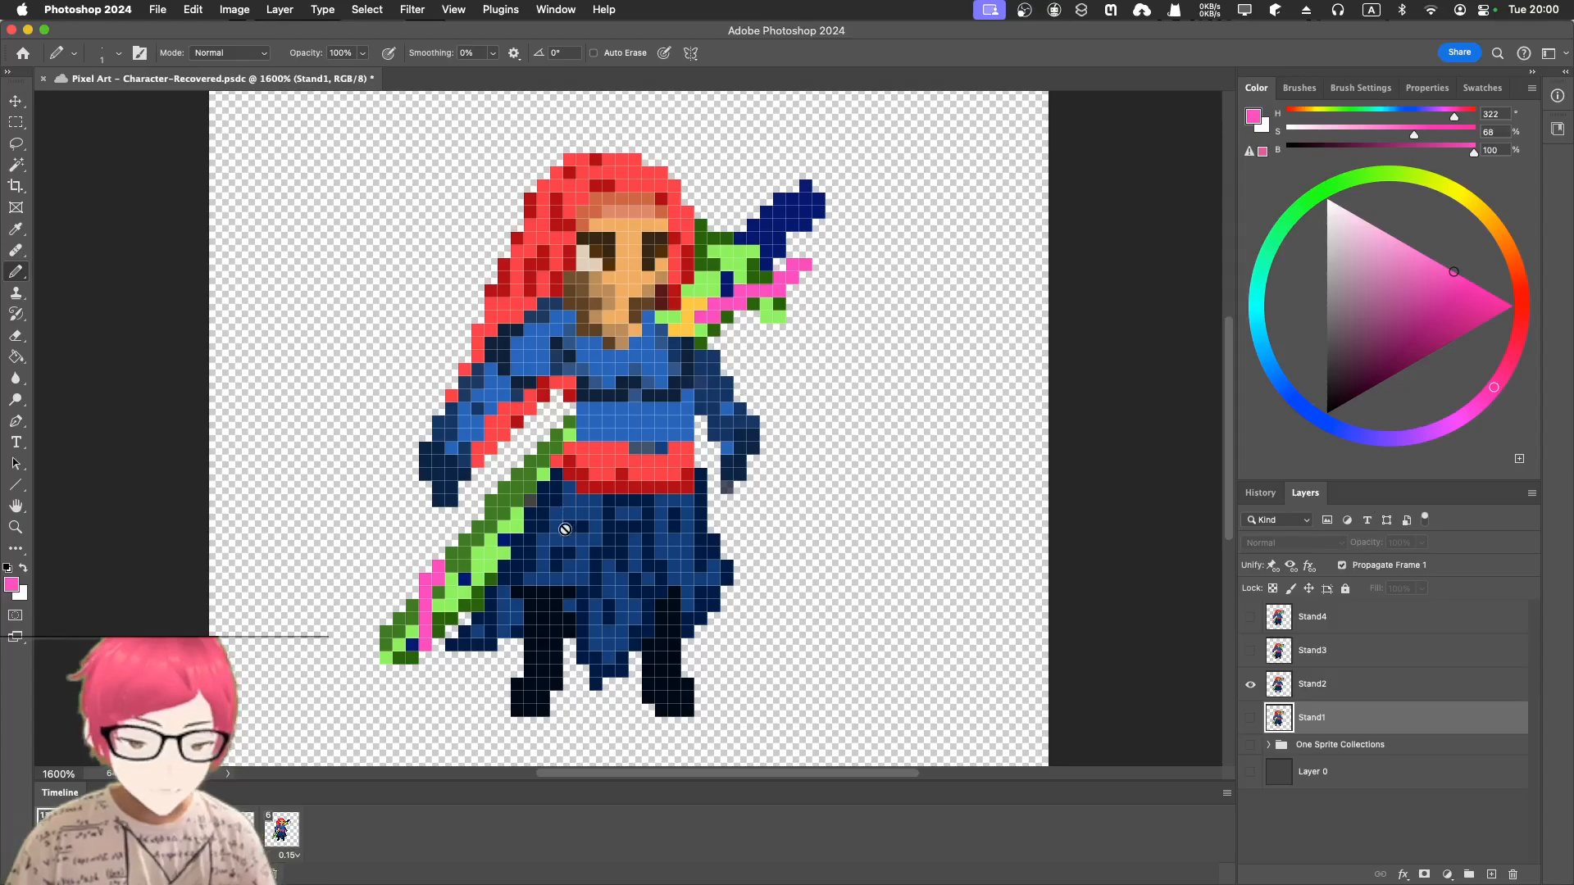
key("space")
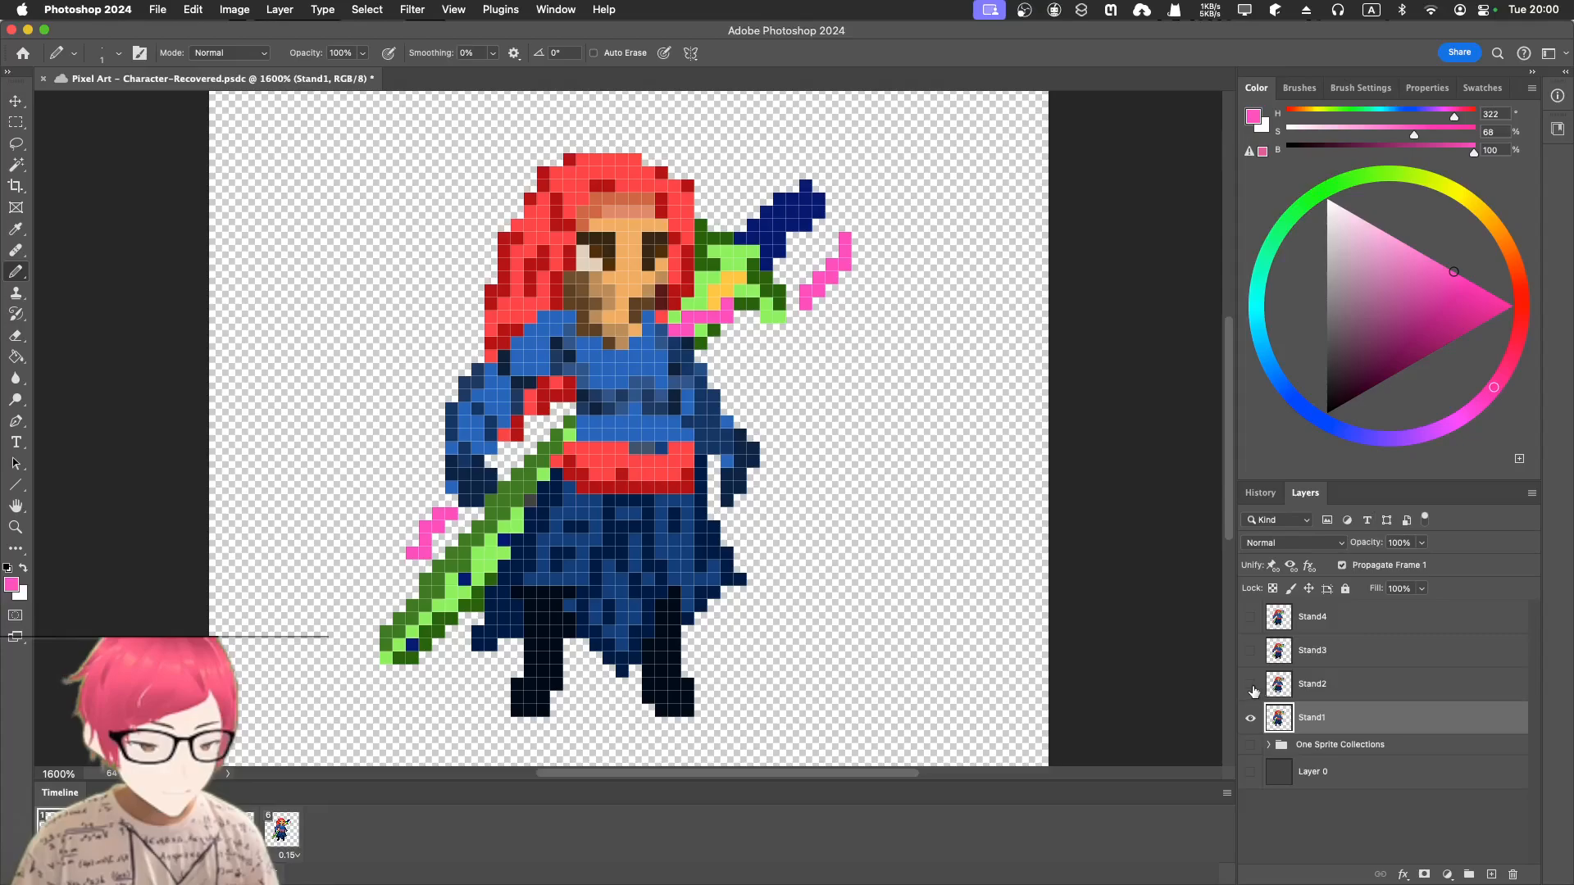
key("space")
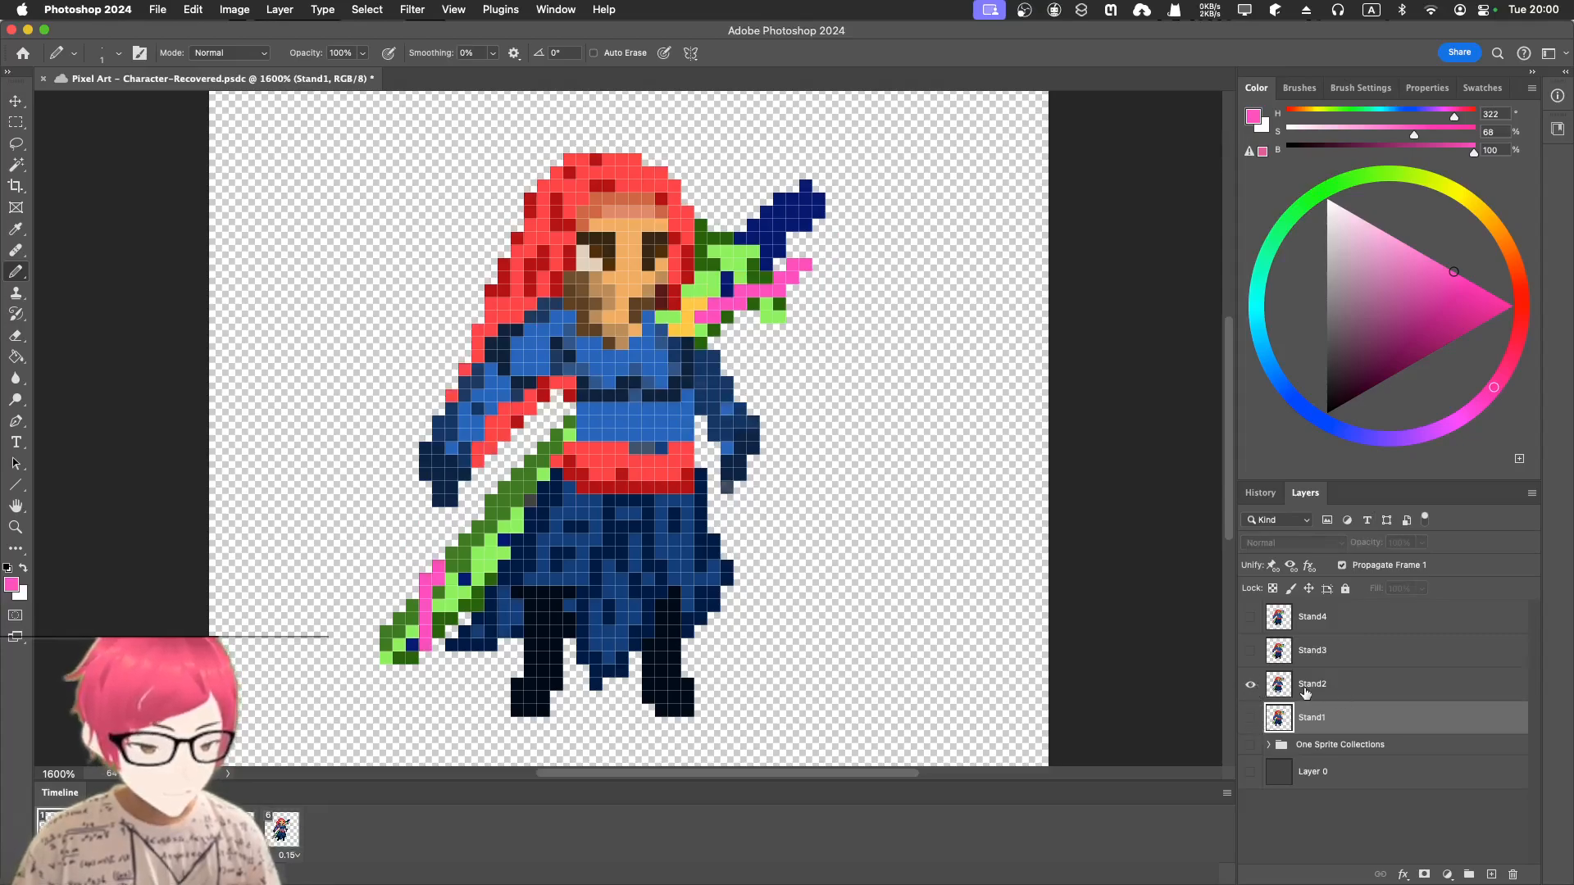
- On Stand2, rework the upper folds on the sword-tip side of the skirt using sampled mid blue and dark navy
left_click(1306, 692)
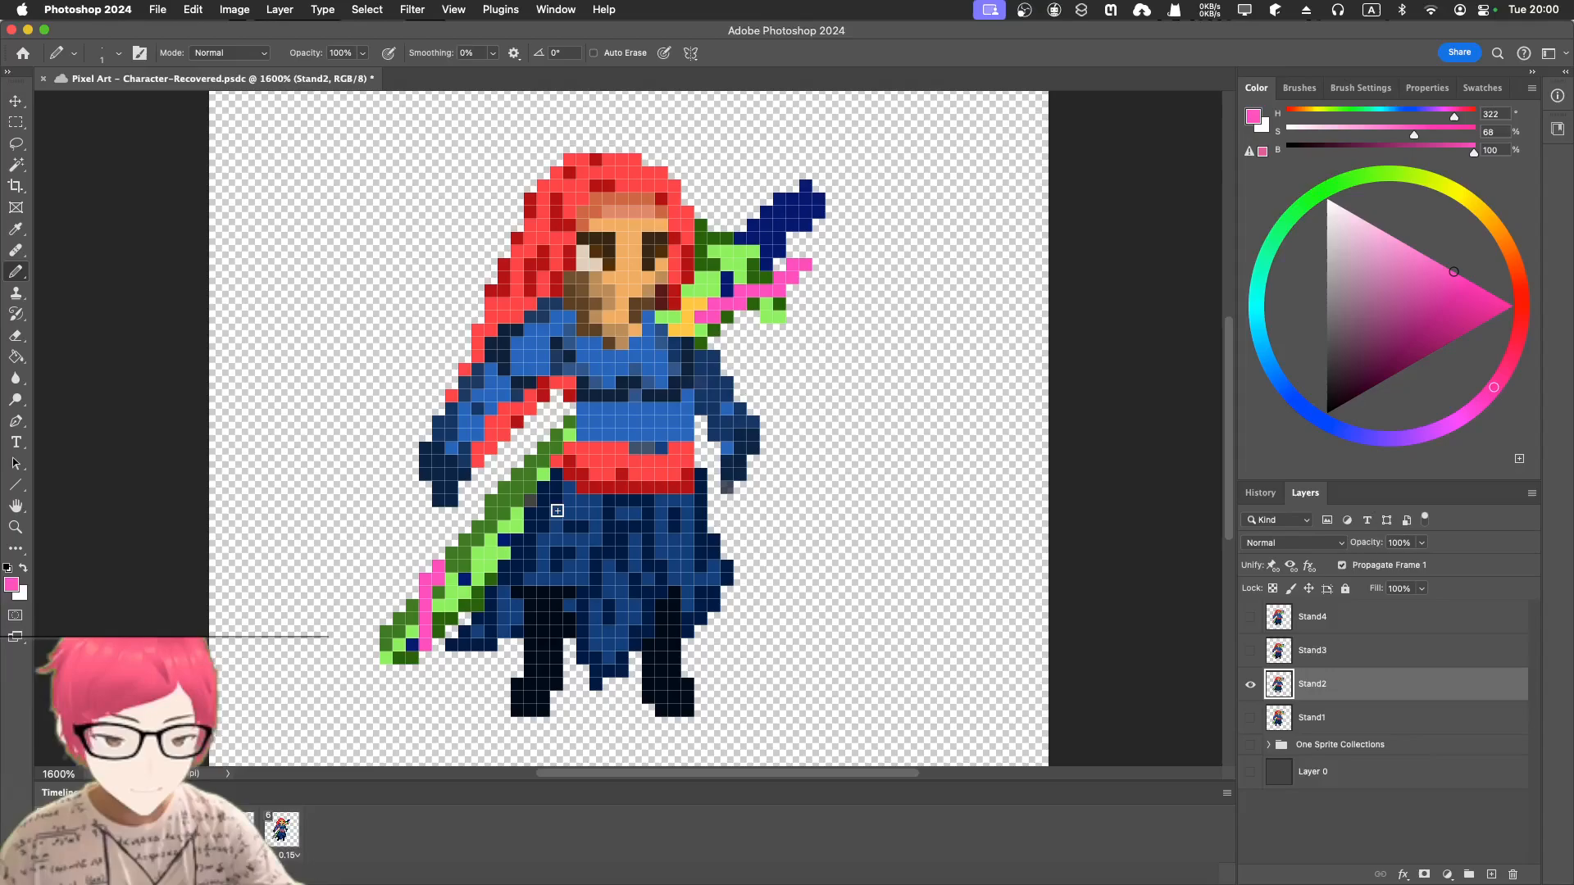
key("i")
left_click(602, 522)
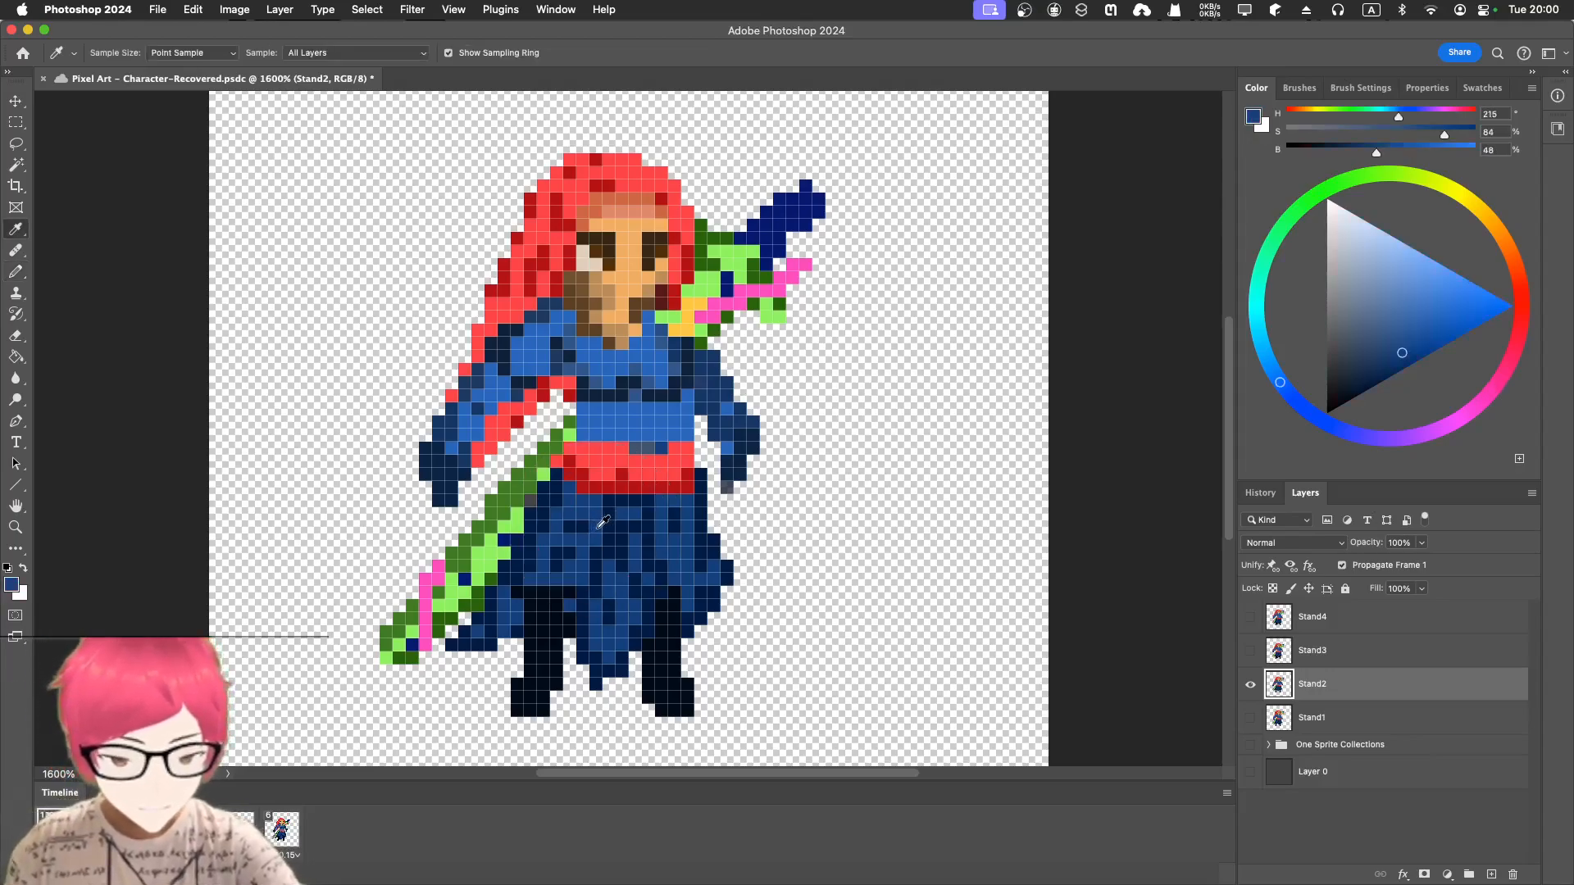
key("b")
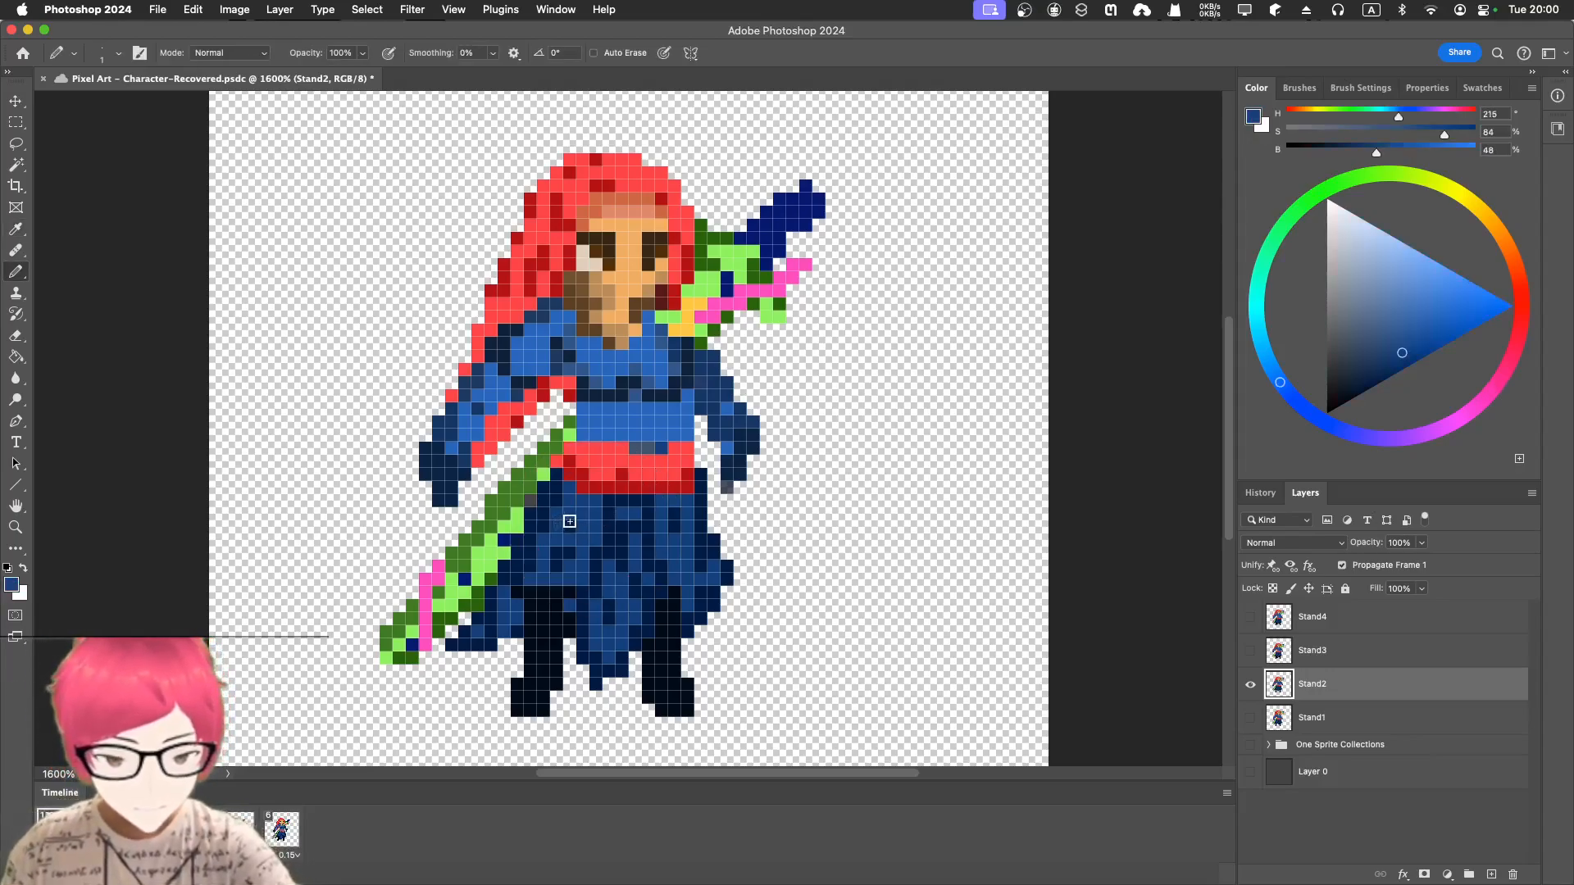
key("i")
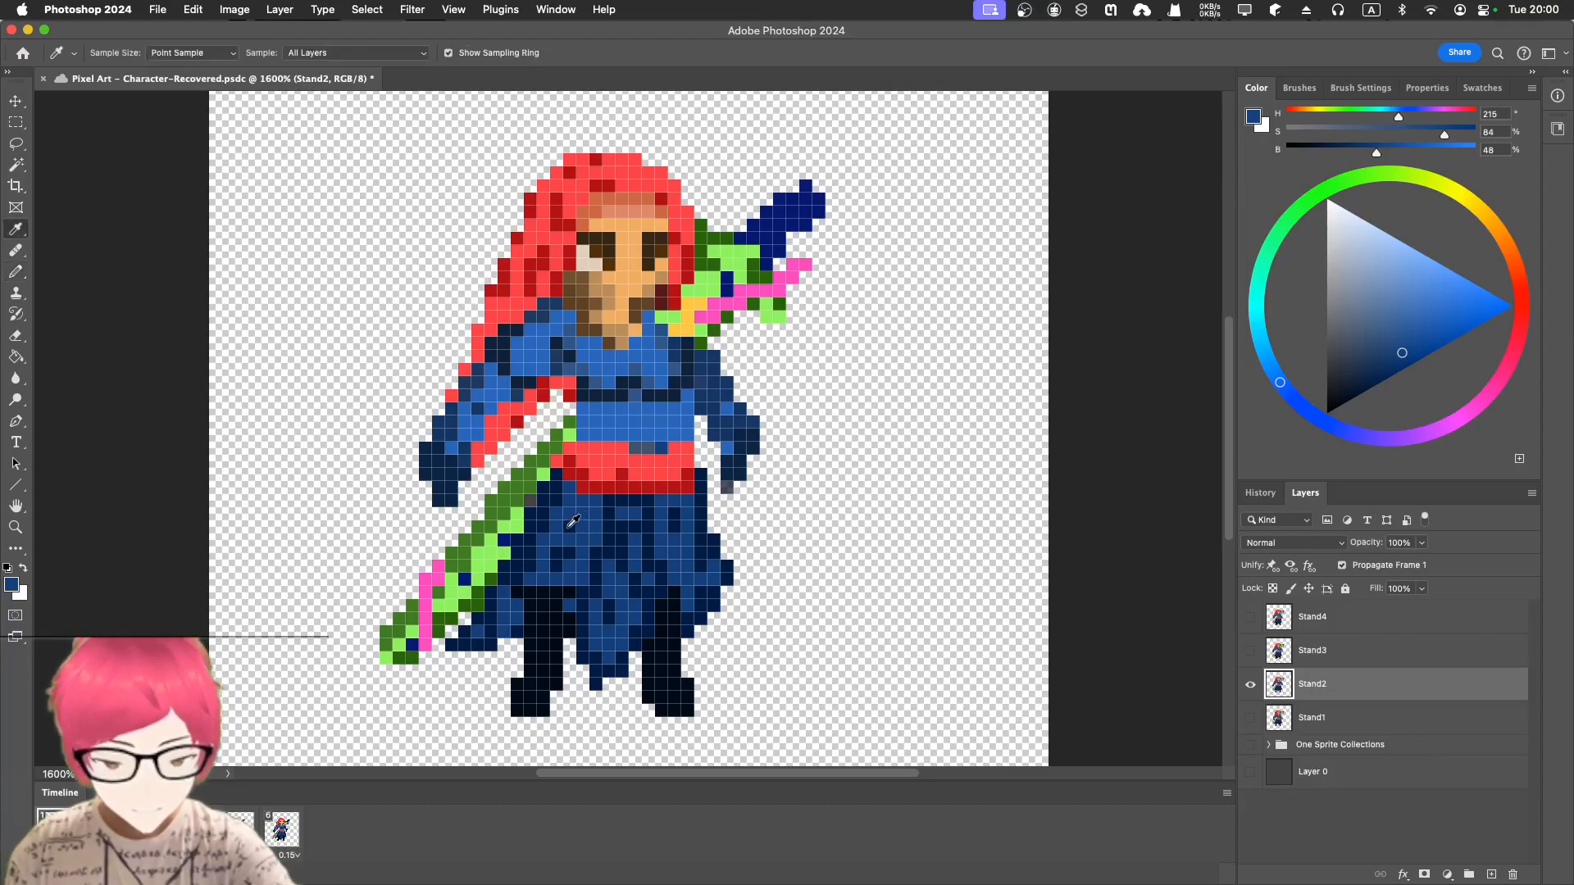
left_click(570, 525)
key("b")
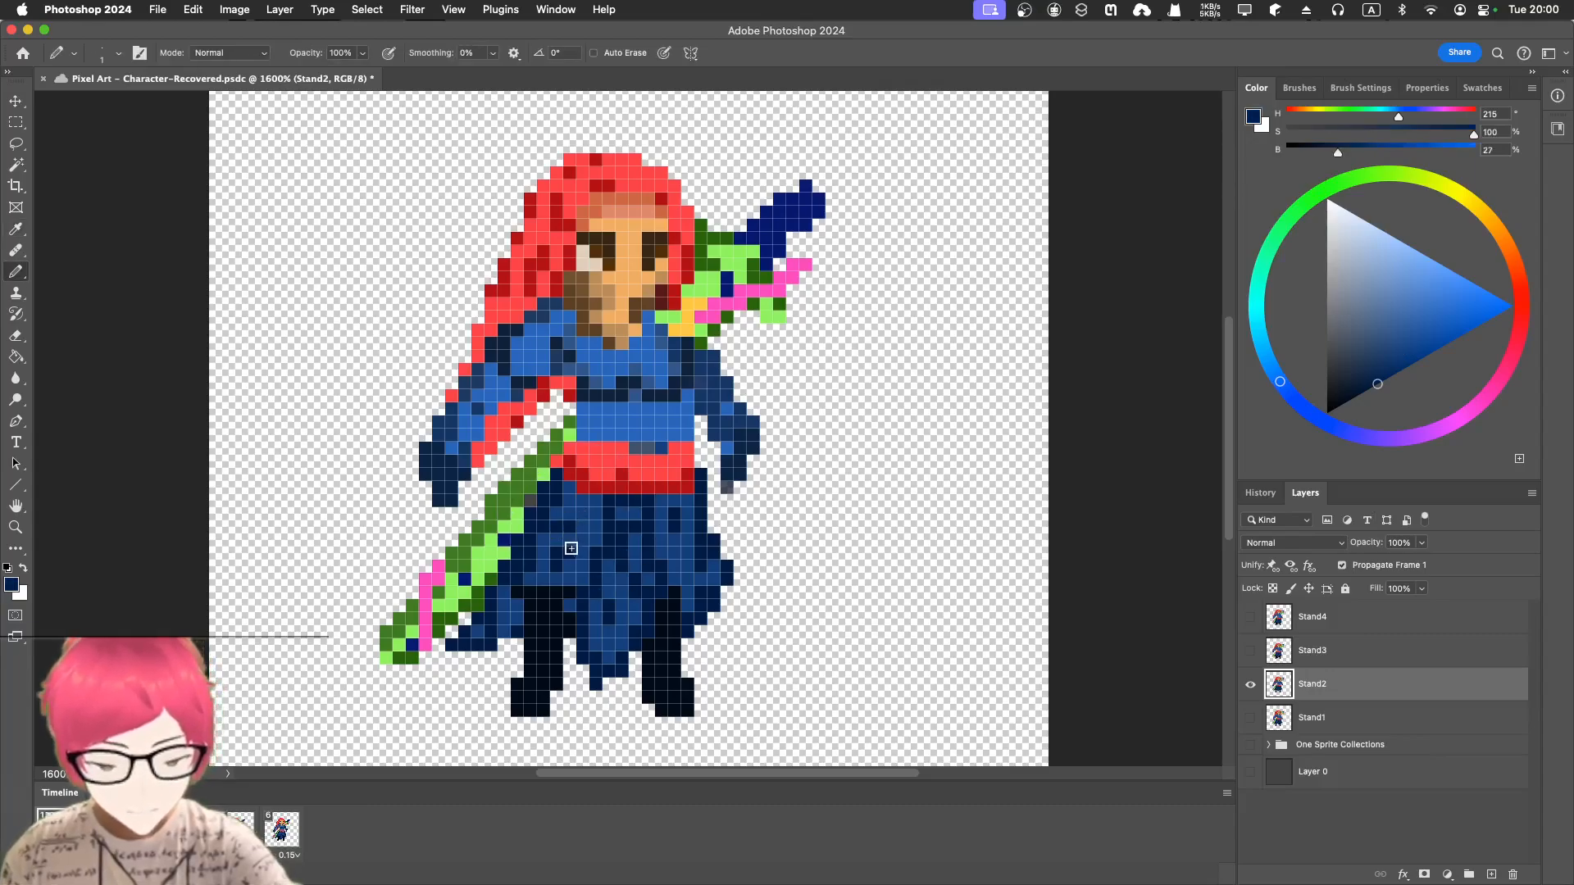
- Continue down the same side of Stand2's skirt, reshaping the lower fold pixels with the sampled mid blue and dark navy
key("i")
left_click(576, 551)
key("b")
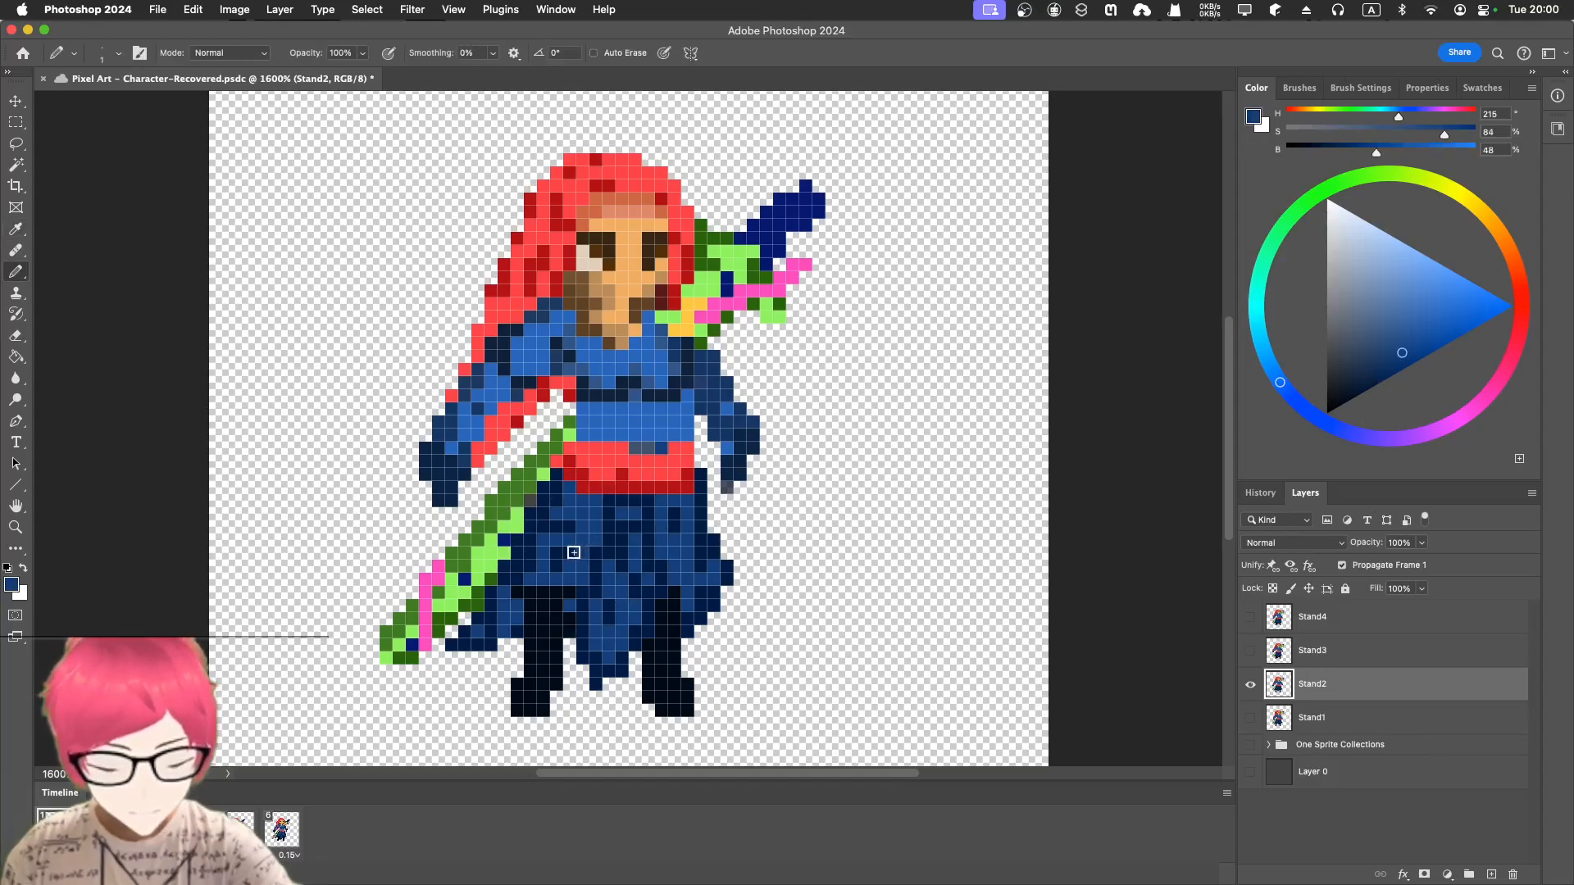
key("i")
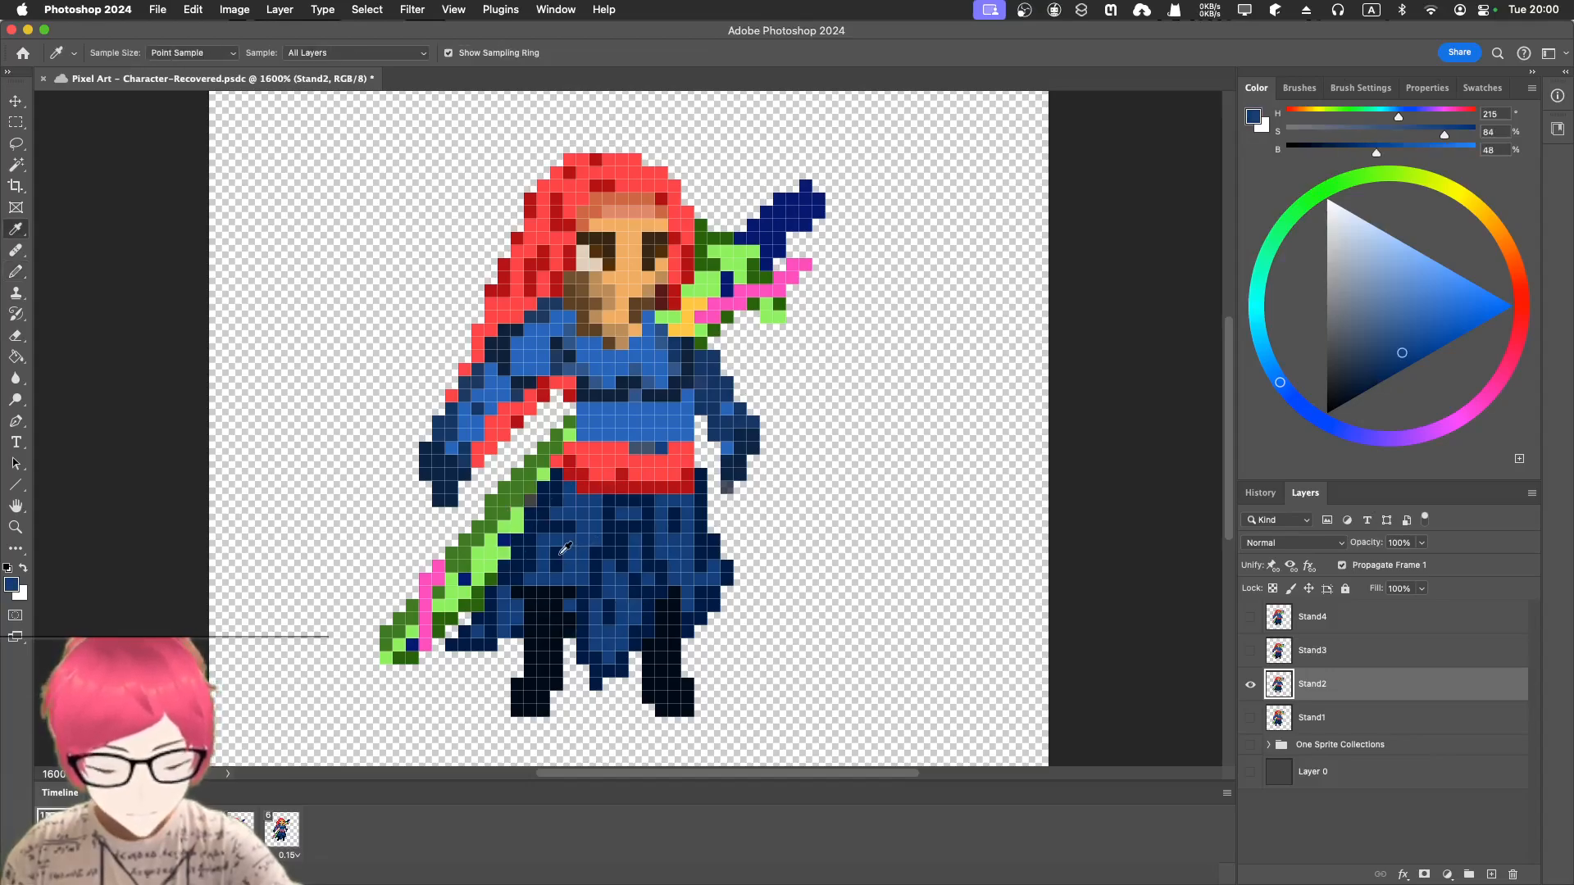
left_click(548, 557)
key("b")
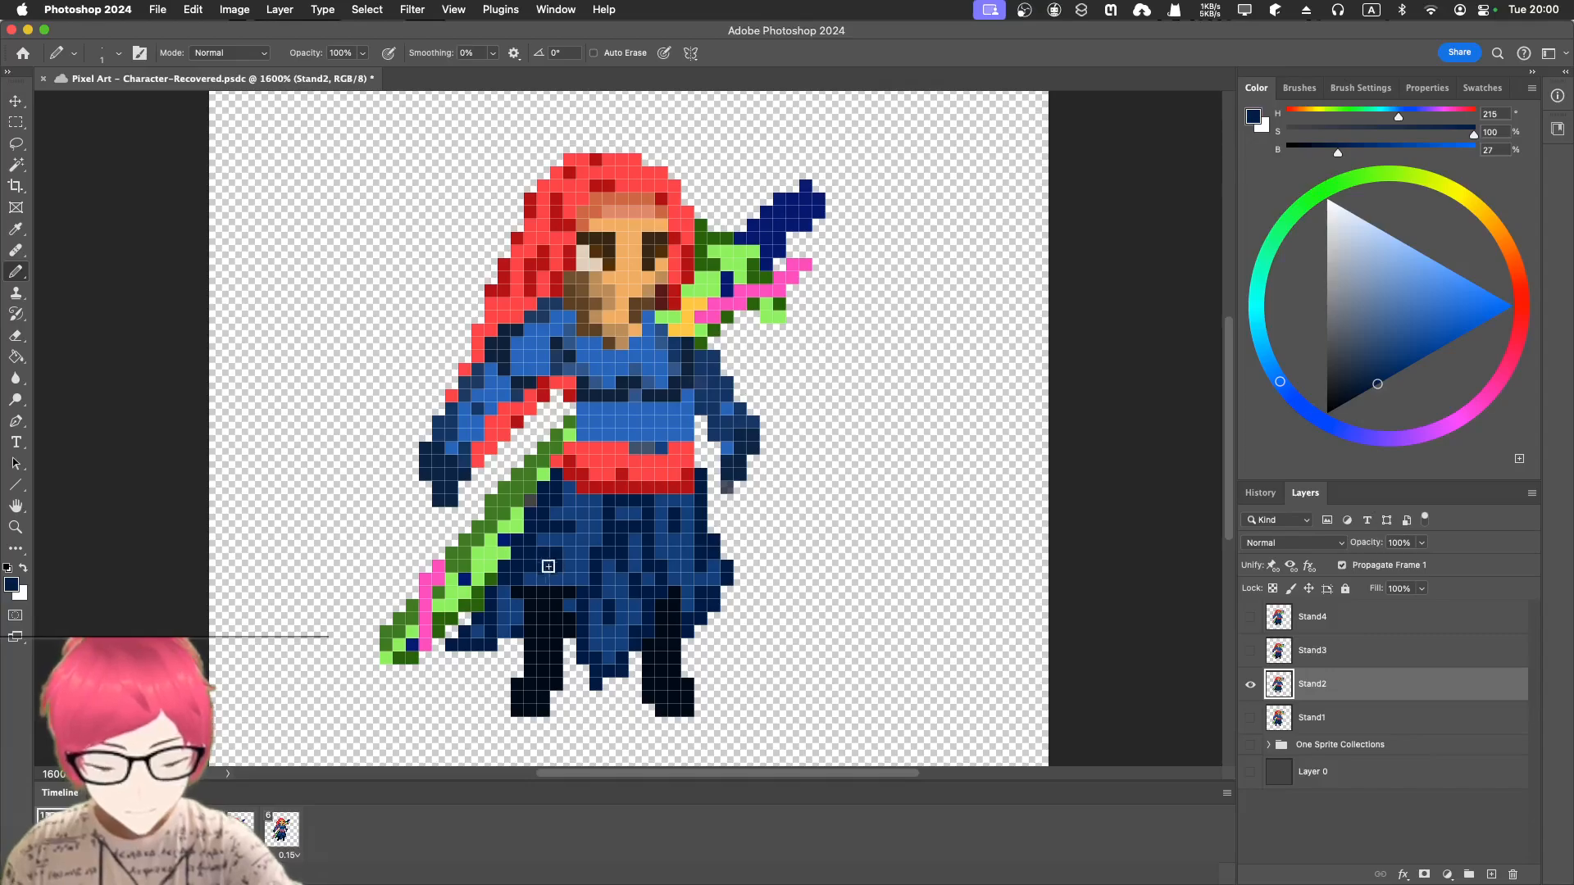
- Cover the folds in the centre of Stand2's skirt with mid blue and redraw them in dark navy
key("i")
left_click(629, 512)
key("b")
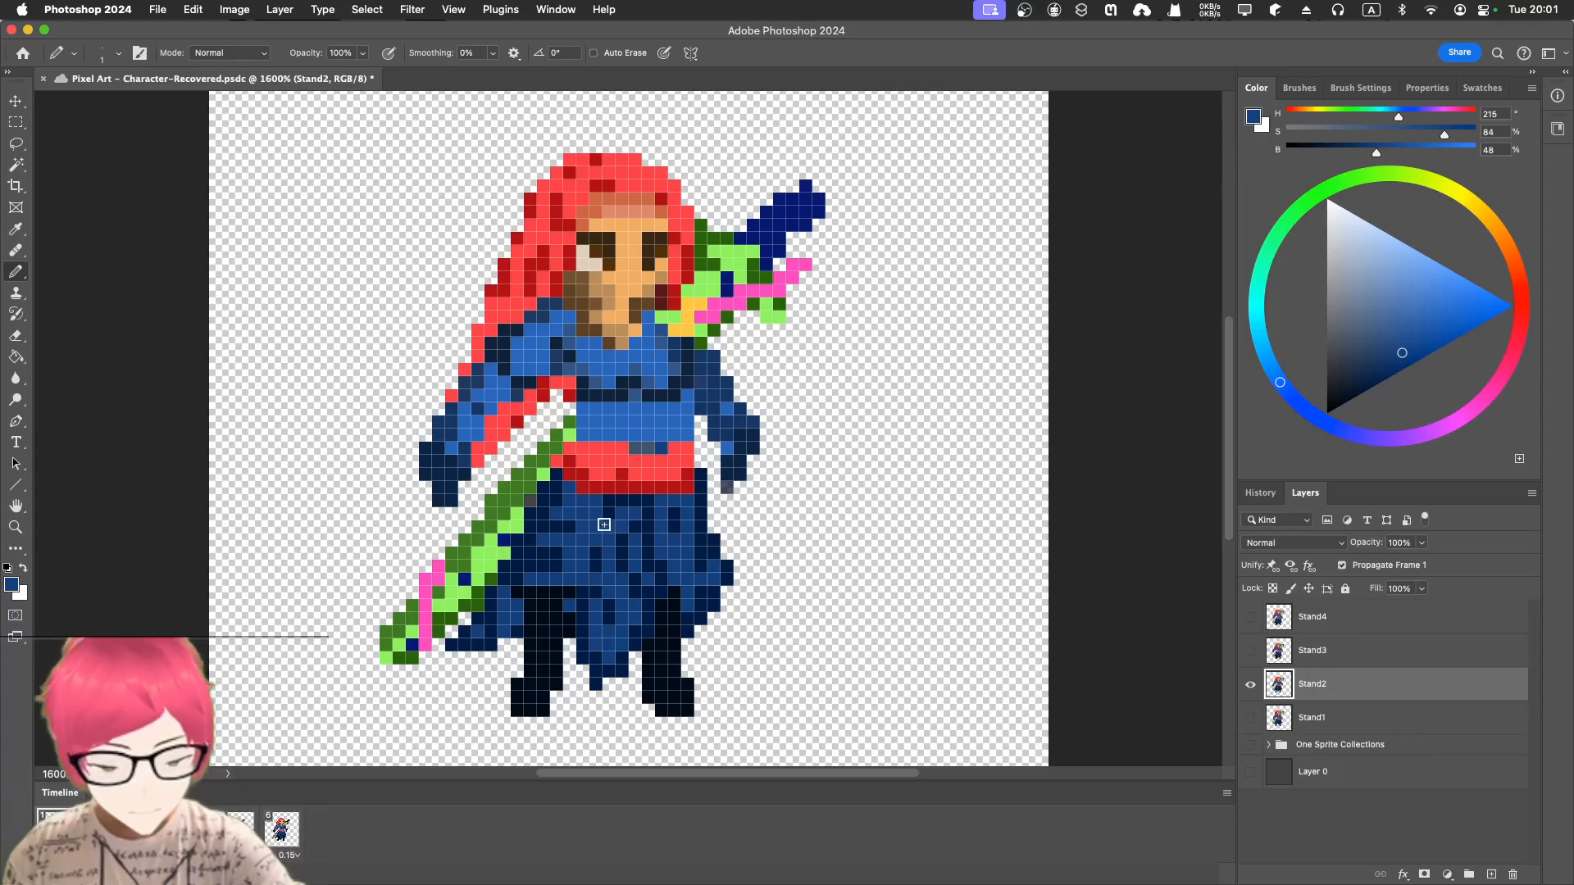
key("i")
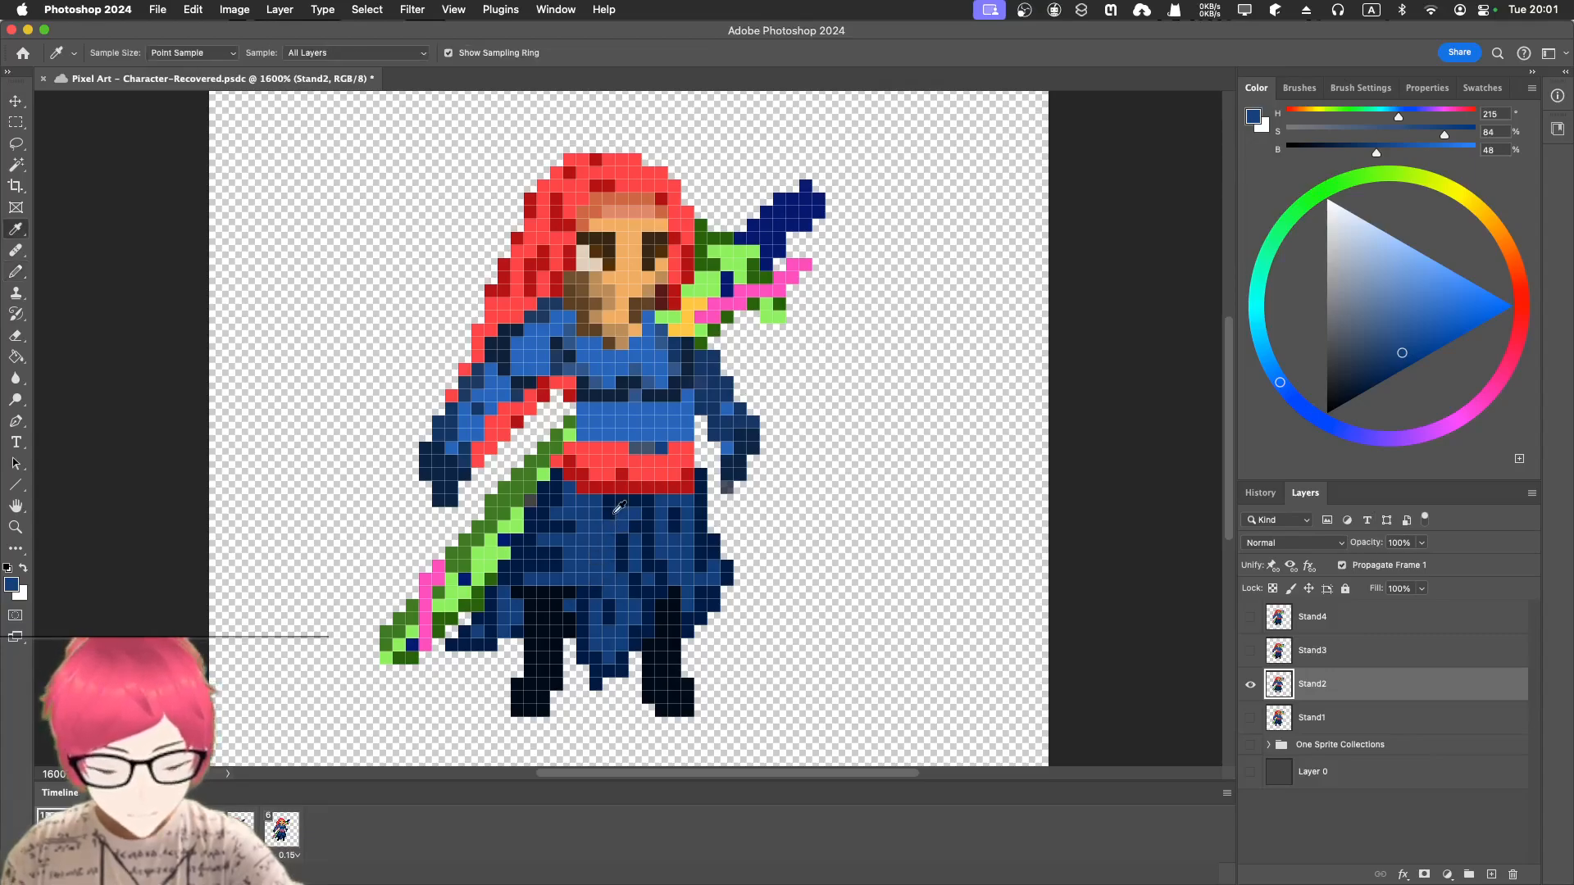
left_click(606, 514)
key("b")
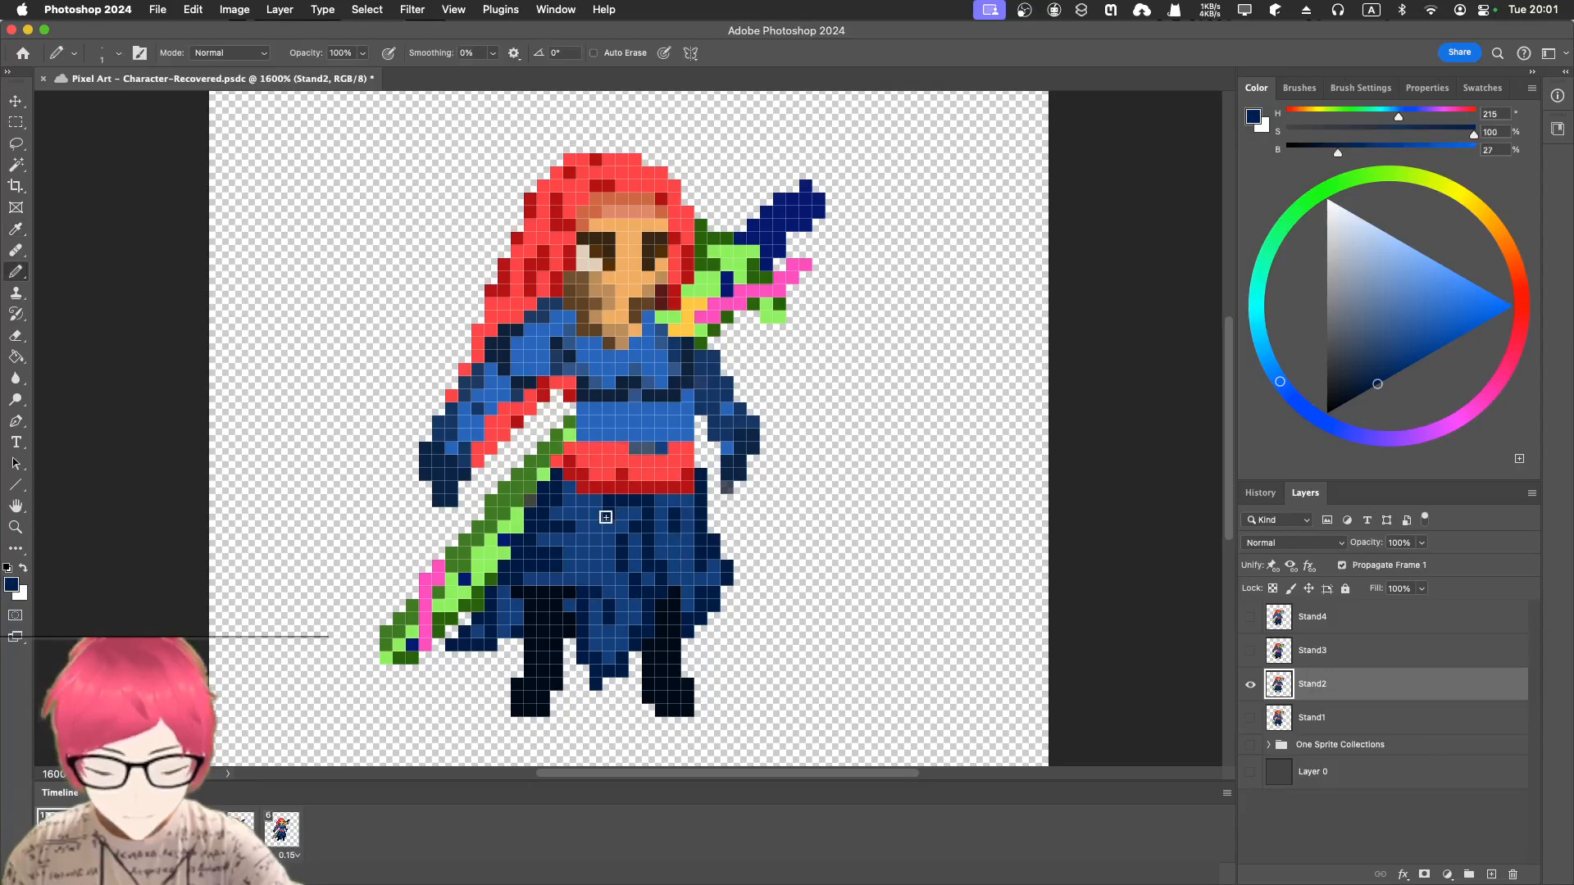
- Cover the folds on the other side of Stand2's skirt with mid blue and redraw vertical folds in dark navy
key("i")
left_click(663, 529)
key("b")
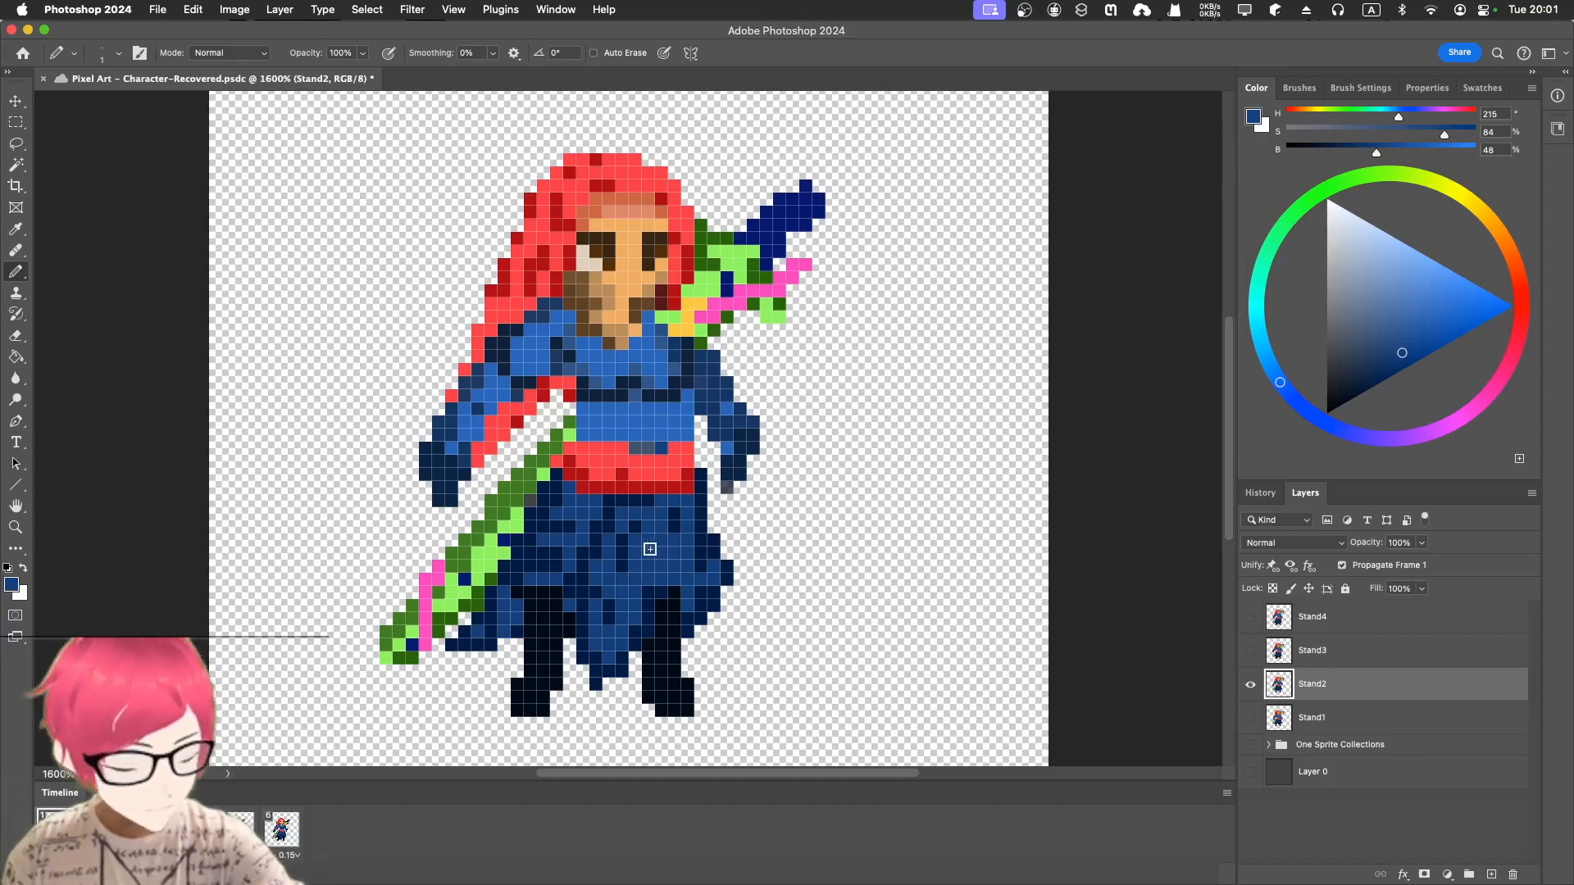
key("i")
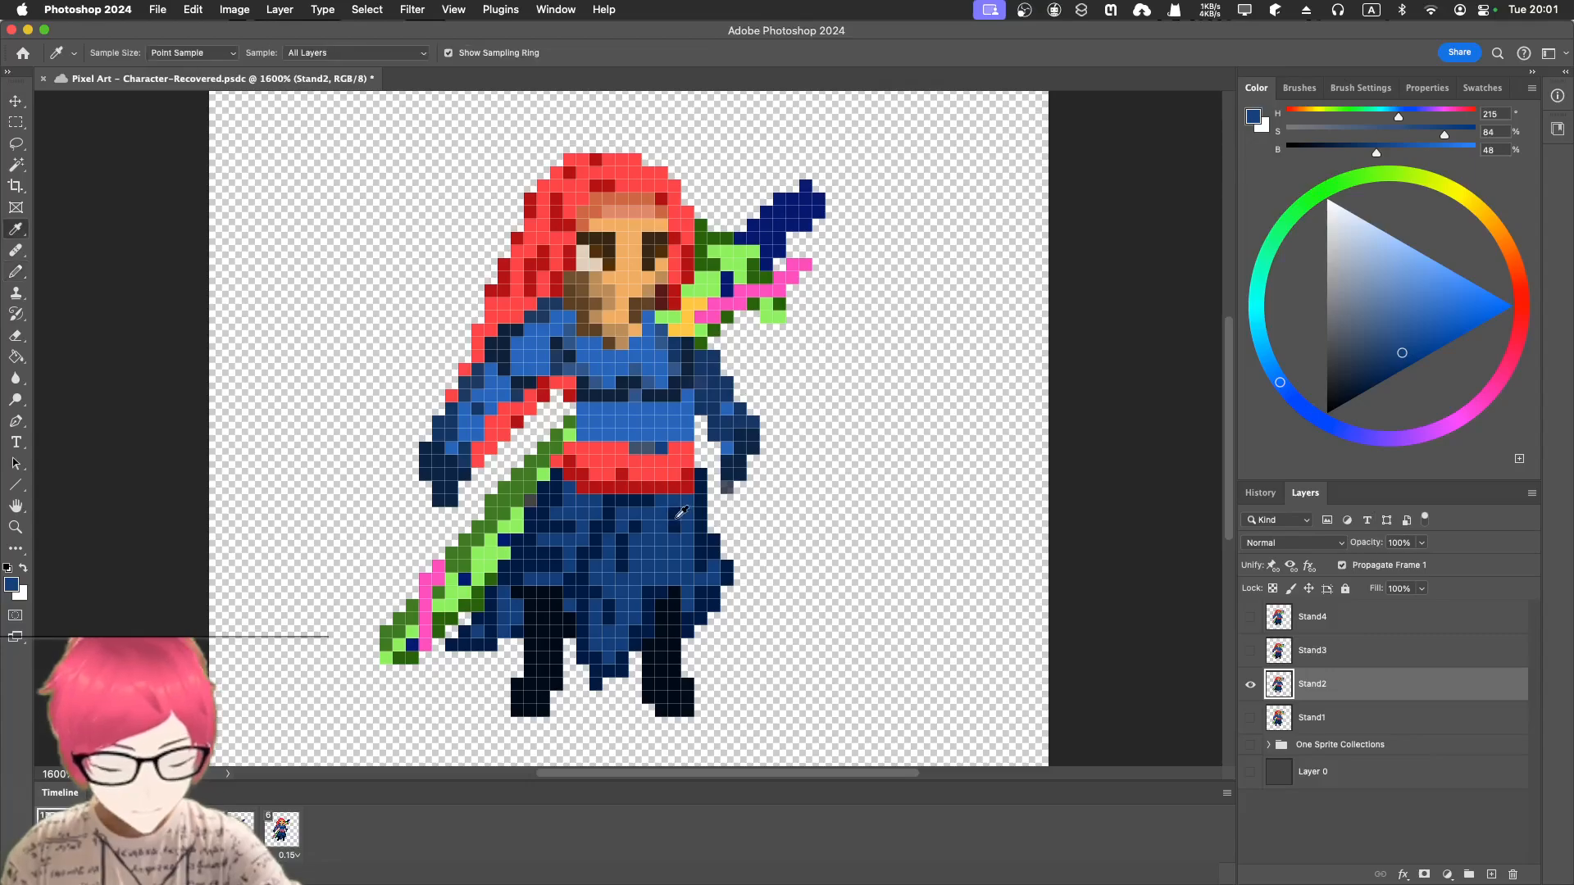
left_click(658, 518)
key("b")
left_click_drag(650, 513, 644, 583)
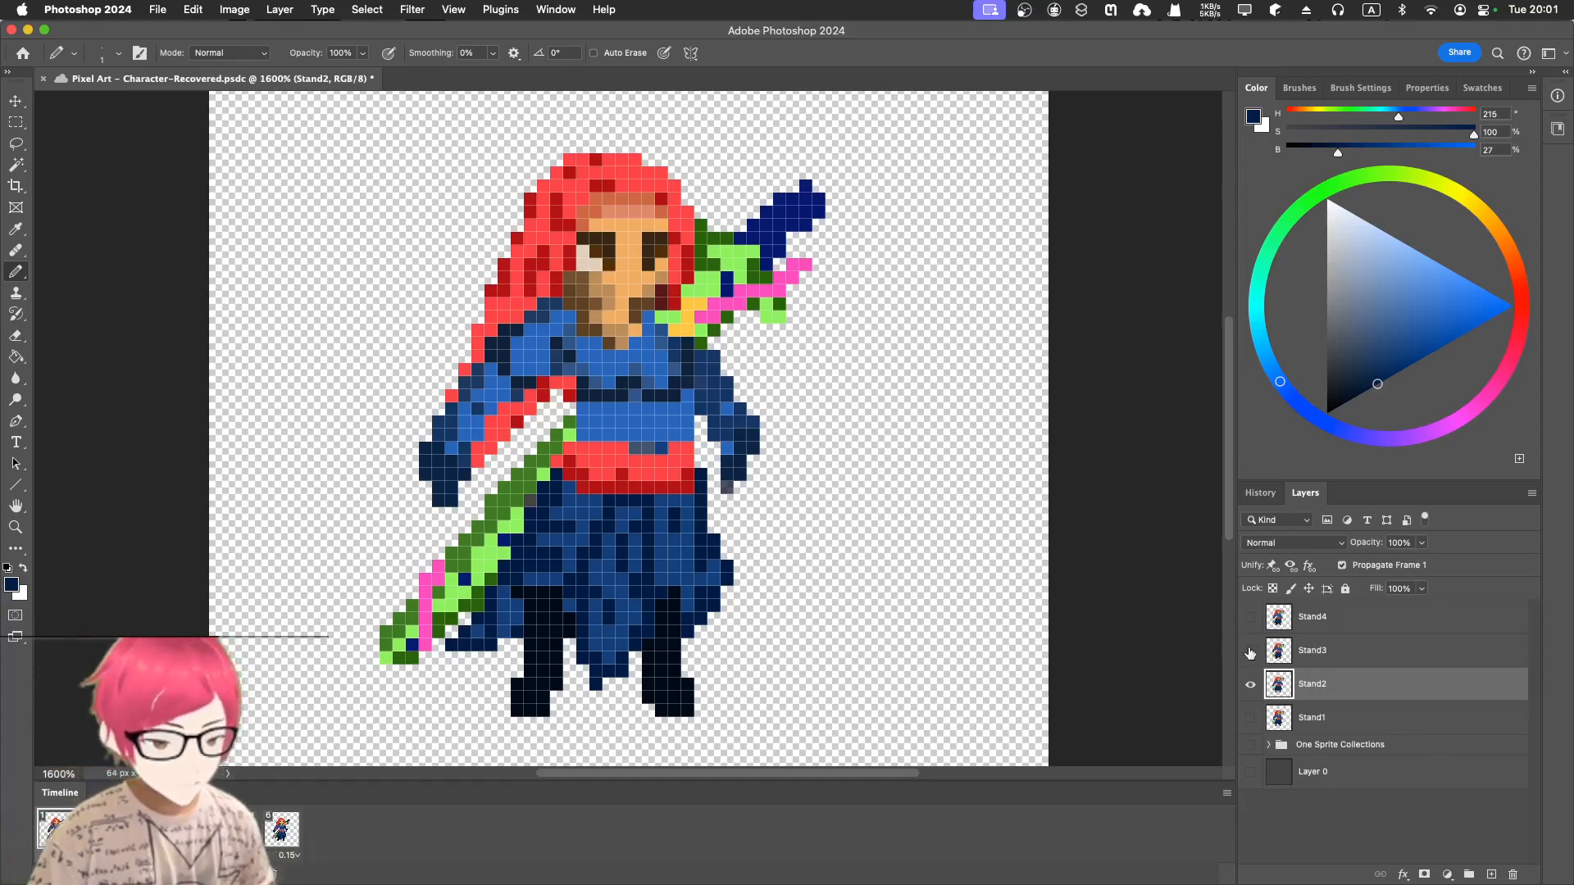
- Play the animation with the reworked skirt, view it at 600% zoom, and stop the playback
left_click(284, 832)
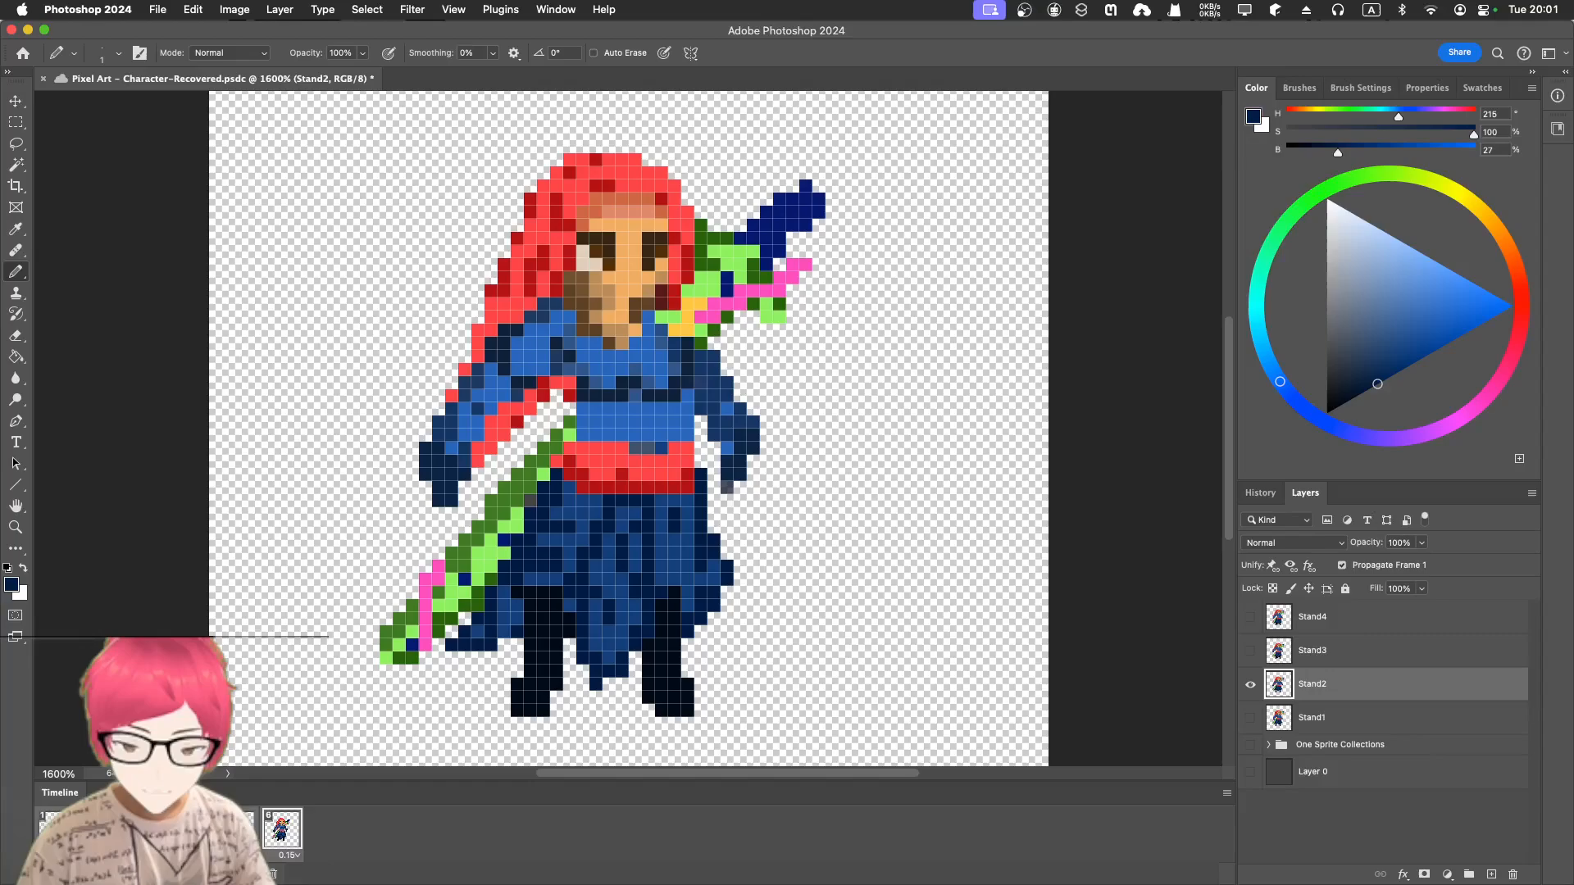
key("space")
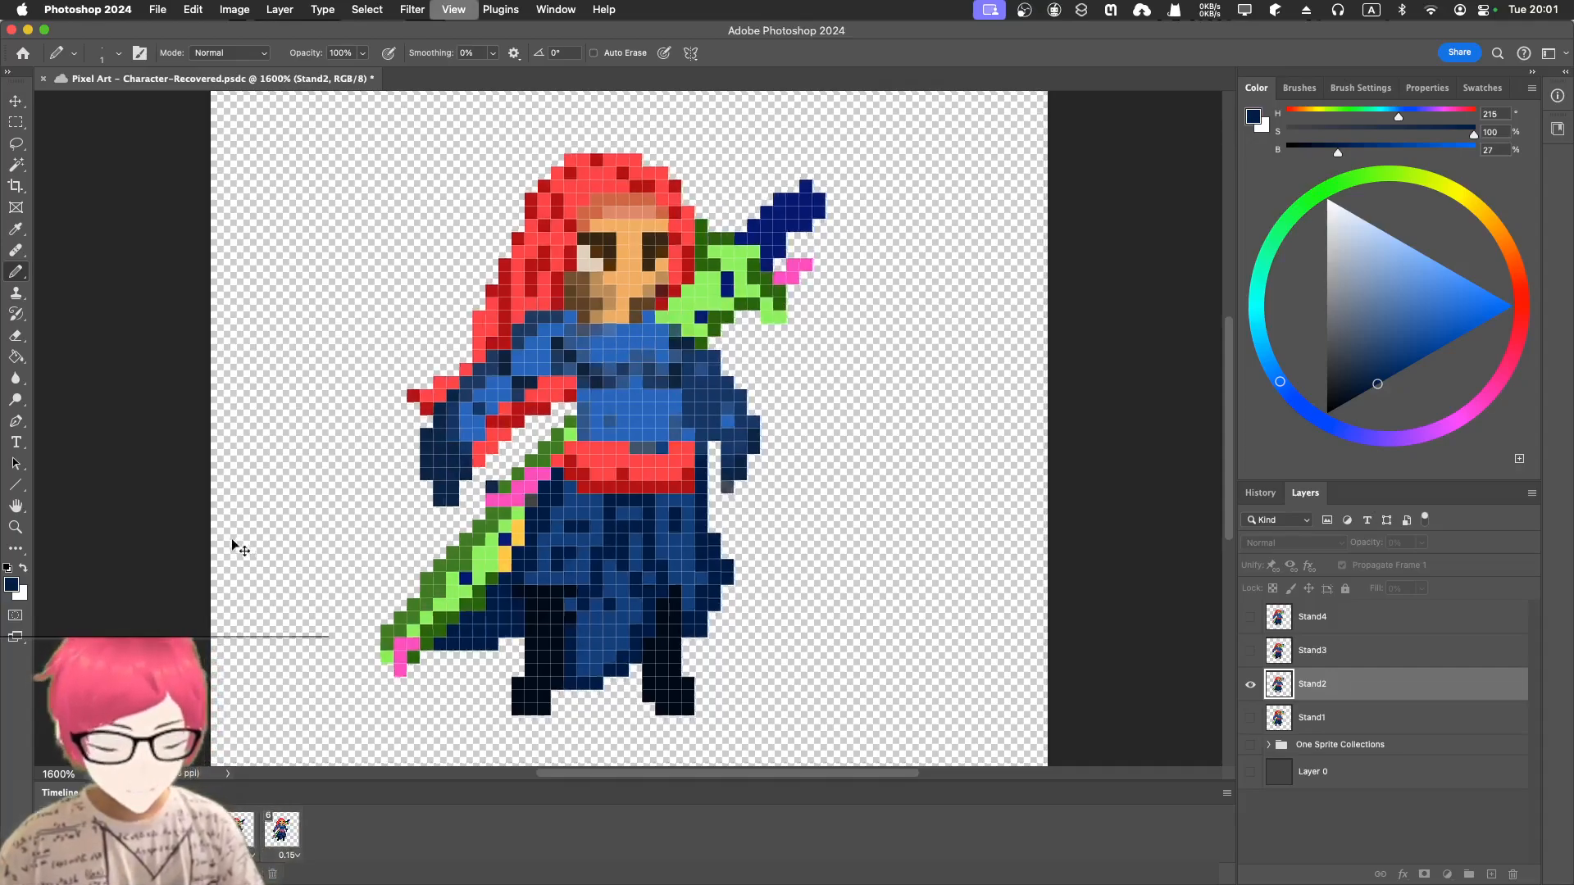
key("super+minus")
key("super+minus")
key("super+minus")
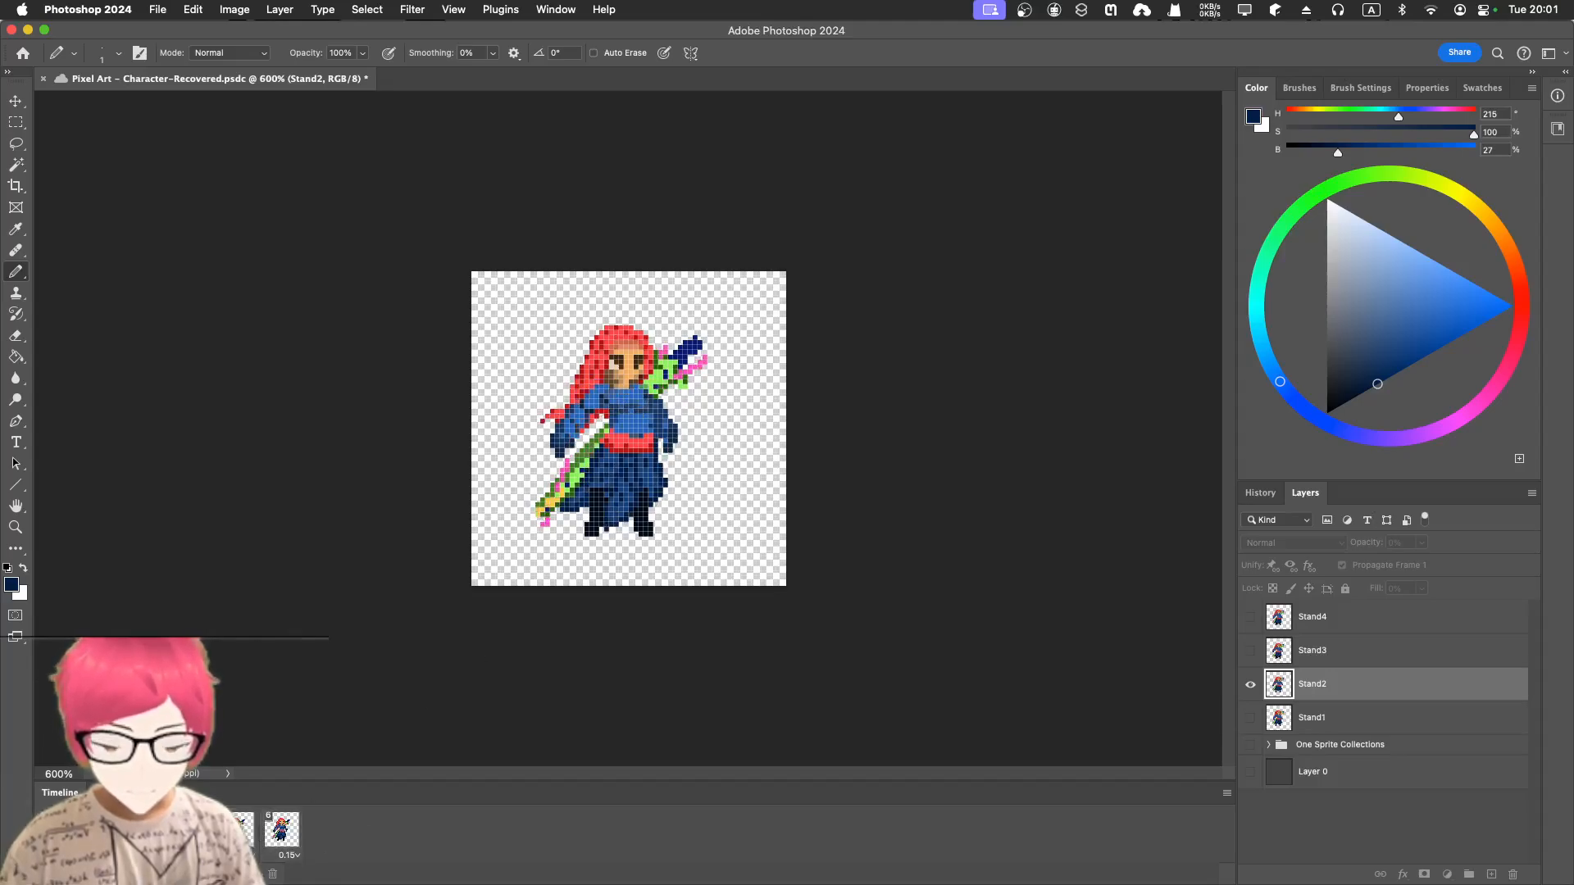
left_click(178, 873)
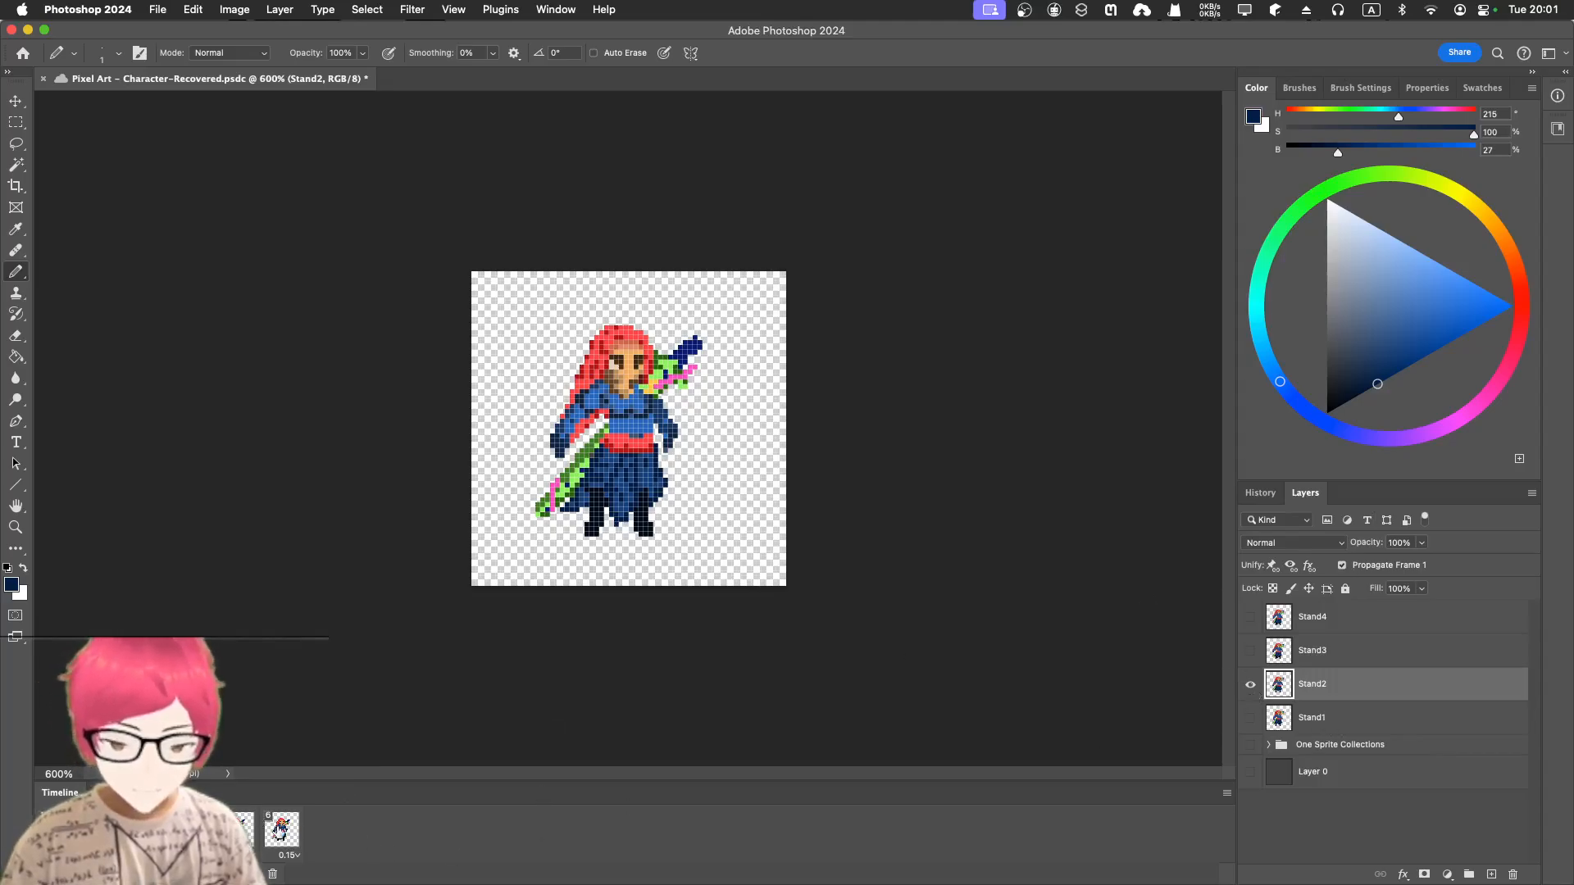
- Clear the old frames and try a new sequence showing Stand1, Stand2 and Stand3 one after another
left_click(282, 832)
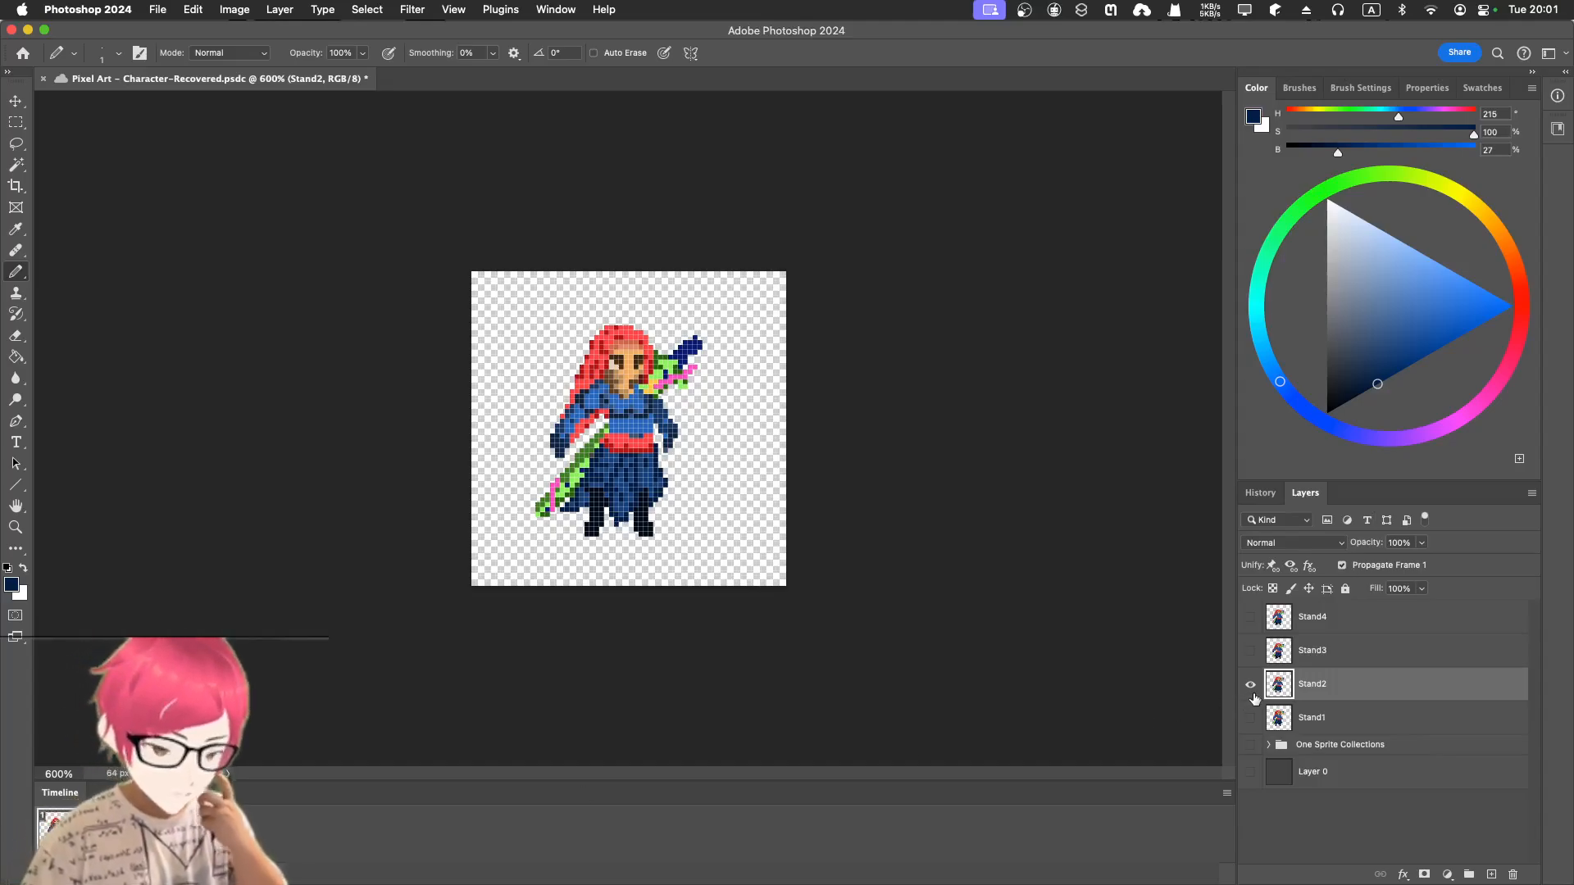
key("space")
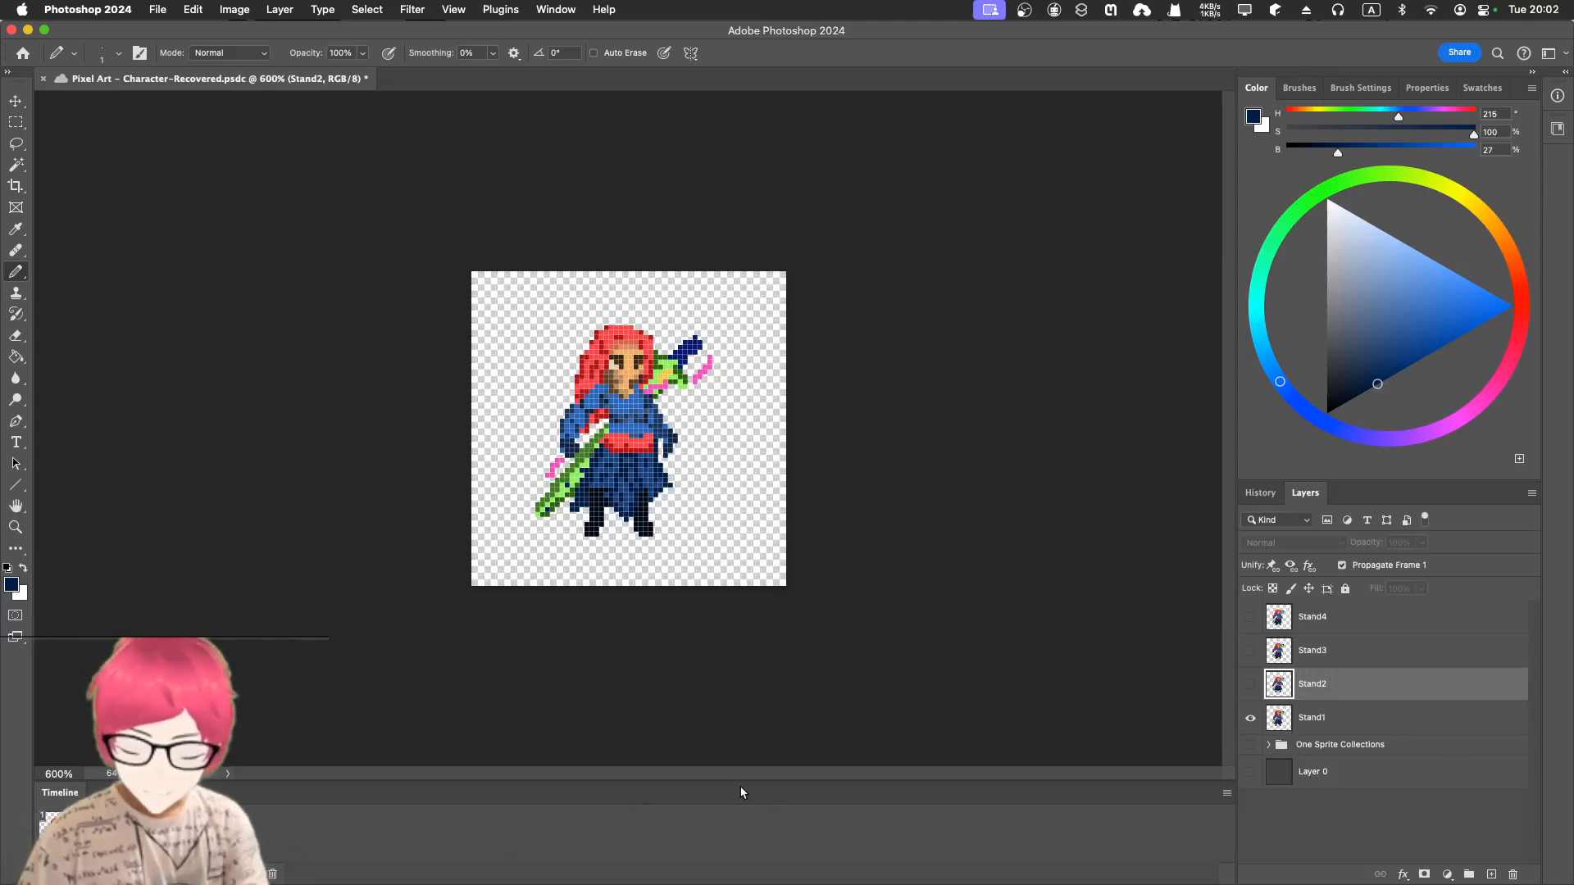
left_click(1247, 686)
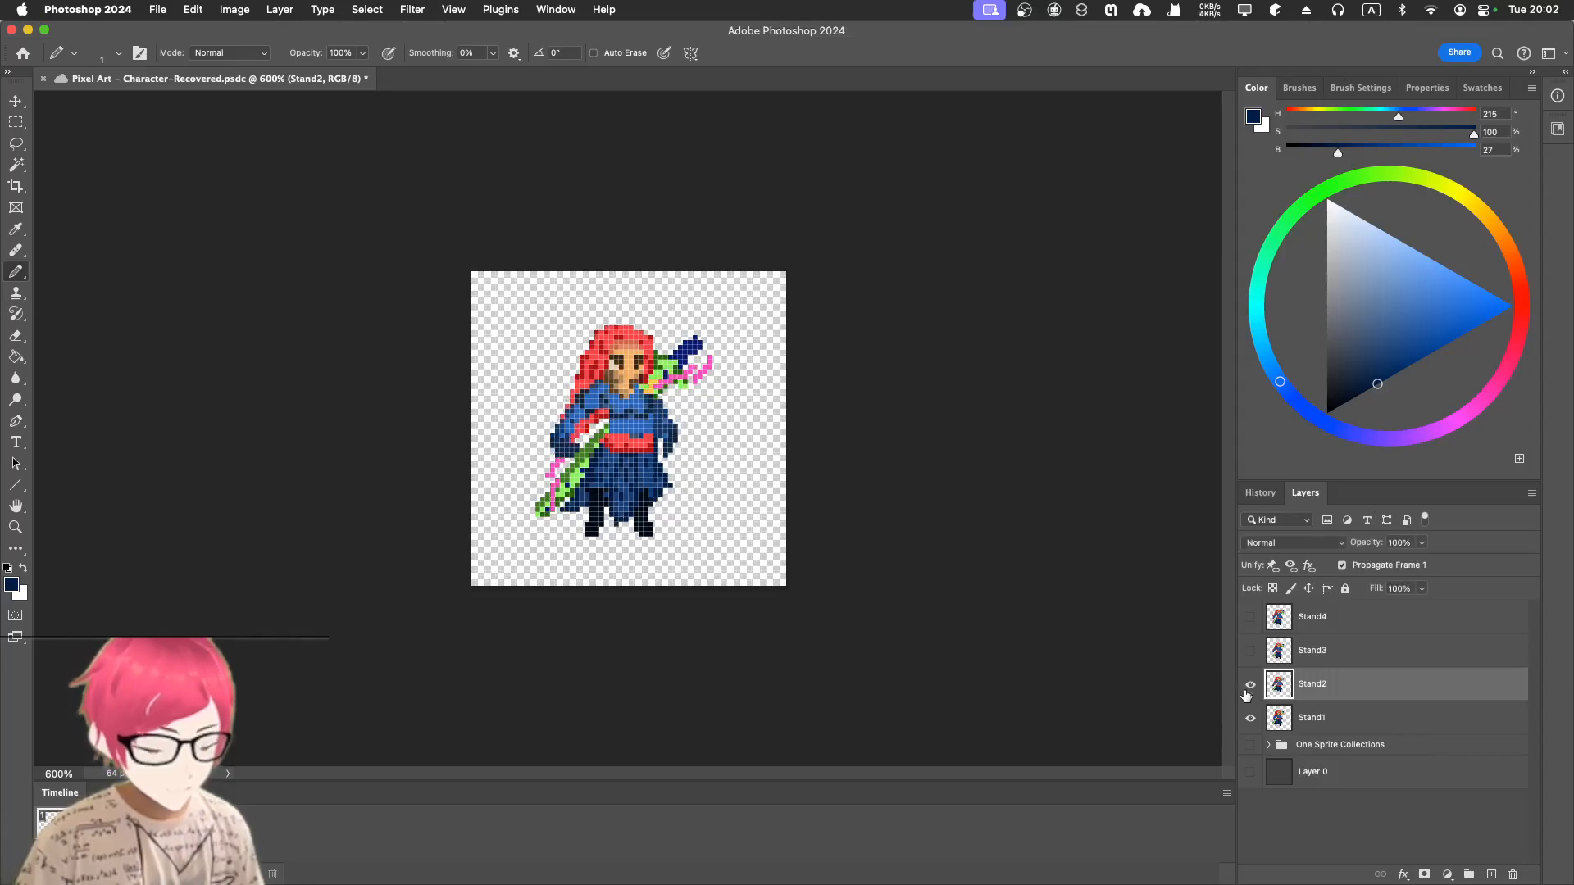
left_click(1249, 719)
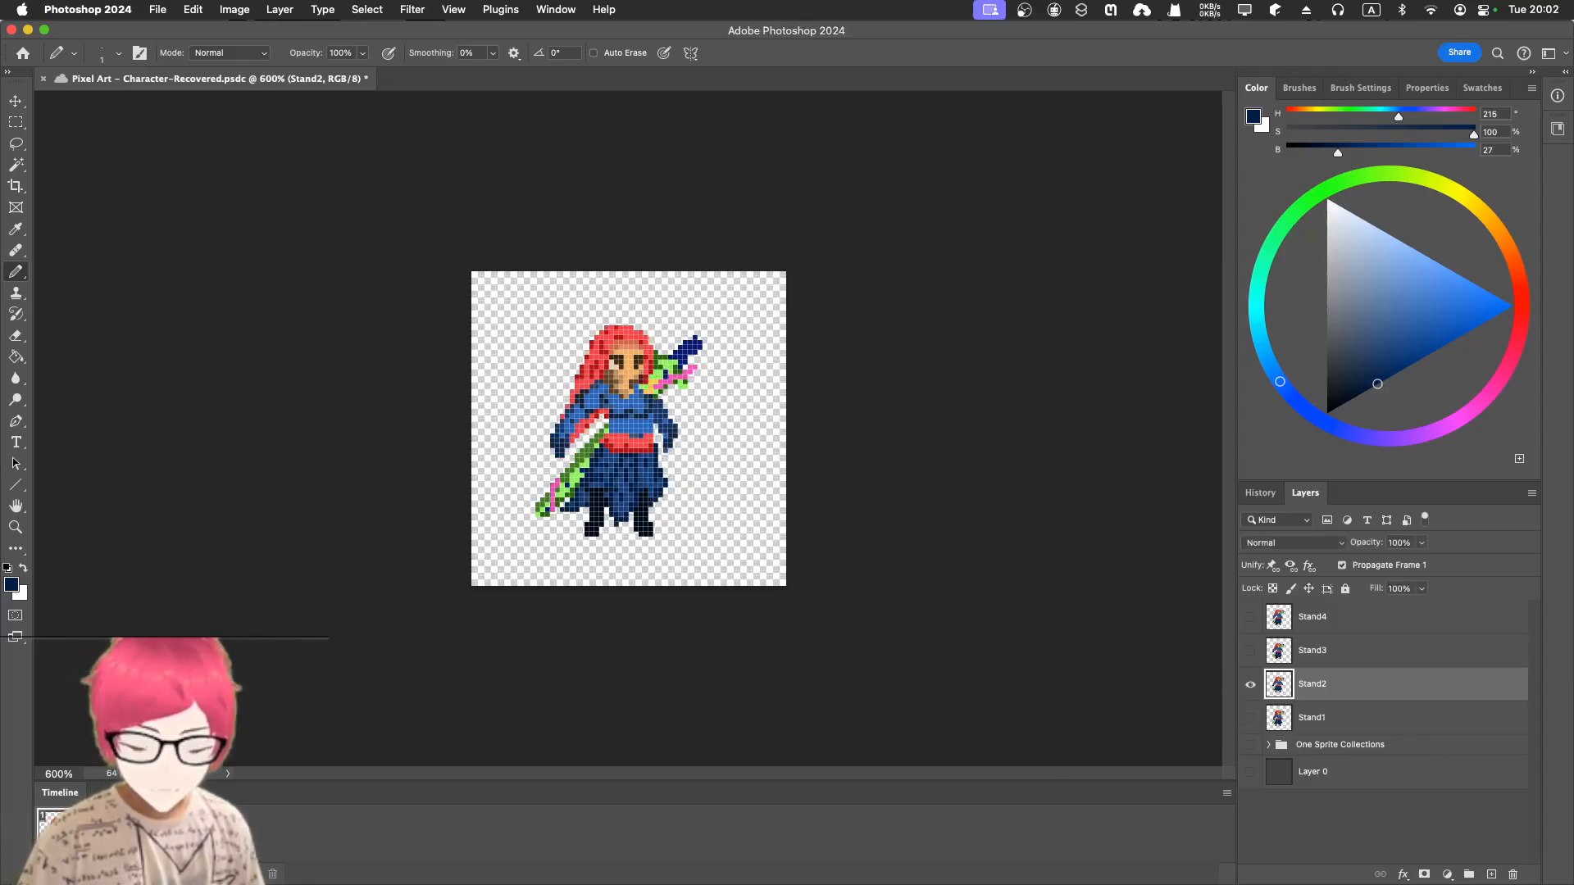
left_click(1250, 685)
left_click(1250, 652)
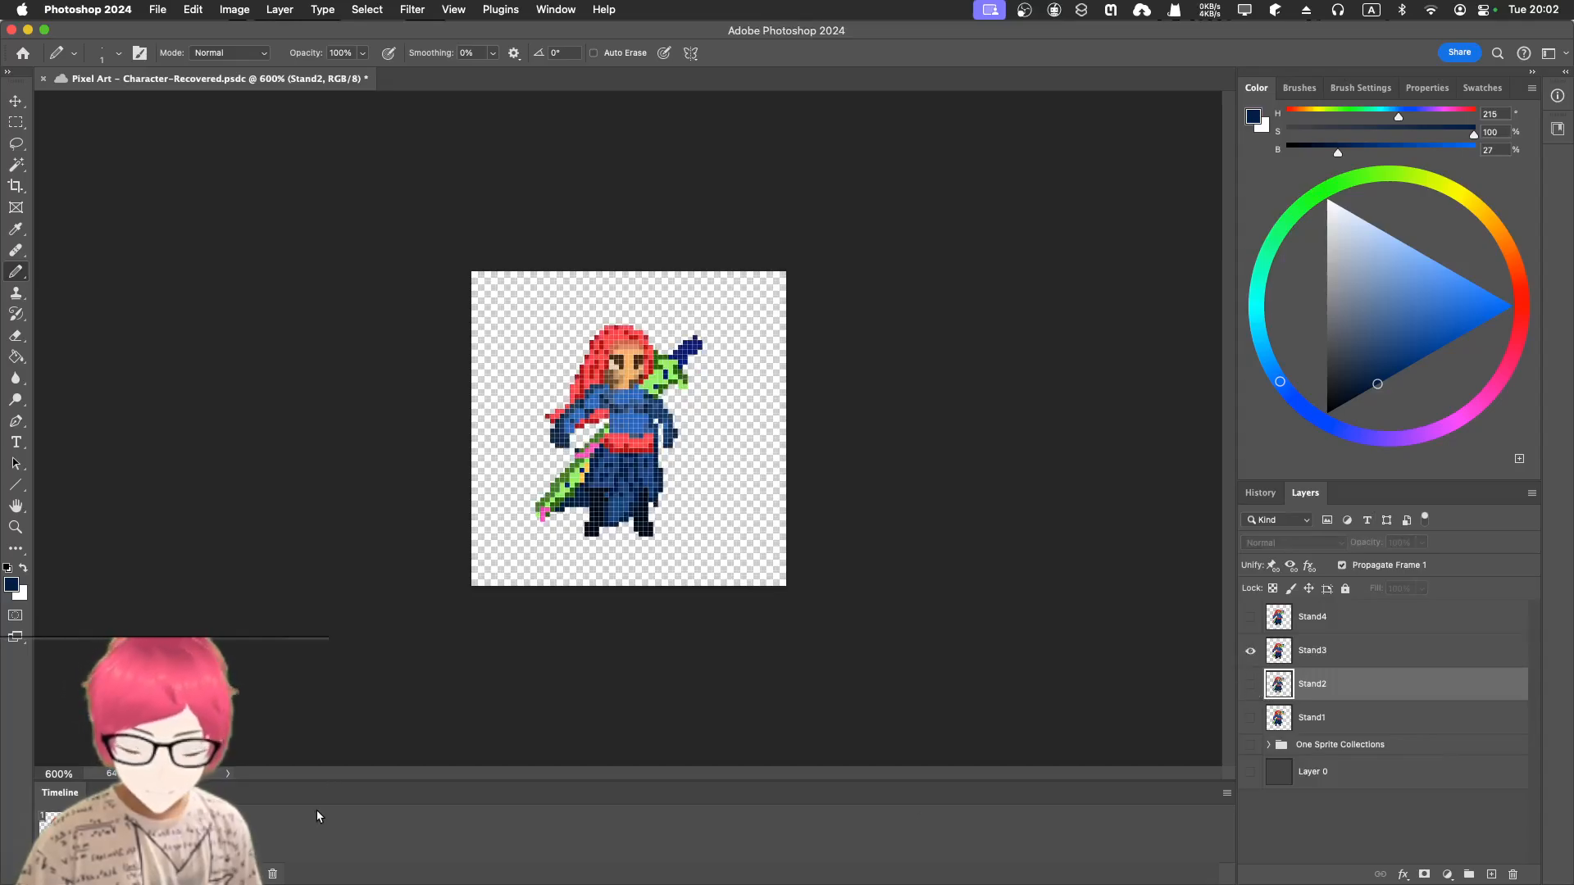
- Undo the last layer visibility changes, try showing Stand3 in place of Stand2, and leave only Stand2 shown
key("super+z")
key("super+z")
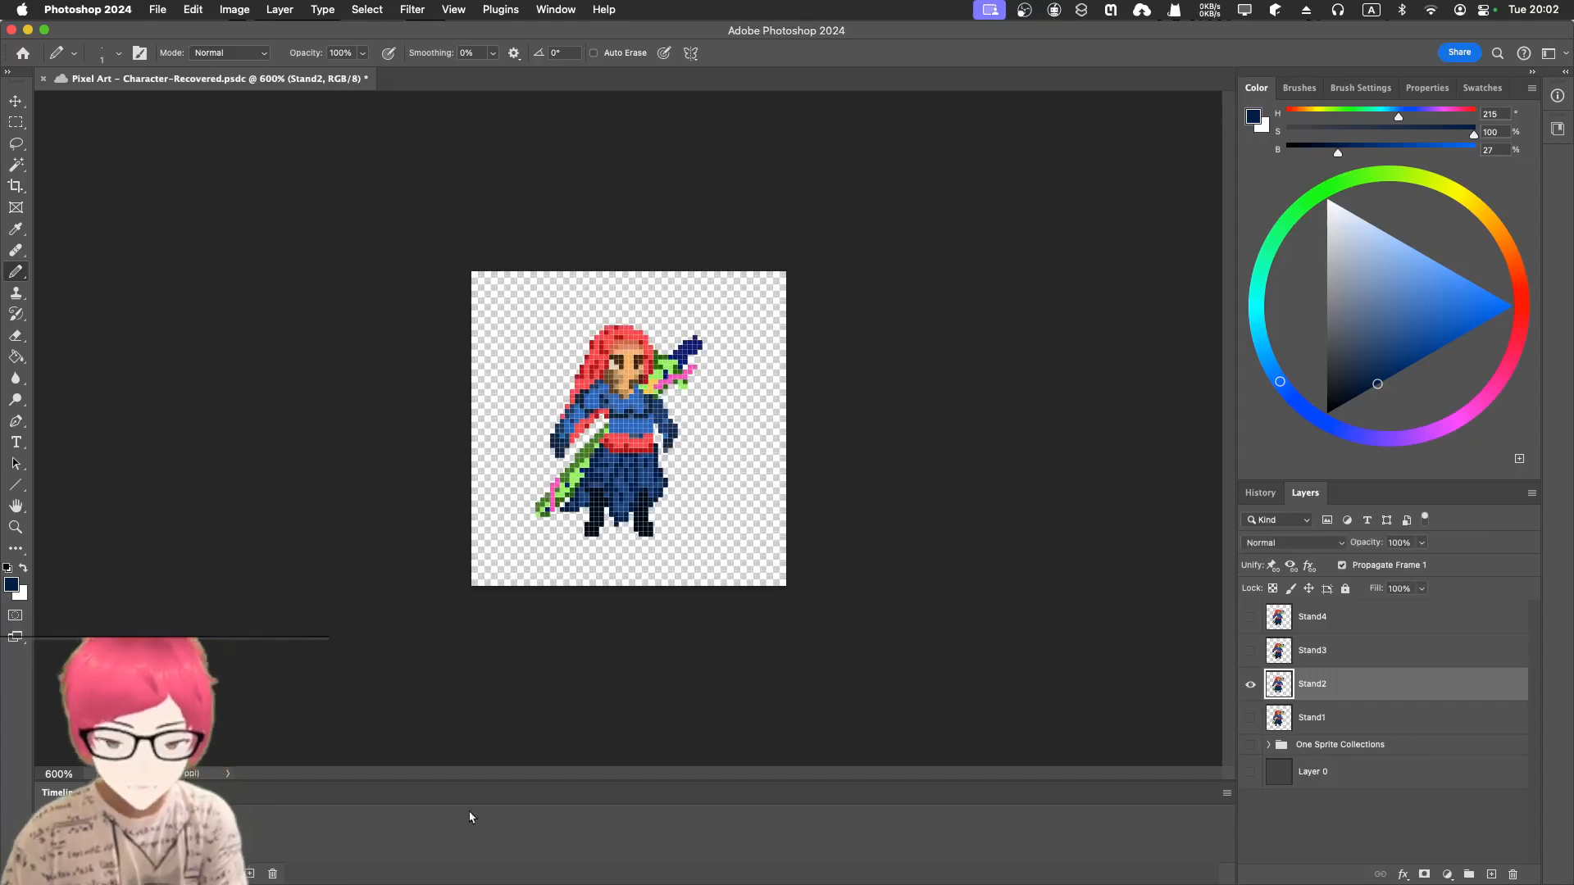
left_click(1249, 651)
left_click(1249, 684)
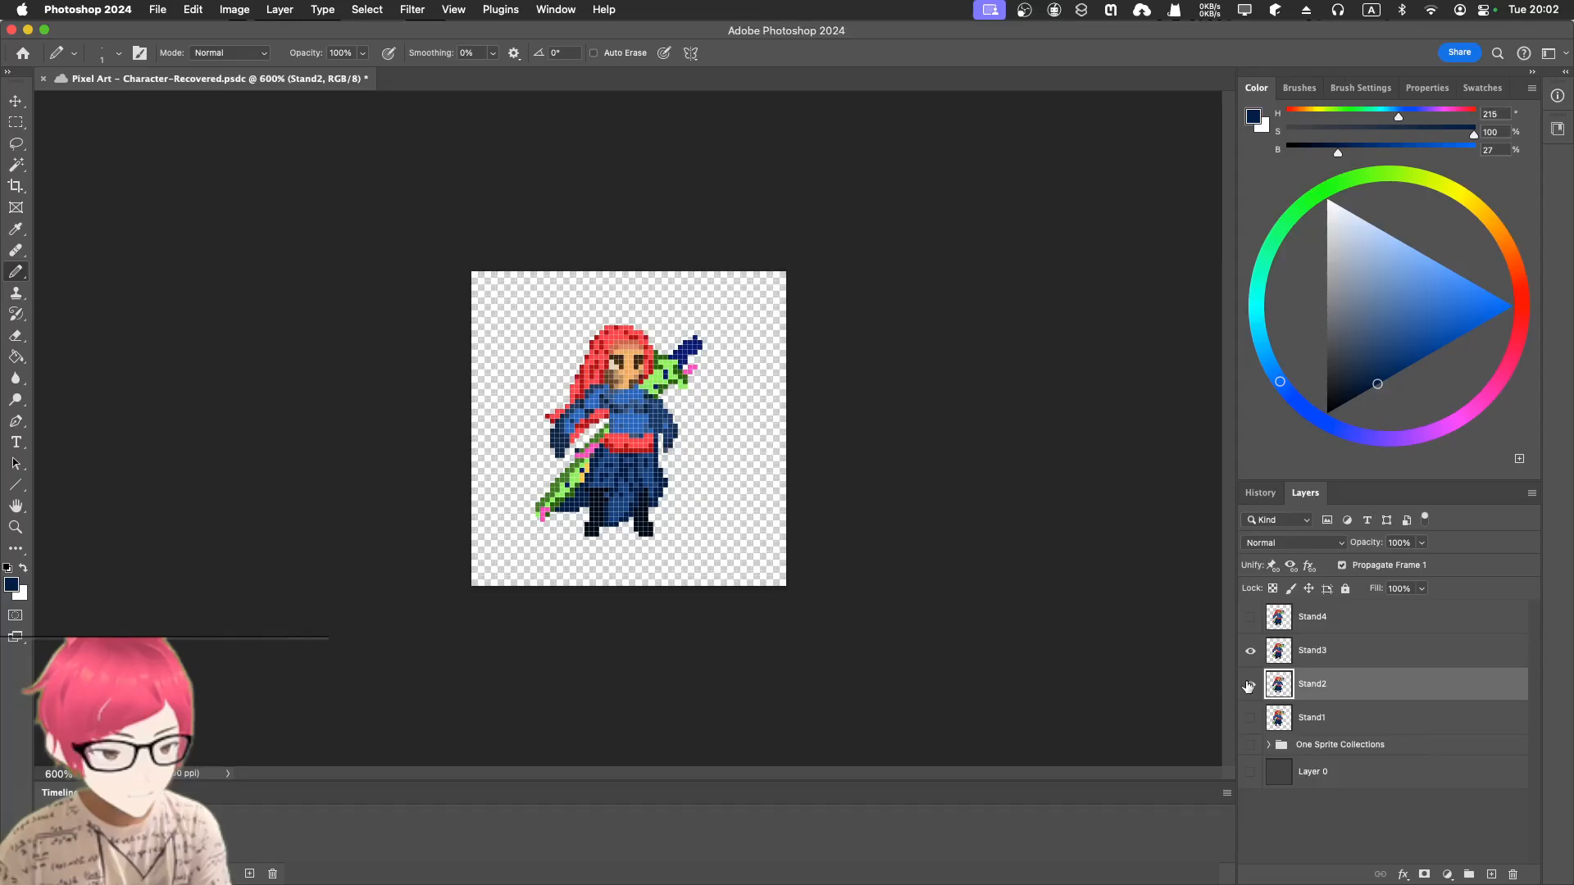
left_click(1249, 685)
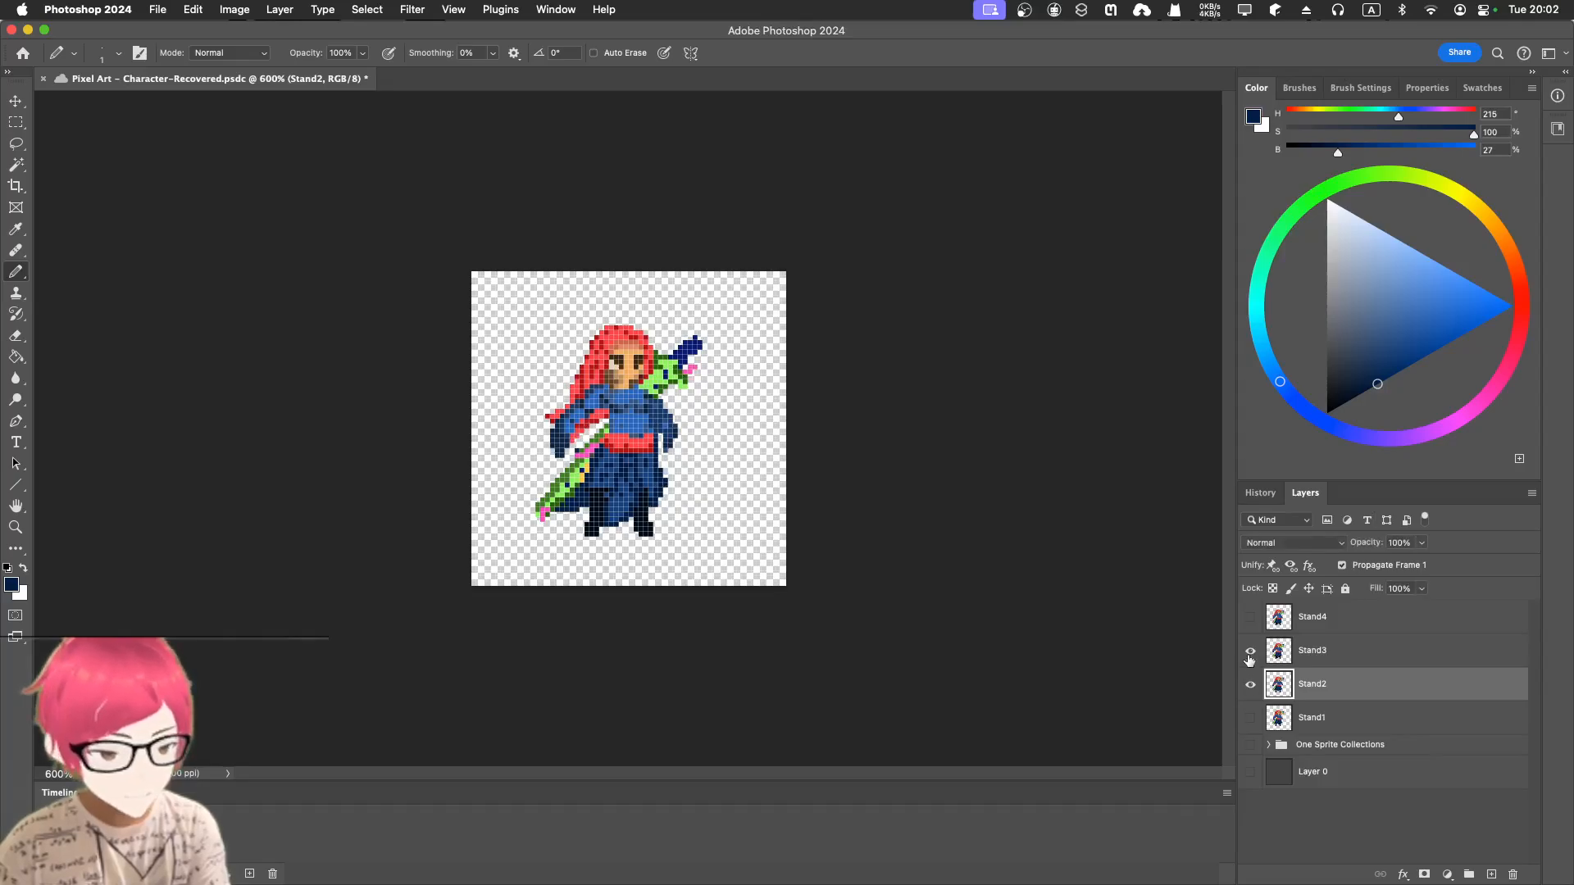
left_click(1250, 653)
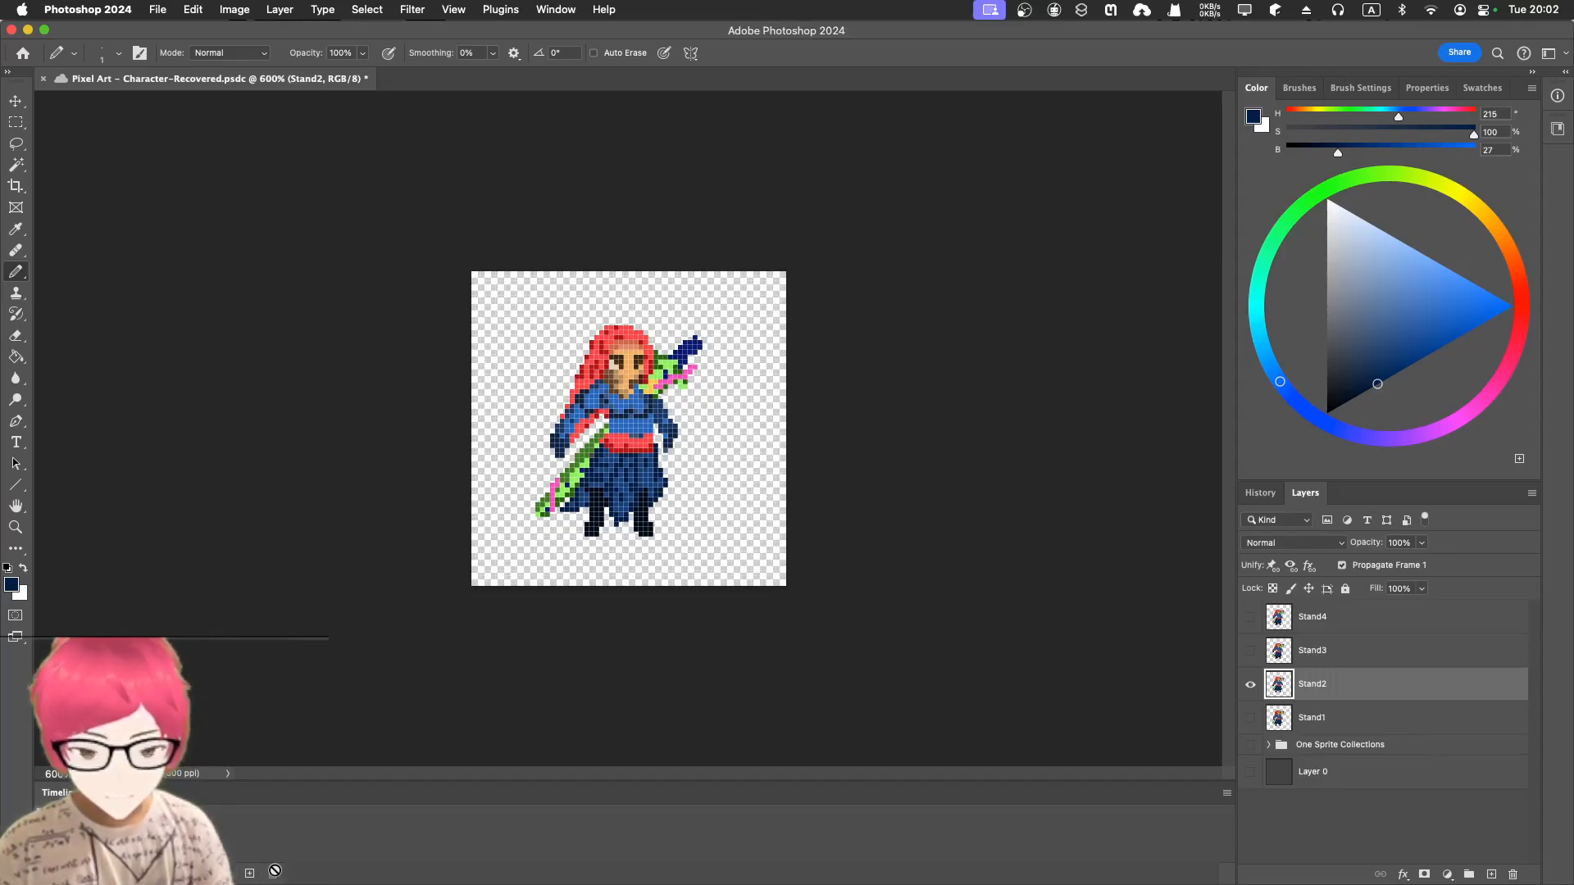
- Rebuild the sequence from its start, showing only Stand1 in the first frame and only Stand2 in the second
left_click(1251, 686)
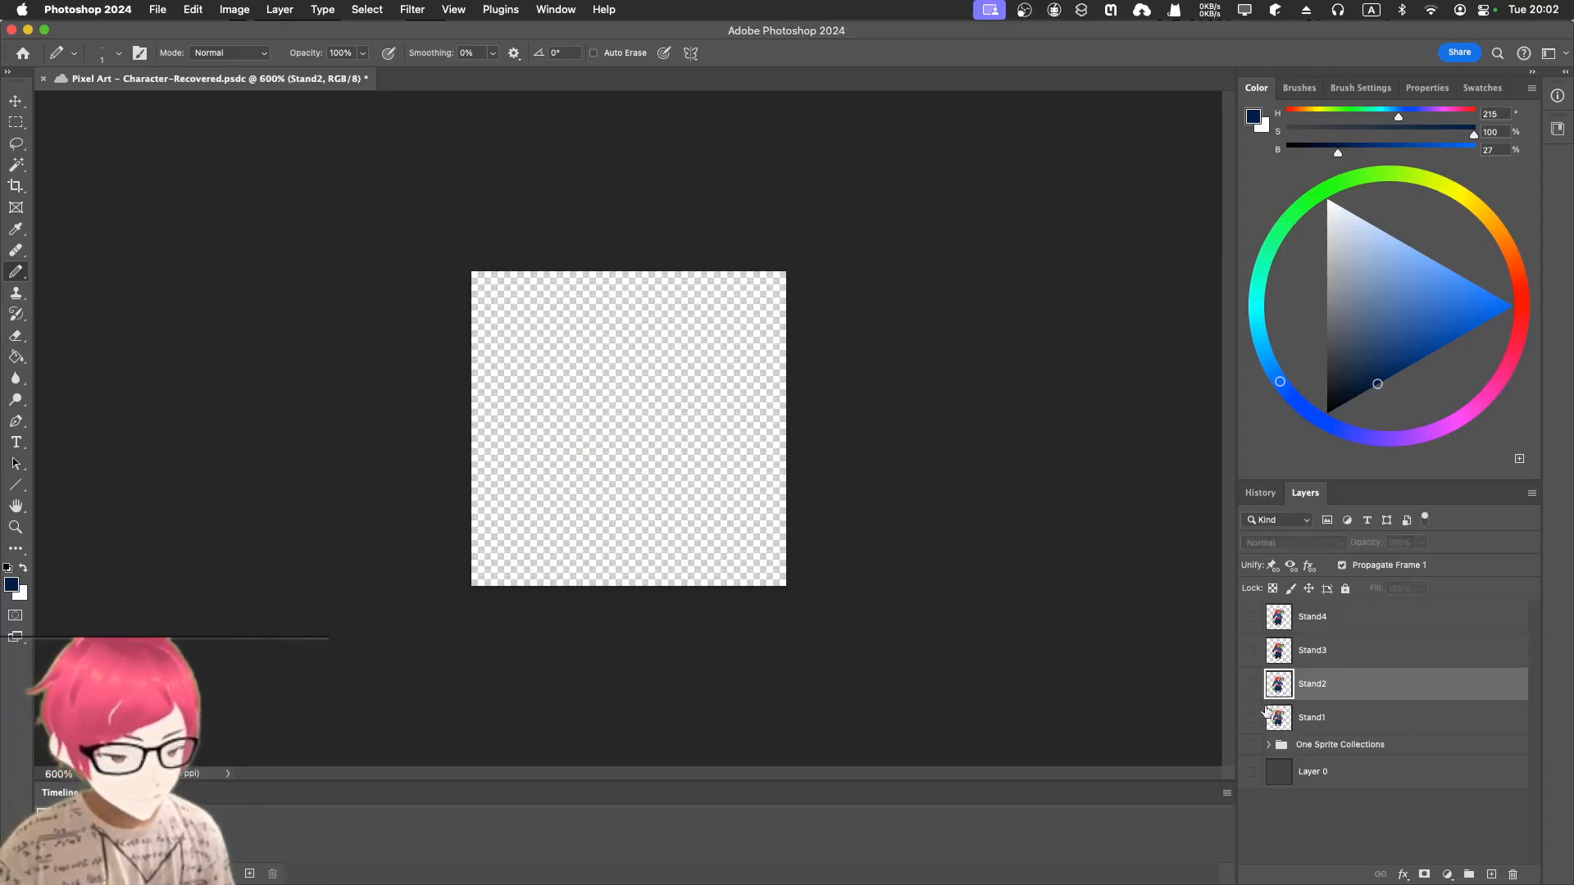
left_click(1277, 715)
left_click(1251, 719)
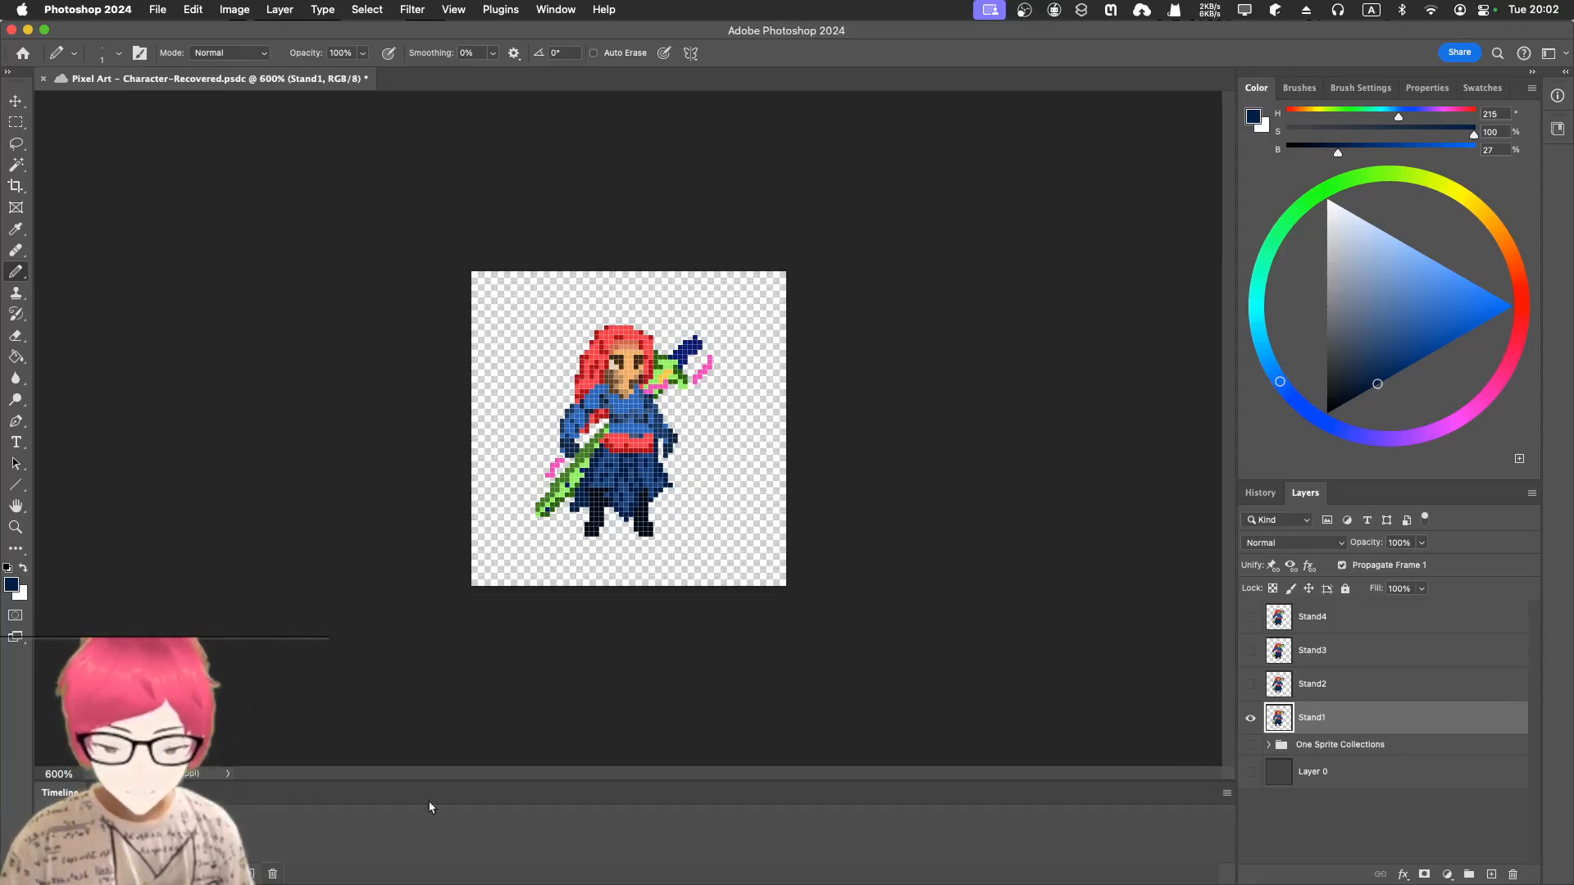
left_click(1251, 685)
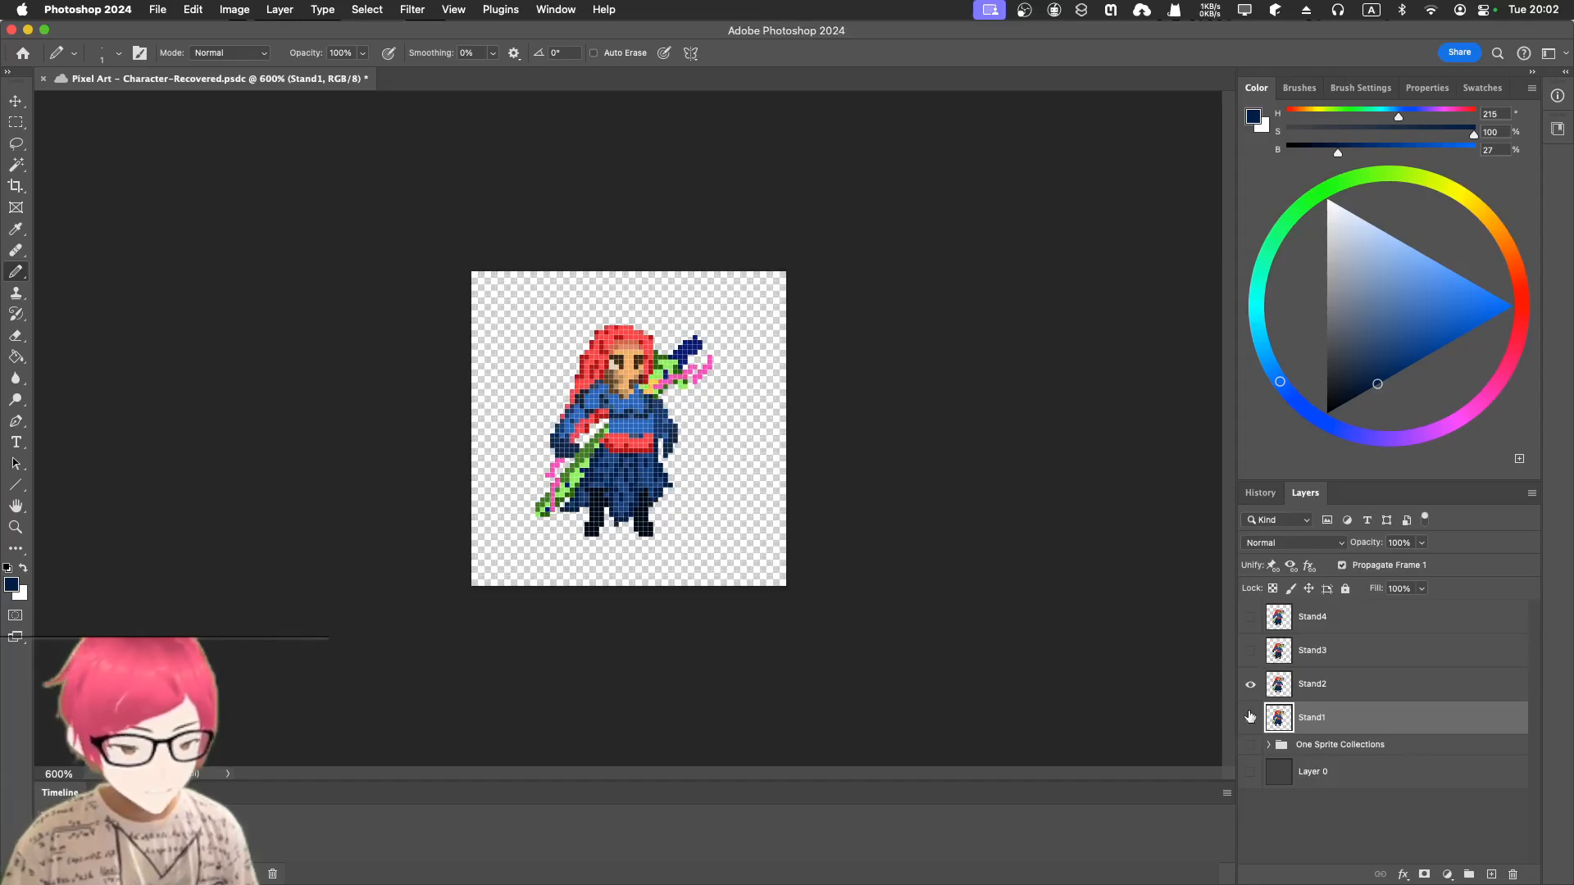
left_click(1251, 718)
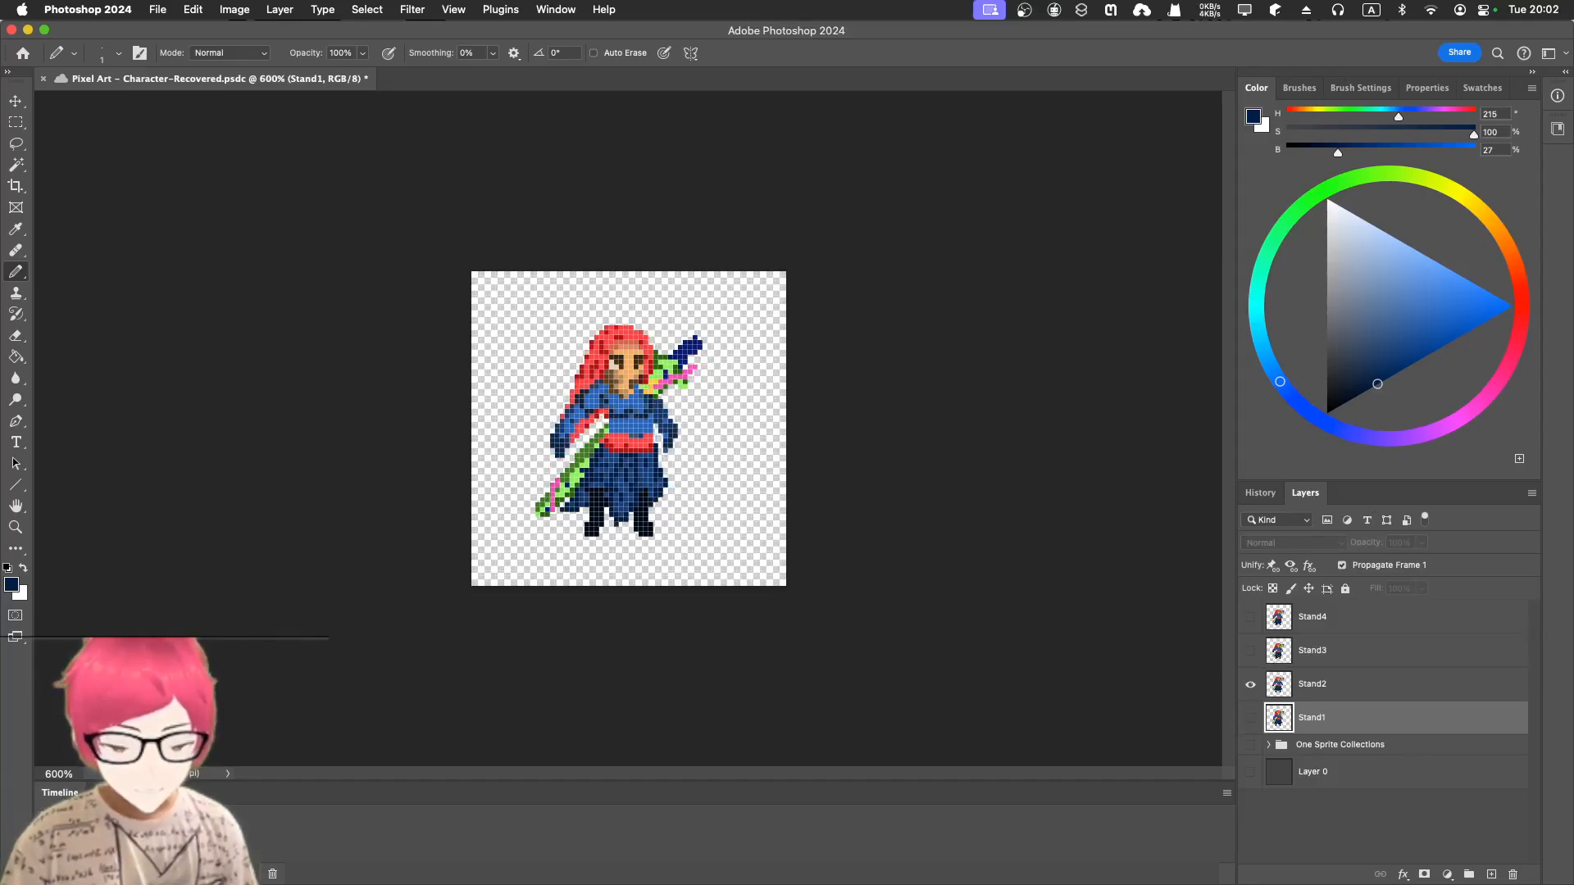
- Show only Stand3 in the third frame and only Stand4 in the fourth
left_click(1250, 685)
left_click(1251, 652)
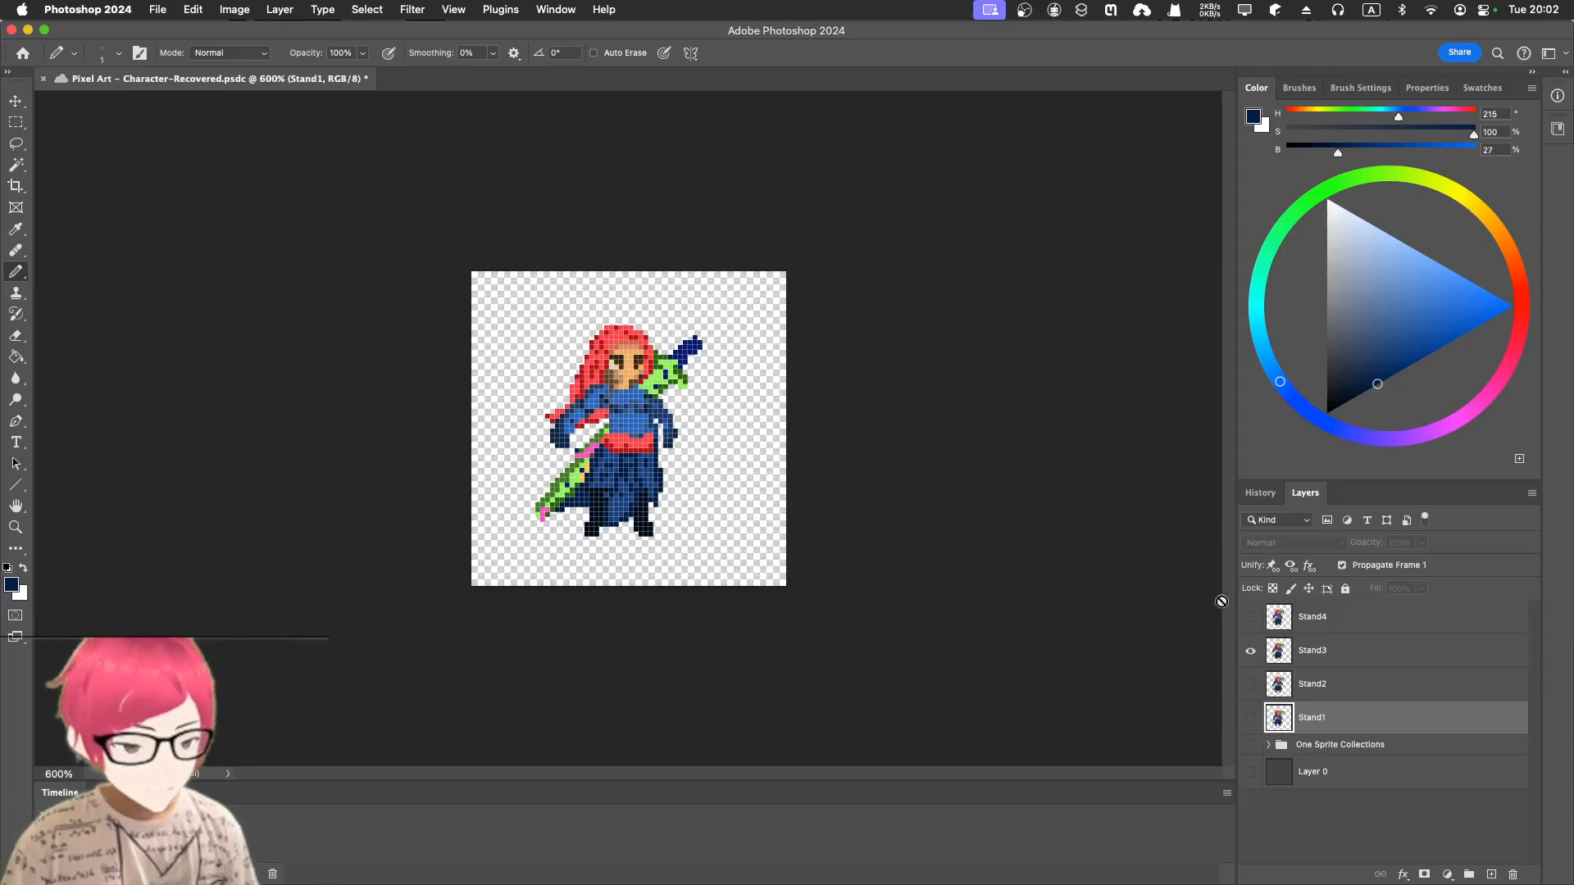
left_click(1251, 651)
left_click(1251, 617)
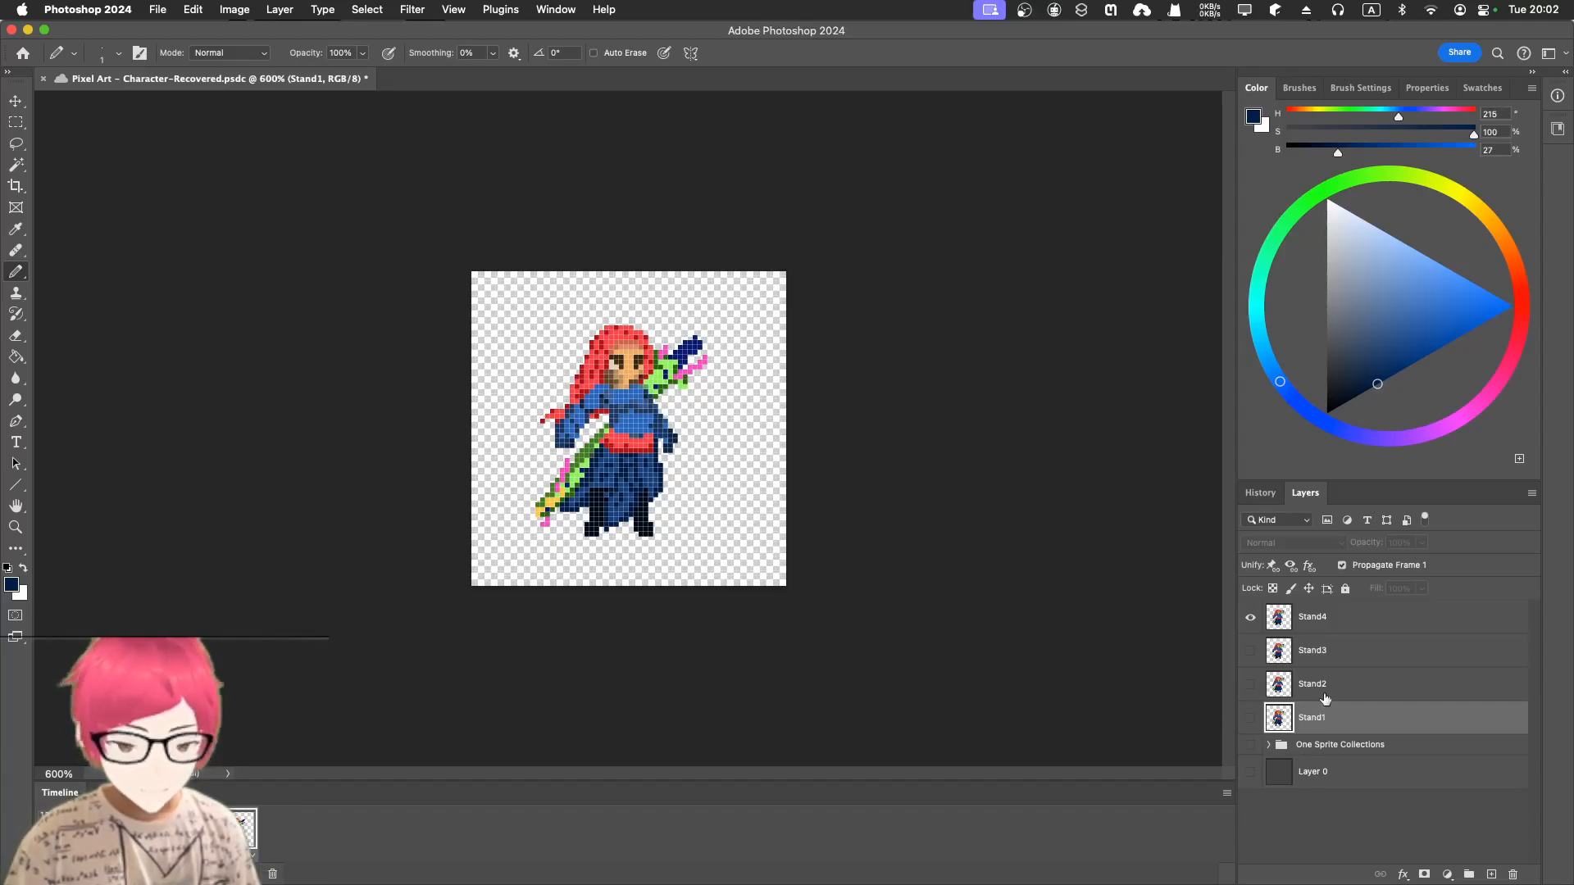
- Show only Stand2 in the fifth frame and duplicate it as a sixth frame
left_click(1251, 618)
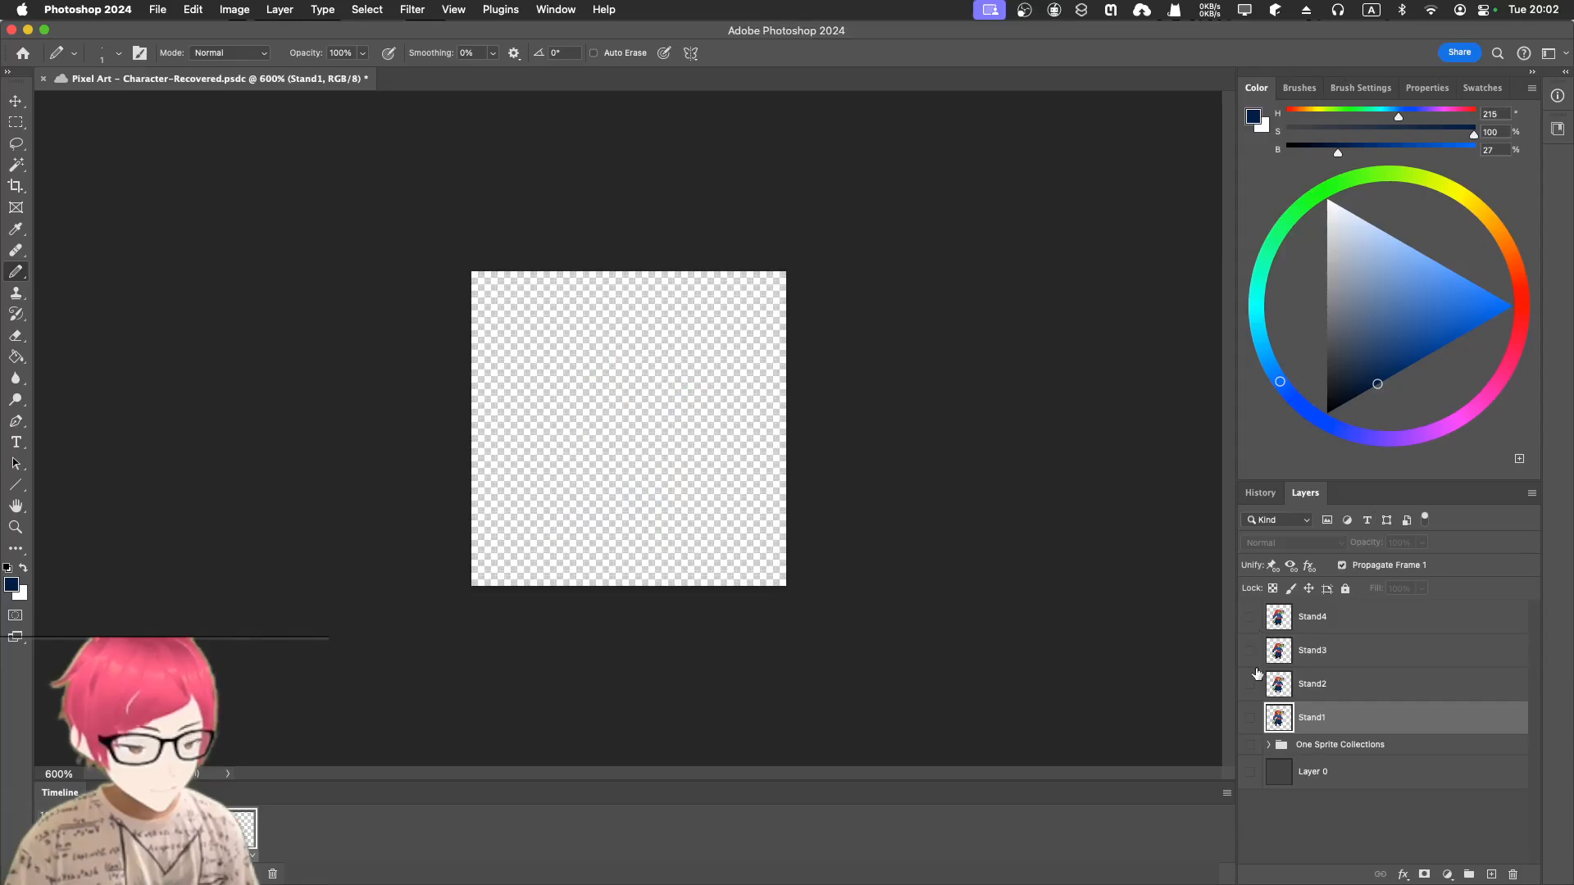
left_click(1251, 684)
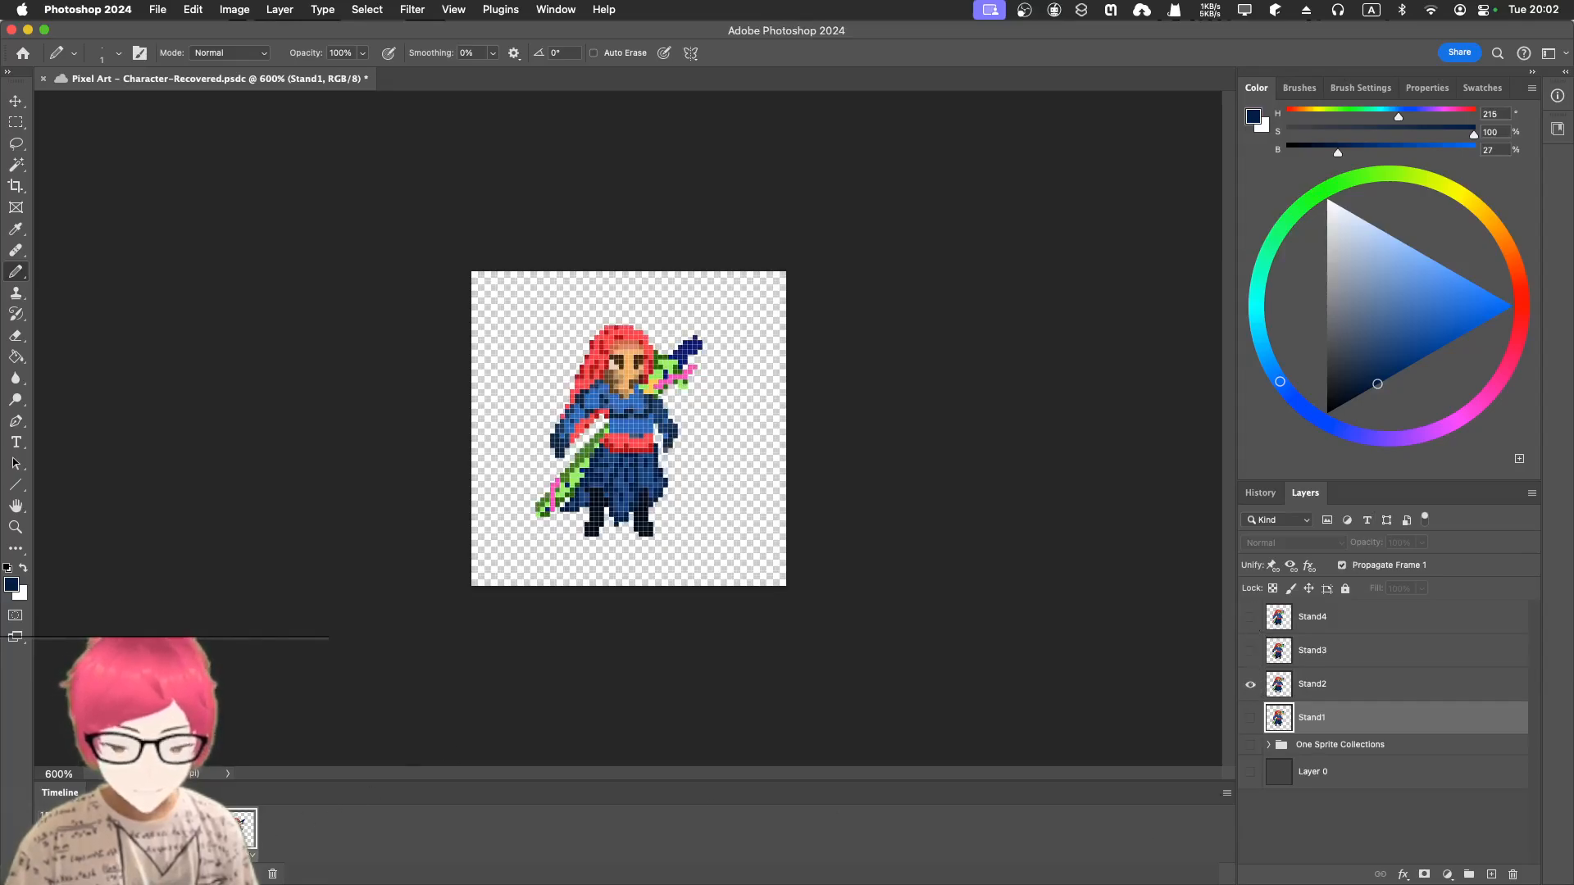
left_click(250, 874)
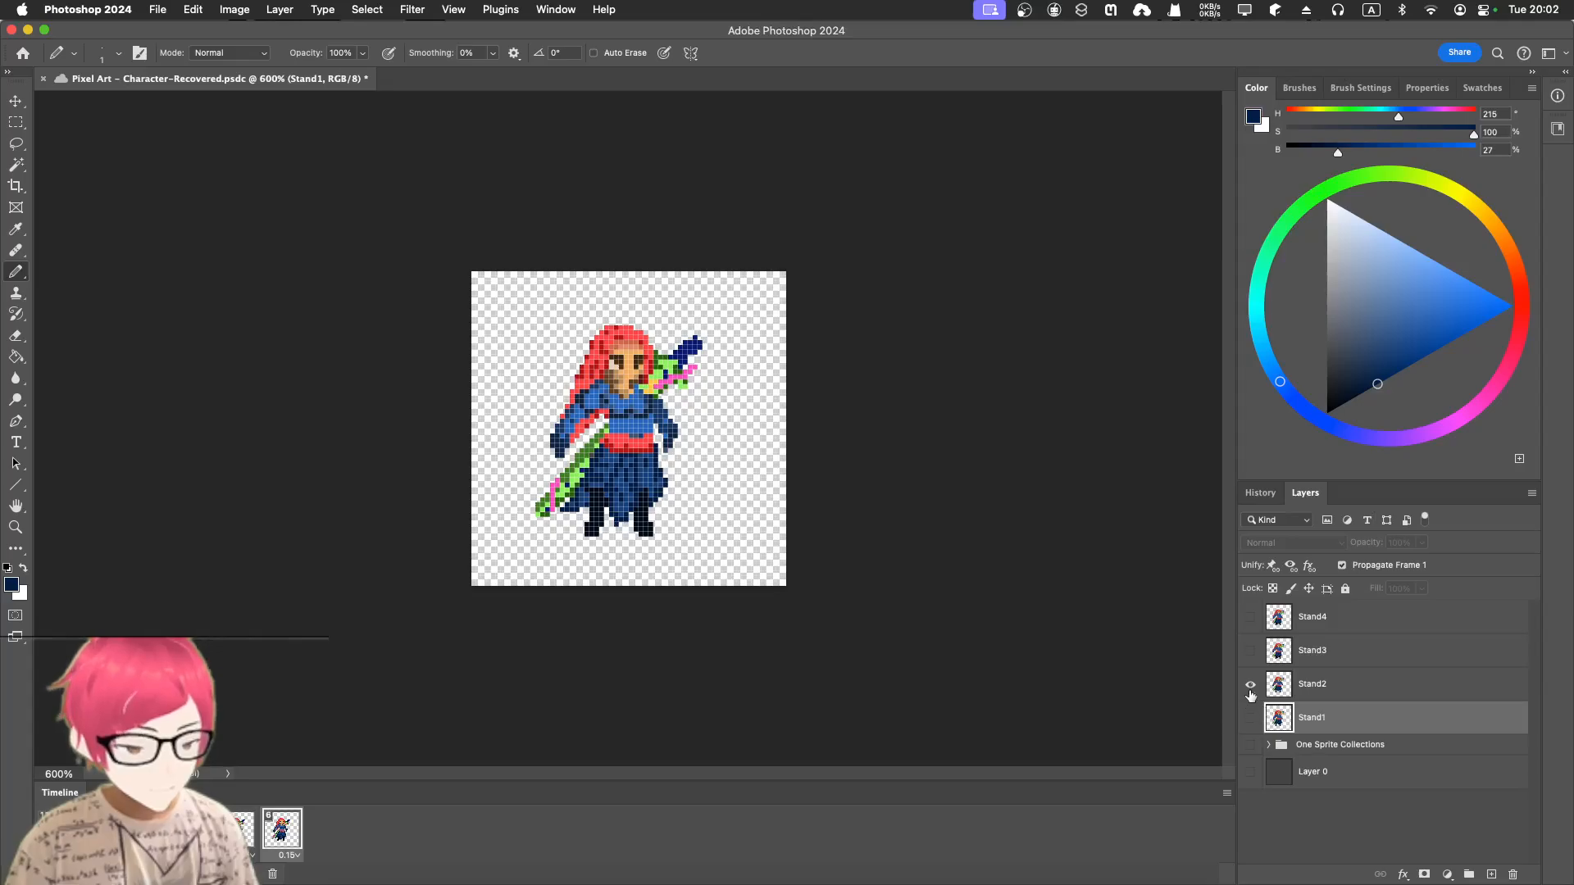
- Switch the sixth frame from Stand2 to Stand1 and play the rebuilt animation
left_click(1251, 684)
left_click(1251, 718)
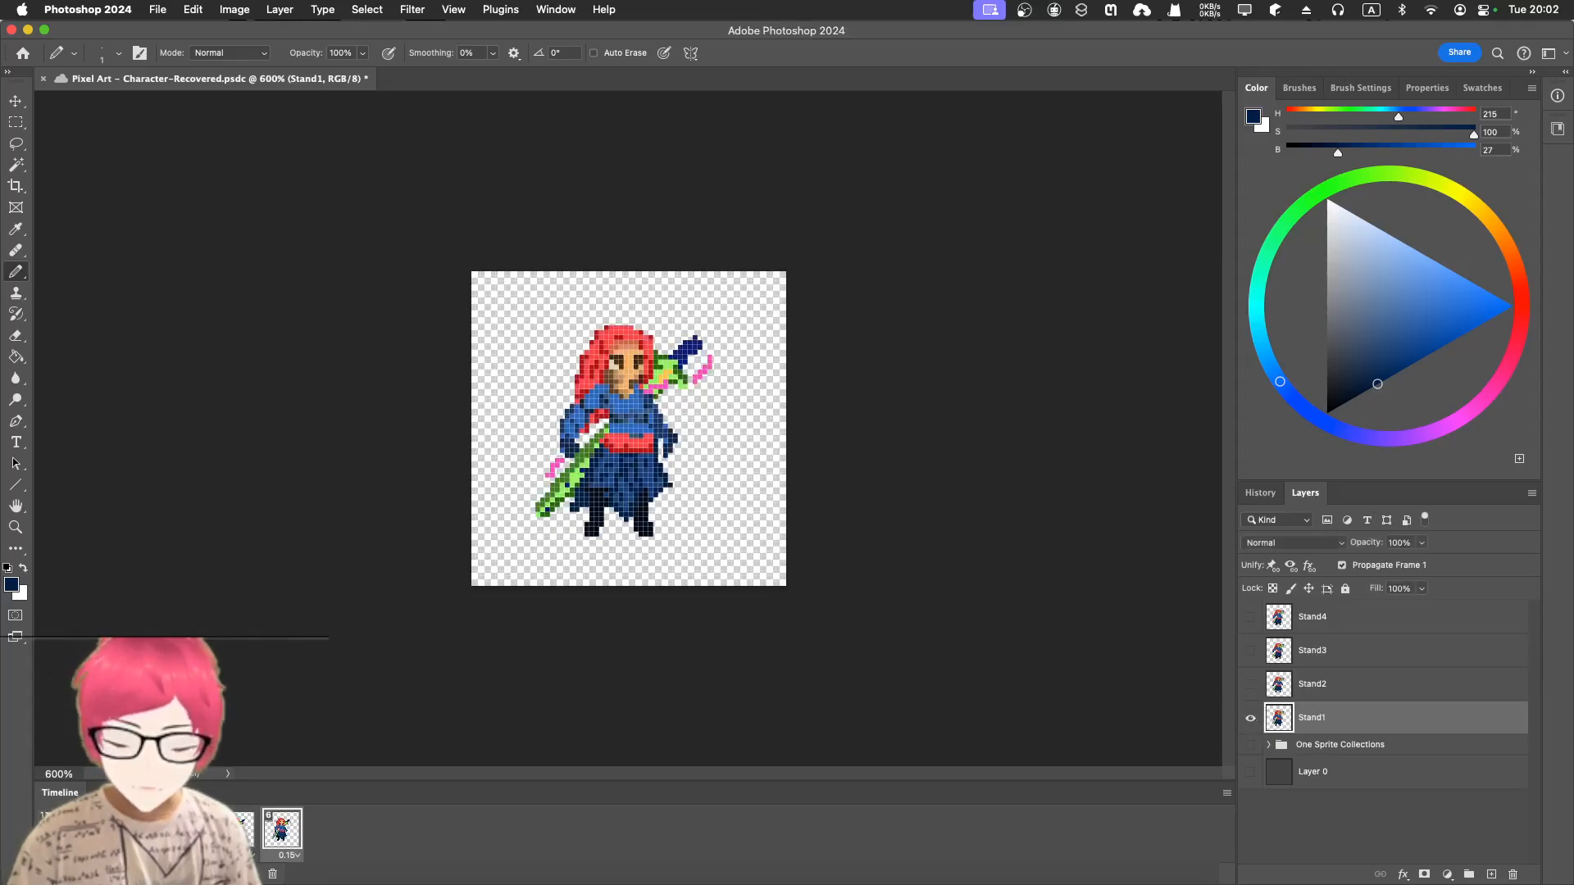
key("space")
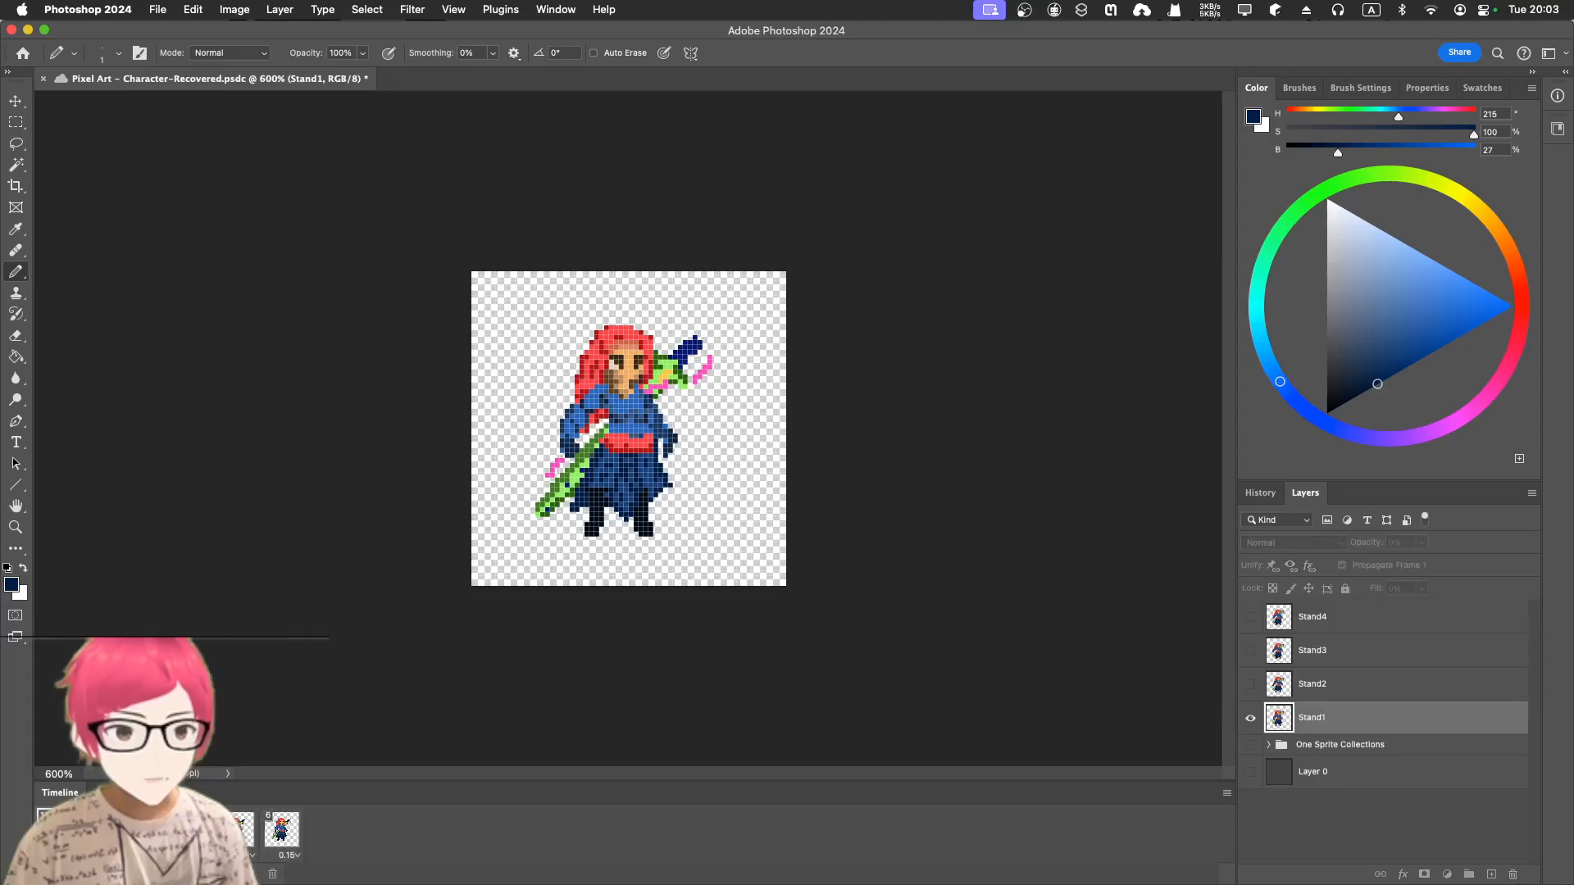